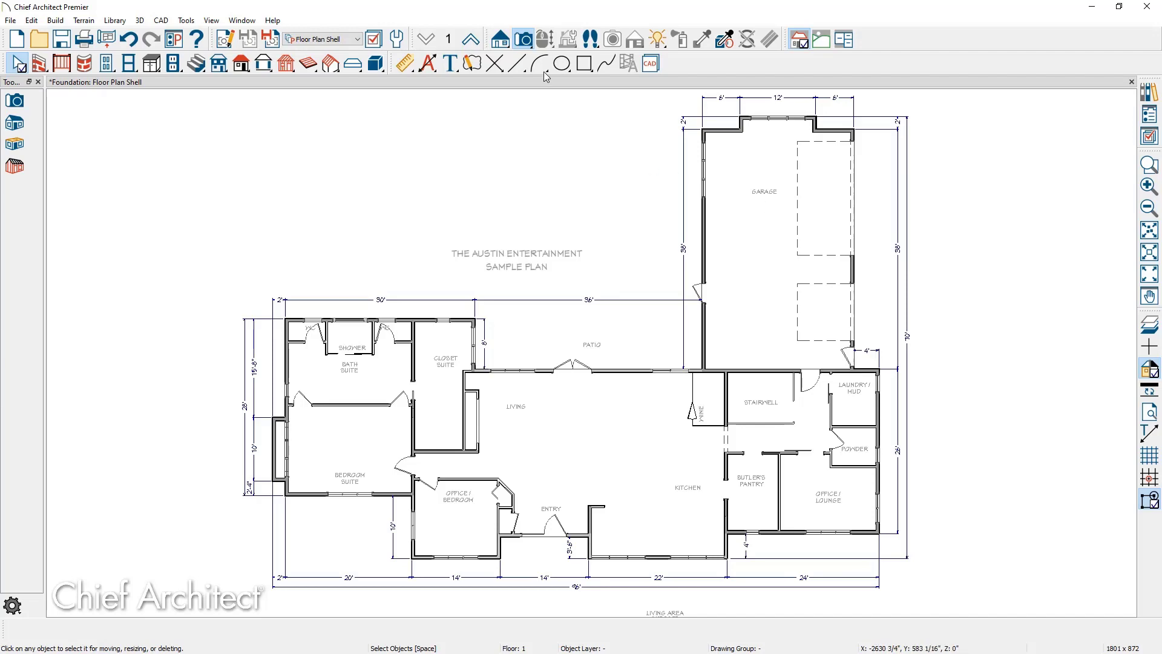
- Create a perspective floor overview camera of the first floor
left_click(526, 41)
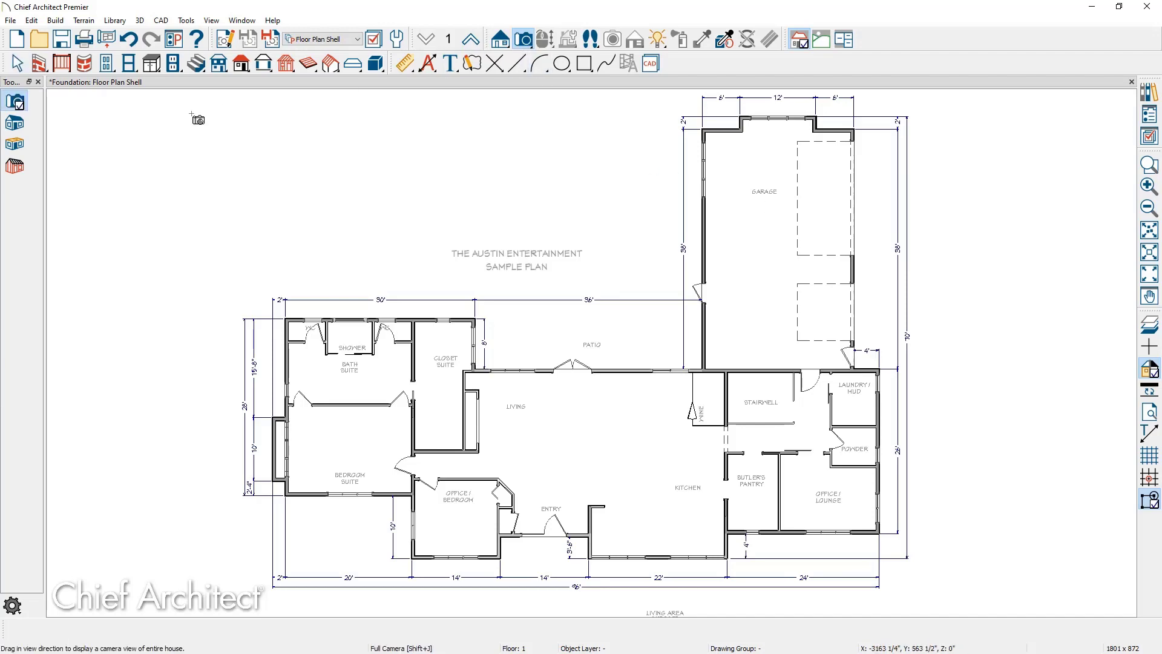
left_click(12, 145)
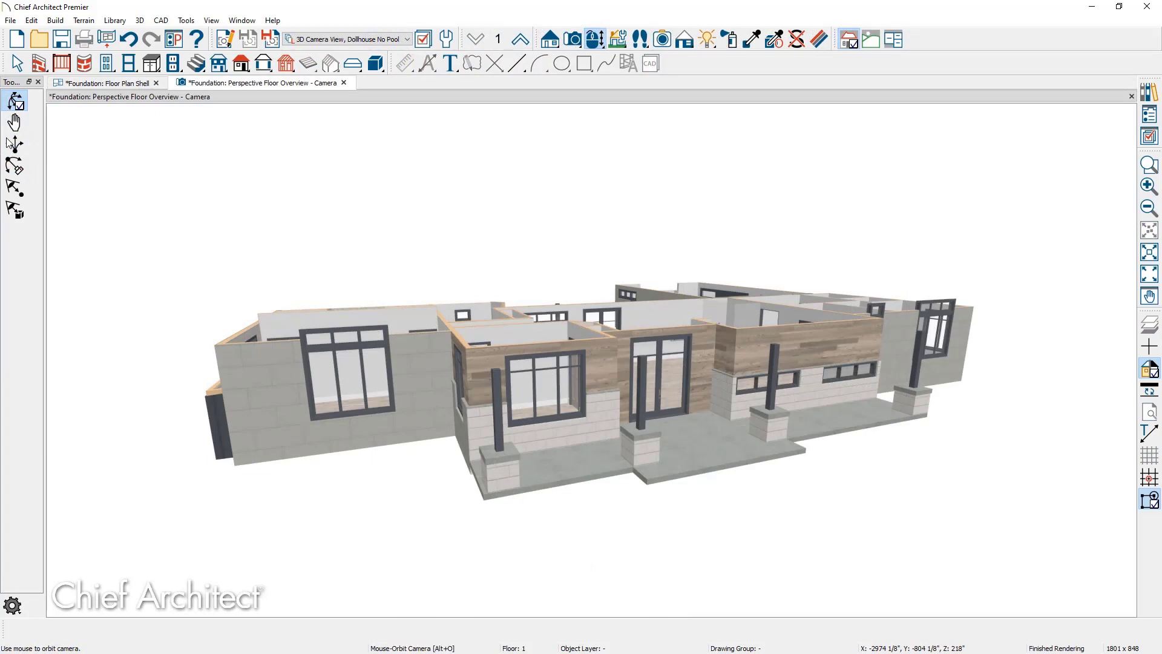
- Review the garage curb's wall and footing defaults and build a monolithic slab foundation with a 4" slab
left_click(60, 23)
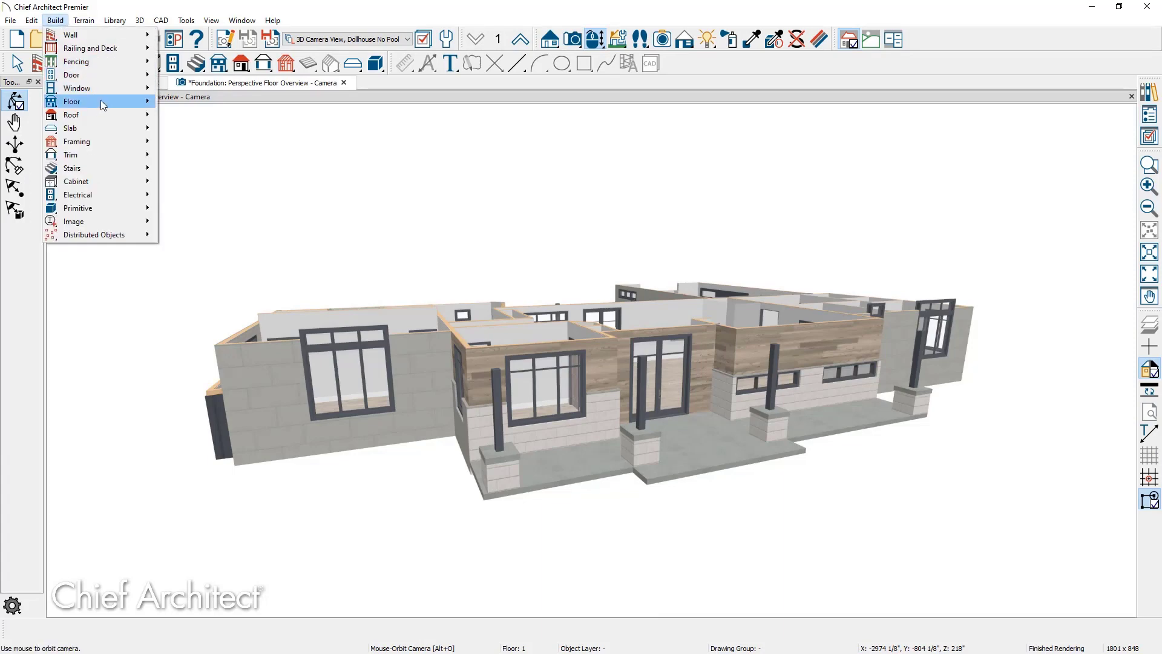
mouse_move(101, 100)
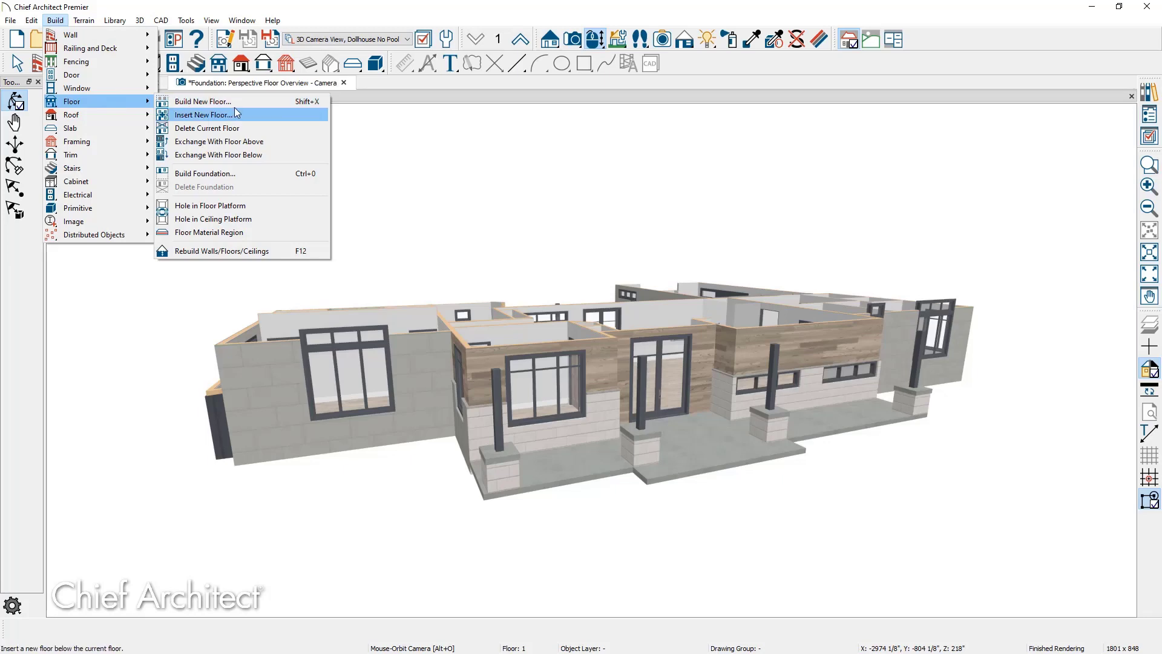
left_click(245, 174)
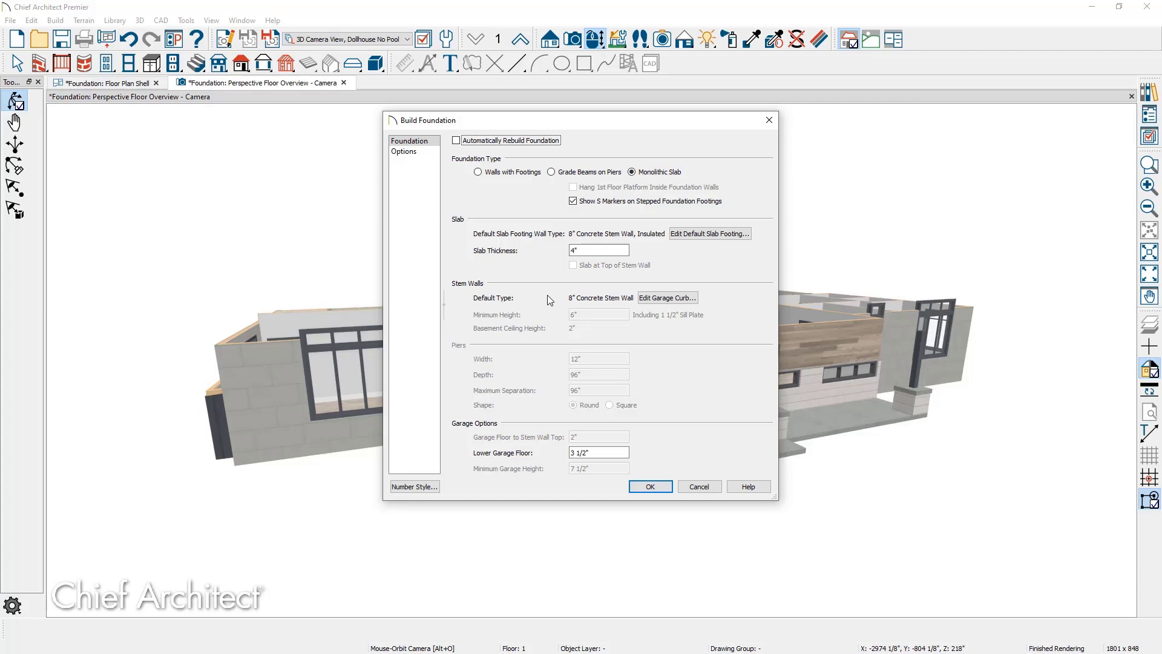
left_click(690, 302)
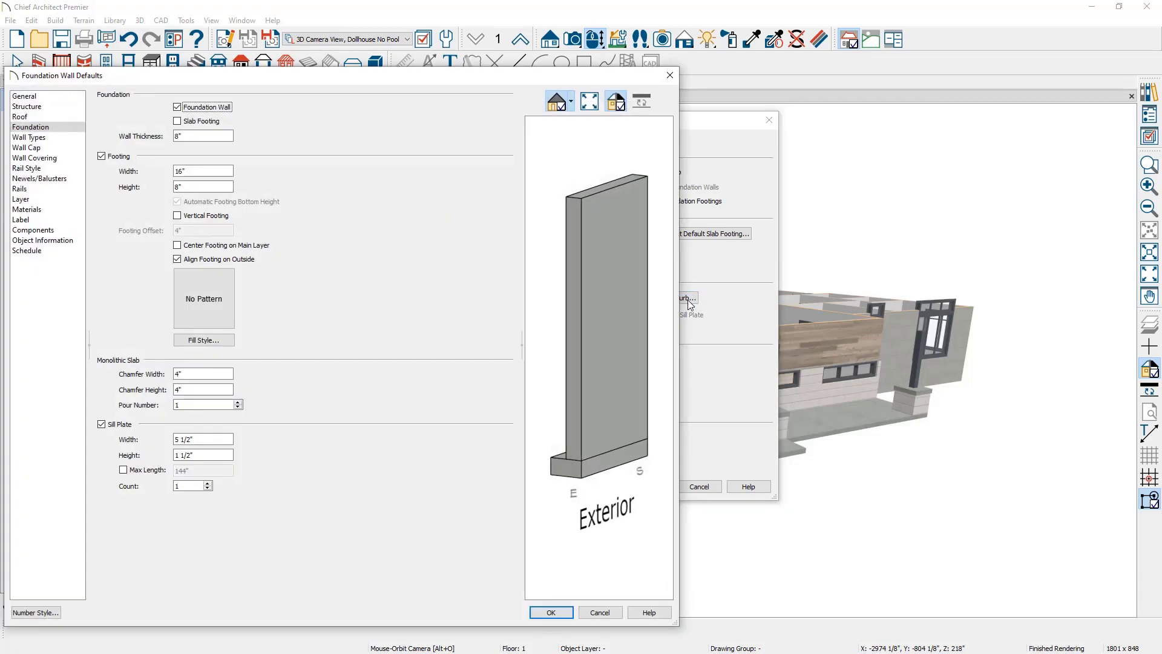
left_click(201, 170)
left_click(202, 186)
left_click_drag(565, 437, 630, 436)
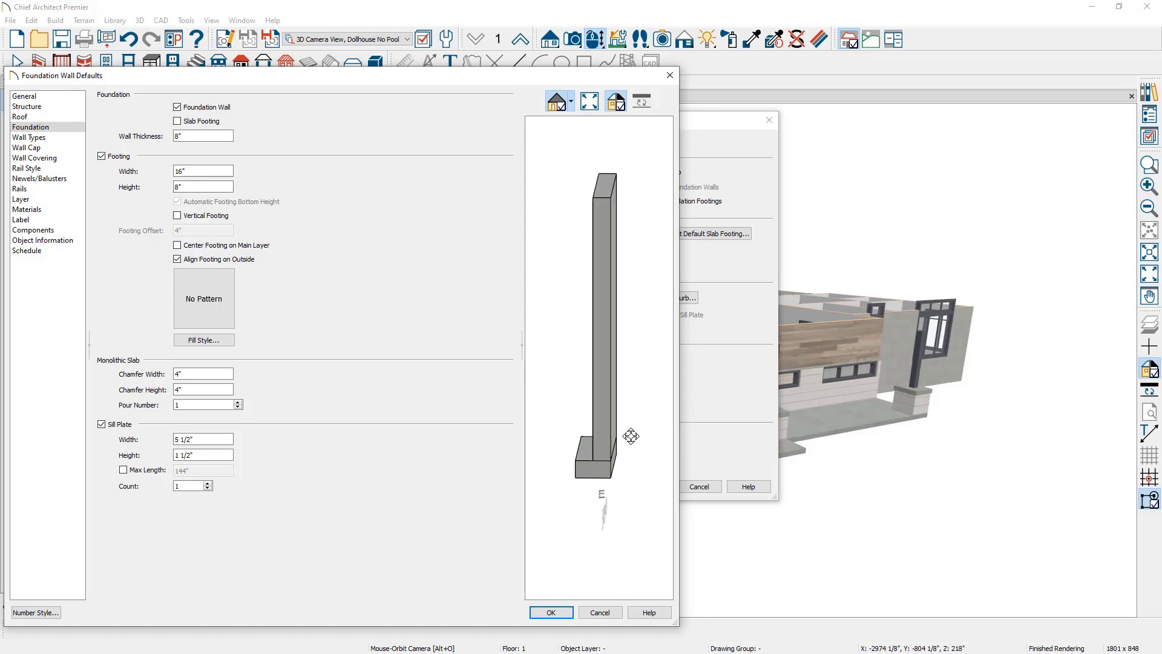
left_click(551, 612)
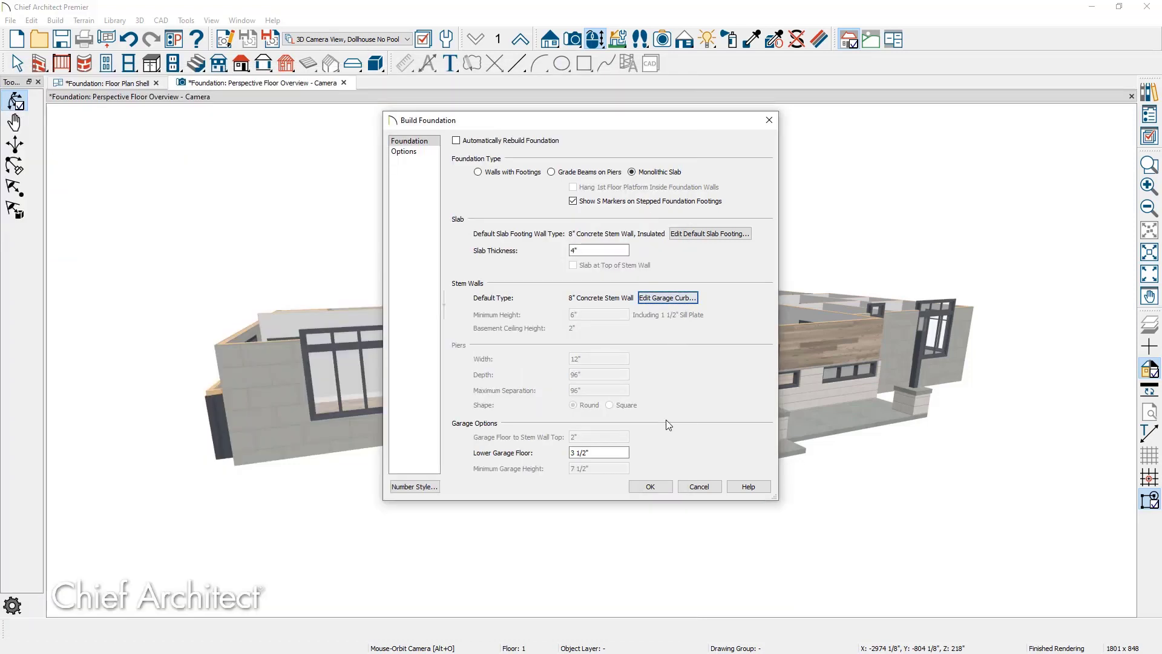
left_click(650, 487)
- Examine the slab foundation from above and below, including with line rendering, and undo the foundation
left_click_drag(791, 448, 508, 469)
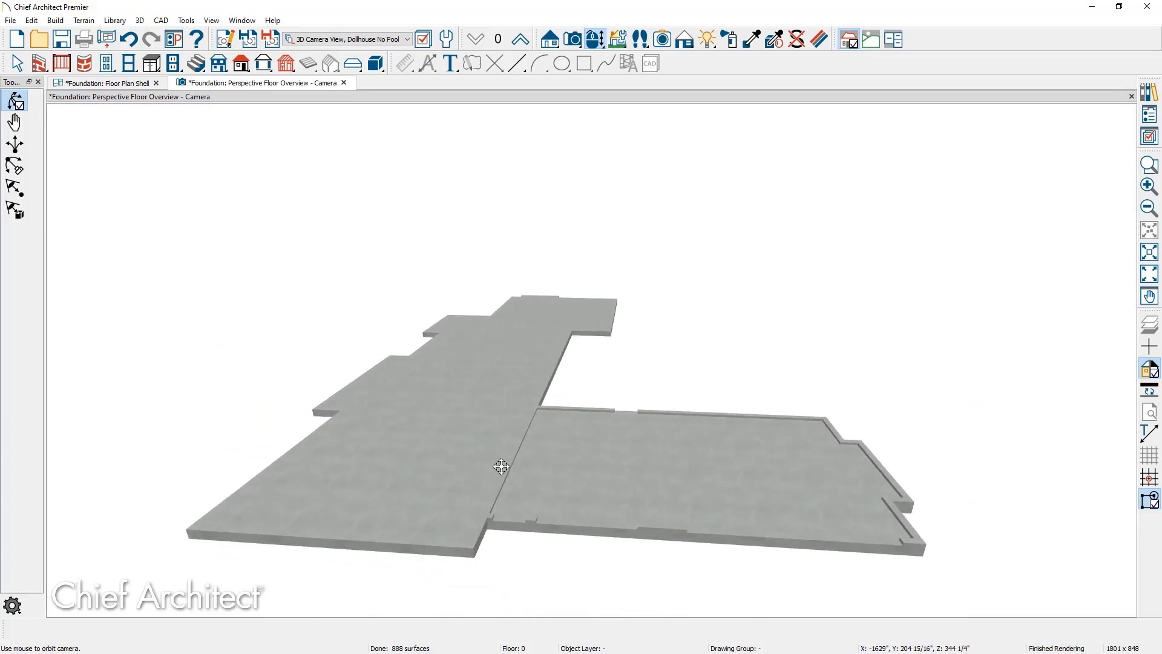
left_click_drag(501, 466, 543, 415)
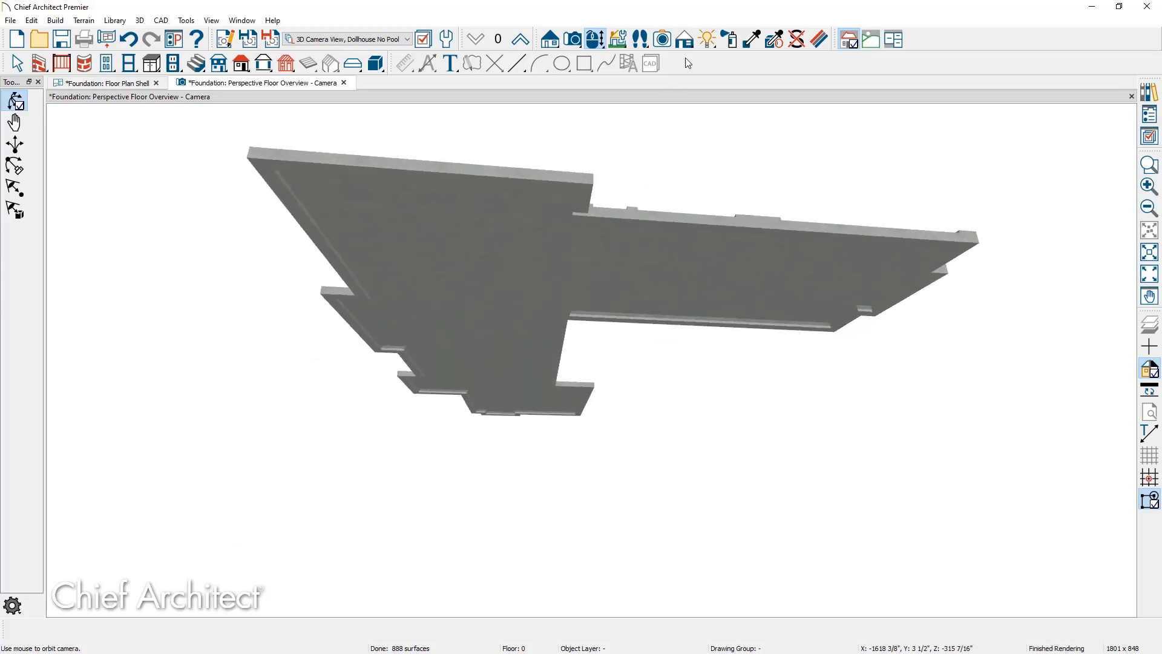
left_click(684, 39)
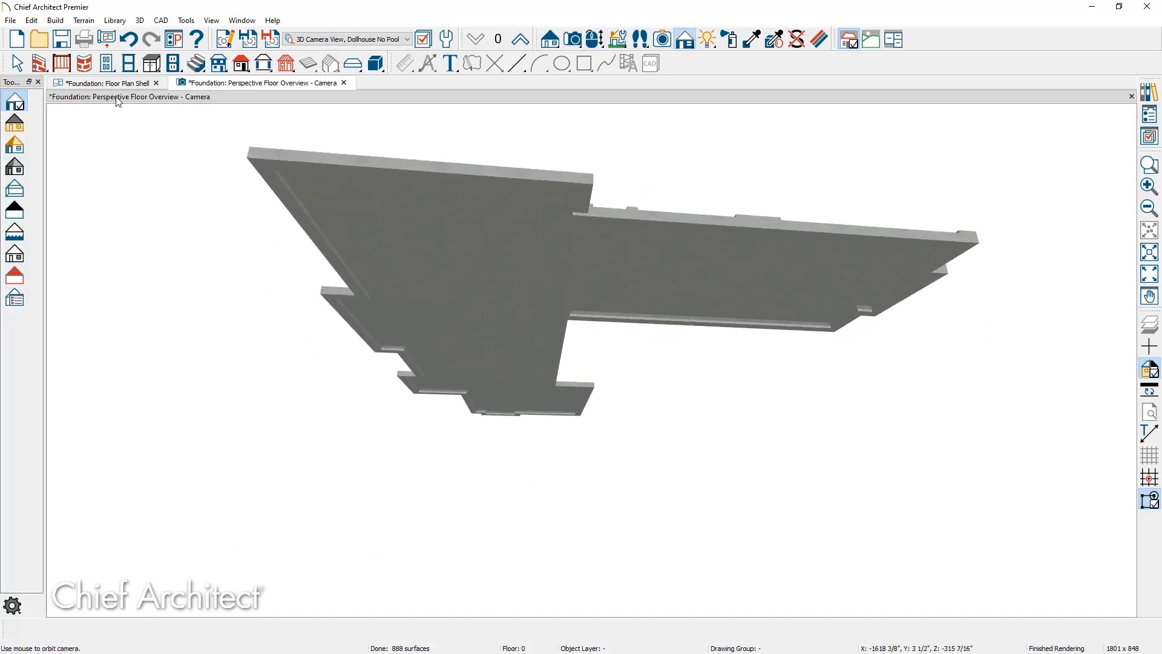
left_click(15, 123)
middle_click_drag(500, 441, 505, 485)
left_click_drag(506, 484, 620, 324)
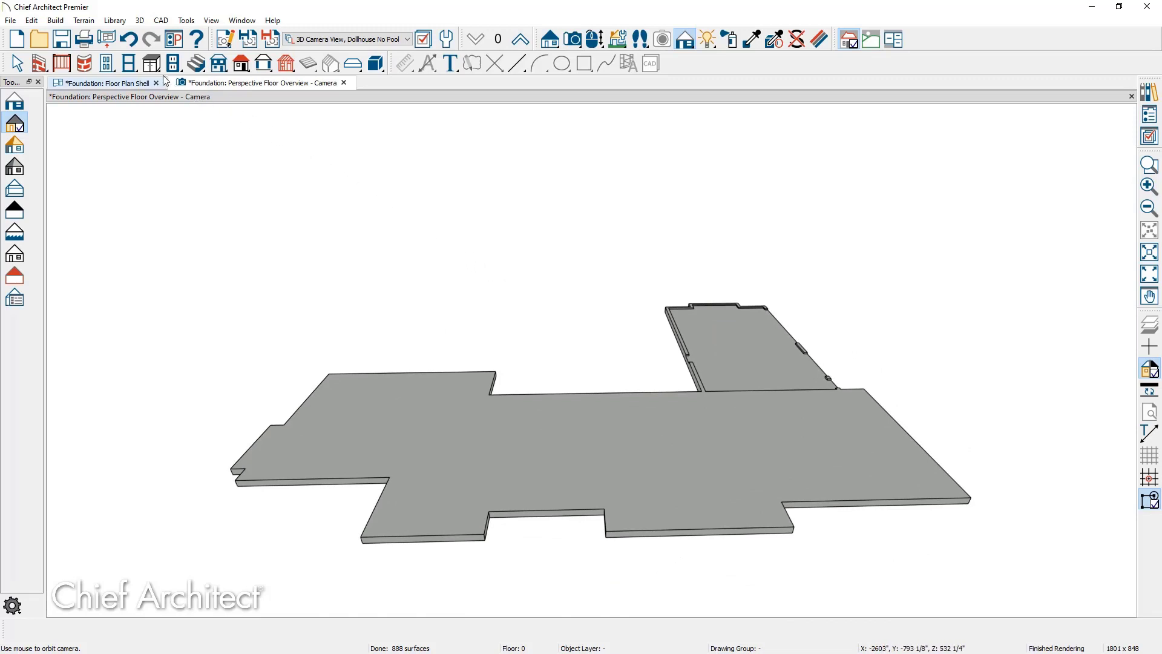
left_click(129, 39)
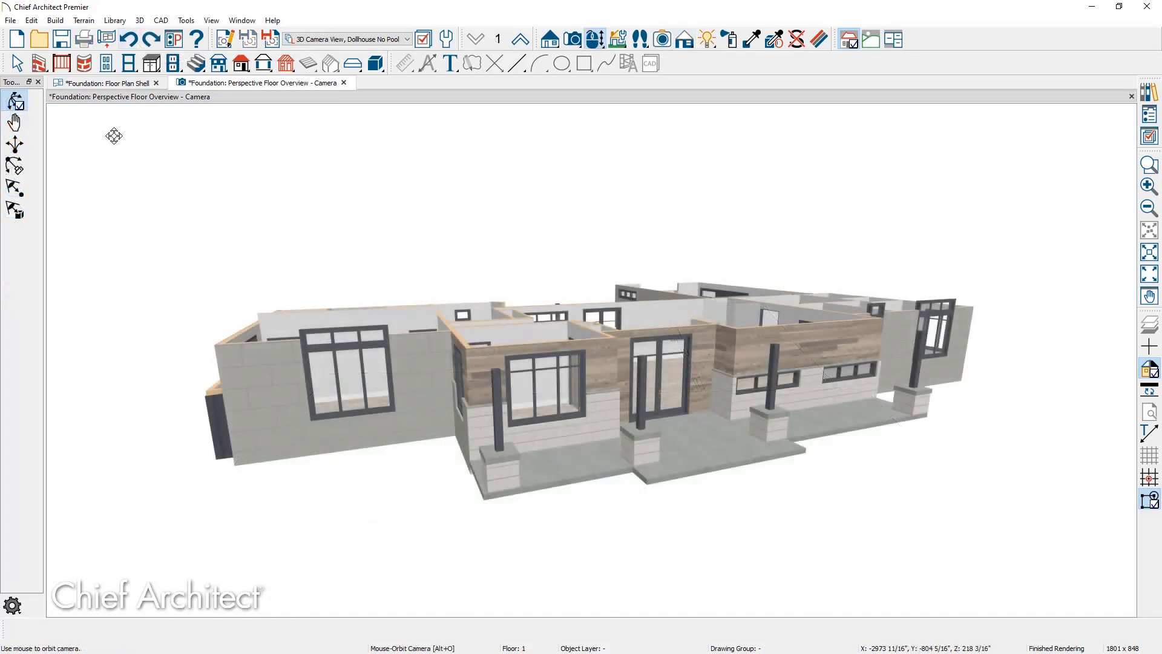
- Build a Walls with Footings foundation with a 37 1/2" minimum stem wall height, derived from the 1st floor plan
left_click(58, 20)
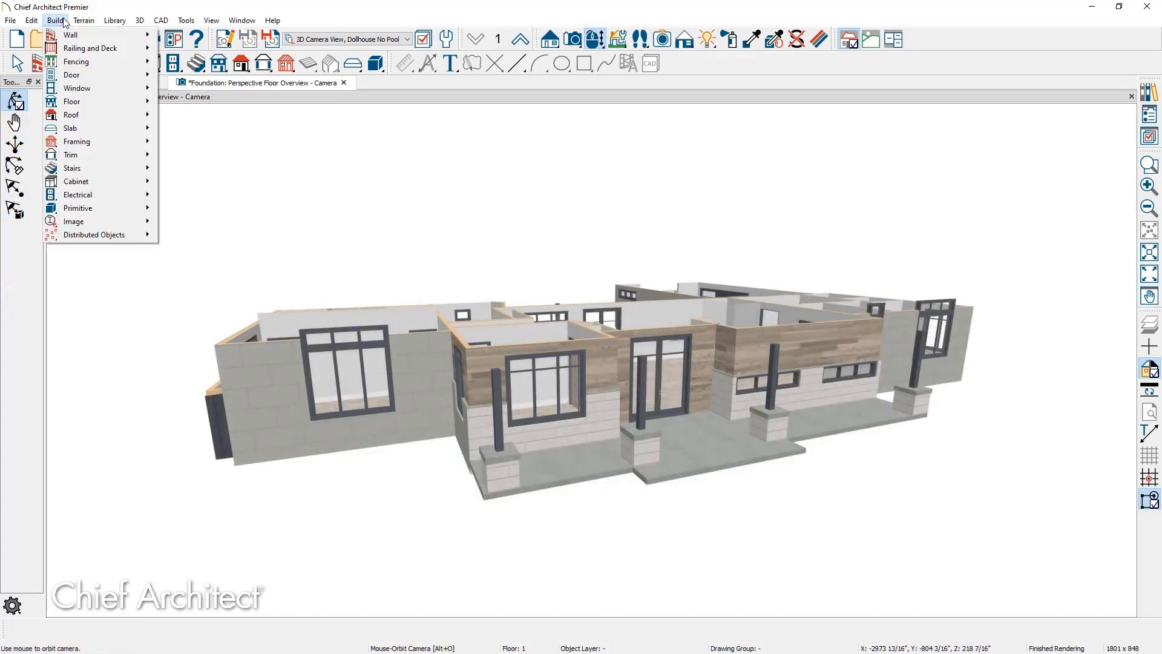
mouse_move(82, 99)
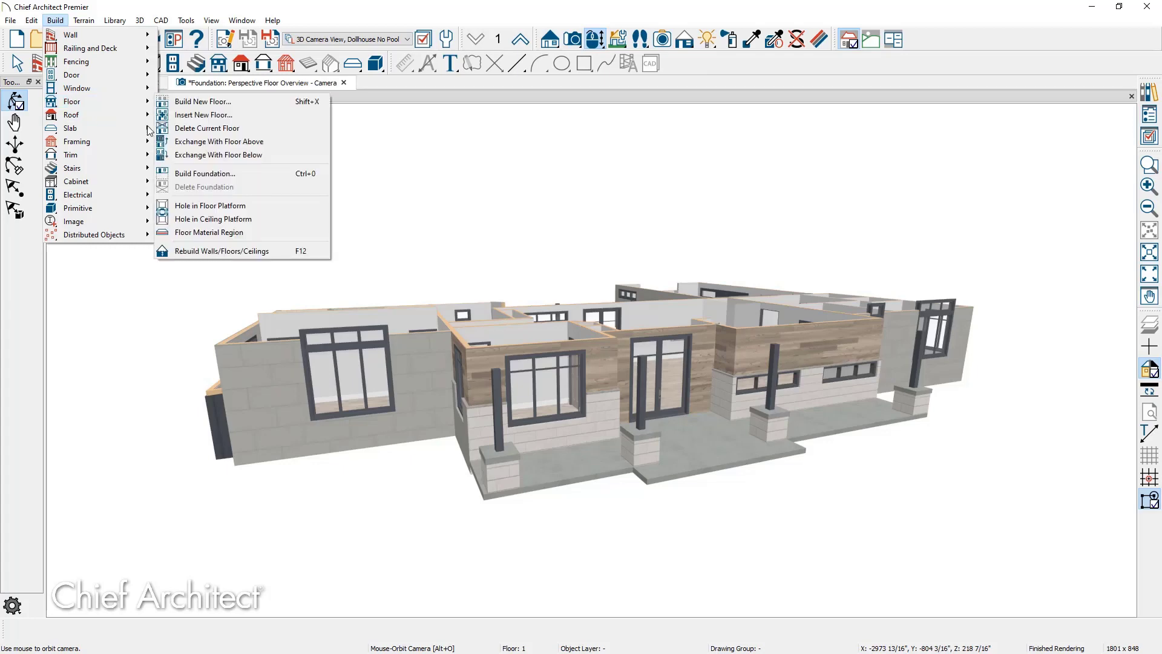
left_click(242, 173)
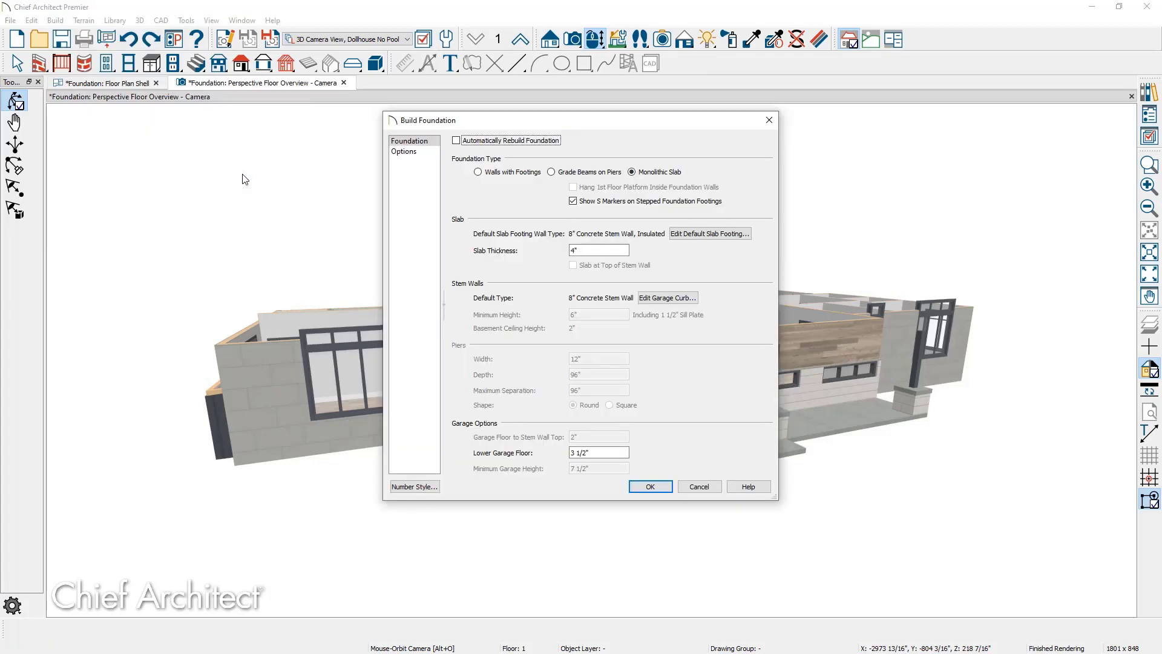
left_click(478, 172)
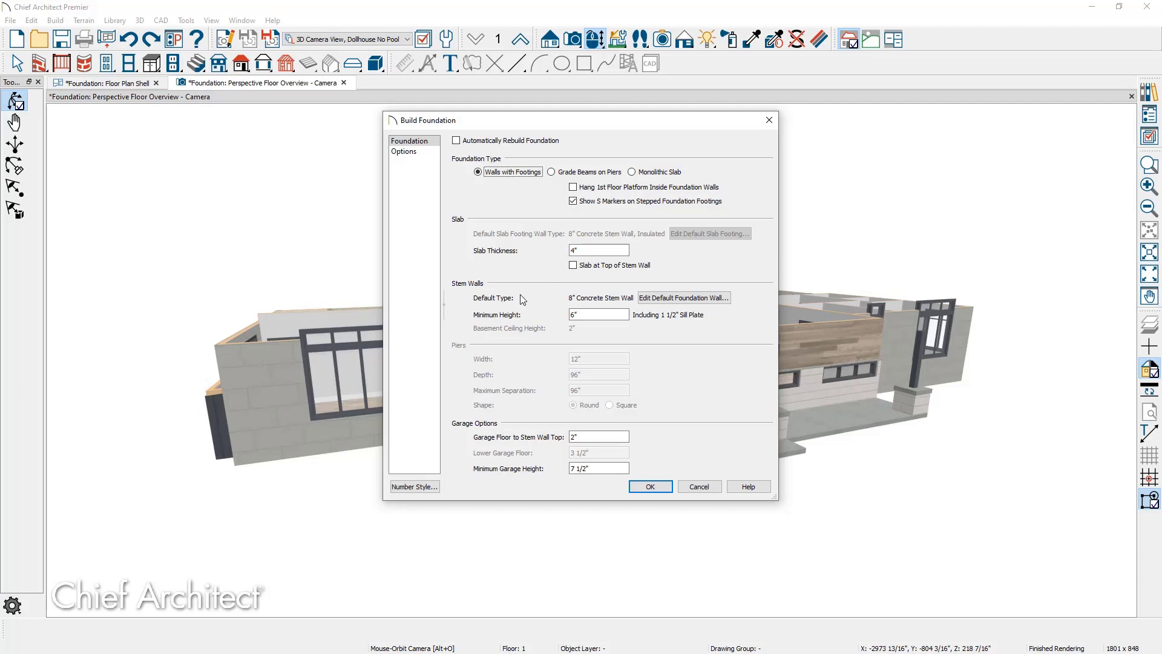
left_click_drag(591, 315, 559, 318)
type("37")
type(" 1/2")
key("Tab")
left_click(650, 486)
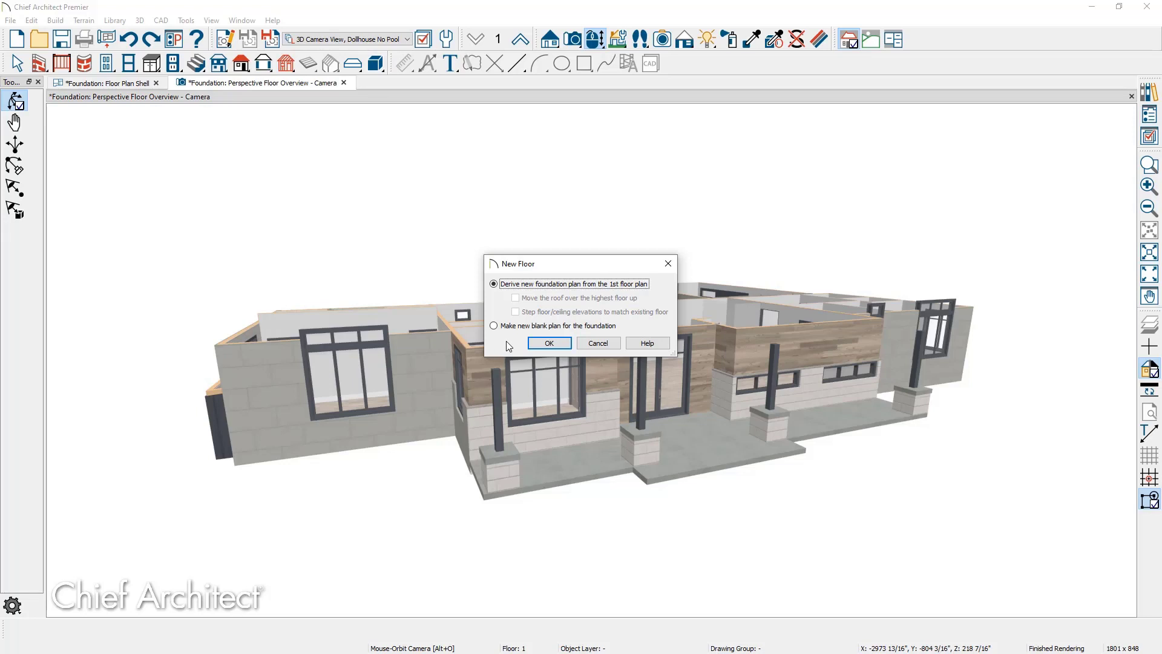
left_click(546, 343)
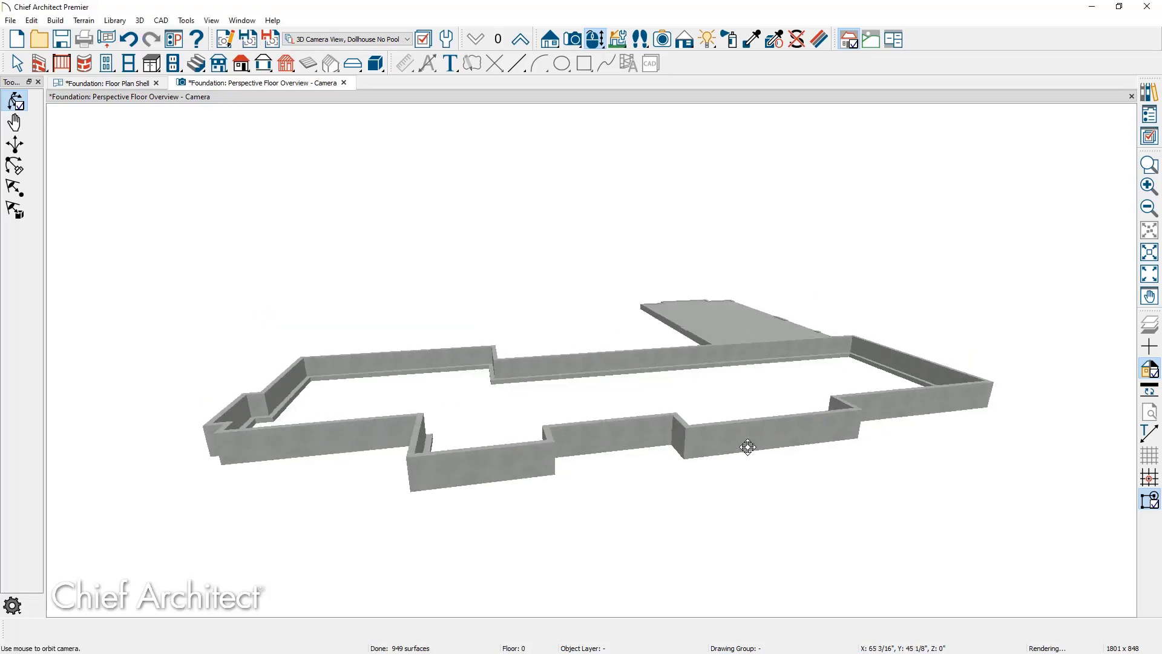
- Examine the foundation's stem walls, footings and garage slab from several angles
left_click_drag(744, 444, 504, 470)
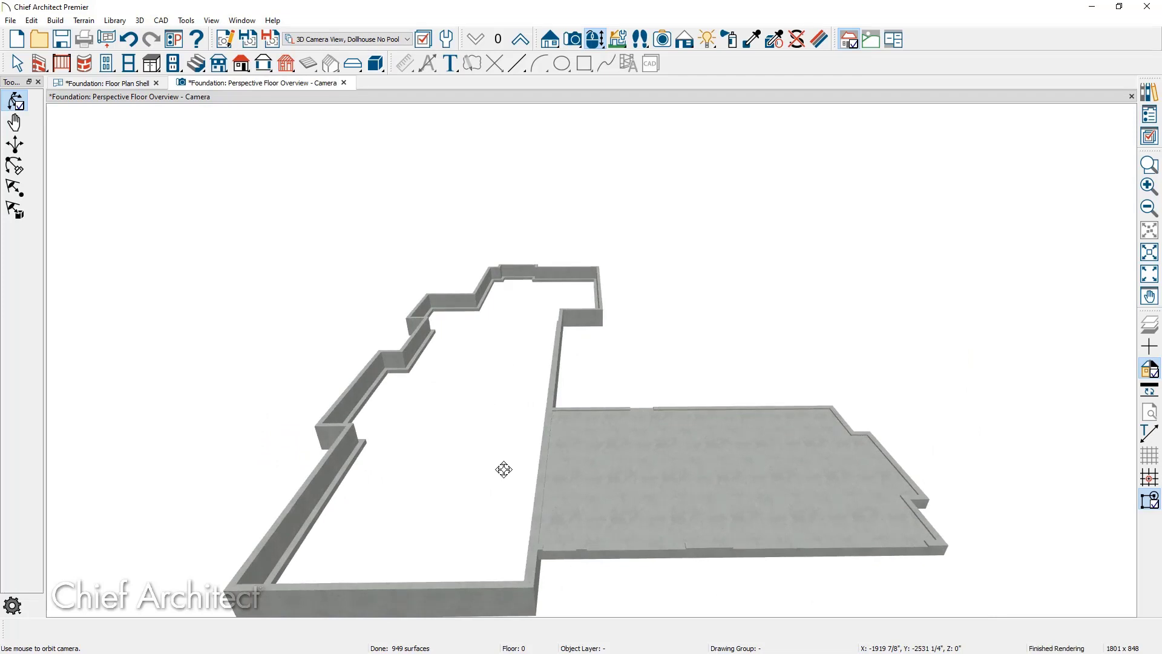
scroll(264, 463, "up", 3)
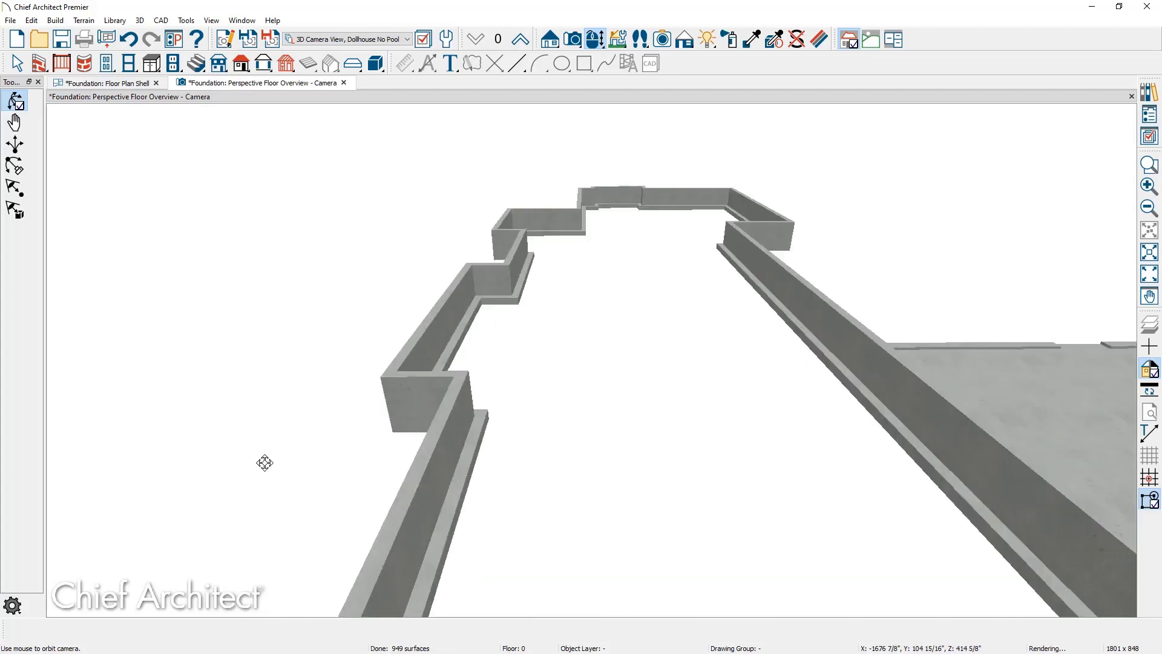
middle_click_drag(264, 463, 458, 420)
mouse_move(445, 425)
left_mouse_down()
mouse_move(478, 414)
mouse_move(443, 436)
left_mouse_up()
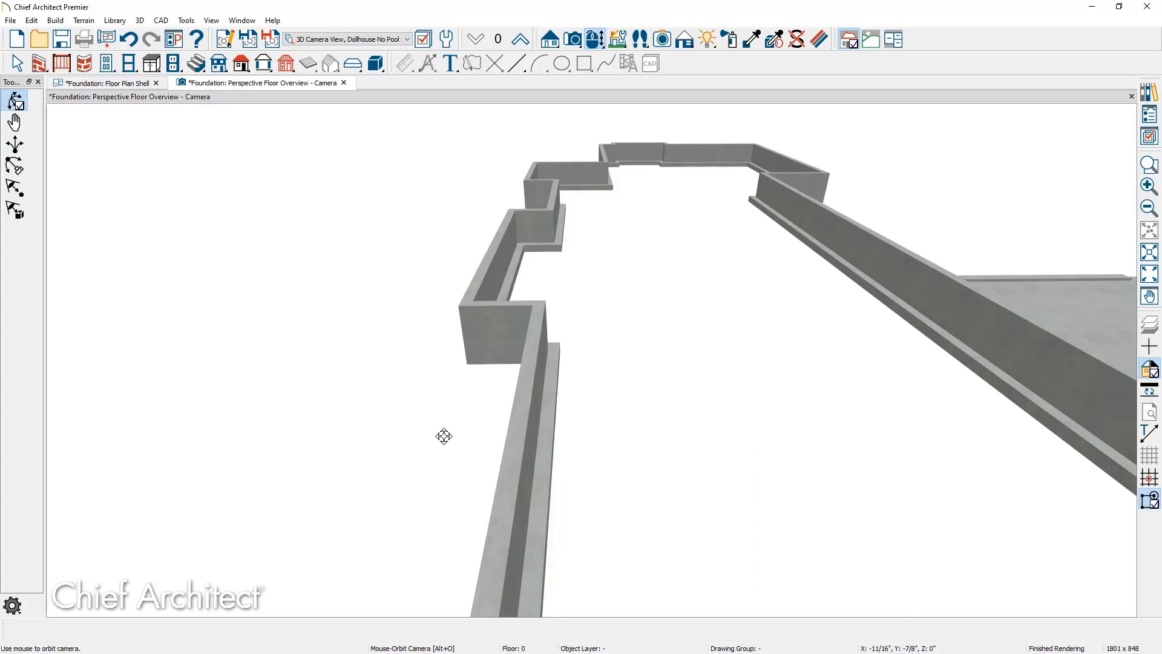
left_click_drag(444, 435, 355, 290)
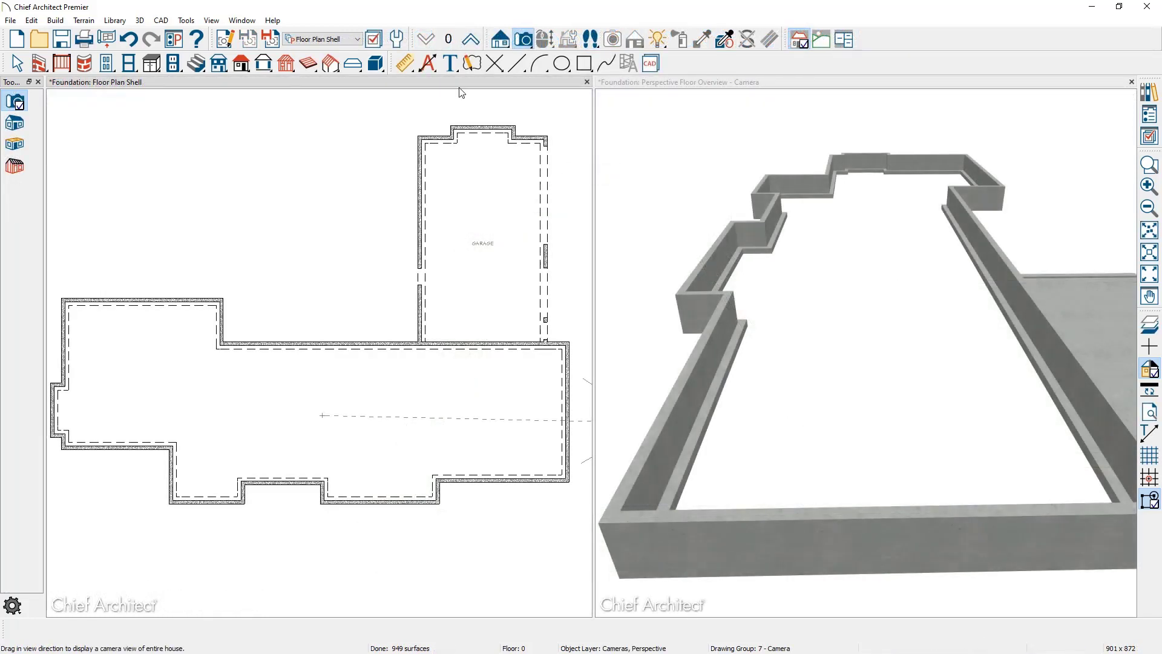
- Set the rough ceiling height of the main foundation room to 97 1/8"
key("space")
left_click(291, 381)
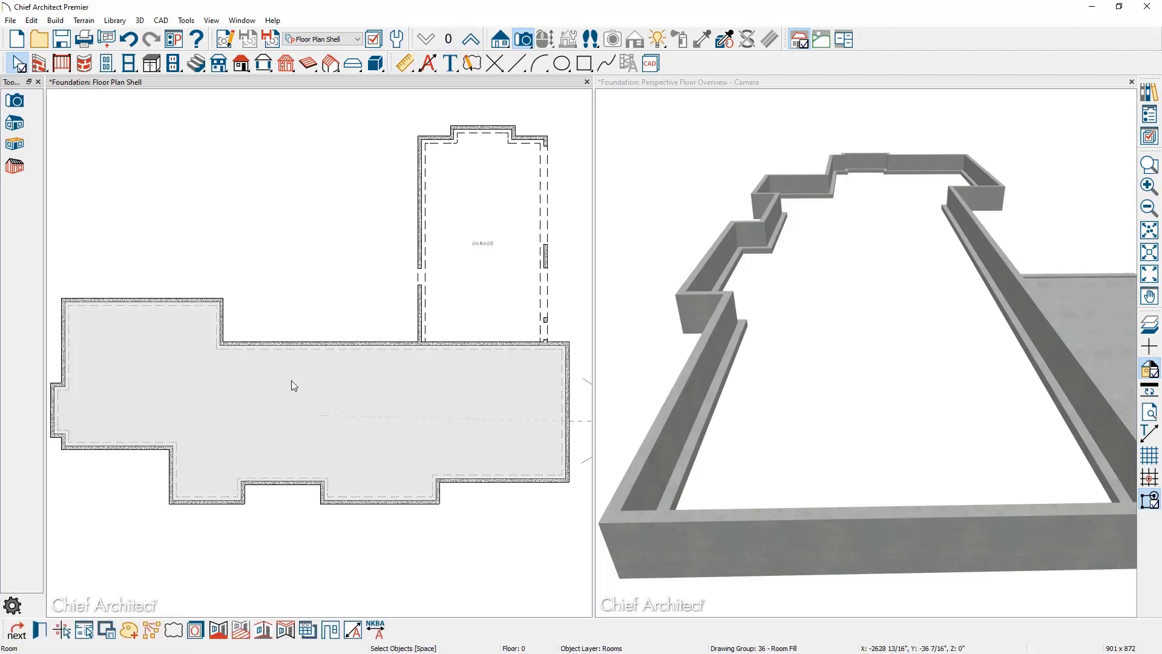
double_click(291, 380)
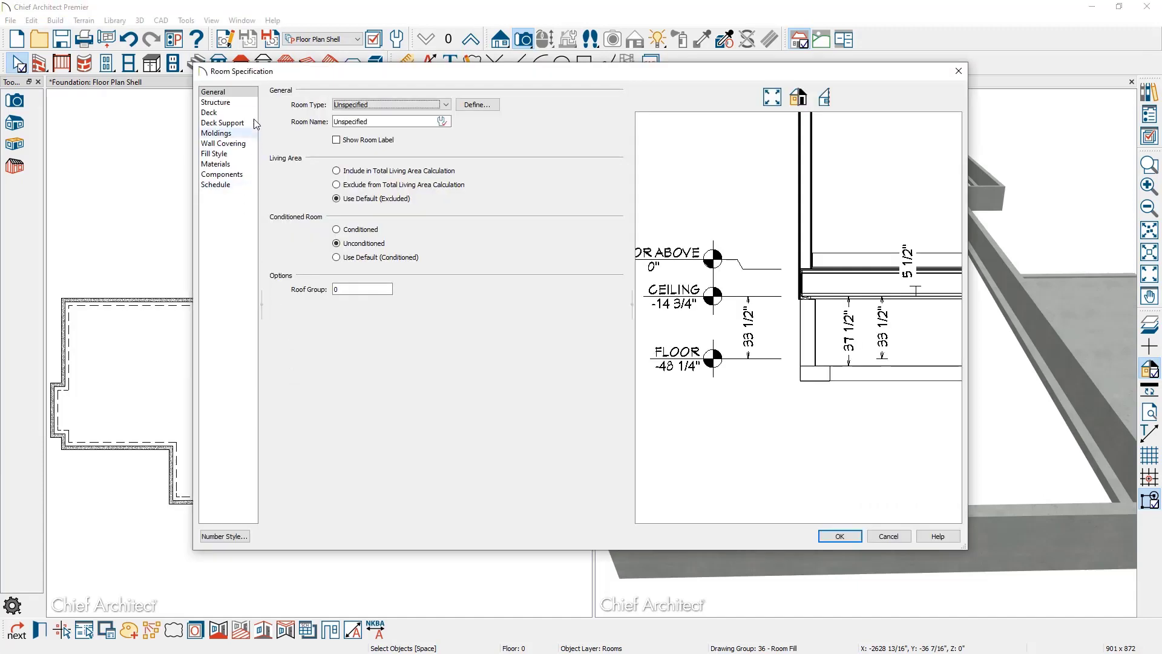
left_click(242, 103)
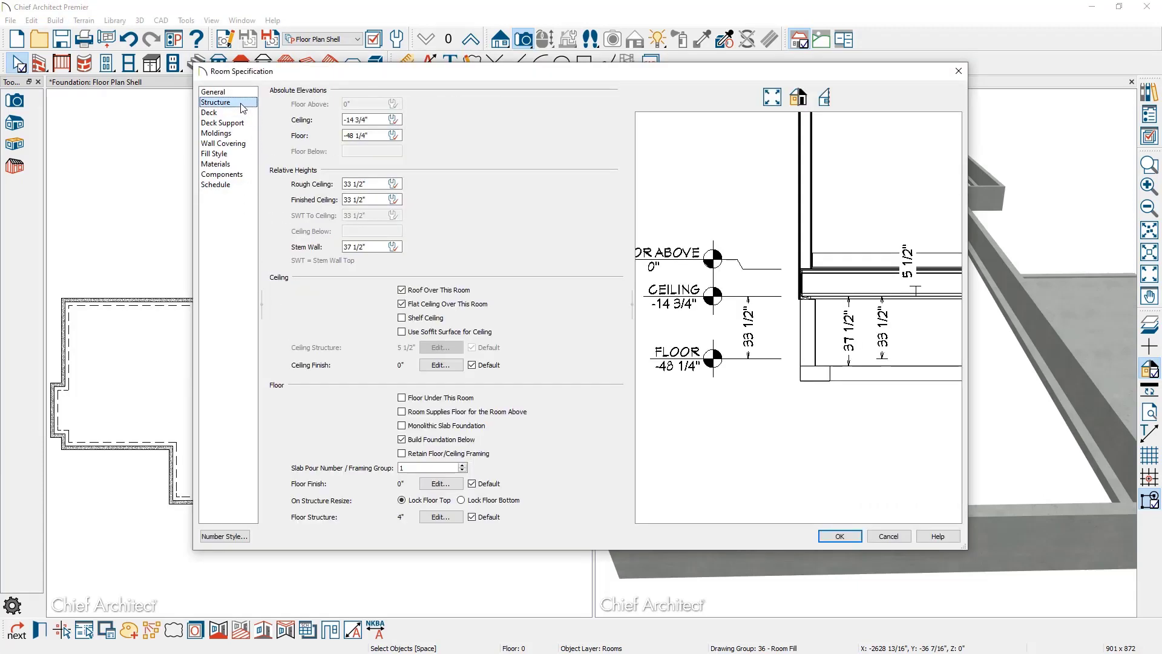
left_click(346, 183)
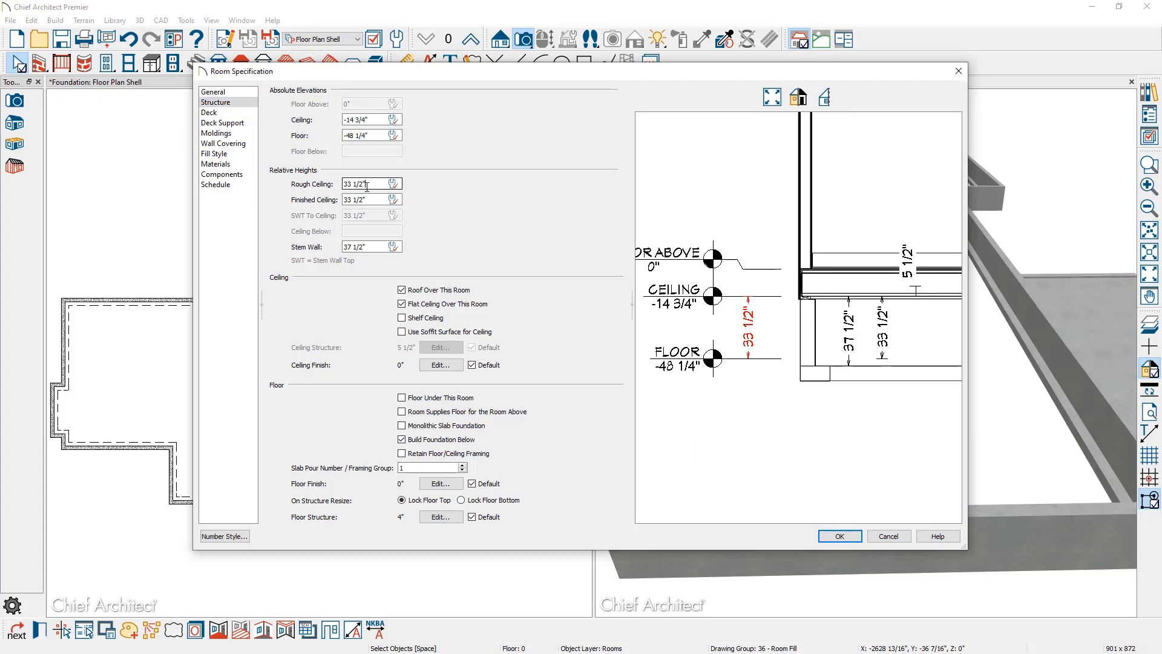
left_click_drag(370, 183, 305, 188)
type("97.125")
key("Tab")
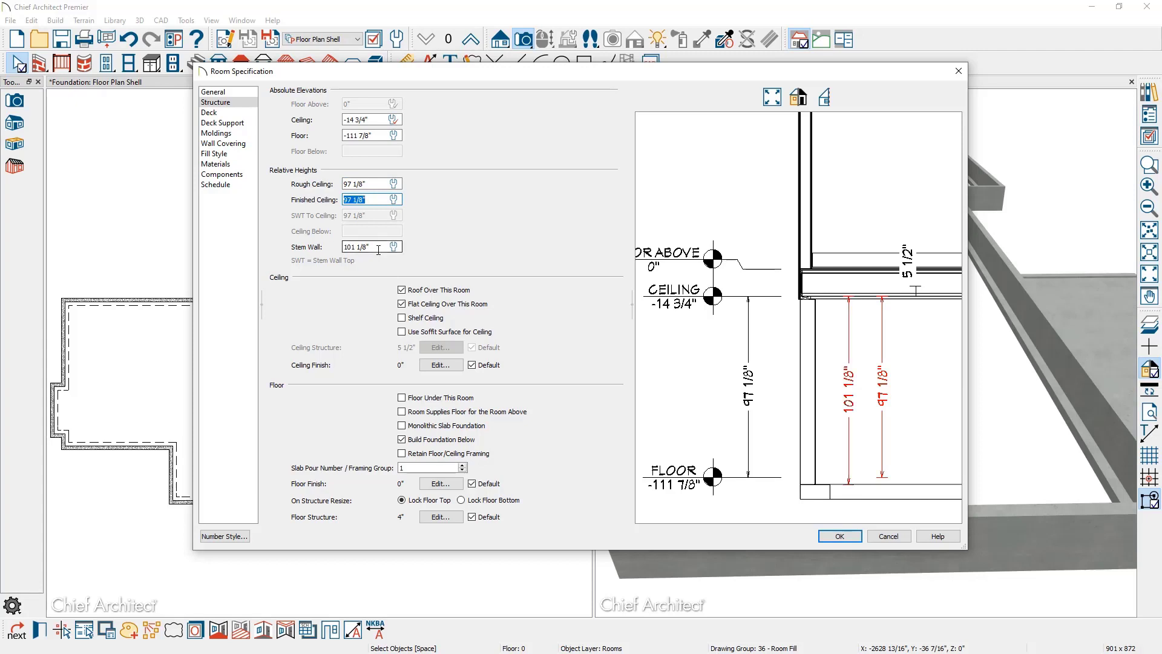
left_click(837, 536)
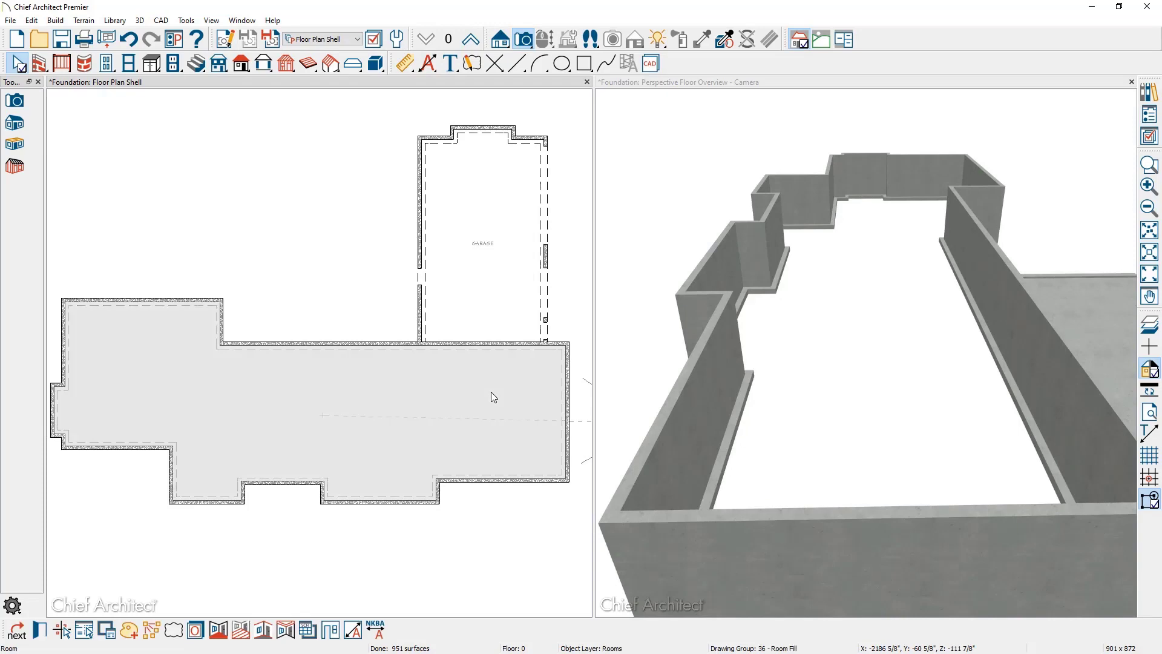
- Turn on Floor Under This Room for the main foundation room
double_click(492, 396)
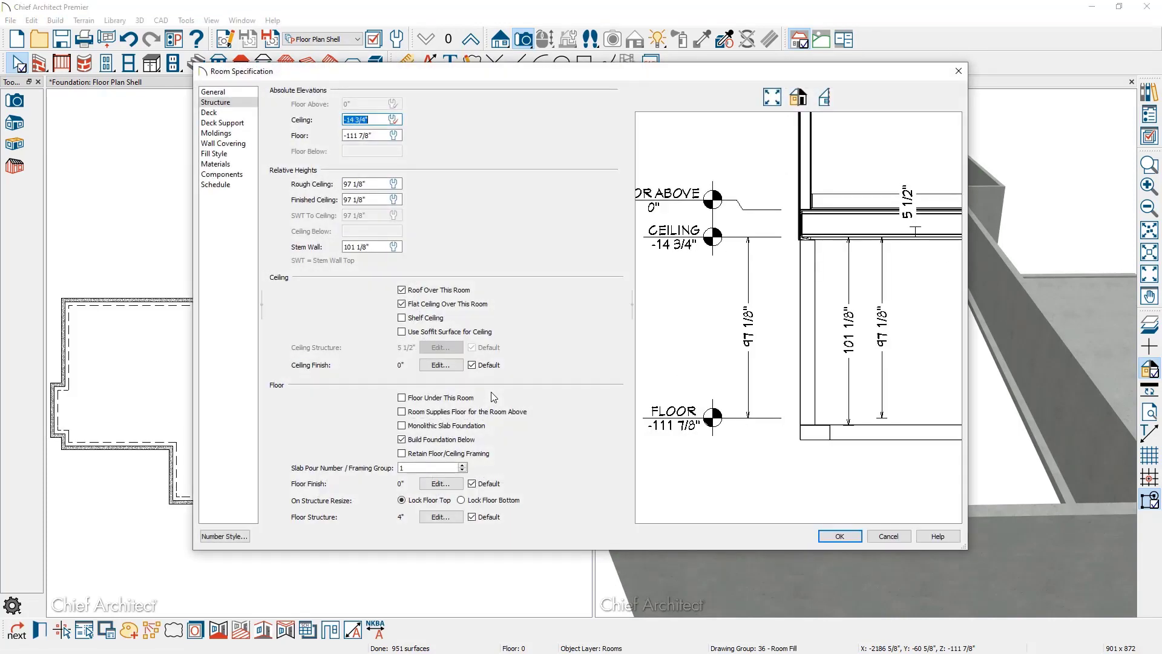
left_click(432, 401)
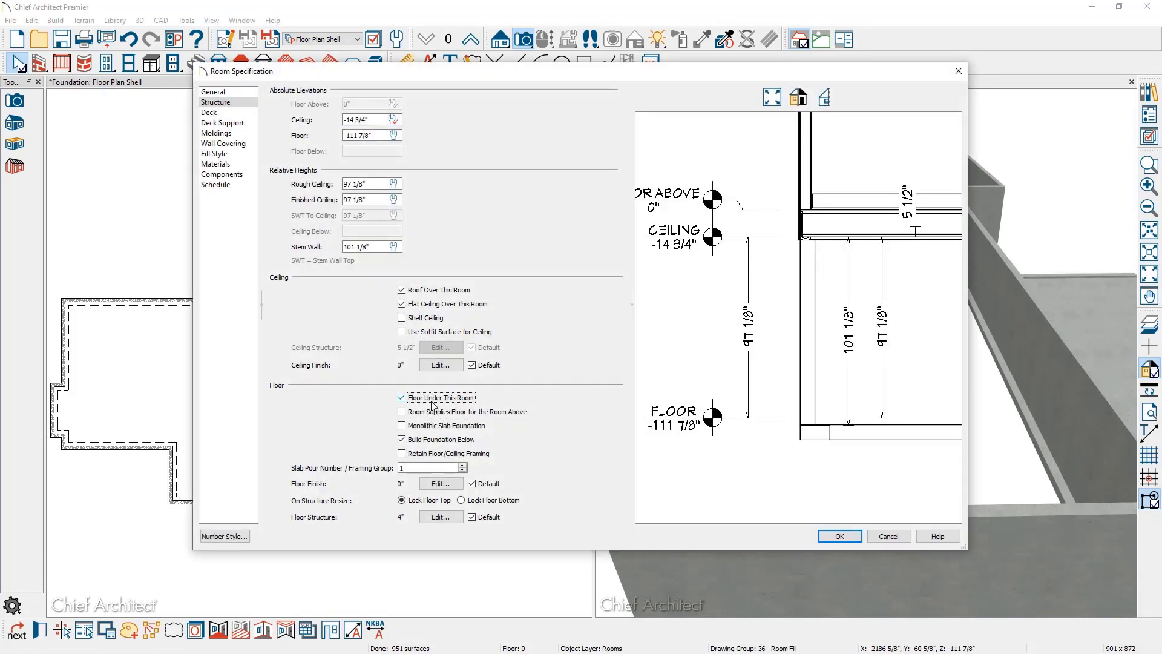
left_click(838, 536)
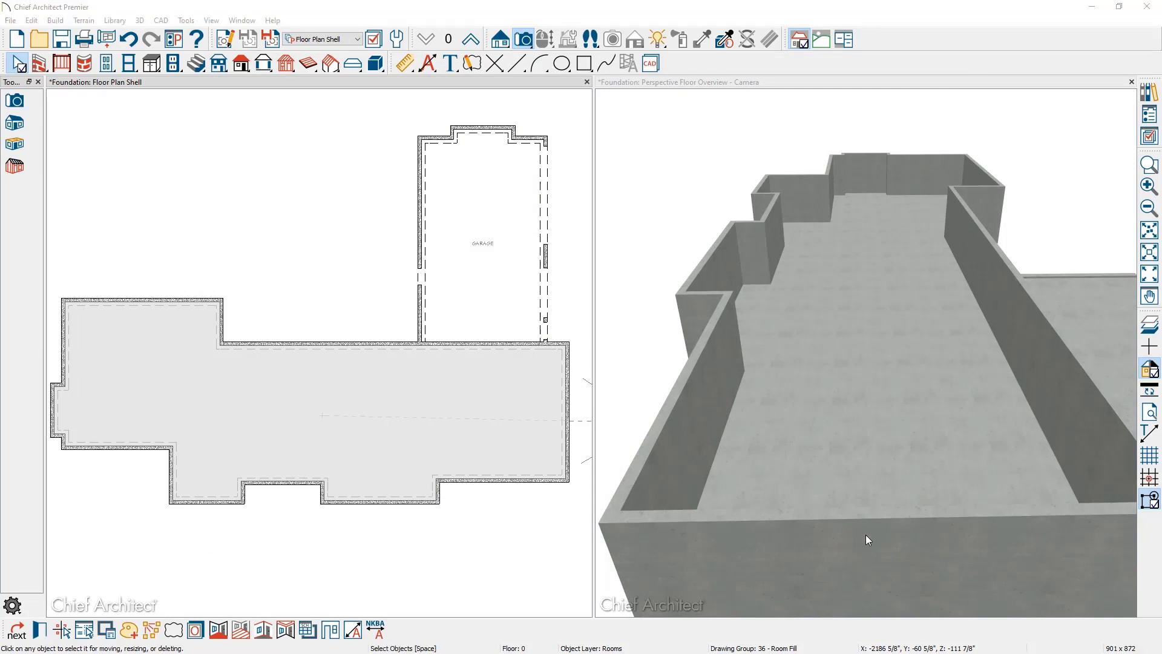
- Extend the short jog wall below the garage up to the opposite foundation wall, dividing the main room in two
left_click(475, 87)
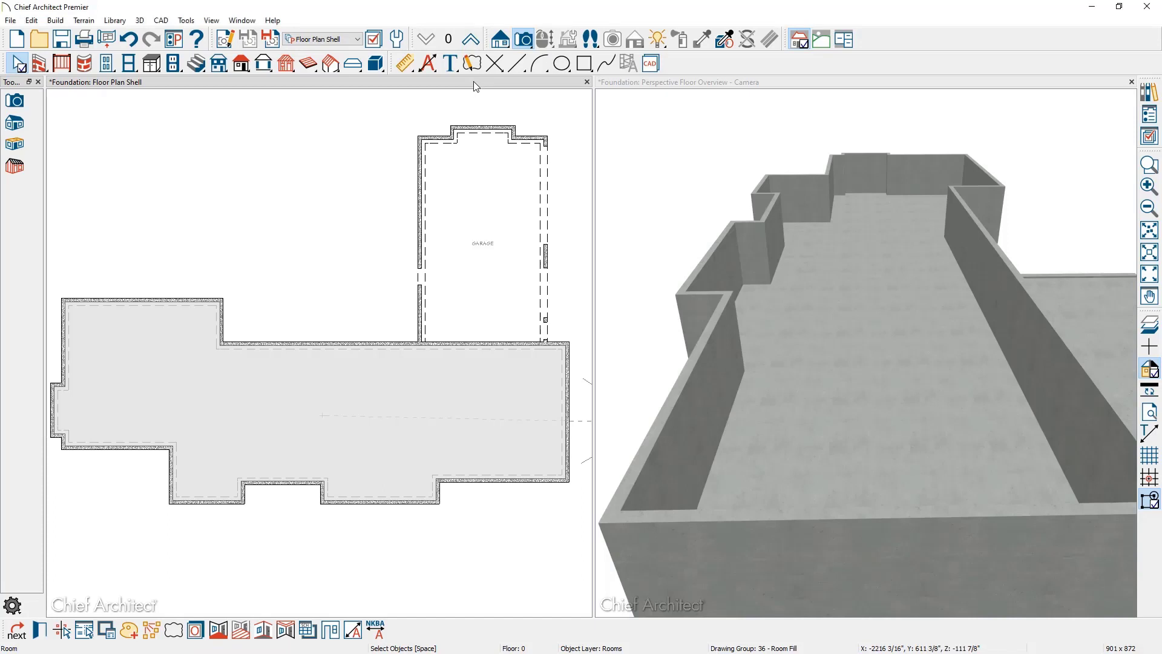
left_click(442, 493)
left_click_drag(439, 481, 452, 343)
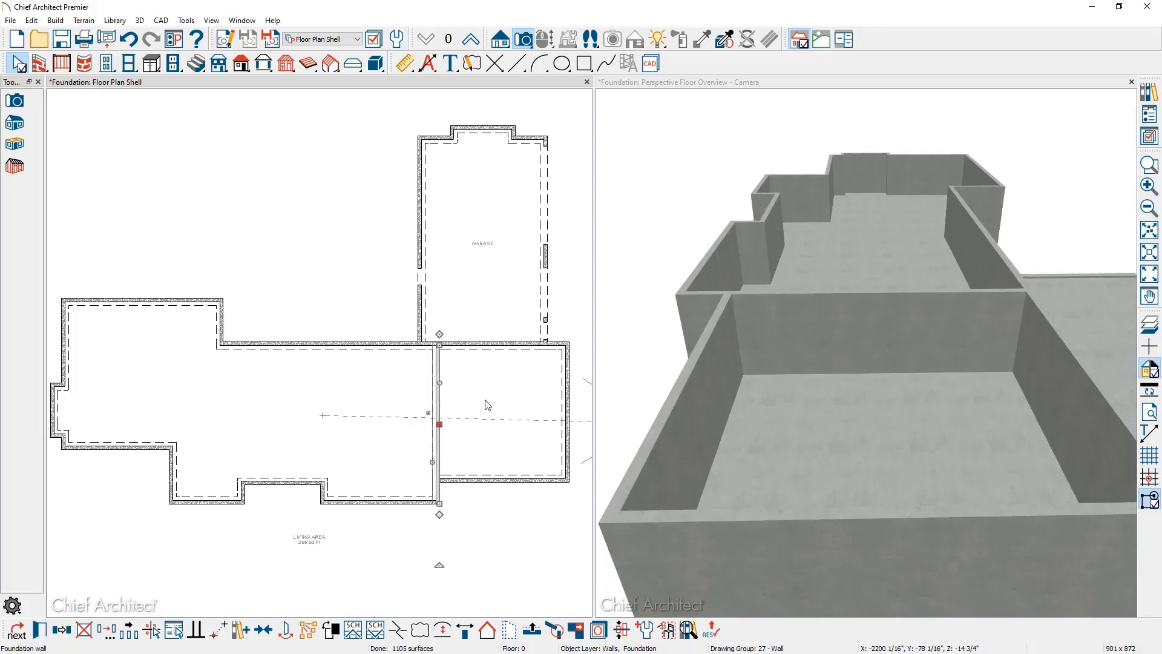
- Turn off Floor Under This Room for the larger foundation room and set its stem wall height to 37 1/2"
left_click(334, 390)
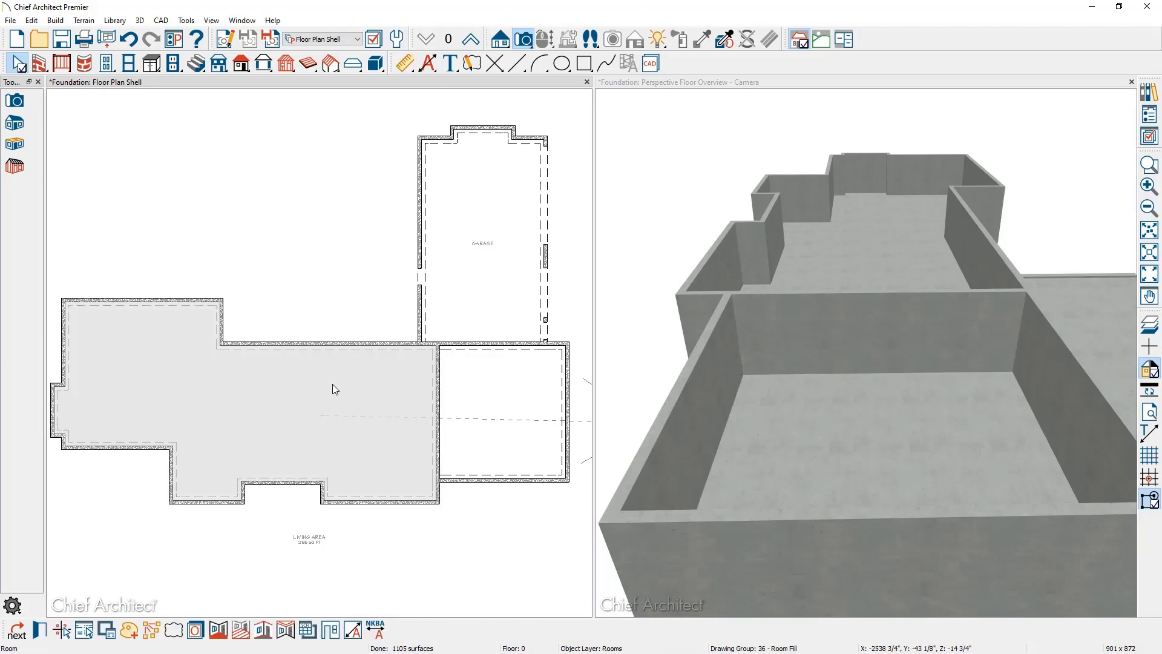
double_click(332, 384)
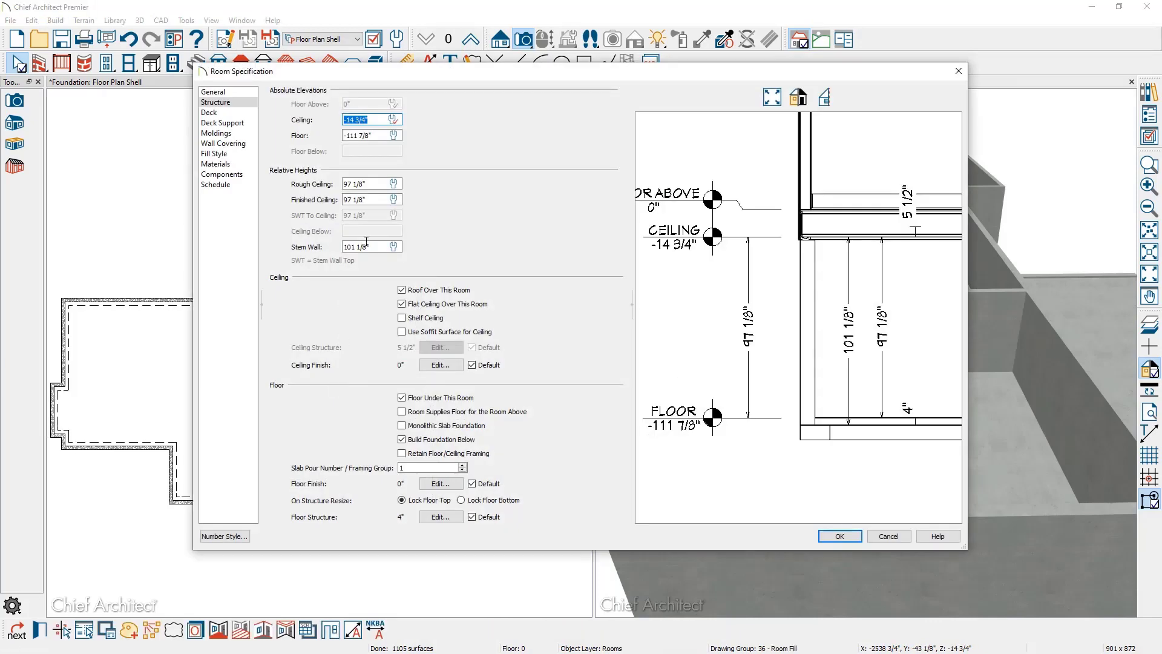
left_click(401, 397)
left_click(329, 182)
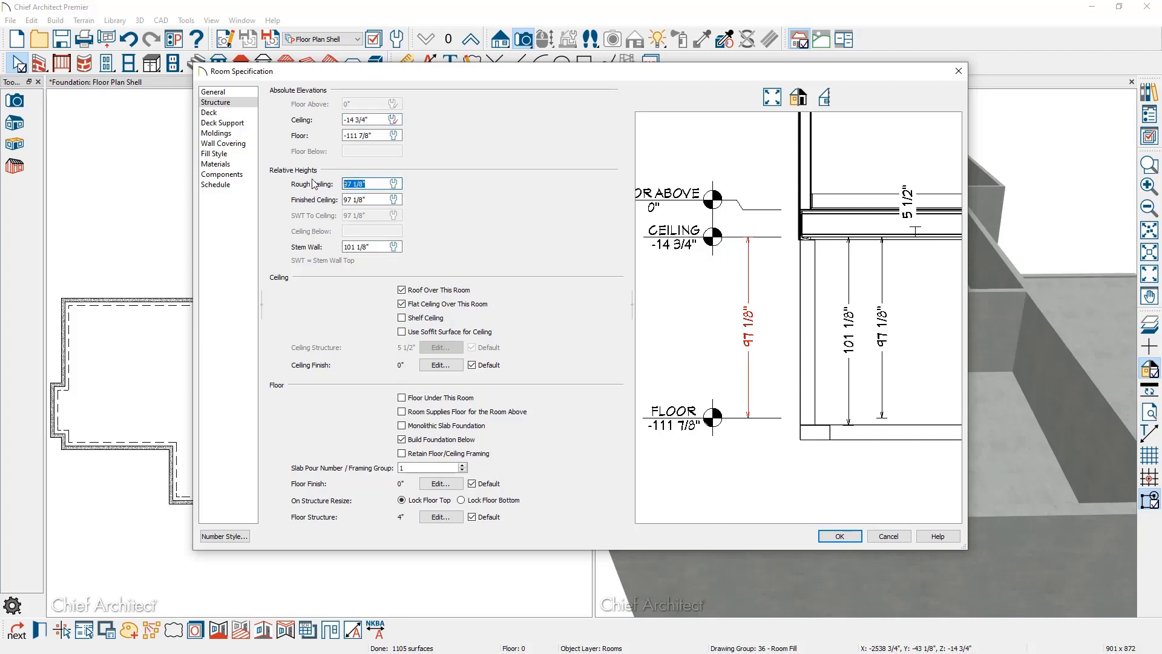
left_click(335, 248)
type("37.5")
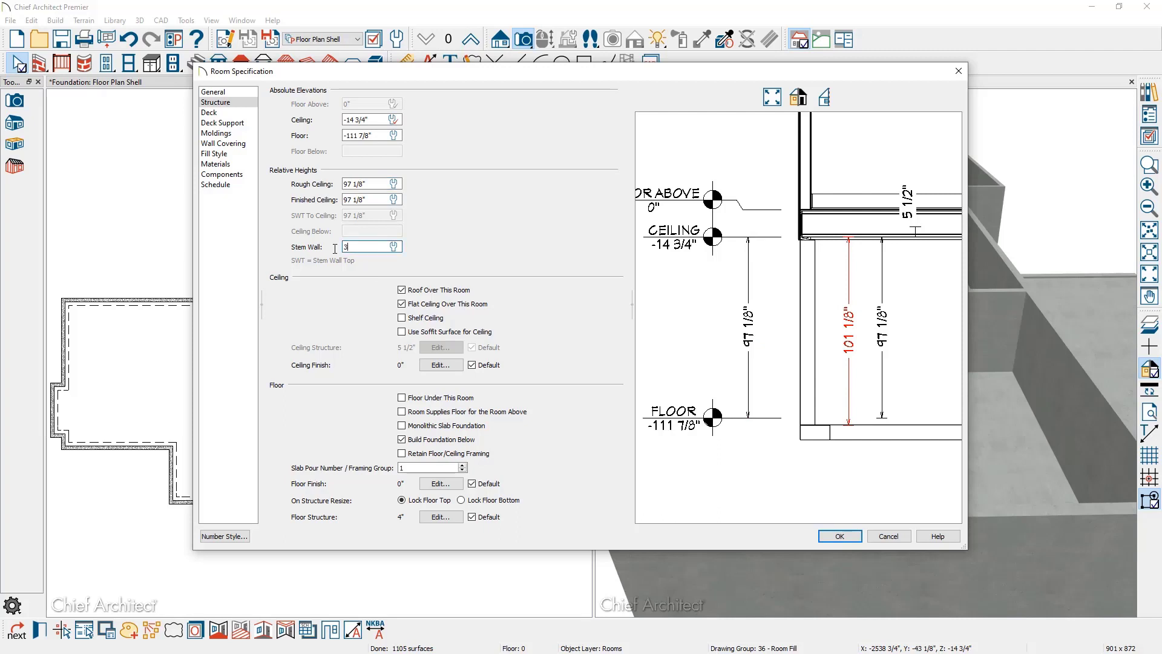
left_click(839, 537)
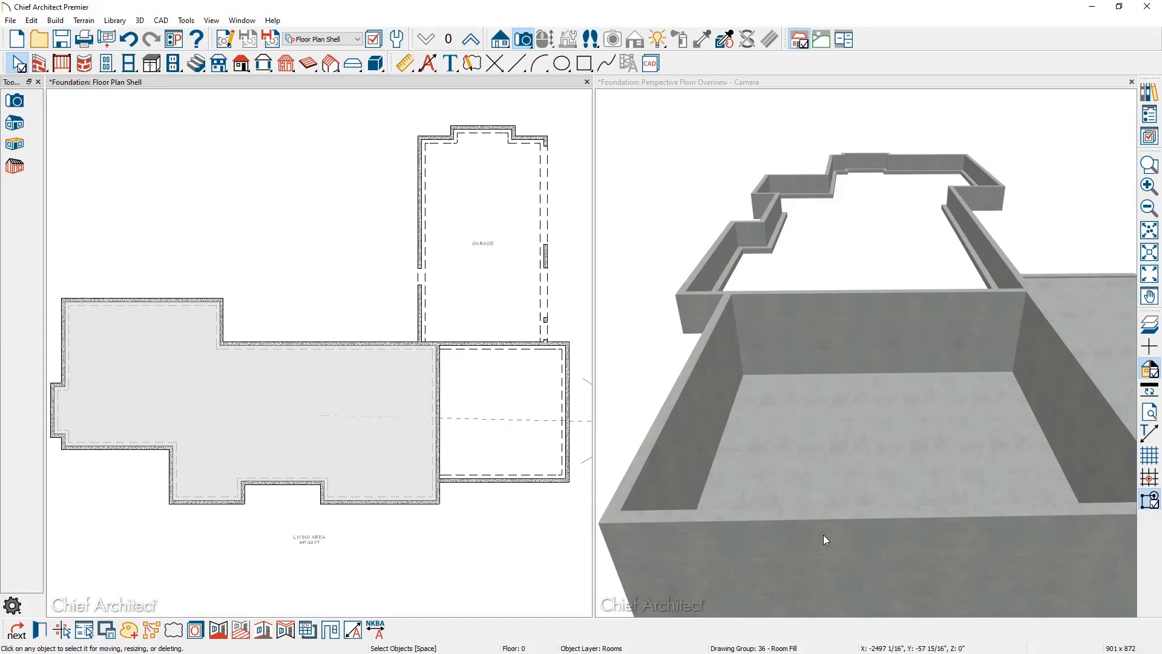
- Make the larger foundation room supply the floor for the room above, and set its absolute floor elevation to 0"
double_click(402, 423)
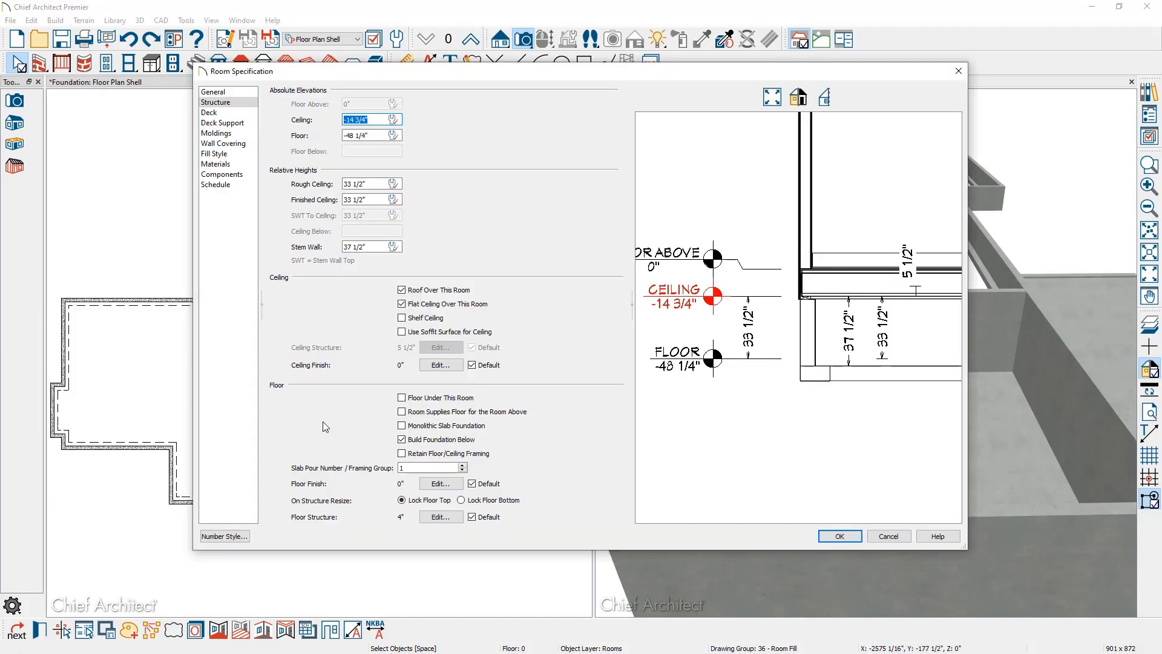
left_click(401, 411)
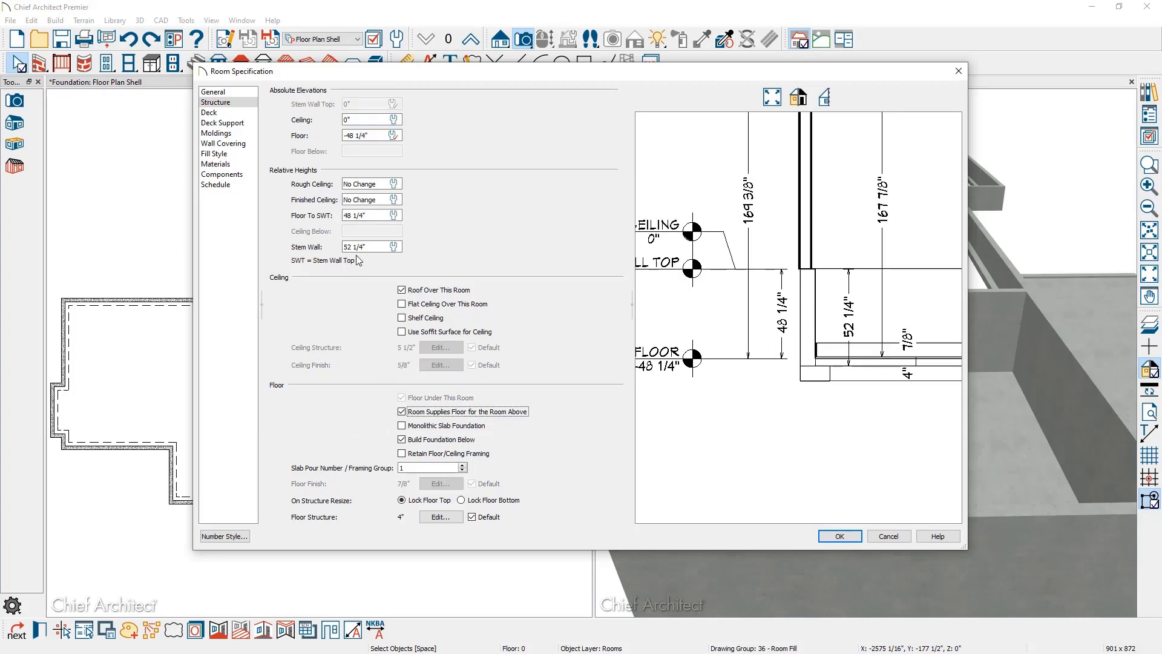
left_click_drag(382, 135, 339, 137)
type("0")
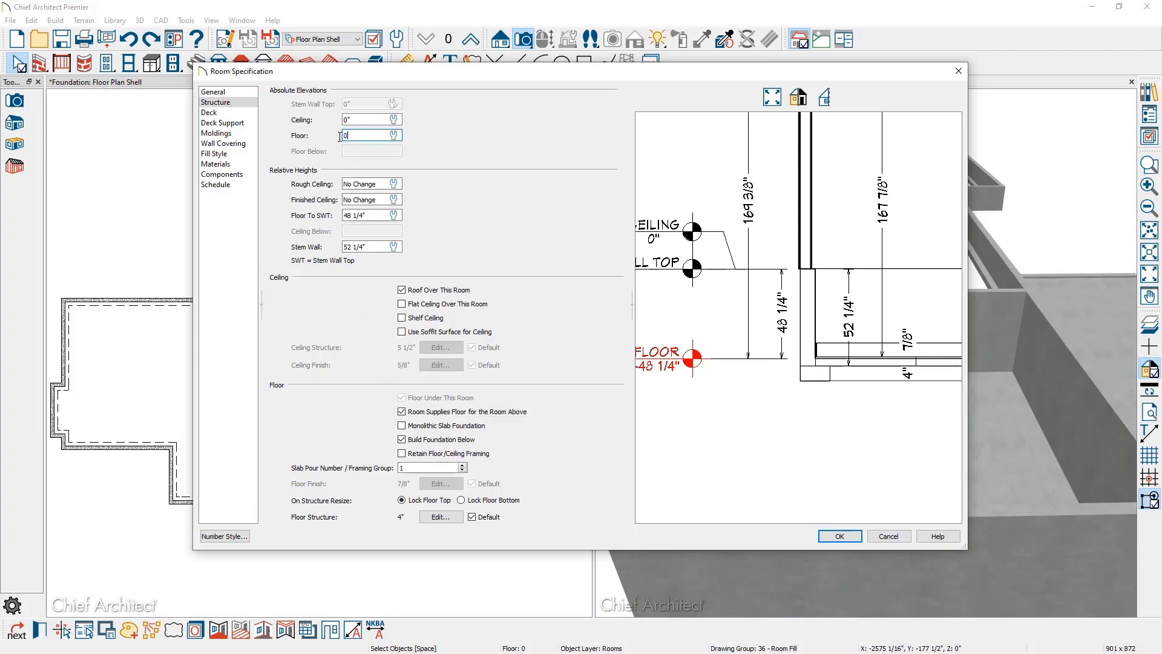
key("Tab")
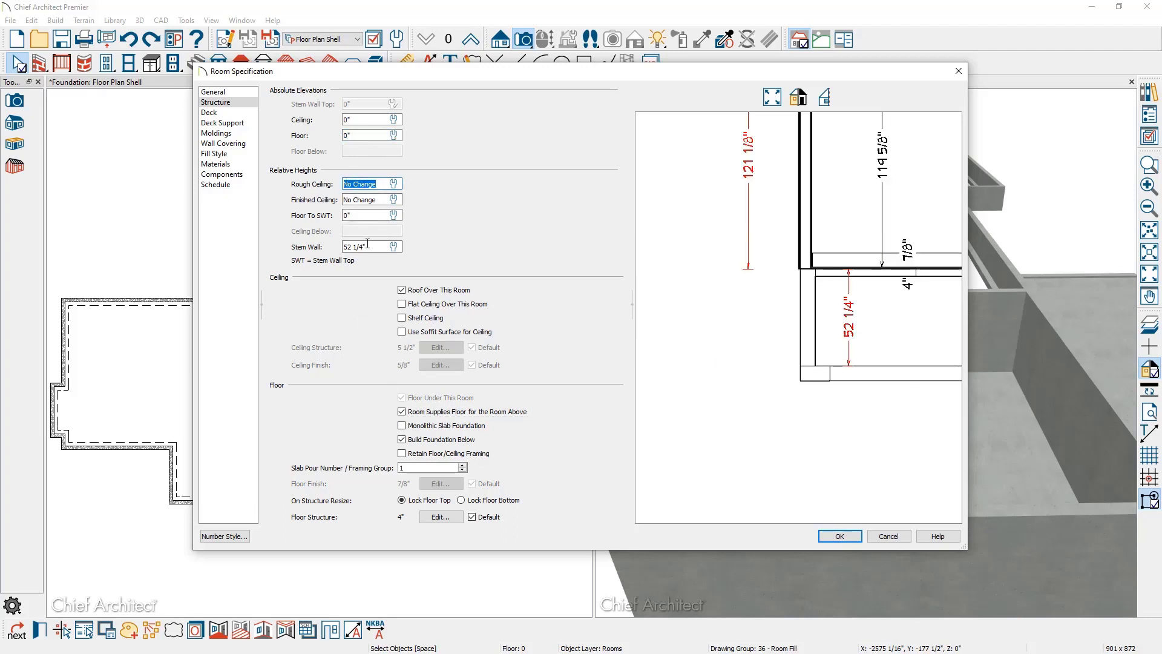
- Set the larger foundation room's stem wall height to 6"
left_click_drag(387, 246, 336, 245)
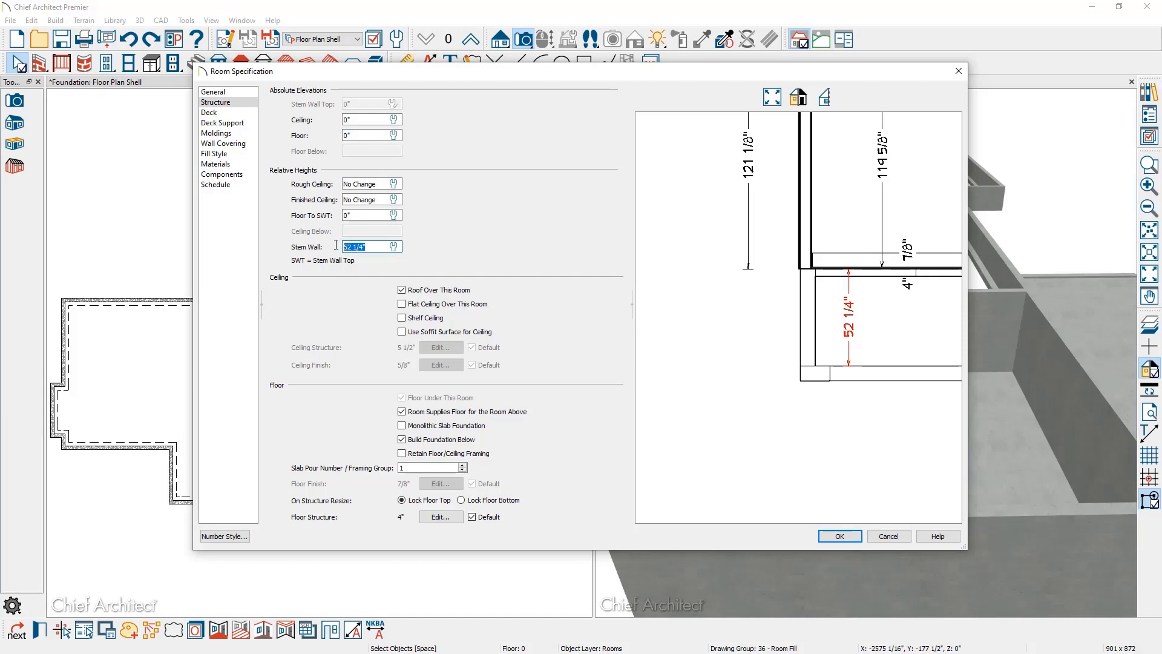
type("6")
key("Tab")
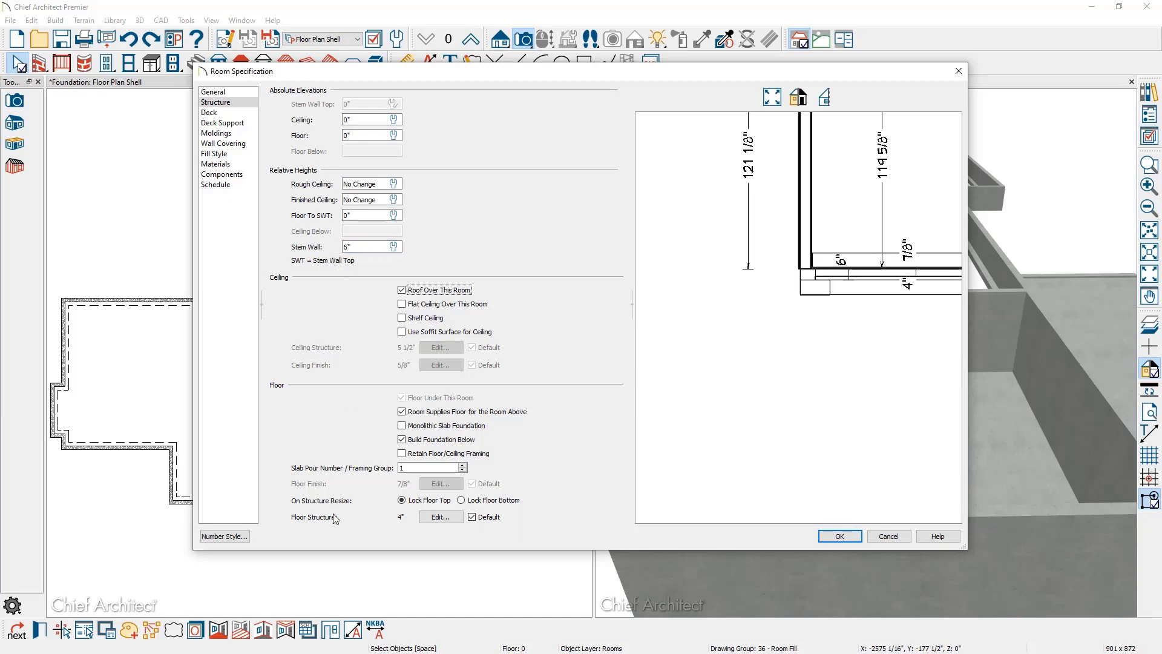
- Insert a second layer below the concrete in the larger room's floor structure and make it 2" thick
left_click(461, 519)
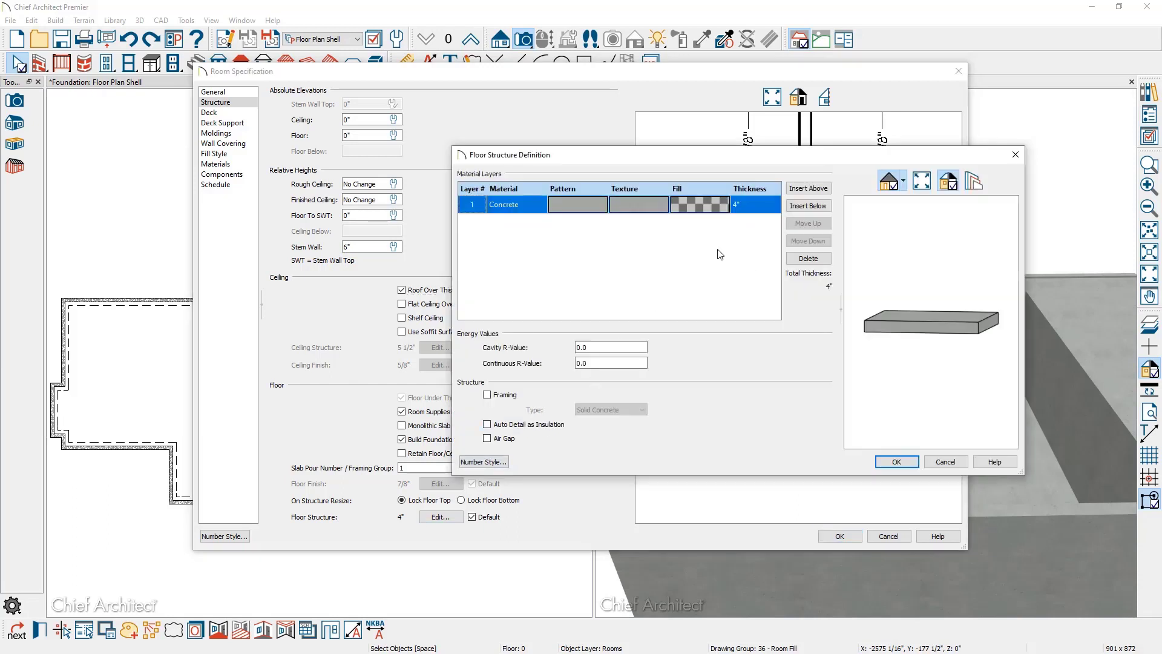
left_click(795, 207)
left_click(755, 224)
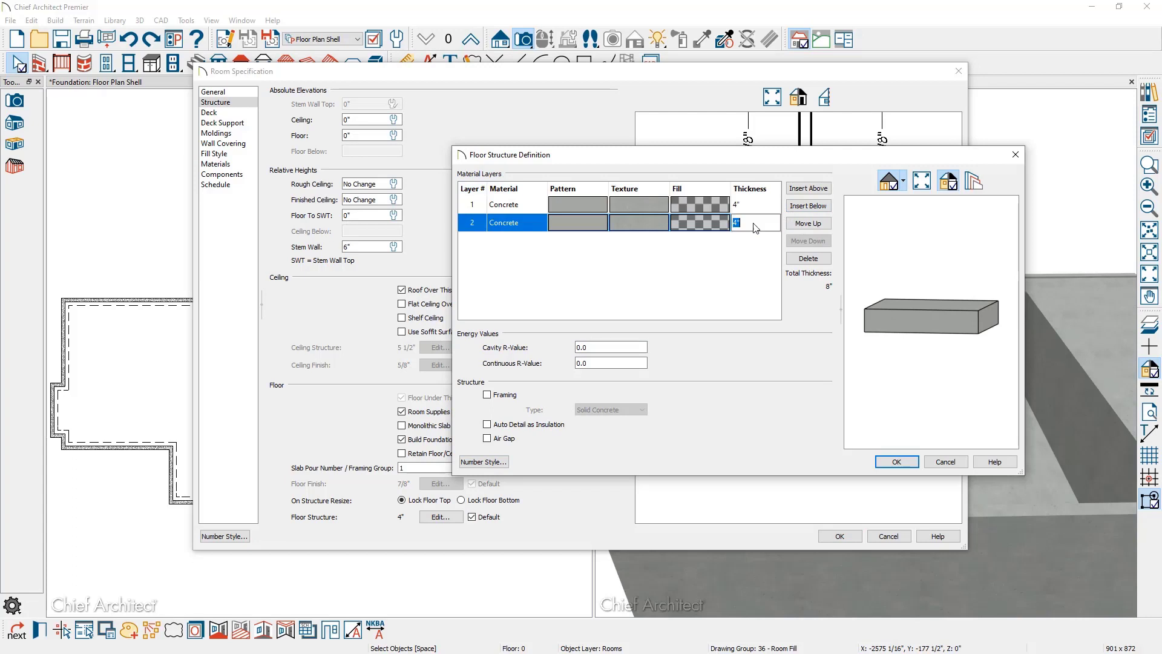
type("2")
key("Return")
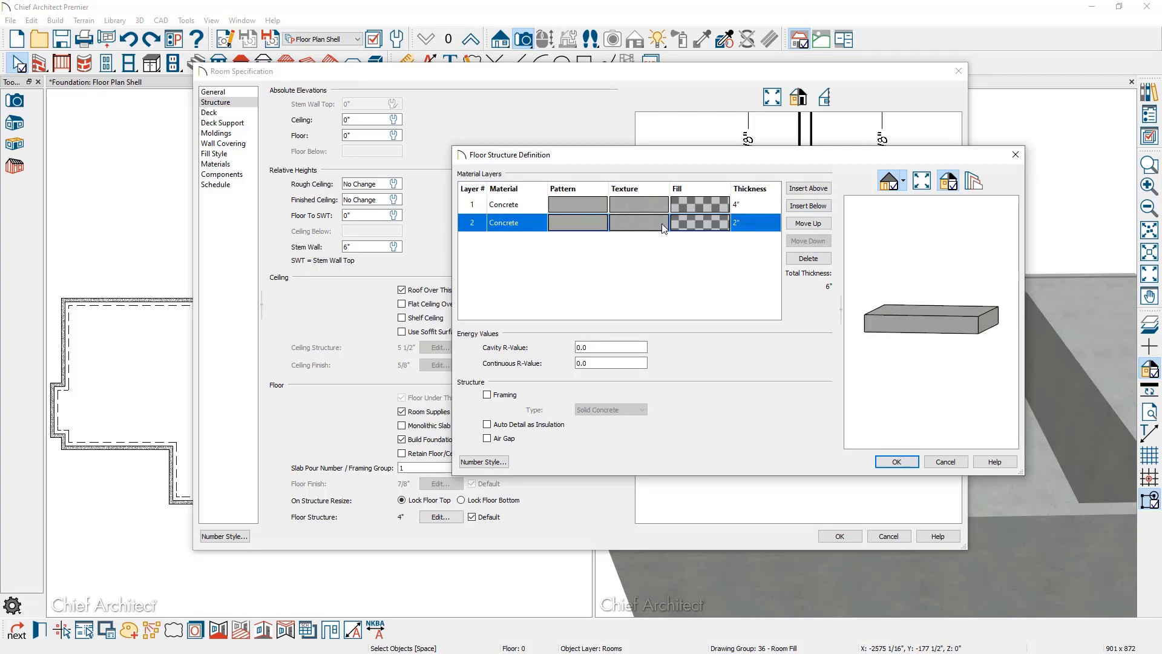
- Assign the Insulation Rigid material to the 2" layer and apply the floor structure to the room
left_click(663, 228)
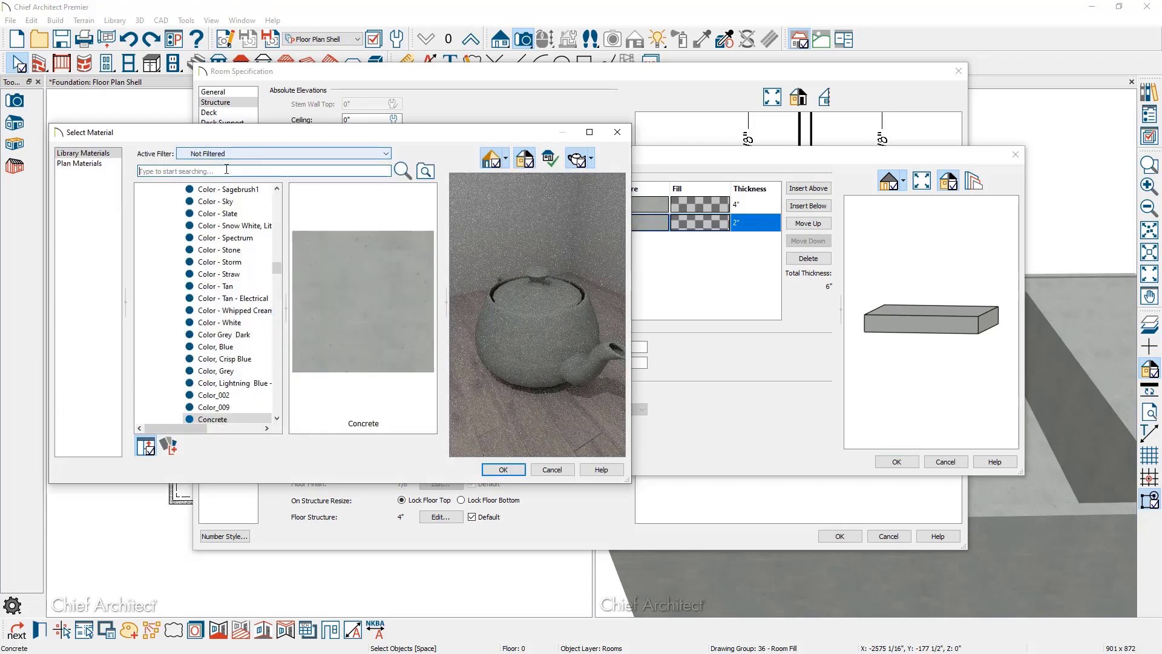
left_click(226, 171)
type("rigi")
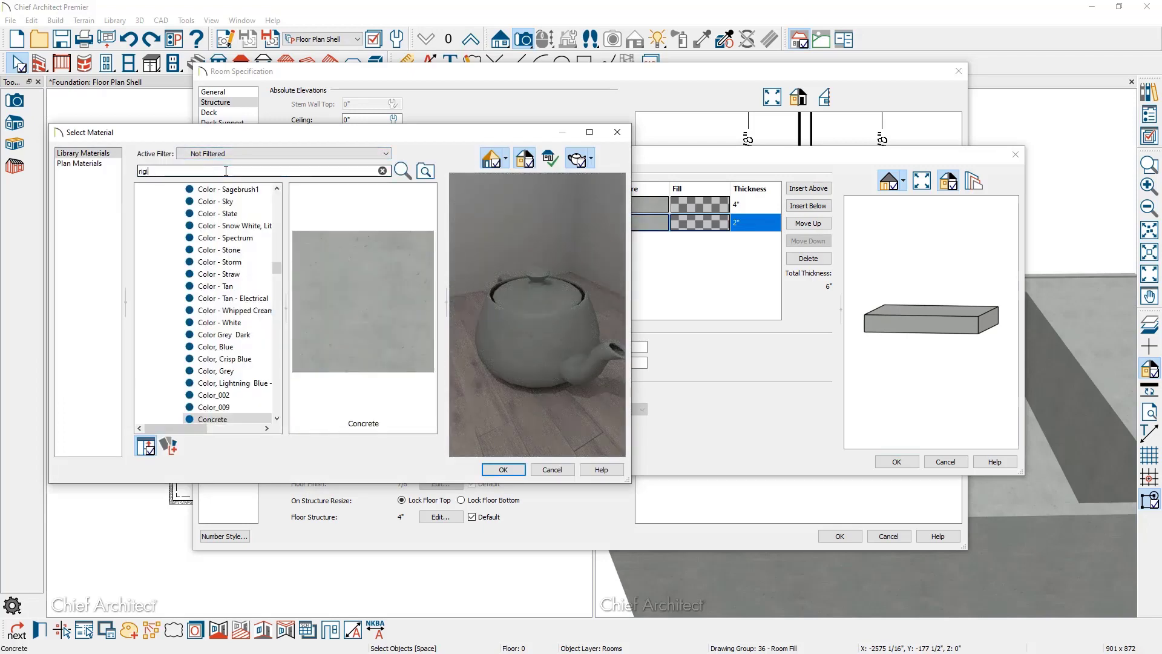
type("d")
left_click(189, 212)
left_click(504, 469)
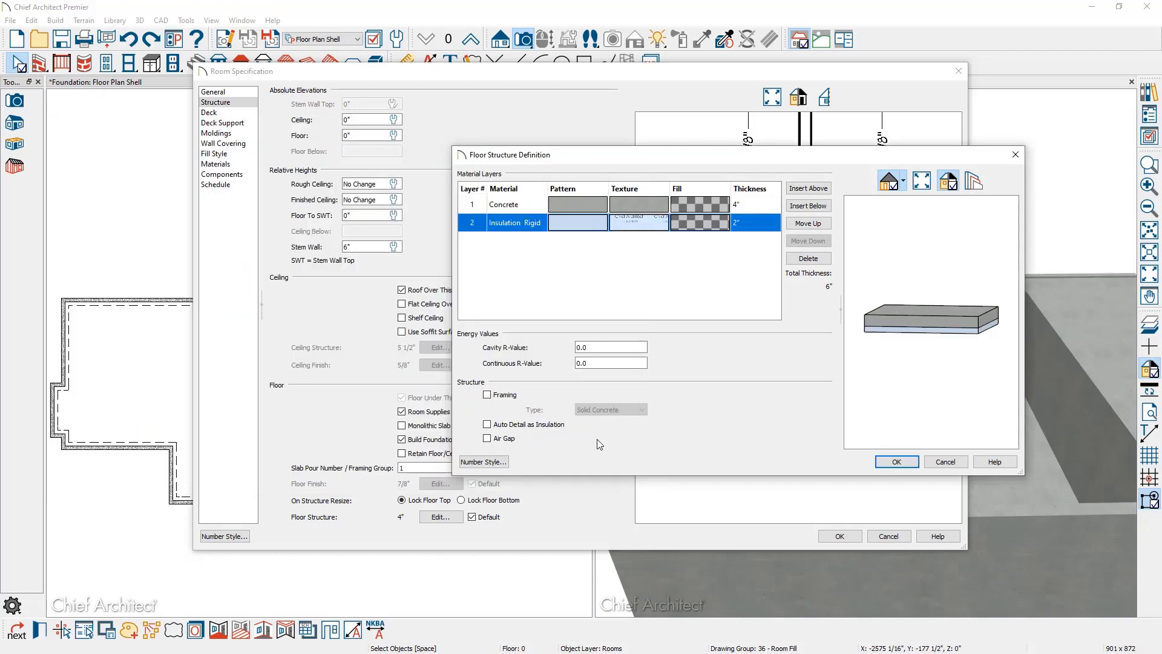
mouse_move(893, 392)
left_mouse_down()
mouse_move(895, 291)
mouse_move(899, 375)
left_mouse_up()
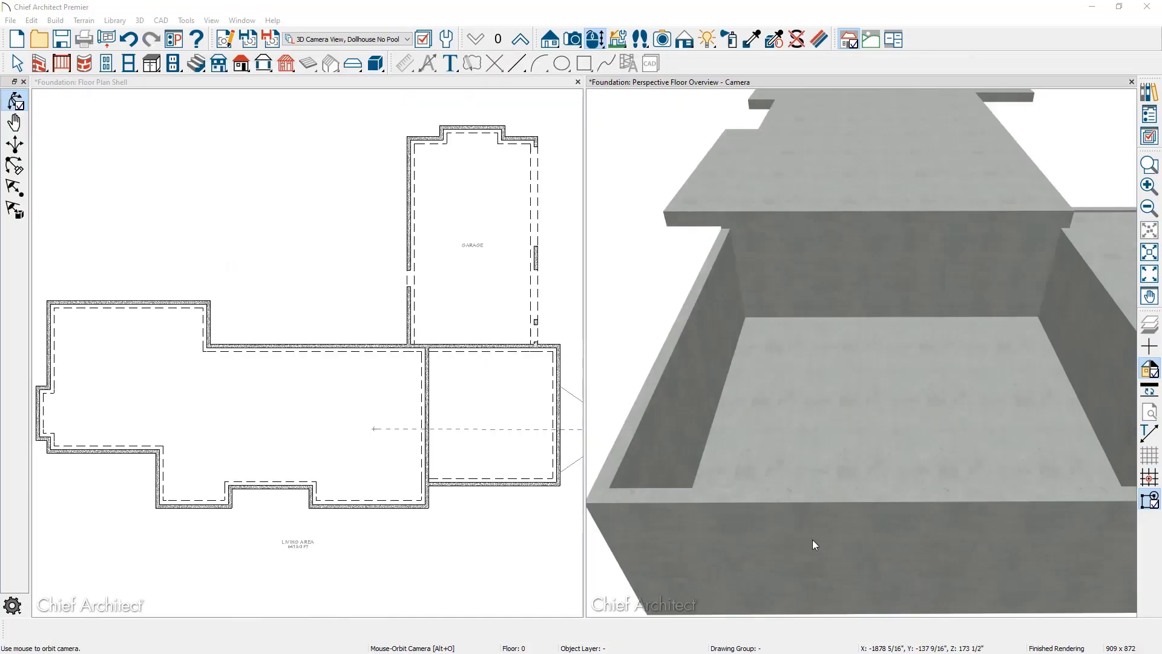
- Examine the raised slab, its underside insulation and the basement walls in the 3D view from above and below
left_click_drag(814, 542, 913, 400)
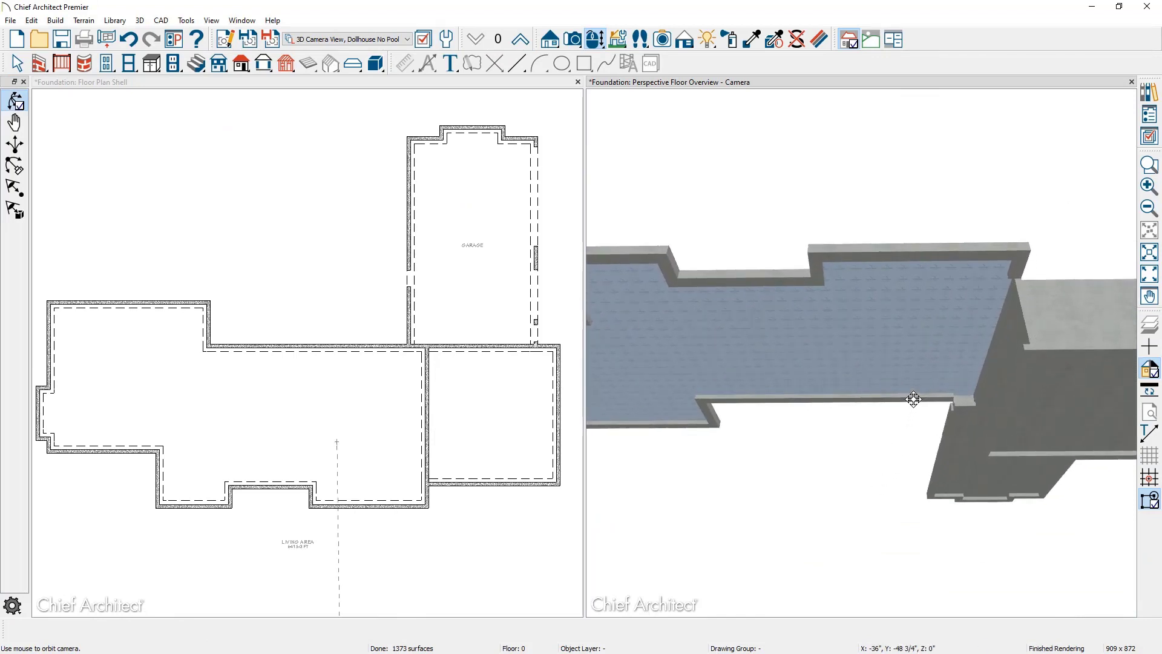
left_click_drag(1010, 302, 802, 429)
middle_click_drag(801, 429, 745, 332)
scroll(750, 333, "down", 1)
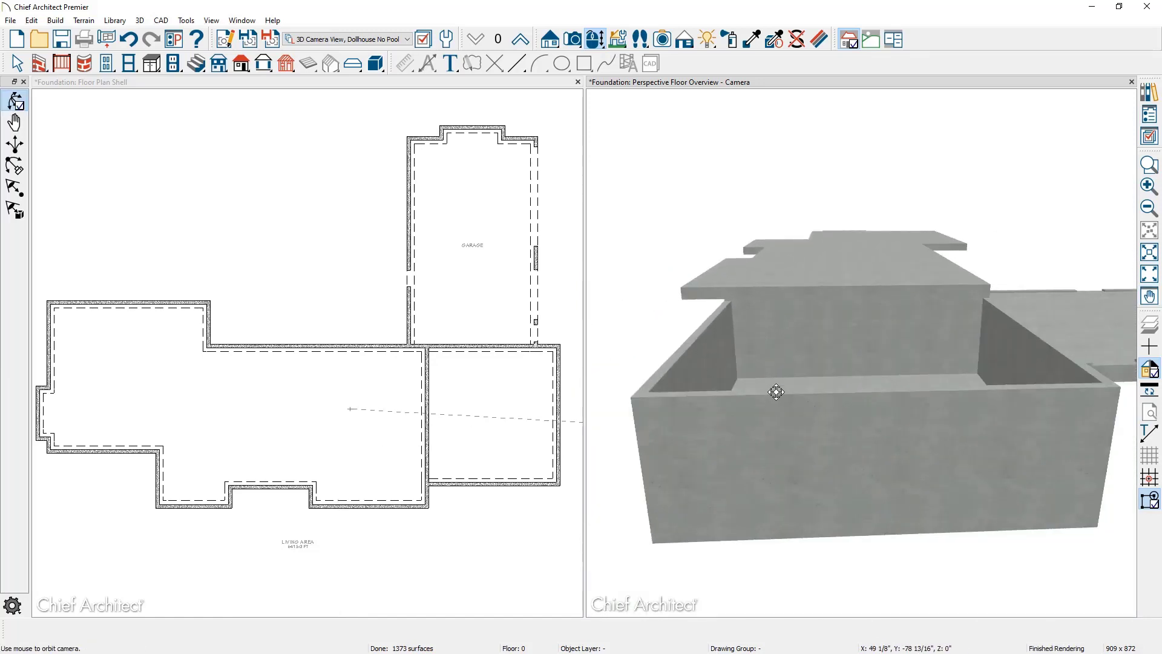
left_click_drag(775, 402, 784, 354)
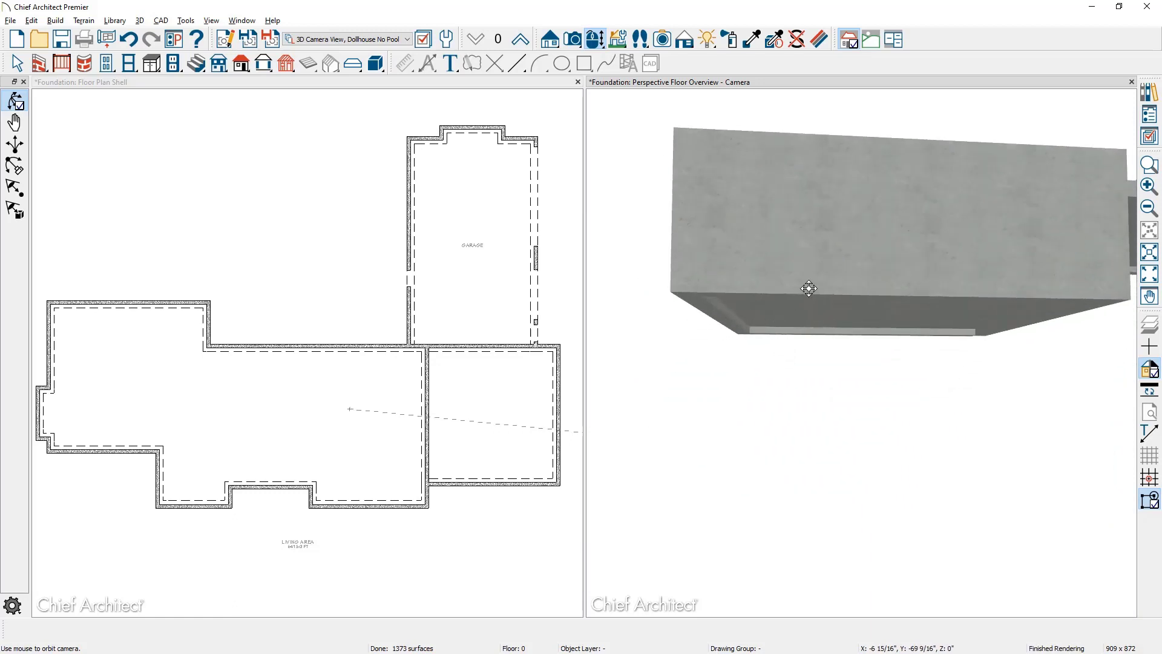
left_click_drag(808, 288, 801, 352)
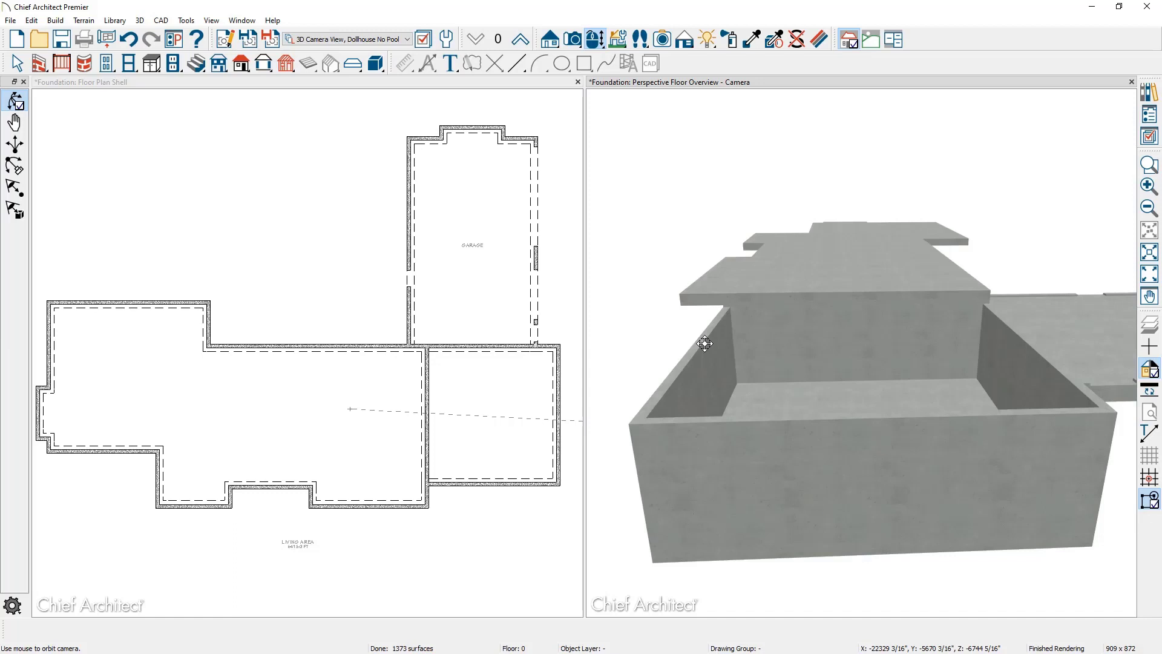
- Create a cross section/elevation view from the small basement room in the floor plan, looking toward the garage
left_click(541, 90)
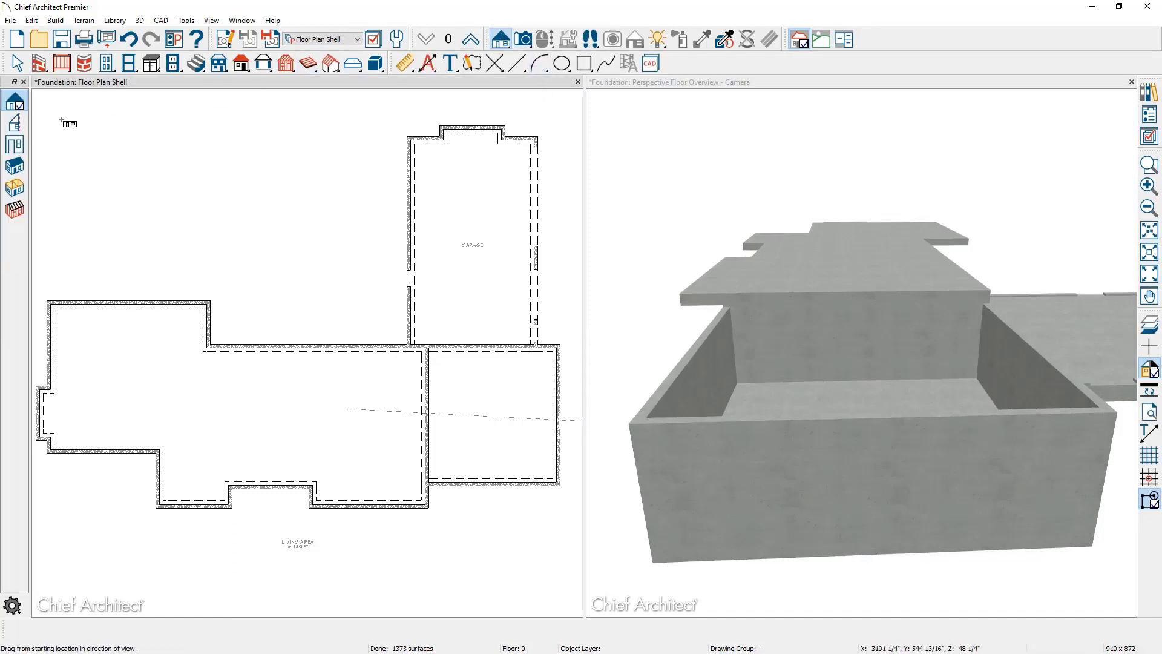
left_click(15, 122)
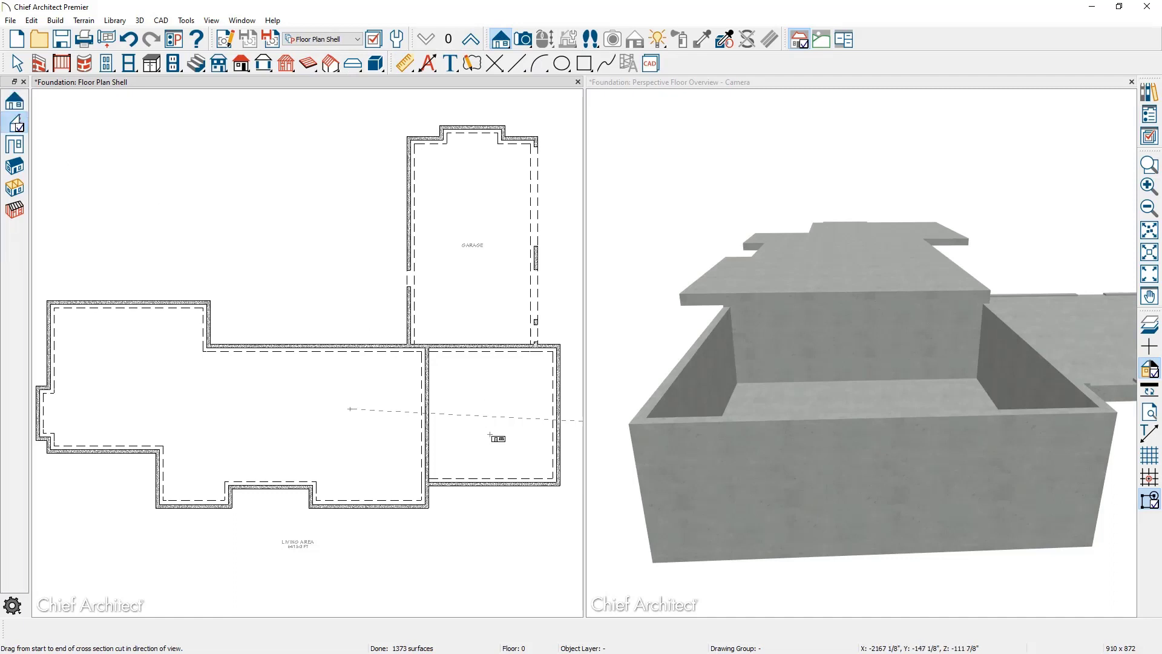
left_click_drag(490, 434, 491, 392)
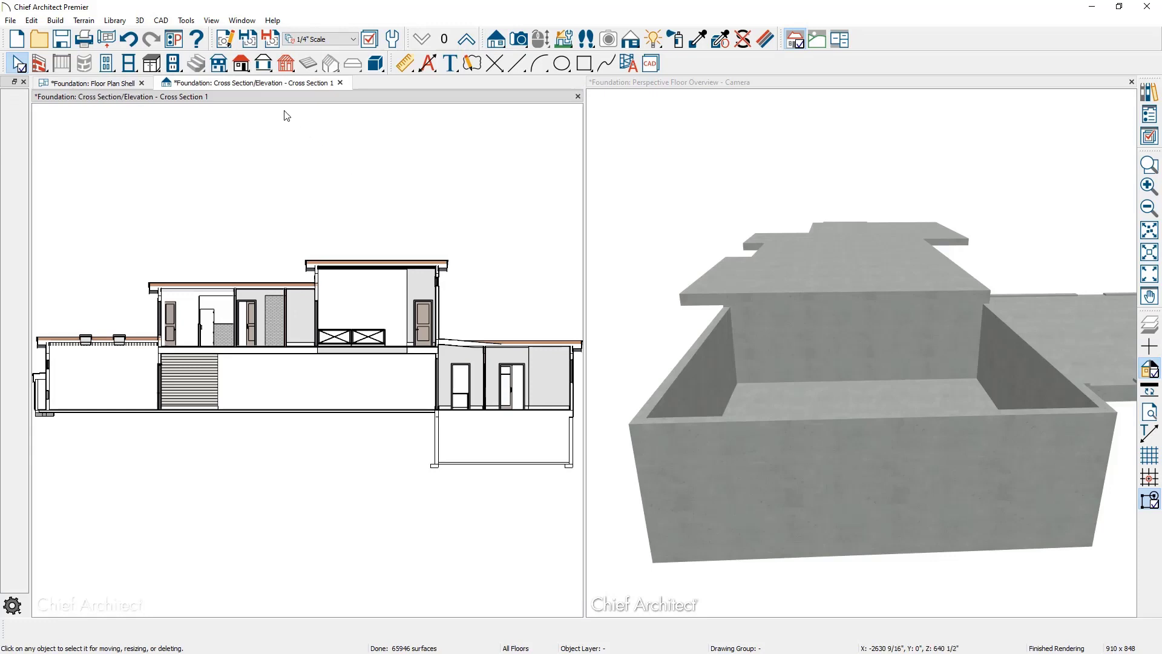
- Place the cross section beside the floor plan, grouped with the perspective view, and frame the basement portion
left_click_drag(250, 88, 881, 192)
middle_click_drag(1019, 313, 798, 329)
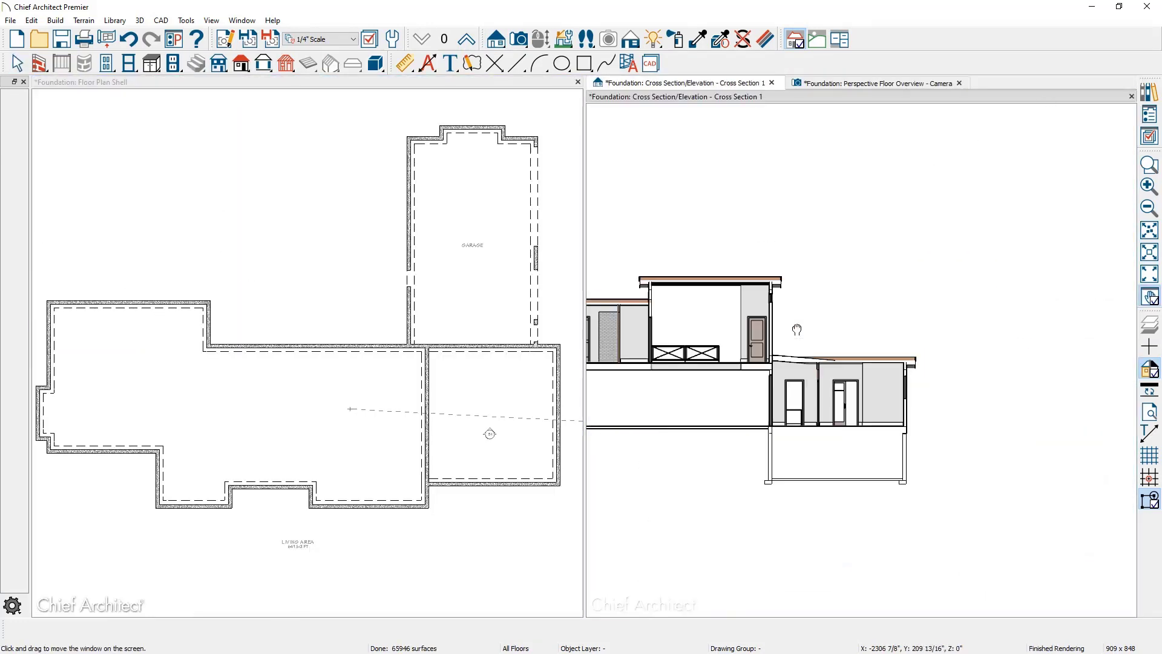
scroll(929, 221, "up", 1)
left_click(1149, 164)
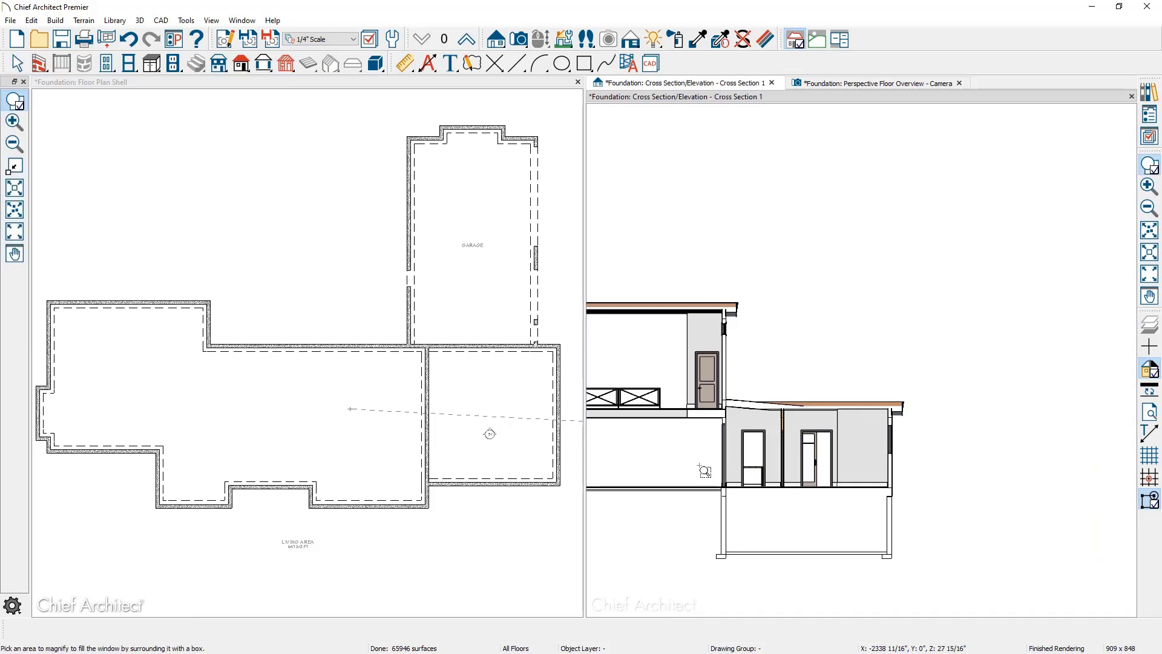
left_click_drag(690, 419, 955, 590)
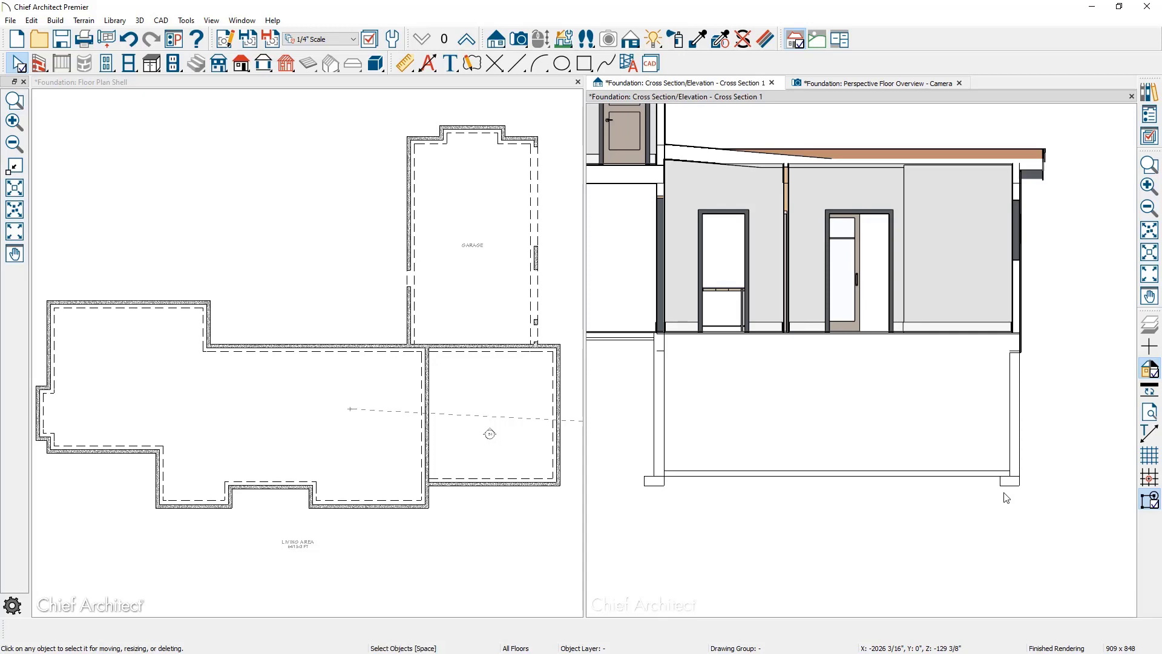
- Break the dividing foundation wall where it meets the basement room's wall opposite the garage, separating the short jog
left_click(507, 525)
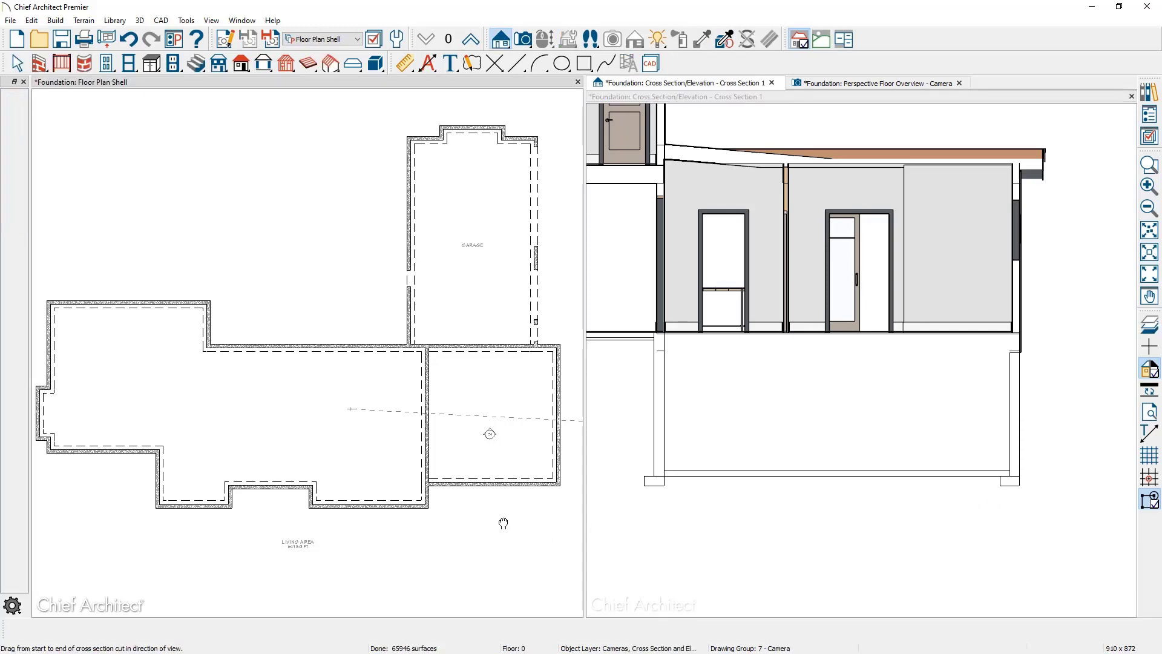
scroll(507, 514, "up", 1)
scroll(507, 512, "up", 3)
middle_click_drag(503, 512, 397, 554)
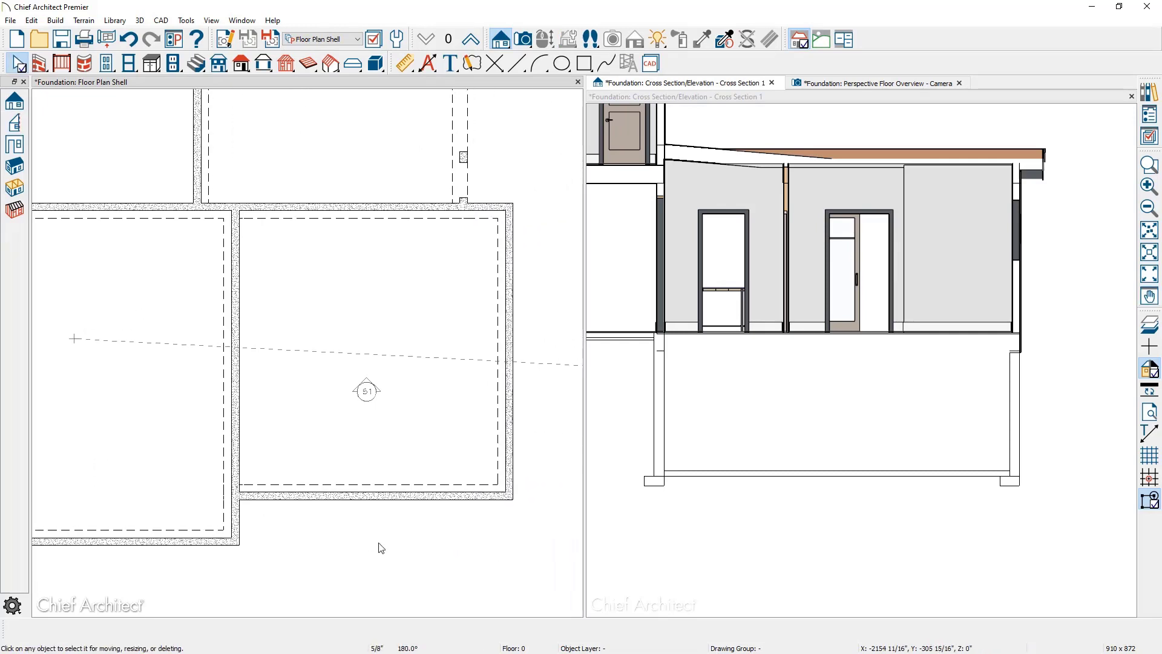
left_click(239, 518)
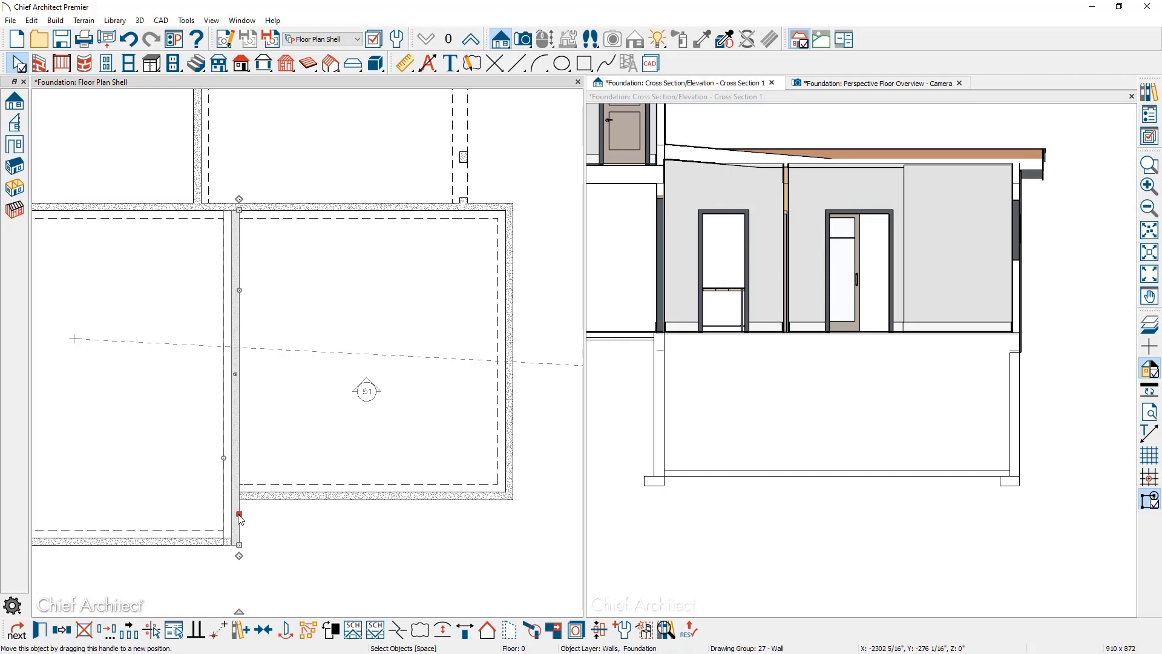
key("Escape")
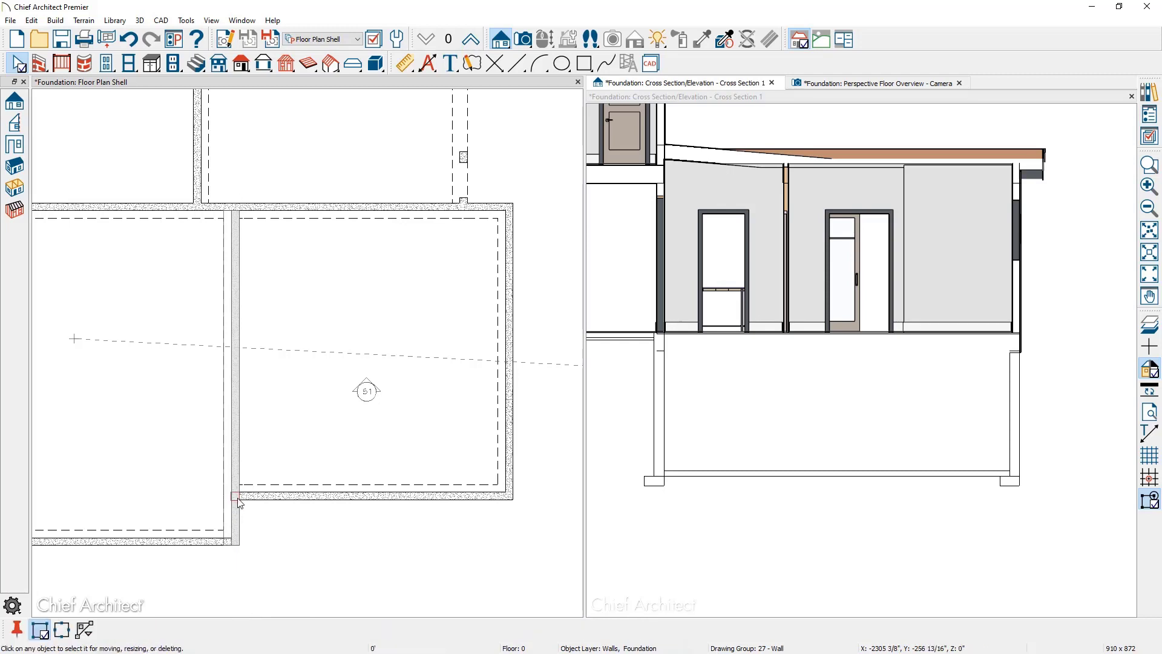
left_click(239, 501)
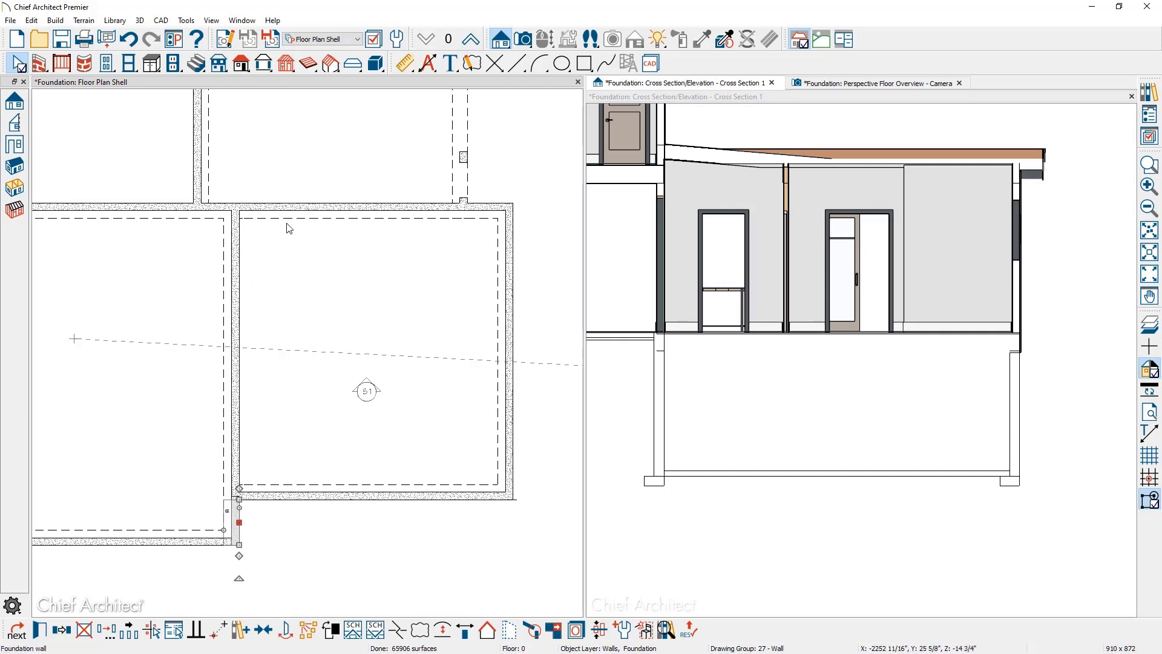
- Break the long foundation wall on the garage side where it meets the dividing wall of the basement room
left_click(302, 209)
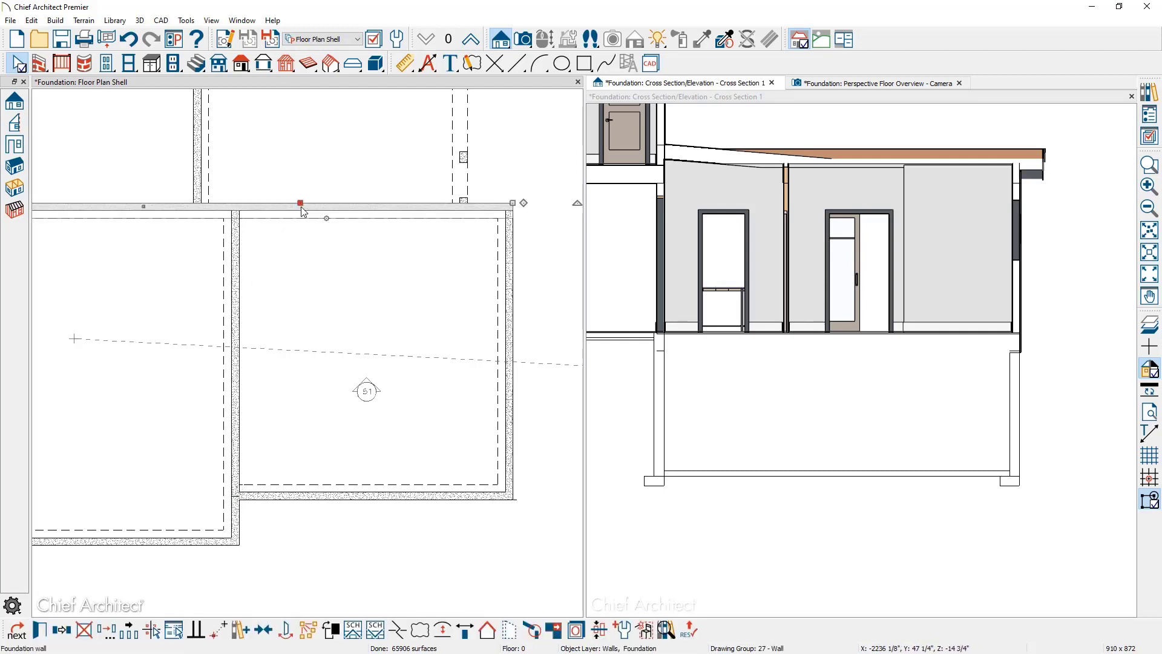
key("Escape")
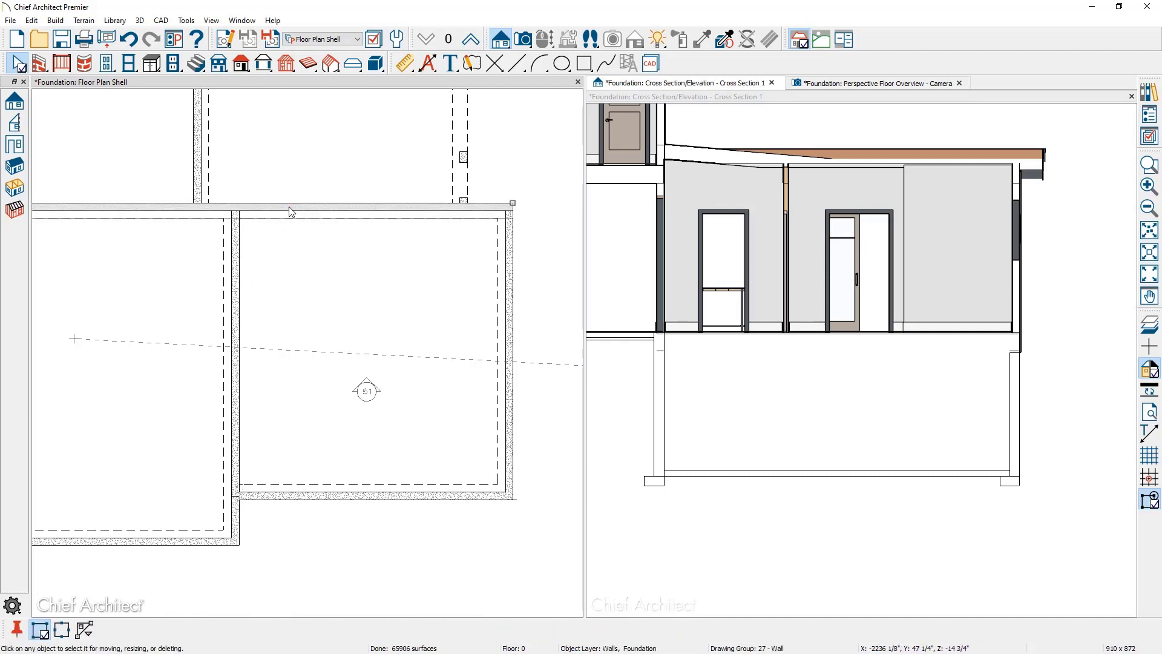
left_click(239, 211)
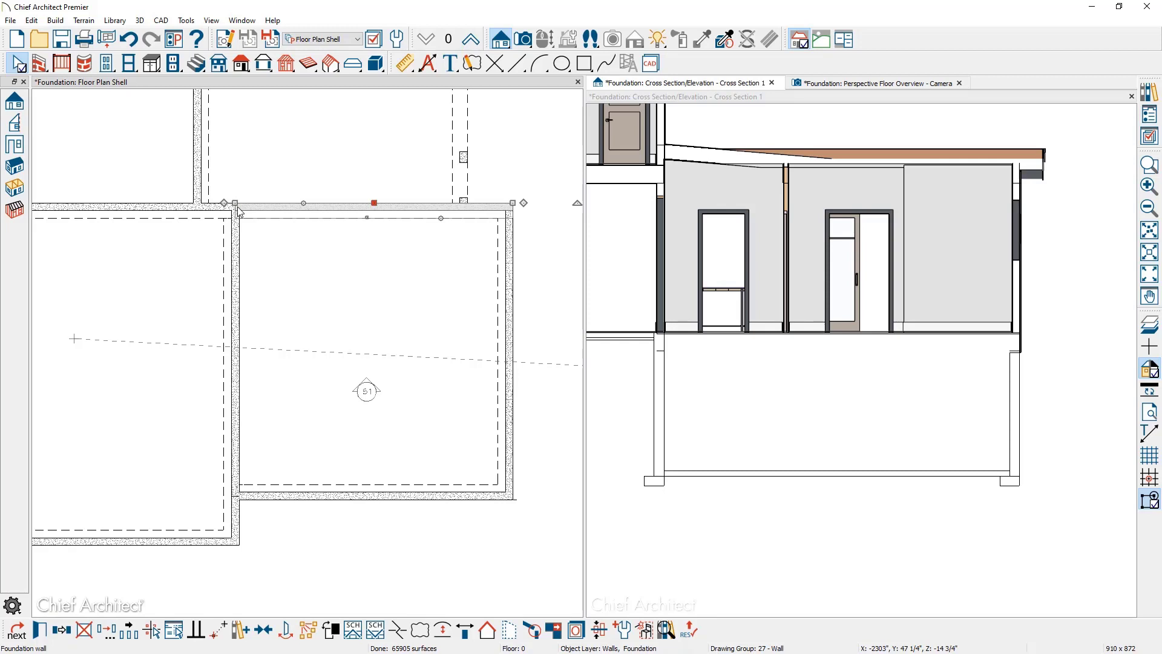
- Center the footings on the main layer for all four basement room walls
left_click(41, 63)
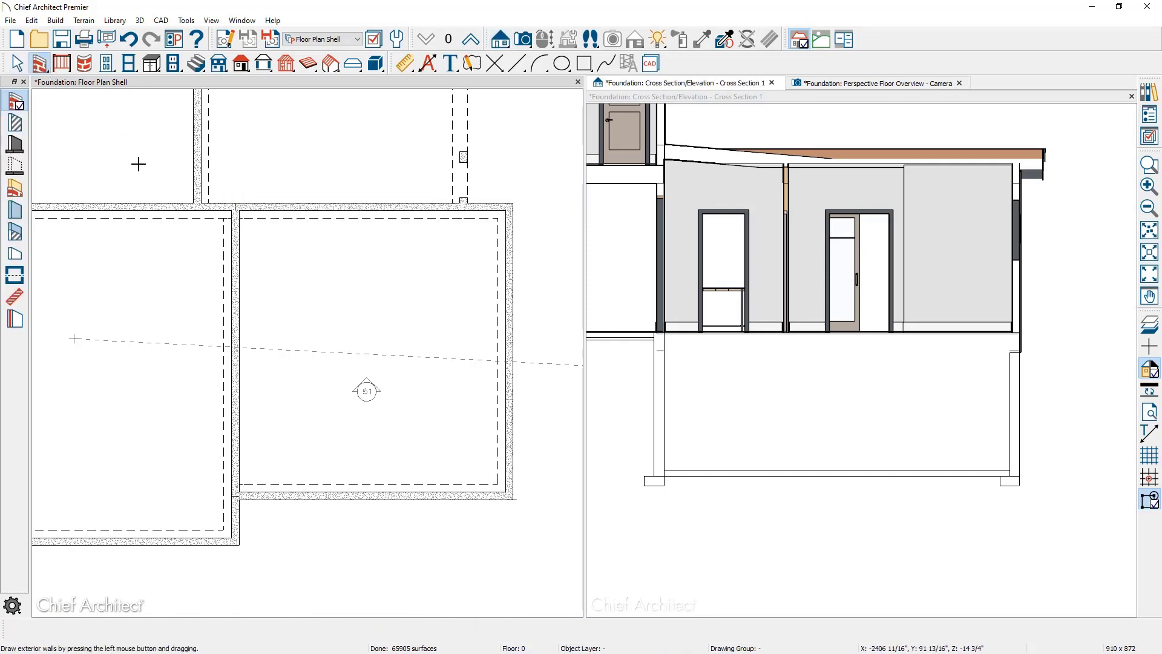
left_click_drag(138, 164, 524, 525)
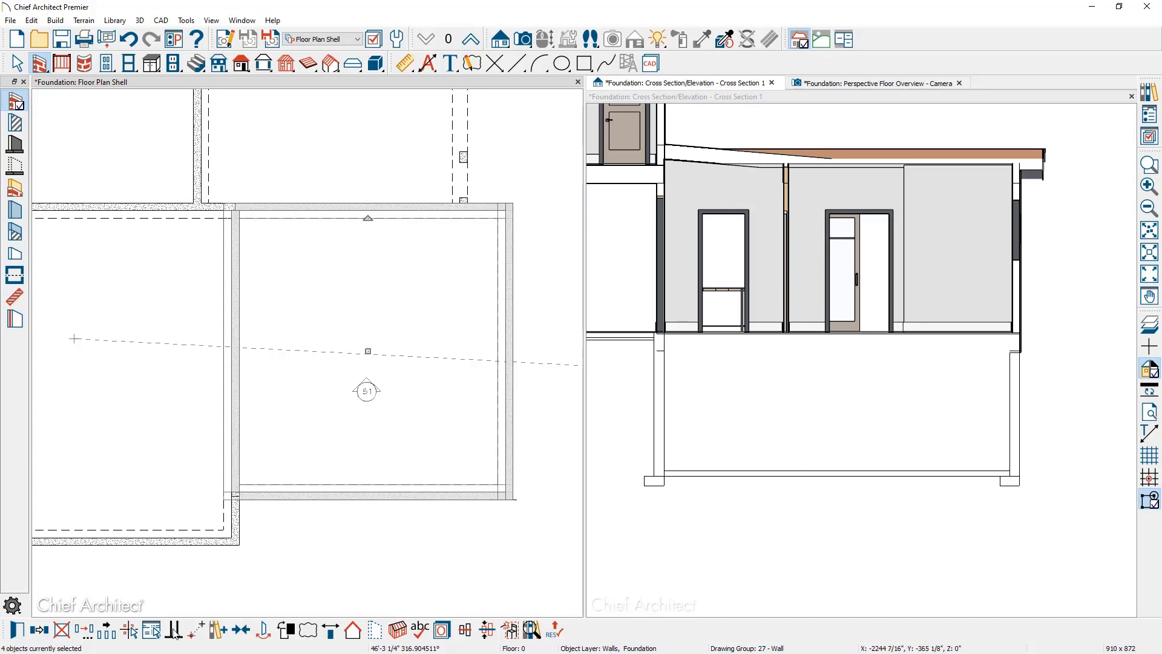
left_click(12, 630)
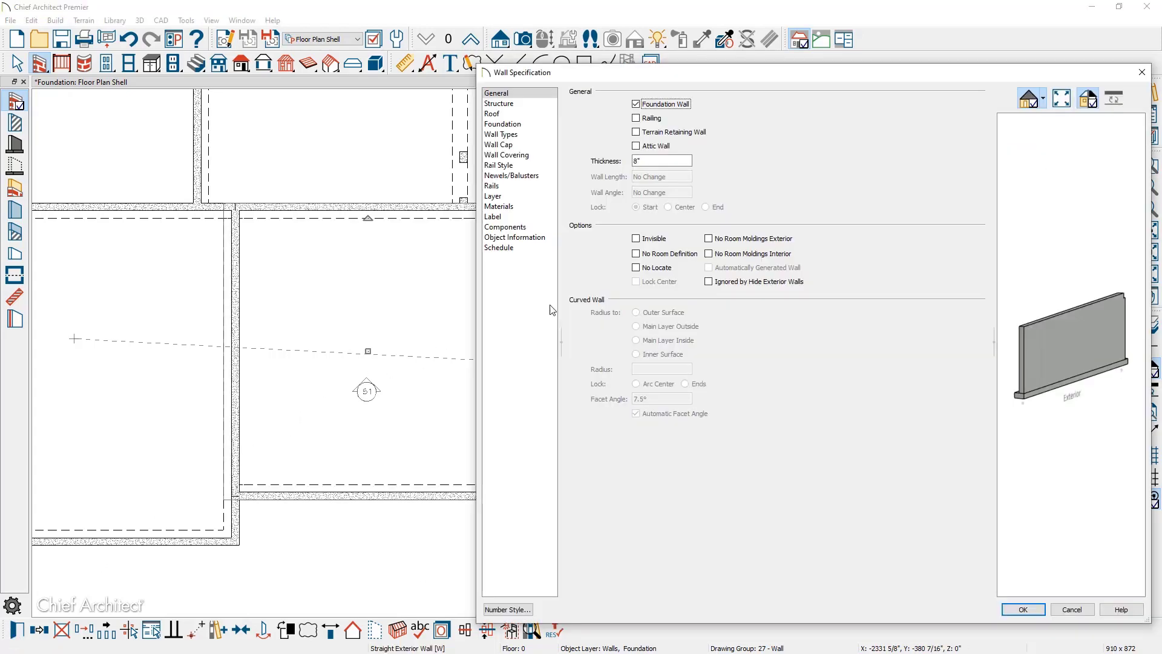
left_click(533, 124)
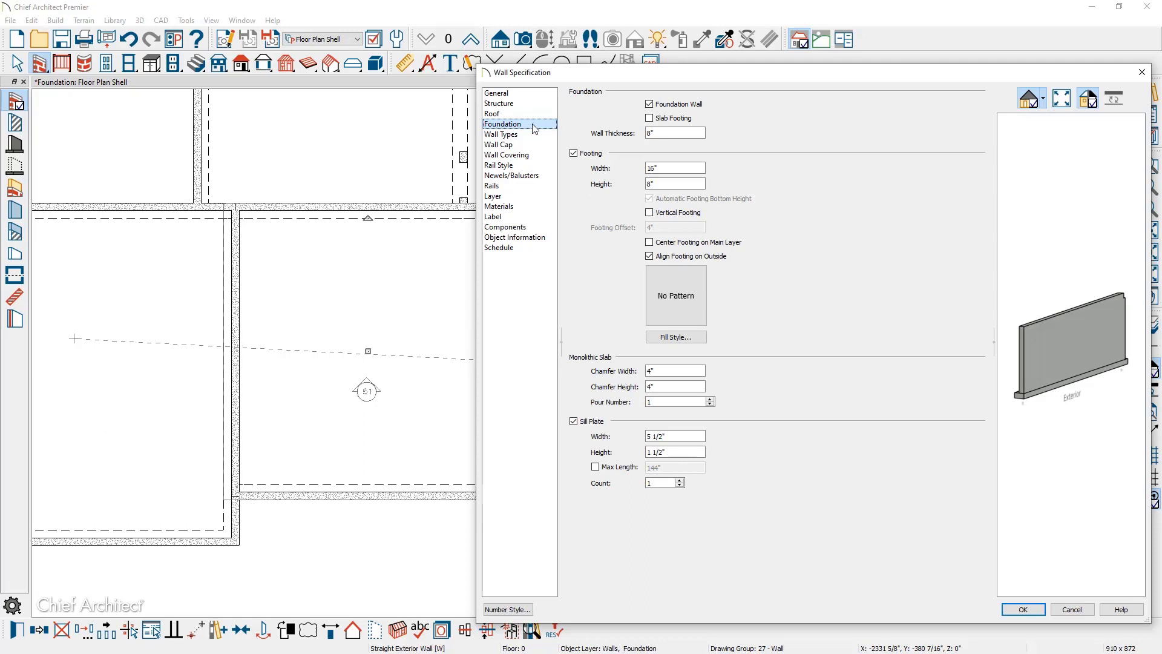
left_click(649, 242)
left_click_drag(1041, 376, 1062, 405)
scroll(1062, 405, "up", 4)
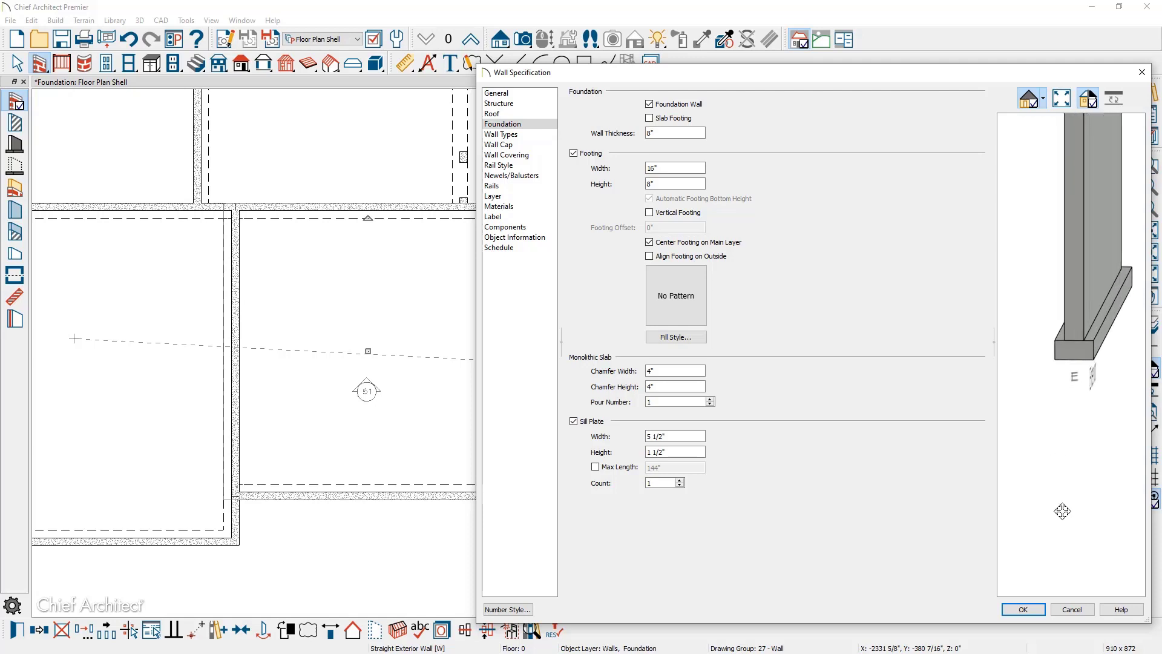
left_click(1033, 610)
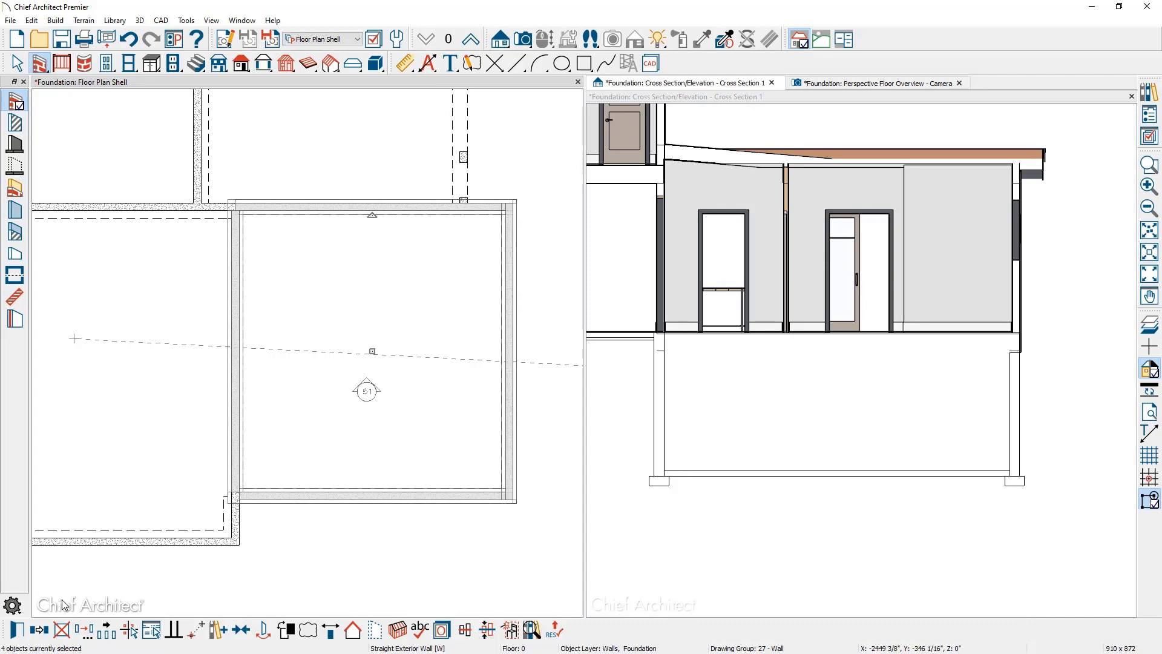
- Set the four basement walls' ceiling platform intersection to Hang Floor Platform Above on Wall
left_click(16, 630)
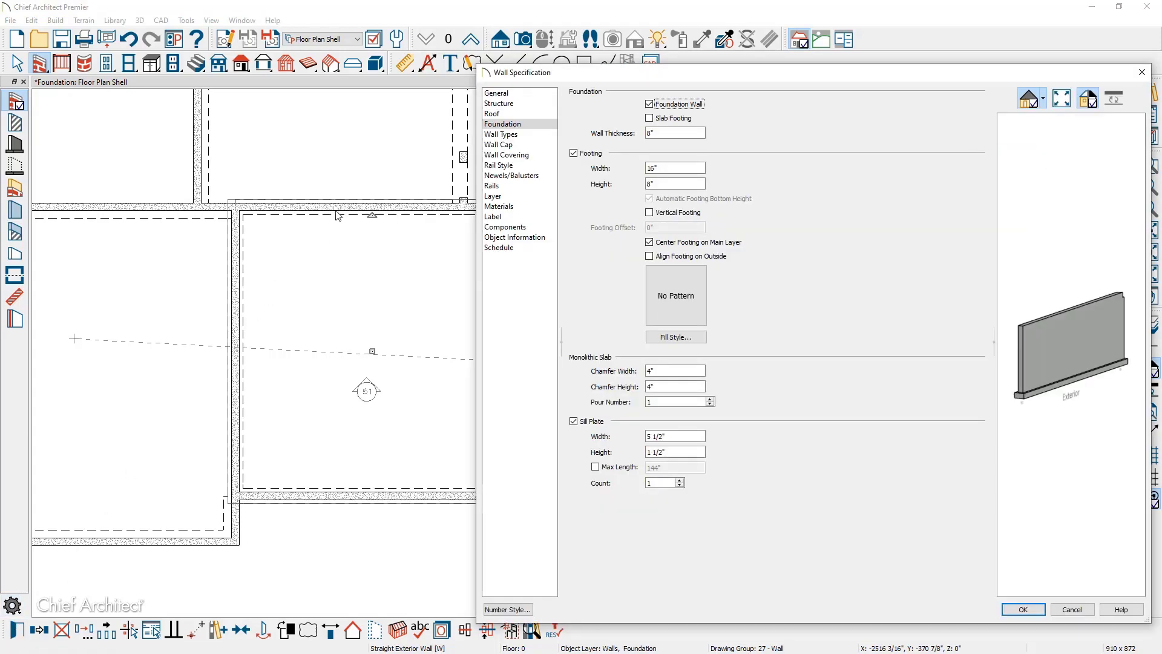
left_click(508, 104)
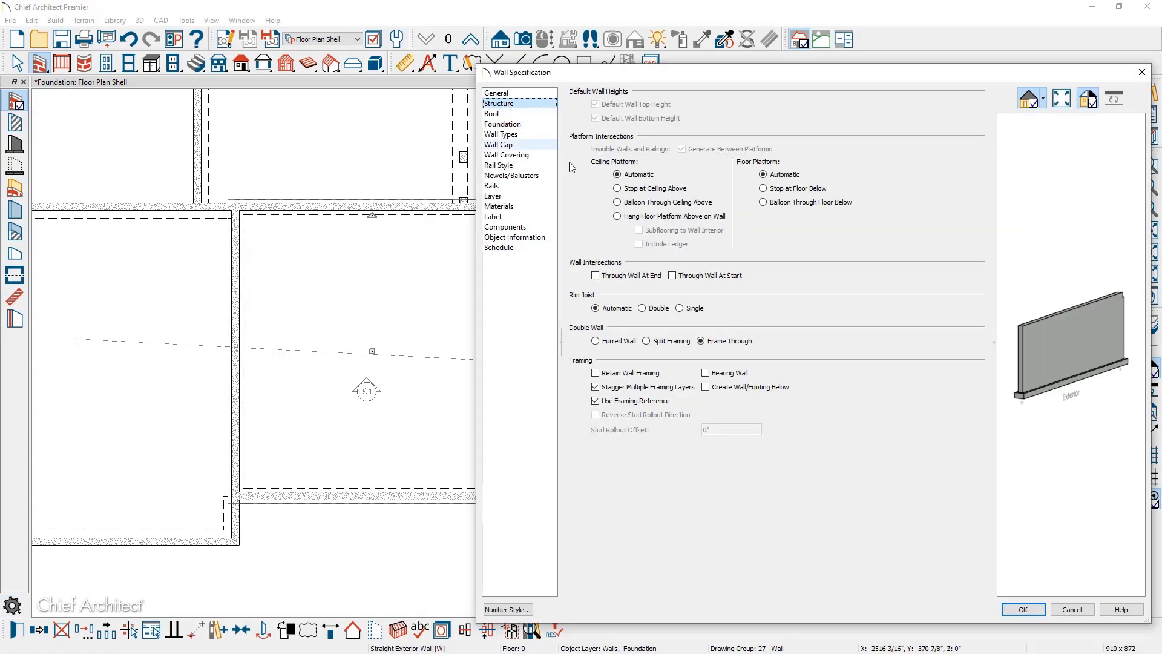
left_click(617, 216)
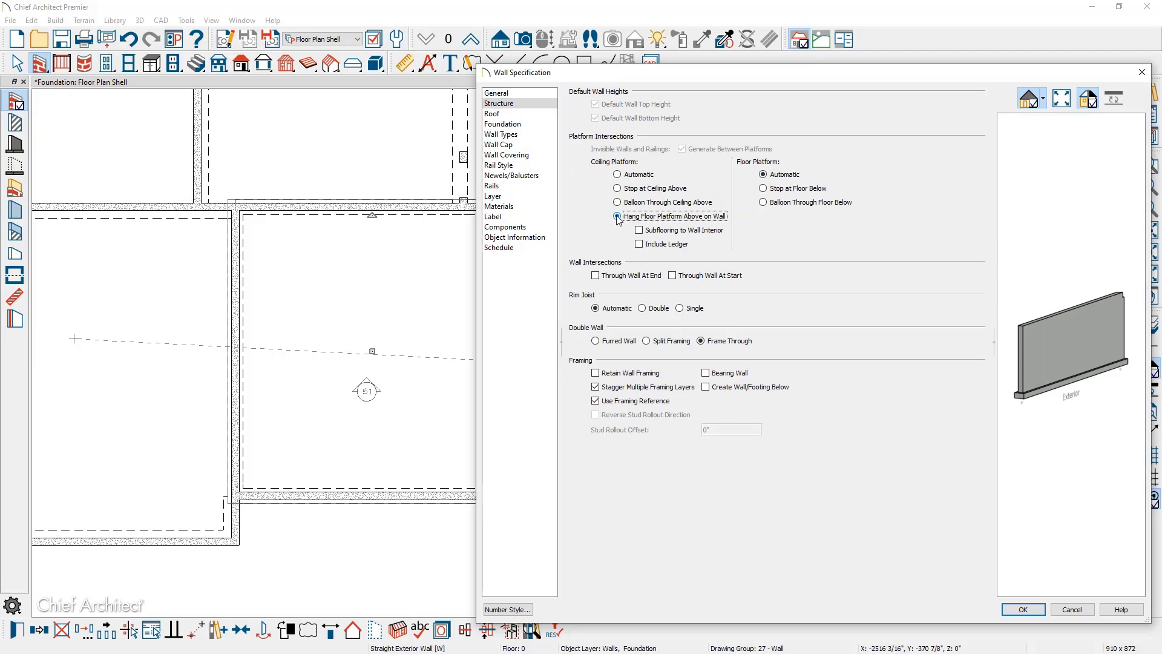
left_click(1021, 608)
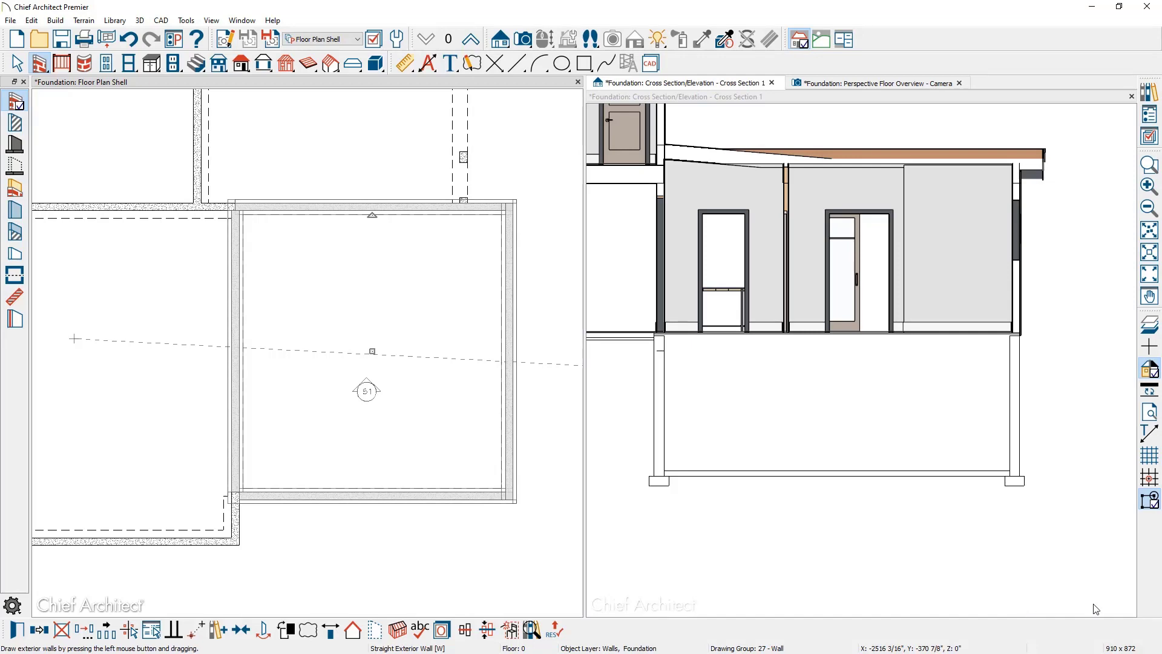
- Make the basement's dividing wall and the opposite outer wall pony walls, with 6" Concrete Stem Wall above 8" Concrete Stem Wall
left_click(1149, 164)
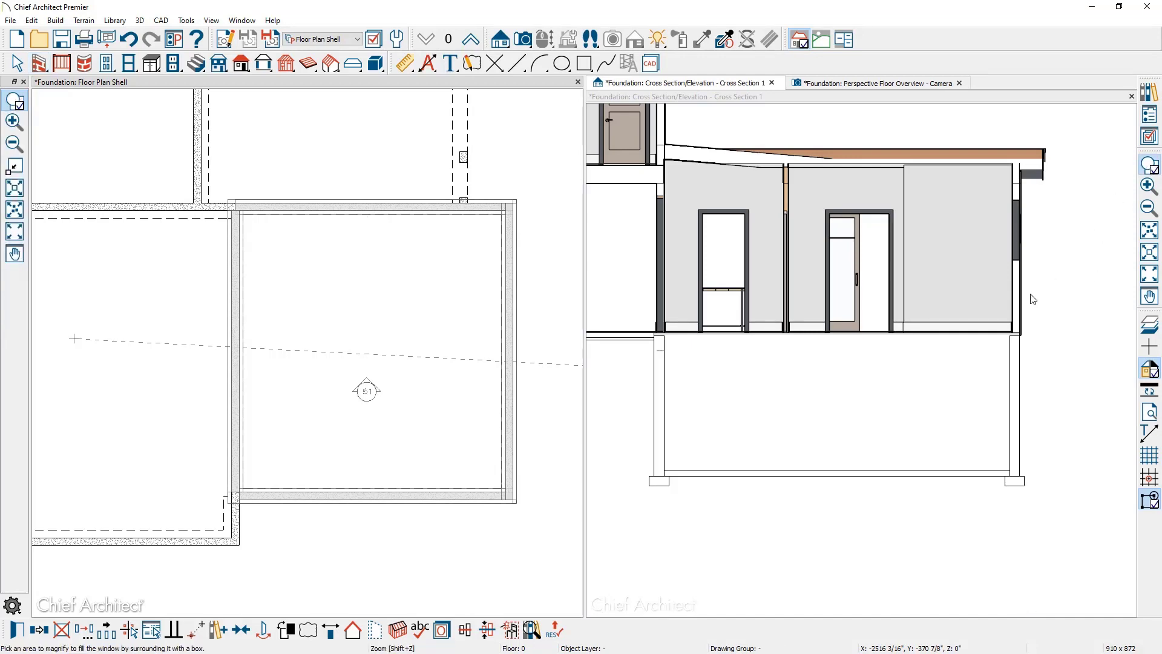
left_click(1152, 164)
left_click_drag(962, 313, 1048, 393)
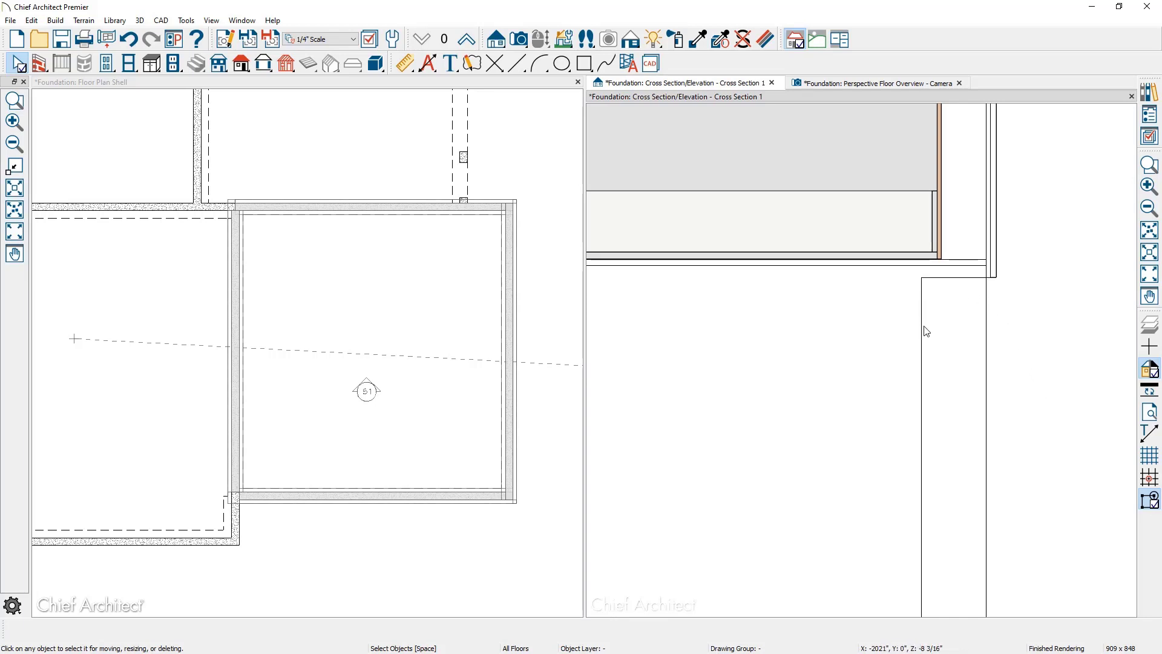
left_click(513, 339)
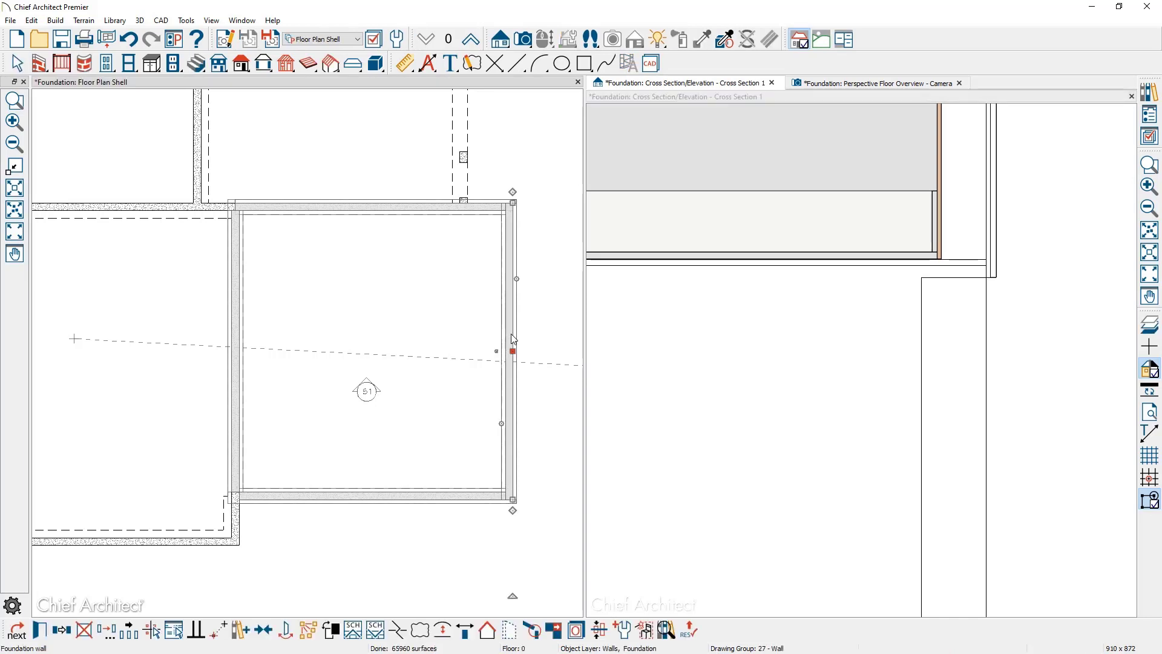
key("space")
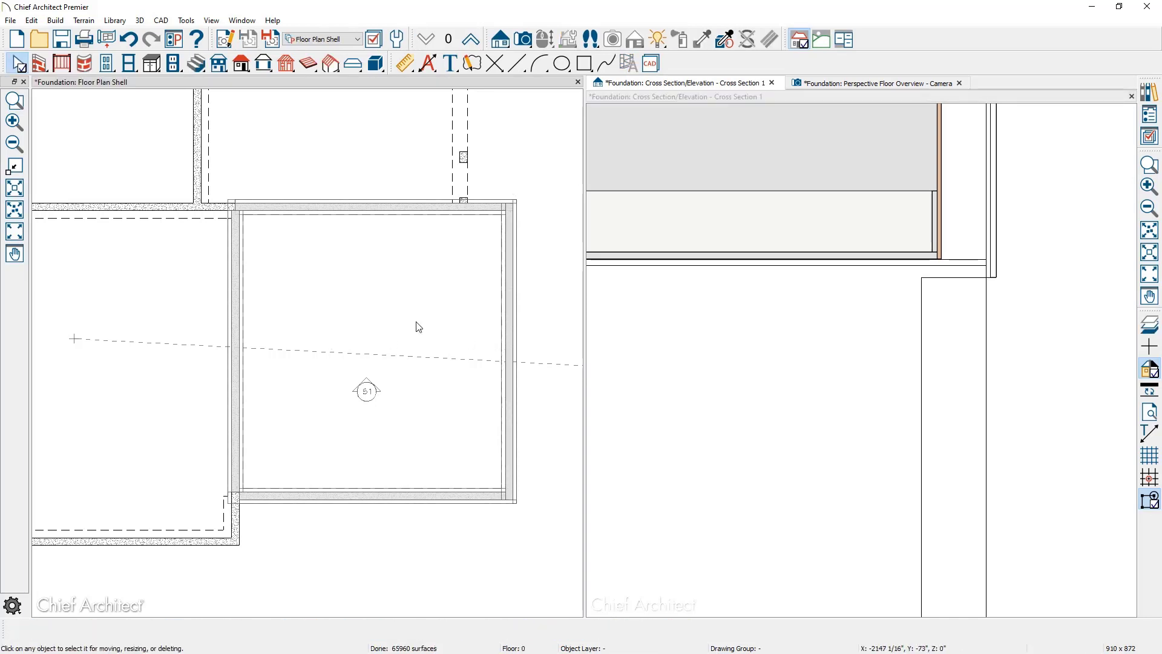
left_click(511, 319)
left_click(242, 335, "shift")
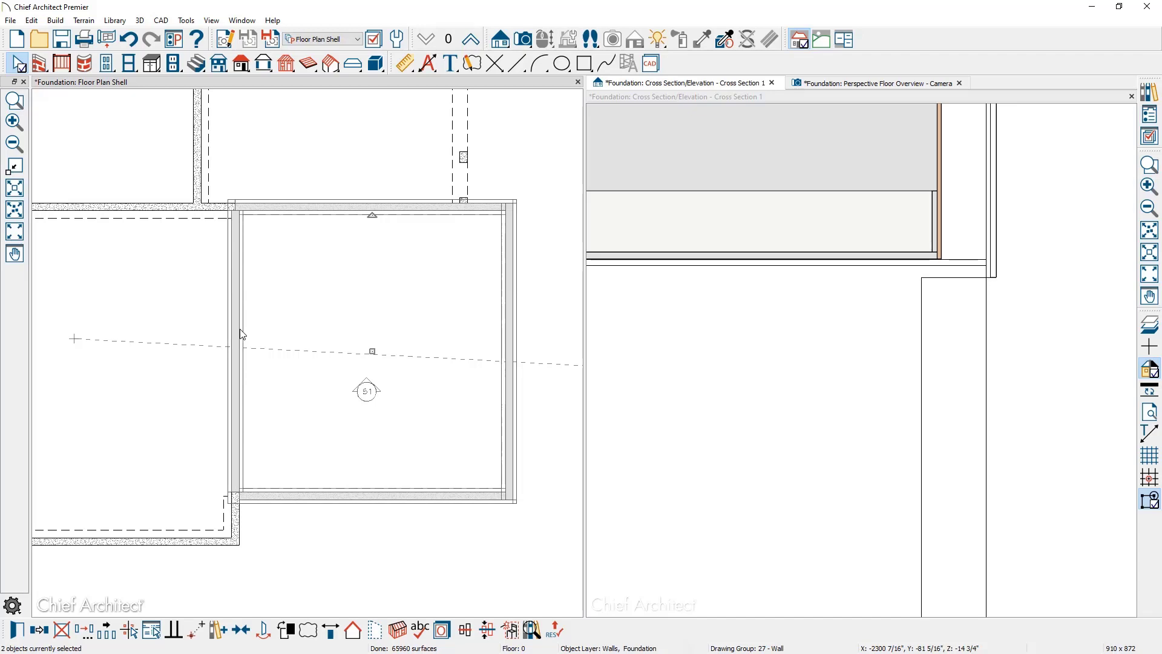
double_click(242, 335)
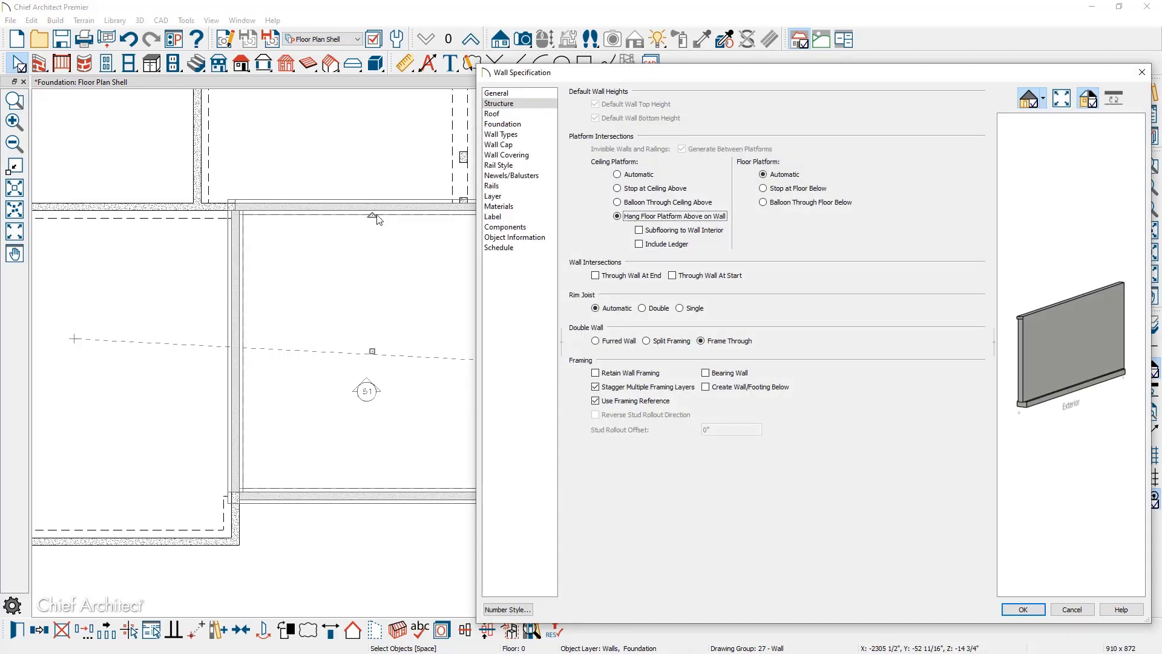
left_click(510, 134)
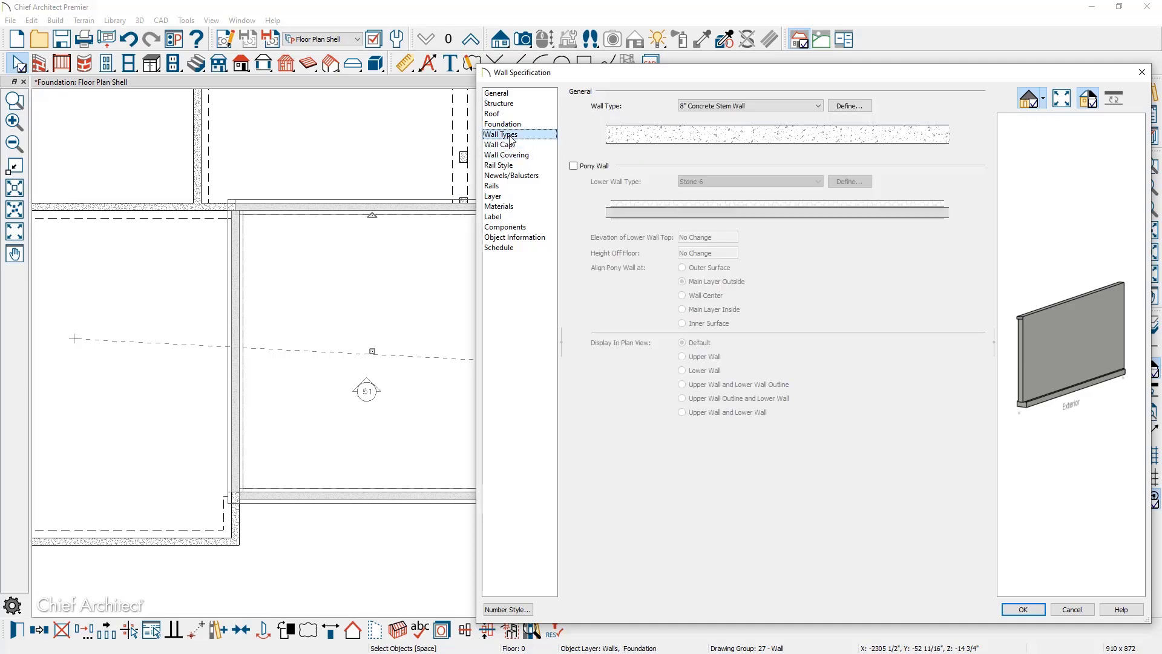
left_click(576, 167)
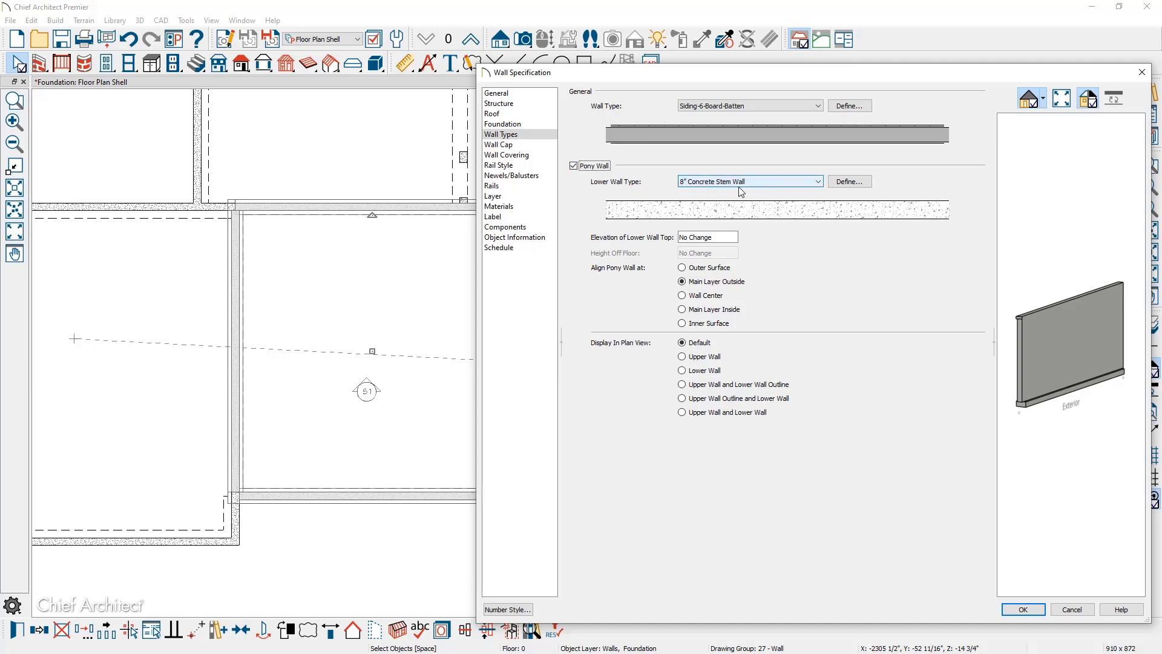
left_click(817, 105)
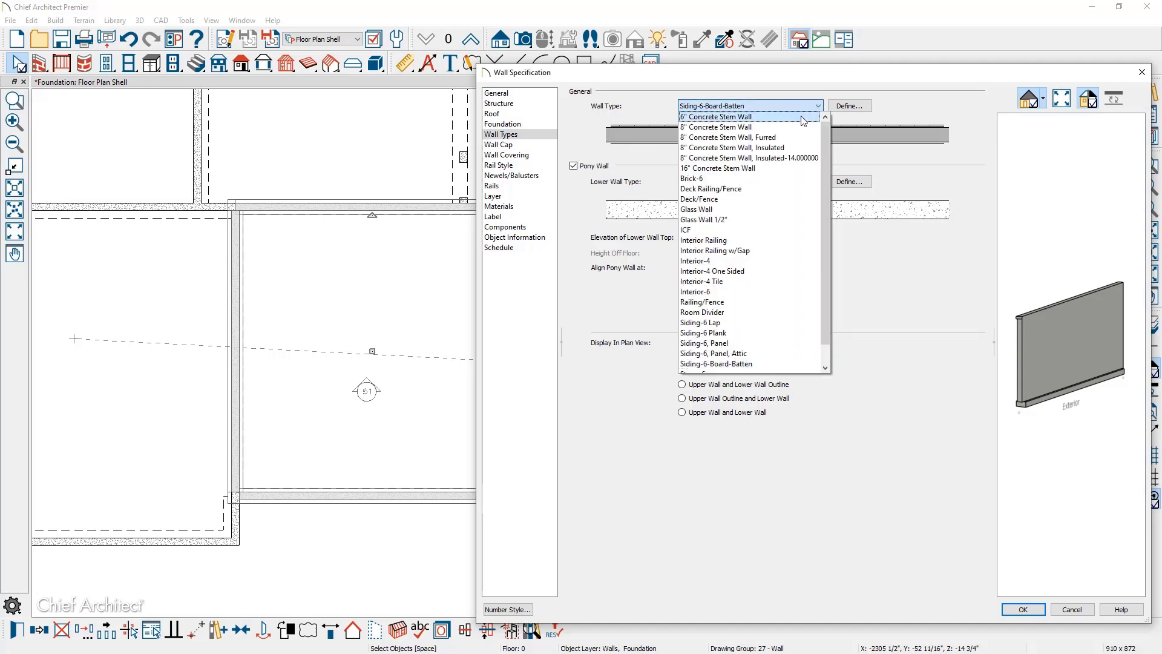
left_click(803, 117)
- Set the elevation of the lower wall top to -16.25 inches for both pony walls
left_click_drag(727, 237, 667, 237)
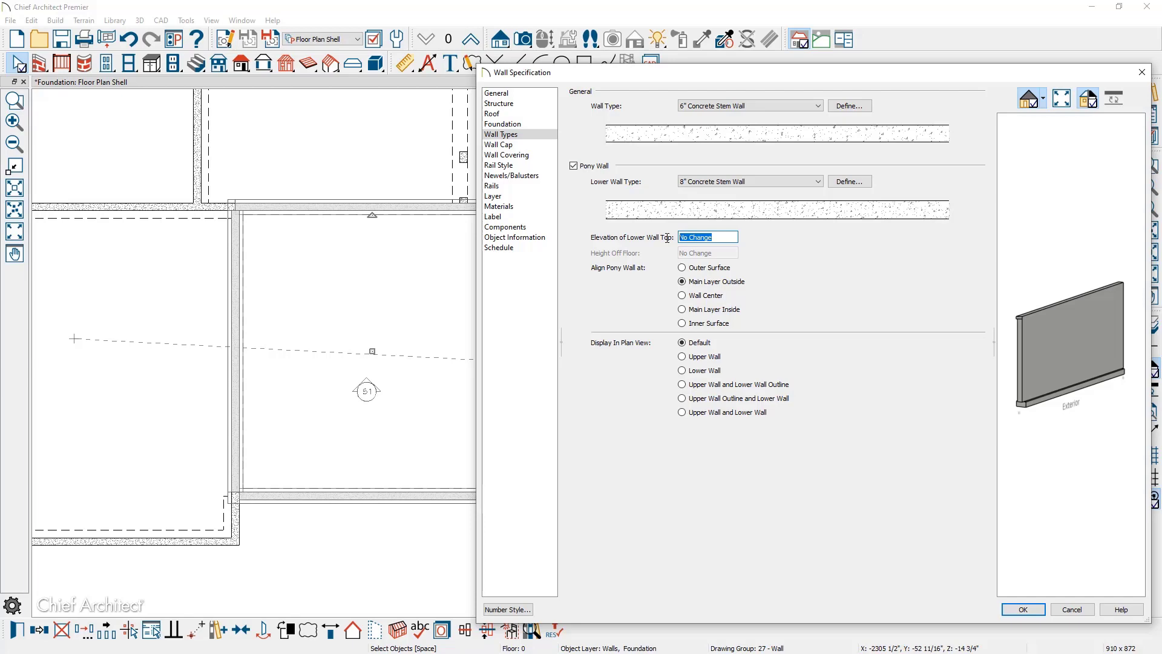
type("-16.25")
left_click(1023, 609)
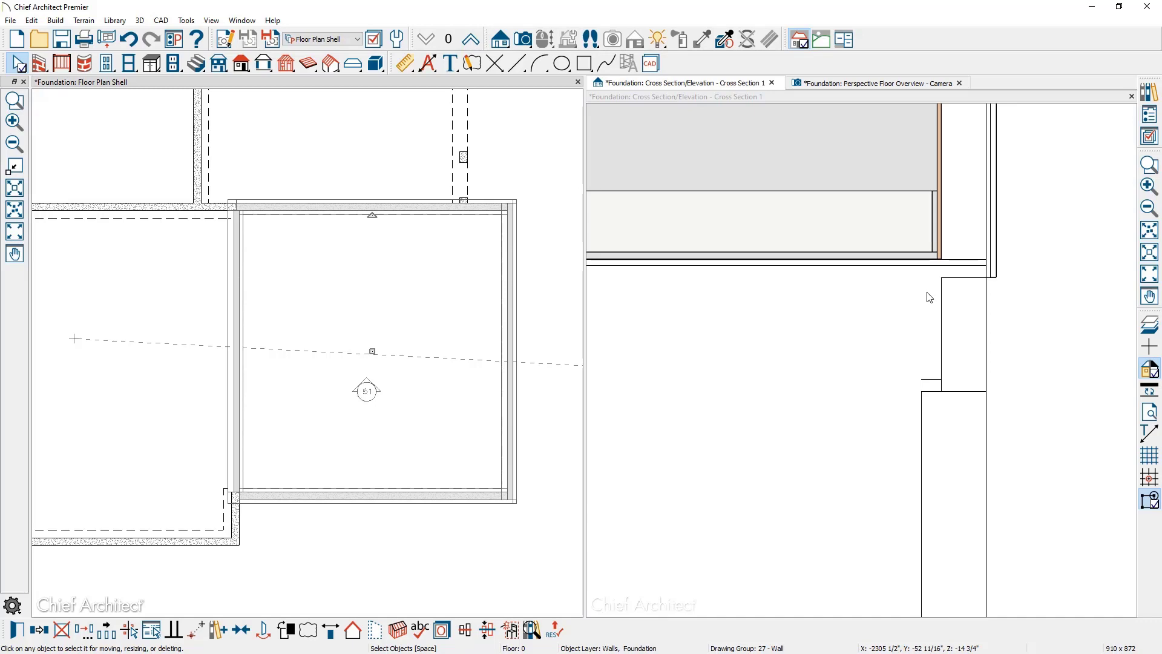
- Build the floor framing for the Floor 1 subfloor above the foundation and inspect its bearing on the wall ledge in the cross section
left_click(55, 20)
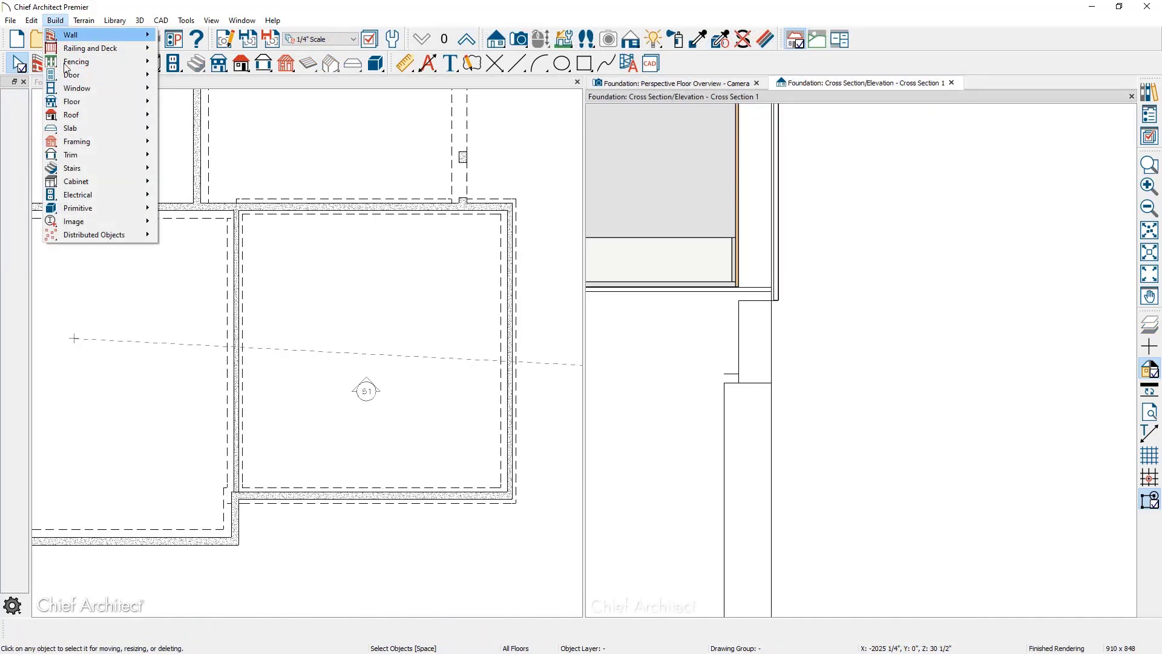
mouse_move(121, 141)
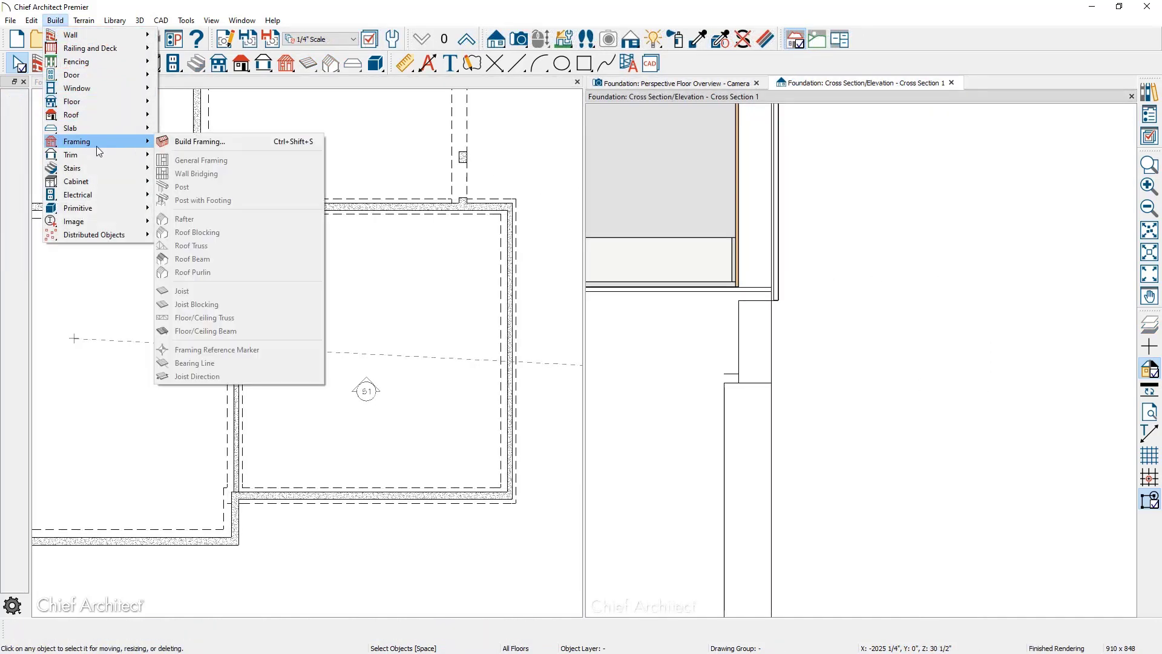
left_click(241, 143)
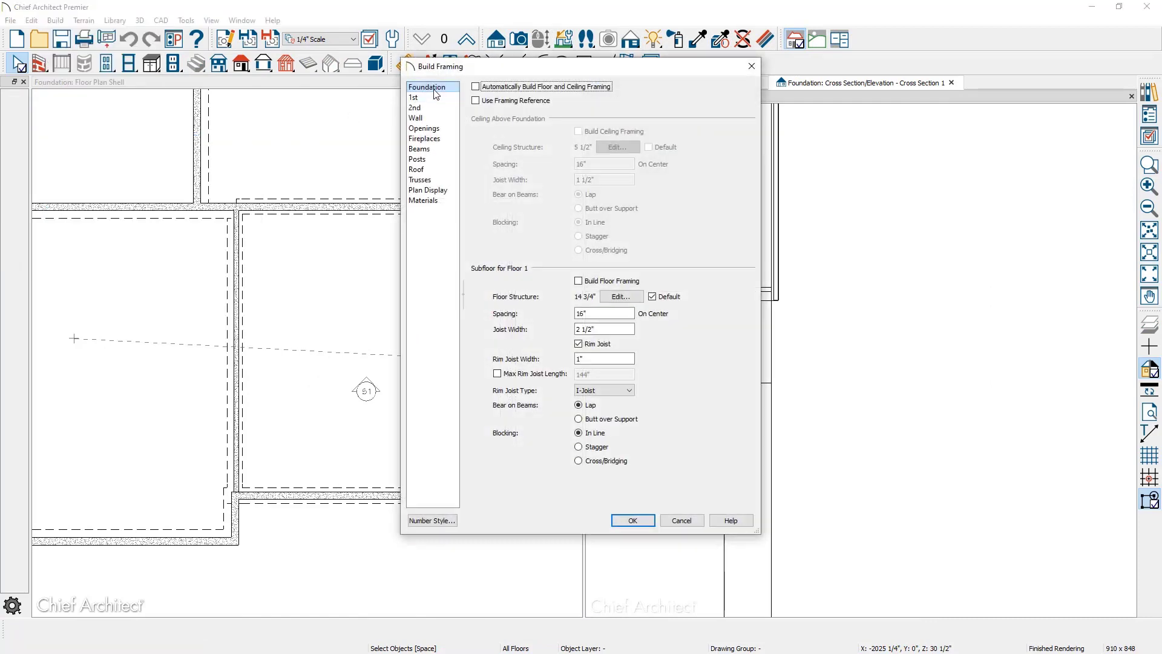
left_click(580, 284)
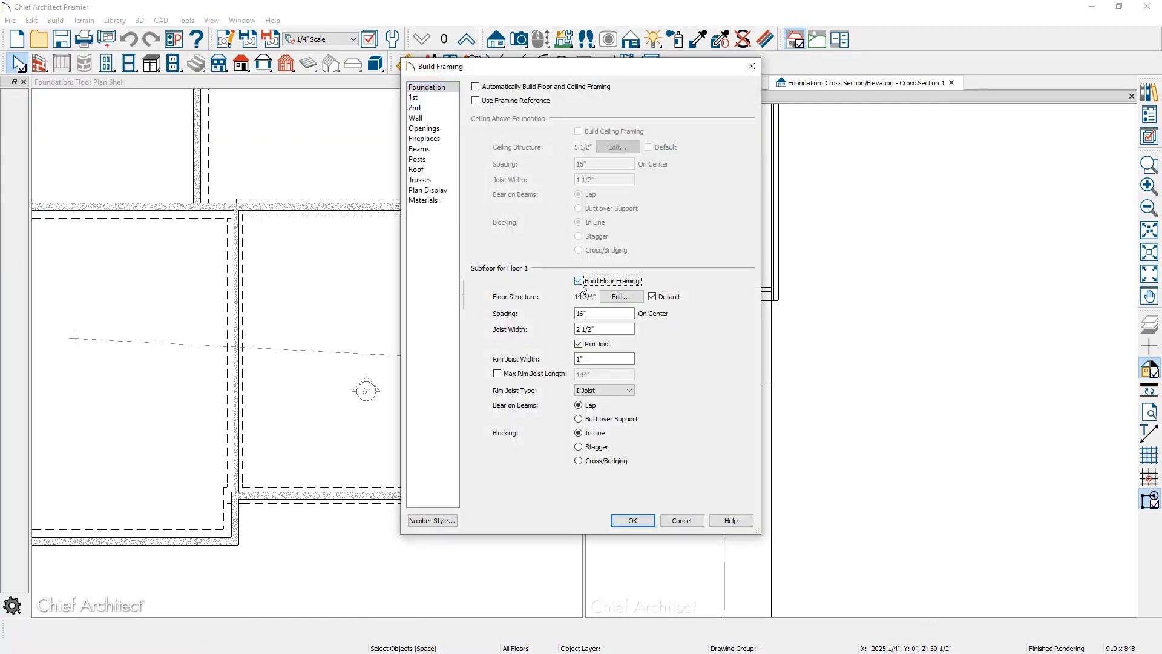
left_click(632, 520)
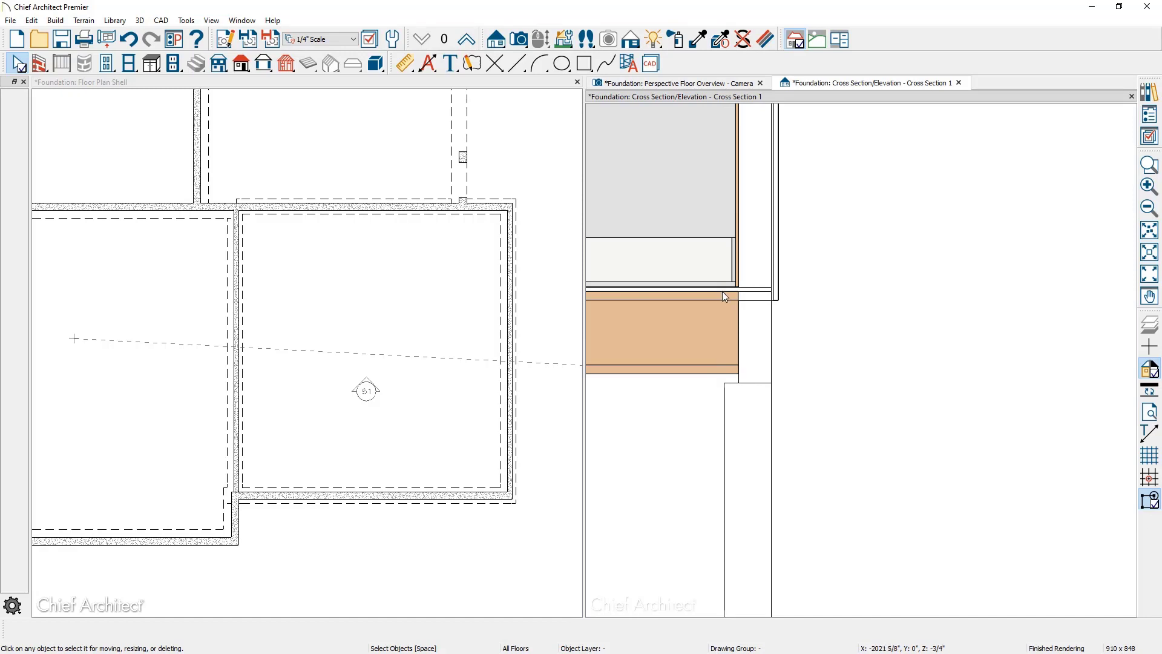
middle_click_drag(713, 332, 860, 343)
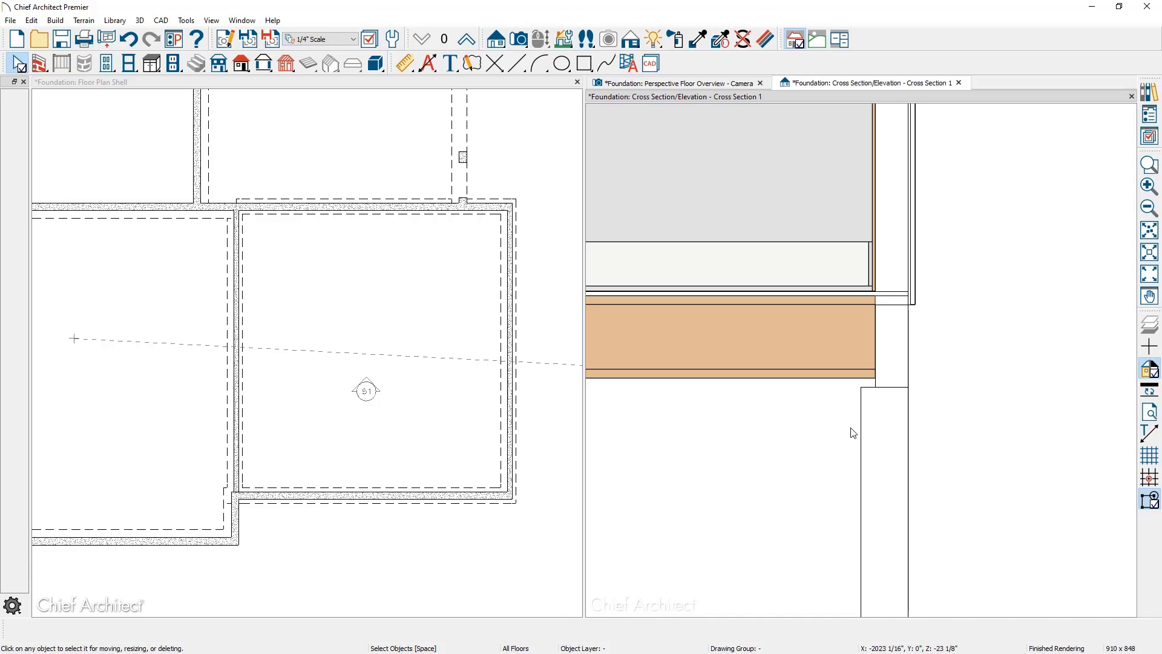
- Set the default interior wall type to Interior-4 One Sided and review its layer definition
left_click(389, 82)
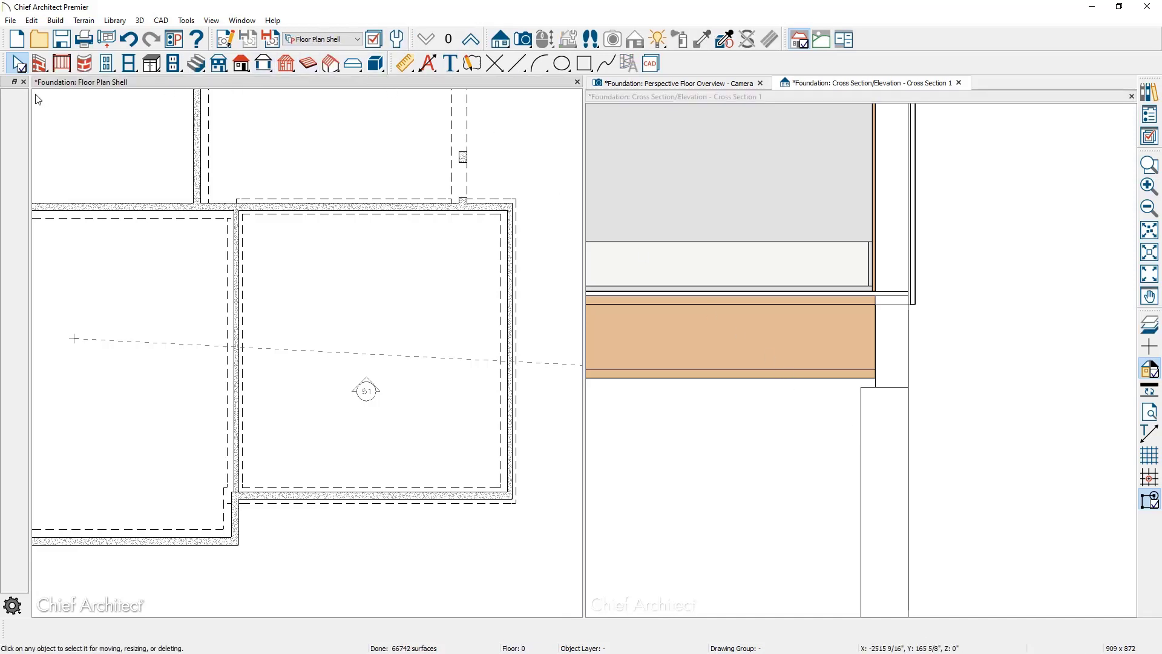
left_click(39, 63)
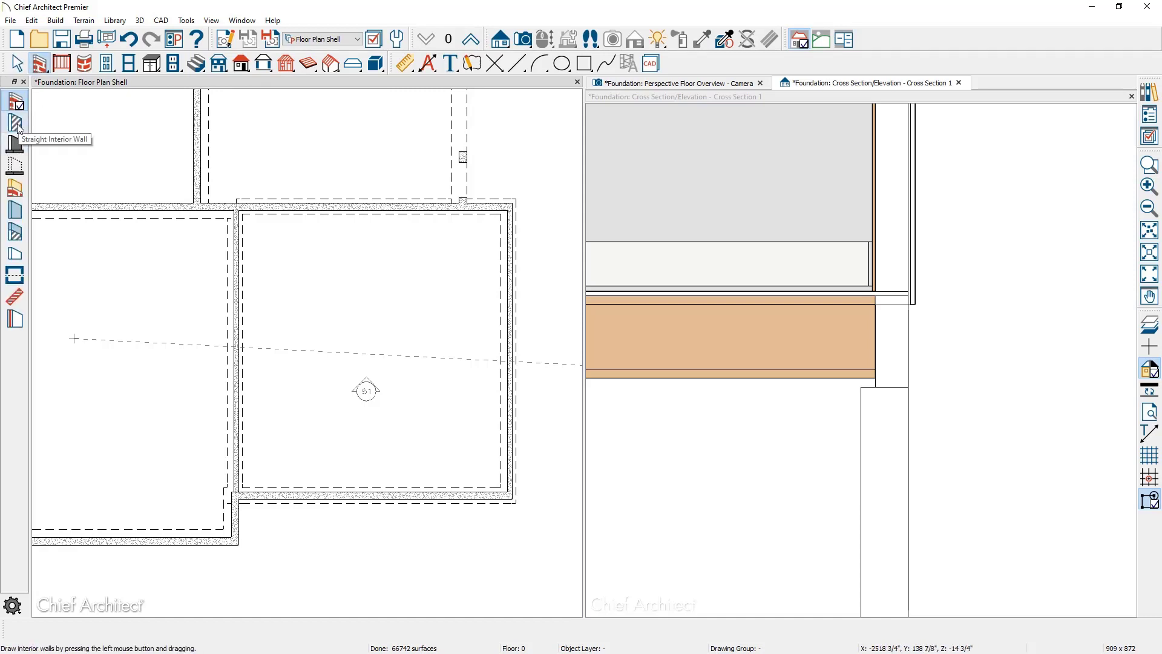
double_click(17, 125)
left_click(279, 107)
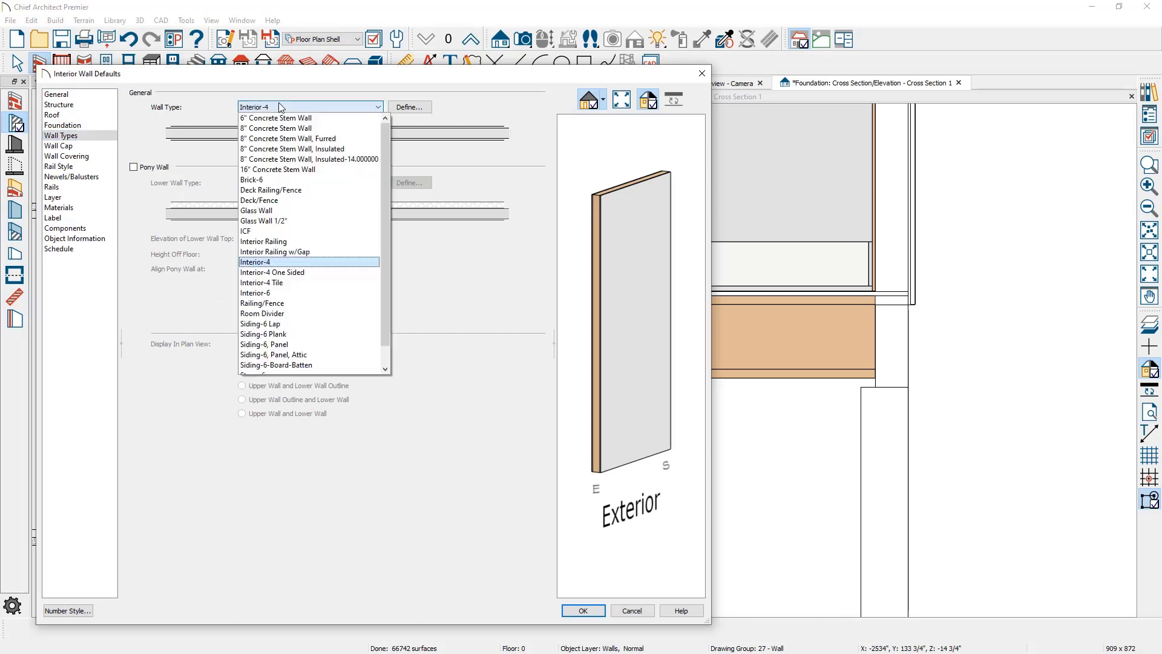
left_click(303, 273)
left_click(409, 108)
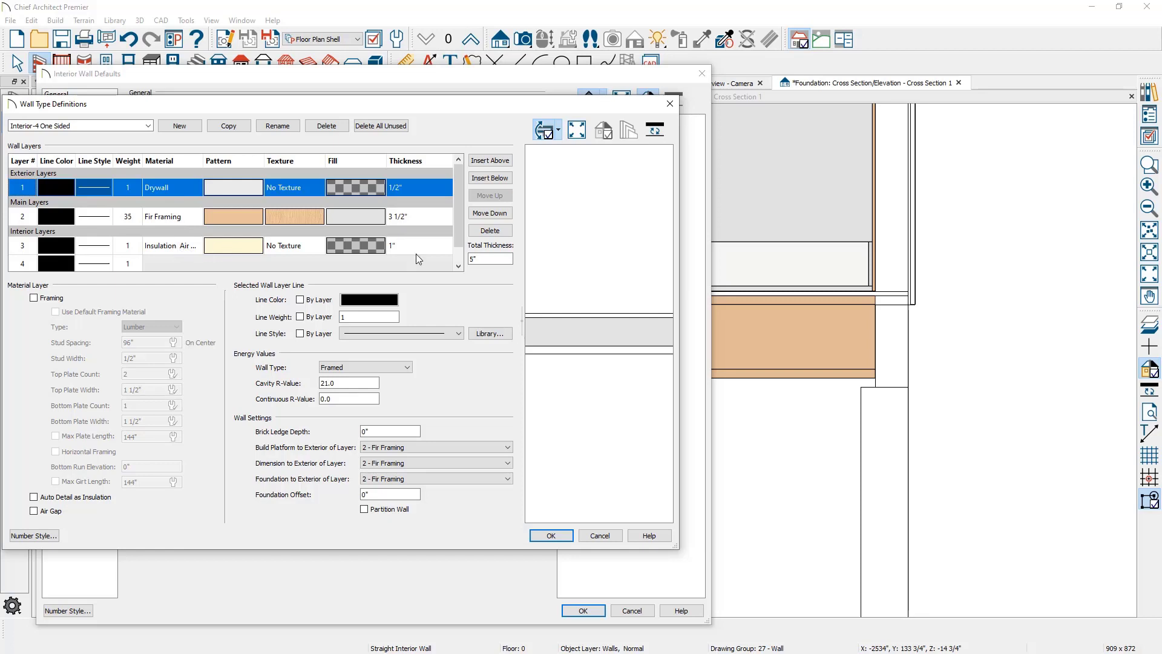
left_click(550, 535)
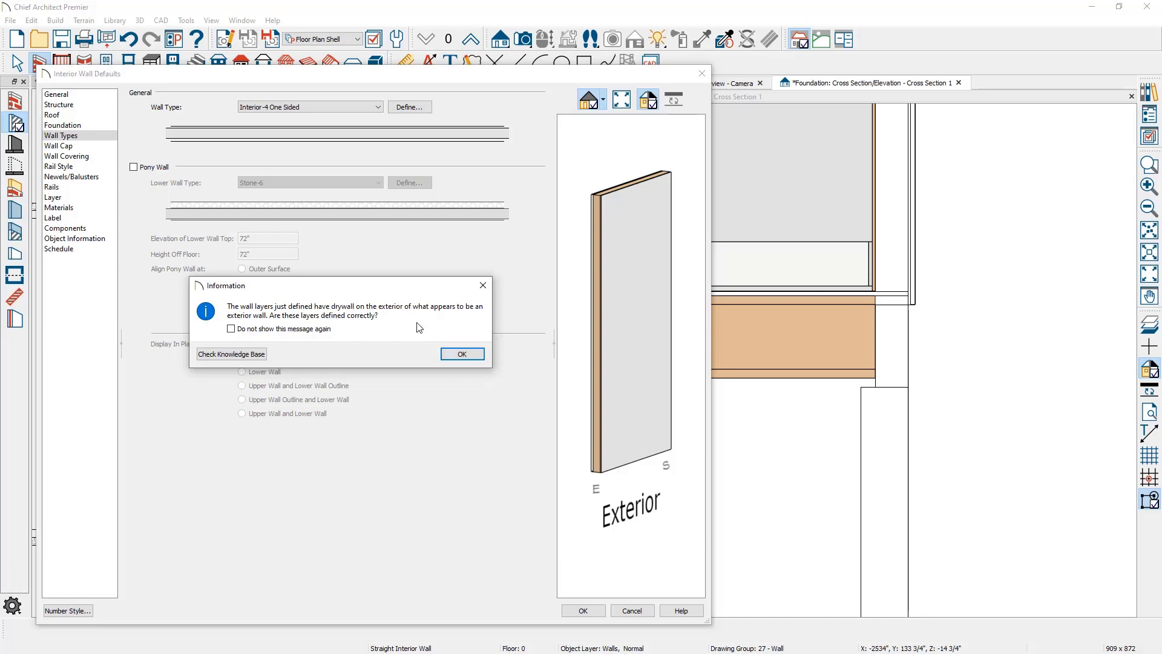
left_click(455, 353)
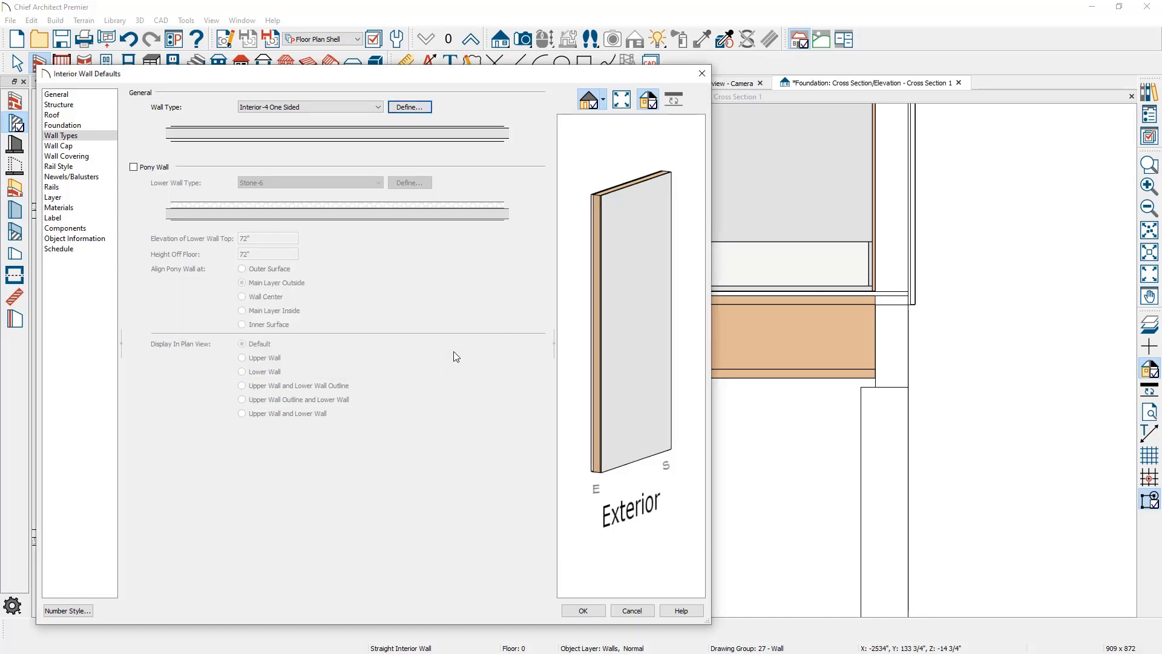
left_click(585, 610)
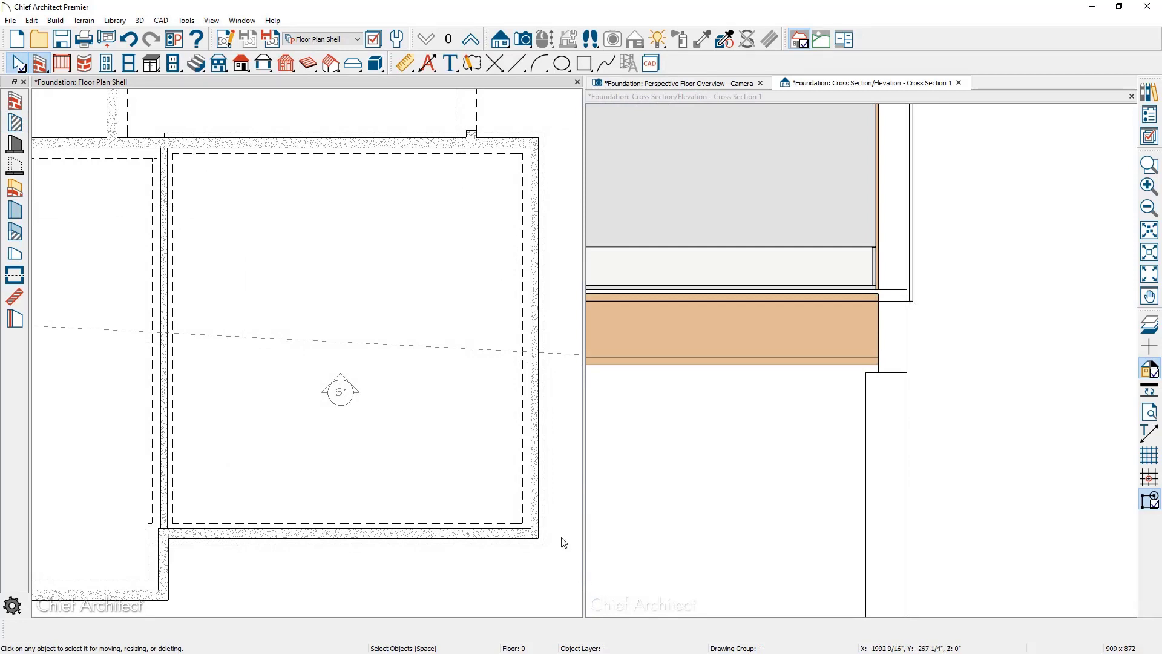
- Switch the floor plan to the saved Foundation plan view and review its pony wall display setting
scroll(544, 510, "up", 1)
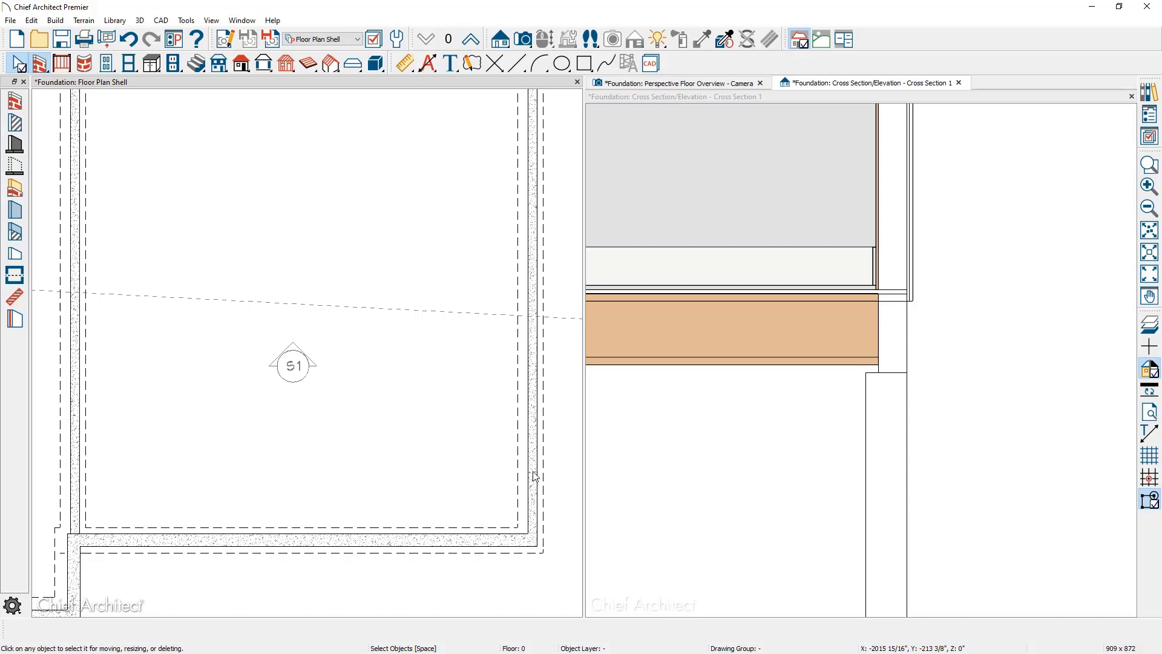
left_click(344, 46)
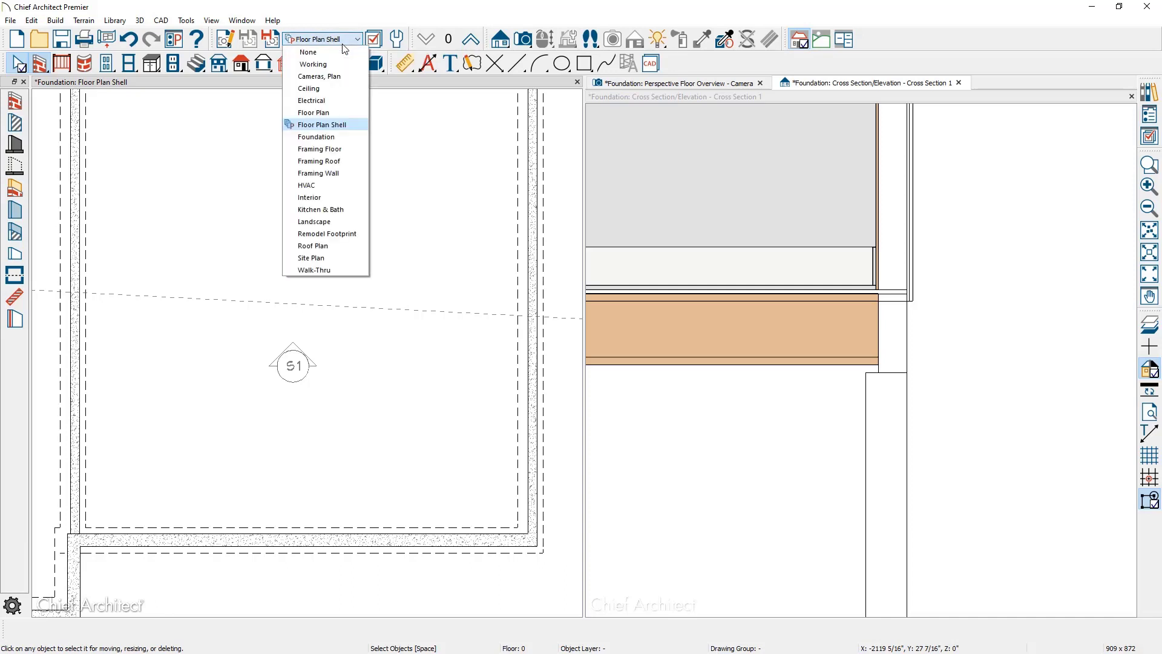
left_click(345, 137)
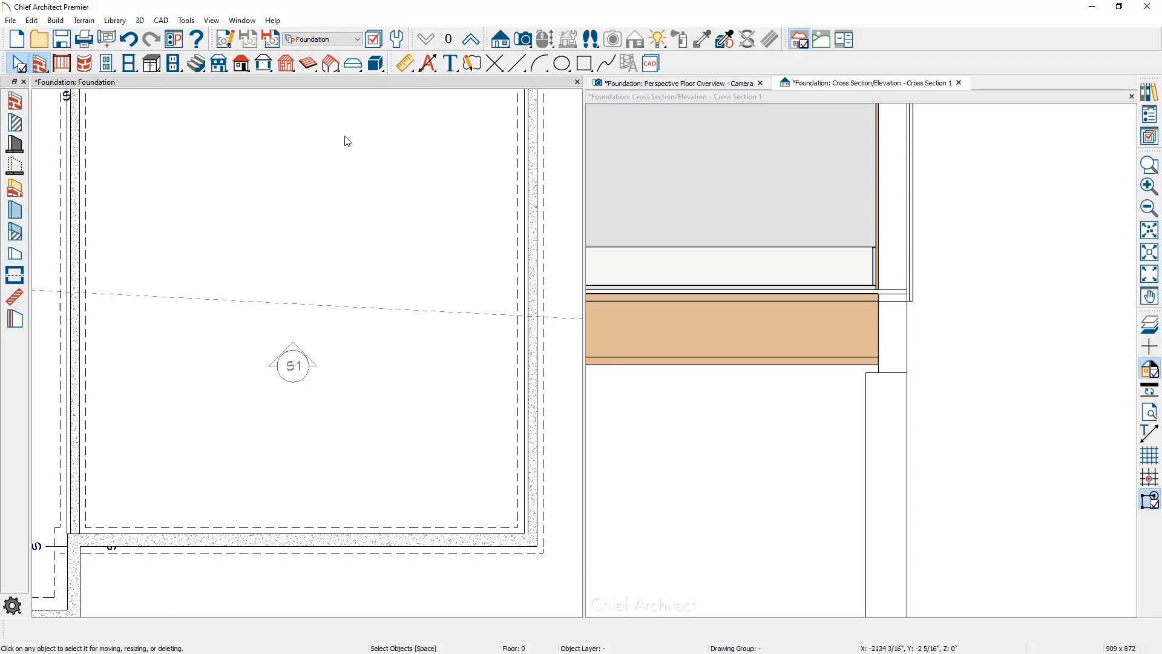
scroll(542, 438, "up", 4)
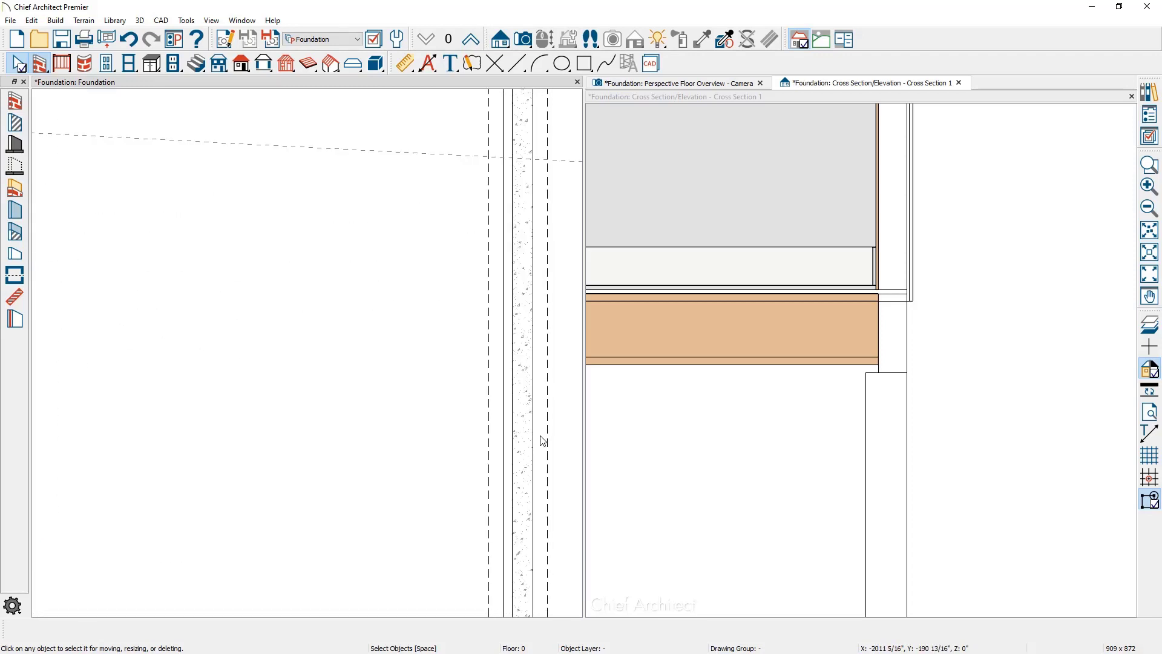
left_click(225, 40)
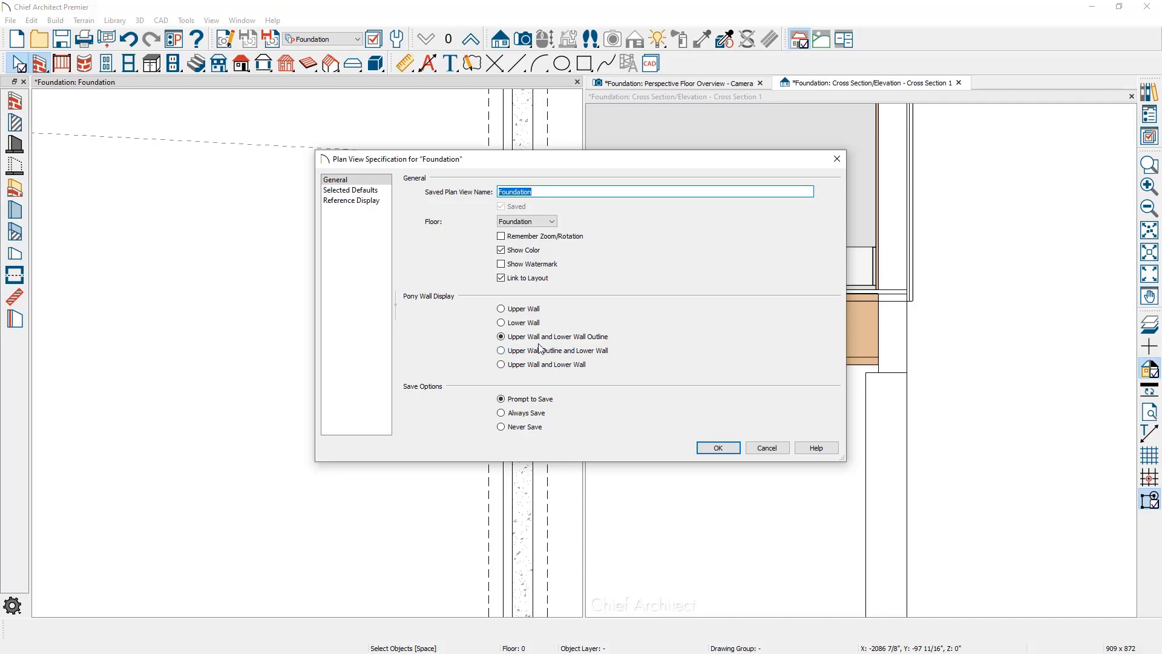
left_click(758, 449)
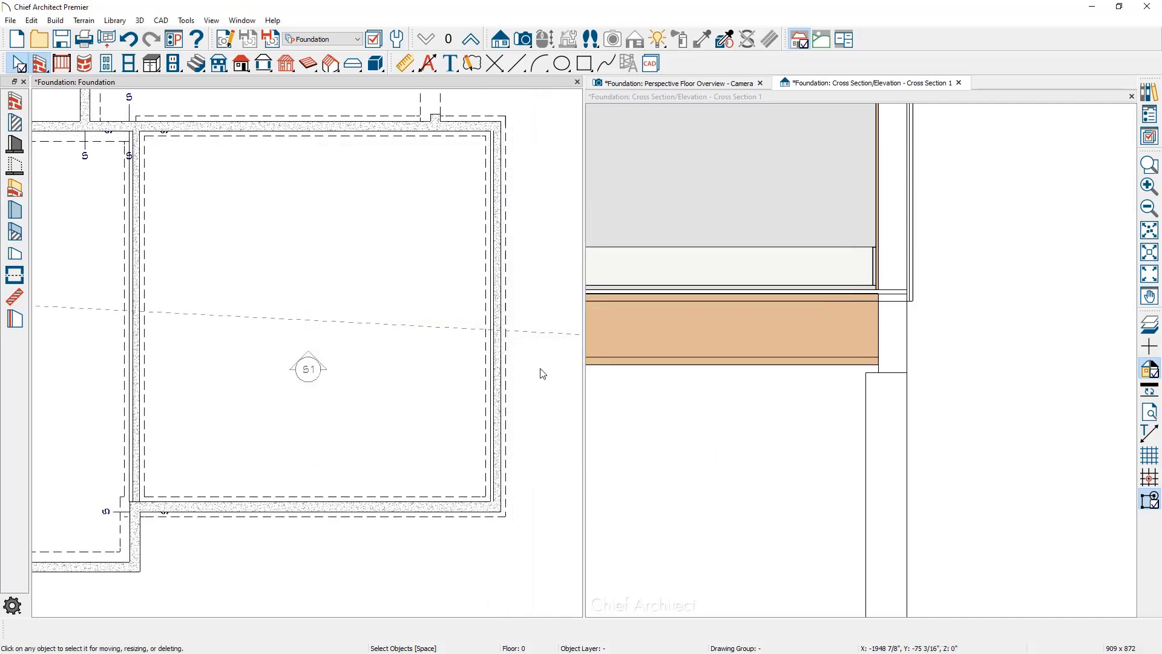
- Draw a straight interior wall along the inside of the basement's outer pony wall and define it as a Furred Wall
left_click(16, 123)
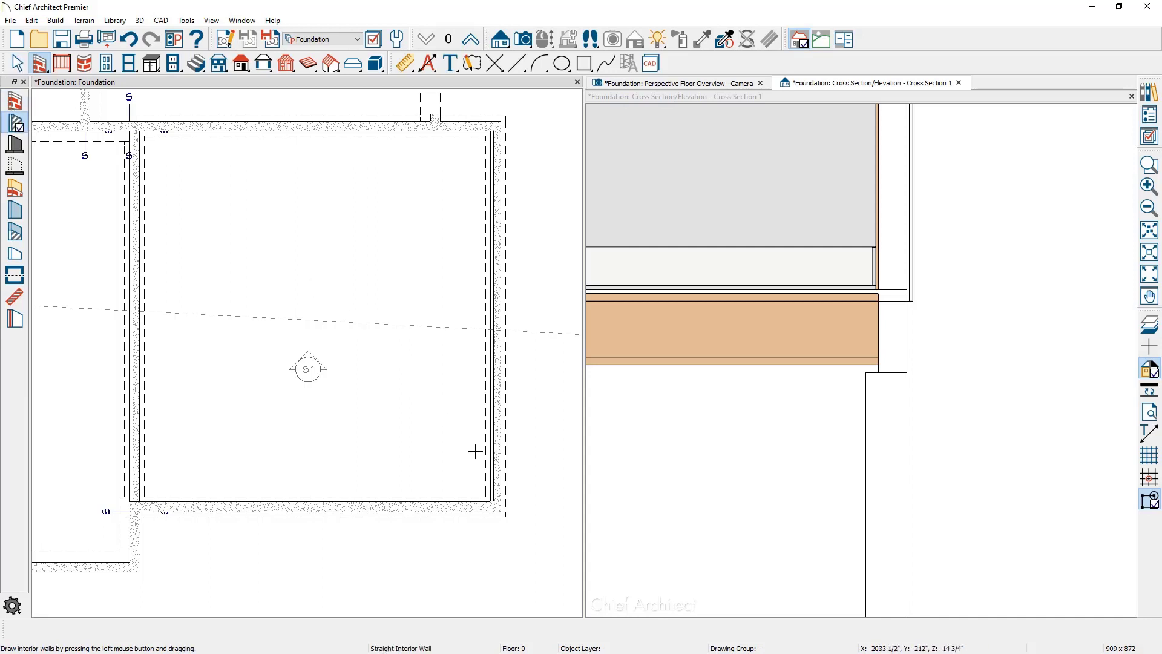
left_click_drag(482, 462, 474, 171)
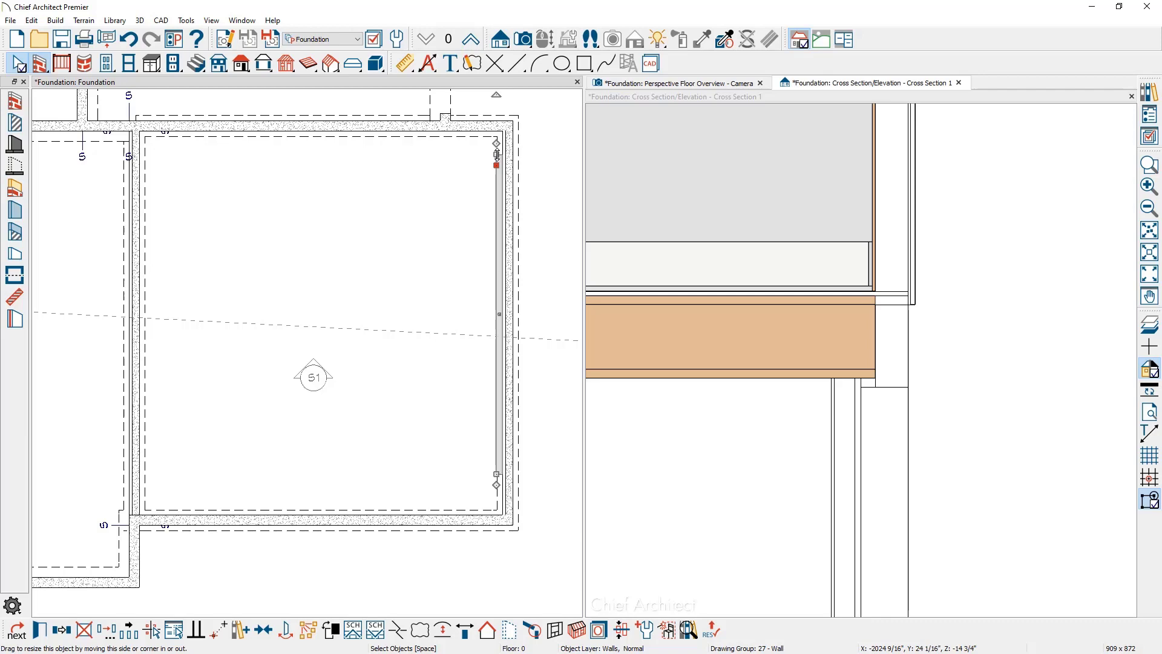
double_click(497, 154)
left_click(98, 106)
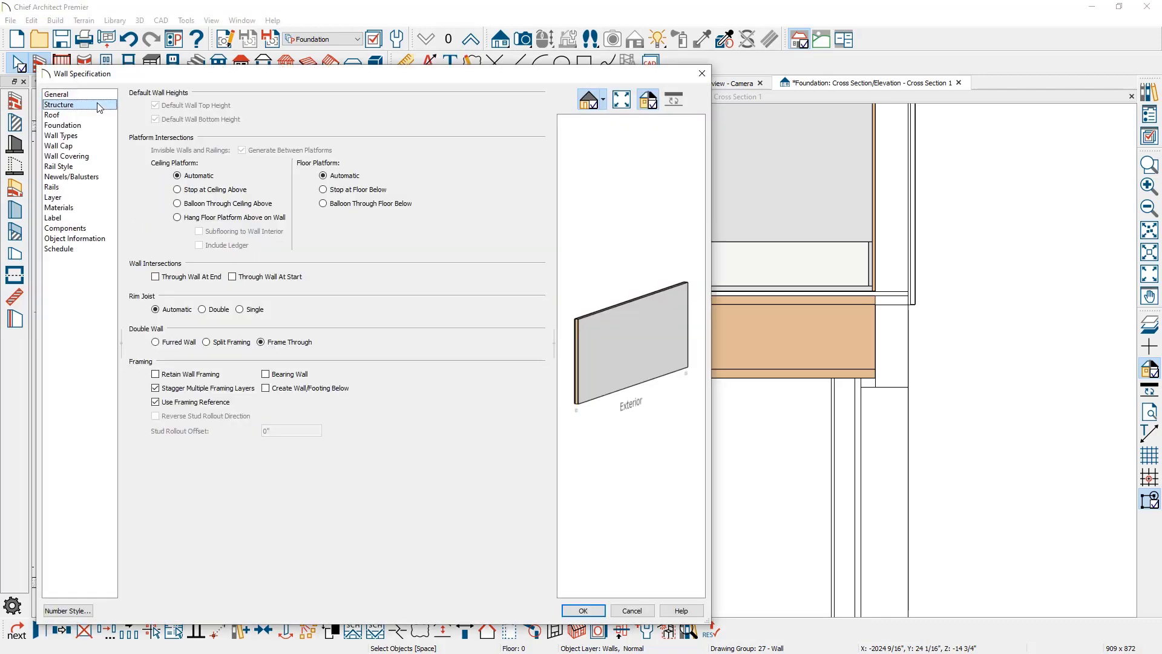
left_click(165, 344)
left_click(576, 613)
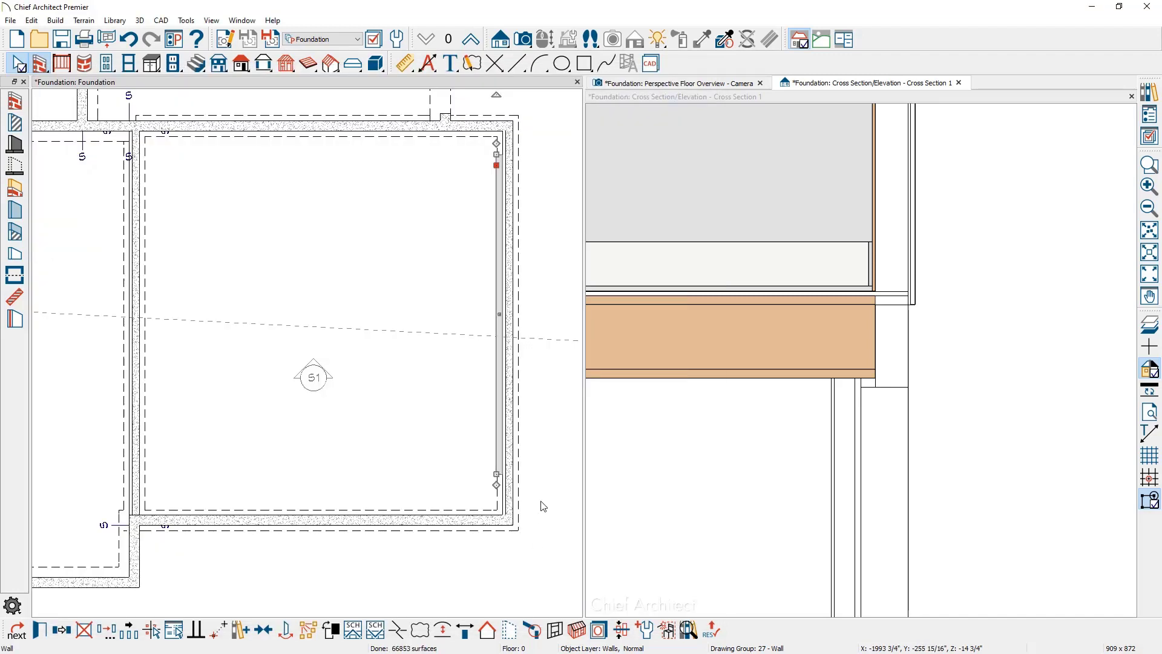
- Continue the furring walls around the other three sides of the basement, closing the corners and fitting them against the two horizontal concrete walls
left_click_drag(497, 165, 155, 154)
left_click_drag(154, 155, 491, 497)
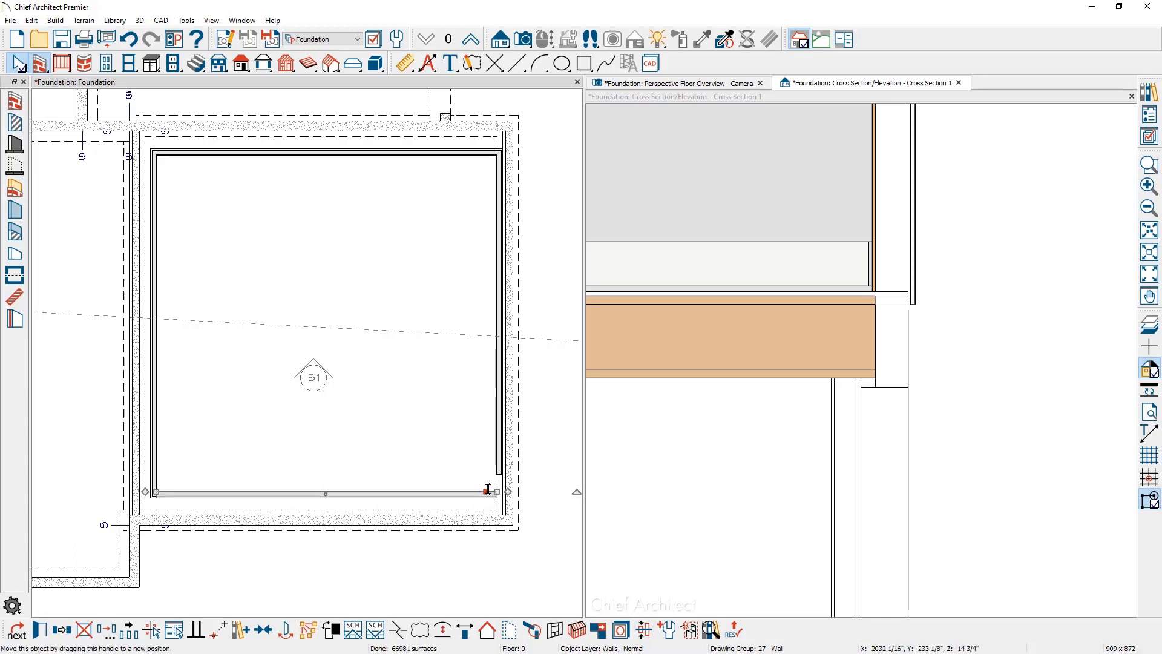
left_click_drag(488, 489, 485, 508)
left_click(498, 466)
left_click_drag(497, 474, 496, 511)
left_click(397, 152)
left_click_drag(396, 153, 395, 137)
key("ctrl+z")
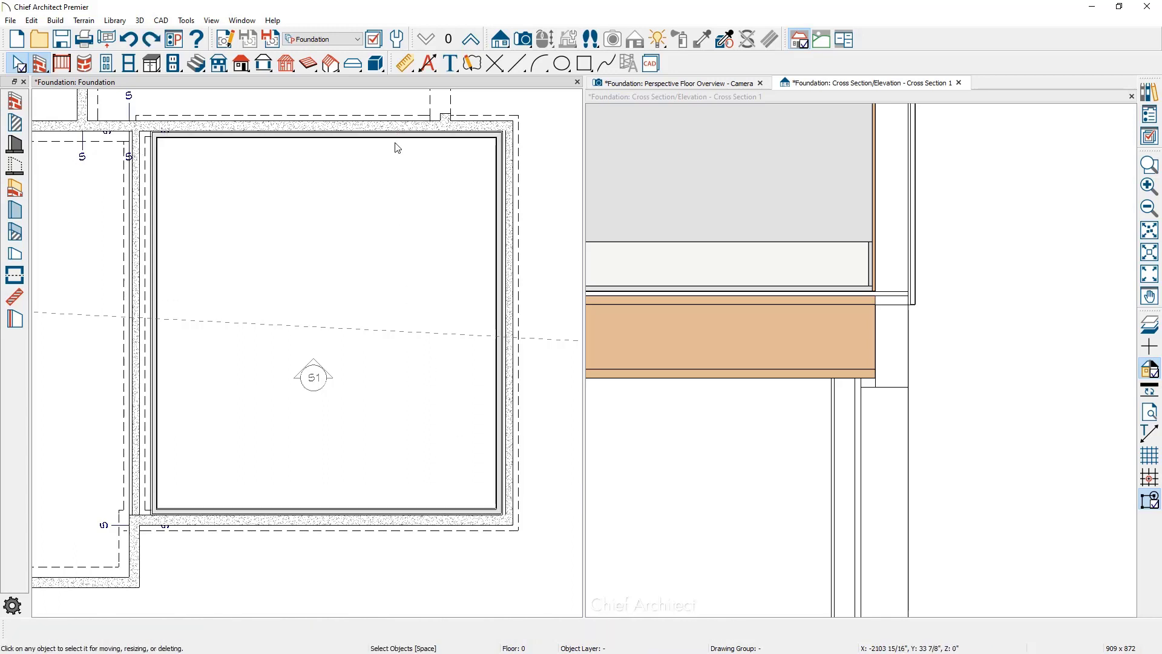
- Reverse the layers of the dividing pony wall so its ledge faces the basement, and align its outer face with the adjoining stem wall
middle_click_drag(190, 278, 318, 286)
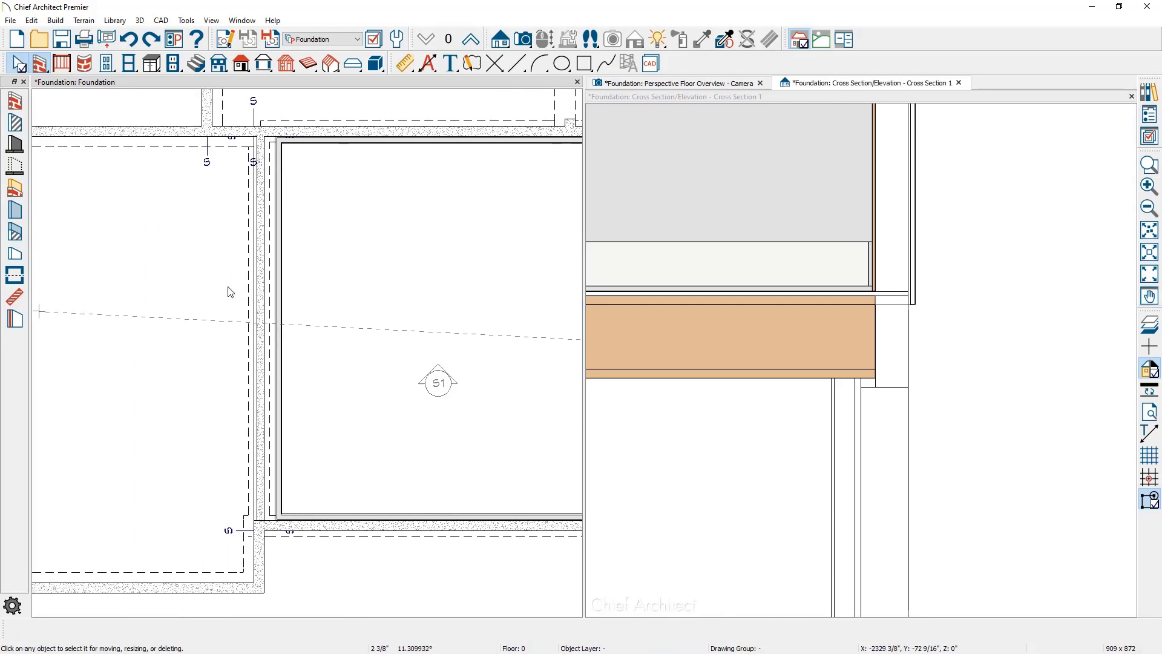
scroll(230, 292, "up", 3)
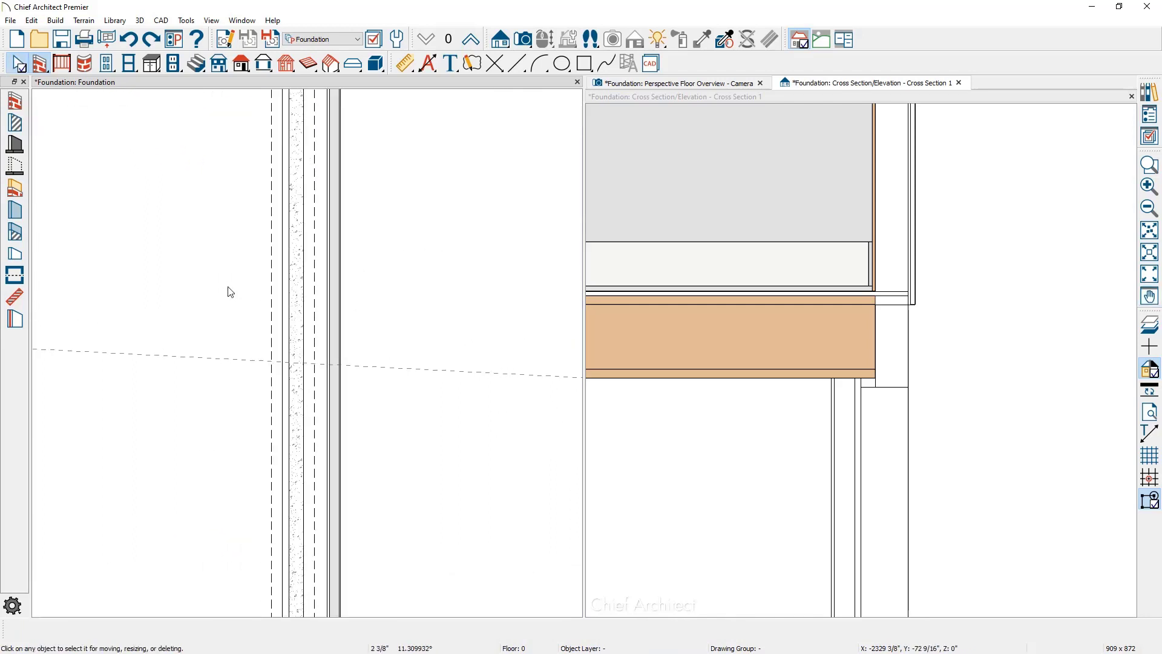
left_click(293, 279)
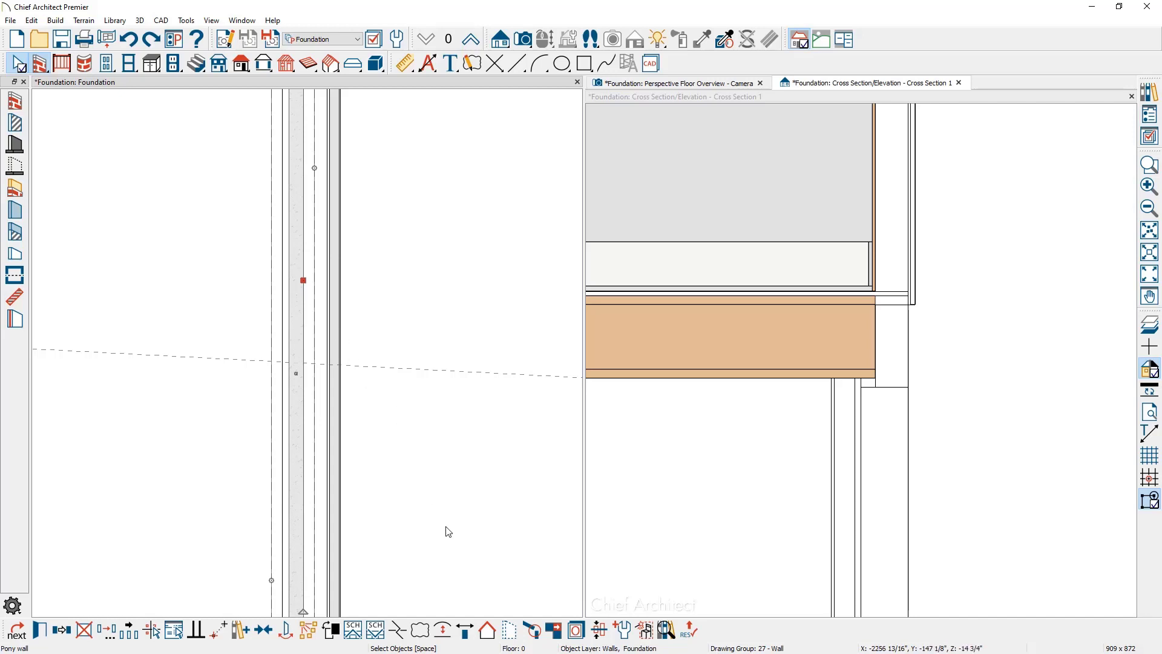
left_click(474, 632)
scroll(351, 430, "down", 2)
middle_click_drag(350, 431, 368, 303)
scroll(330, 458, "up", 3)
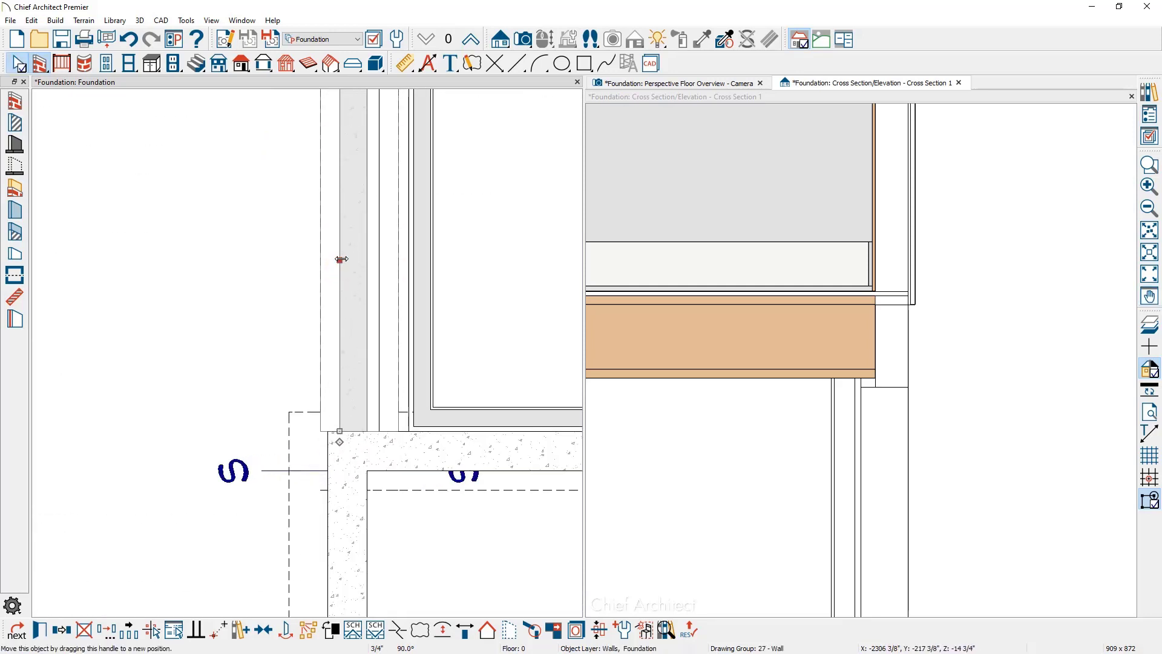
left_click_drag(340, 260, 330, 394)
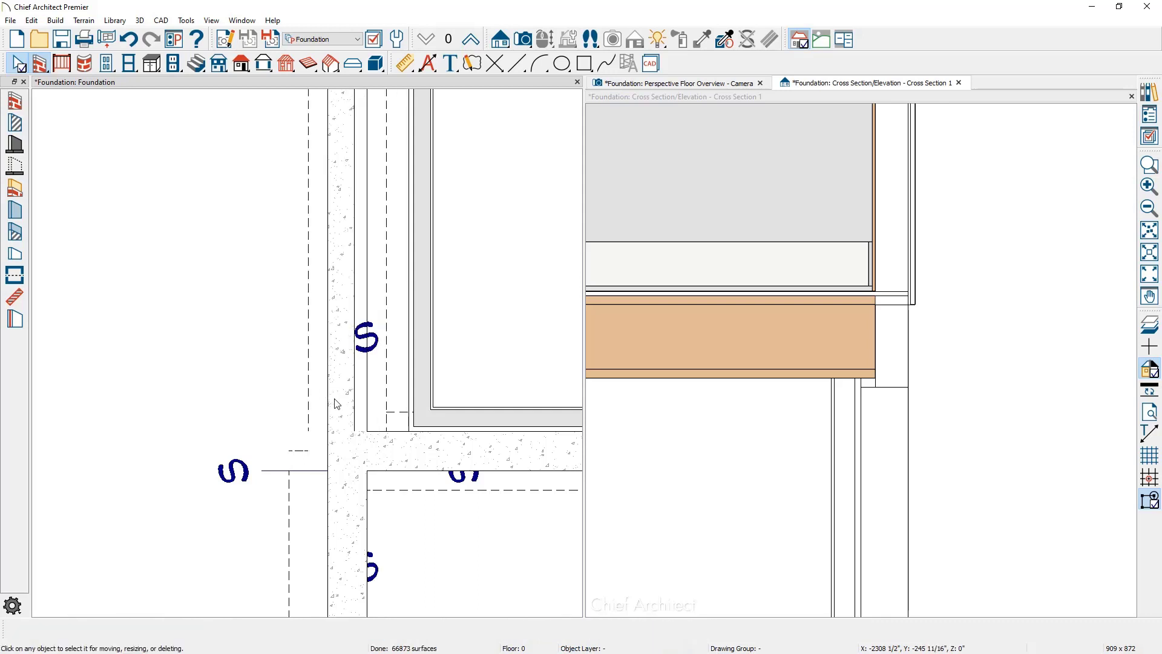
- Move the furring wall beside the dividing wall against the lower concrete wall's inner face
left_click(428, 369)
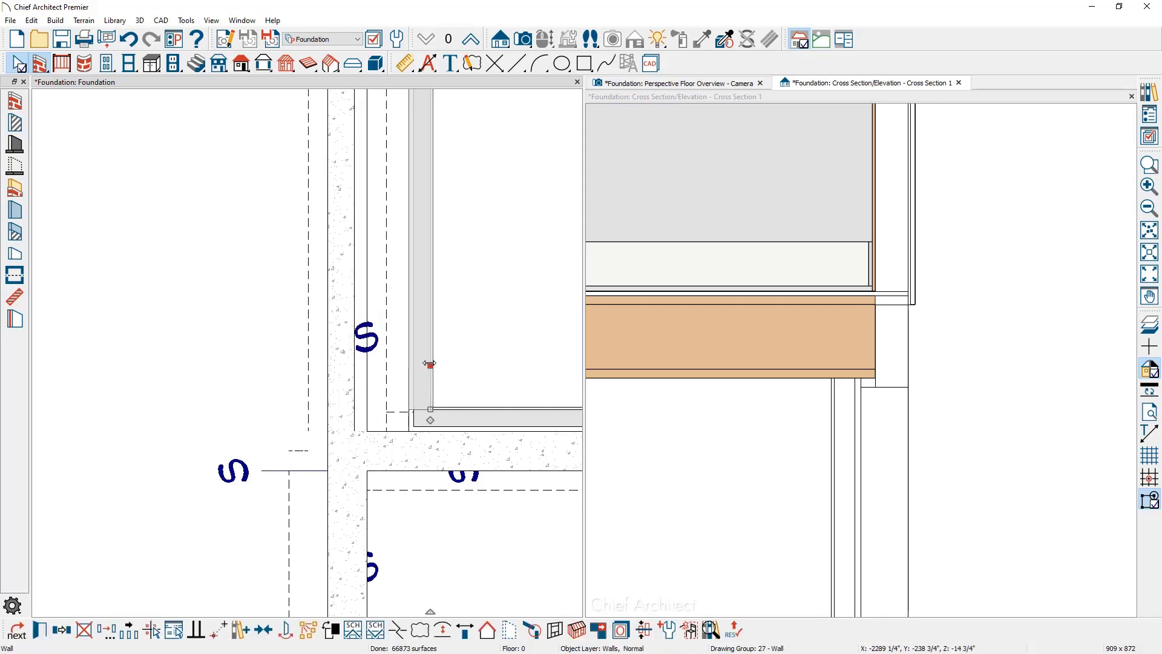
left_click(371, 364)
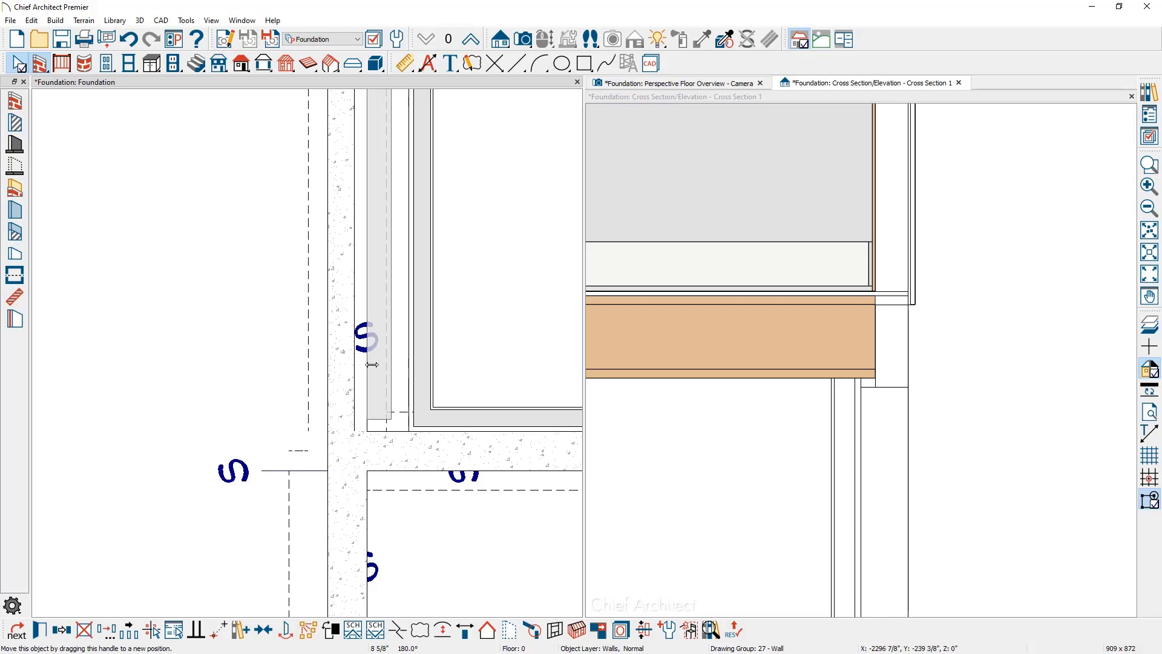
left_click_drag(372, 364, 371, 364)
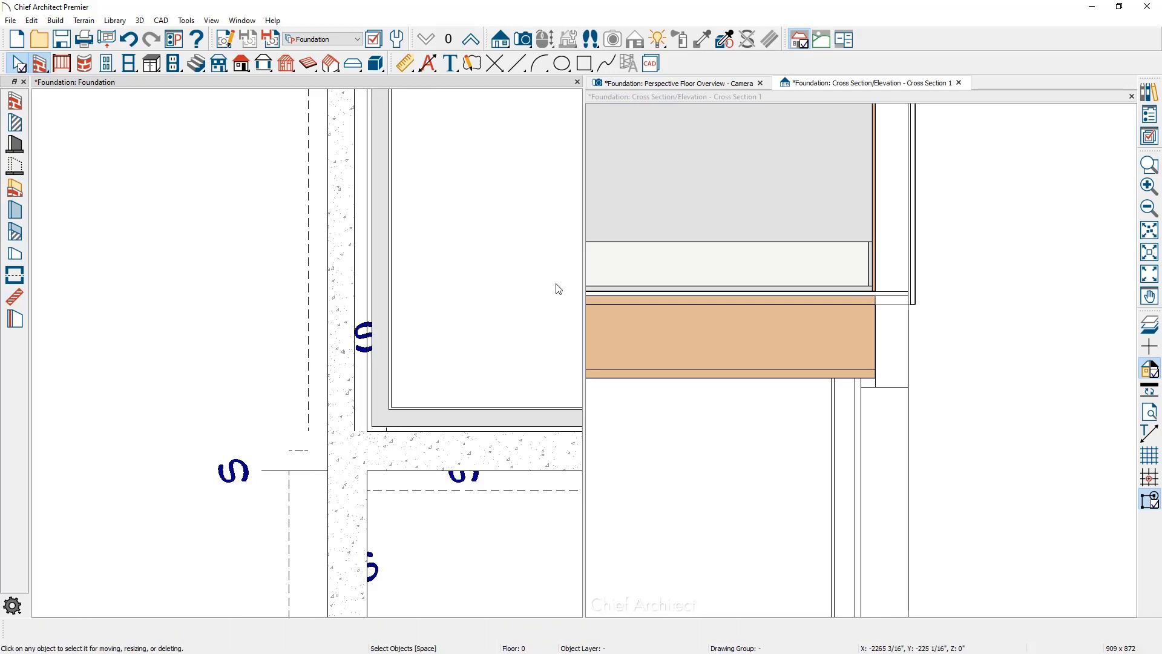
- Examine the basement's furring walls, floor framing and footings in the enlarged cross section, and view the whole foundation plan
double_click(821, 97)
left_click_drag(709, 341, 744, 356)
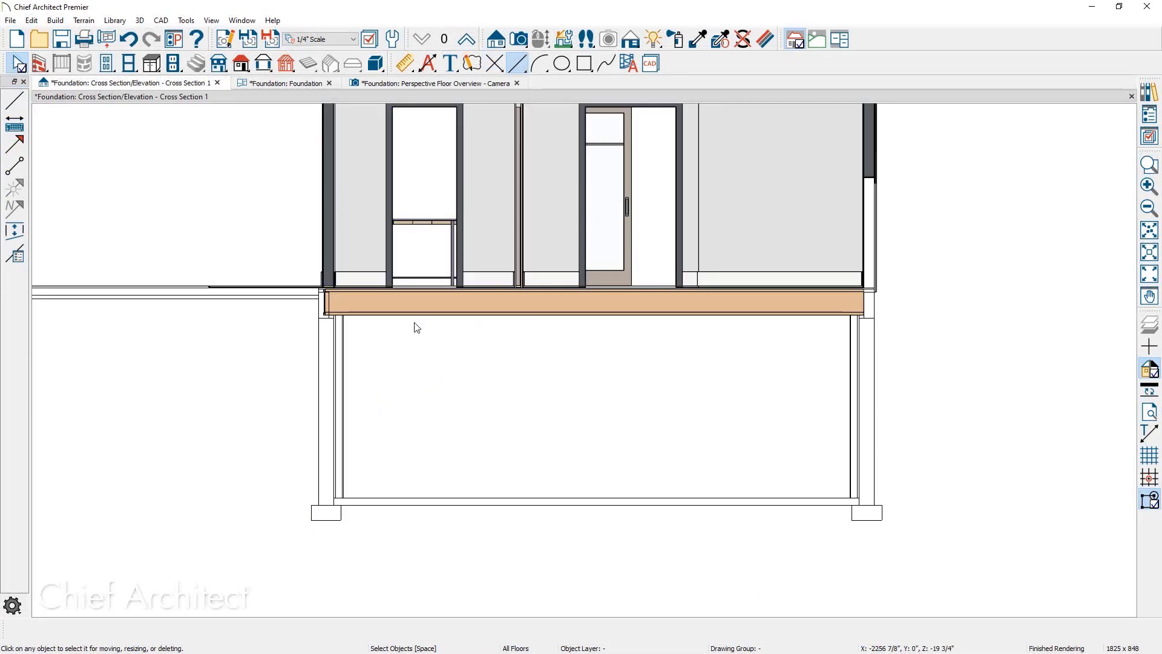
left_click(289, 83)
scroll(806, 410, "down", 3)
scroll(806, 411, "down", 5)
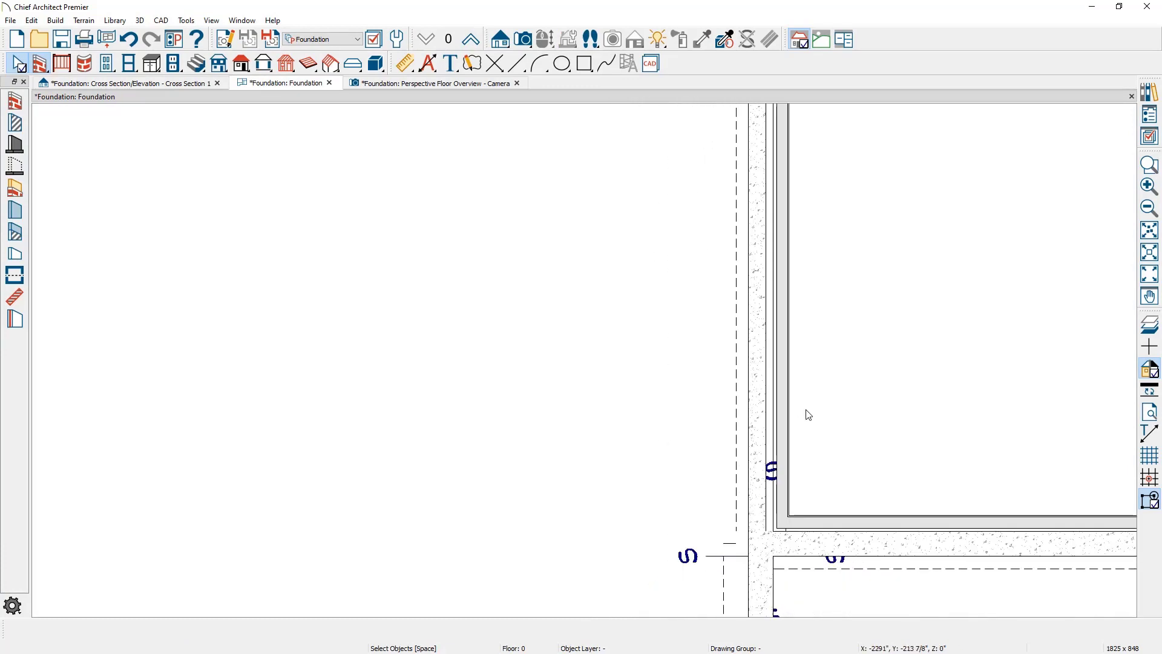
middle_click_drag(804, 410, 754, 544)
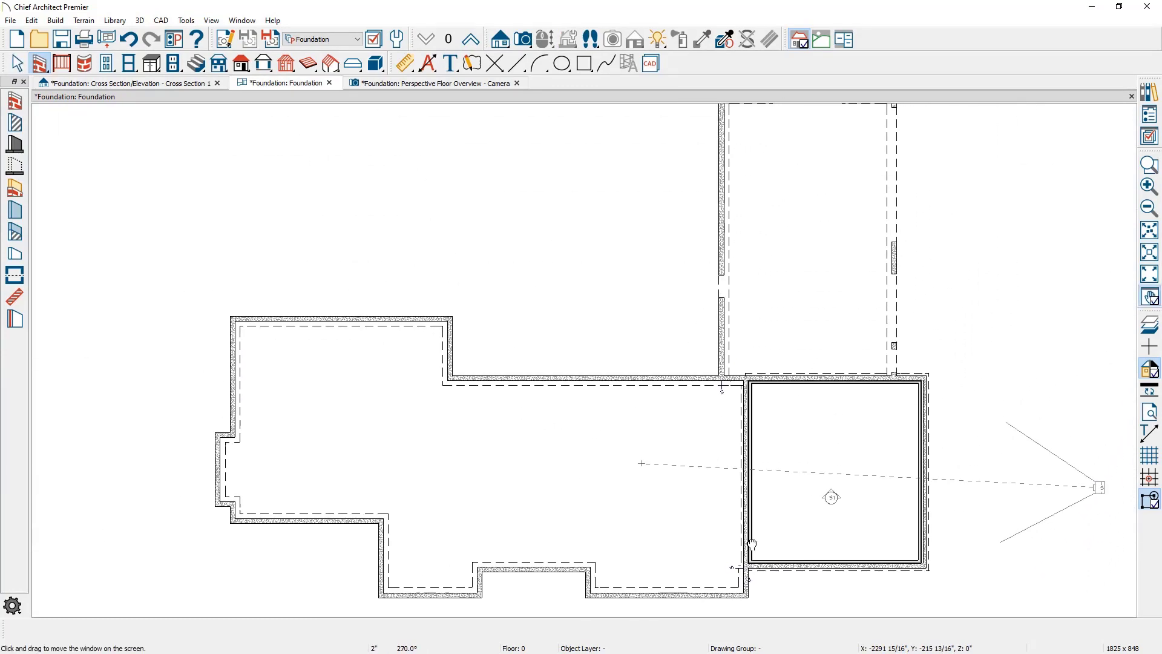
scroll(755, 545, "down", 2)
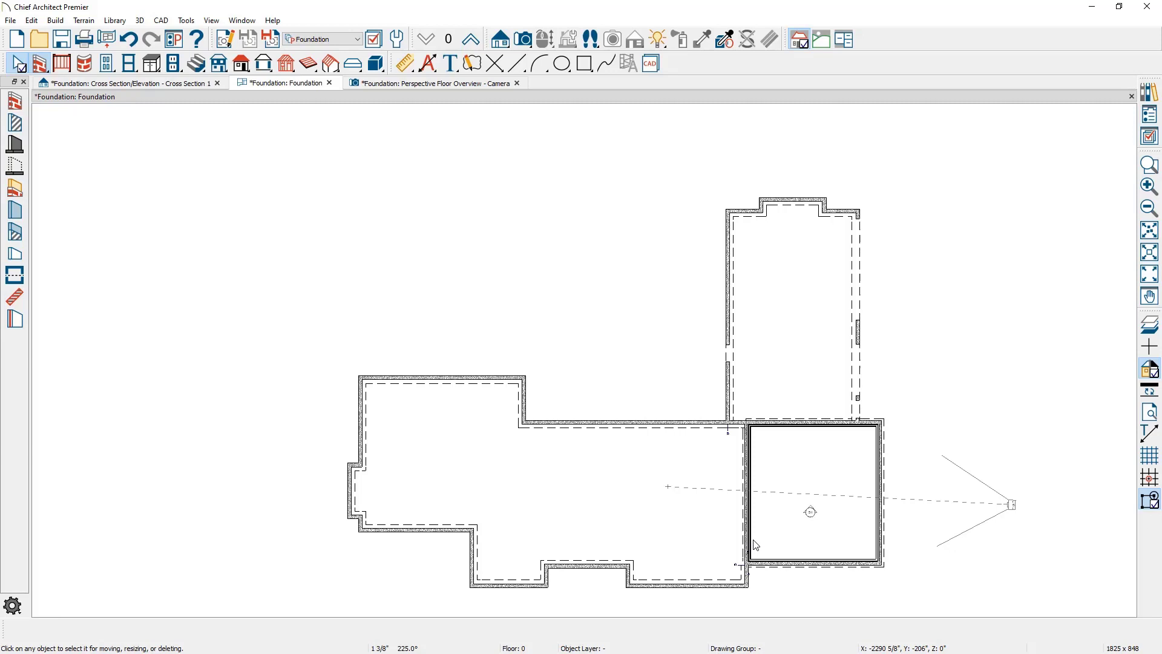
- Close the perspective floor overview and cross section views, and switch the plan to the saved Floor Plan Shell view
left_click(516, 83)
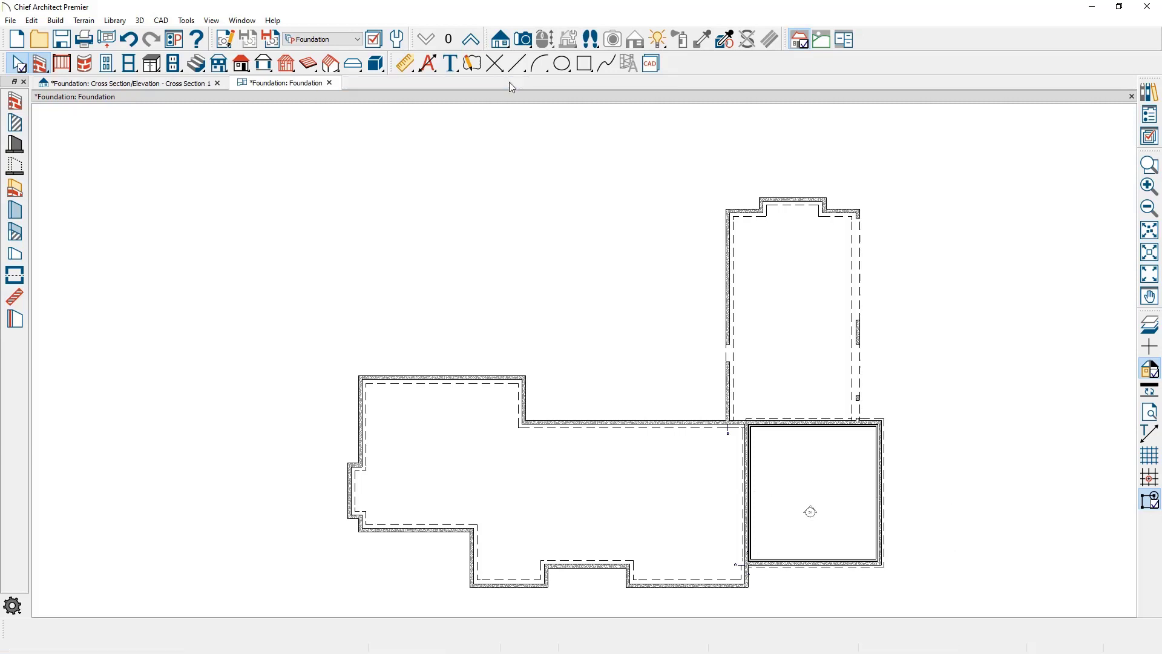
left_click(216, 83)
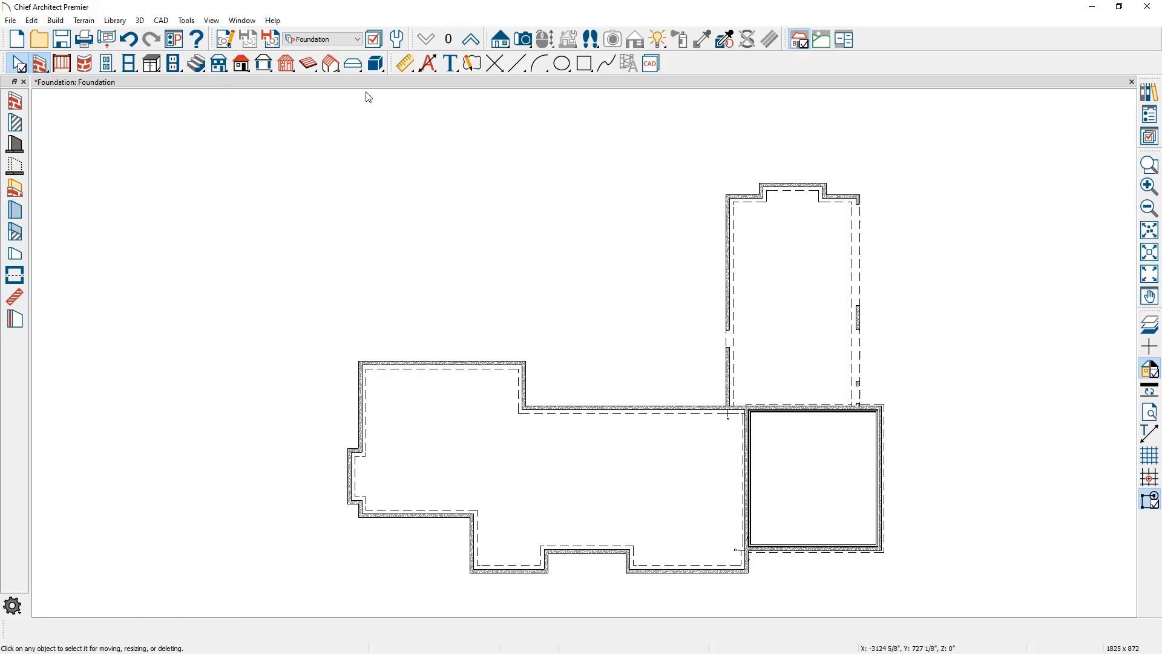
left_click(341, 39)
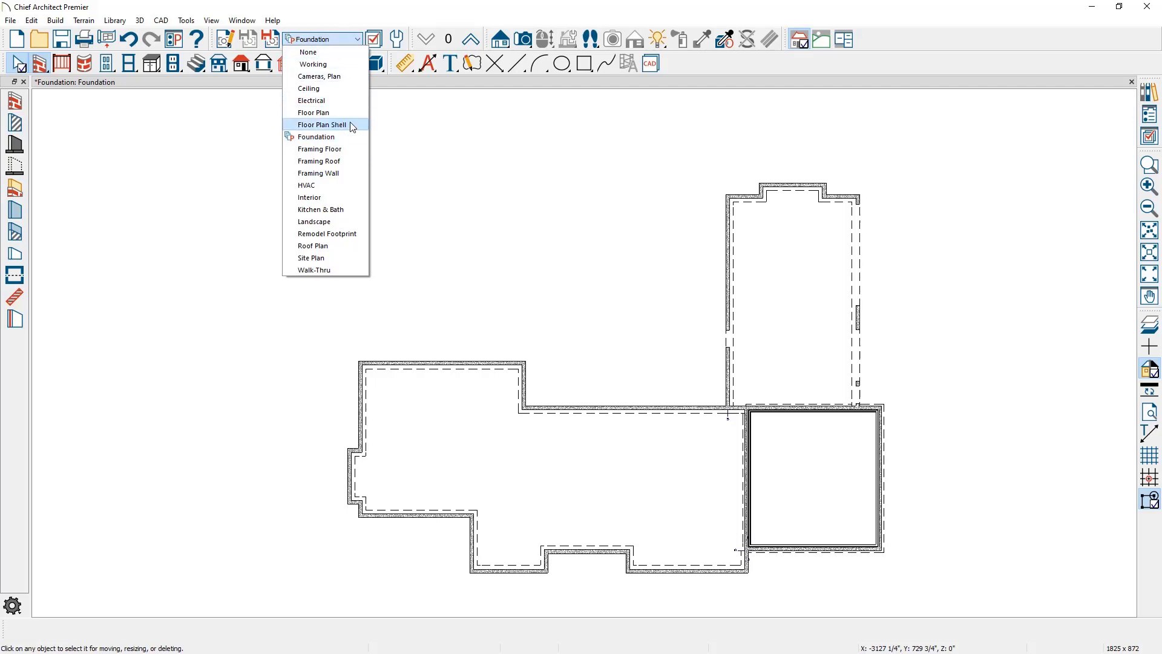
left_click(322, 125)
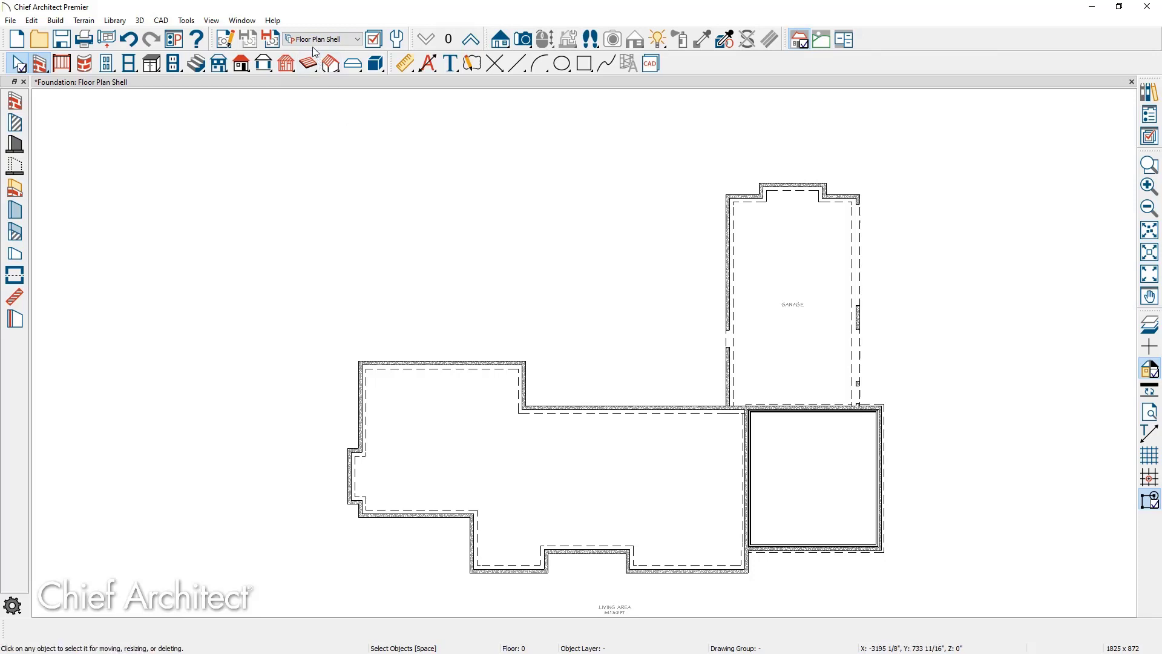
- Save the current plan view as a new saved plan view named Foundation-1
left_click(278, 41)
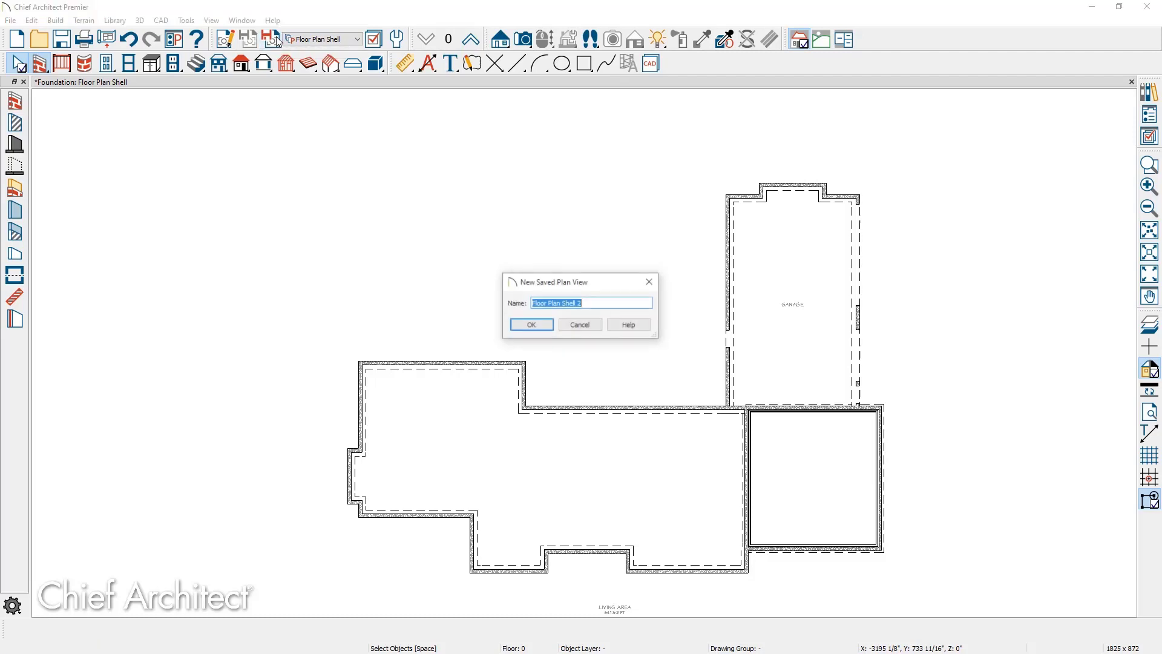
type("Foundatyio")
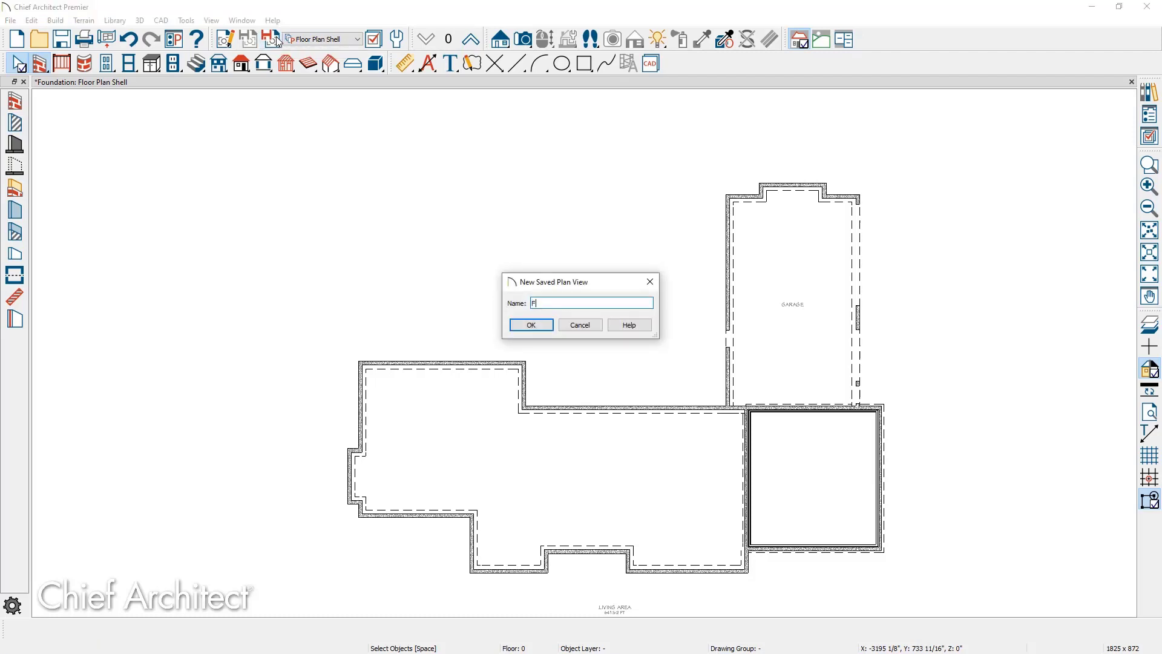
key("BackSpace")
key("BackSpace")
key("BackSpace")
type("tion-1")
left_click(532, 325)
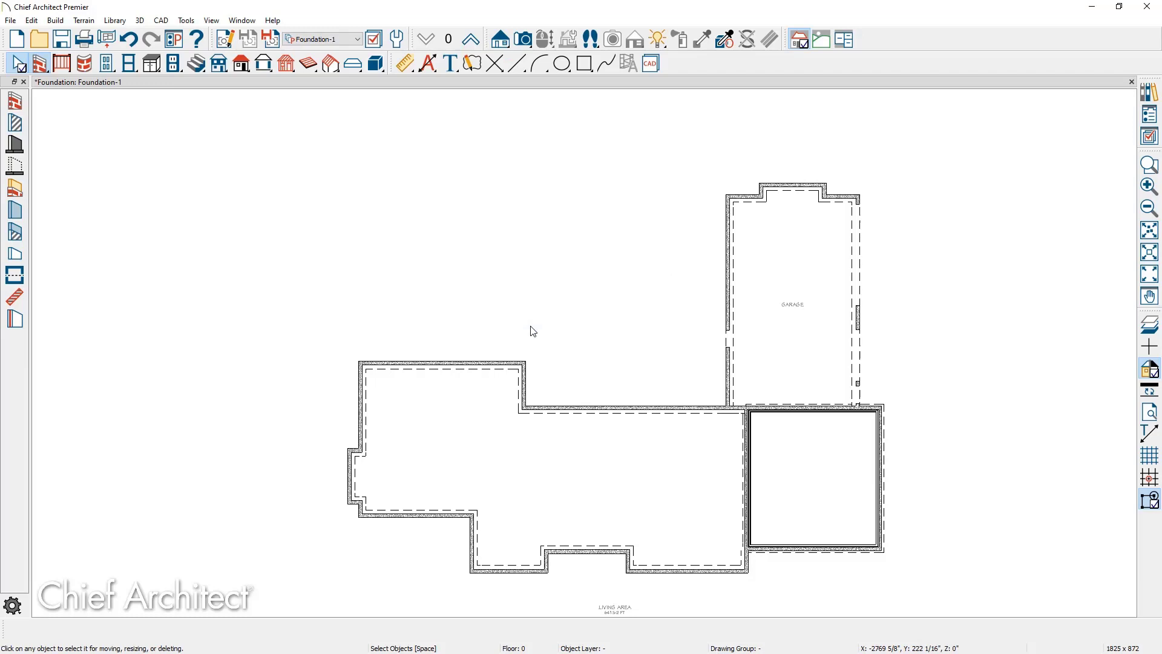
- Assign the Foundation-1 plan view to the Foundation floor and set its pony wall display to Upper Wall Outline and Lower Wall
left_click(230, 41)
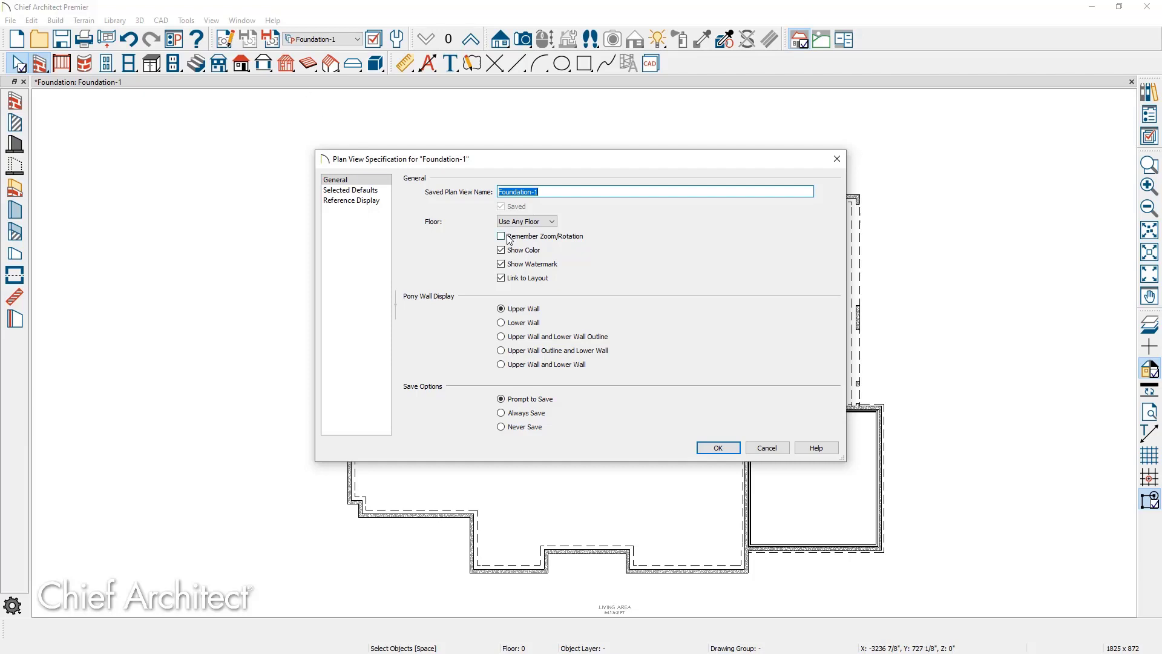
left_click(535, 222)
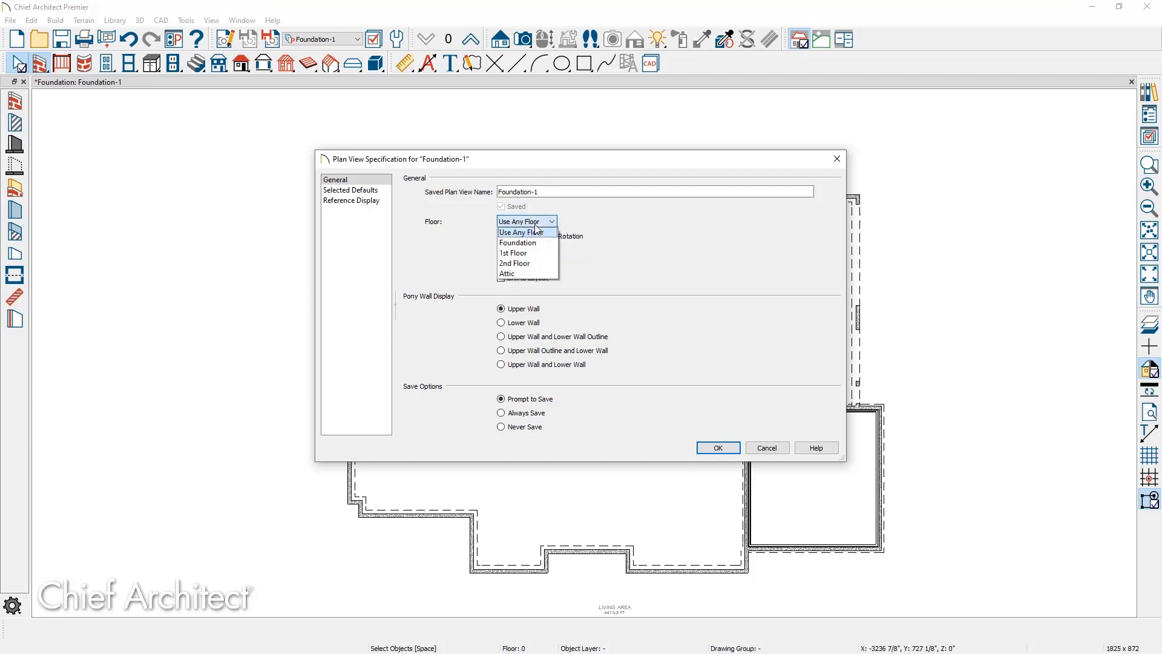
left_click(526, 242)
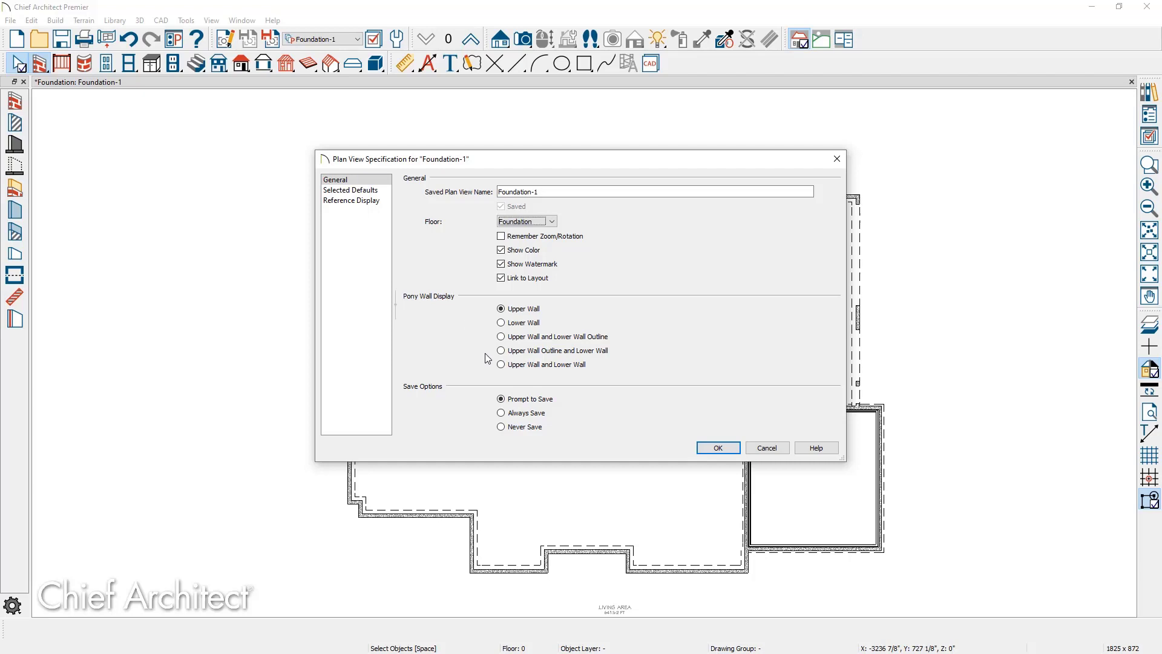
left_click(502, 351)
- Create a copy of the 1/4" Scale Dimensions default named Foundation-1 Dimensions for the plan view
left_click(351, 190)
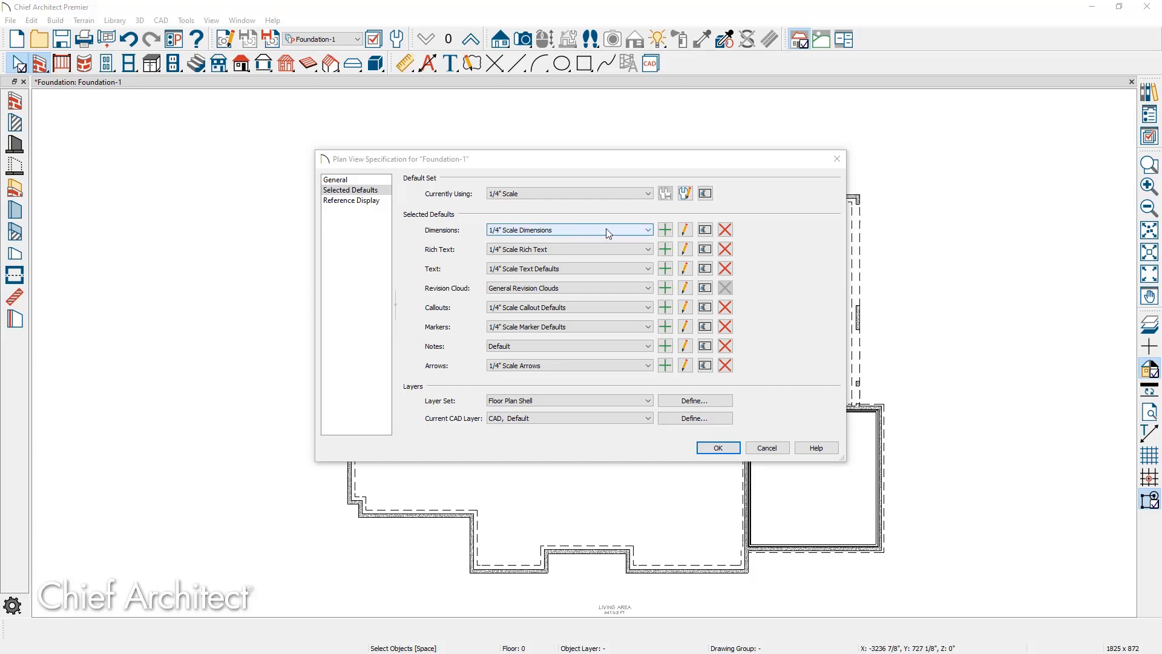
left_click(666, 230)
double_click(610, 303)
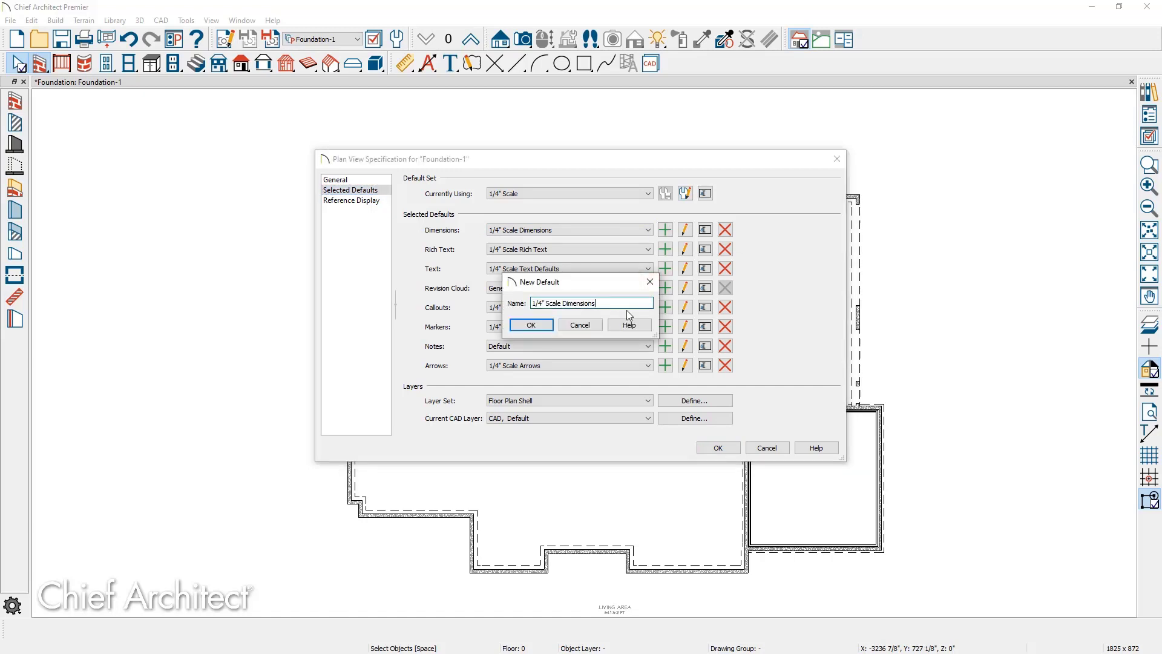
key("BackSpace")
key("BackSpace")
key("BackSpace")
key("BackSpace")
key("BackSpace")
key("BackSpace")
key("BackSpace")
key("BackSpace")
key("BackSpace")
key("BackSpace")
key("BackSpace")
type("Foundation-1")
left_click(531, 325)
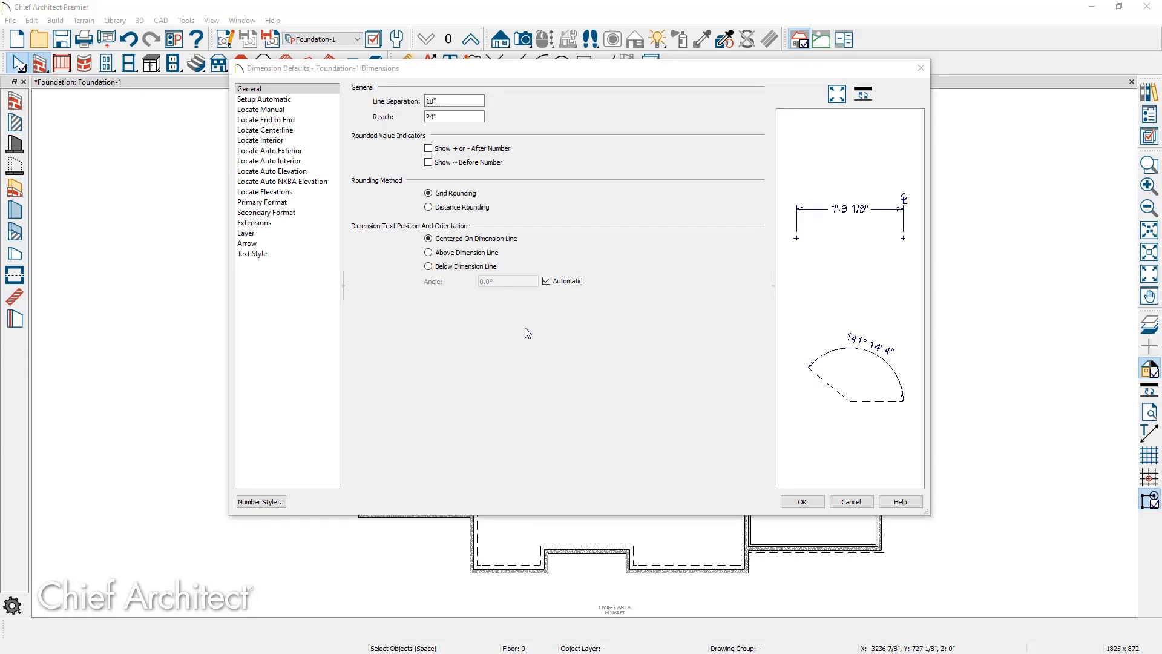
- Review the manual locate settings of the Foundation-1 dimension defaults and assign them to the "Dimensions, Foundation" layer
left_click(299, 110)
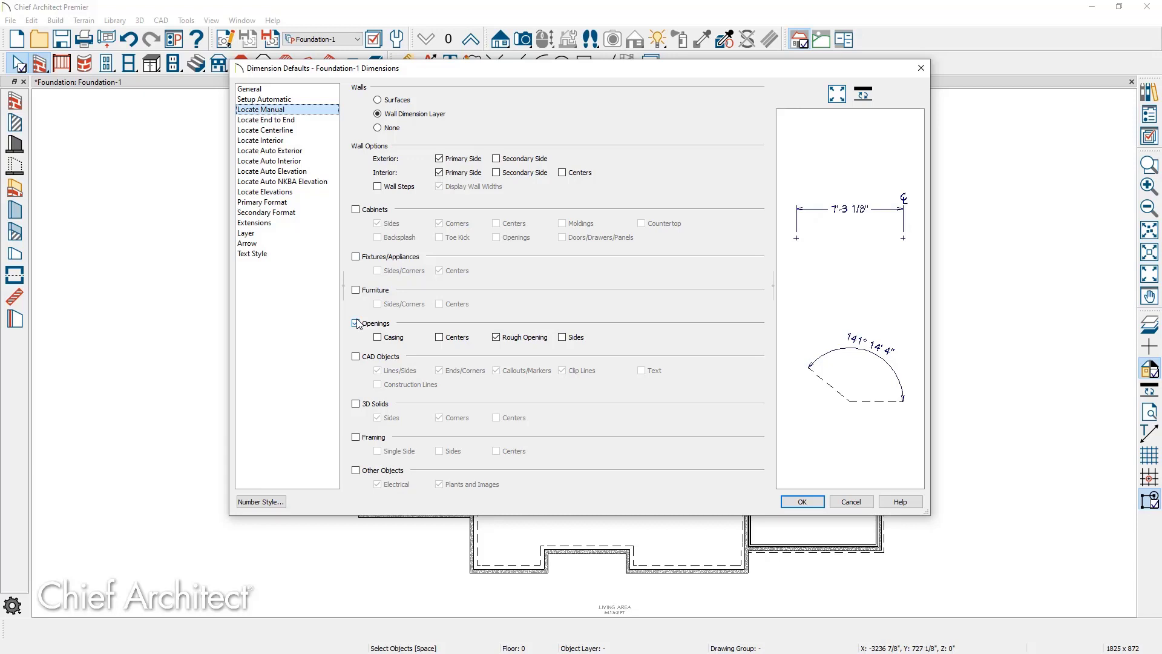
left_click(268, 234)
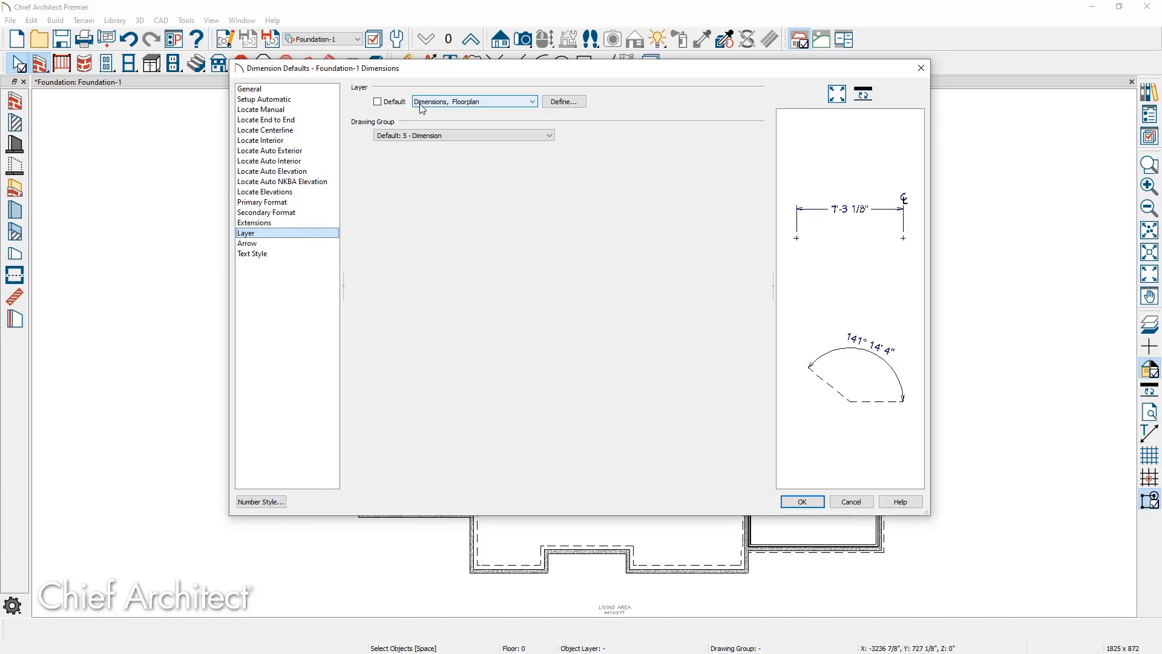
left_click(535, 103)
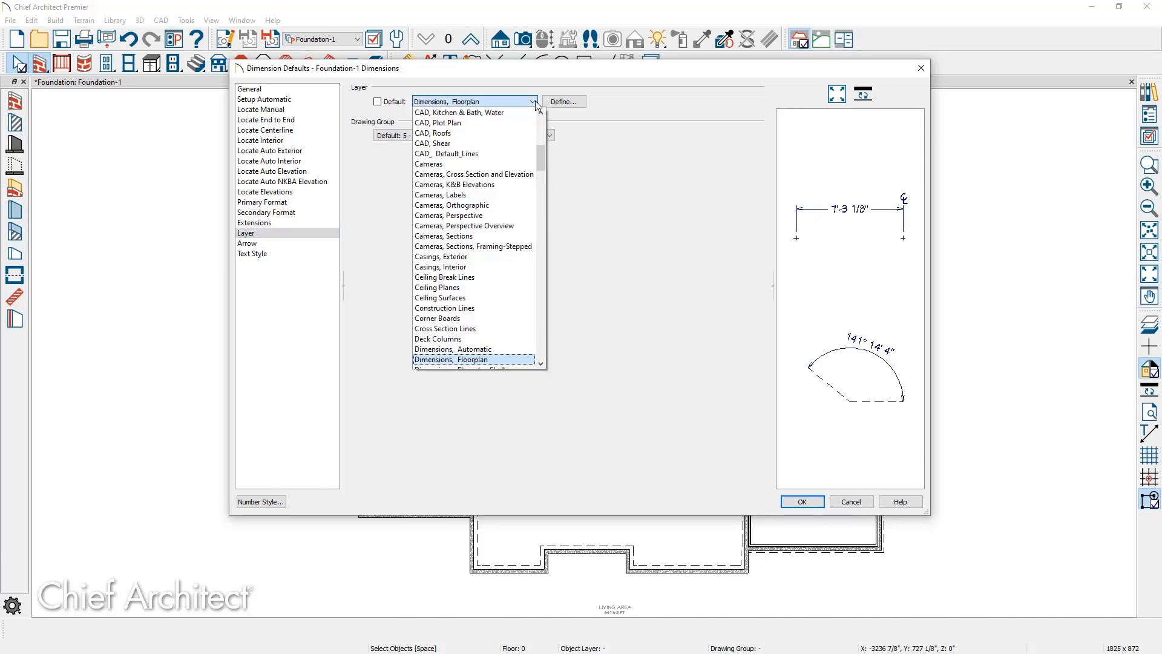
key("Down")
key("Down")
key("Down")
key("Up")
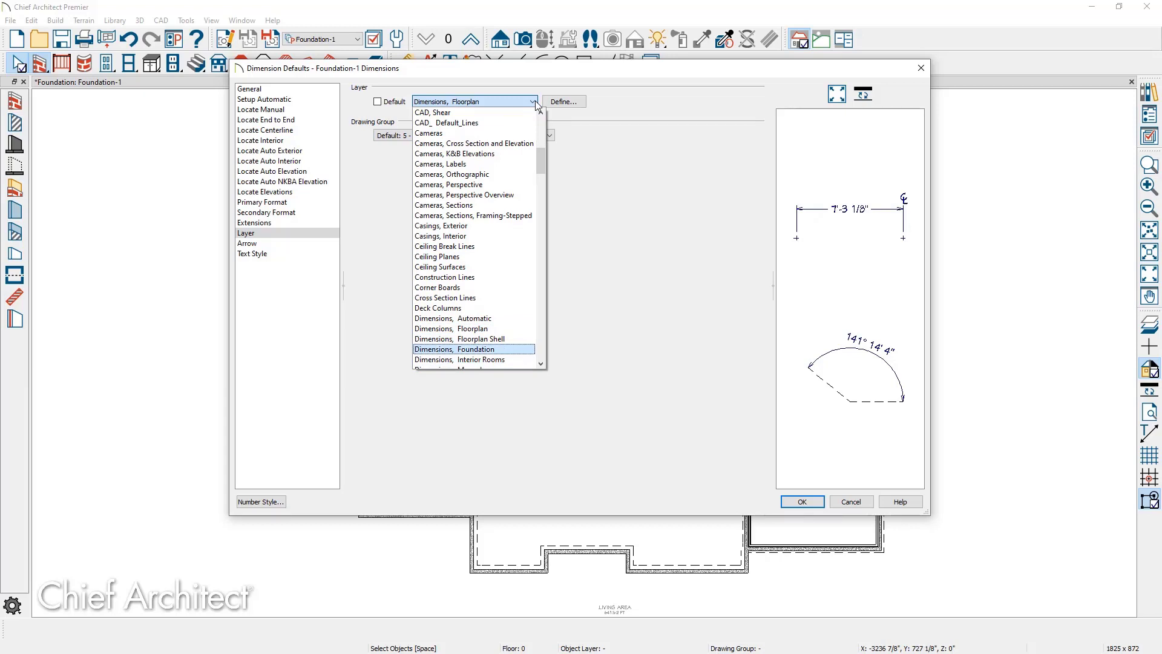
key("Return")
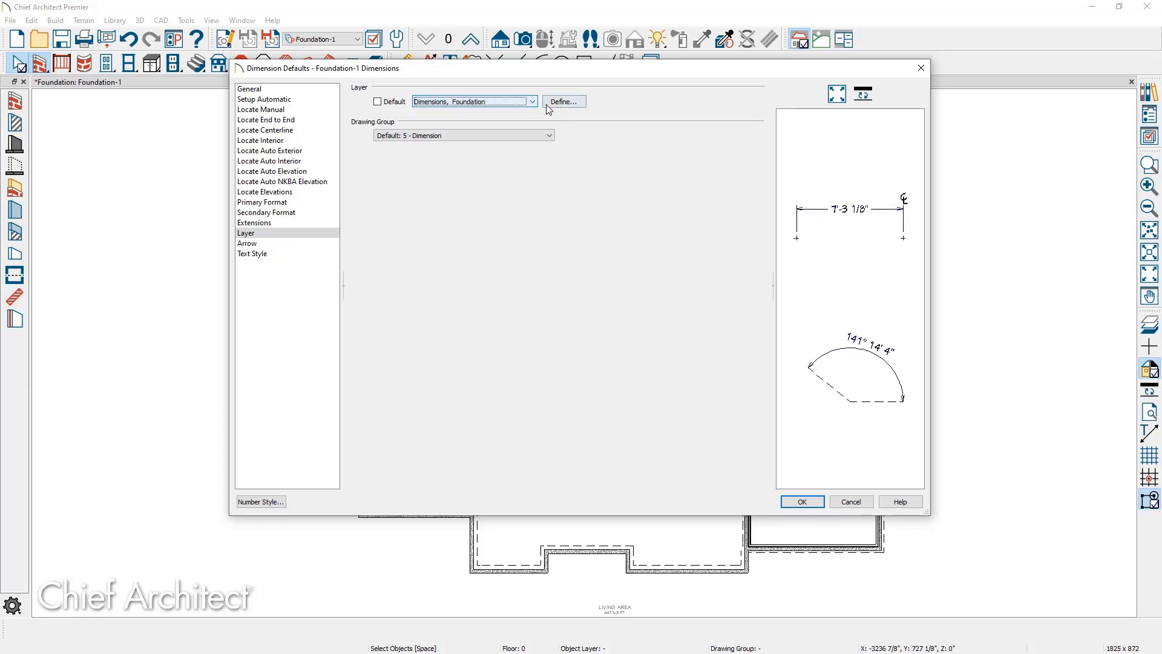
left_click(552, 105)
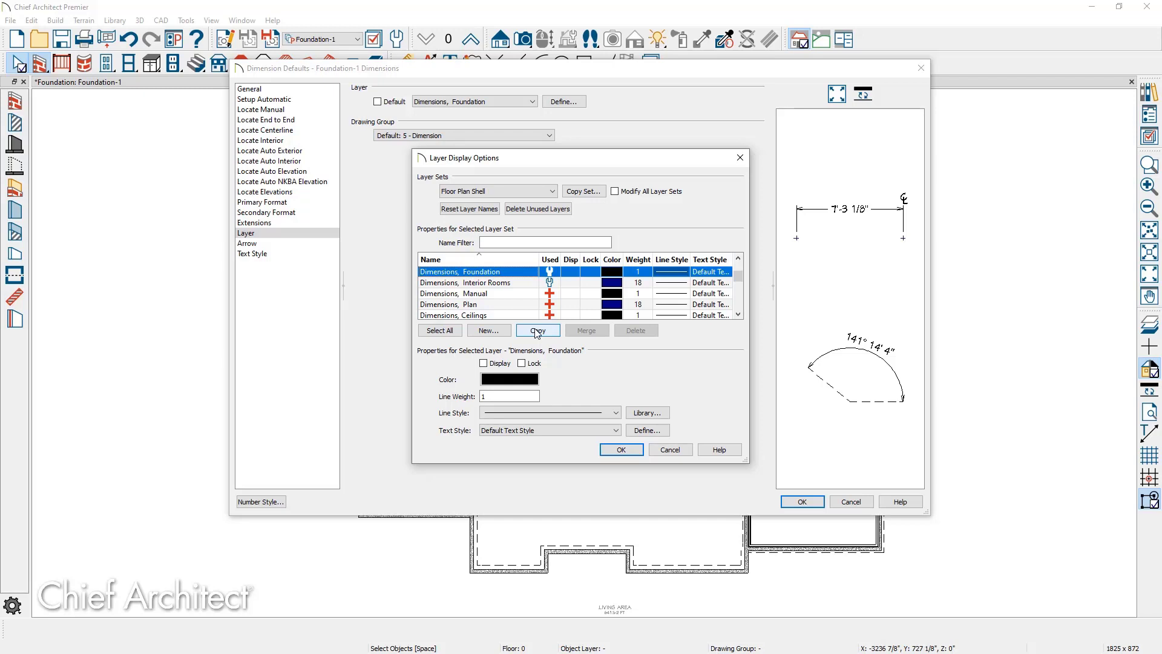
left_click(618, 450)
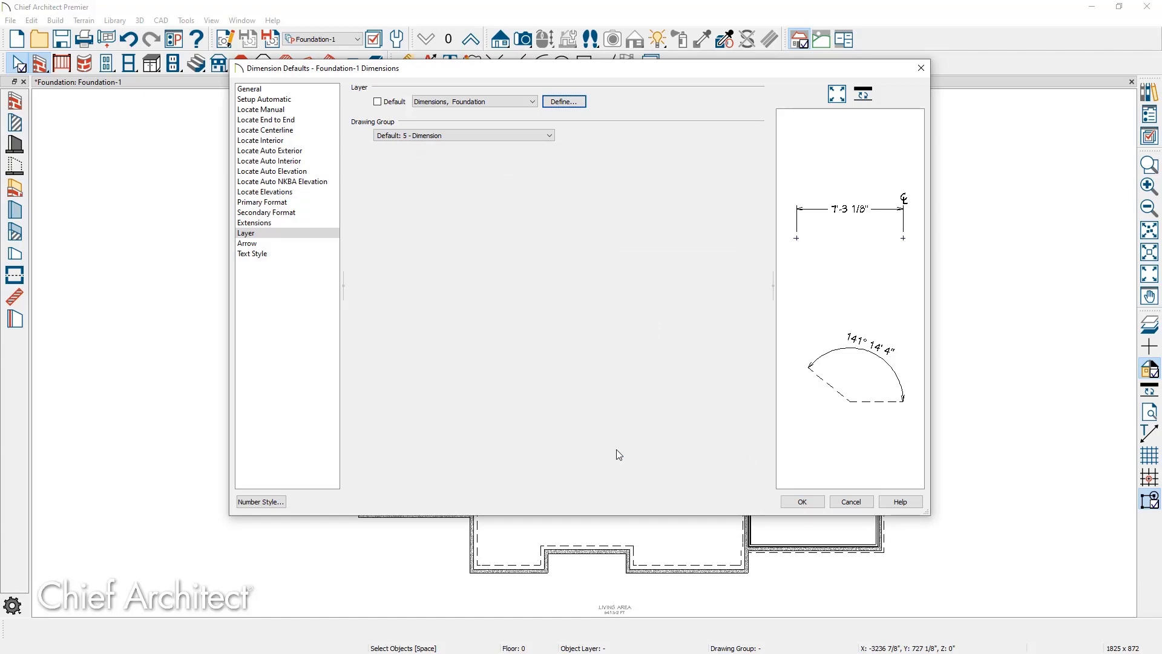
left_click(799, 502)
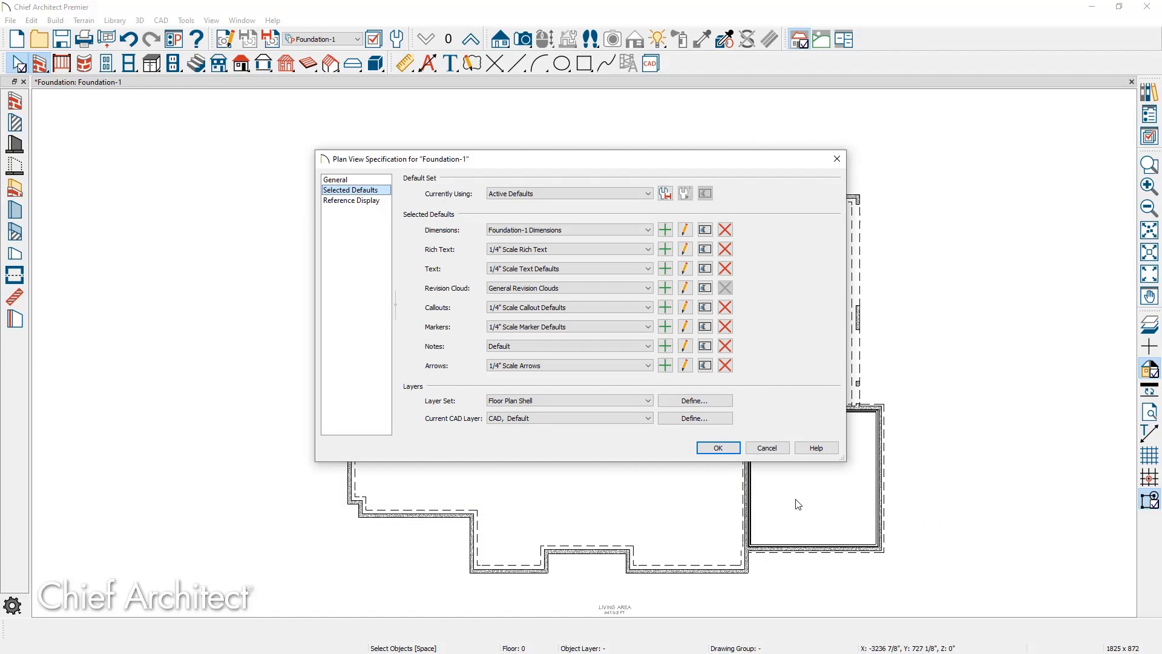
- Create a copy of the 1/4" Scale Rich Text default named Foundation-1 Rich Text
left_click(663, 250)
left_click(610, 307)
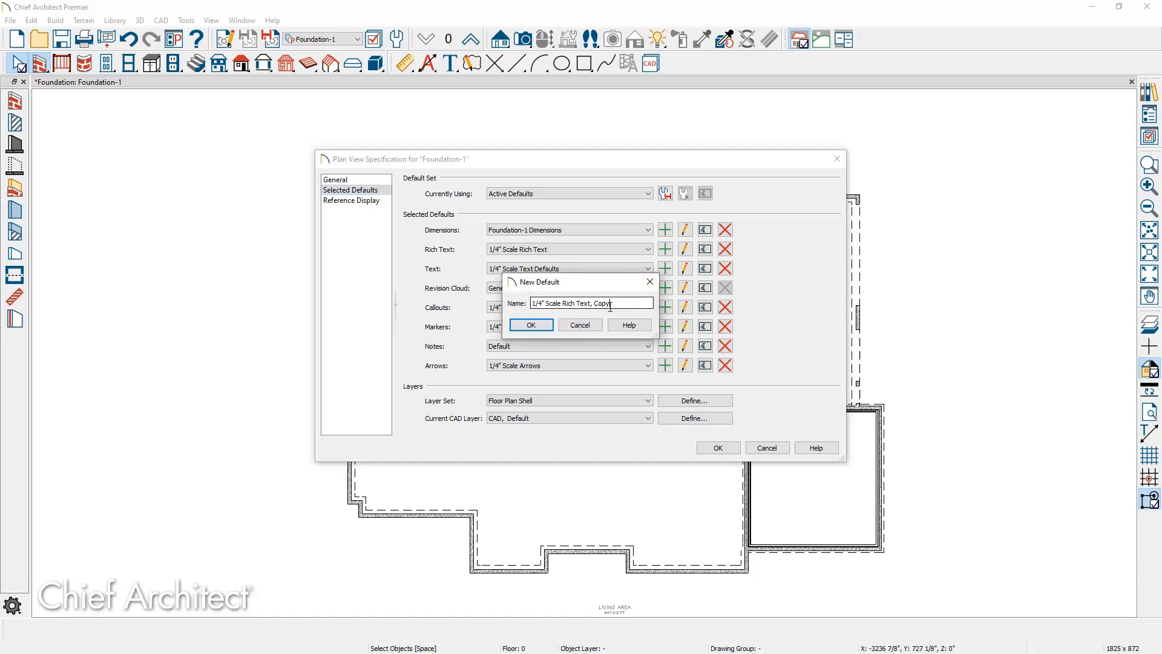
key("BackSpace")
key("BackSpace")
key("BackSpace")
key("BackSpace")
key("BackSpace")
key("BackSpace")
key("Home")
key("Delete")
key("Delete")
type("Foundation")
type("-1/")
key("Delete")
key("Delete")
key("Delete")
key("Delete")
key("Delete")
key("Delete")
key("Delete")
key("Delete")
key("Delete")
left_click(530, 325)
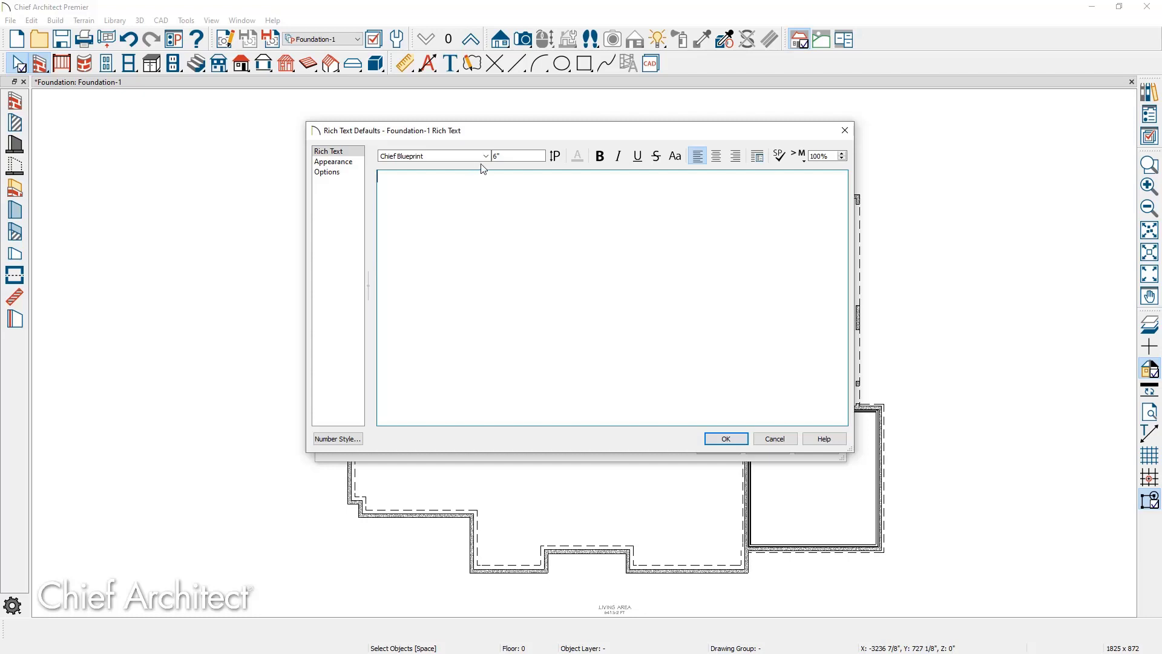
- Assign the Foundation-1 rich text defaults to the "Text, Foundation" layer
left_click(349, 162)
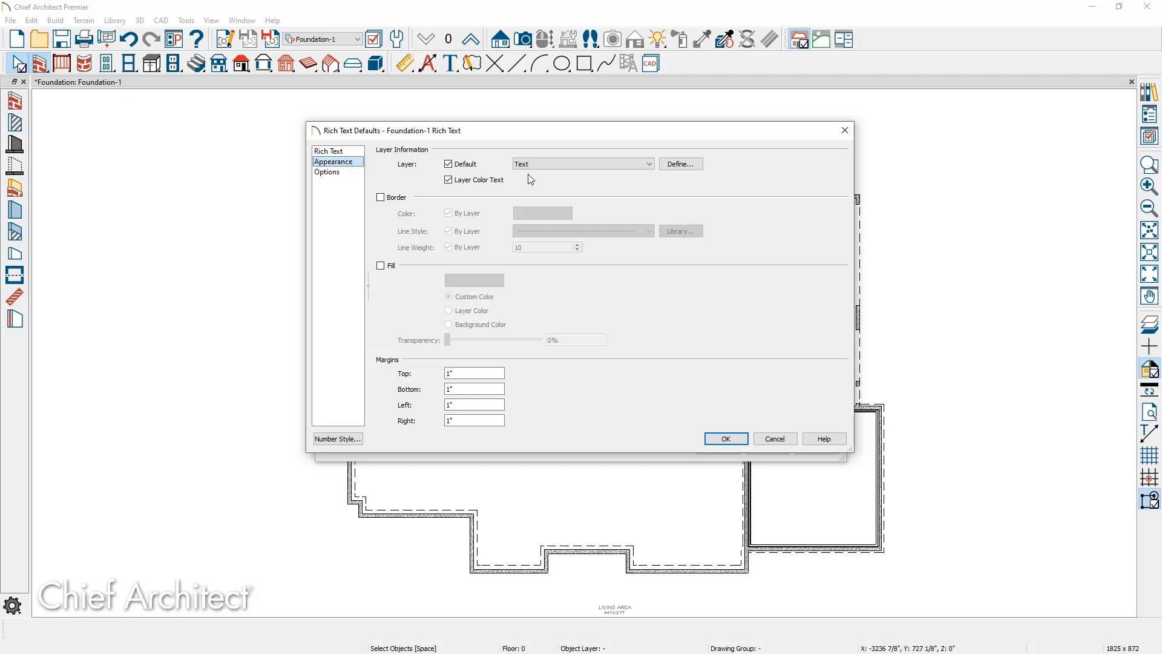
left_click(649, 164)
key("Down")
key("Down")
key("Down")
key("Down")
key("Down")
key("Down")
key("Down")
key("Down")
key("Down")
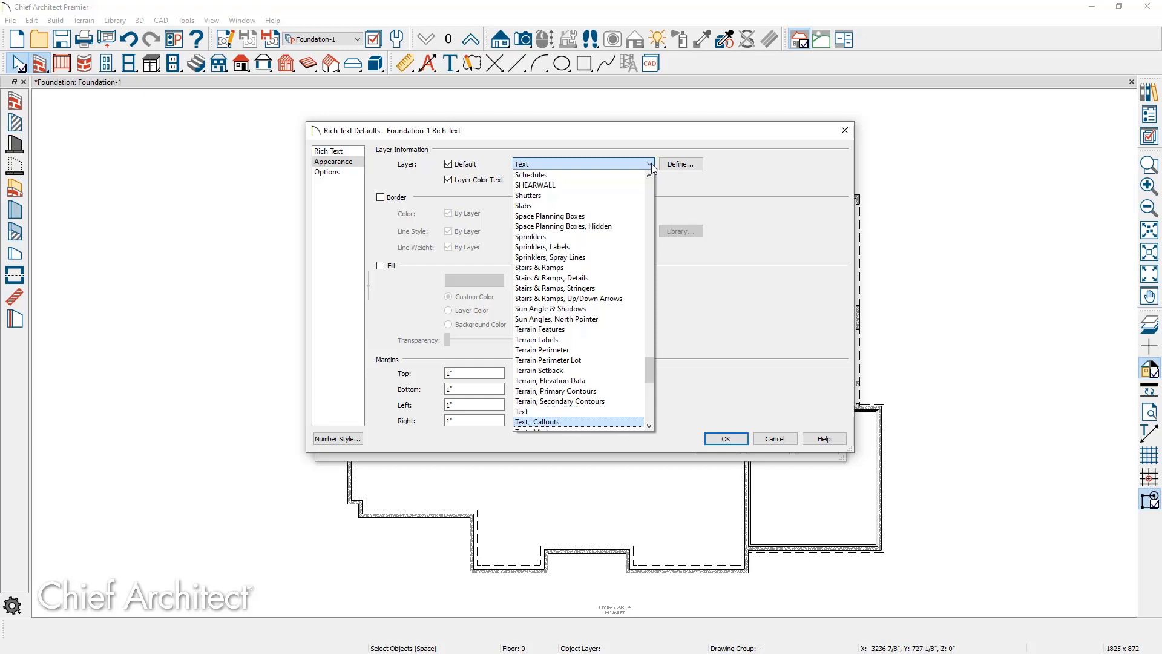
key("Up")
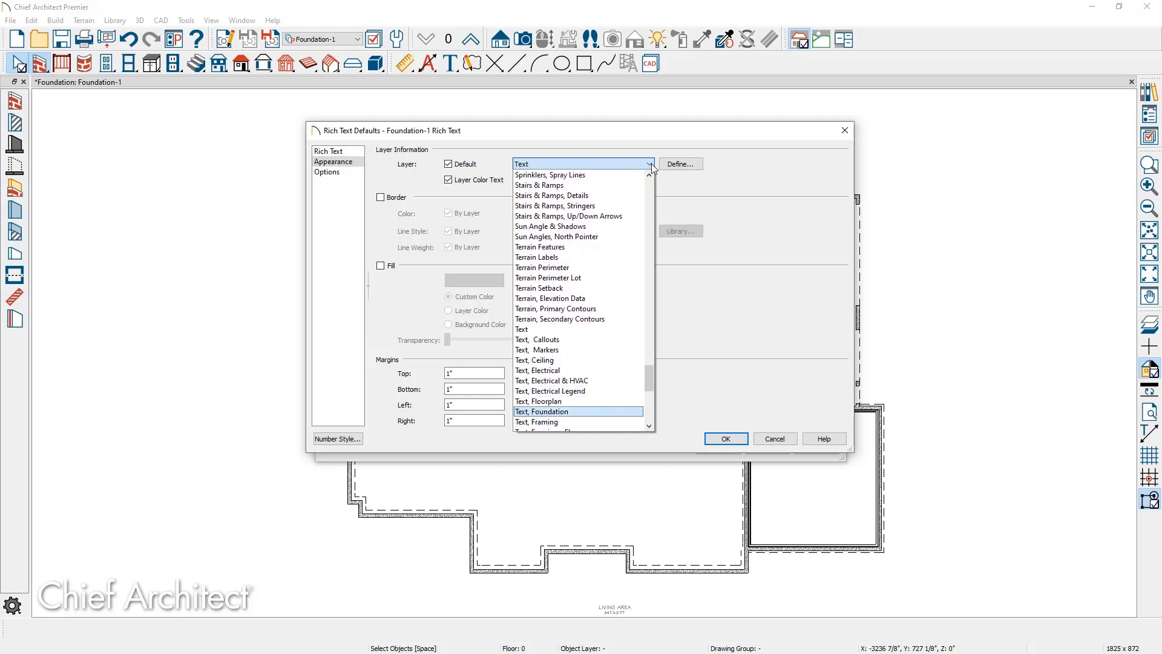
key("Return")
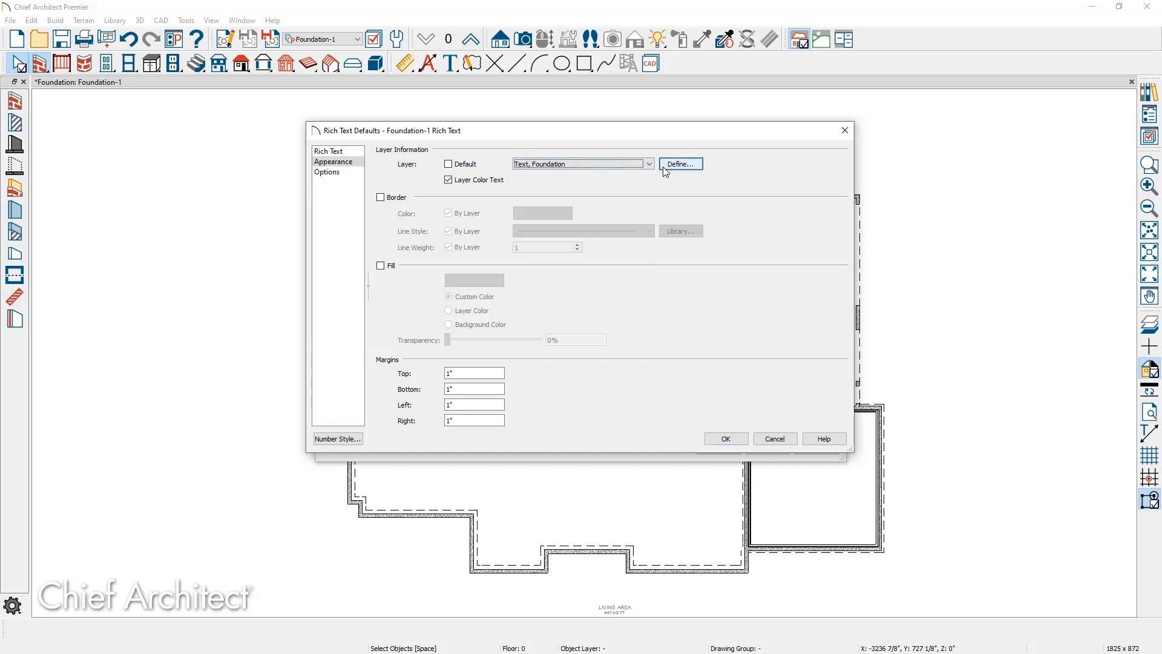
left_click(664, 167)
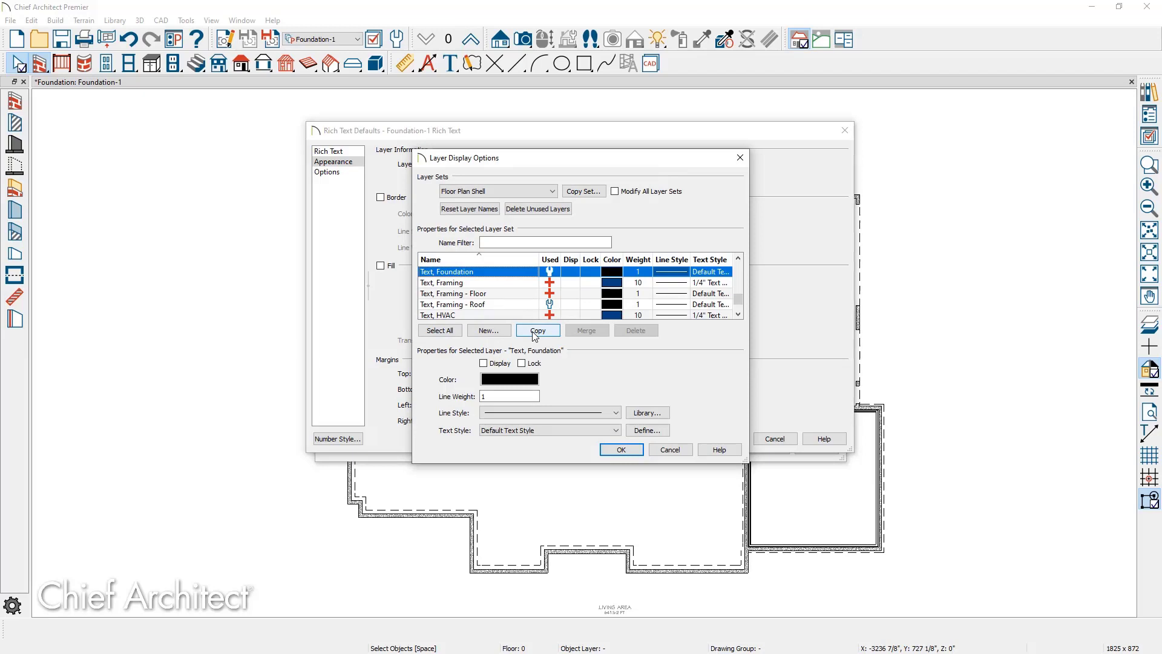
left_click(670, 449)
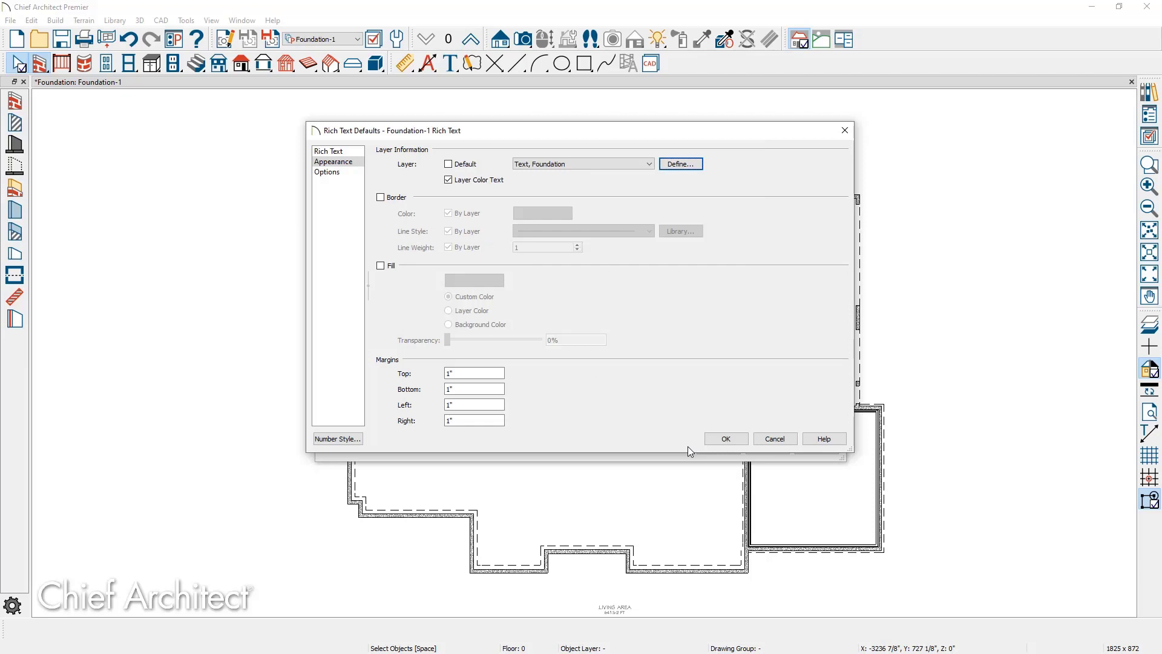
left_click(723, 439)
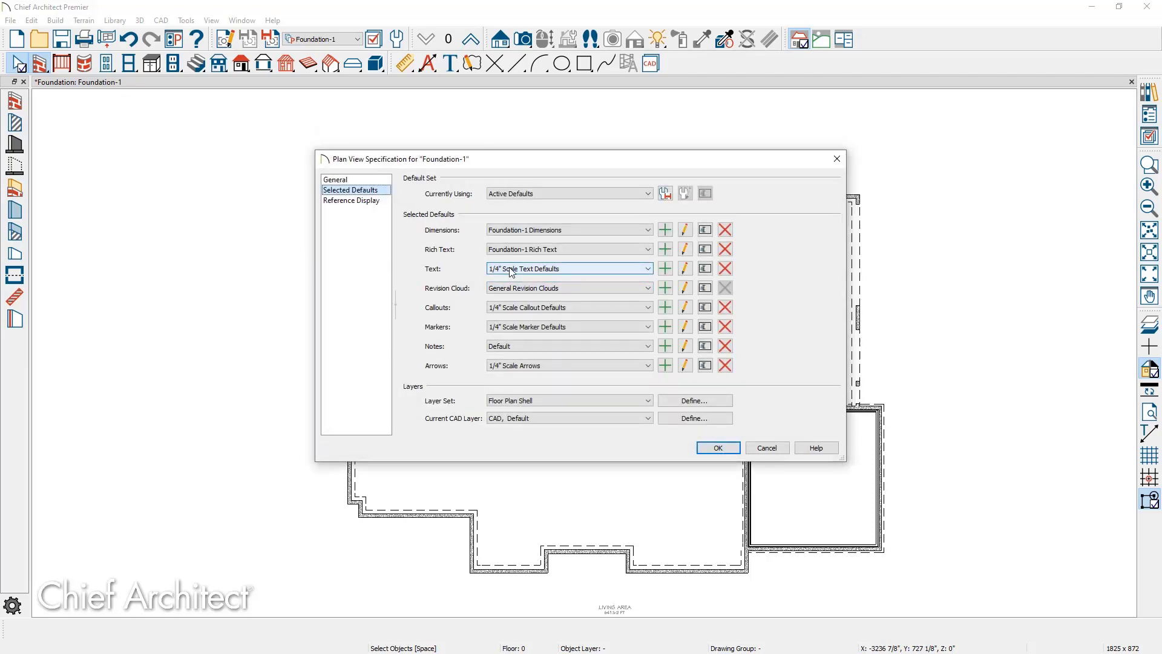
- Create a copy of the 1/4" Scale Text Defaults named Foundation-1 Text
left_click(668, 272)
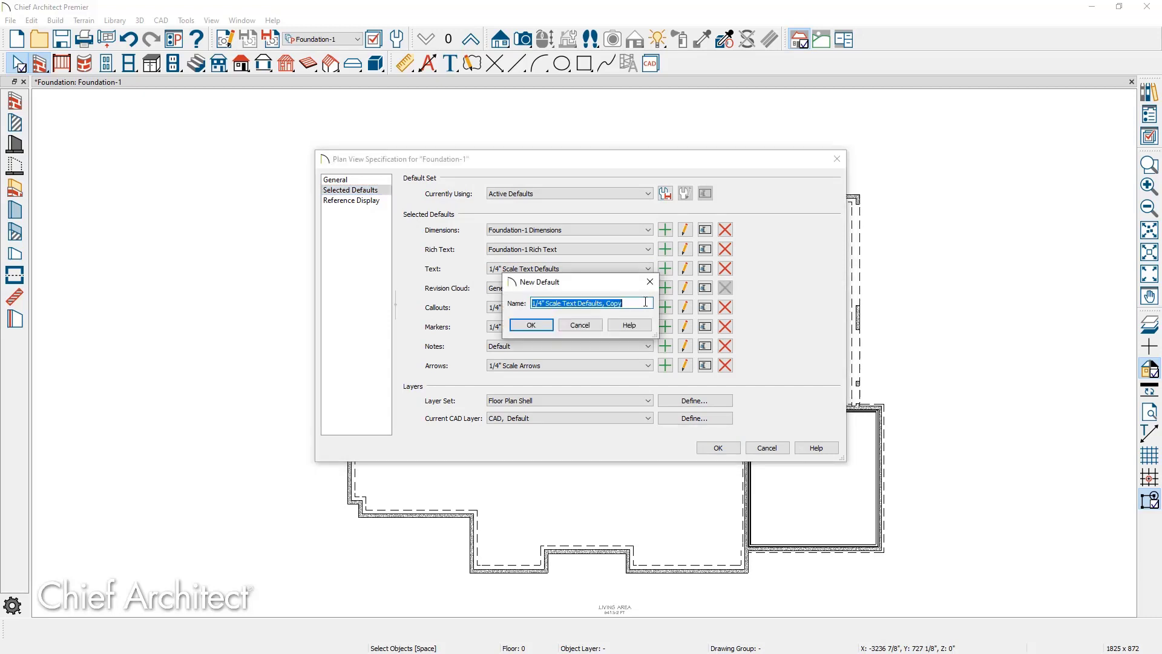
left_click(636, 308)
key("BackSpace")
key("BackSpace")
key("BackSpace")
key("BackSpace")
key("BackSpace")
key("BackSpace")
key("BackSpace")
key("BackSpace")
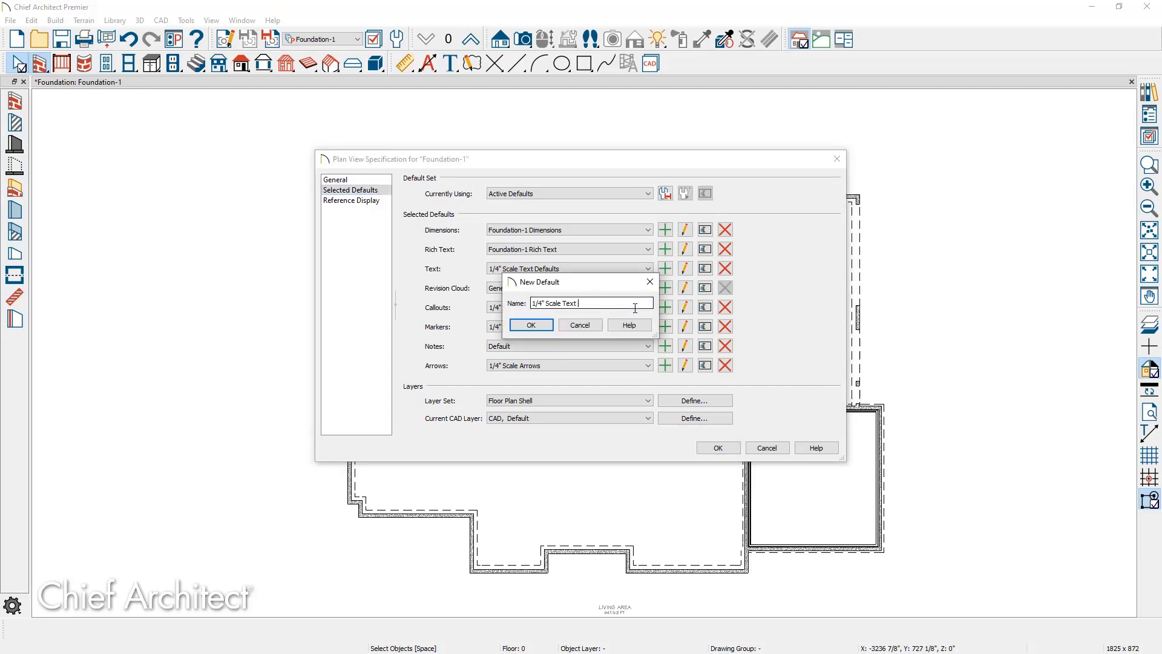
key("BackSpace")
key("BackSpace")
key("BackSpace")
key("BackSpace")
key("BackSpace")
key("BackSpace")
key("BackSpace")
key("BackSpace")
key("BackSpace")
key("BackSpace")
key("BackSpace")
type("Foundaiton")
key("BackSpace")
key("BackSpace")
key("BackSpace")
key("BackSpace")
type("tion-1")
left_click(539, 325)
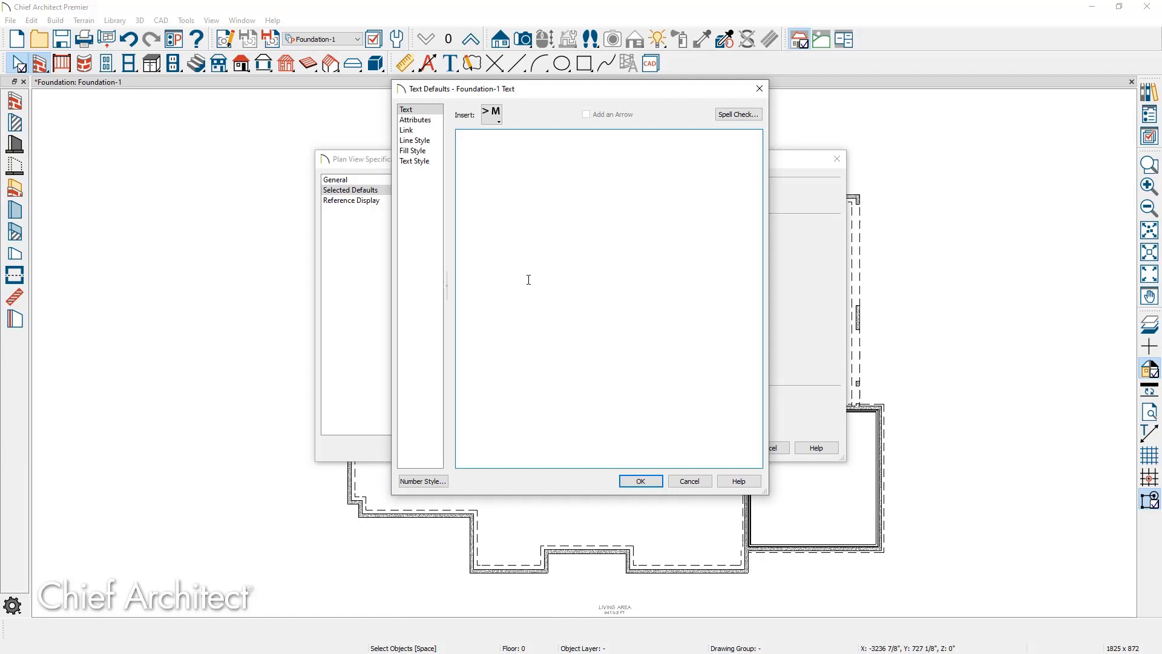
- Assign the Foundation-1 plain text defaults to the "Text, Foundation" layer in their line style settings
left_click(424, 141)
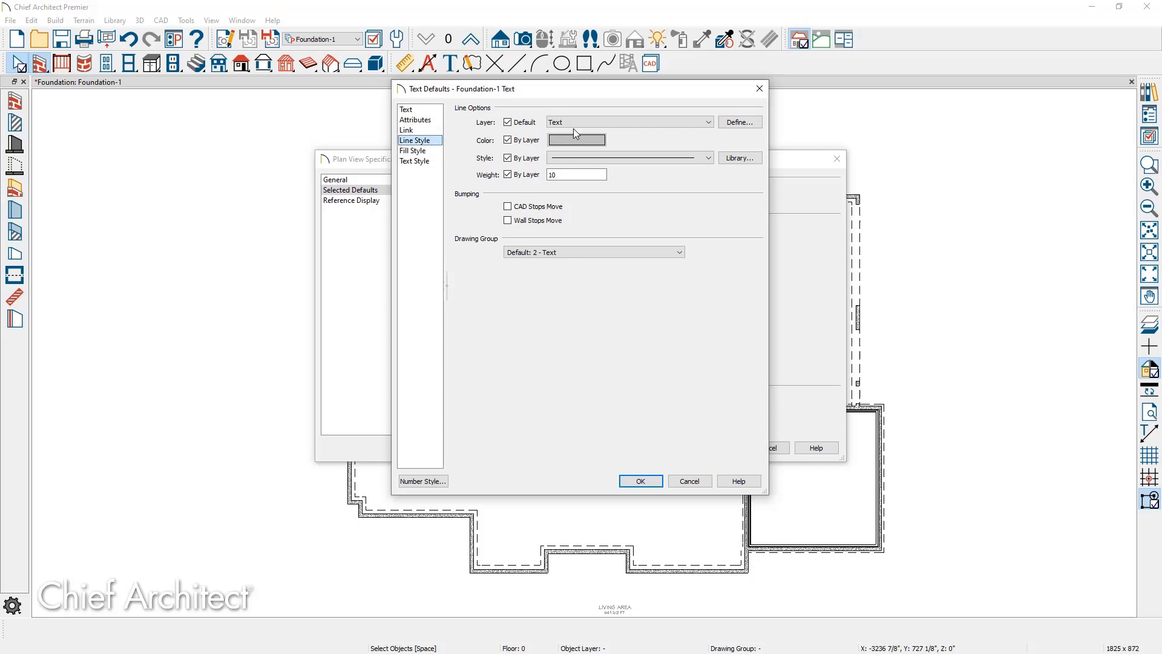
left_click(708, 122)
key("Down")
key("Down")
key("Down")
key("Down")
key("Down")
key("Down")
key("Down")
key("Down")
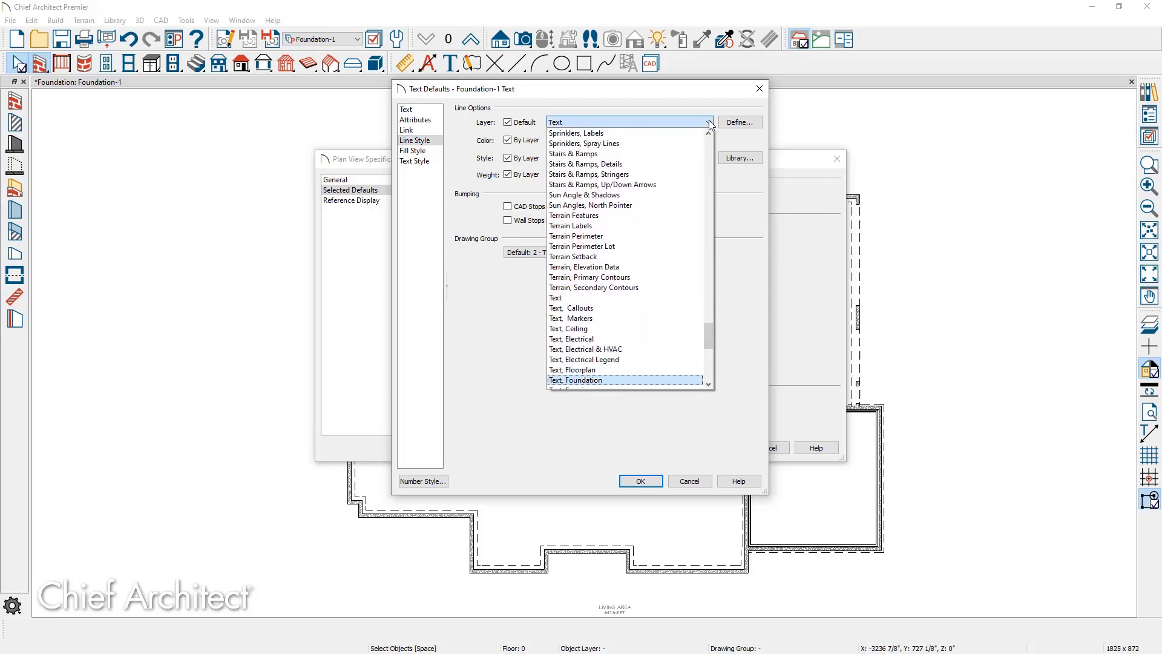
key("Return")
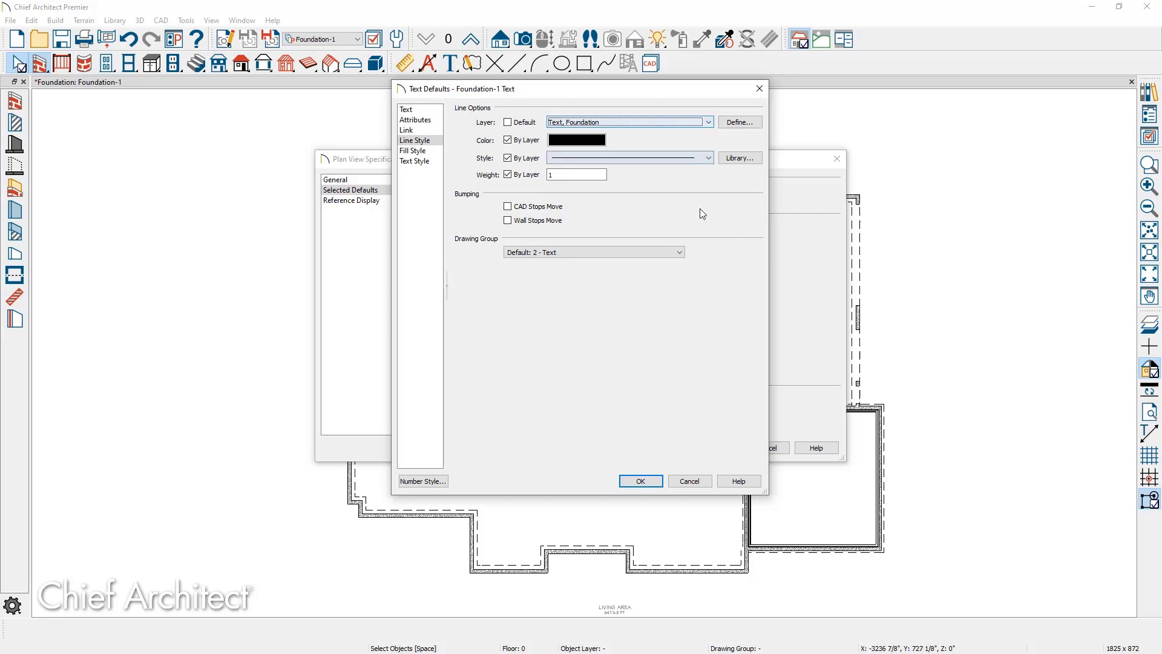
left_click(640, 481)
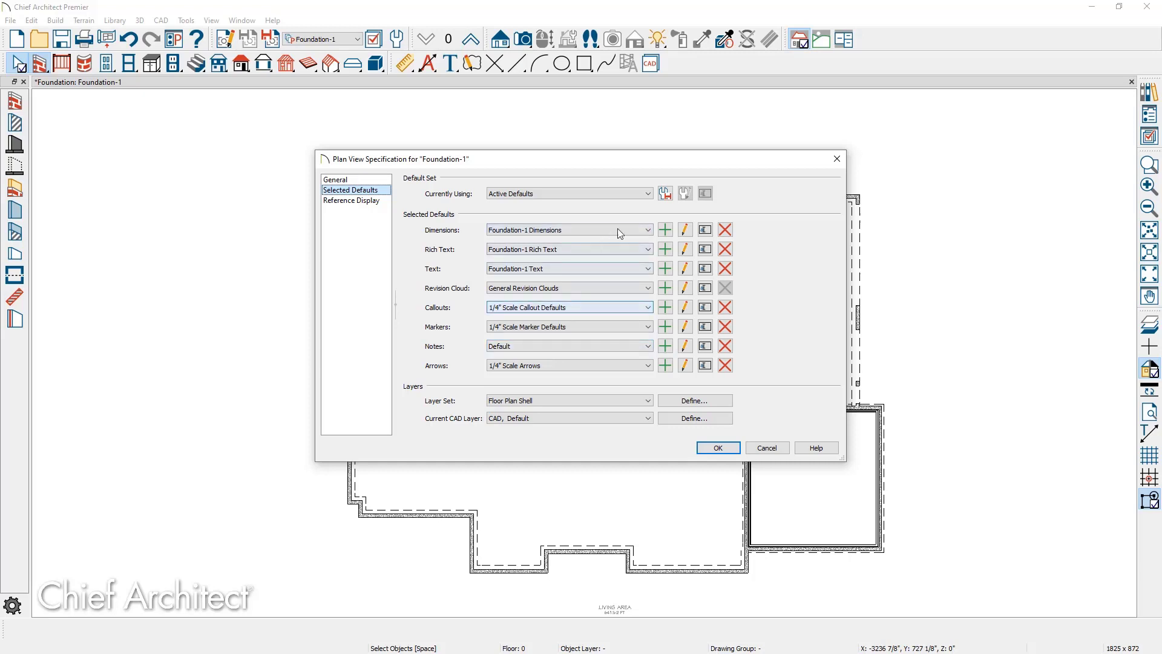
- Save the active annotation defaults of the Foundation-1 plan view as a new default set named Foundation
left_click(665, 194)
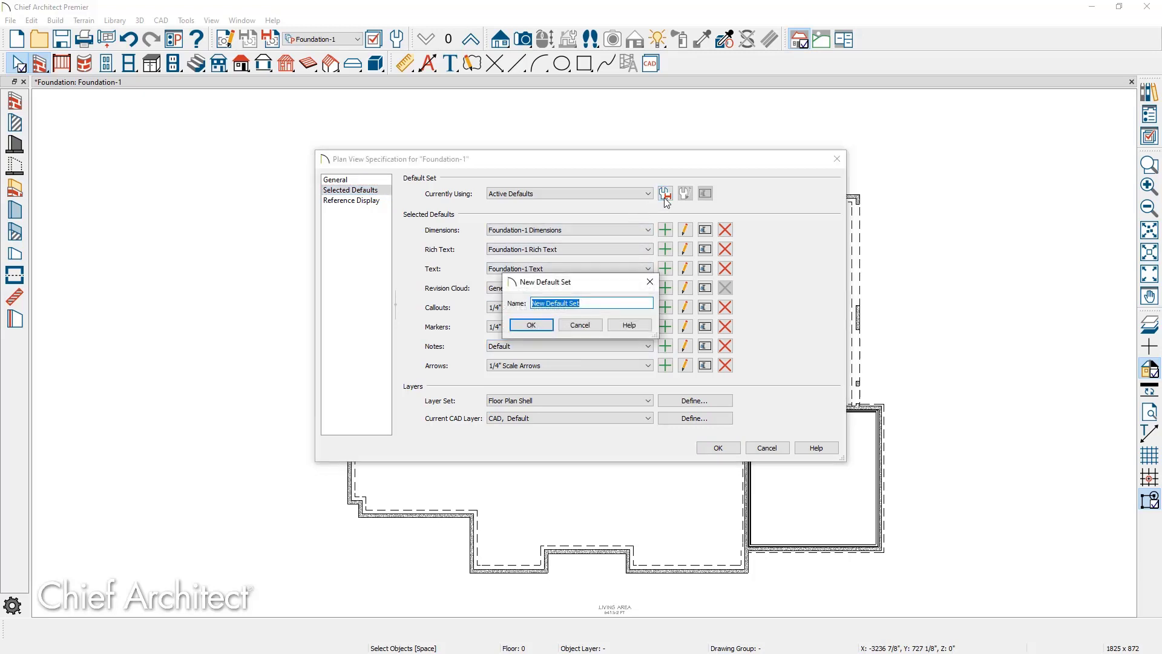
type("Foundation")
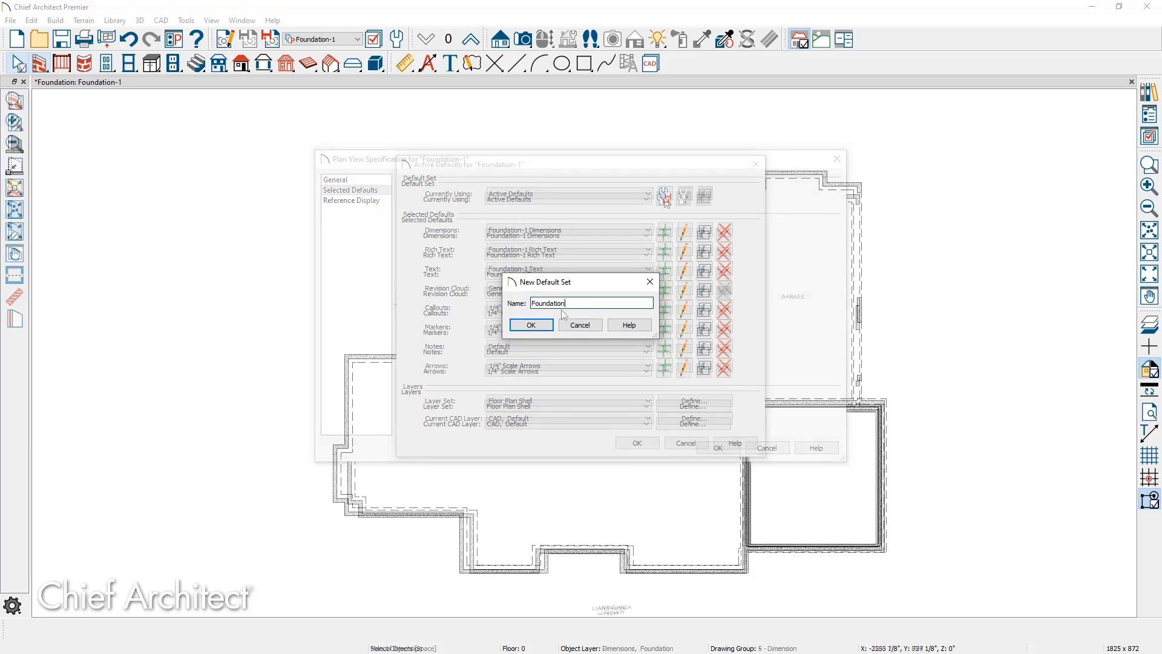
left_click(540, 329)
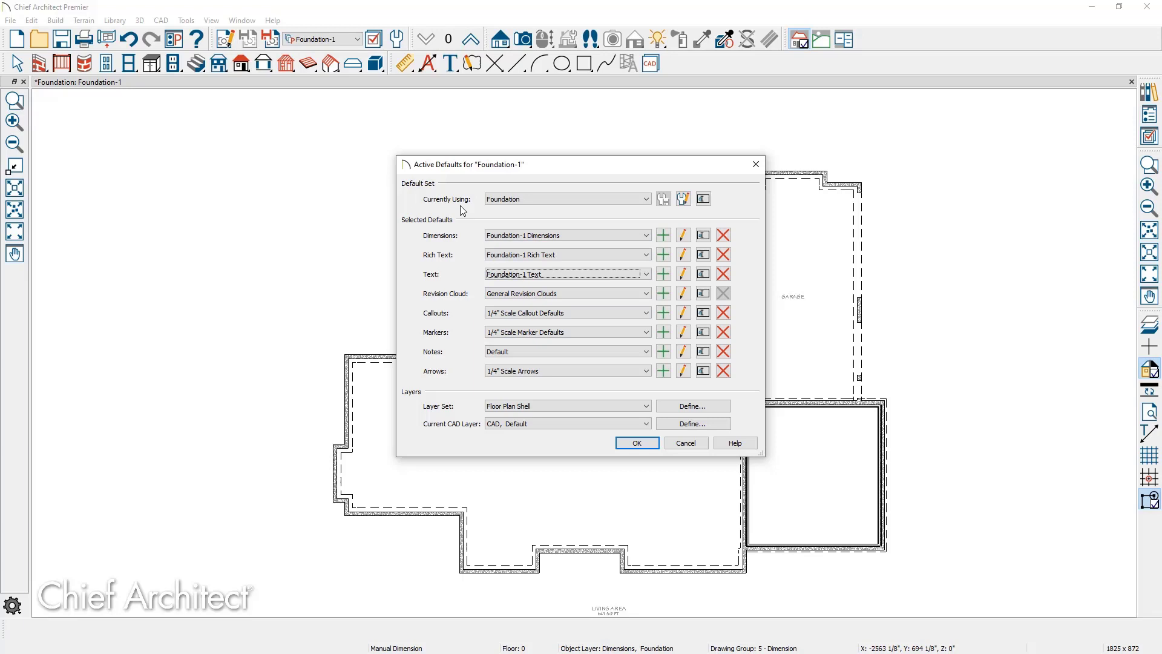
- Switch the active default set to Ceiling and back to Foundation
left_click(557, 199)
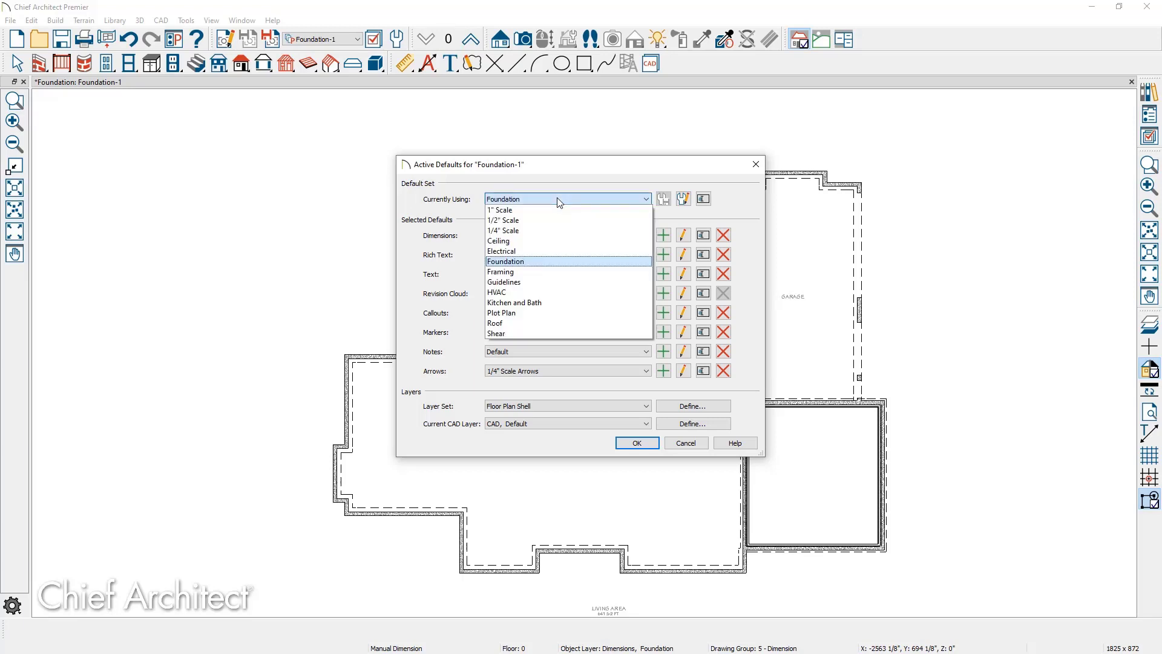
left_click(526, 239)
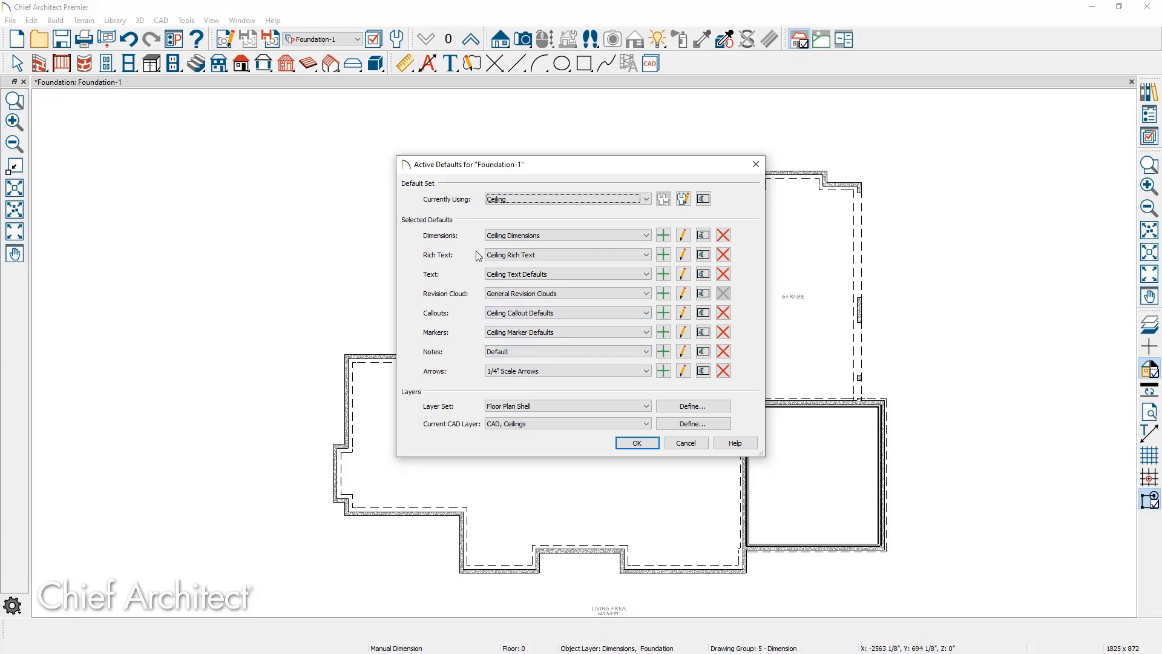
left_click(529, 200)
left_click(530, 261)
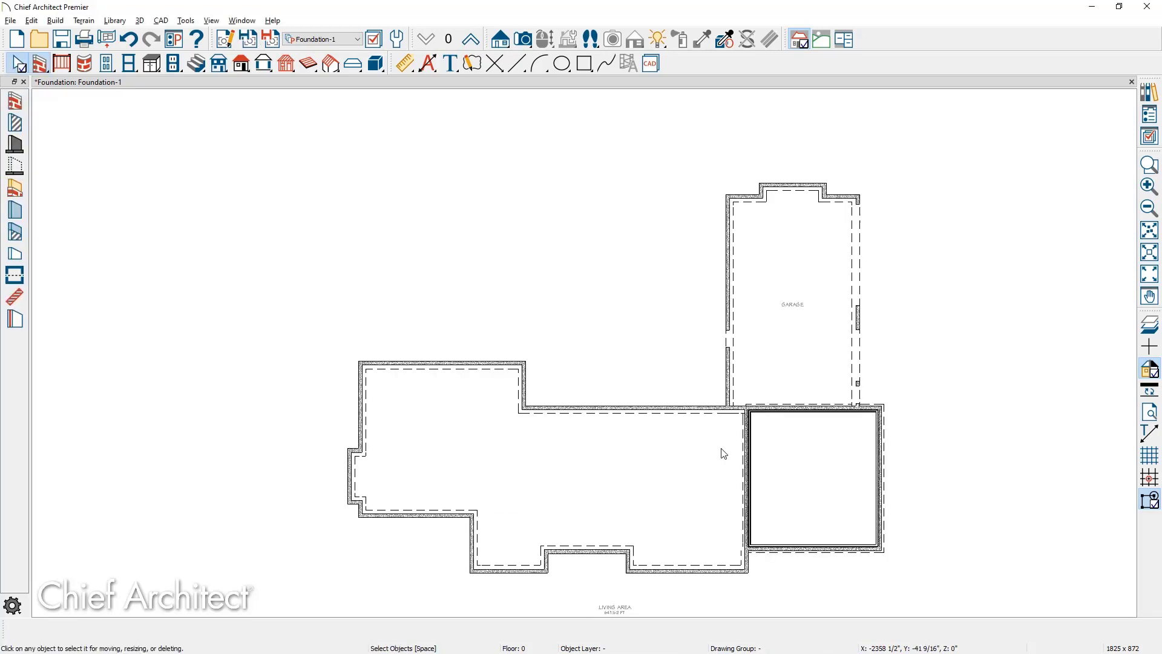
- Copy the Floor Plan Shell layer set as a new layer set named Foundaiton-1
left_click(1147, 138)
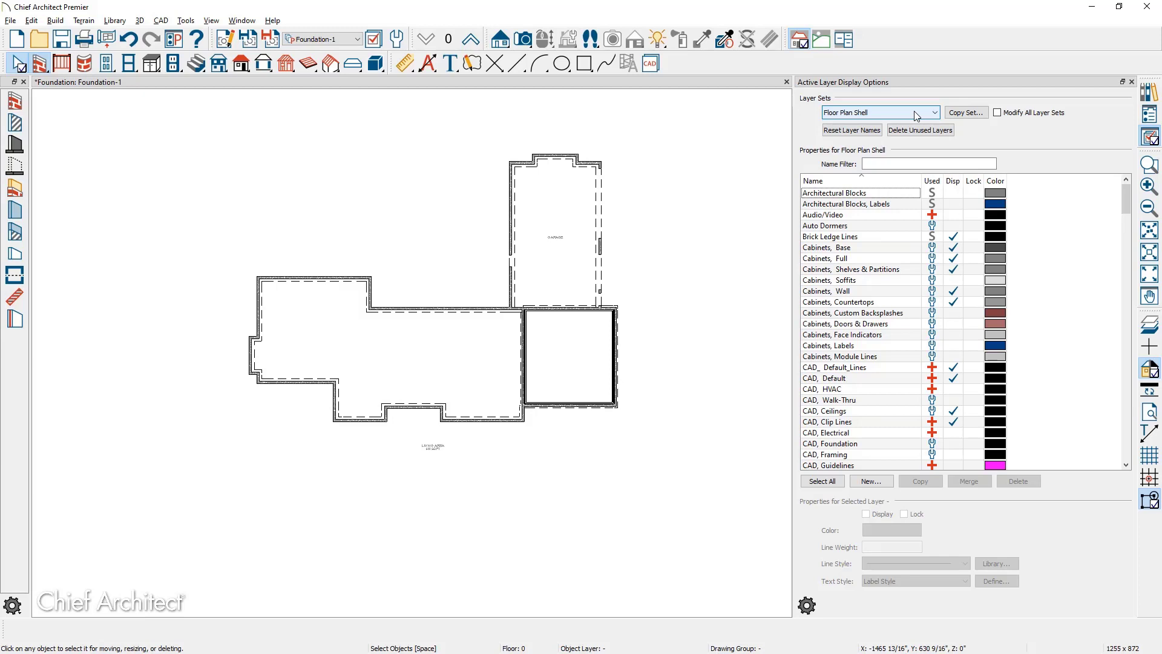
left_click(934, 113)
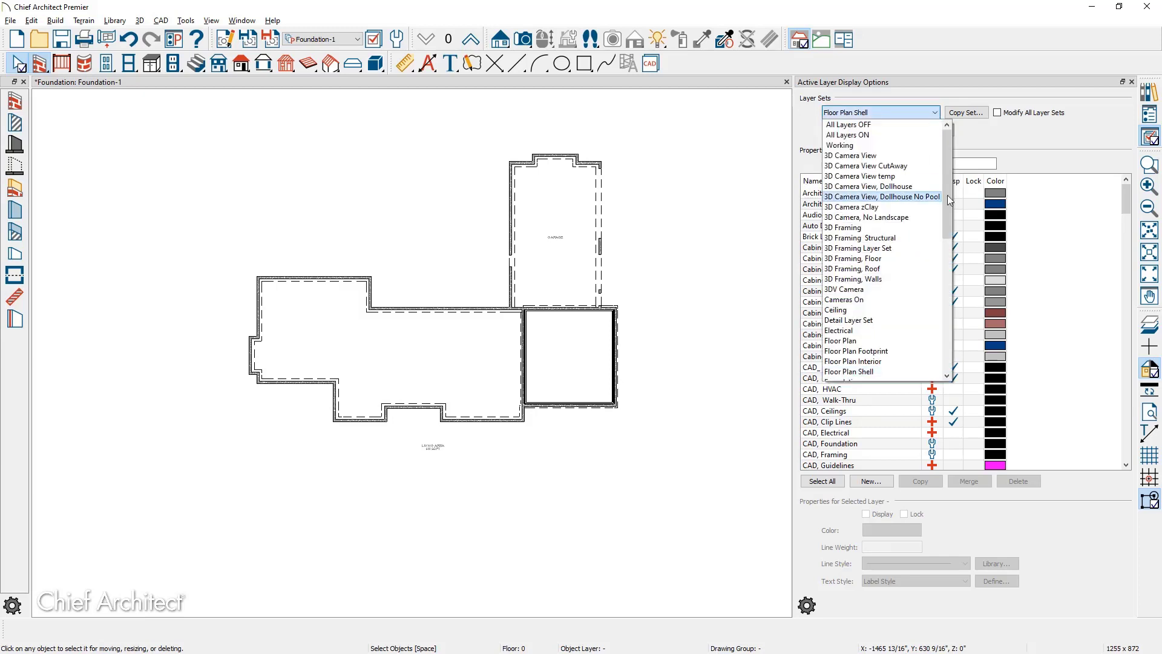
left_click_drag(951, 206, 952, 252)
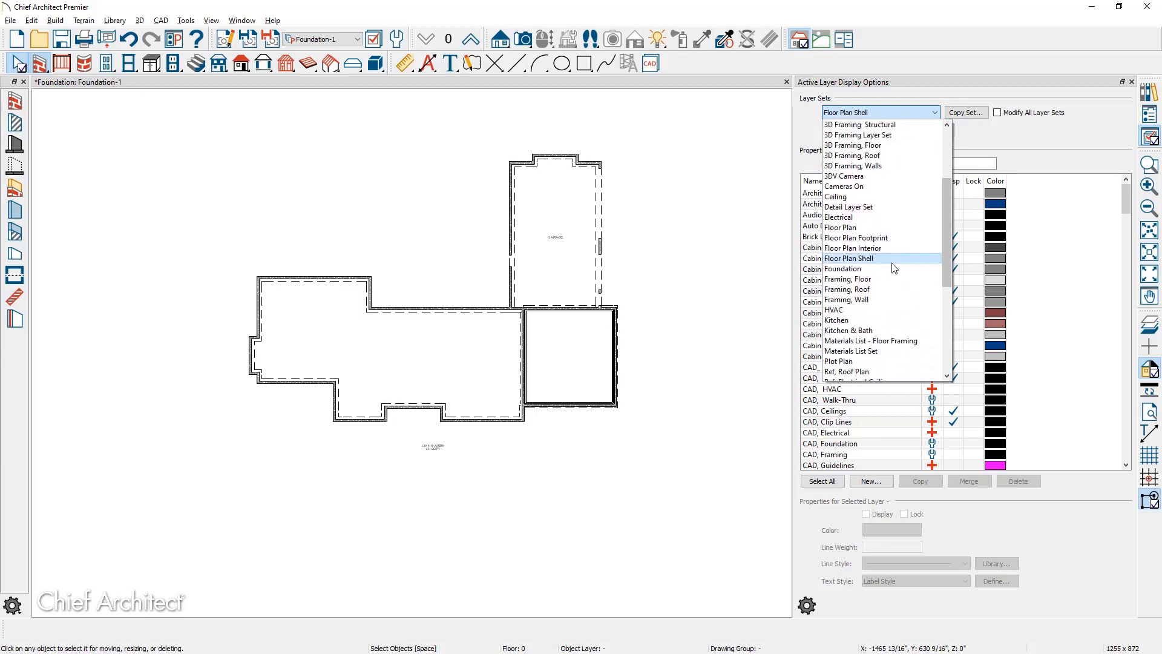
left_click(822, 112)
left_click(967, 113)
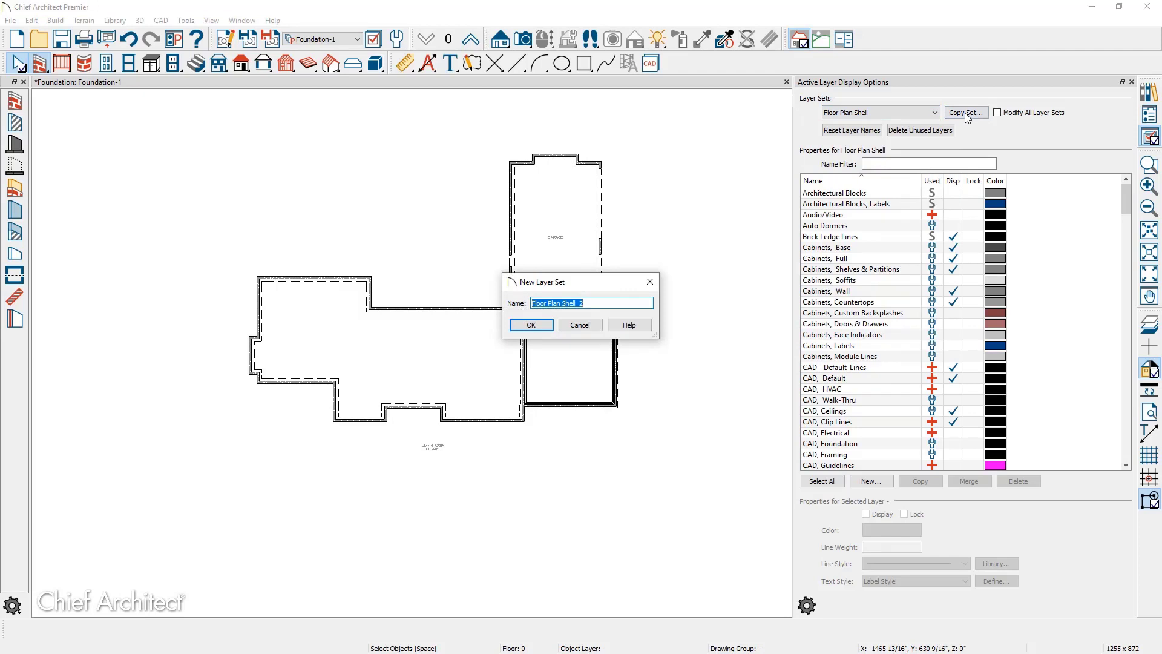
type("Foundaiton-1")
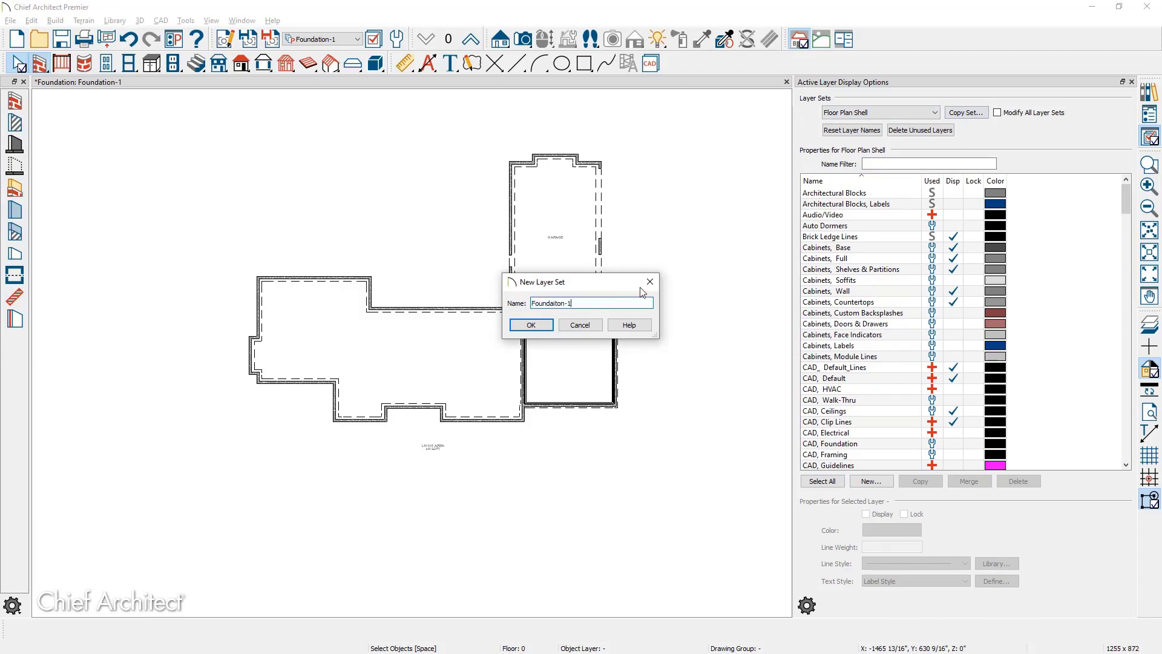
left_click(548, 327)
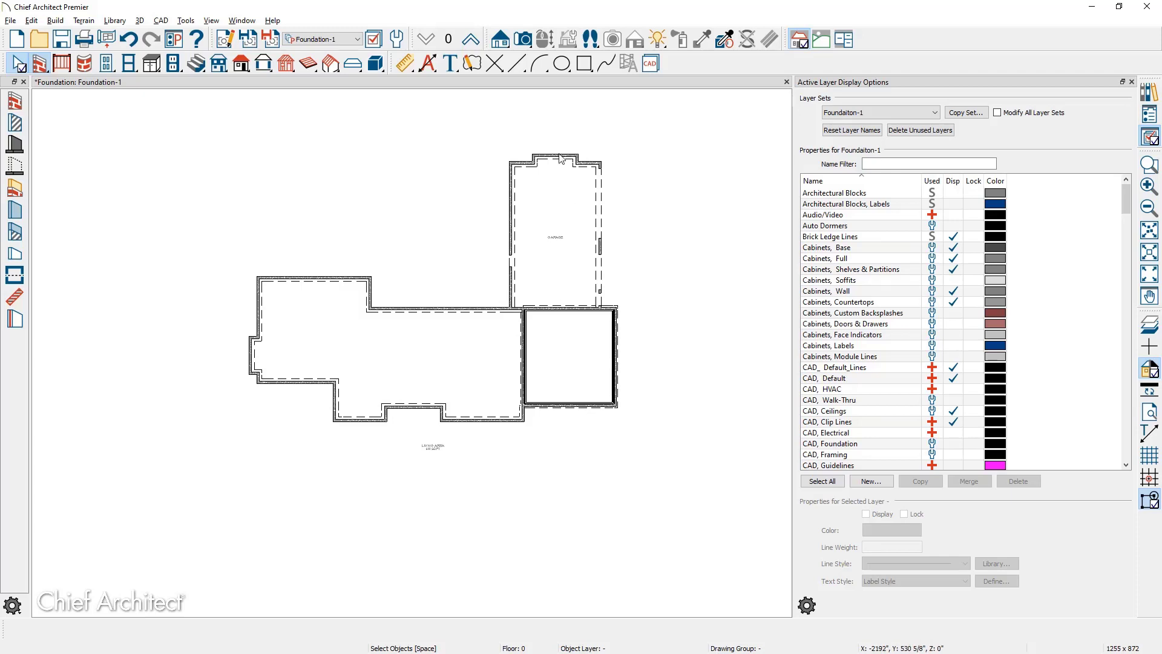
- Add automatic exterior dimensions to the foundation plan, turning on display of the "Dimensions, Foundation" layer
left_click(426, 66)
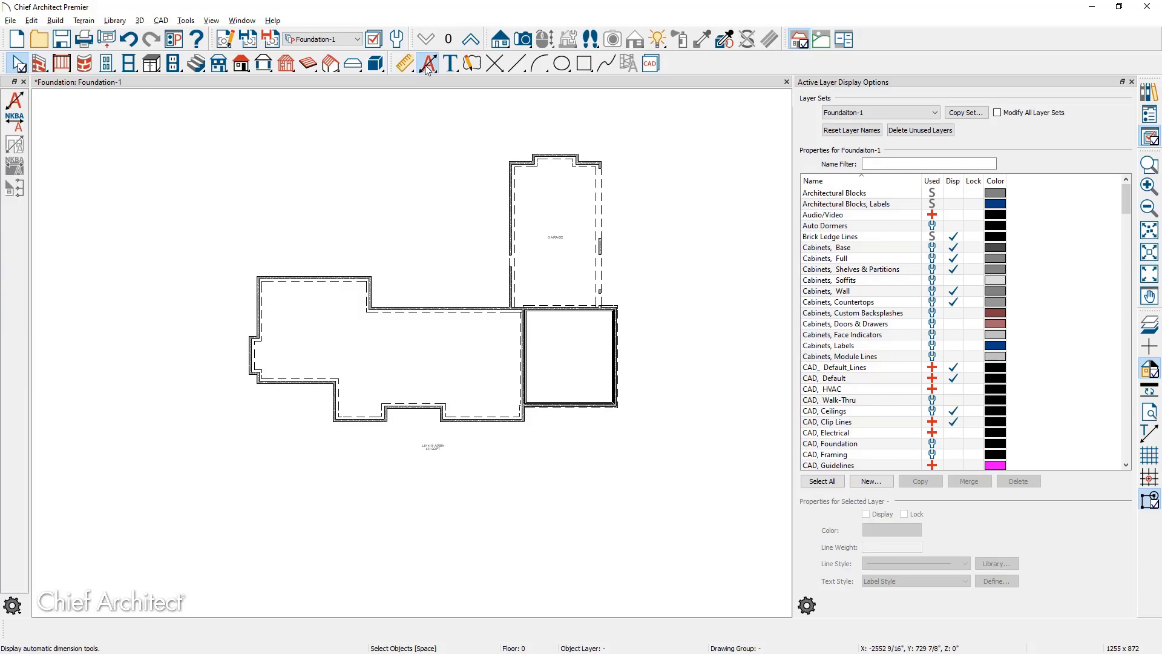
left_click(18, 104)
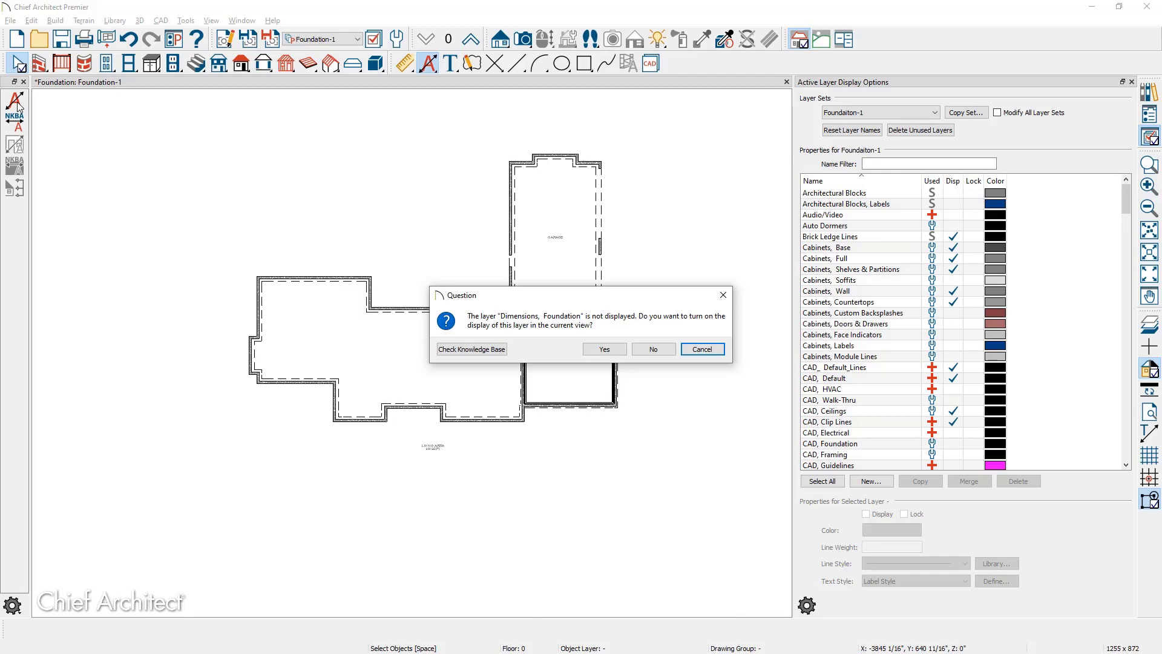
left_click(607, 349)
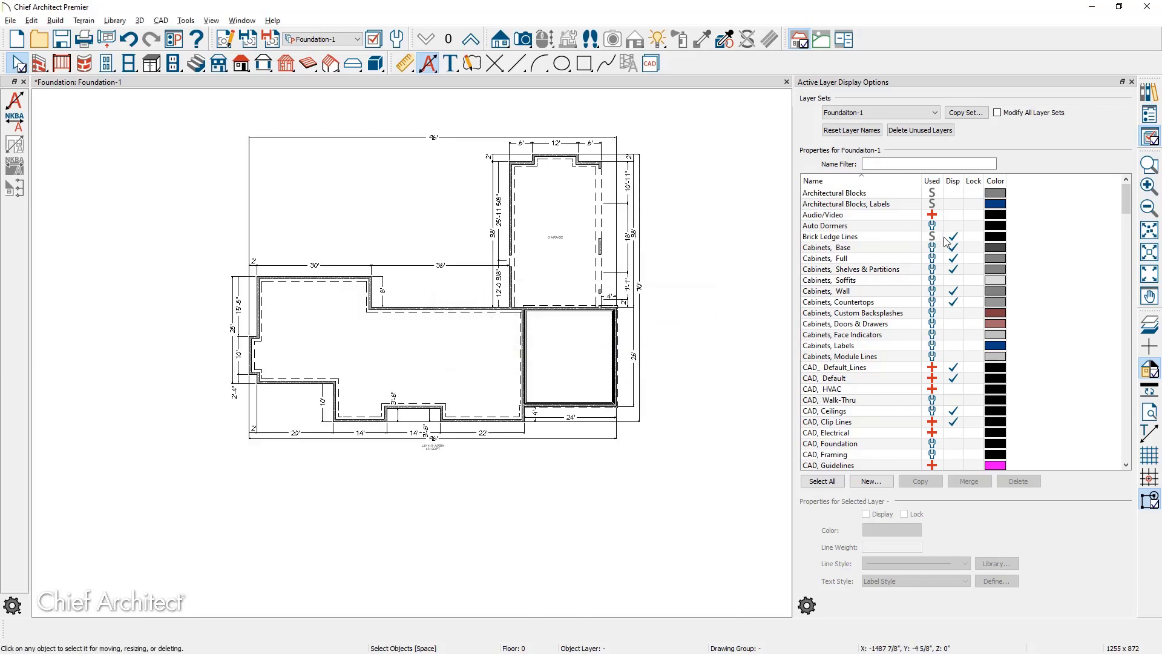
- Turn off display of the "Dimensions, Floorplan Shell" layer and save the Foundation-1 plan view
scroll(934, 261, "down", 4)
scroll(935, 262, "down", 9)
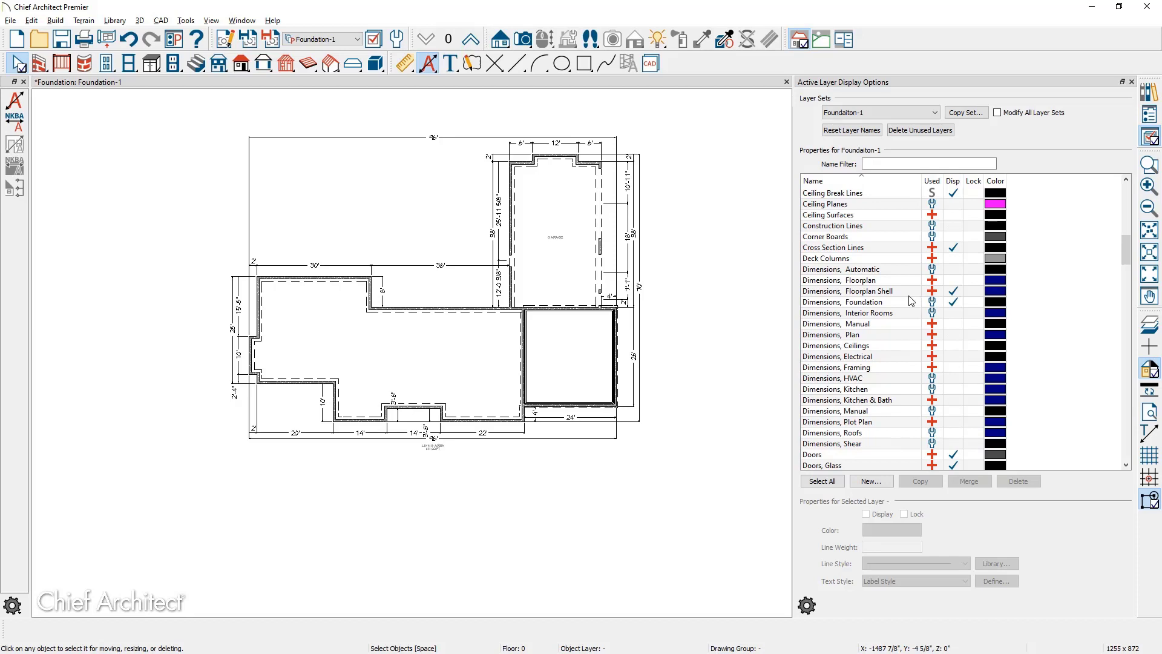
left_click(951, 293)
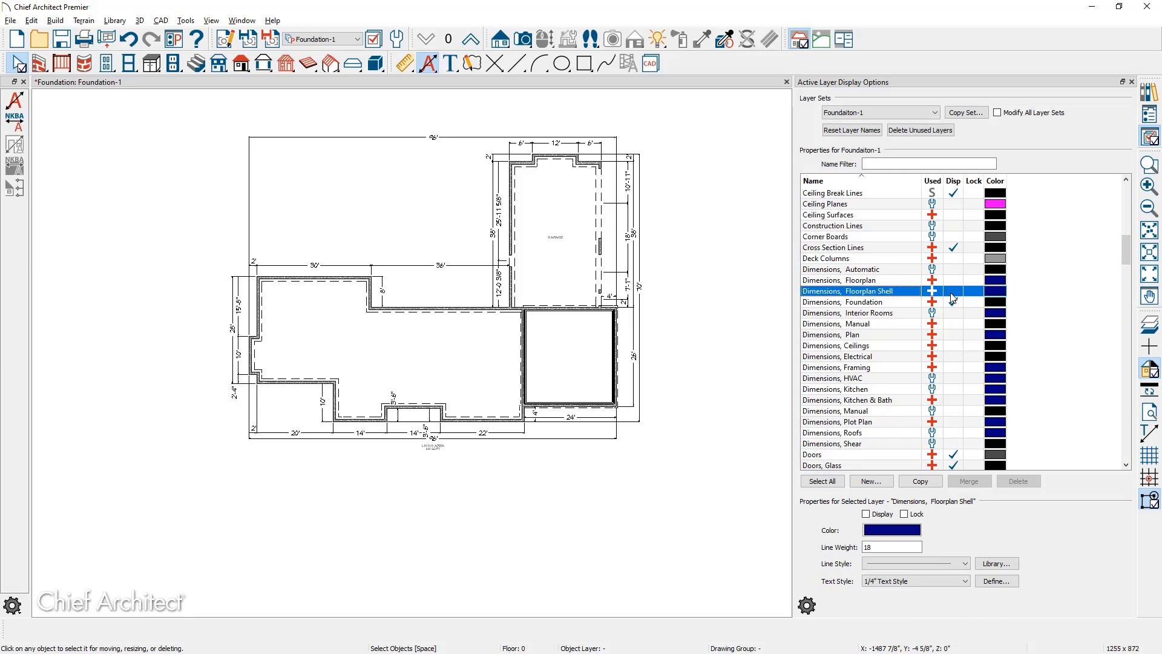
left_click(900, 307)
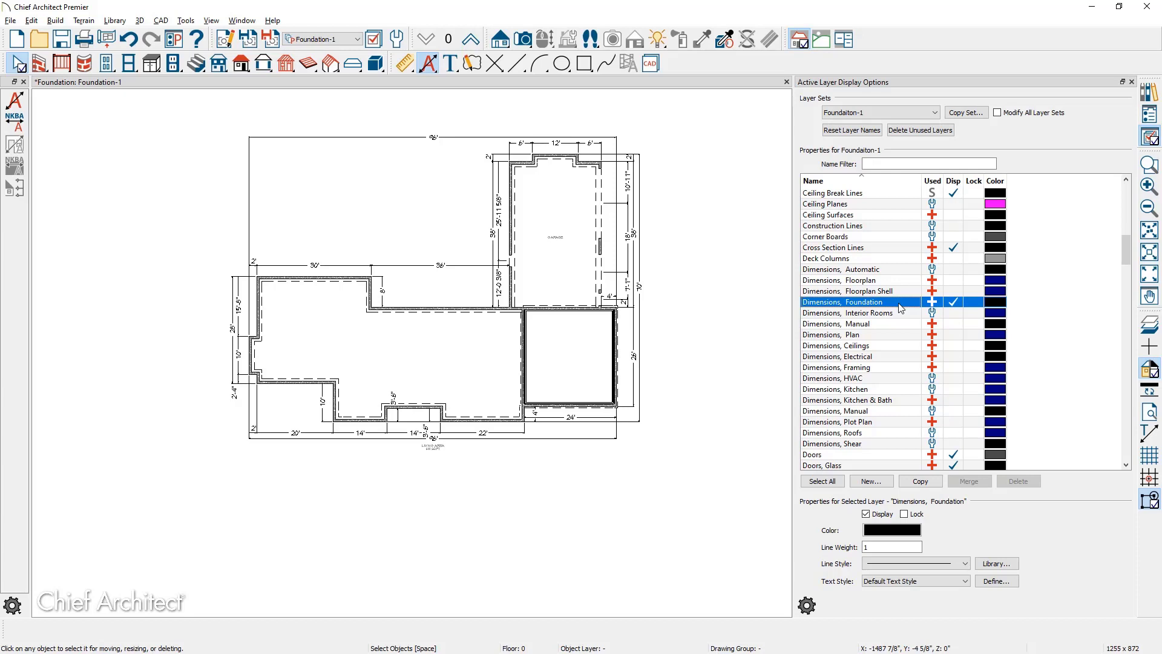
left_click(248, 39)
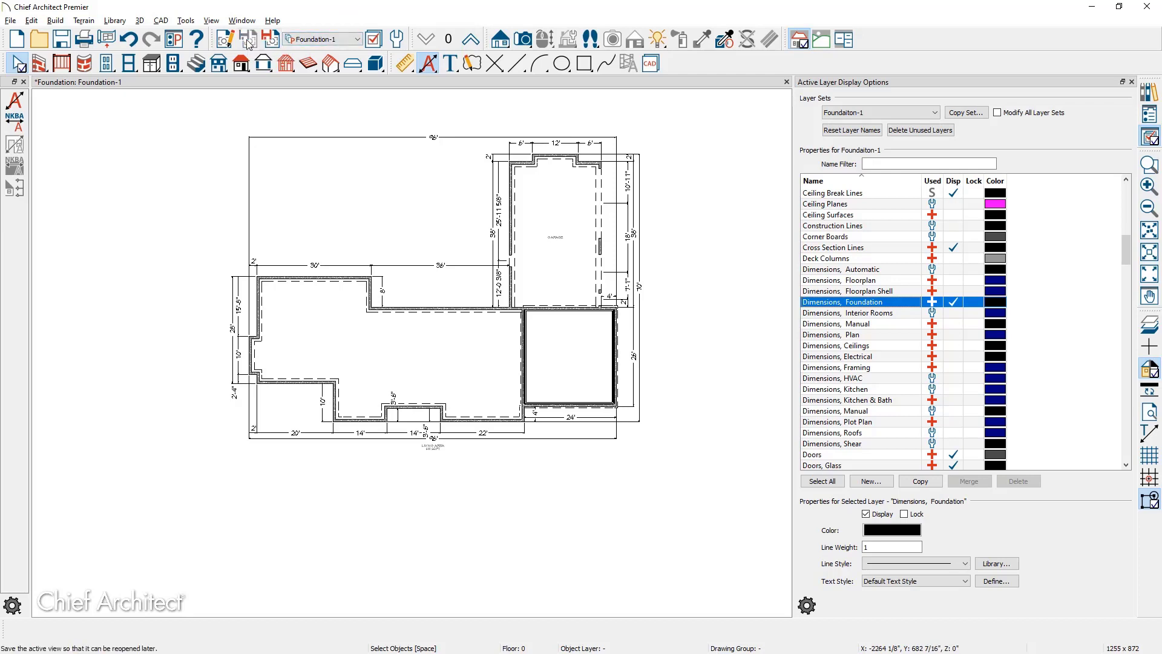
- Compare the Floor Plan Shell view on floor 1 with the Foundation-1 view and review the selected defaults of Foundation-1
left_click(331, 39)
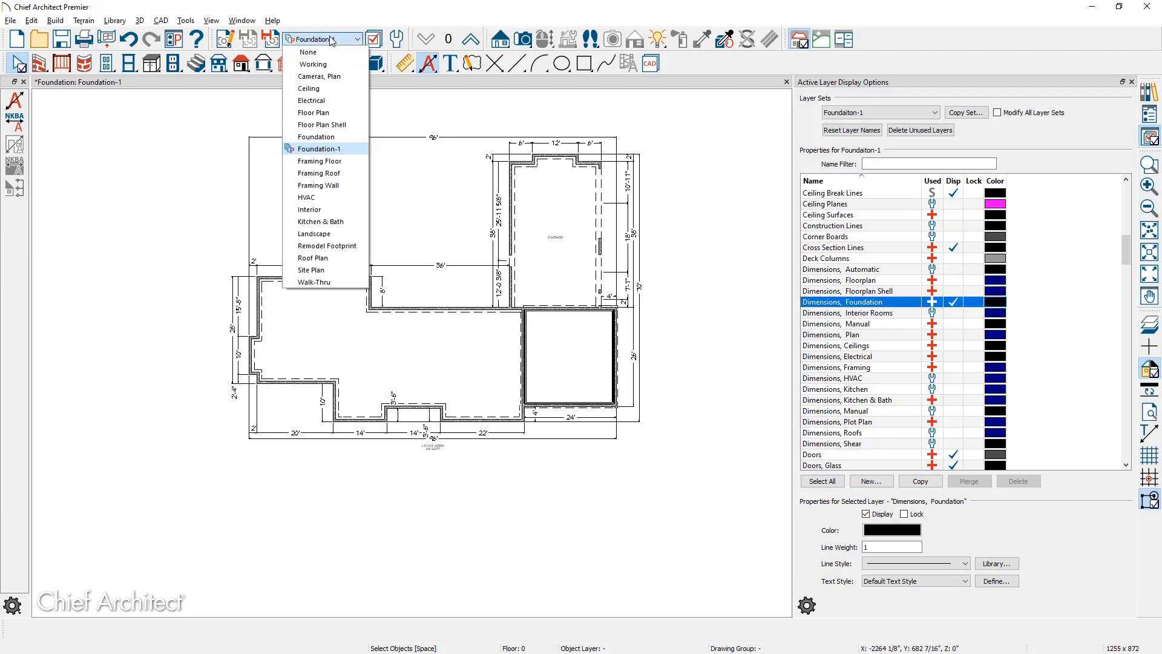
left_click(349, 125)
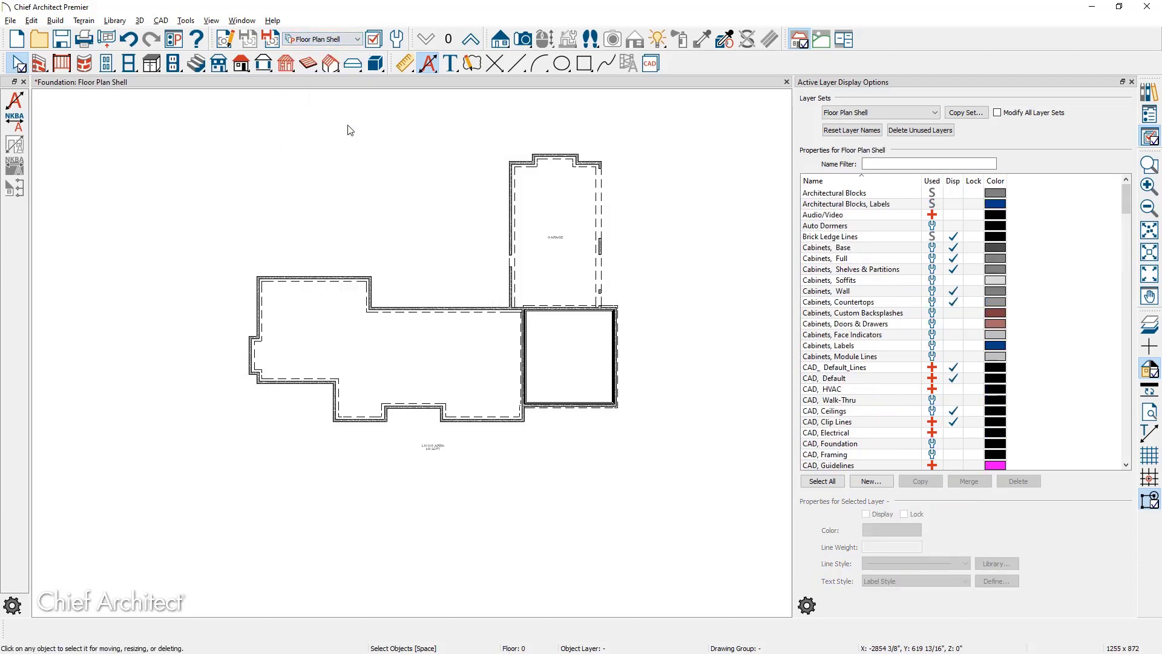
left_click(471, 40)
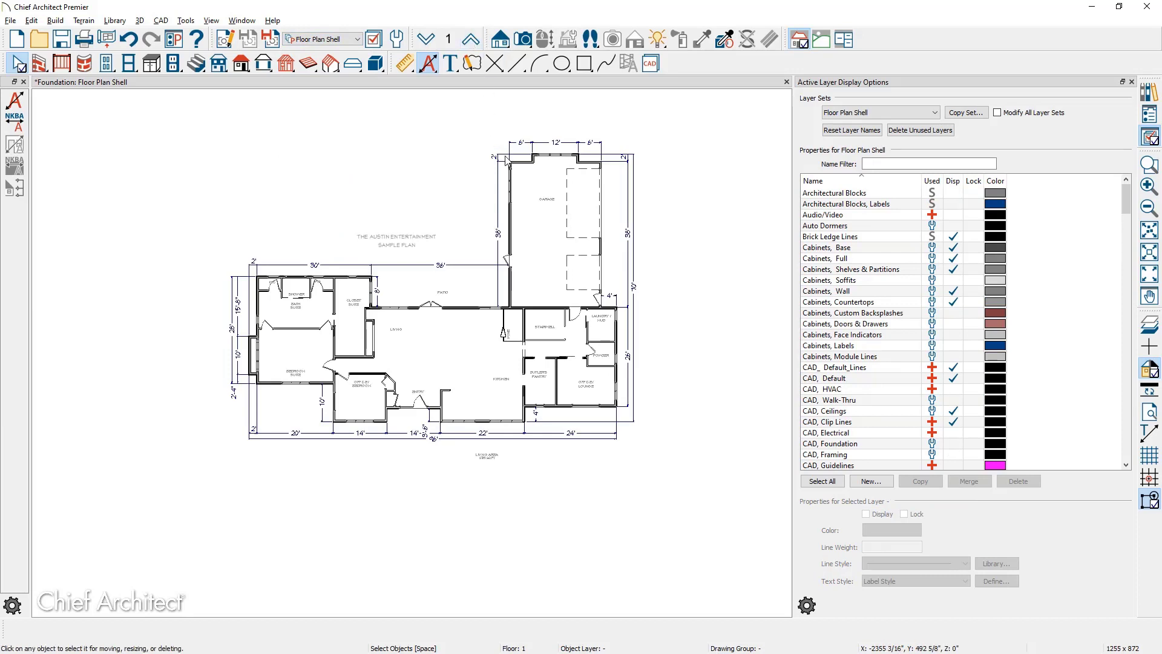
left_click(338, 40)
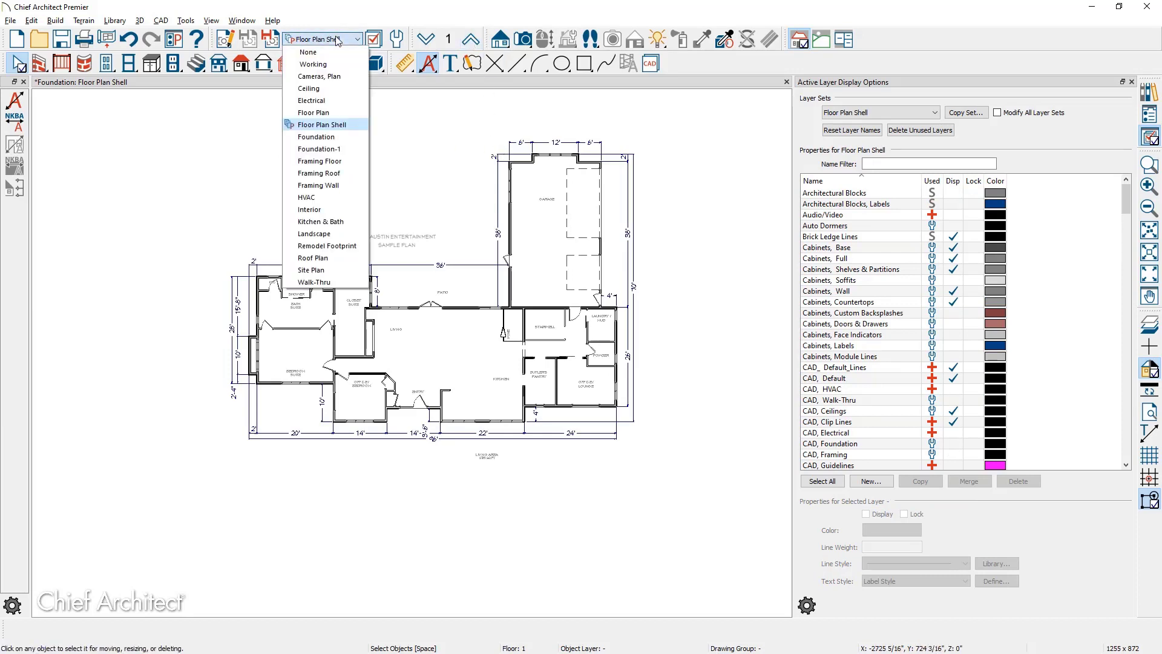
left_click(355, 149)
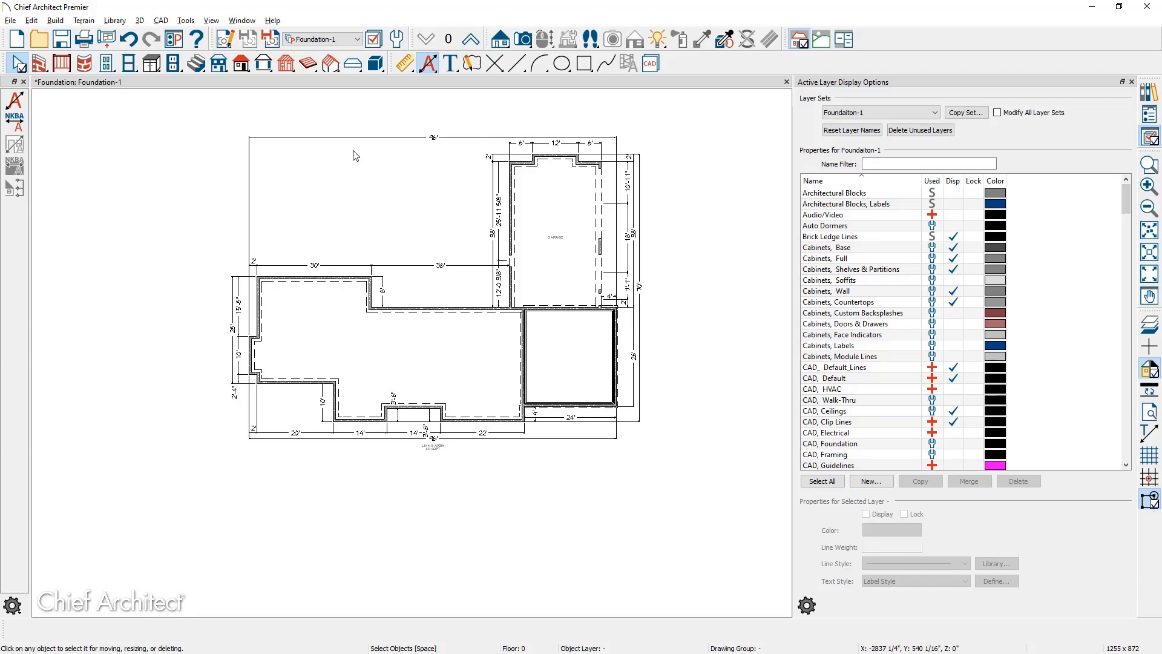
left_click(224, 40)
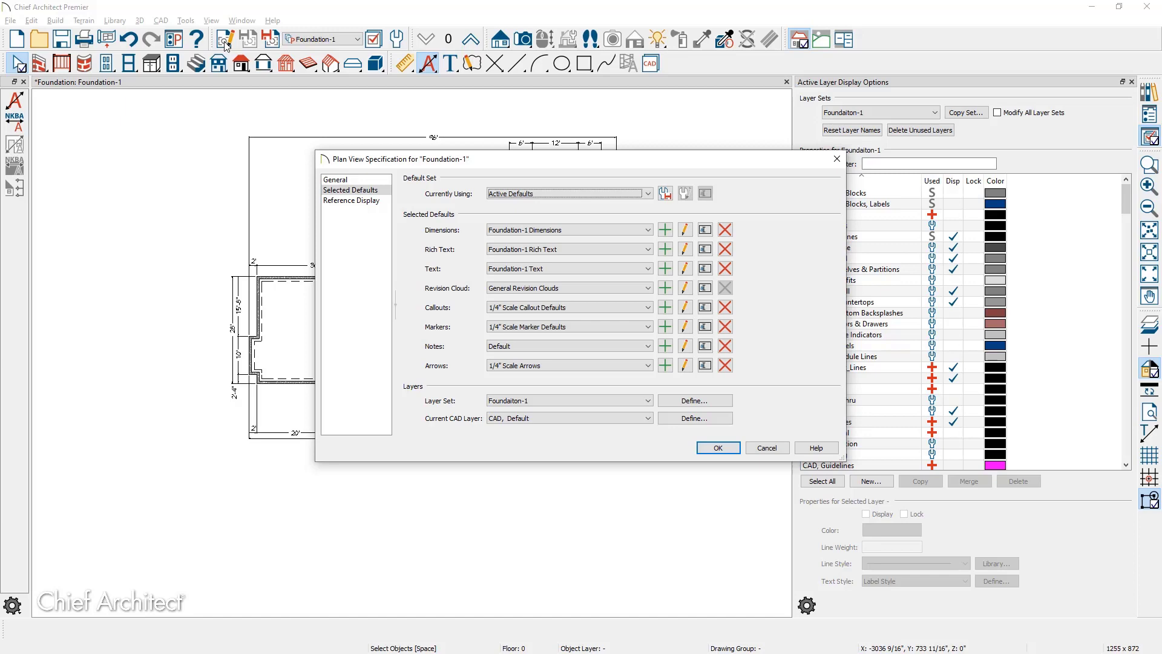
left_click(766, 448)
- Place the rich text FOUNDATION inside the main slab area, turning on display of the "Text, Foundation" layer
left_click(450, 63)
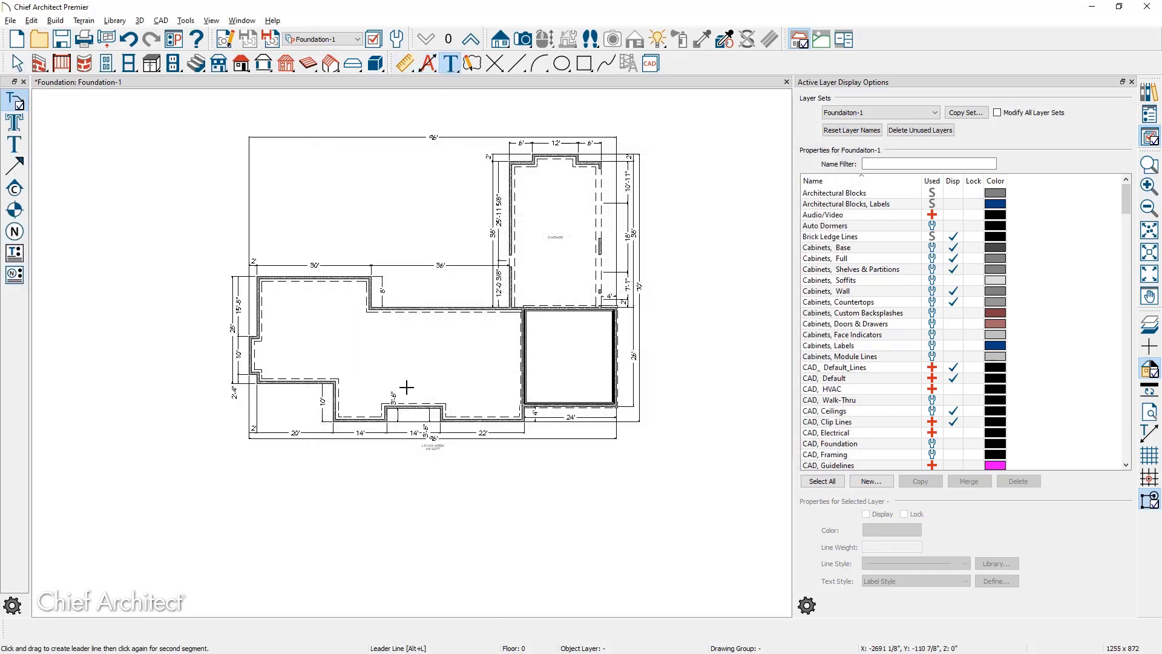
left_click(419, 354)
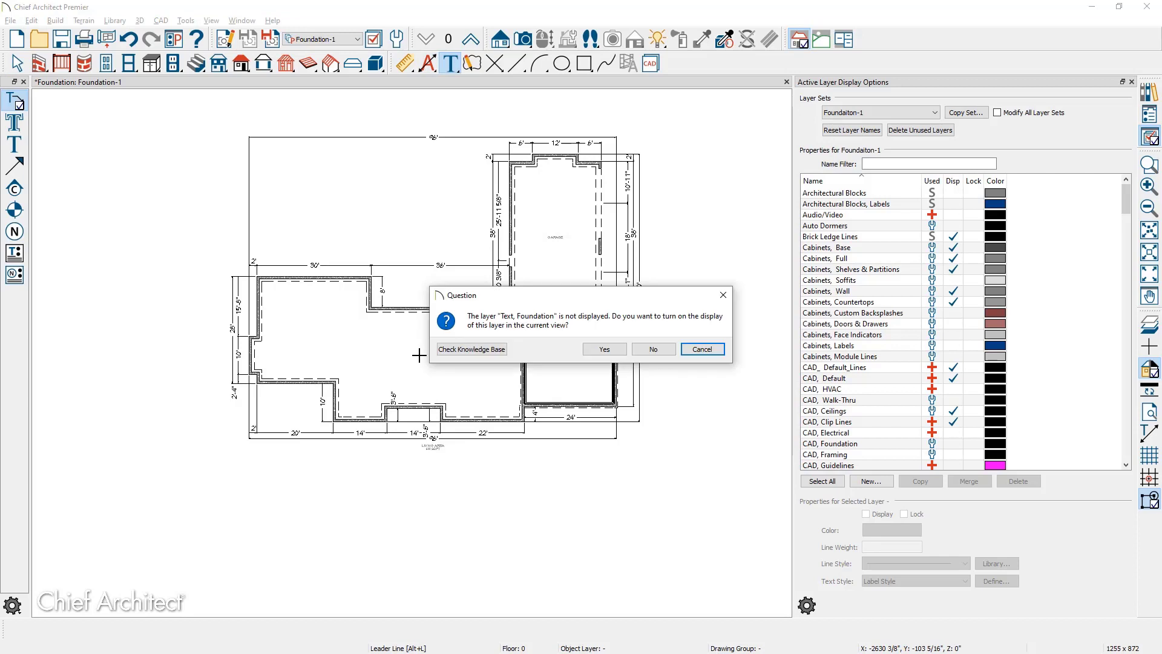
left_click(598, 349)
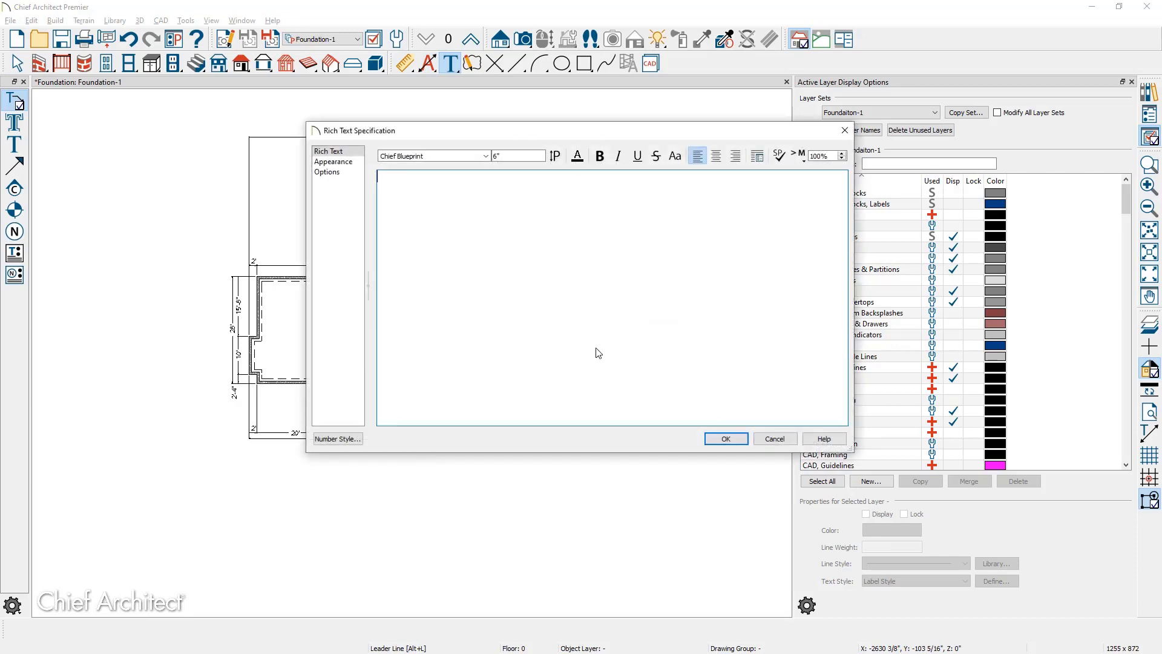
type("FOUNDATION")
left_click(731, 442)
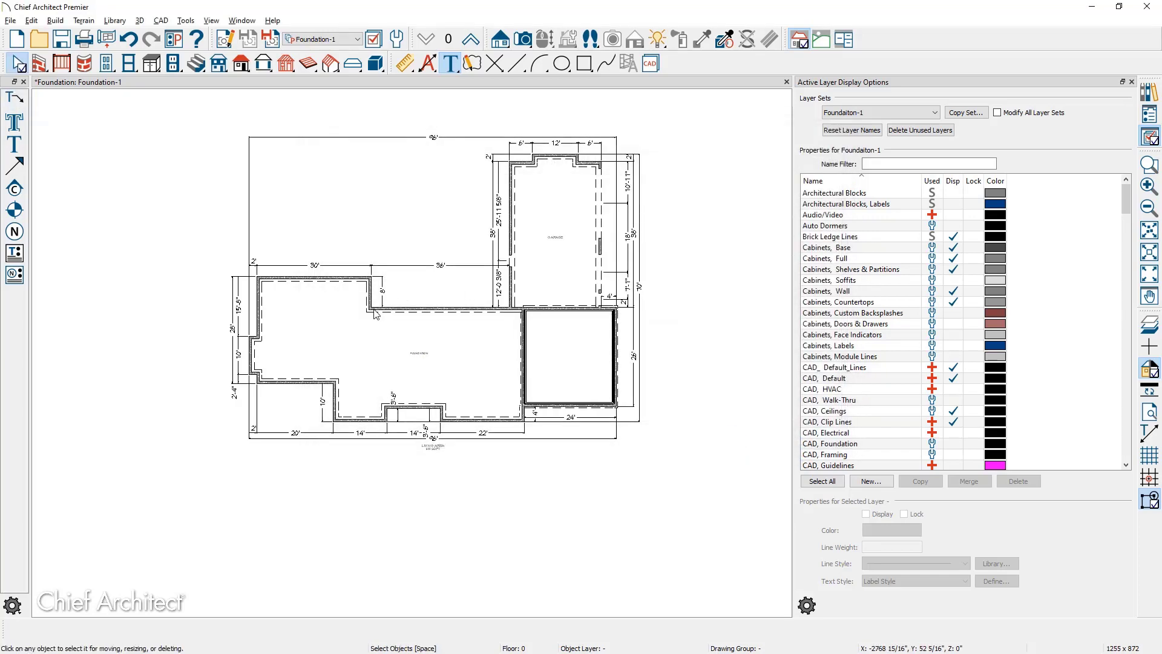
- Check which layer the FOUNDATION text uses and filter the layer list by TEXT to examine the "Text, Foundation" layer
left_click(419, 353)
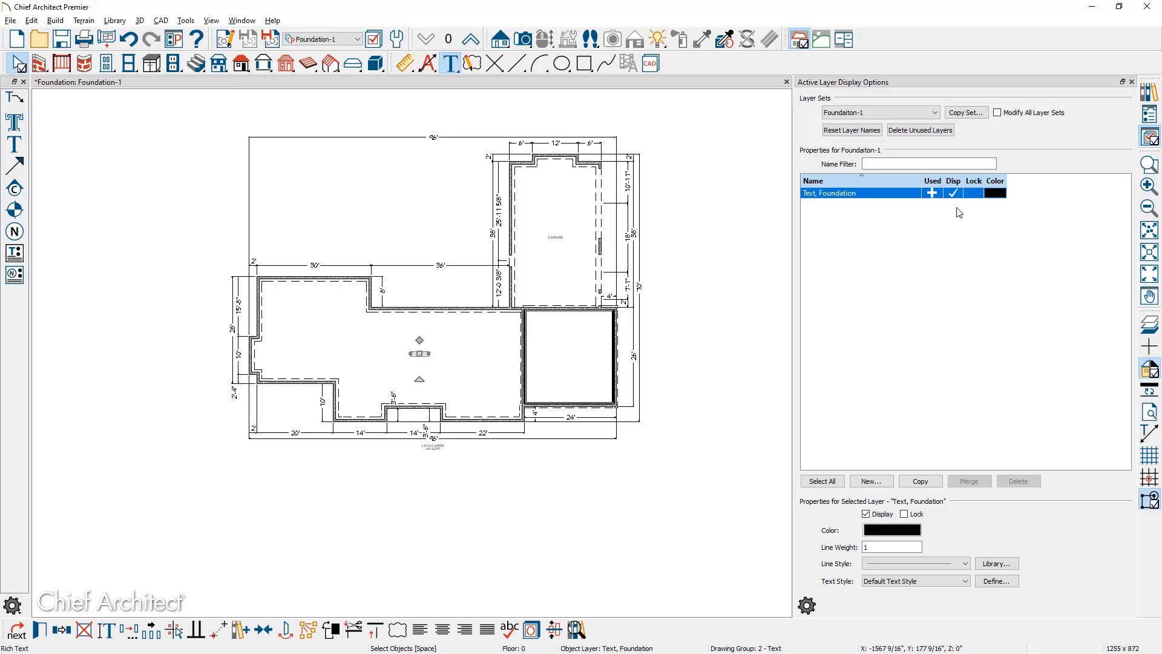
left_click(493, 368)
left_click(896, 162)
type("TEXT")
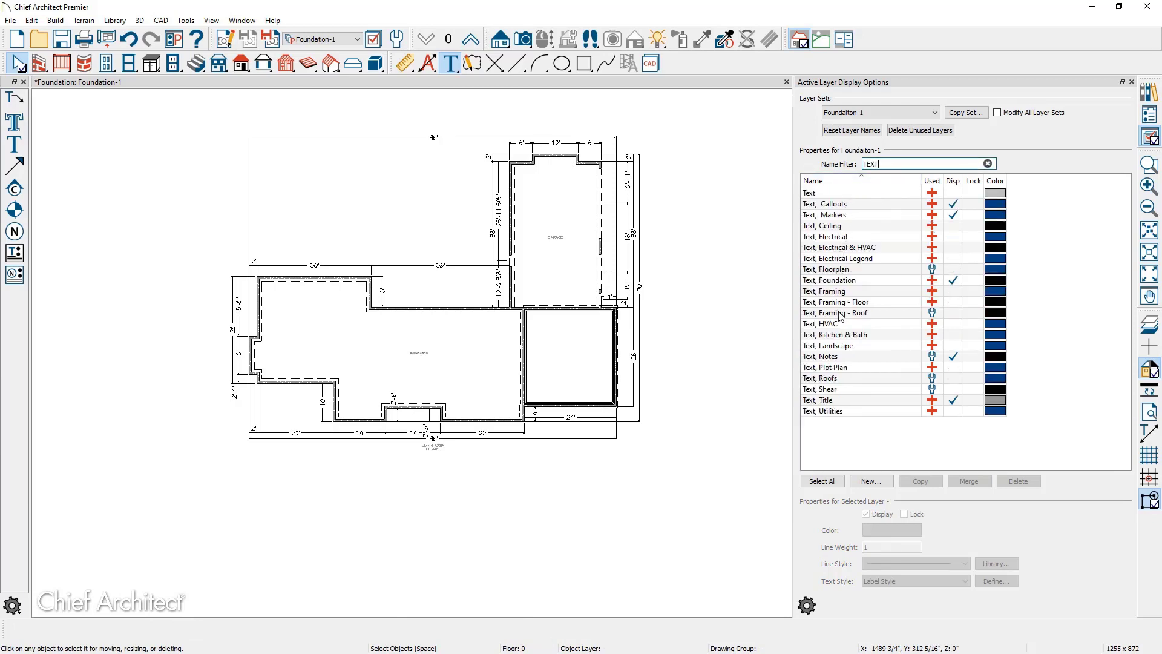
left_click(862, 282)
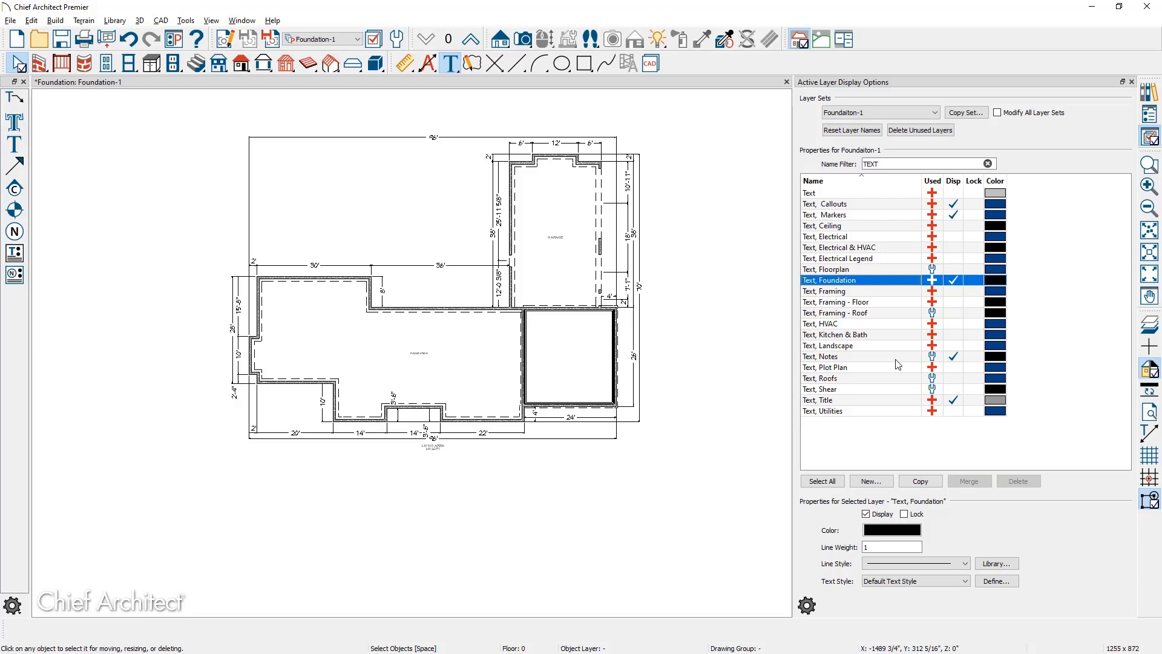
left_click(356, 39)
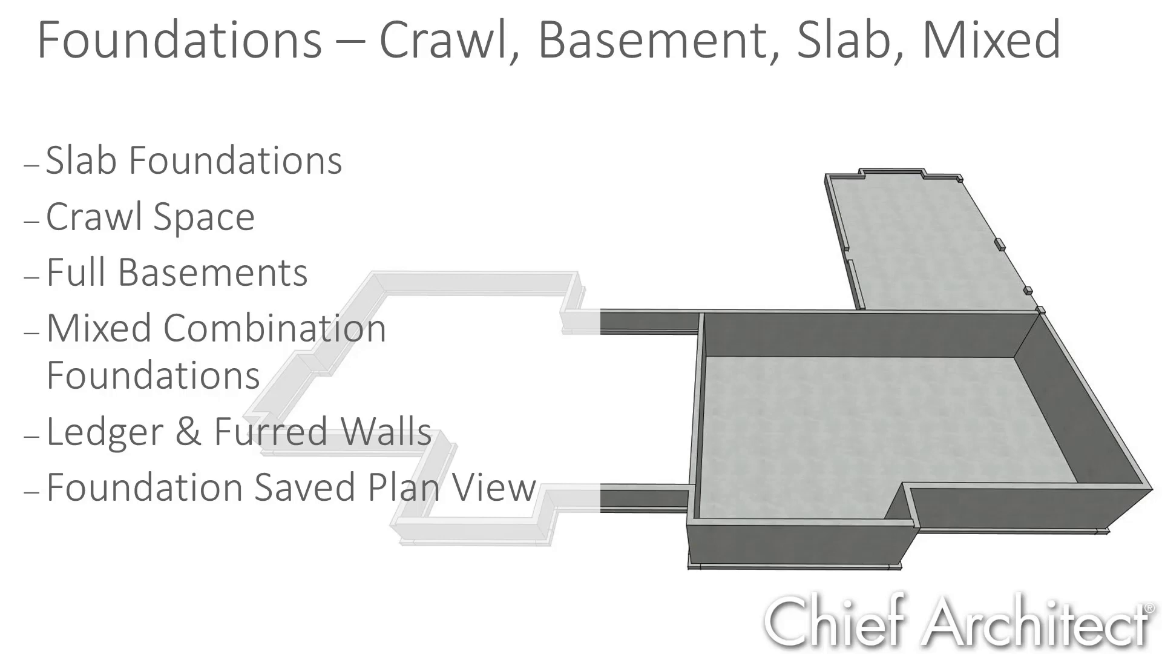
key("Escape")
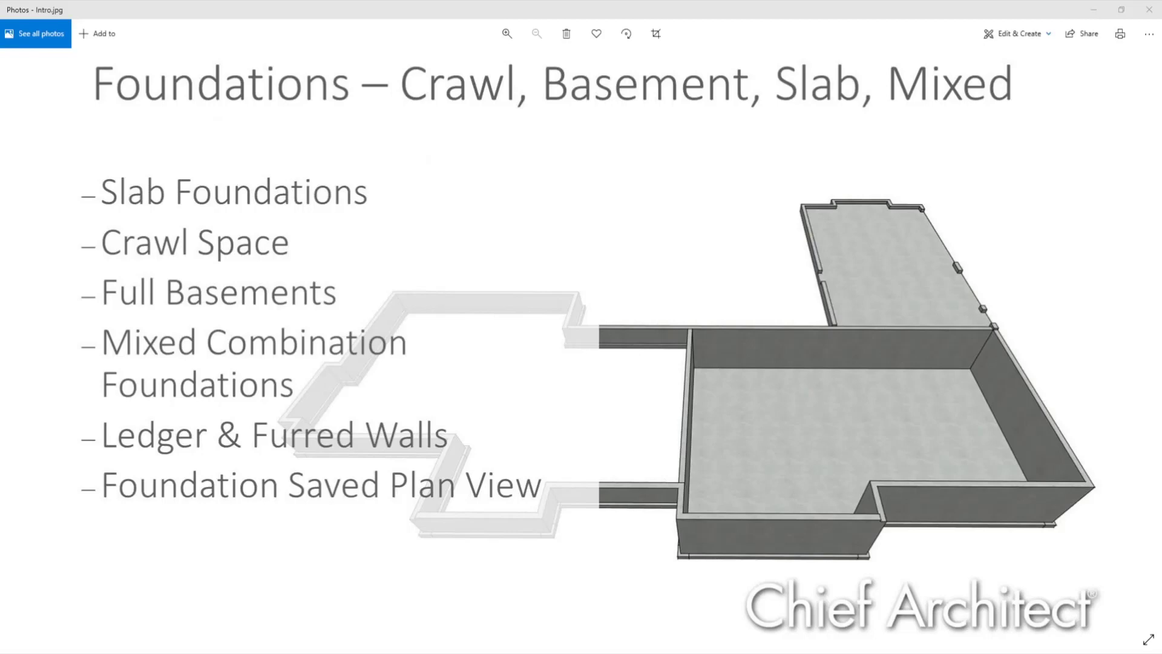
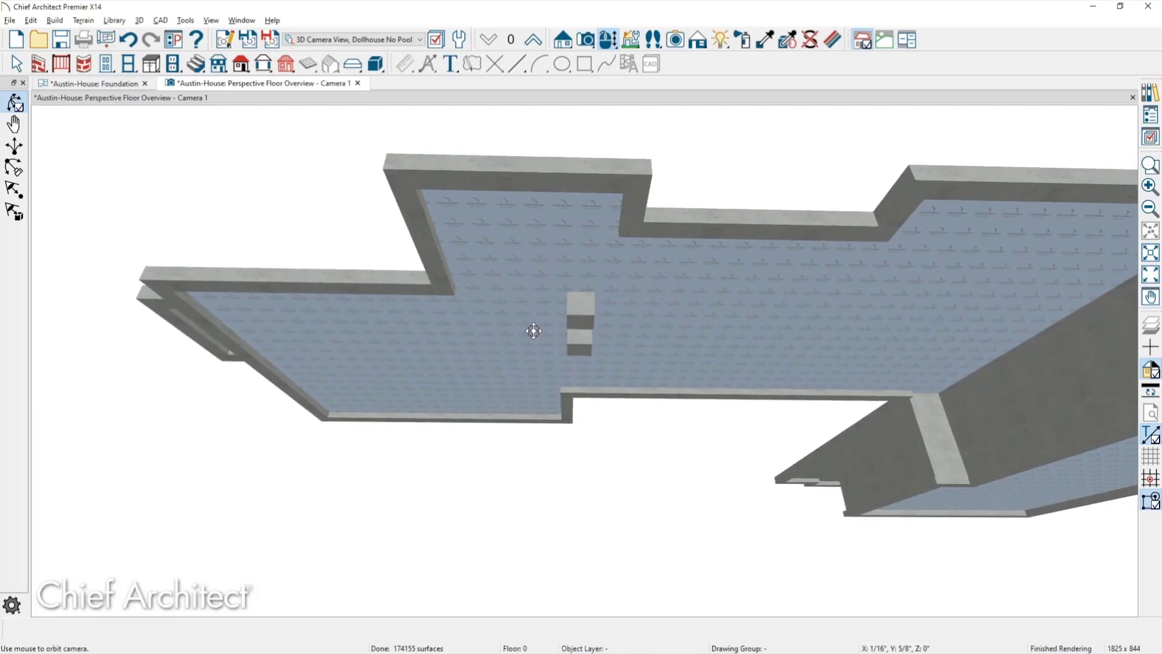
- Return to the Foundation plan and examine the upper post footing, the general framing tools and the camera tools
left_click(125, 84)
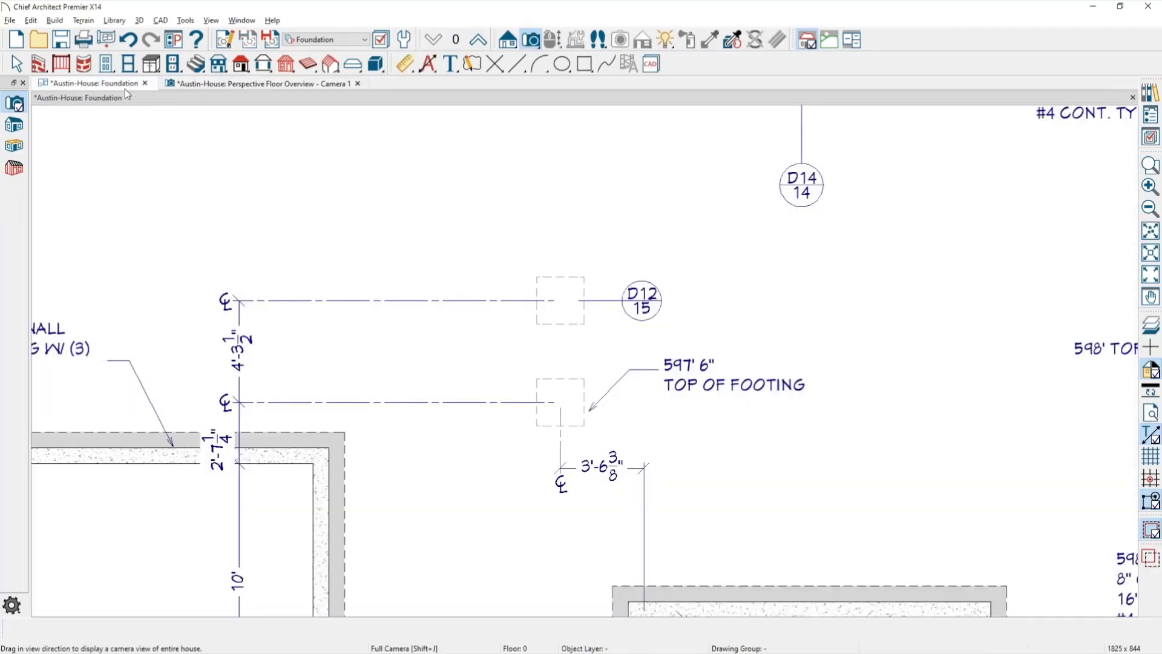
scroll(644, 339, "down", 1)
key("space")
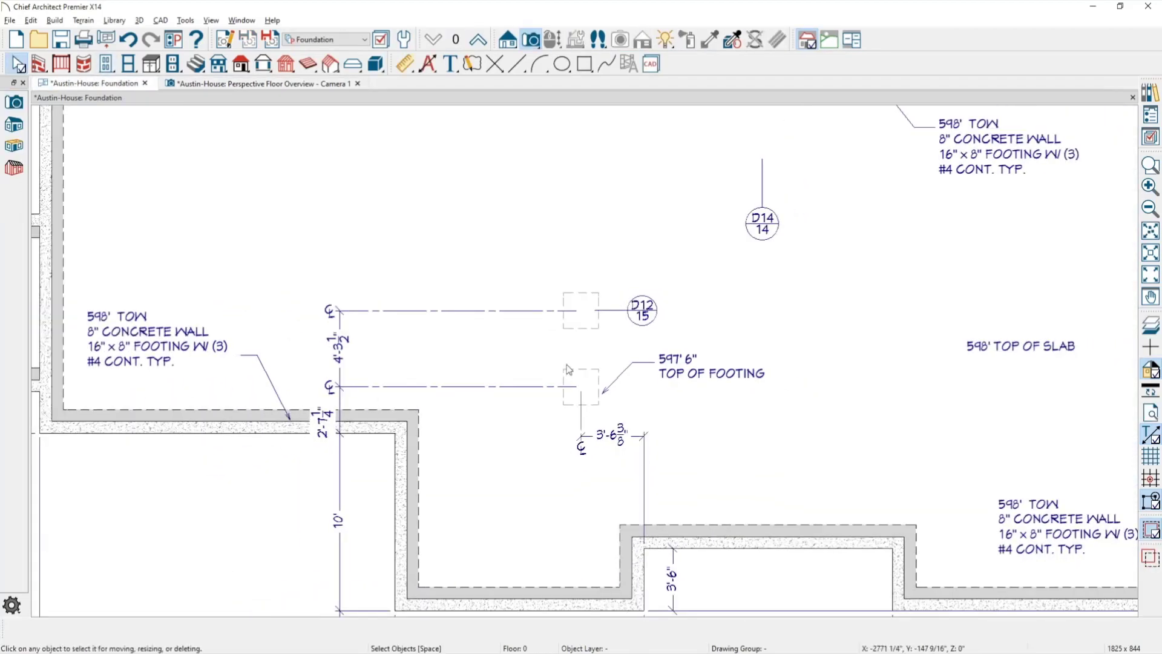
left_click(585, 305)
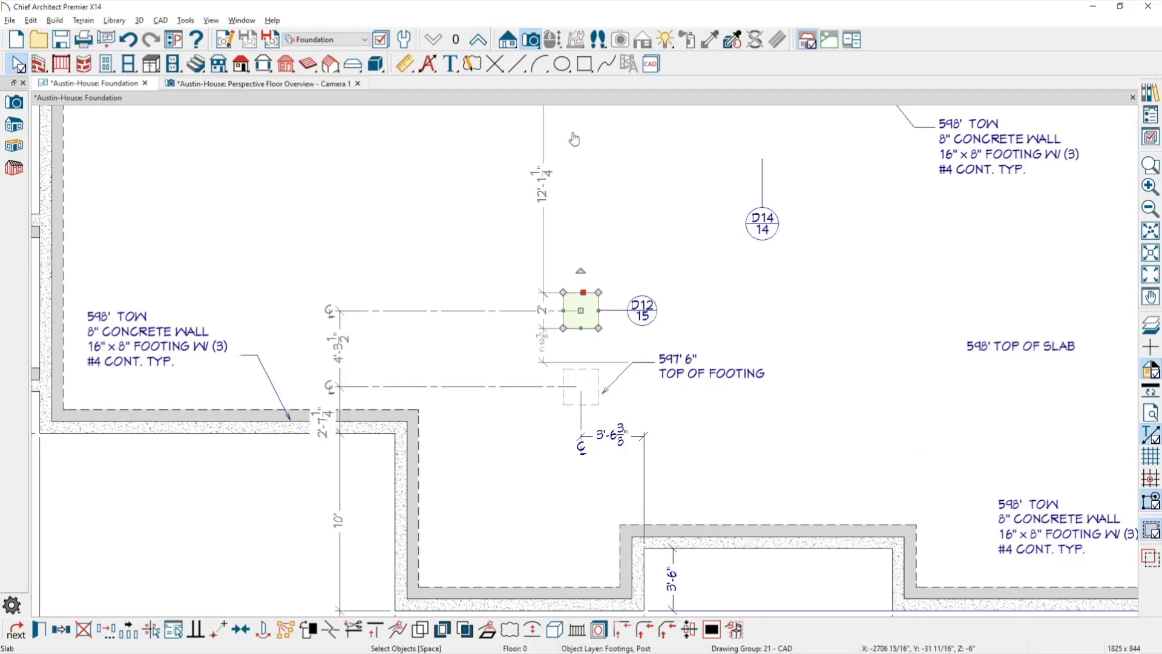
left_click(286, 64)
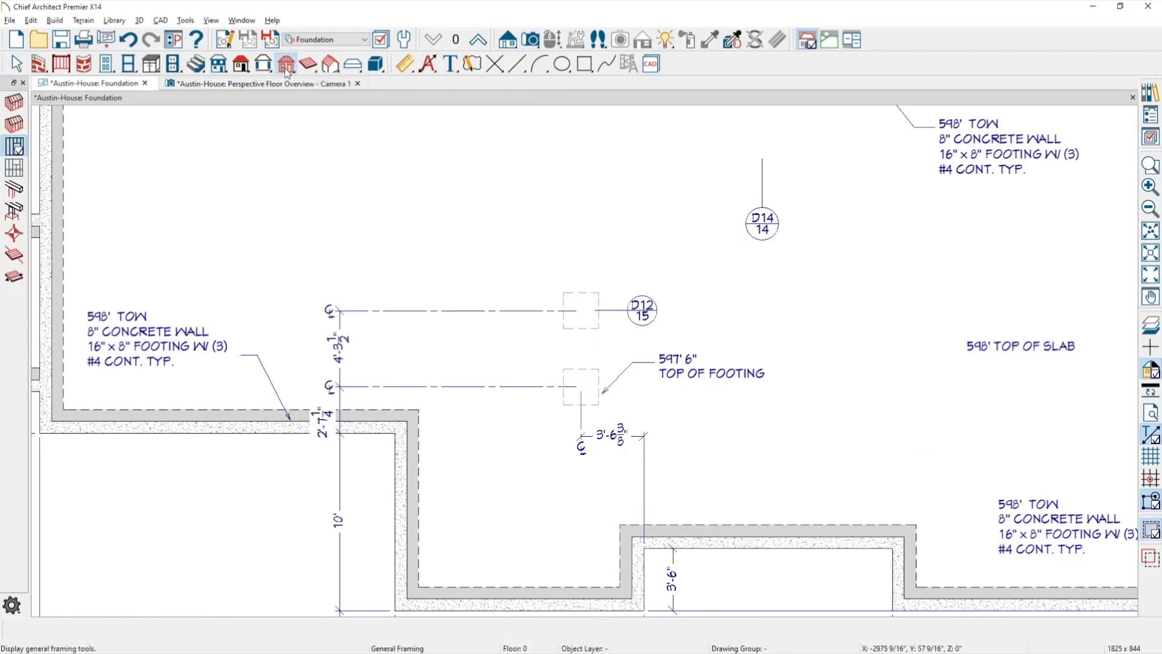
left_click(13, 210)
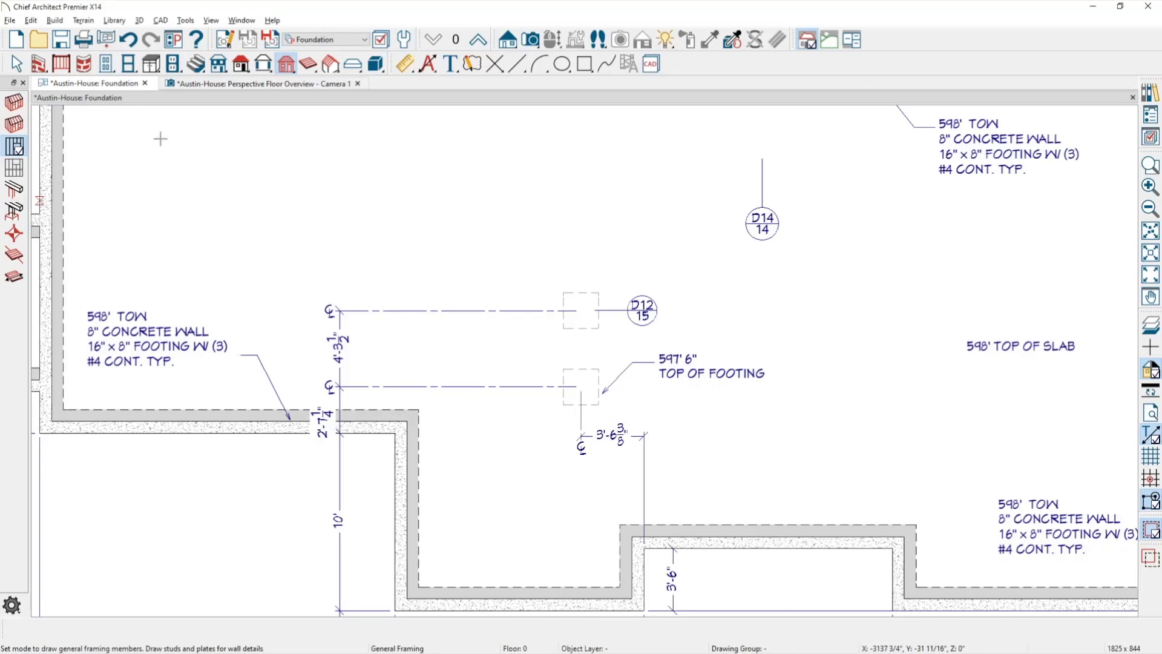
key("space")
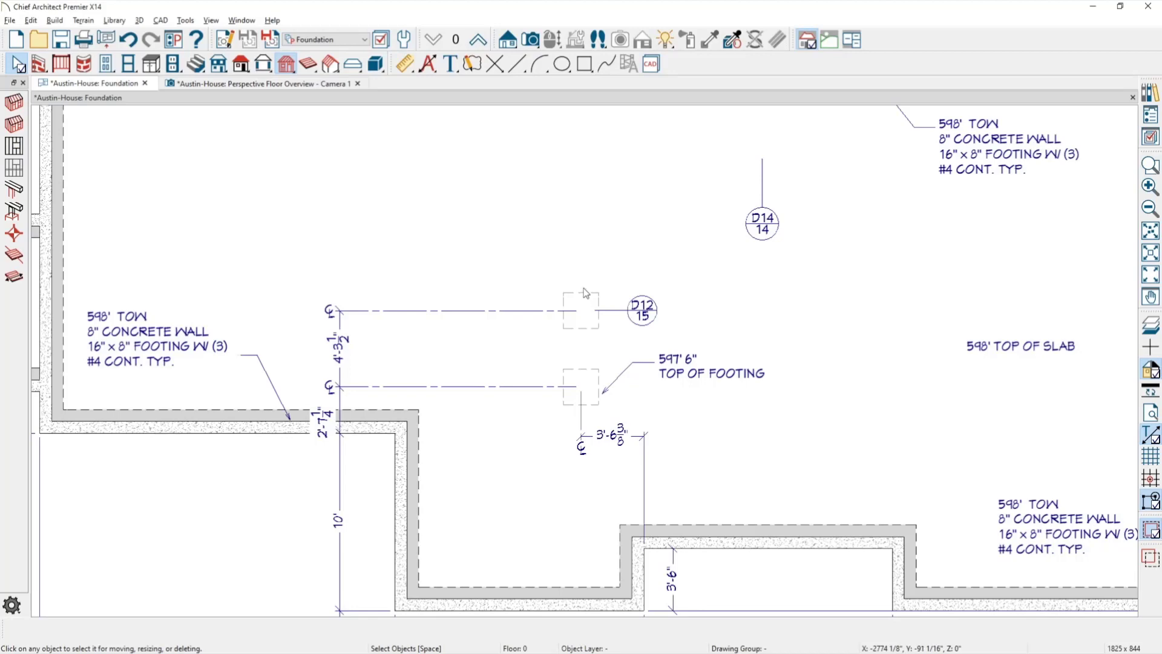
left_click(530, 39)
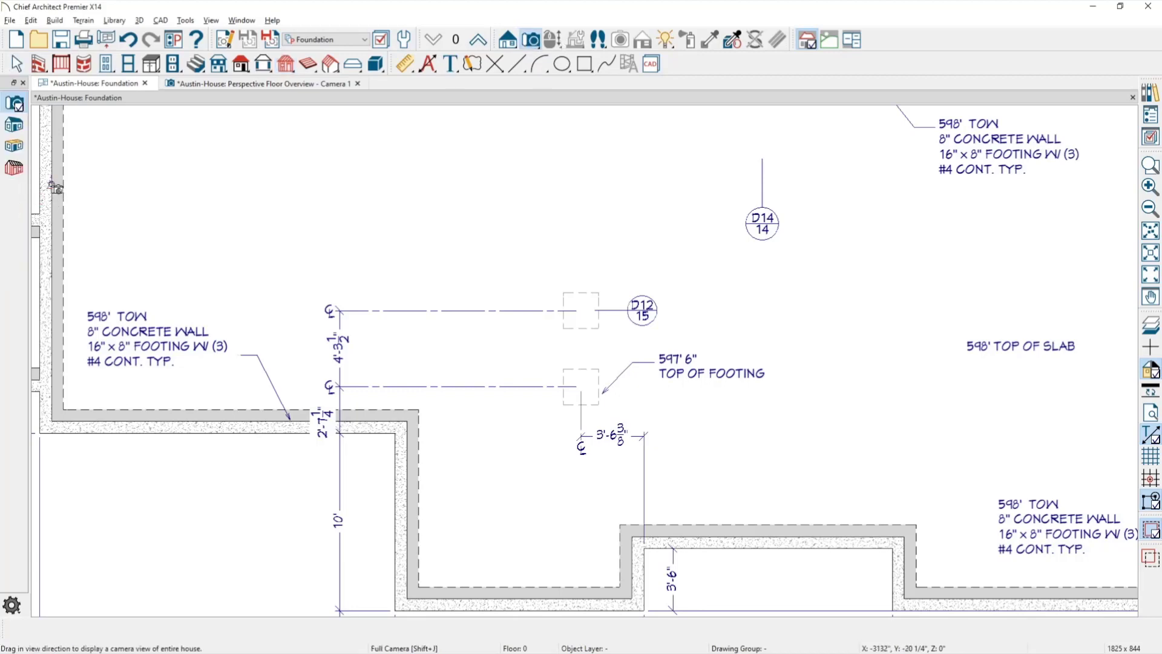
key("space")
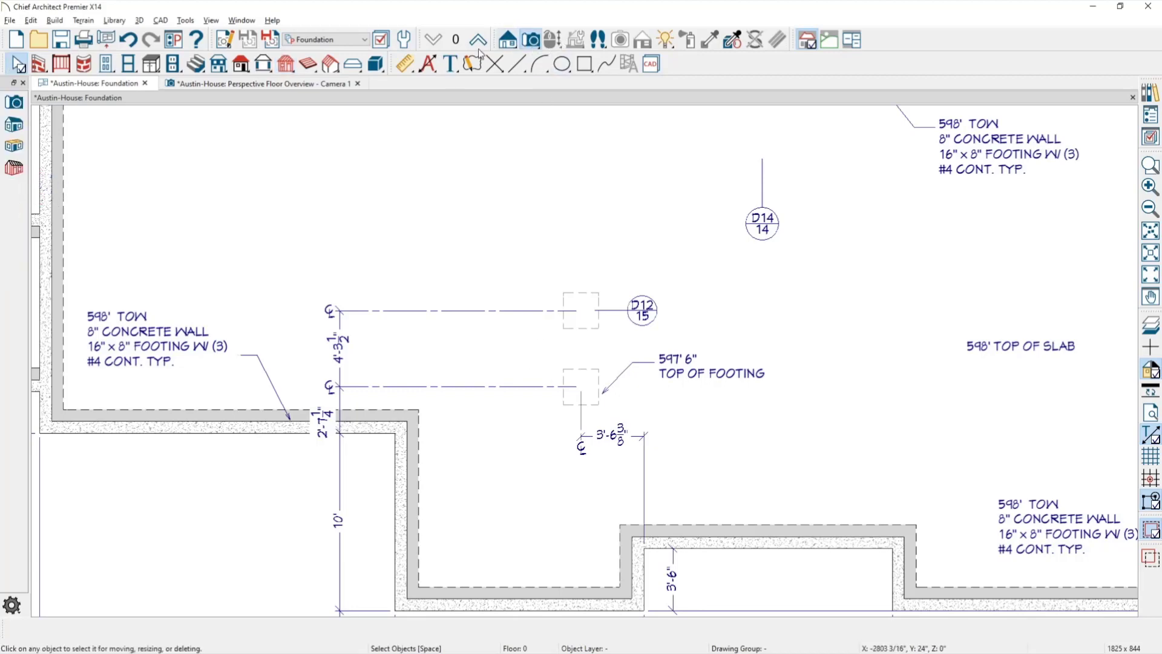
- Switch to the Framing Floor plan view on floor 1 and examine the W14 steel I-beam with its end posts
left_click(365, 40)
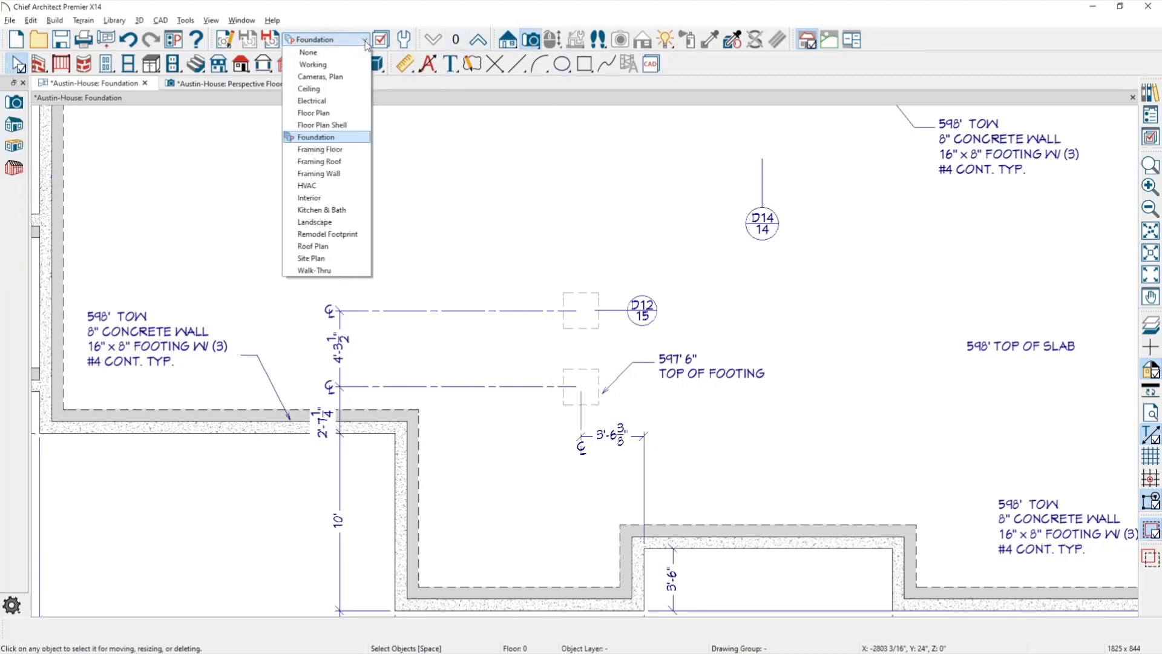
left_click(350, 150)
left_click(478, 40)
scroll(560, 356, "up", 5)
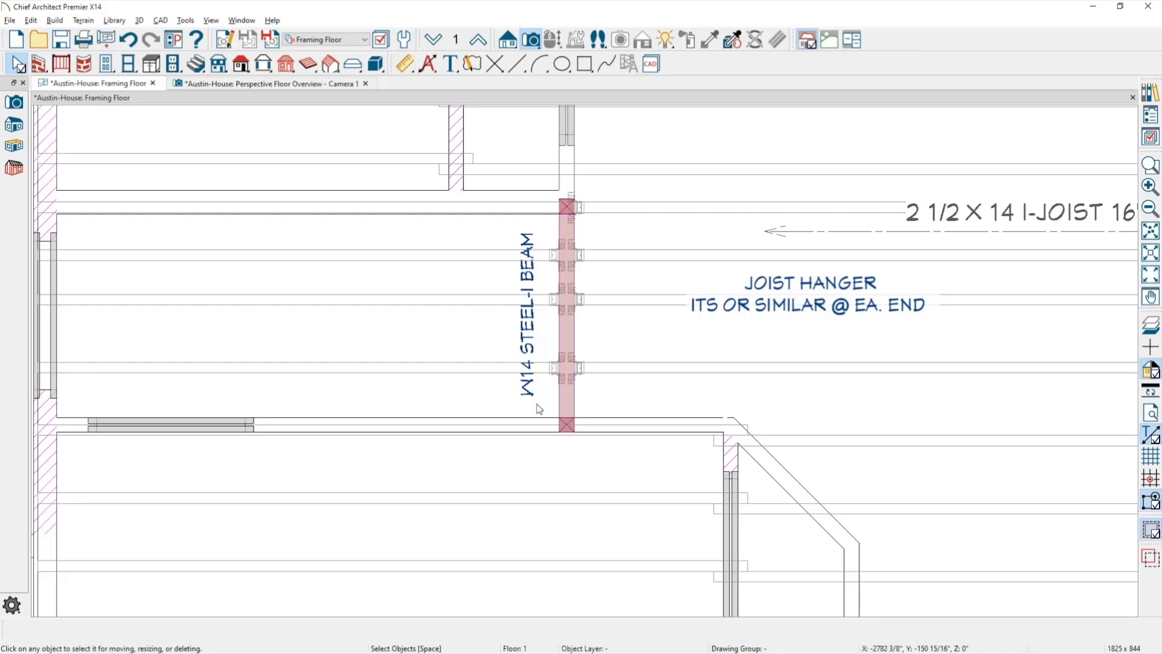
scroll(549, 411, "down", 1)
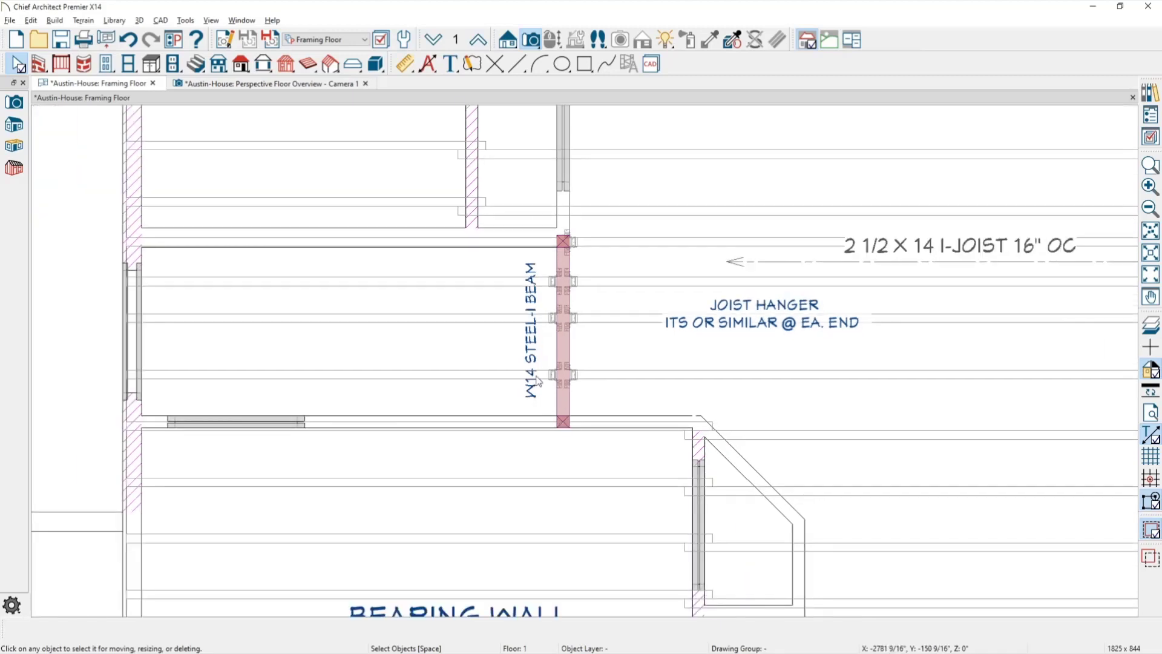
- Create a perspective framing overview of the whole house
left_click(530, 43)
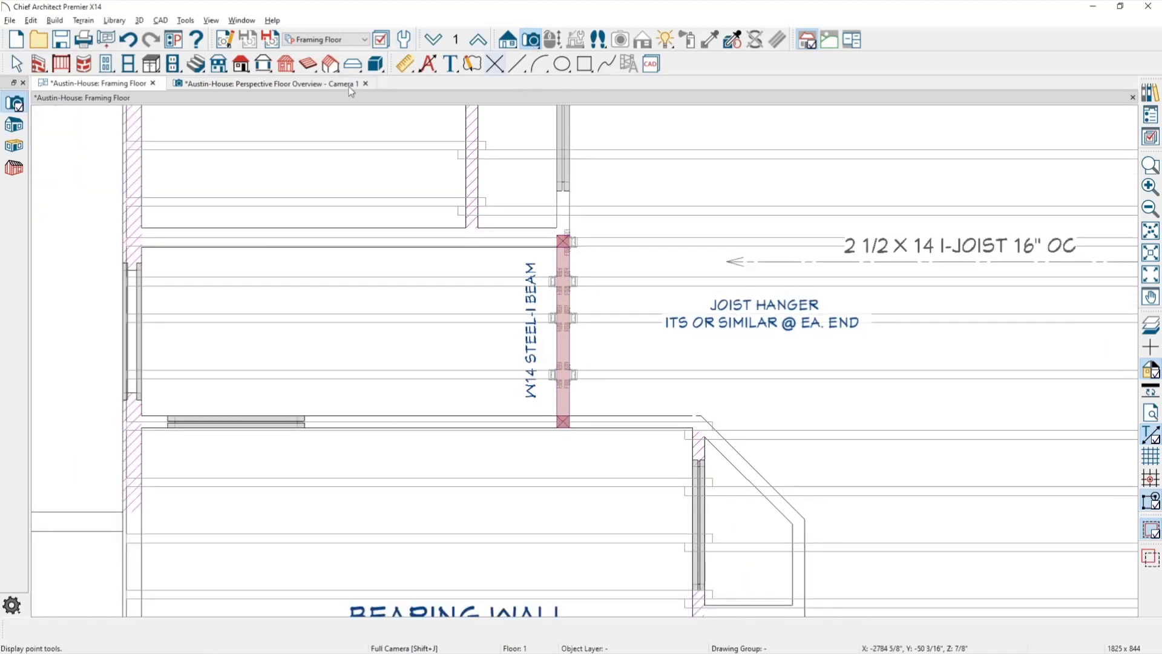
left_click(13, 169)
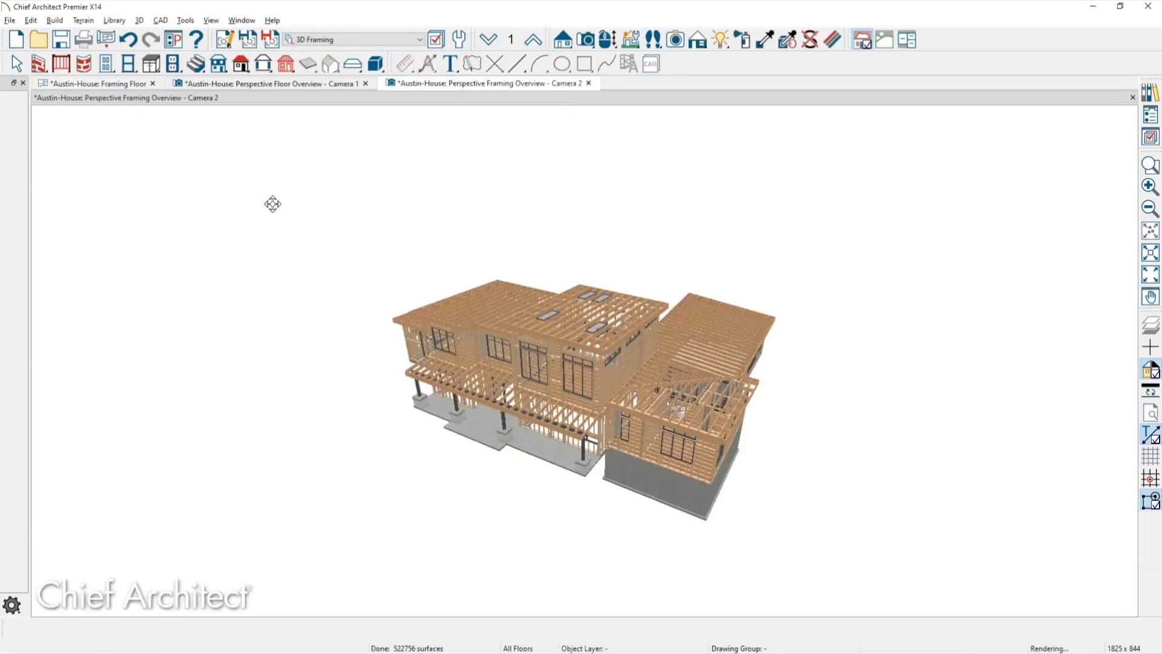
scroll(559, 376, "up", 5)
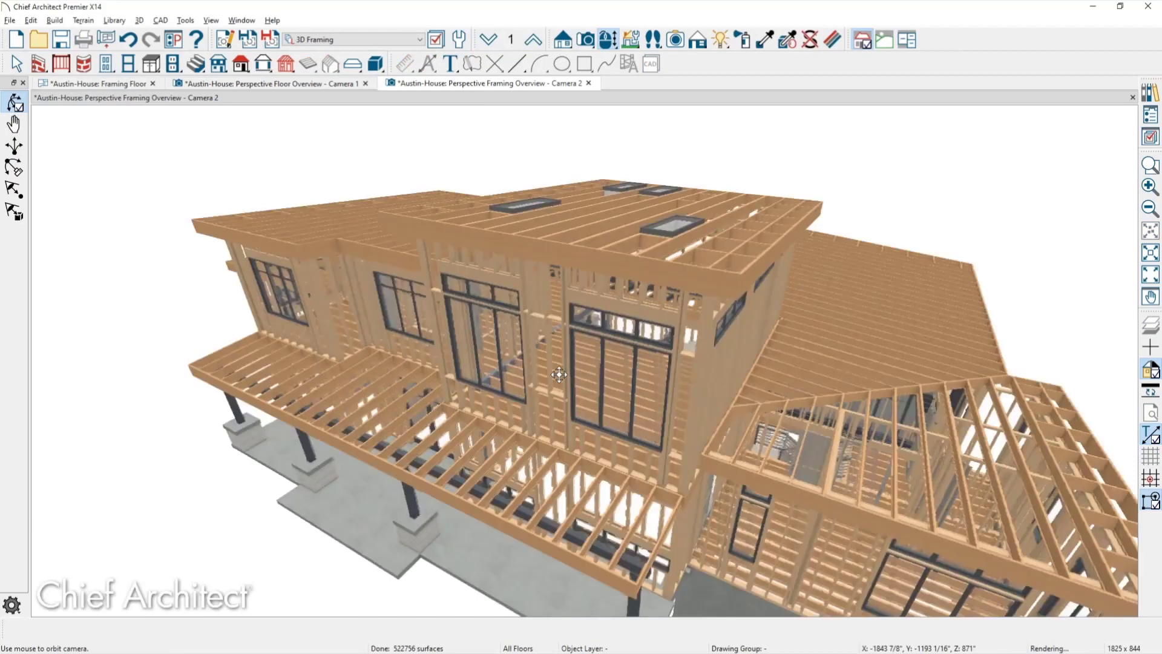
- Show the framing overview with the 3D Framing Structural layer set and inspect the two posts and footings beneath the floor joists
left_click(378, 40)
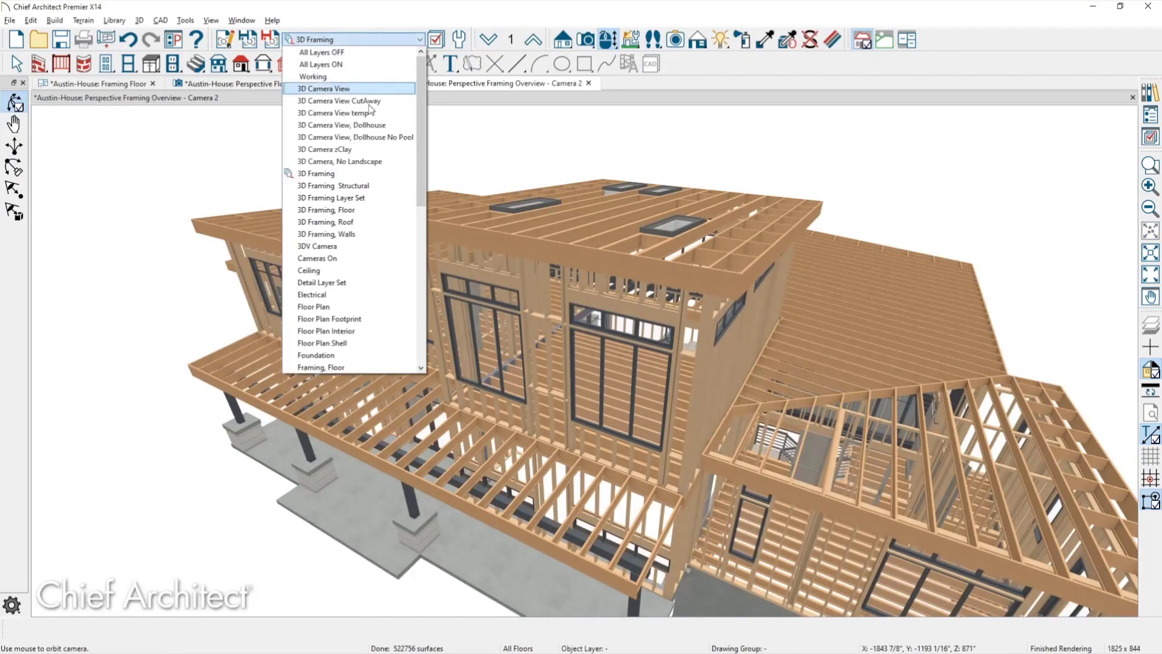
left_click(364, 184)
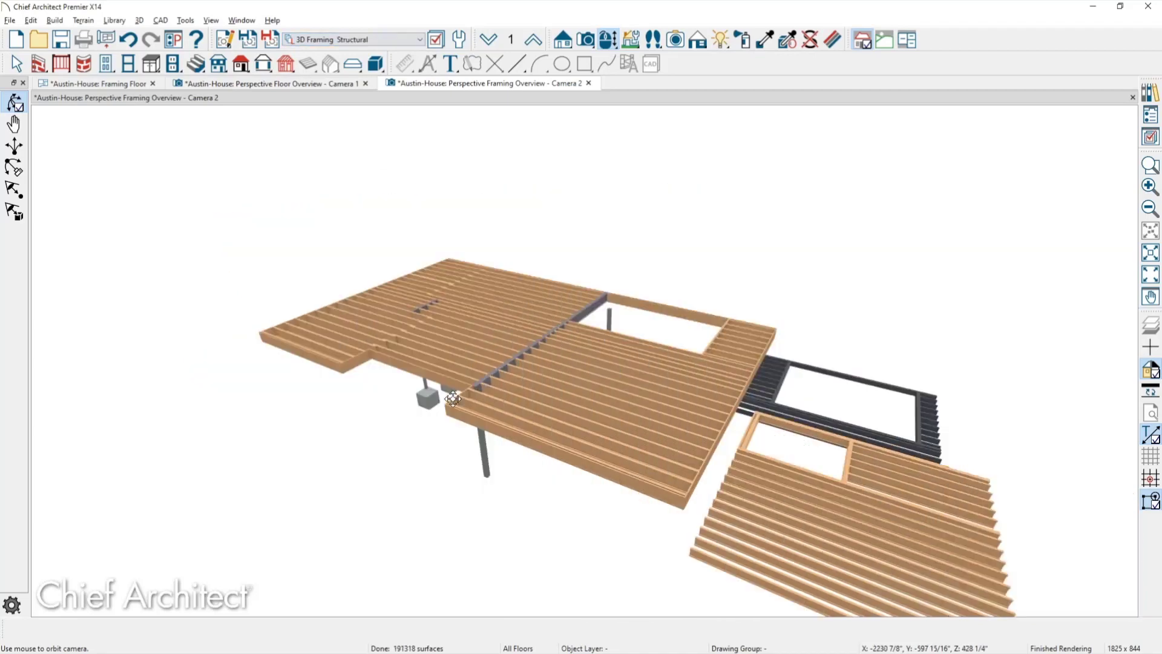
left_click_drag(483, 391, 470, 335)
scroll(420, 313, "up", 5)
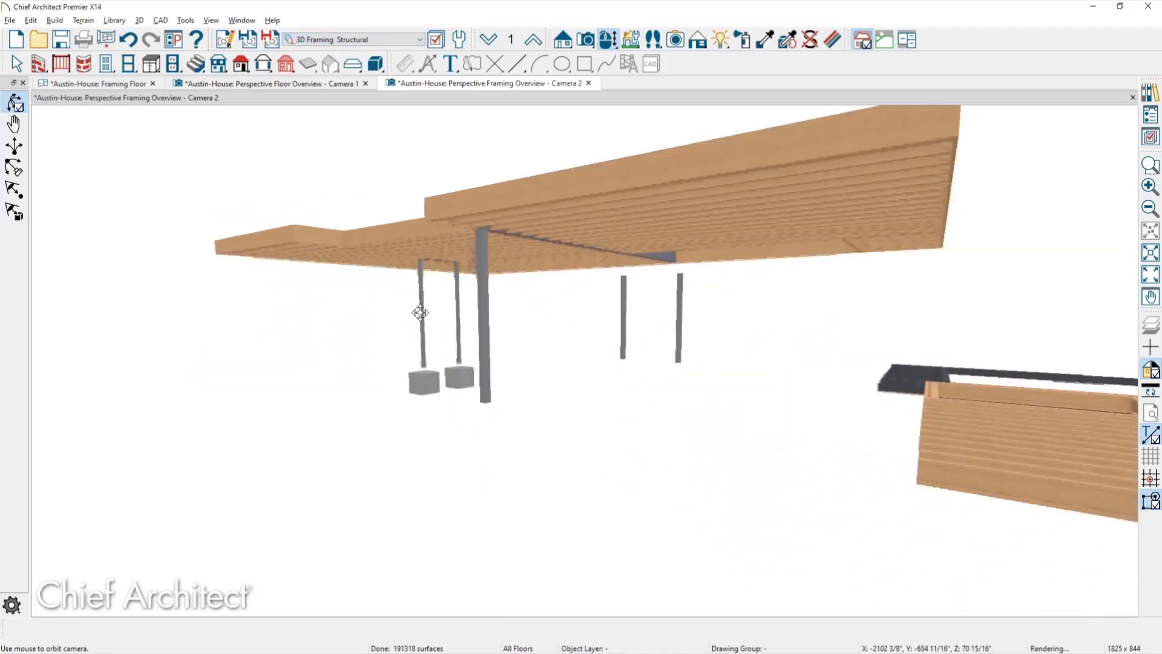
scroll(420, 312, "up", 1)
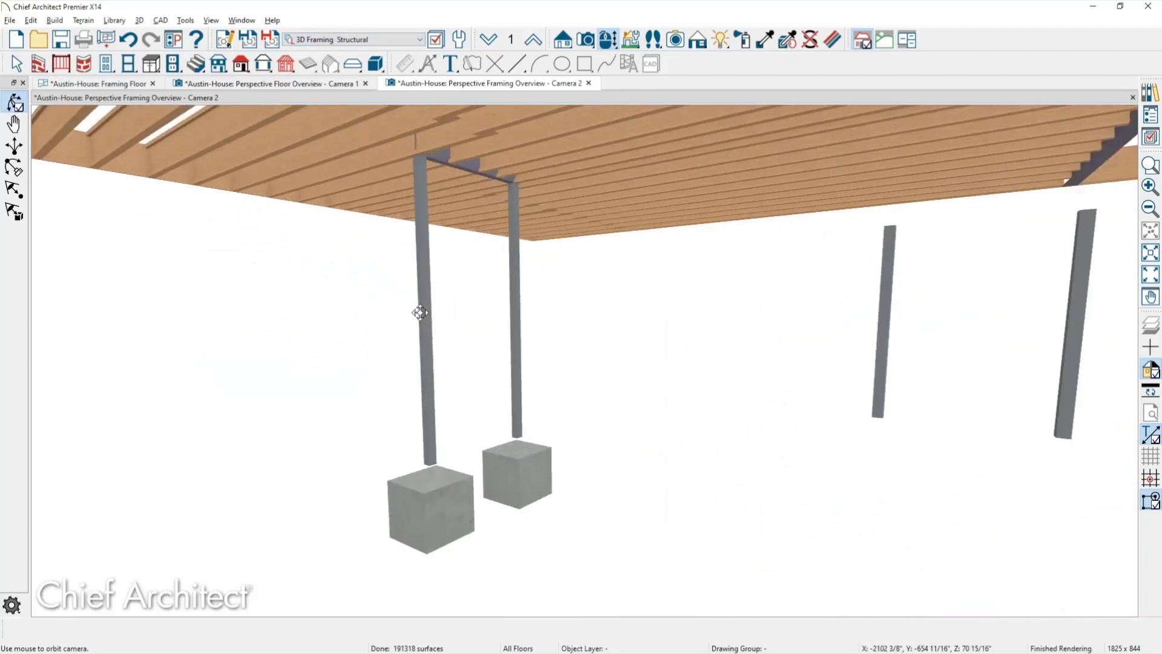
- Review the near post's available types, unsuppress its label and specify the label as "3 1/2 x 3 1/2 Steel-Box Post"
key("space")
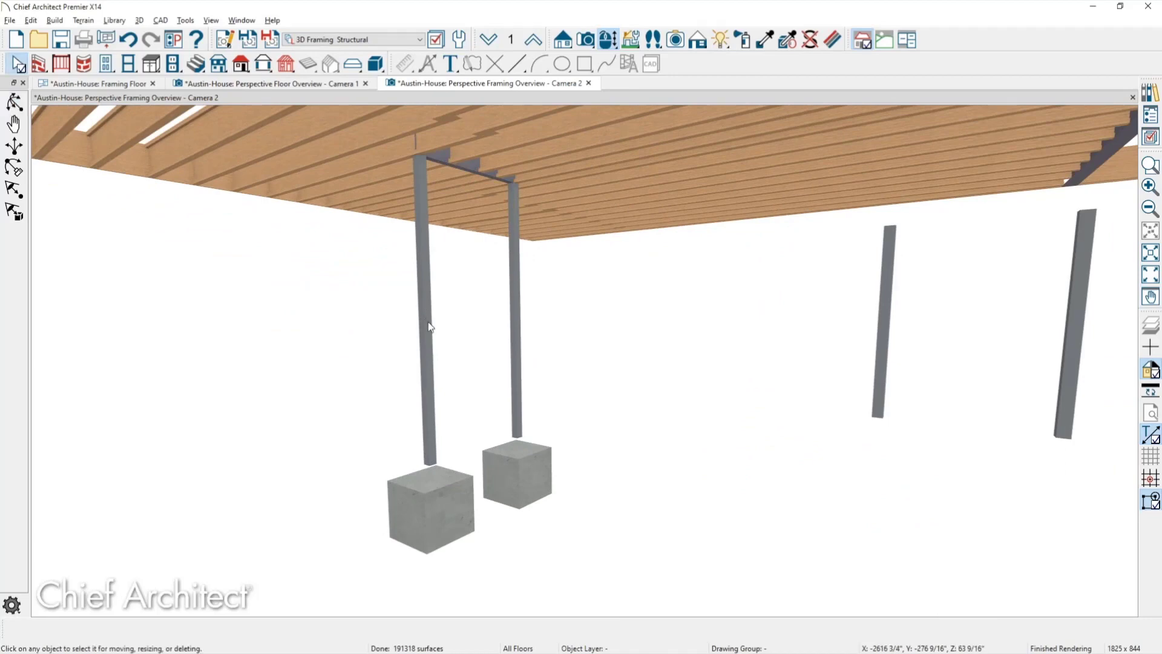
double_click(428, 326)
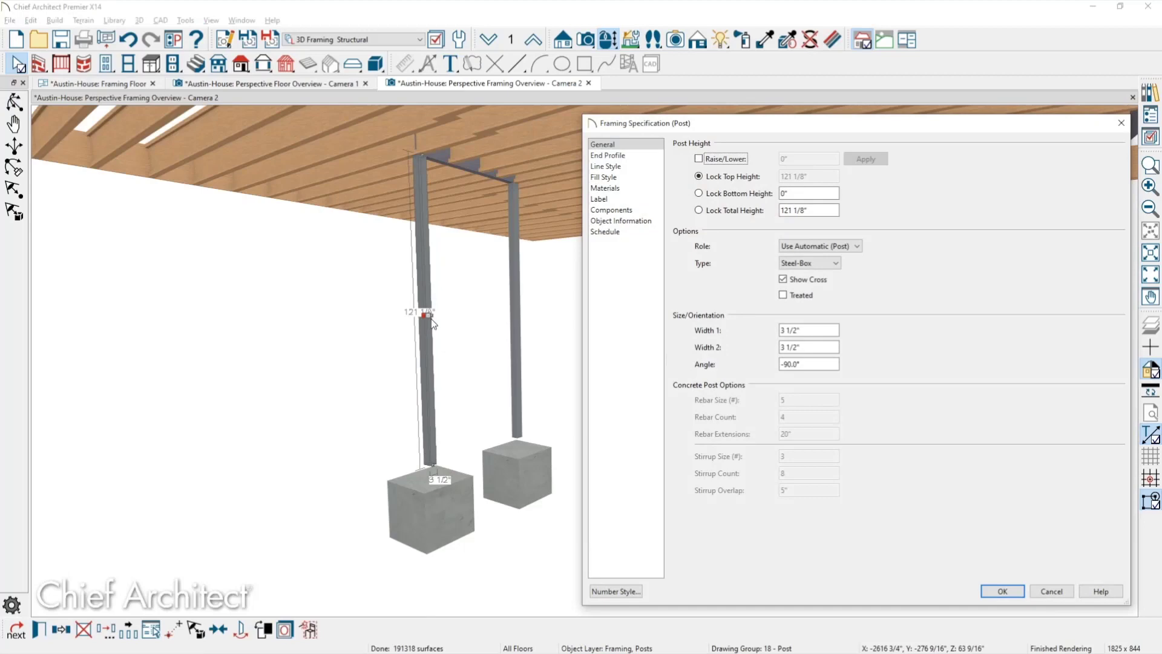
left_click(826, 265)
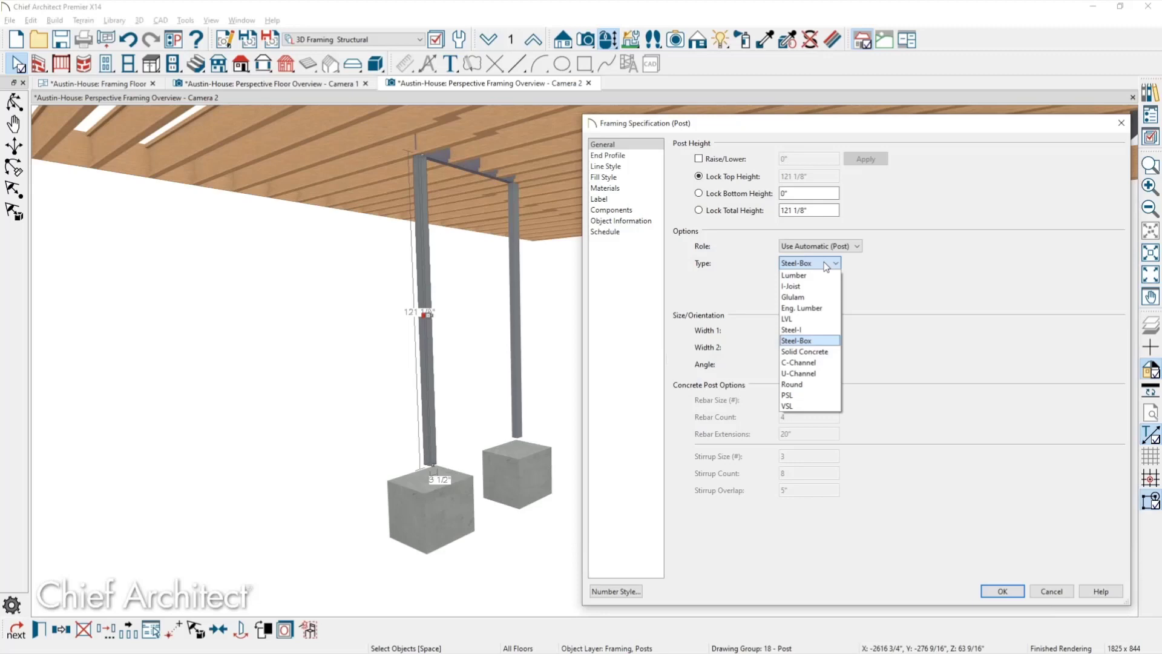
left_click(611, 199)
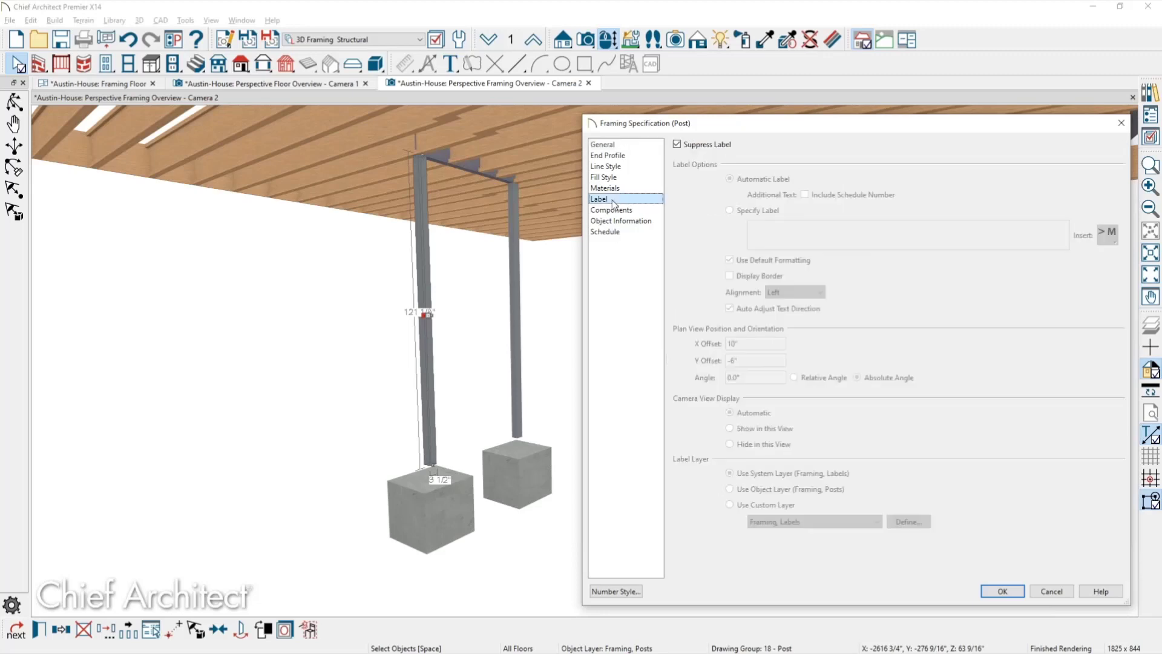
left_click(700, 147)
left_click(756, 211)
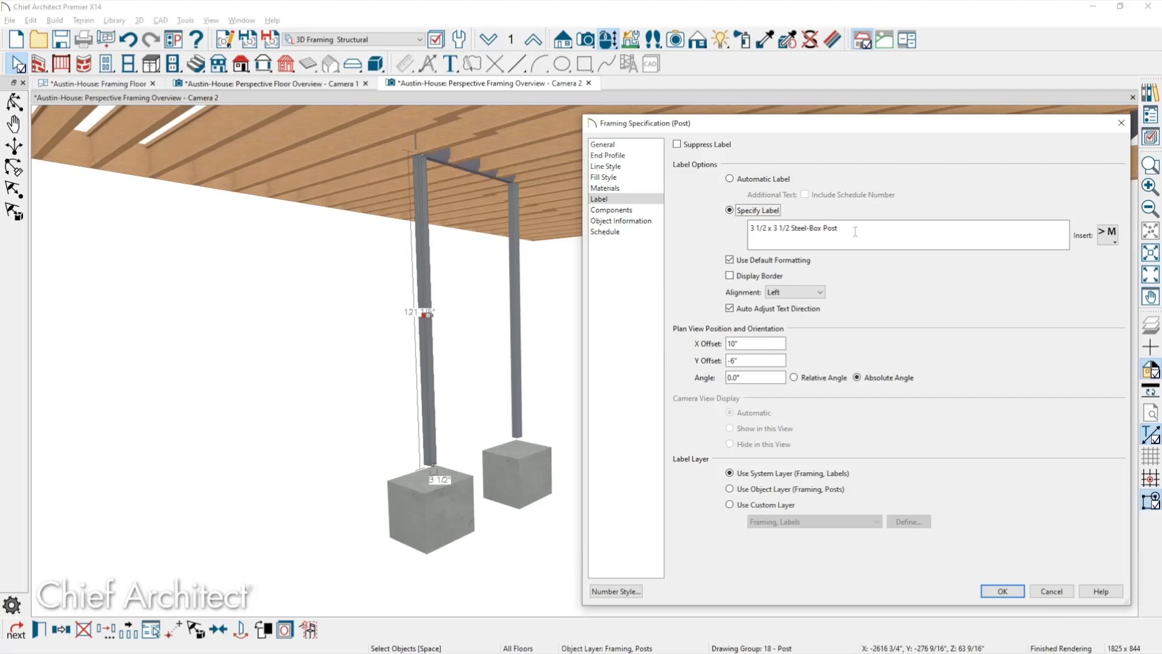
key("Return")
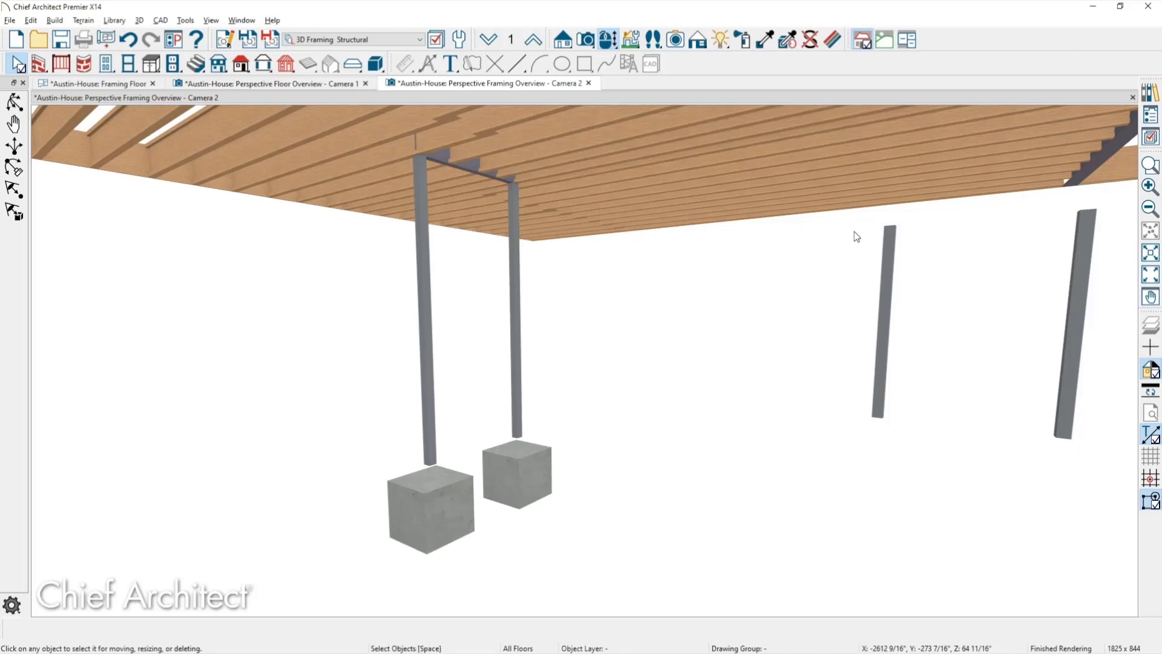
- Try the Footing option and the Round and Square shapes in the near post footing's slab specification
double_click(462, 525)
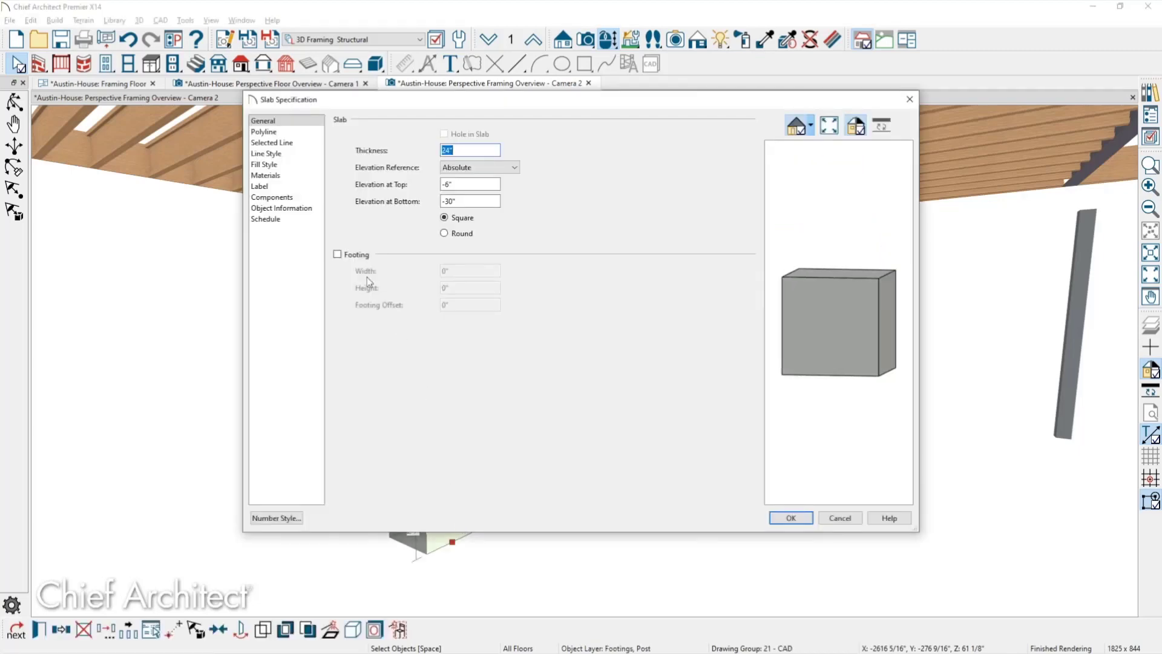
left_click(357, 255)
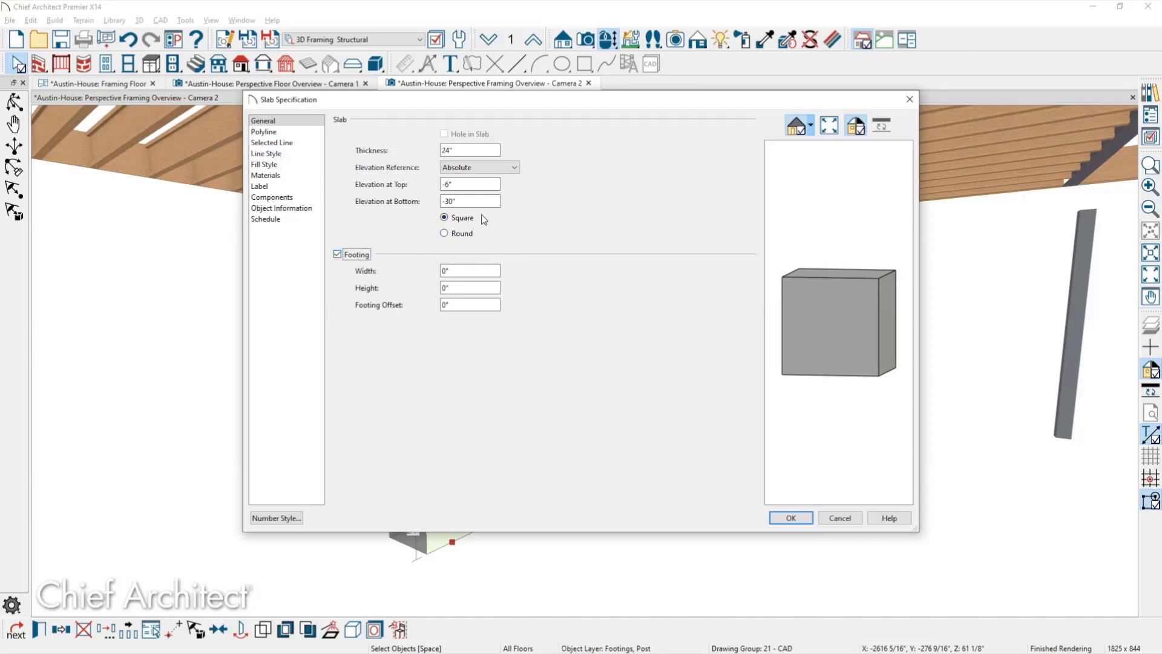
left_click(455, 233)
left_click(456, 219)
left_click(841, 518)
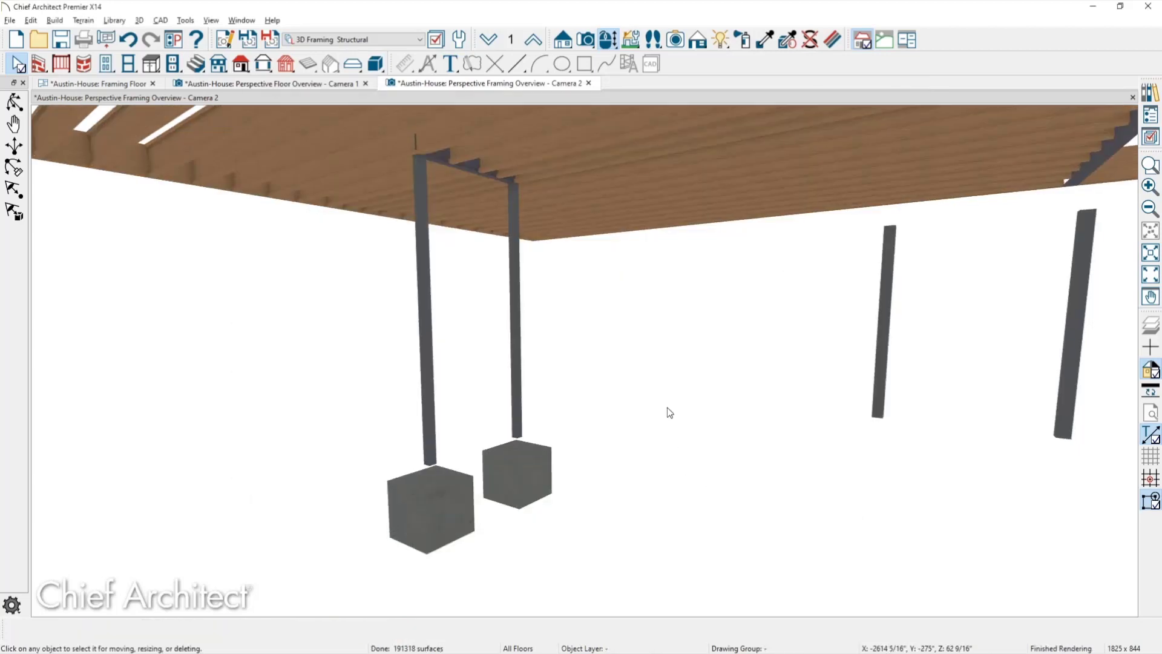
- Minimize the intro picture and close the perspective framing overview
scroll(669, 412, "down", 5)
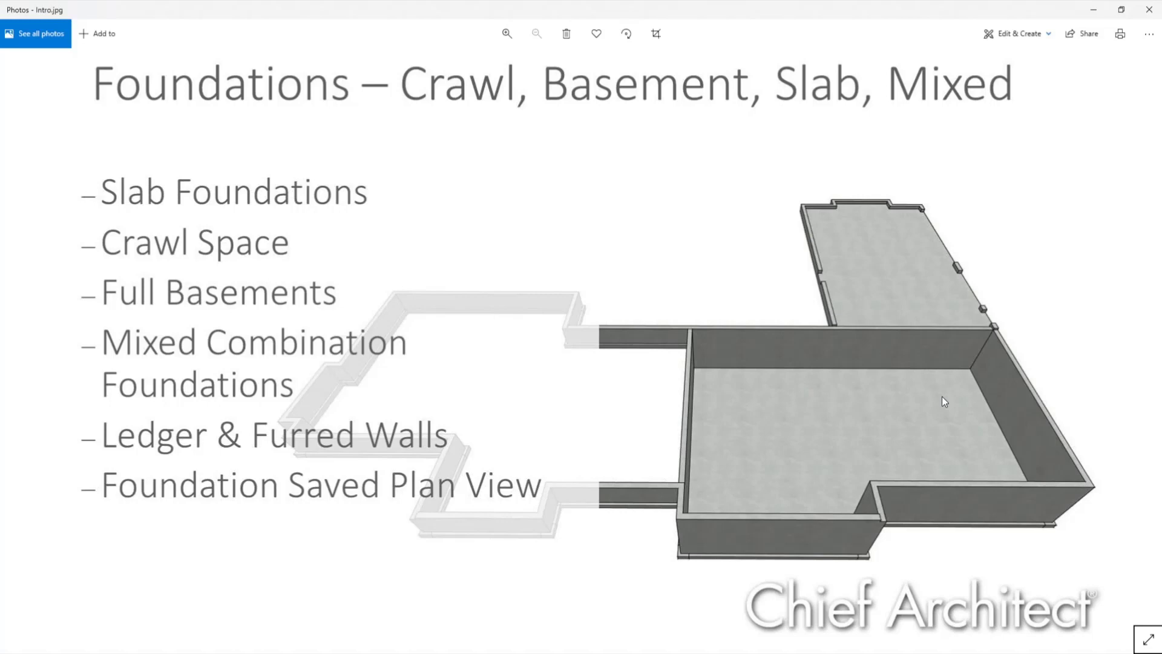
left_click(1091, 13)
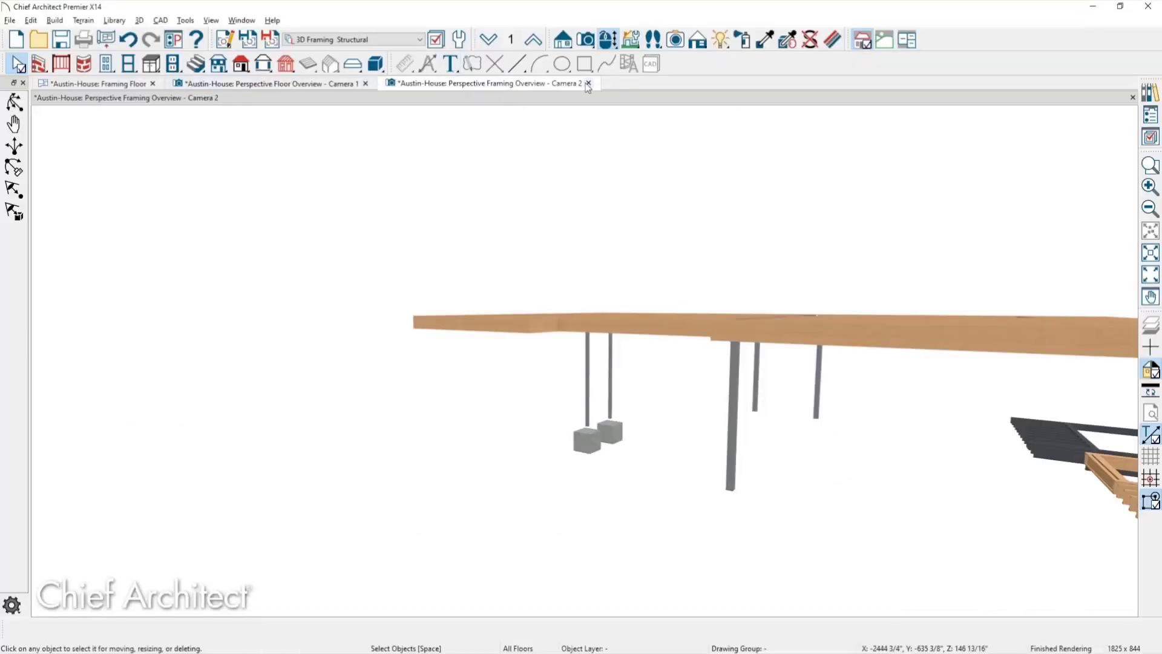
left_click(589, 84)
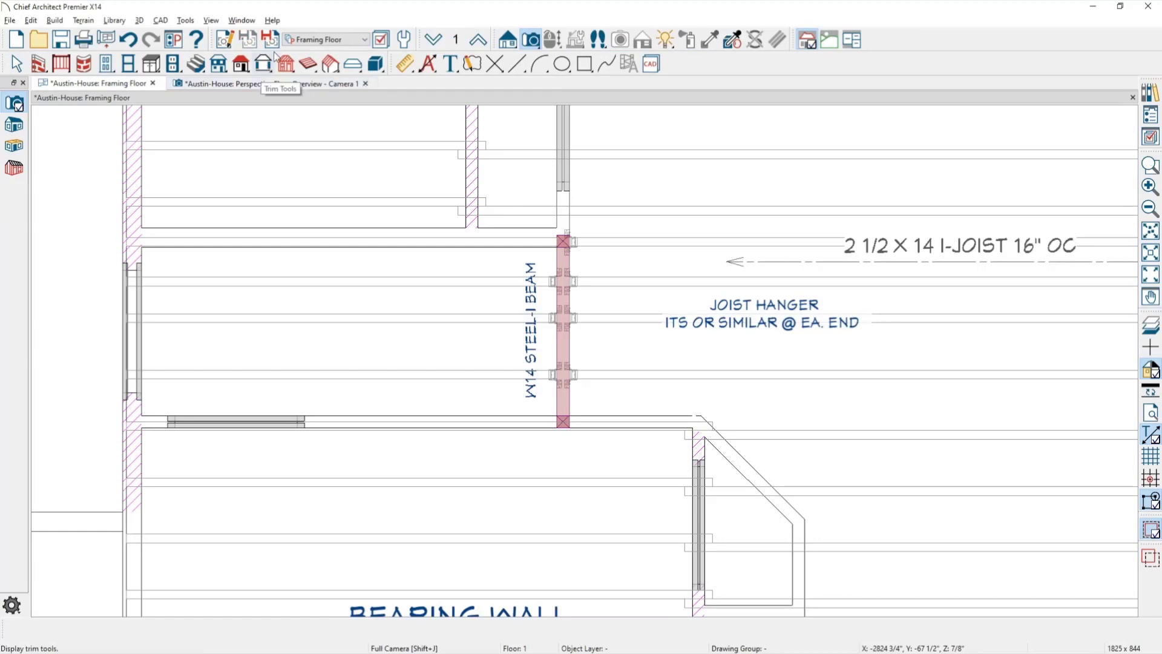
- Switch to the Foundation plan view and examine the wall ledger between the main slab and the basement
left_click(339, 39)
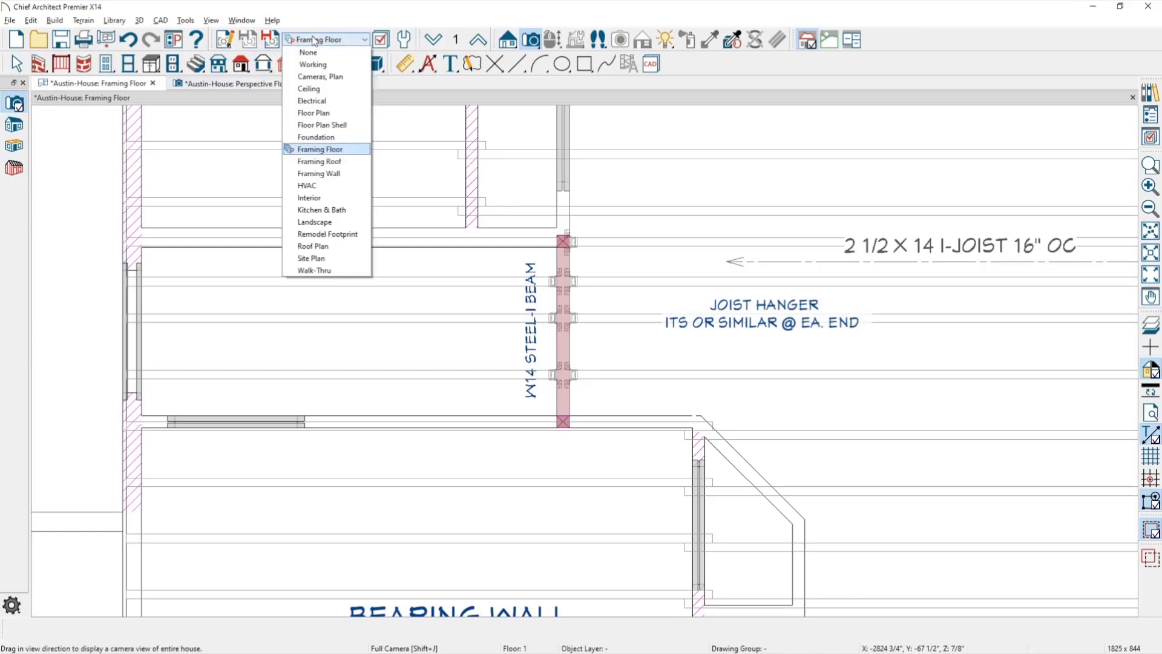
left_click(325, 138)
middle_click_drag(725, 339, 305, 352)
scroll(306, 352, "down", 4)
scroll(311, 356, "down", 2)
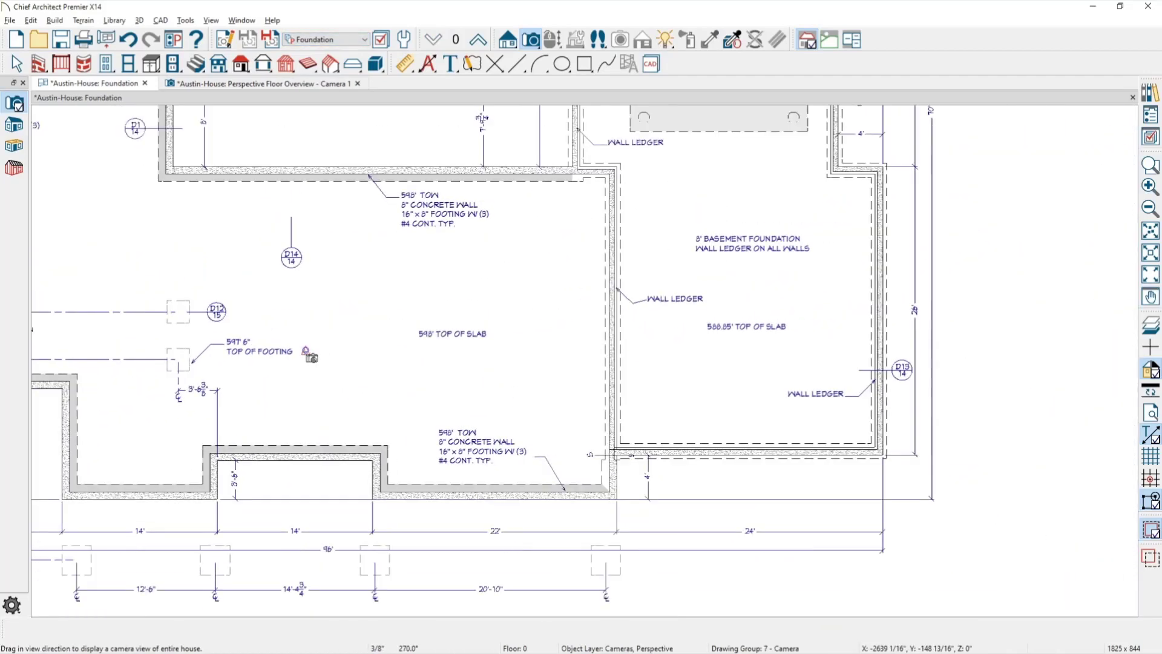
scroll(646, 310, "up", 3)
key("space")
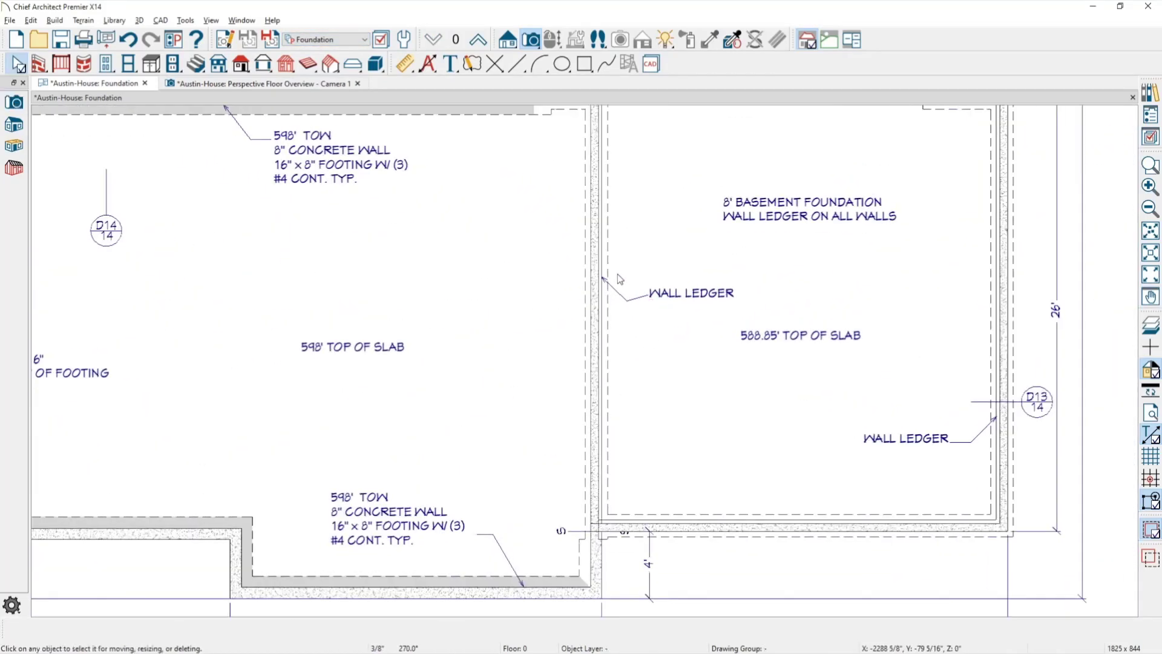
- Go up to floor 1 and display the Floor Plan view around the stairwell and office area
left_click(478, 39)
left_click(365, 40)
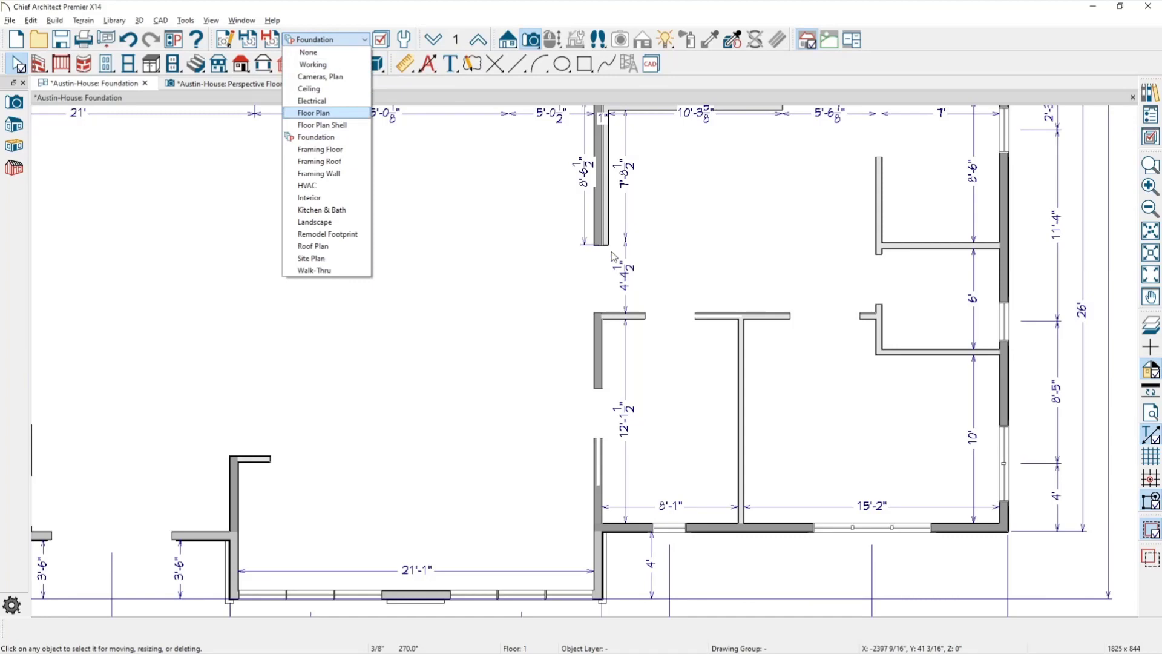
left_click(314, 112)
left_click(669, 350)
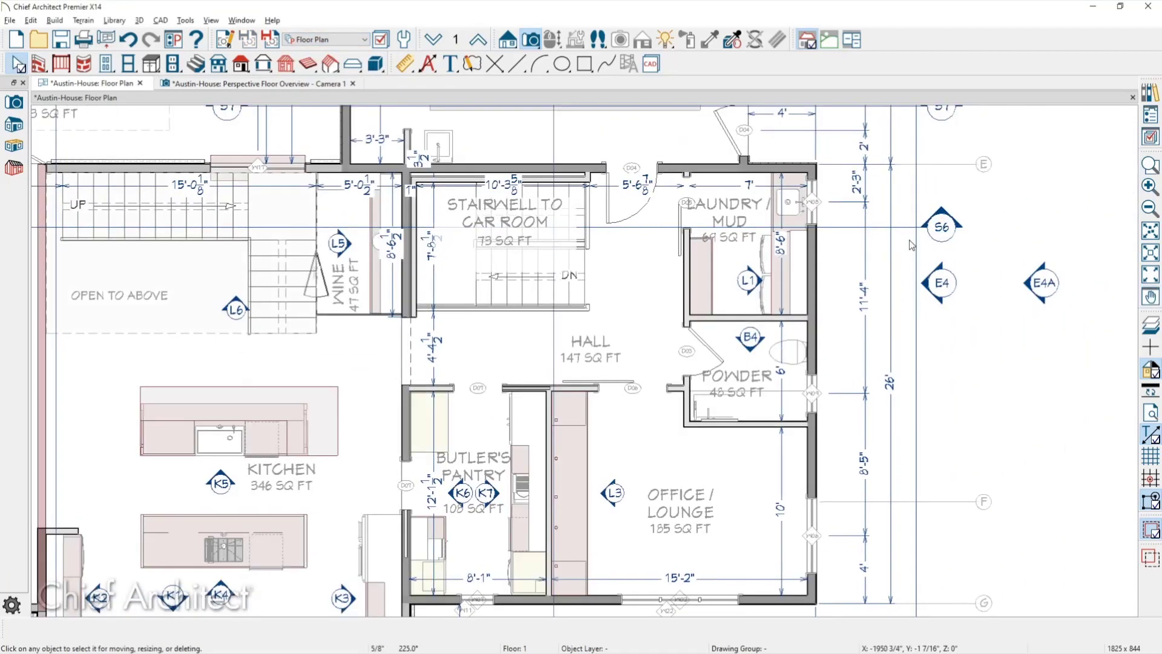
- View the S6 section at the stairs from its camera in plan, and close it without saving the camera
left_click(942, 236)
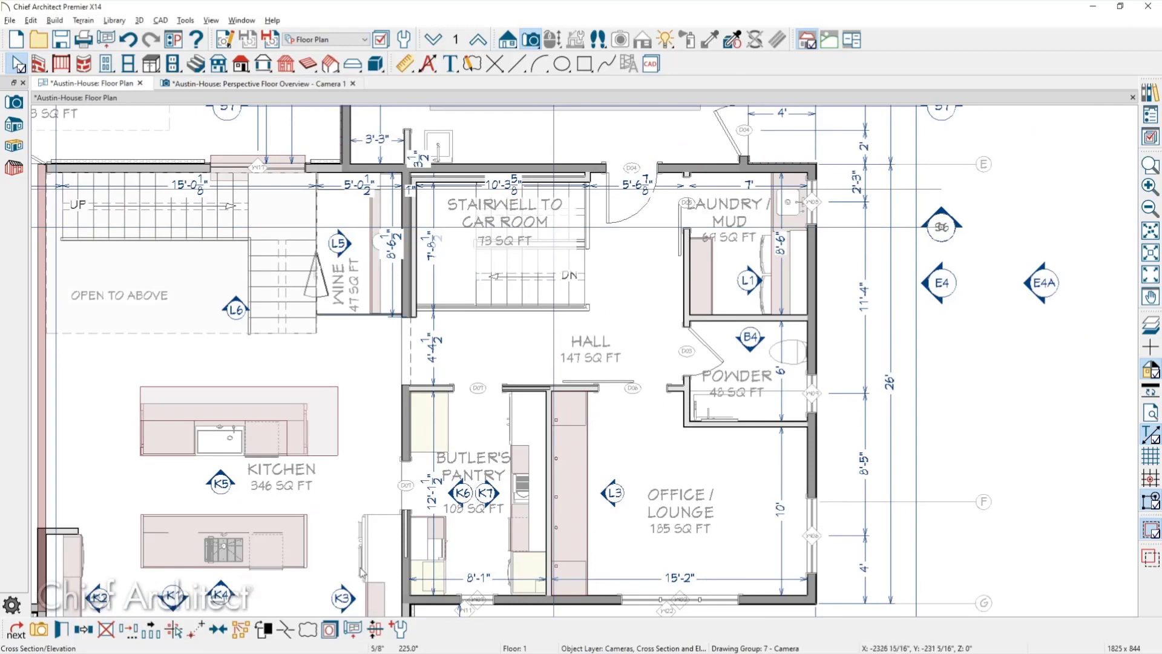
left_click(46, 634)
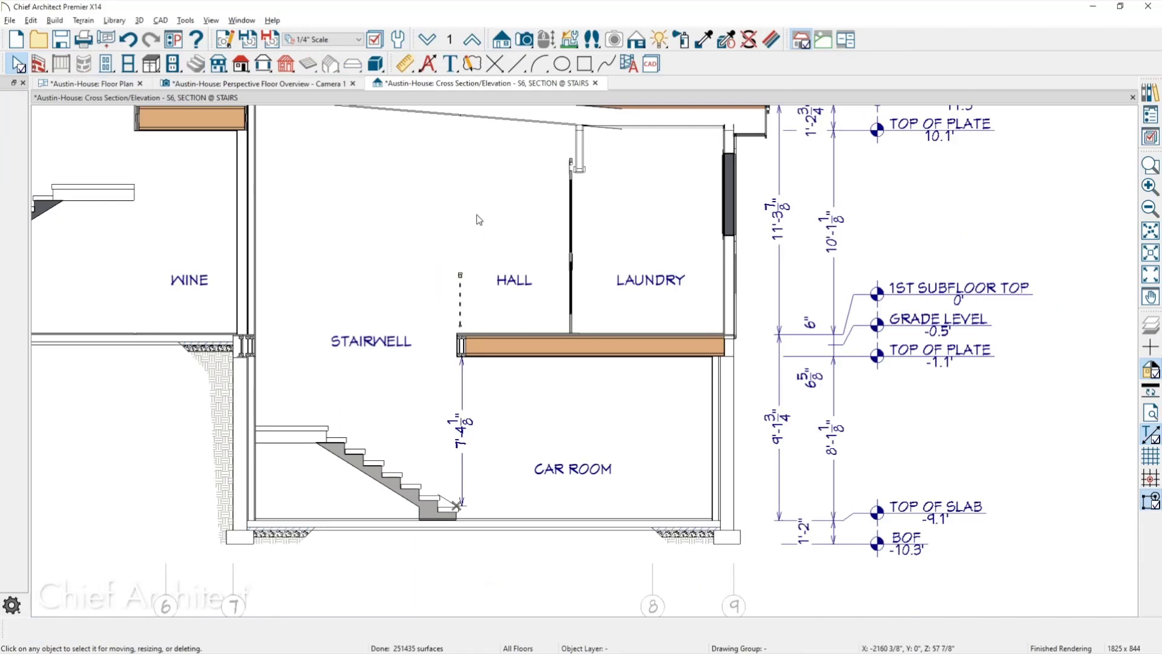
left_click(595, 83)
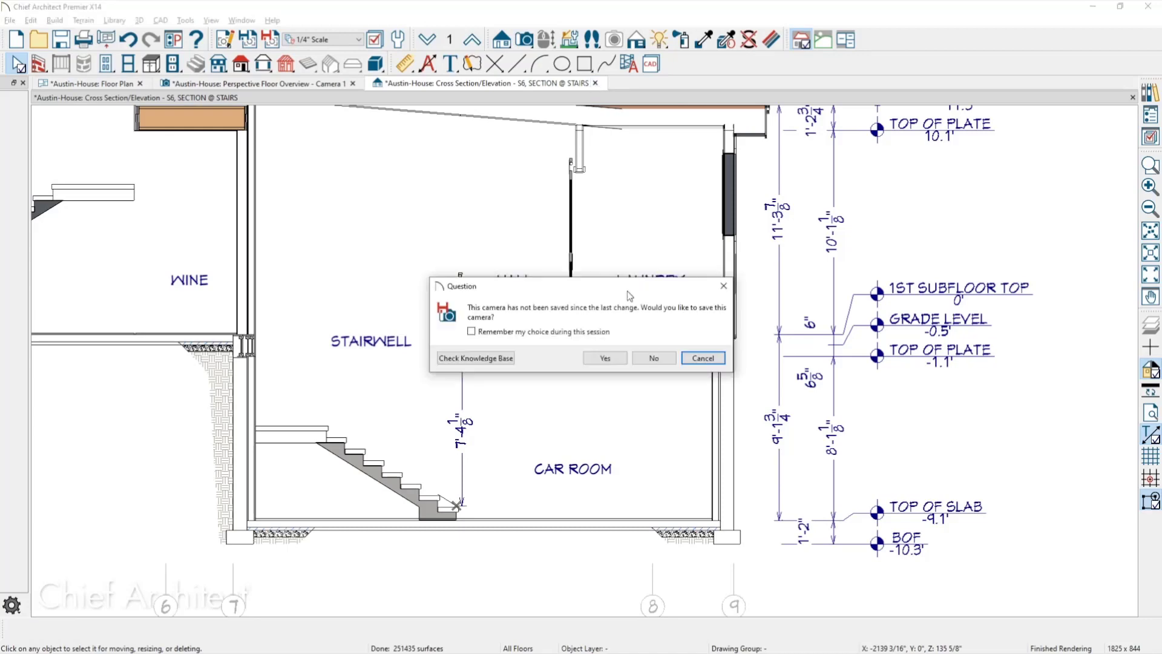
left_click(659, 357)
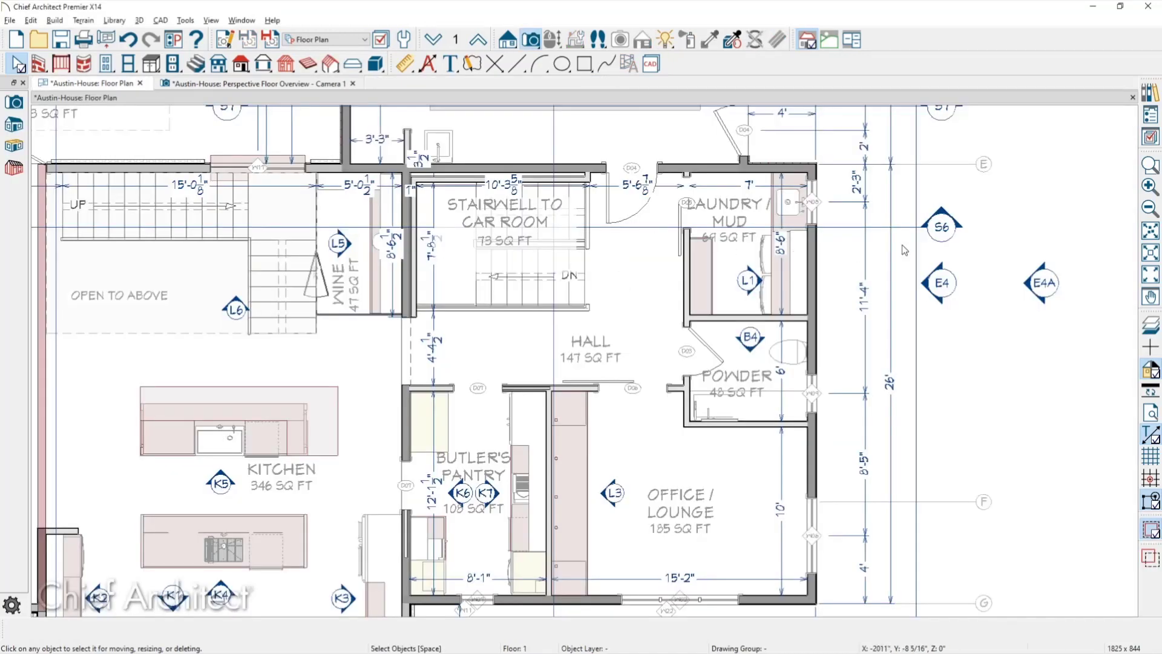
- Move the S6 section camera down the plan so it cuts below the stairwell through the office, and open its section view
left_click(939, 228)
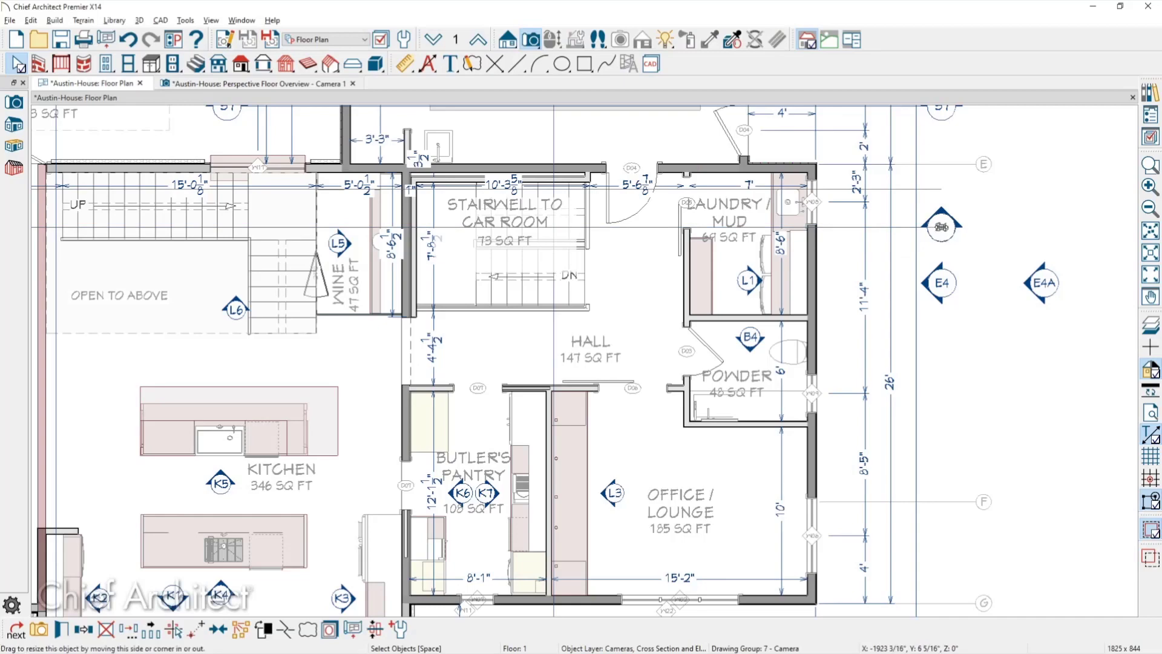
scroll(942, 227, "down", 2)
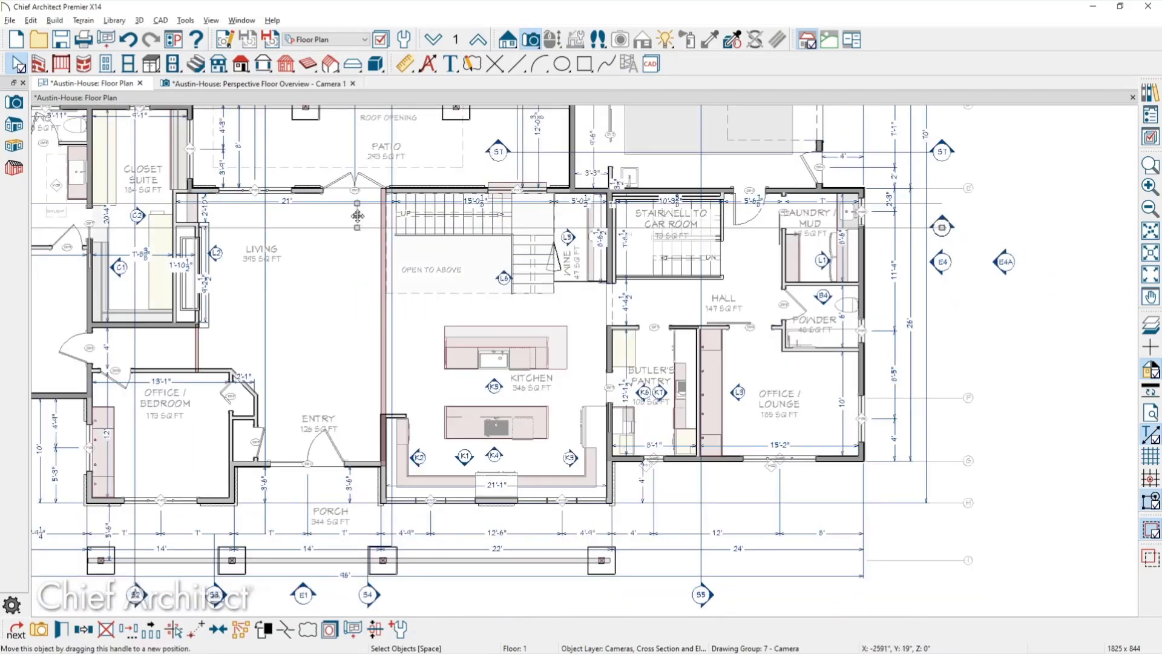
left_click_drag(360, 256, 360, 370)
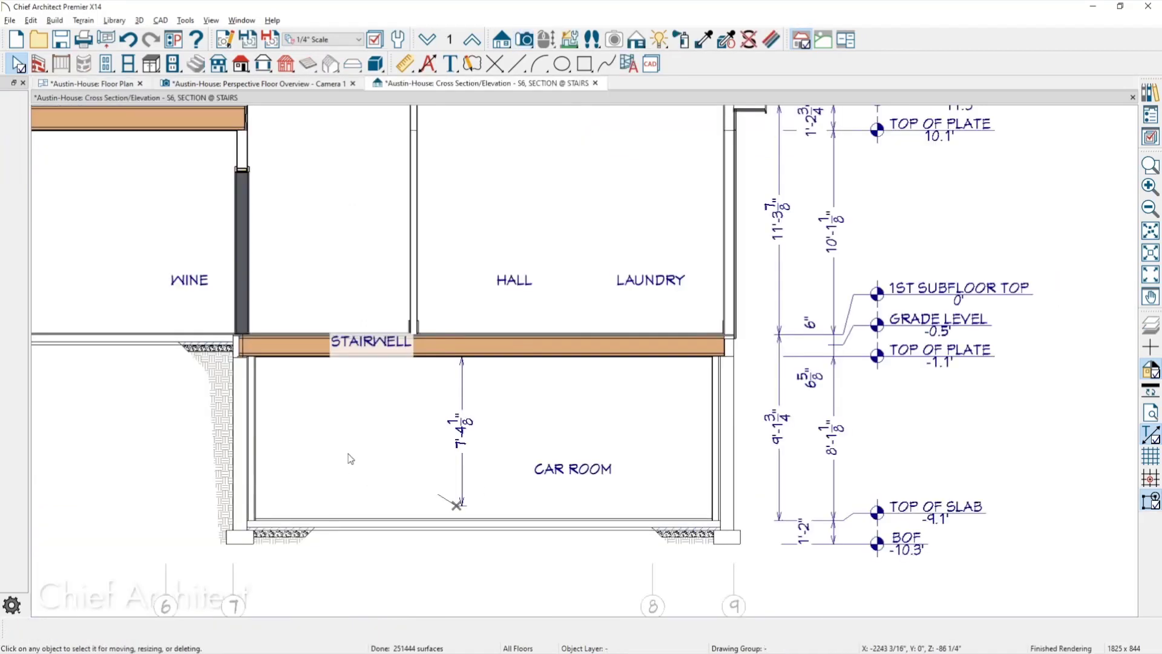
- Examine in the section how the floor joists above the car room bear on the foundation walls at both ends
scroll(350, 459, "up", 3)
scroll(133, 346, "up", 3)
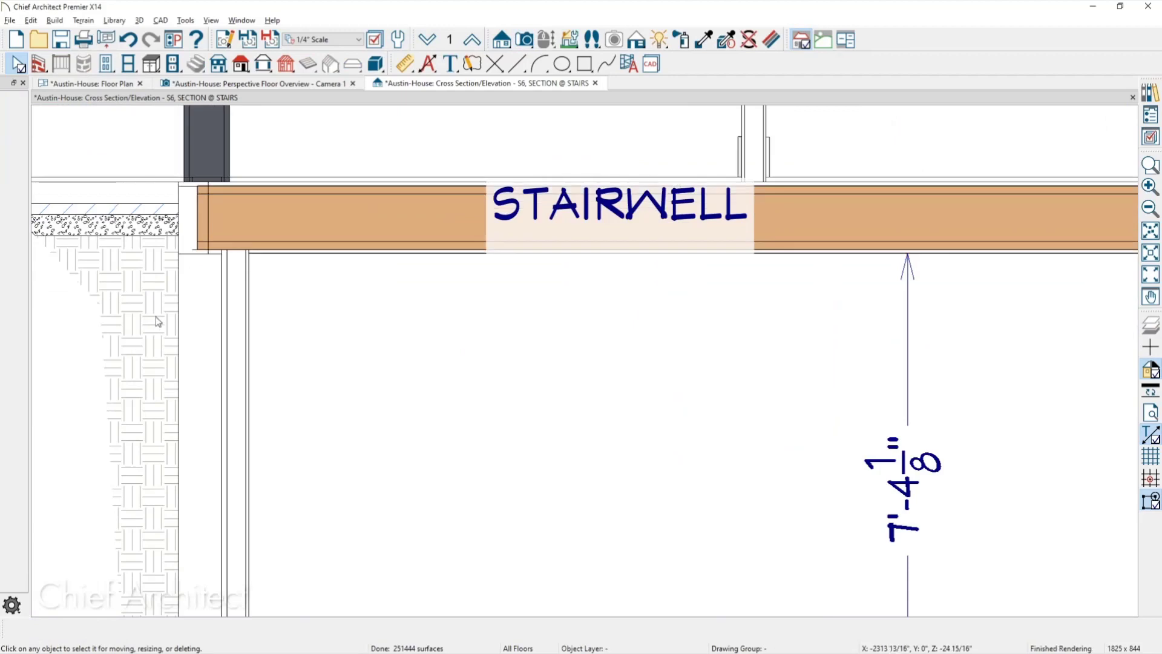
scroll(157, 320, "up", 2)
scroll(158, 320, "up", 2)
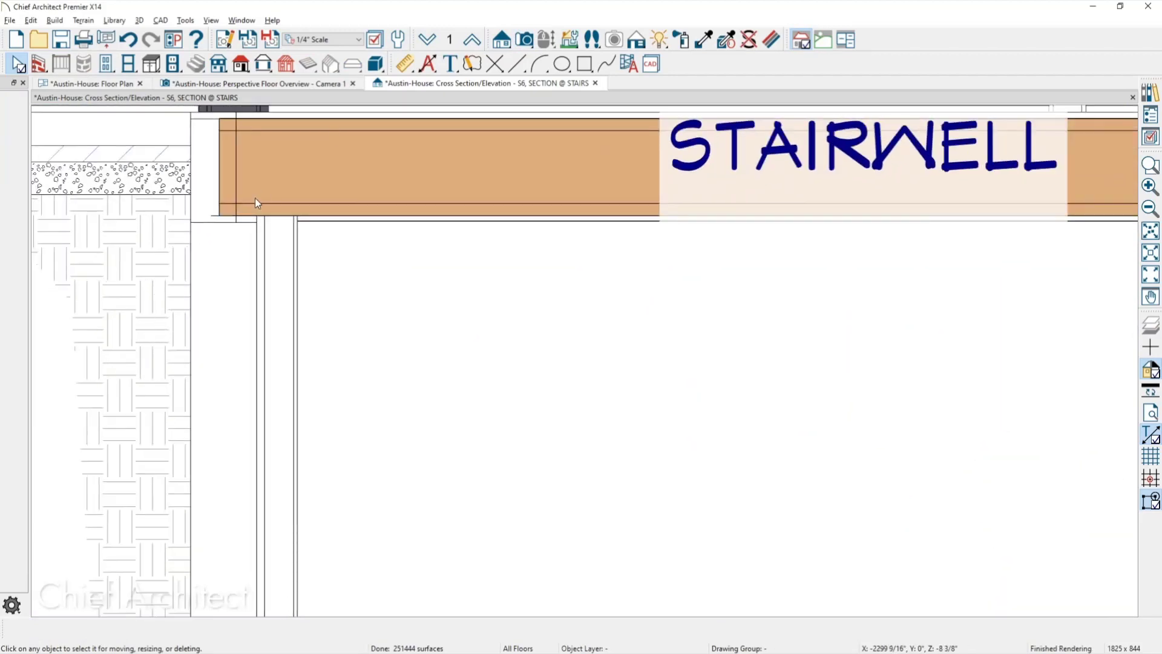
scroll(230, 236, "down", 3)
scroll(229, 239, "down", 2)
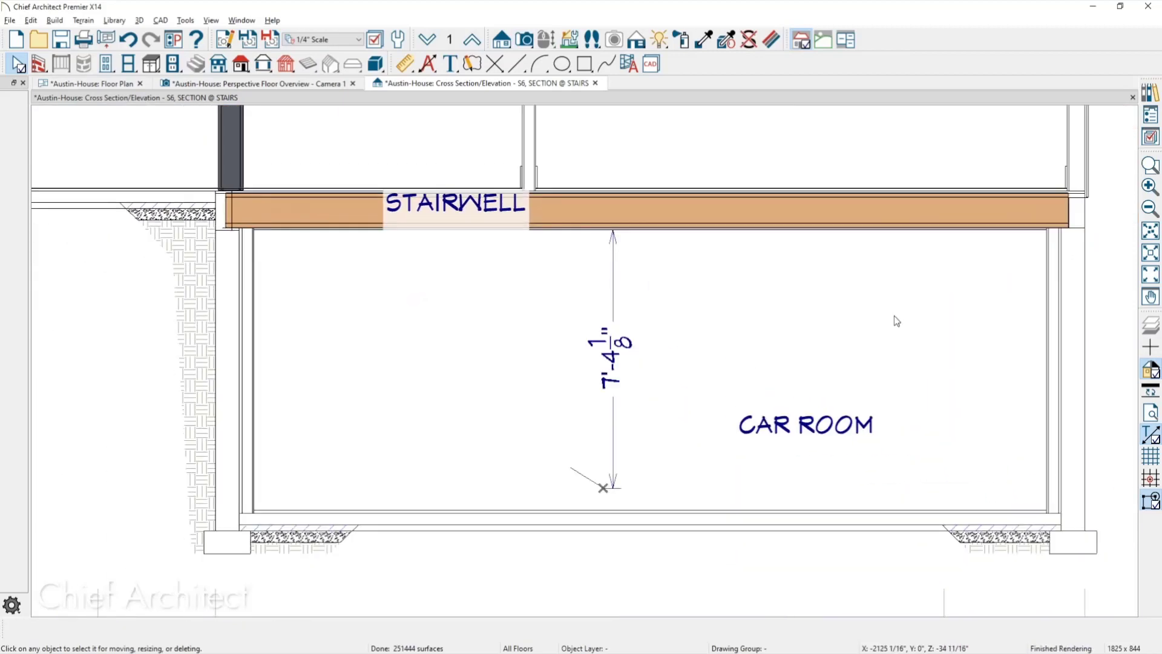
scroll(828, 281, "up", 3)
scroll(834, 260, "up", 4)
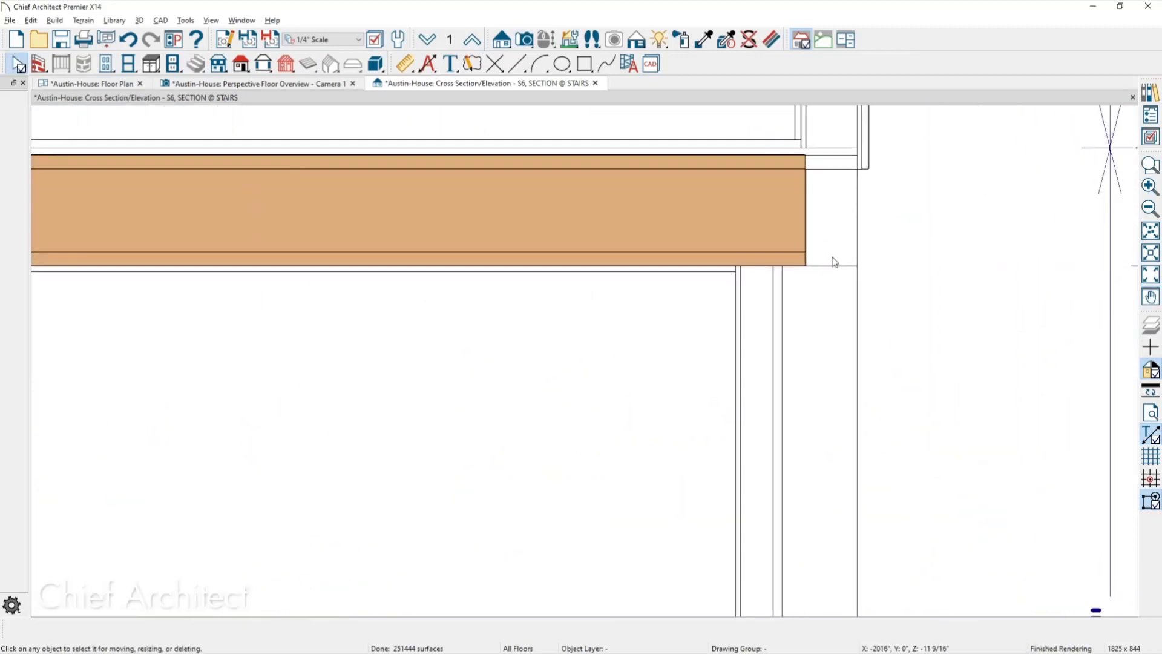
scroll(820, 269, "down", 1)
middle_click_drag(817, 282, 858, 334)
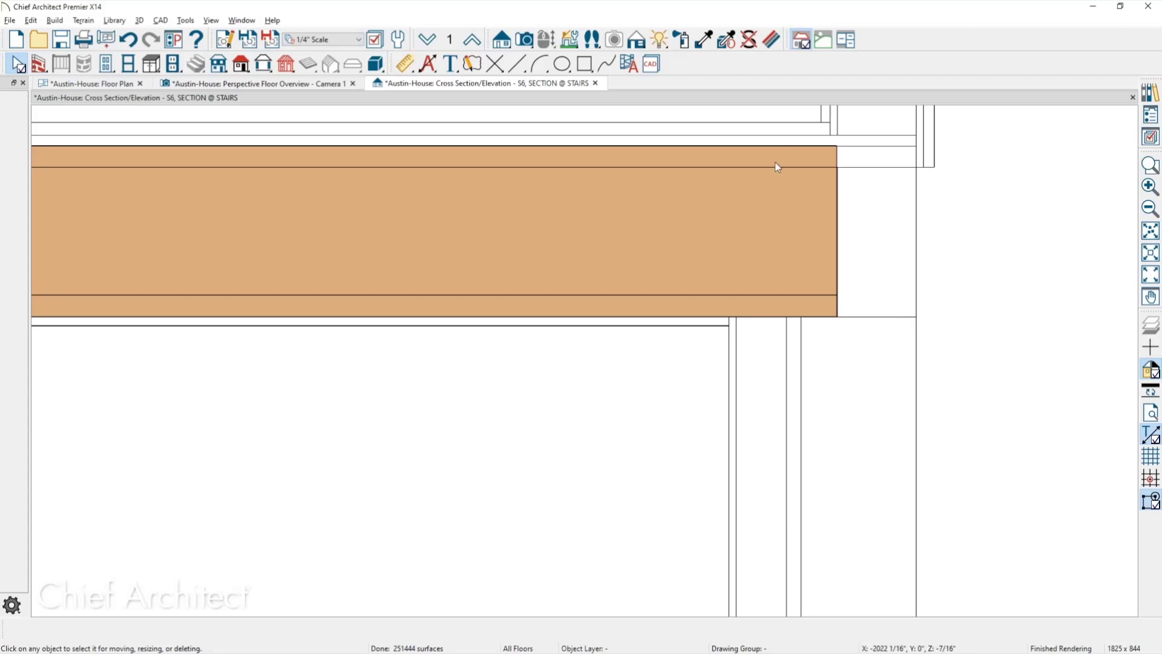
scroll(295, 381, "down", 2)
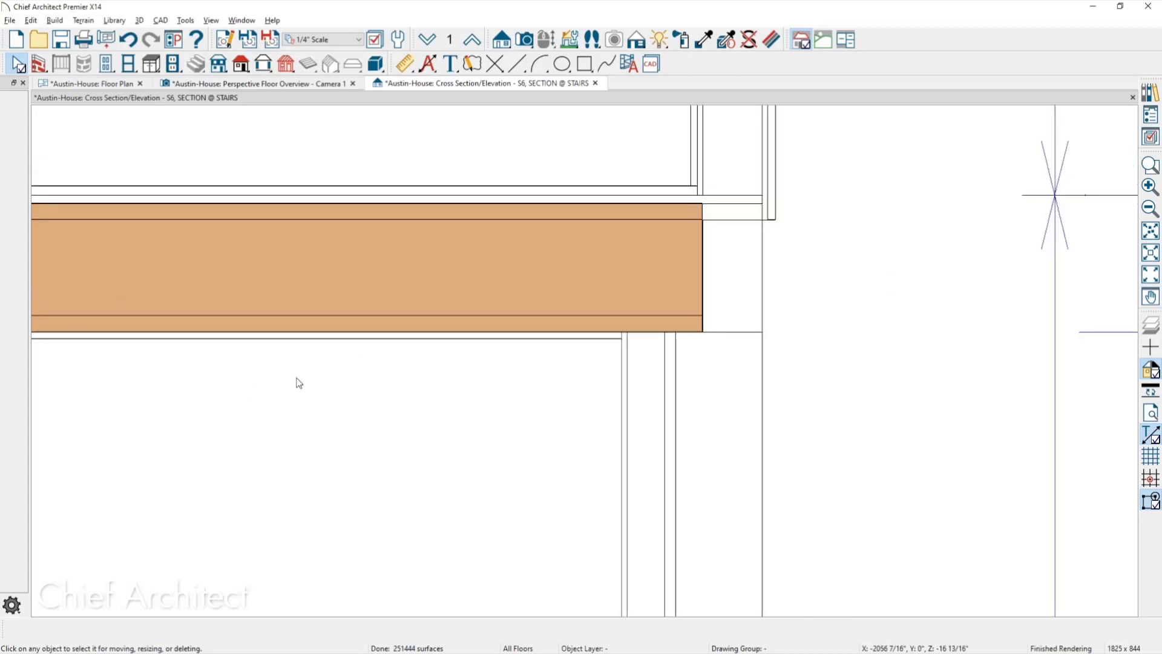
- Examine the ledger and the wall below it on the side of the car room next to the main slab
middle_click_drag(288, 385, 798, 363)
middle_click_drag(354, 351, 1149, 334)
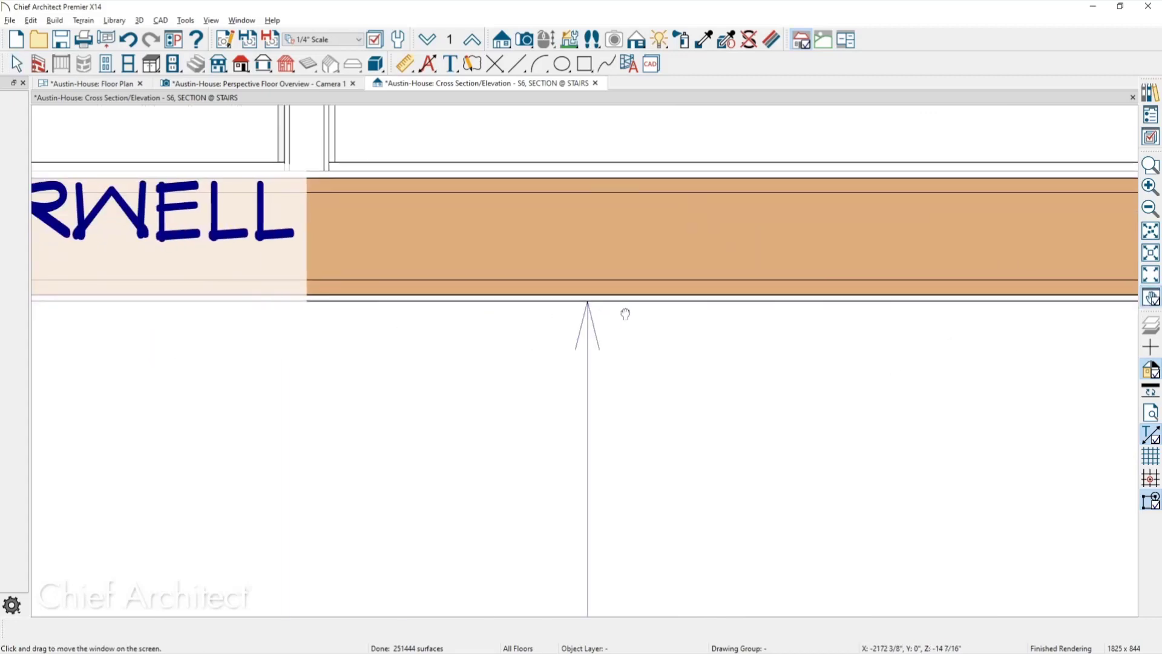
middle_click_drag(625, 314, 1155, 346)
middle_click_drag(679, 303, 1133, 284)
scroll(395, 345, "up", 2)
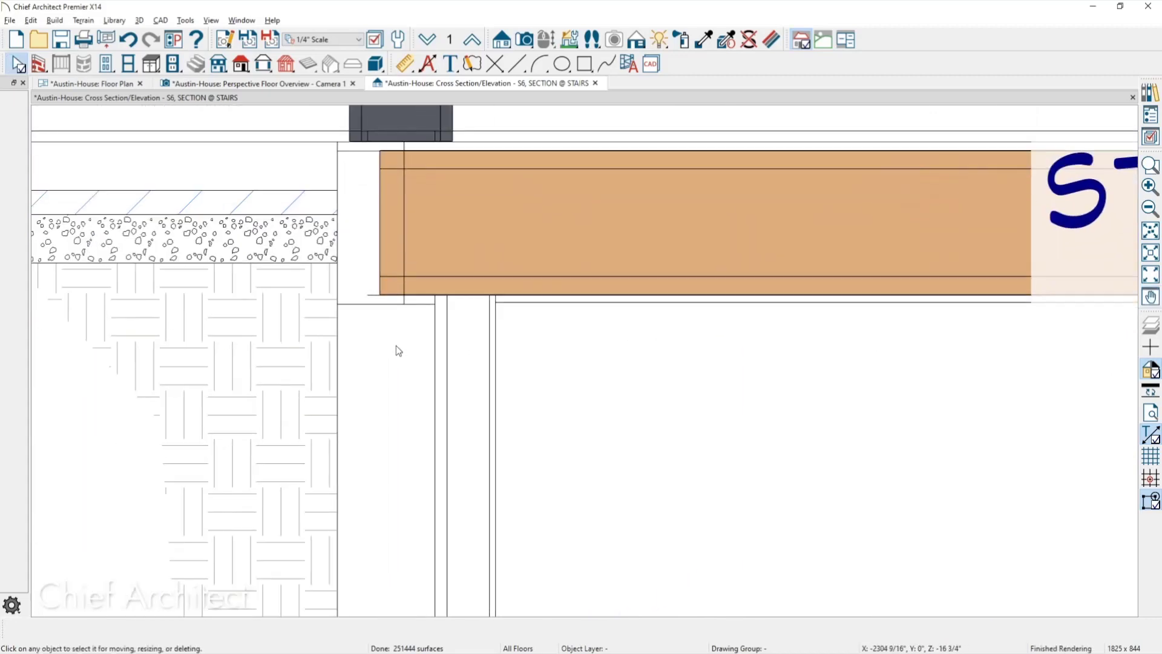
scroll(395, 346, "up", 1)
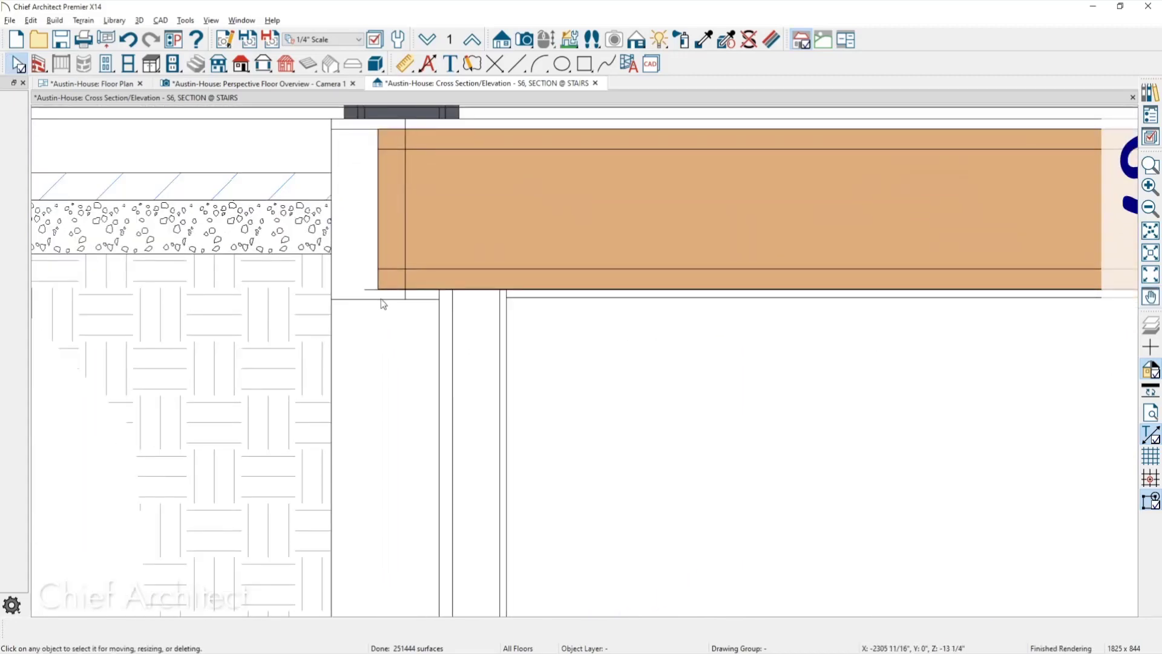
scroll(382, 308, "down", 2)
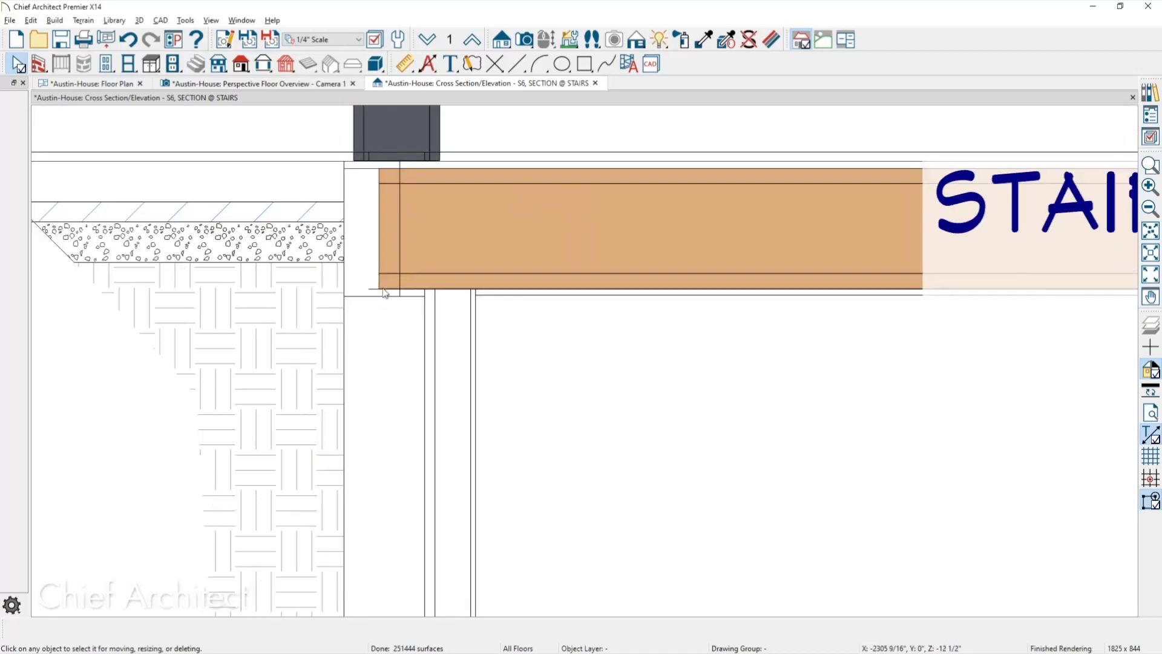
middle_click_drag(395, 322, 402, 124)
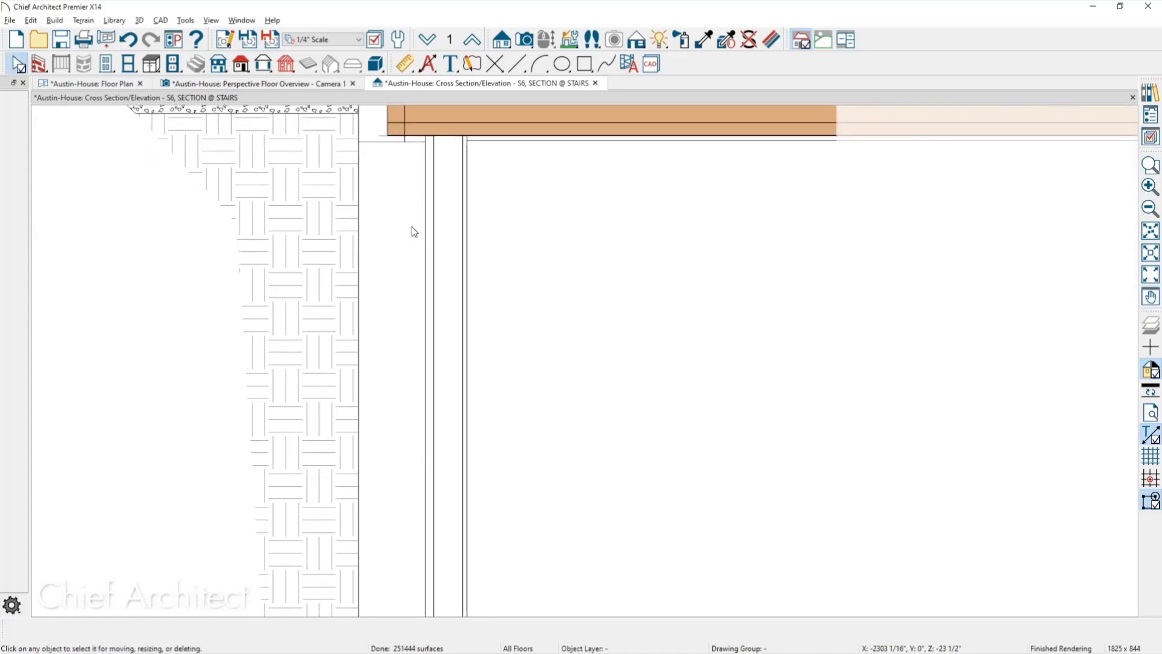
scroll(411, 251, "down", 1)
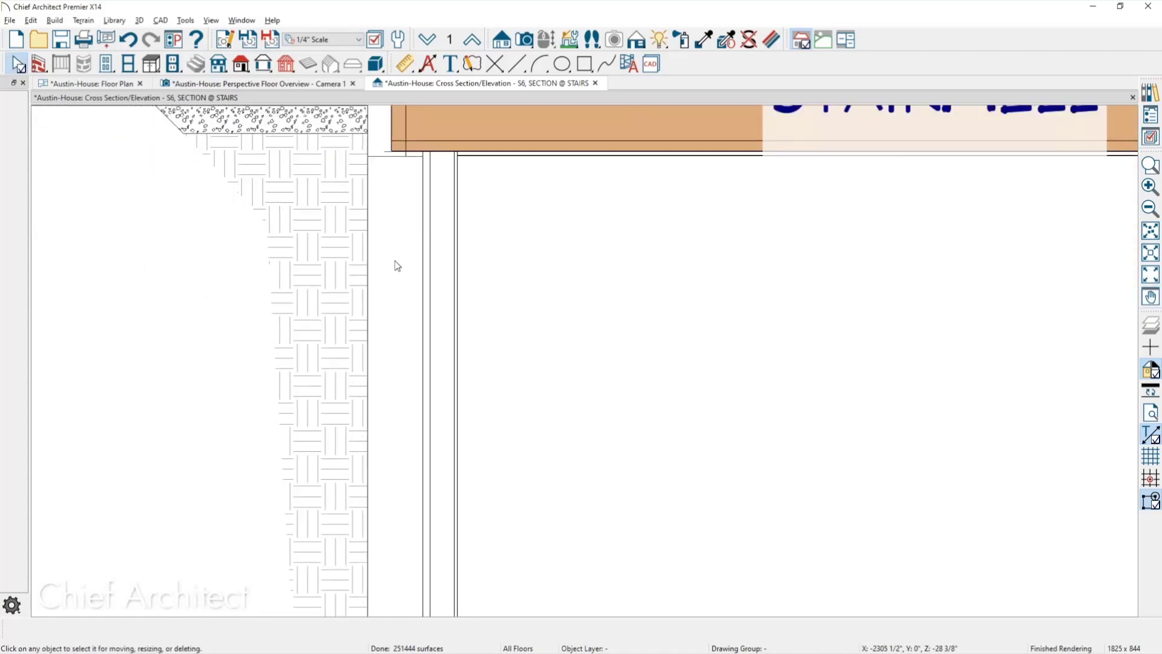
- Go down to floor 0 in the floor plan and open the wall type settings of the car room's outer foundation wall
left_click(103, 84)
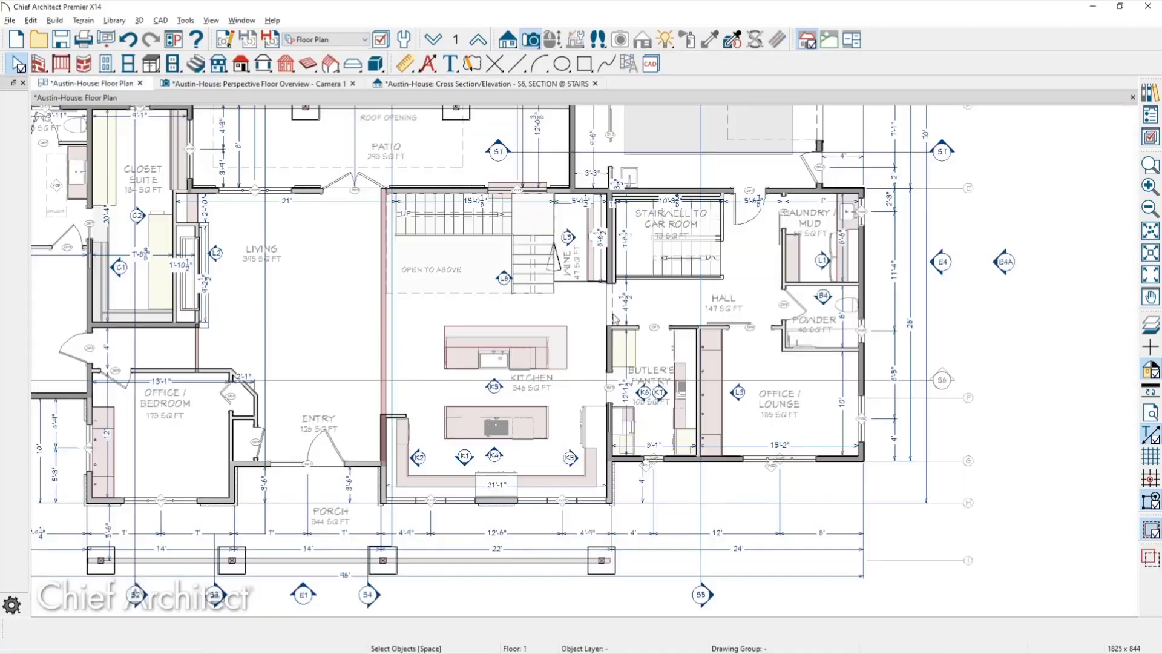
left_click(433, 40)
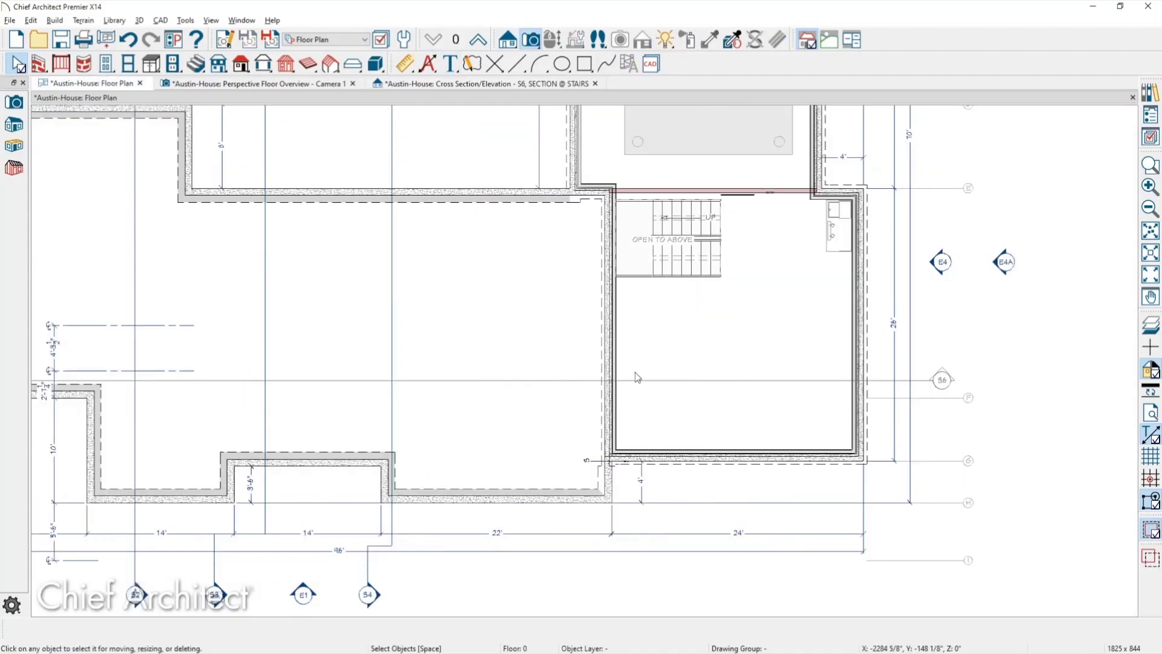
left_click(866, 354)
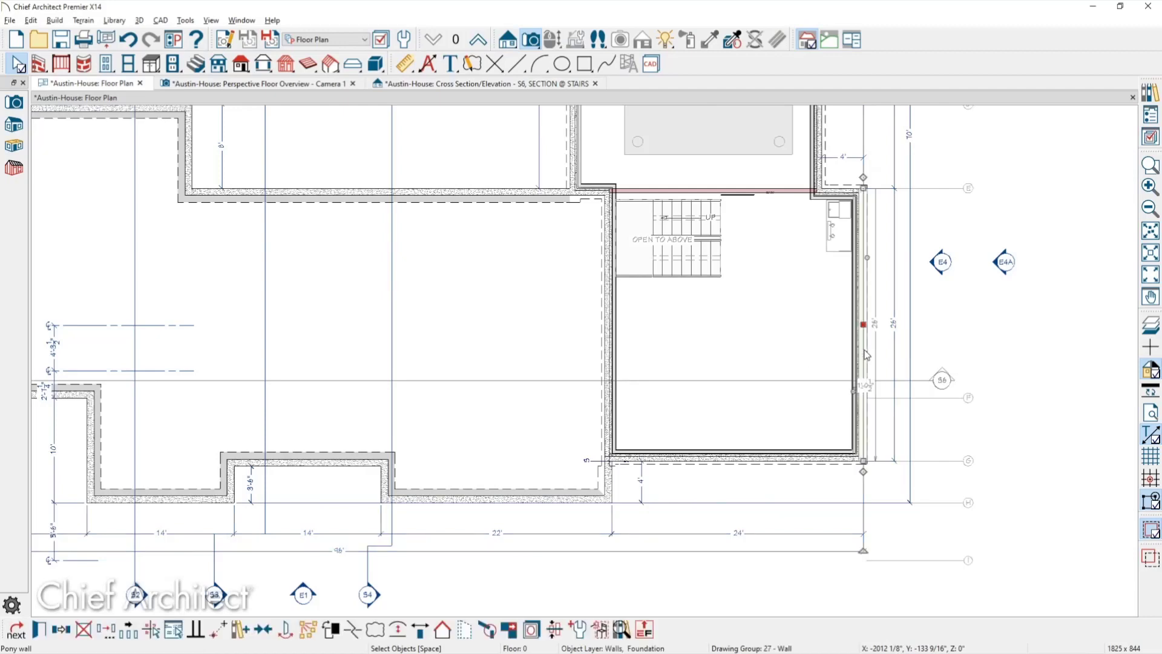
double_click(865, 354)
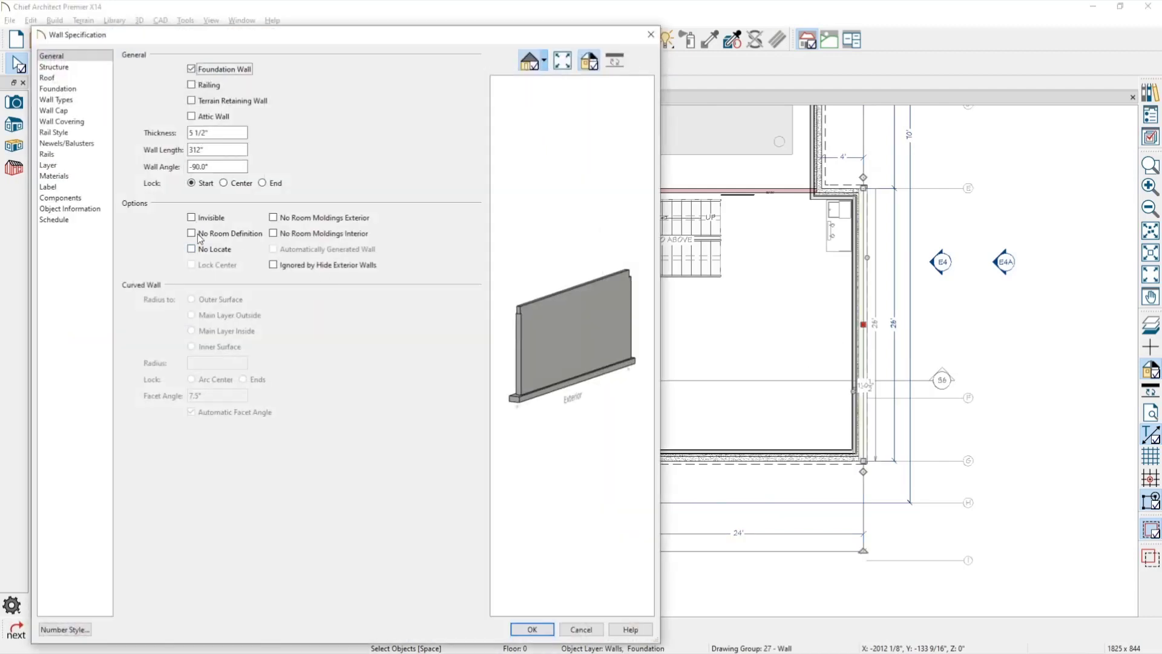
left_click(79, 100)
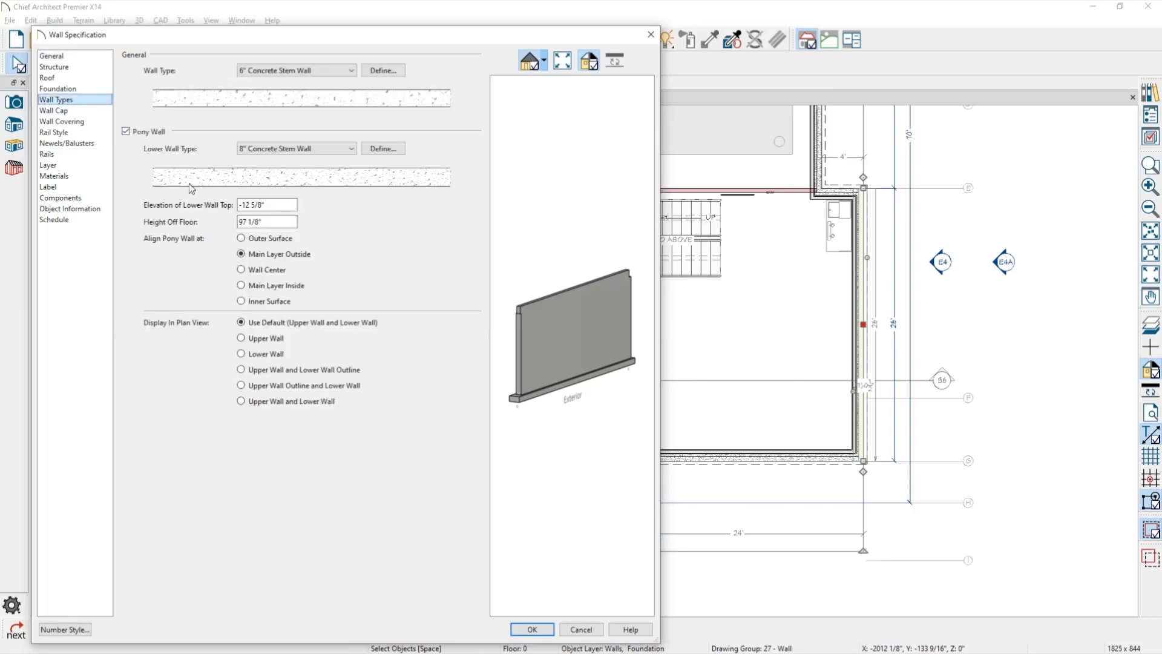
- Inspect the pony wall's ledger in the preview, copy its Elevation of Lower Wall Top value and close the wall specification
left_click(261, 205)
left_click_drag(514, 324, 625, 311)
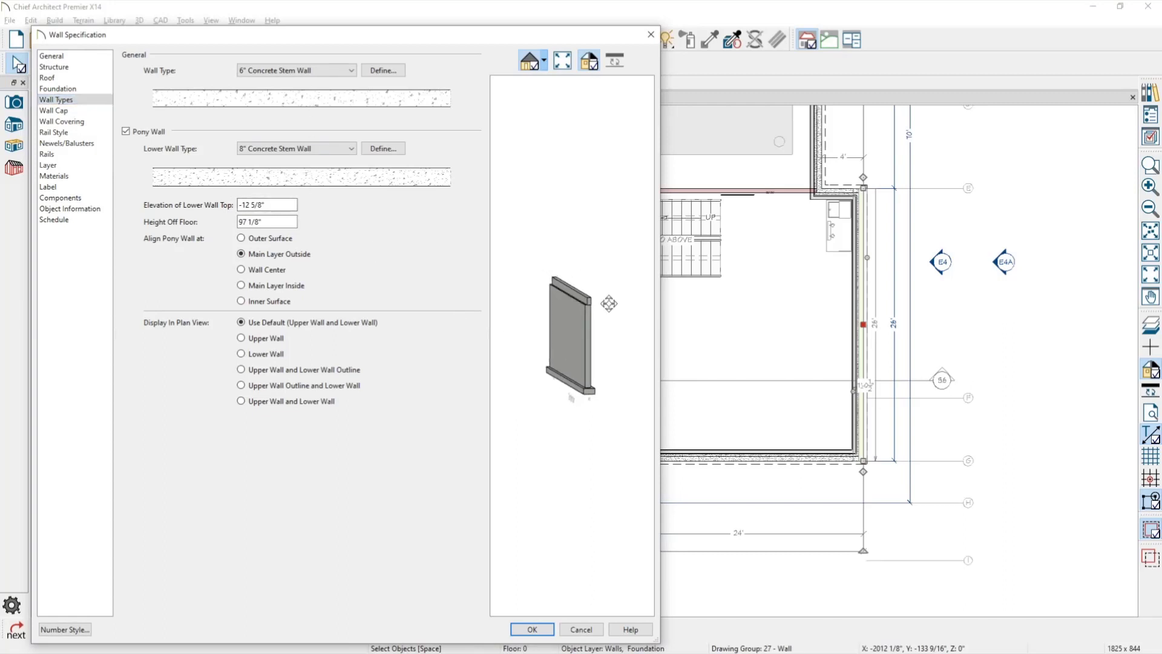
scroll(602, 303, "up", 6)
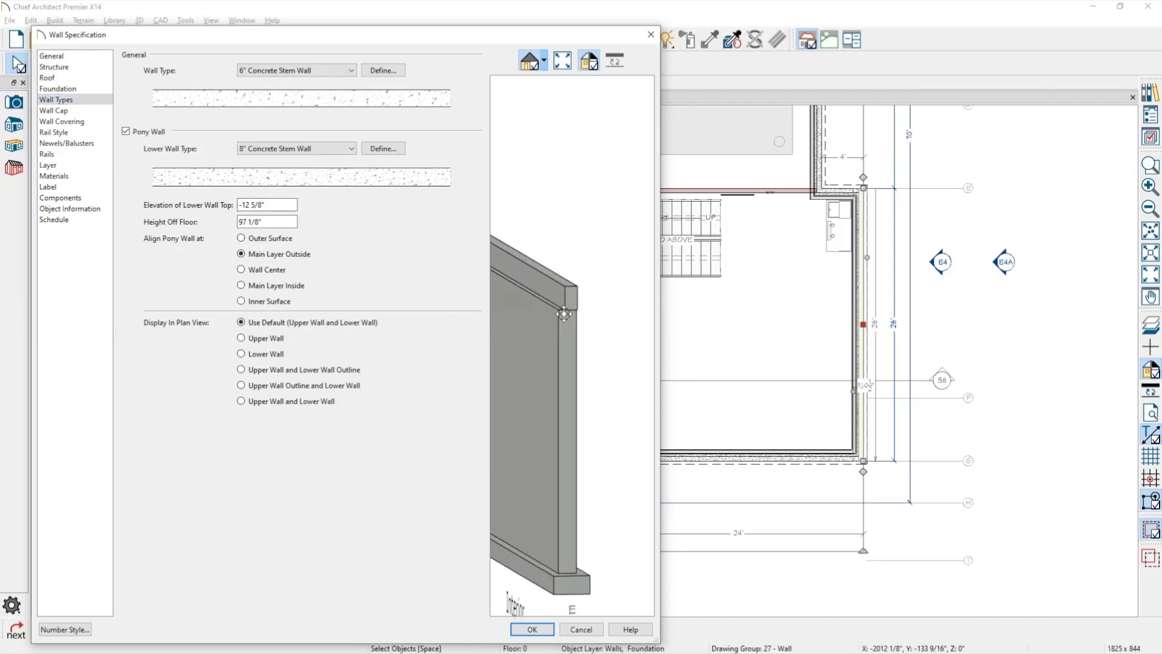
left_click_drag(268, 205, 227, 207)
key("Return")
- Set the Elevation of Lower Wall Top to -12 5/8" for the pony wall between the main slab and the car room
scroll(605, 348, "up", 3)
left_click(617, 358)
key("t")
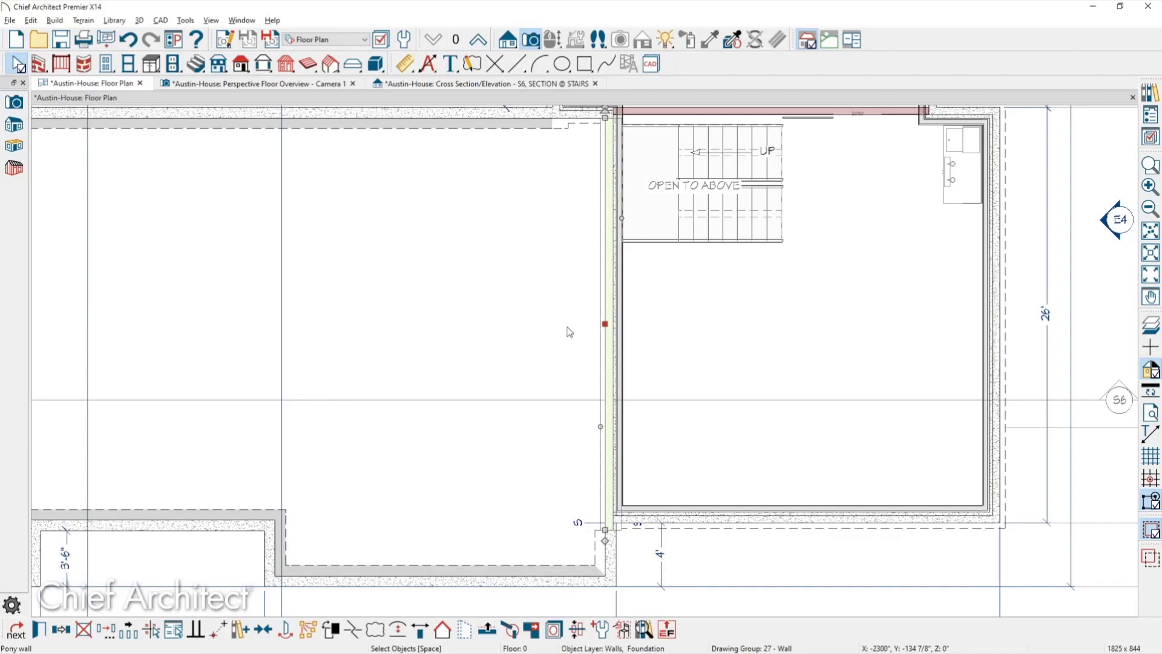
key("ctrl+e")
left_click_drag(293, 205, 238, 205)
type("-12 5/8\"")
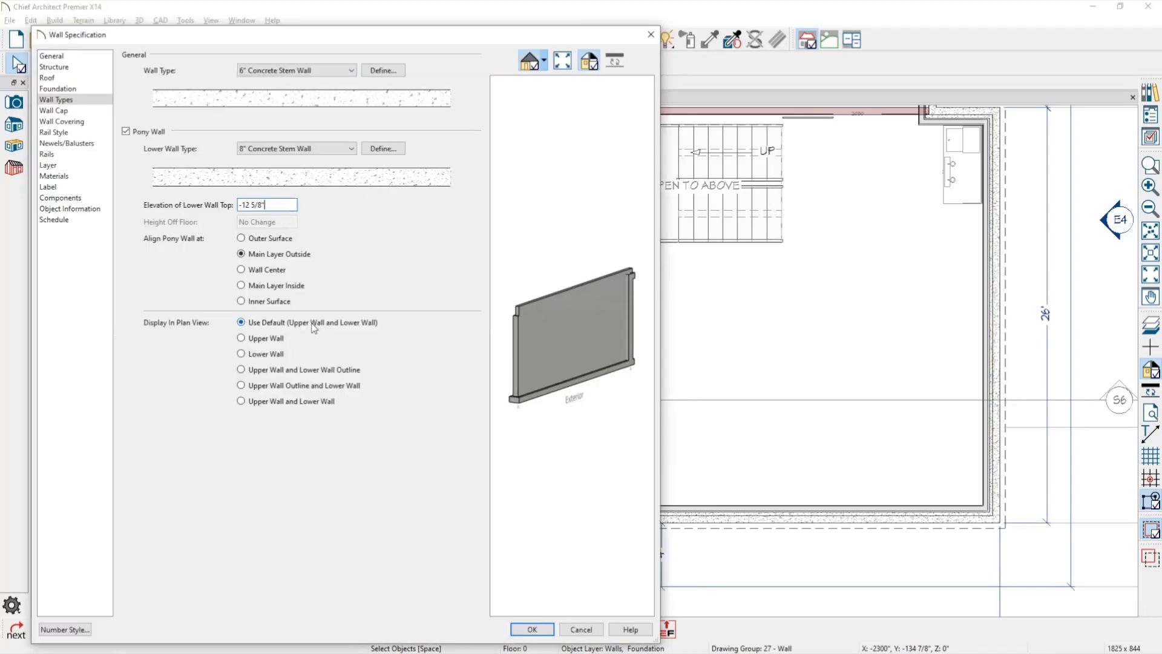
left_click(532, 629)
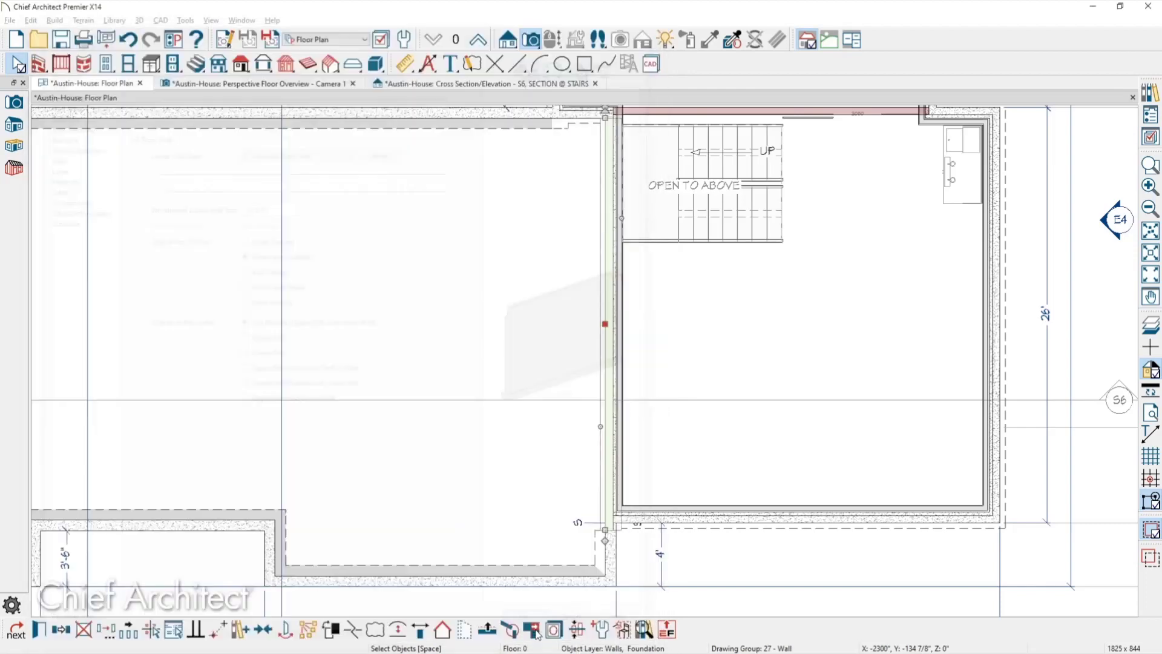
- Return to the S6 section and shorten the overlapping floor joists at the slab-side wall back to the inner face of its upper stem wall
left_click(453, 86)
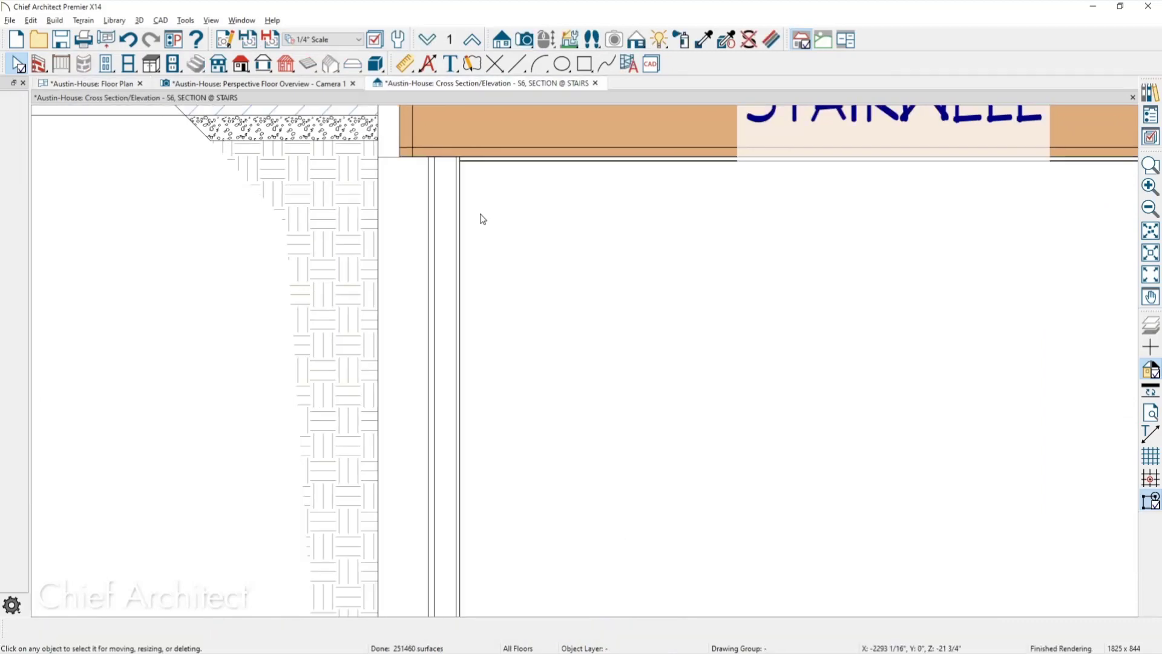
middle_click_drag(407, 169, 360, 306)
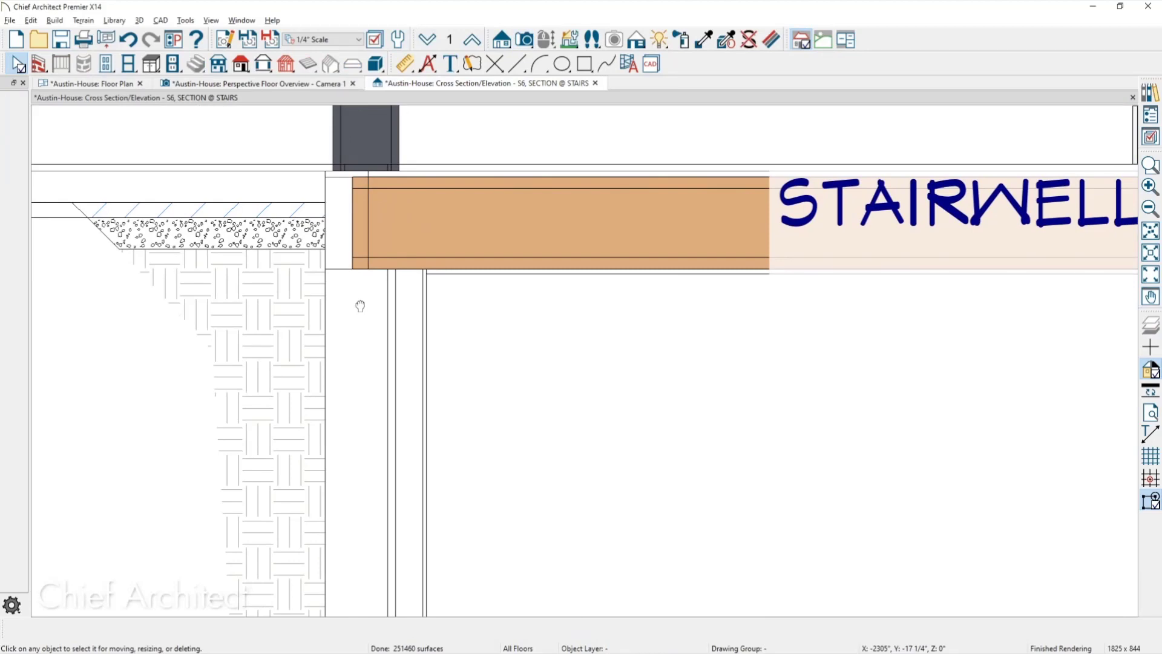
left_click(376, 223)
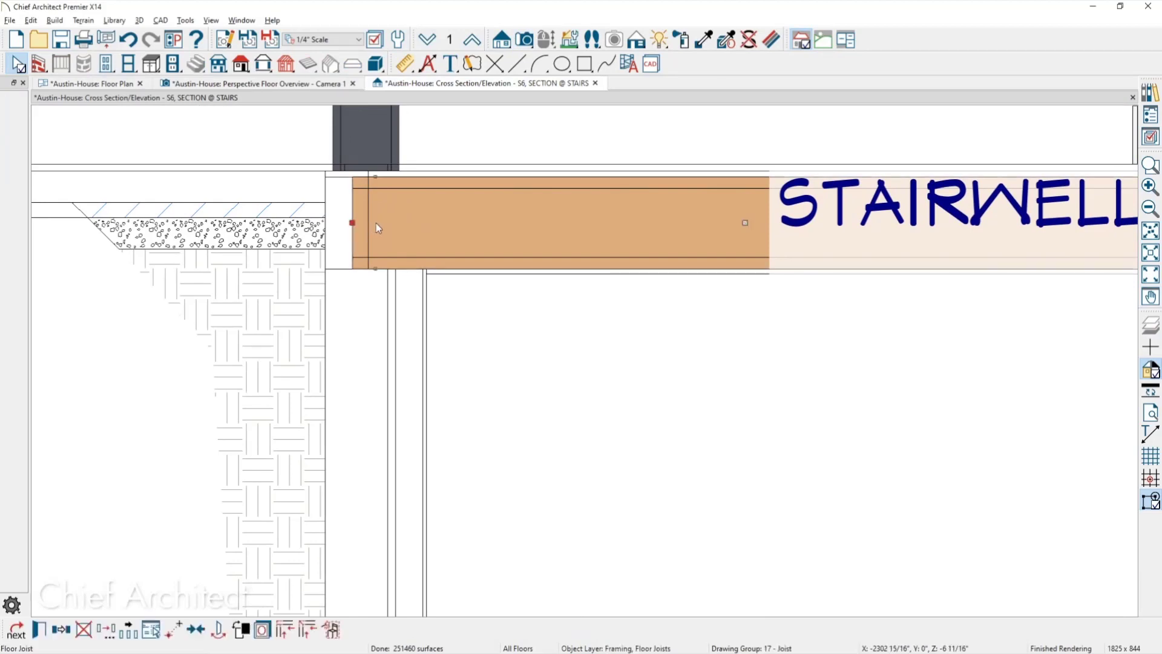
left_click_drag(354, 222, 367, 220)
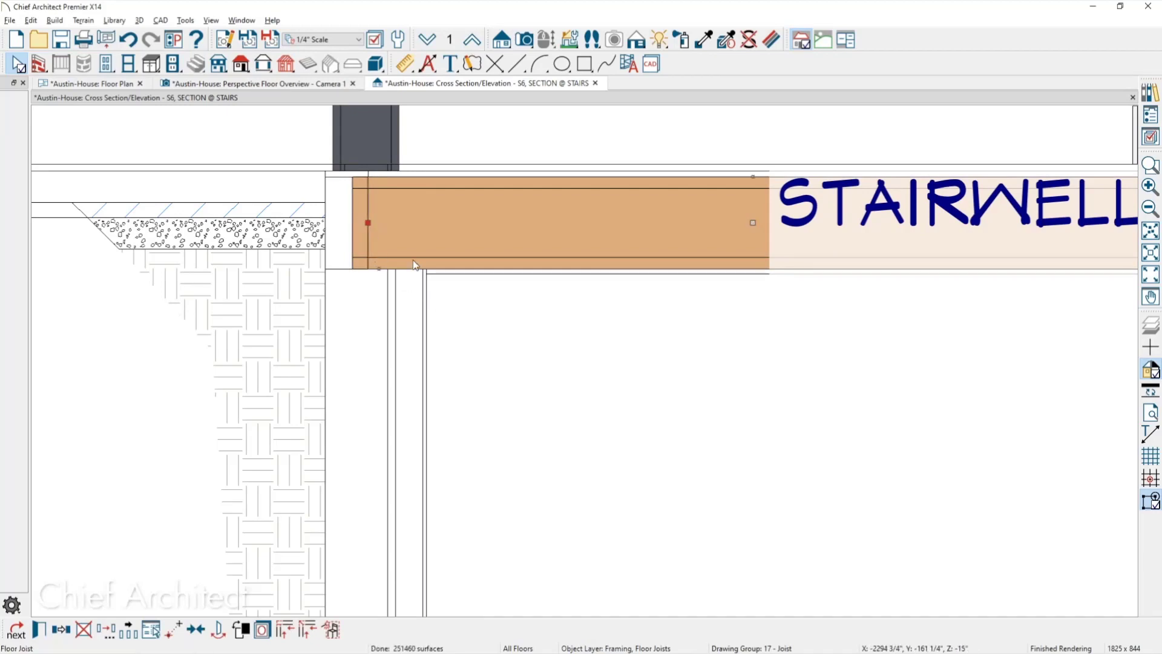
left_click(363, 219)
left_click_drag(354, 222, 367, 220)
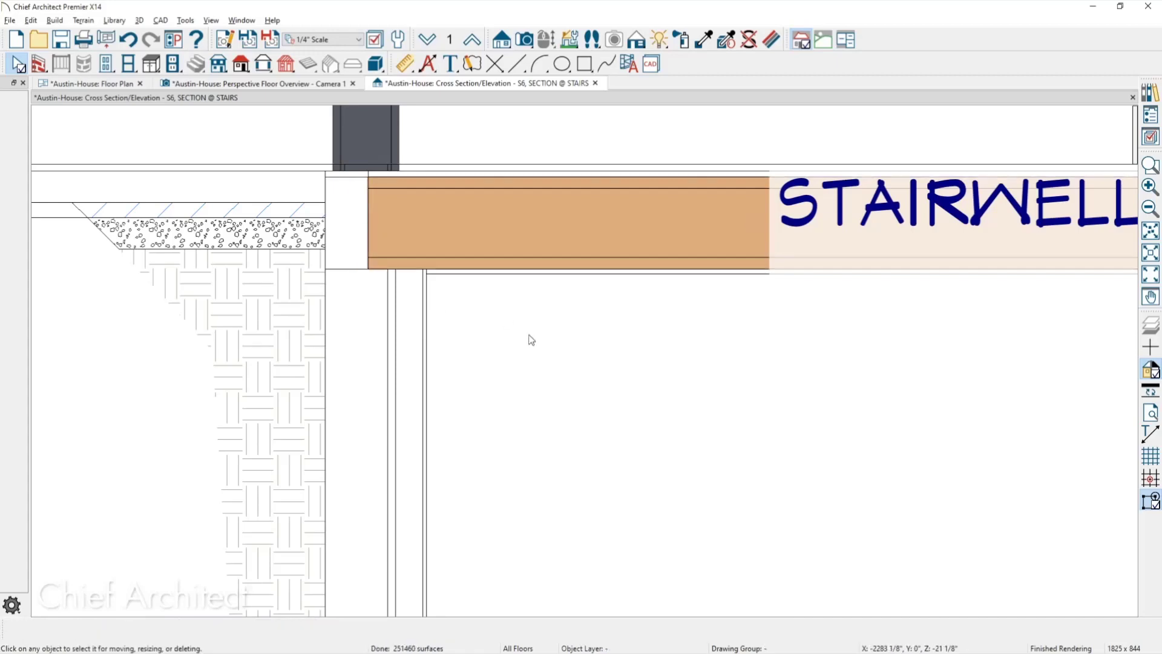
scroll(327, 262, "down", 2)
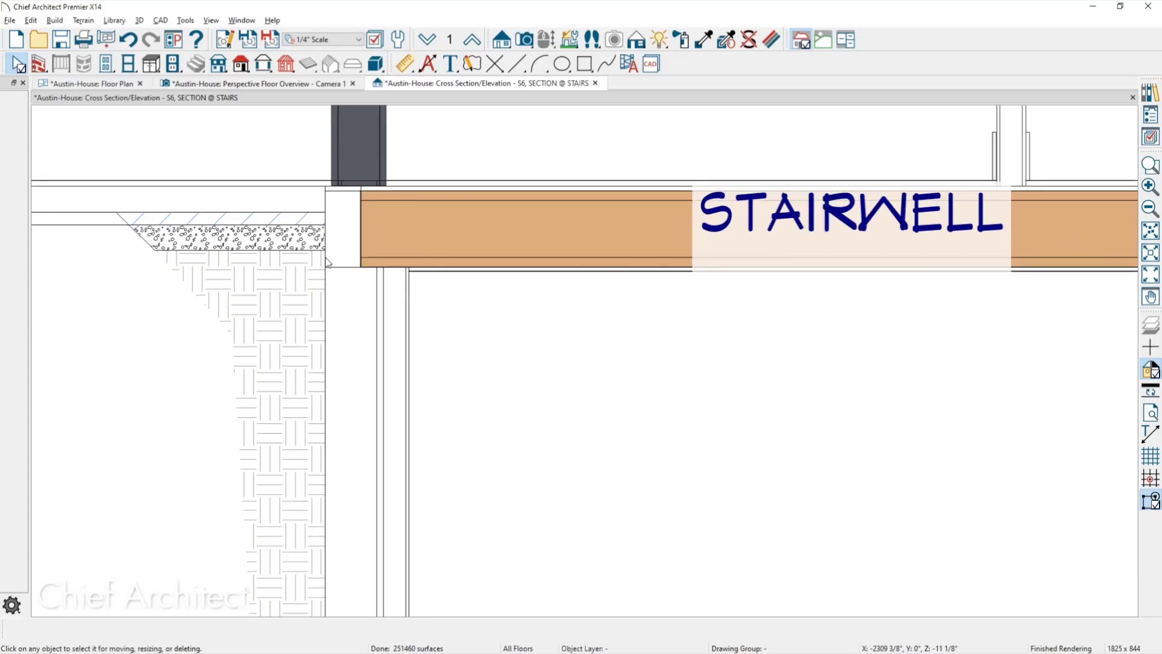
- Inspect the floor joists spanning the car room in the S6 section and close the section without saving its camera
scroll(327, 262, "down", 3)
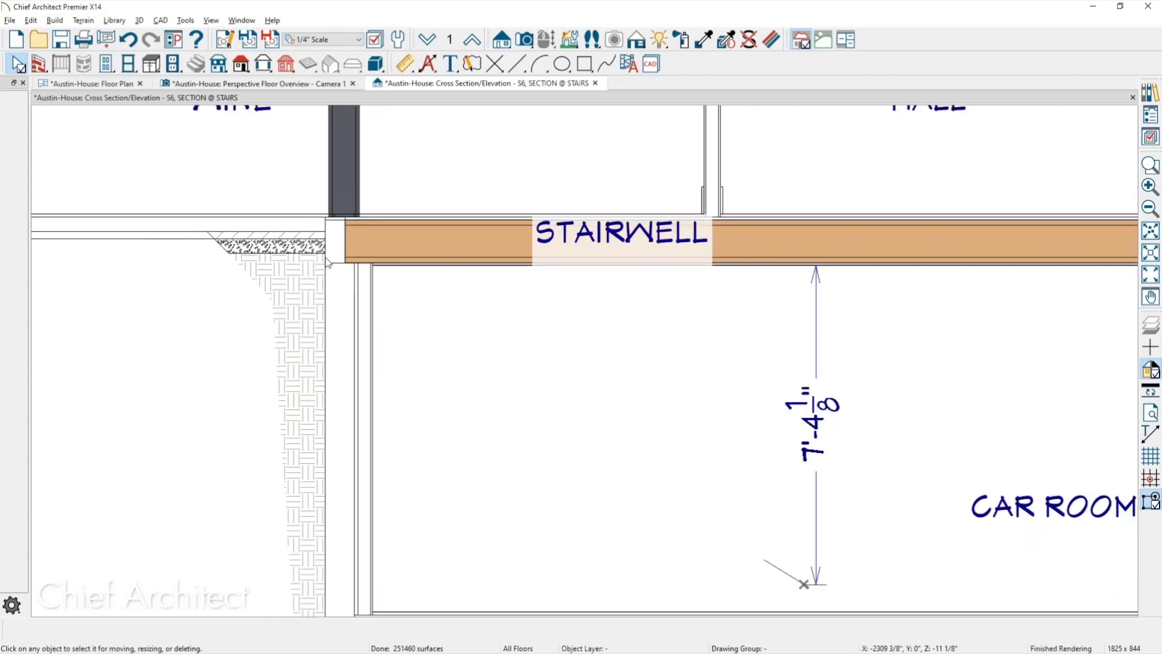
middle_click_drag(452, 325, 357, 311)
scroll(352, 307, "down", 3)
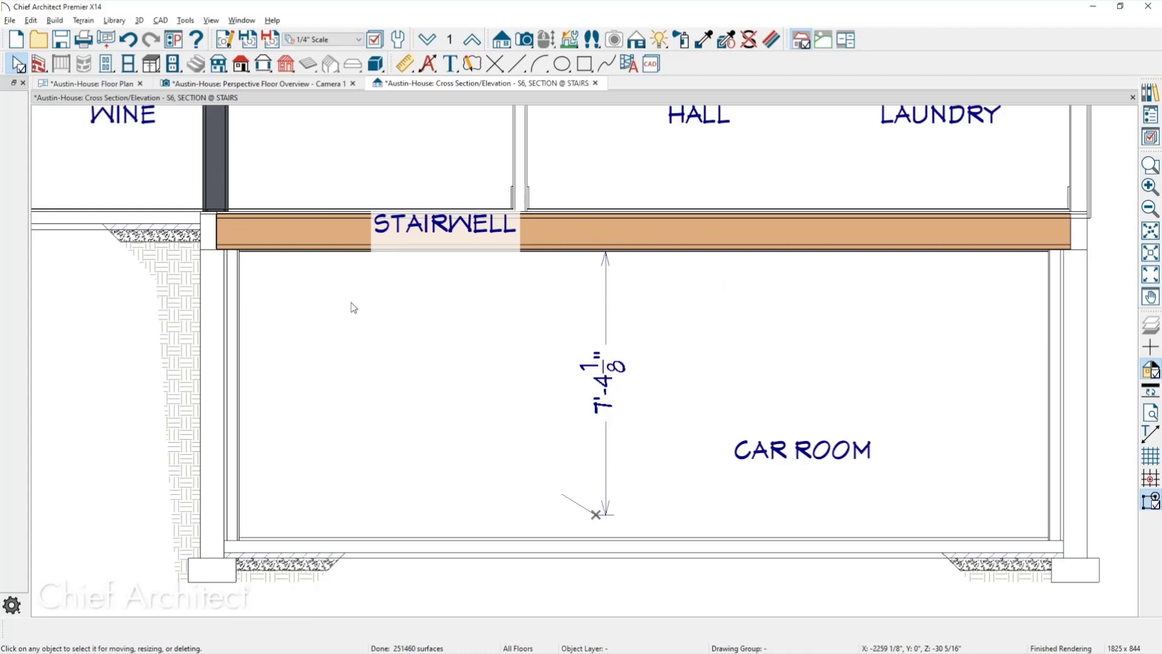
left_click(595, 83)
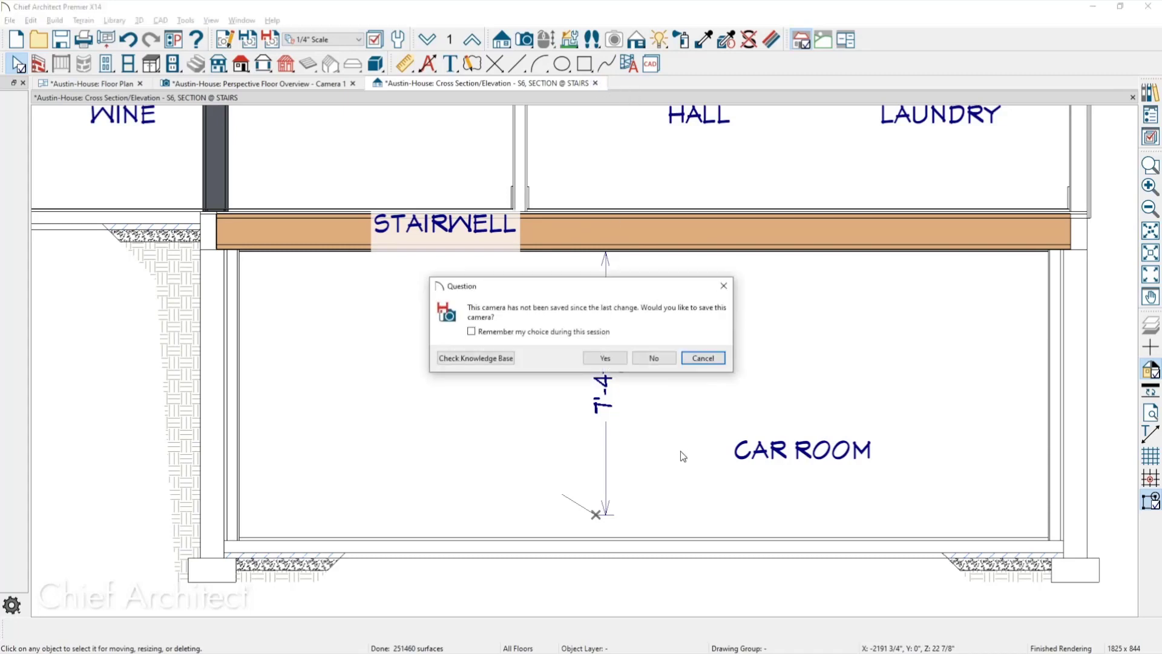
left_click(654, 358)
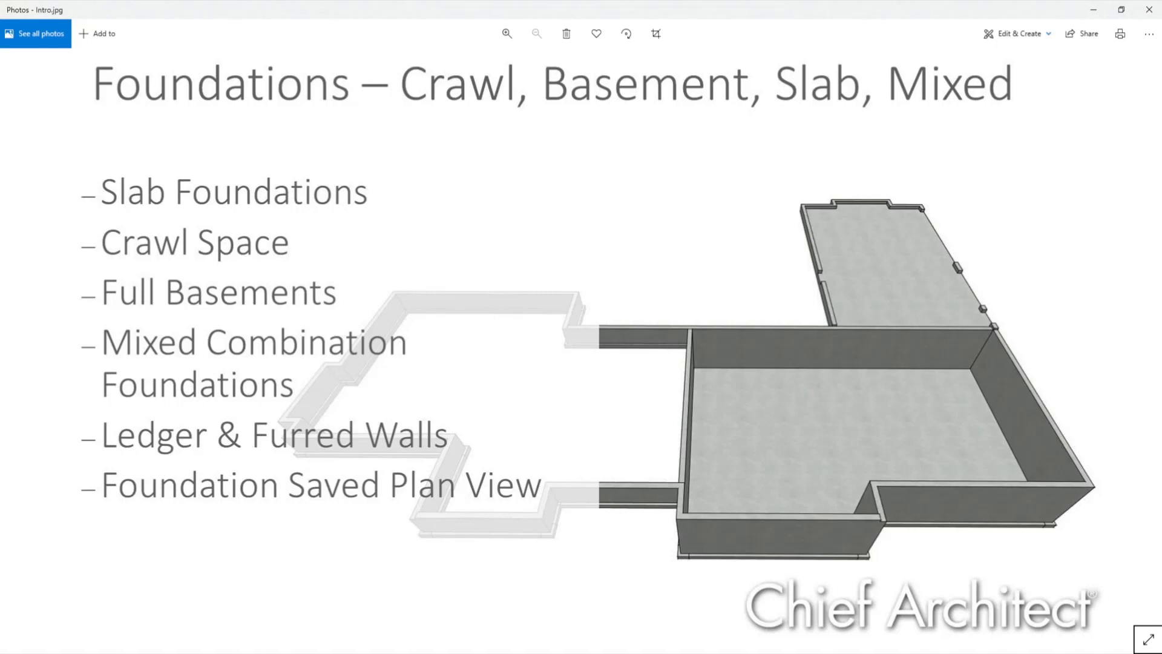
- View the Foundation-Pier.jpg example in the photo viewer and return to the Austin-House floor plan in Chief Architect
key("alt+Tab")
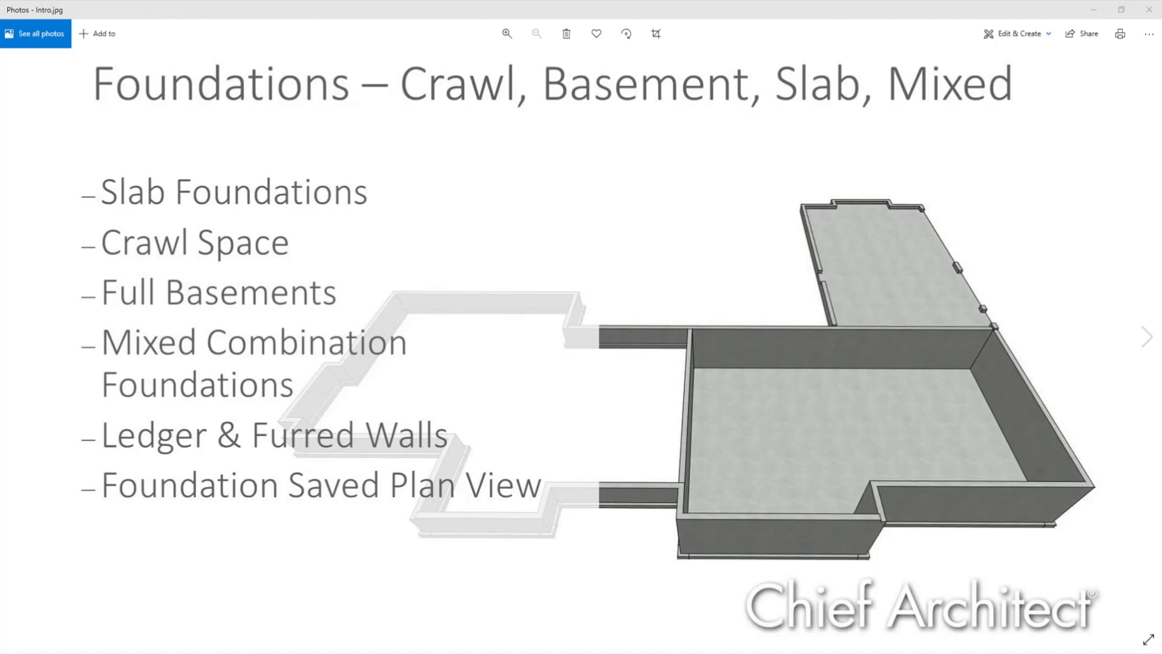
left_click_drag(1161, 88, 473, 181)
double_click(473, 181)
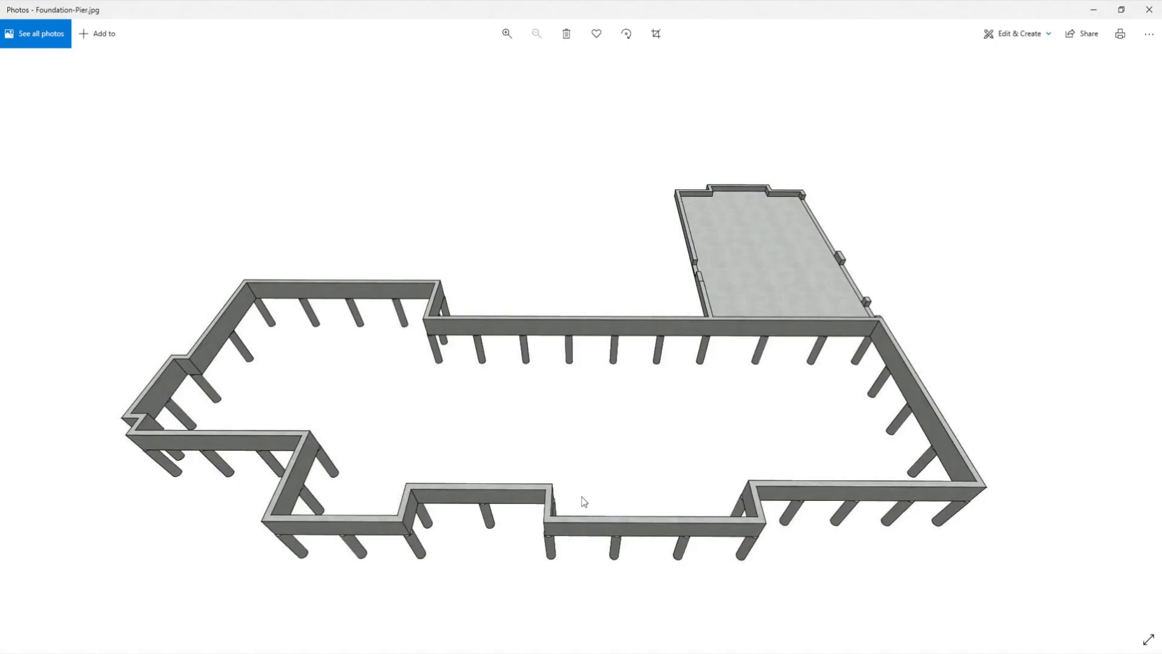
left_click(1096, 10)
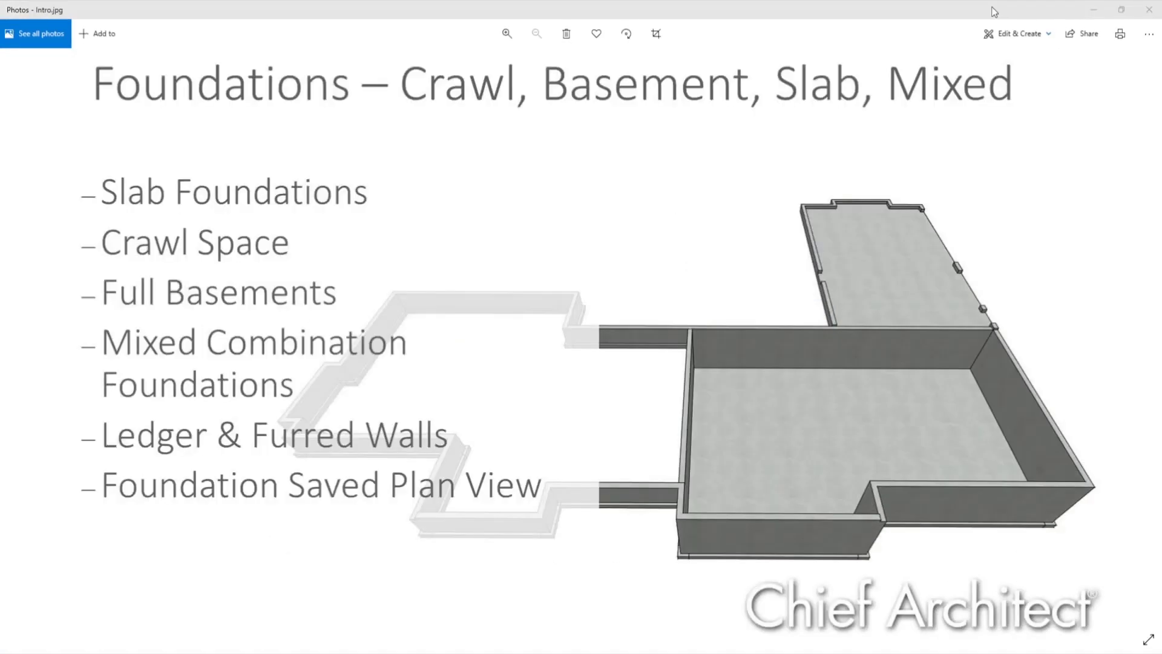
left_click(1097, 11)
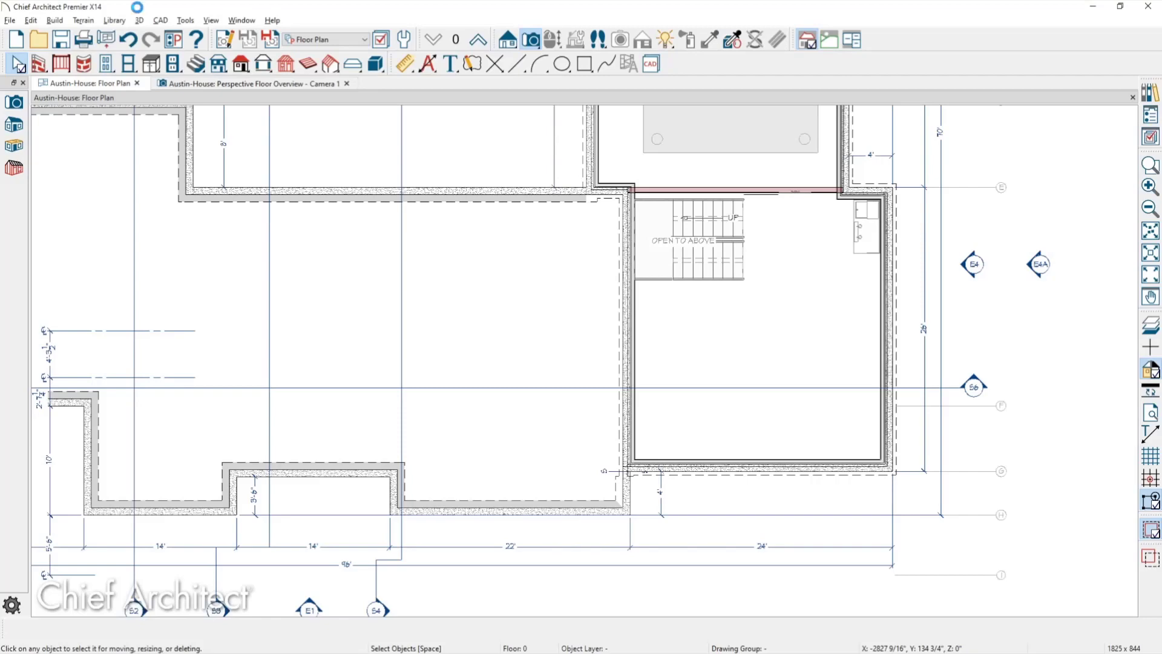
- Open the Build Foundation settings and examine the Grade Beams on Piers foundation type
key("ctrl+o")
key("Escape")
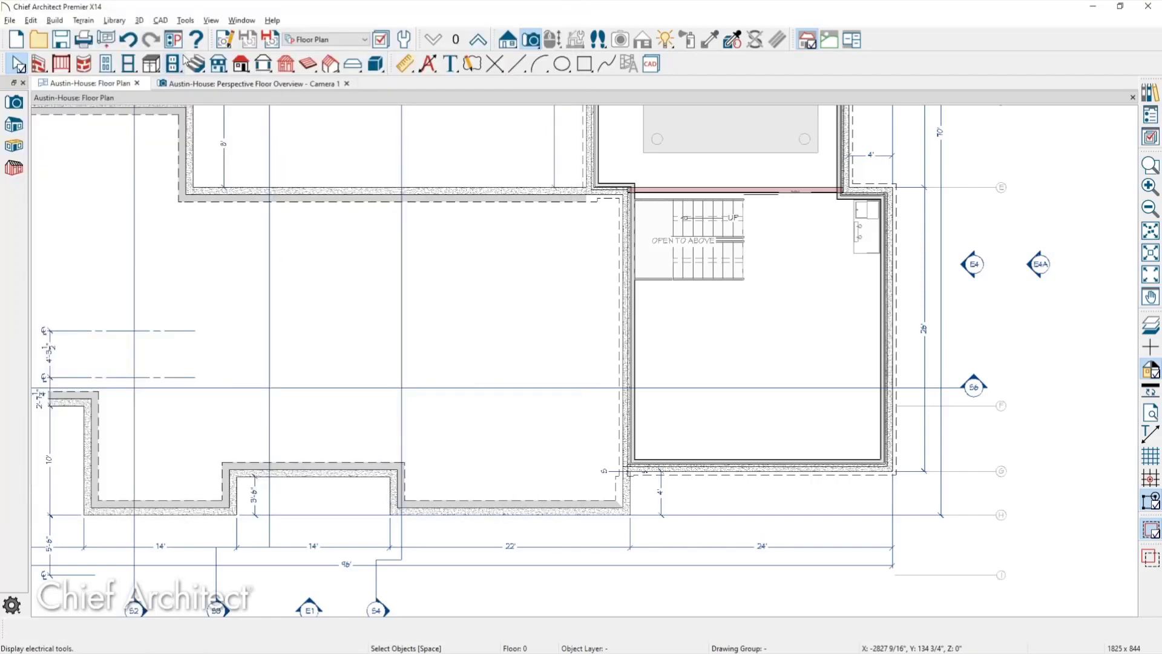
key("ctrl+shift+f")
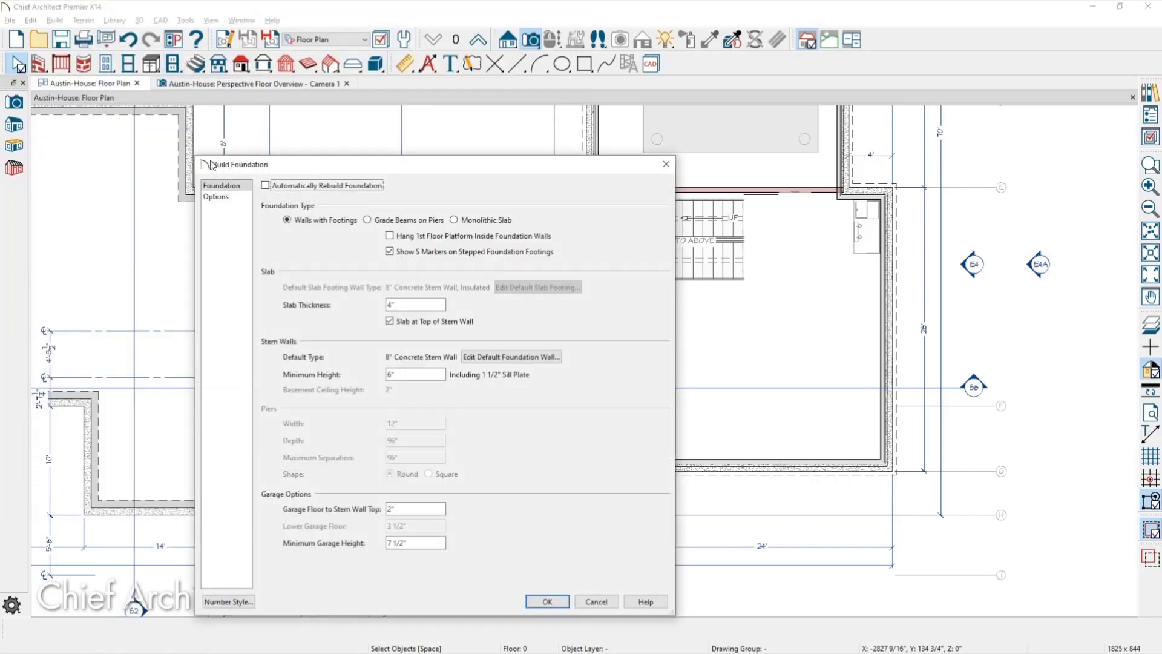
left_click(369, 221)
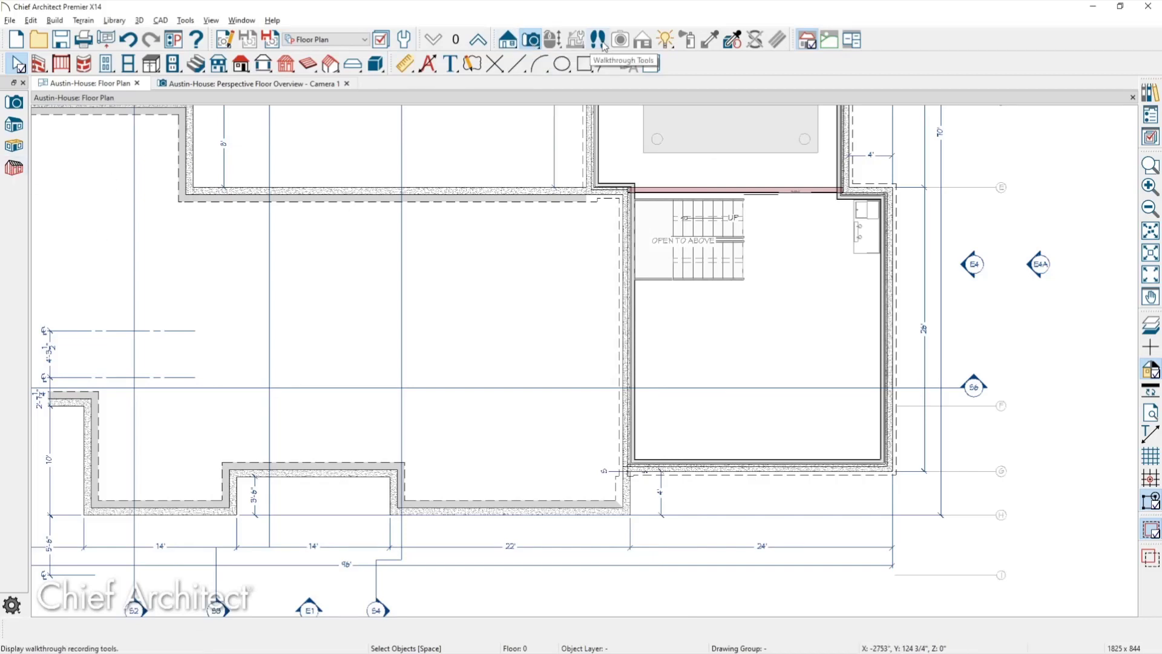
- Create a perspective floor overview of floor 0, show it with the 3D Framing layer set and examine the joists over the car room
left_click(14, 101)
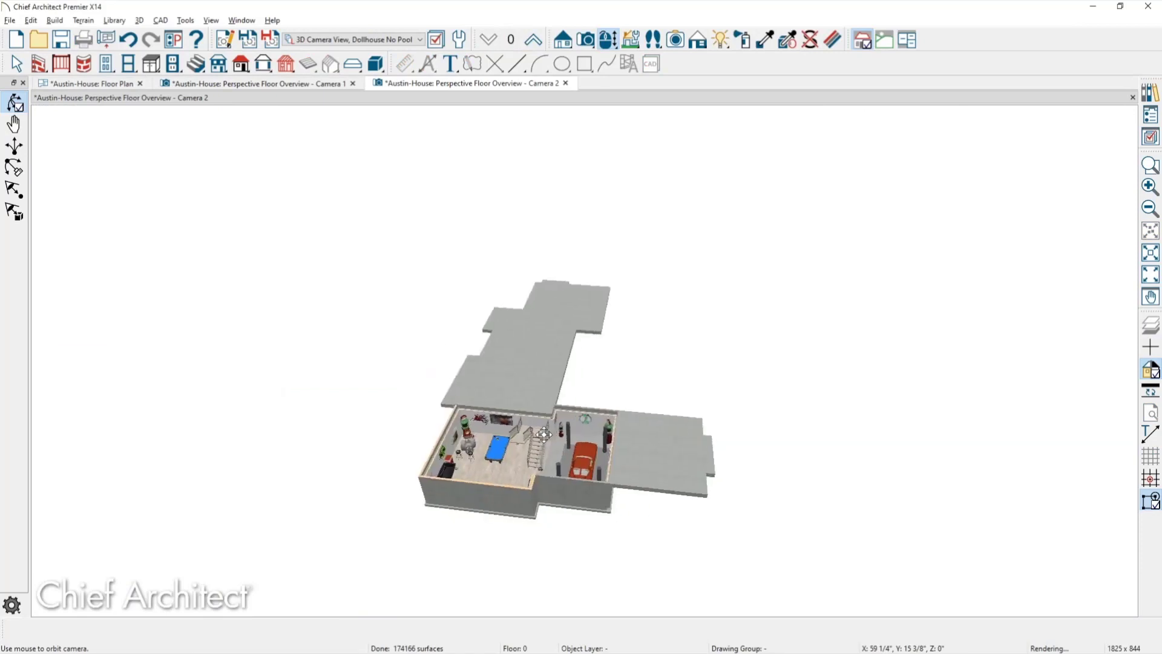
left_click(410, 42)
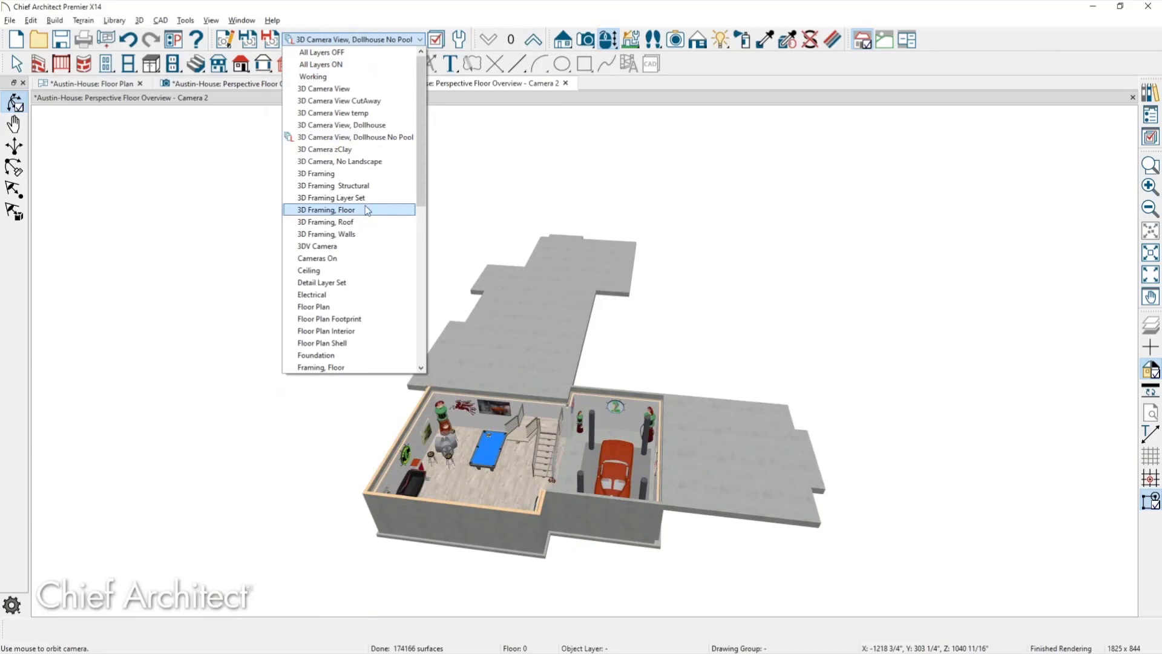
left_click(622, 378)
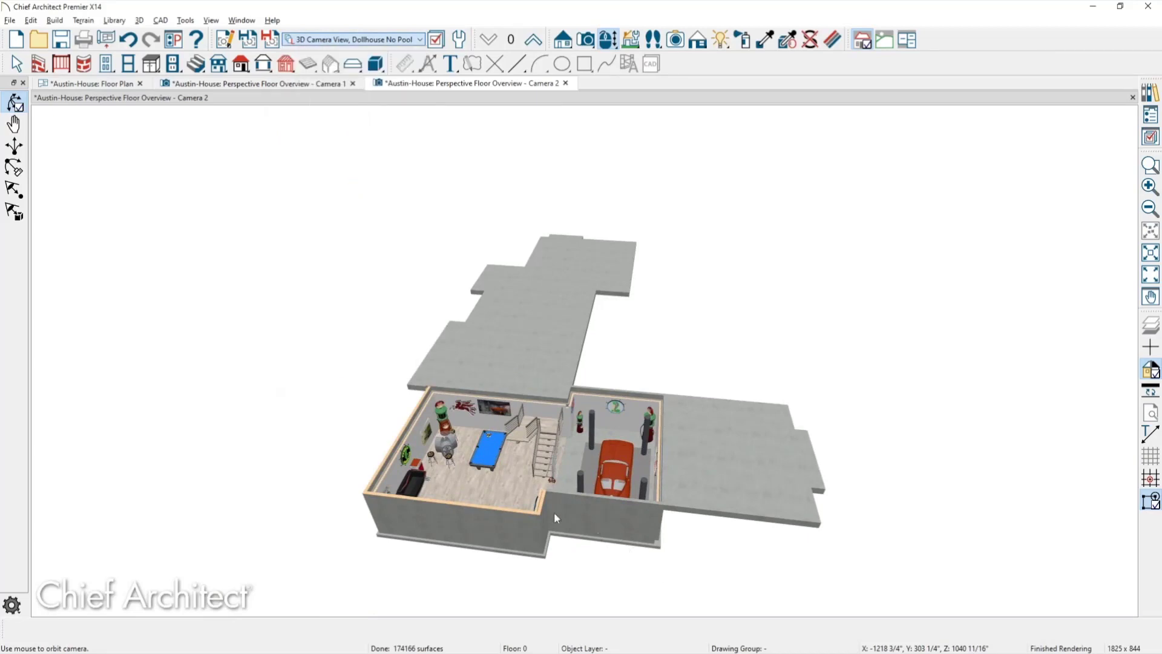
scroll(570, 506, "up", 3)
scroll(570, 506, "up", 5)
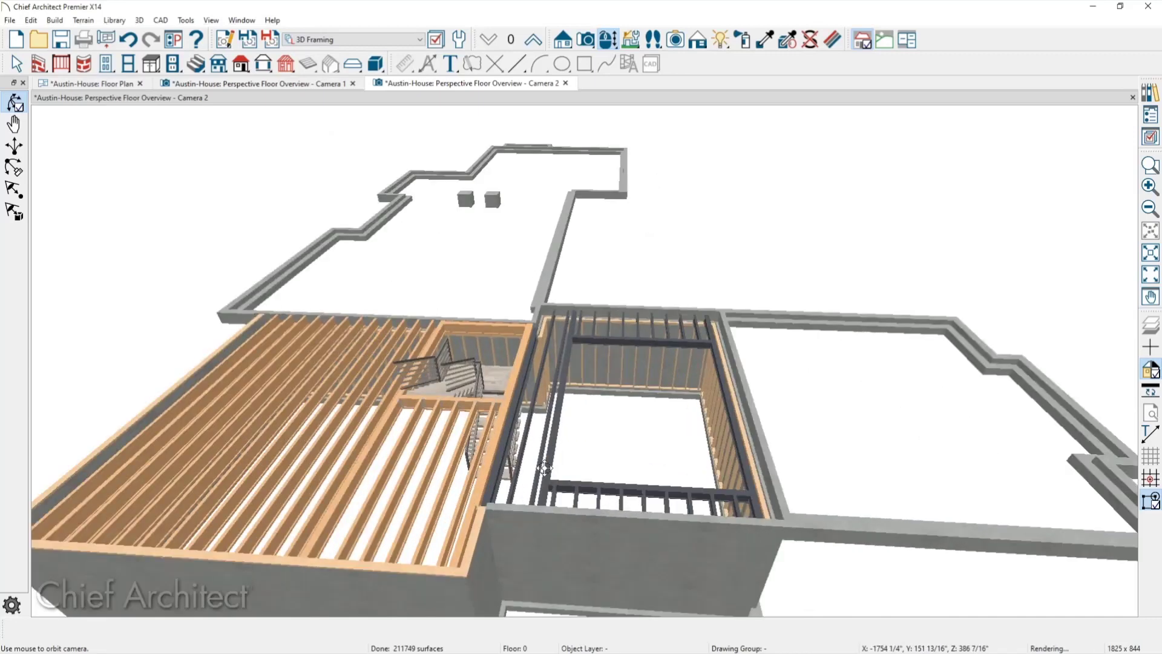
scroll(544, 468, "up", 2)
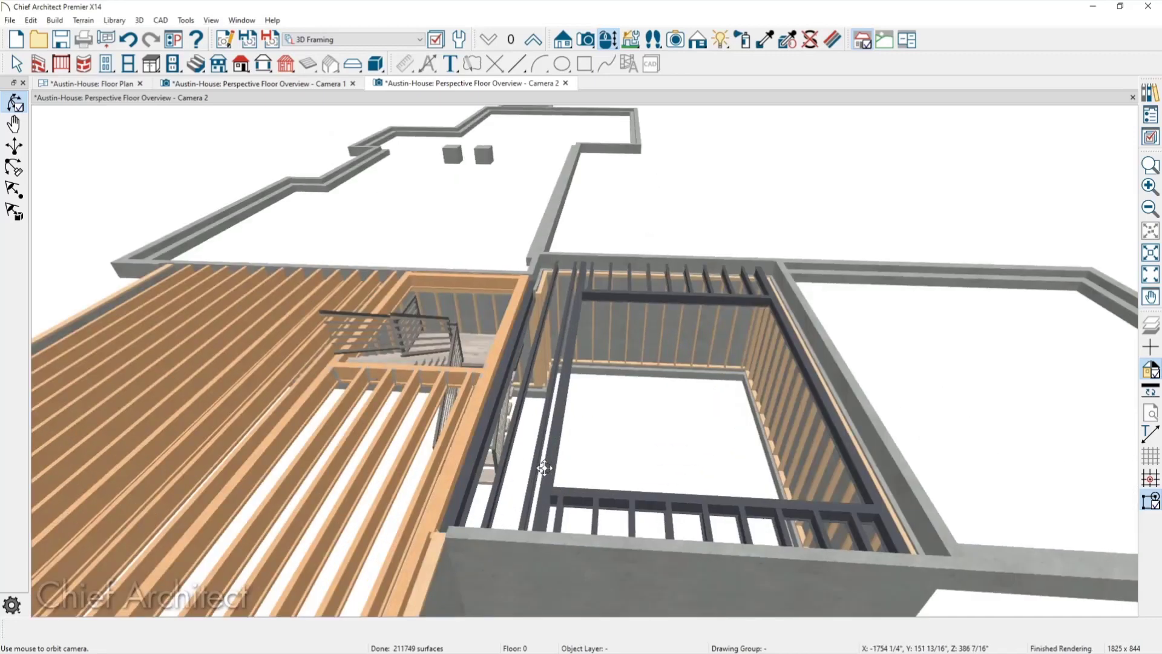
scroll(544, 468, "down", 2)
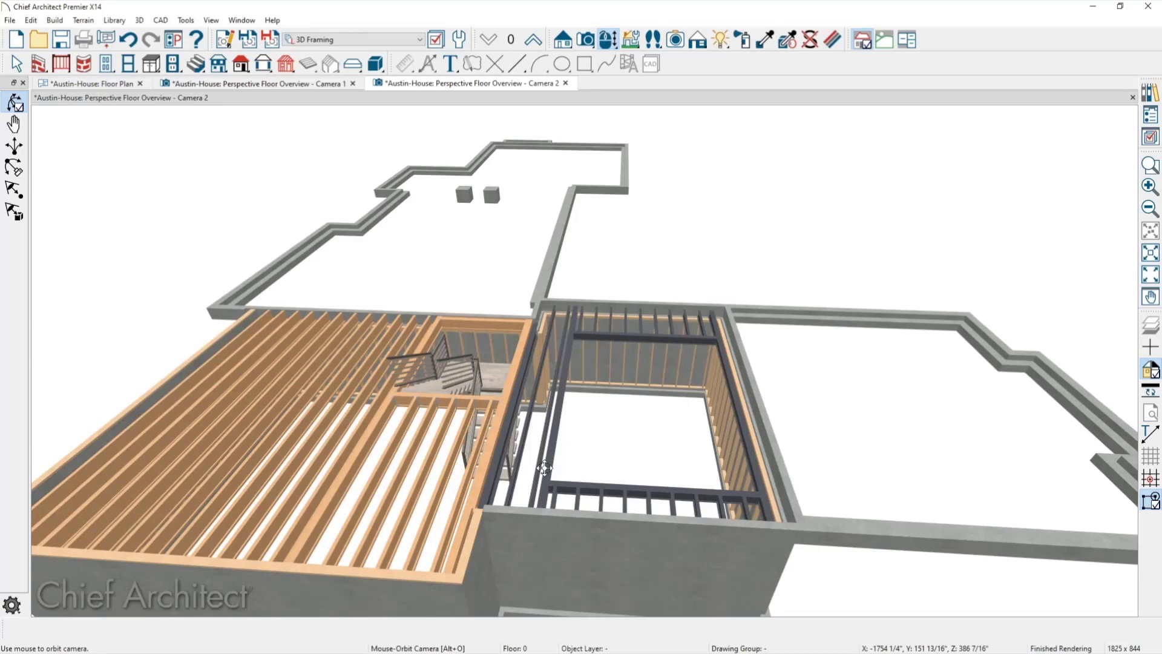
middle_click_drag(545, 468, 564, 440)
left_click_drag(564, 439, 571, 446)
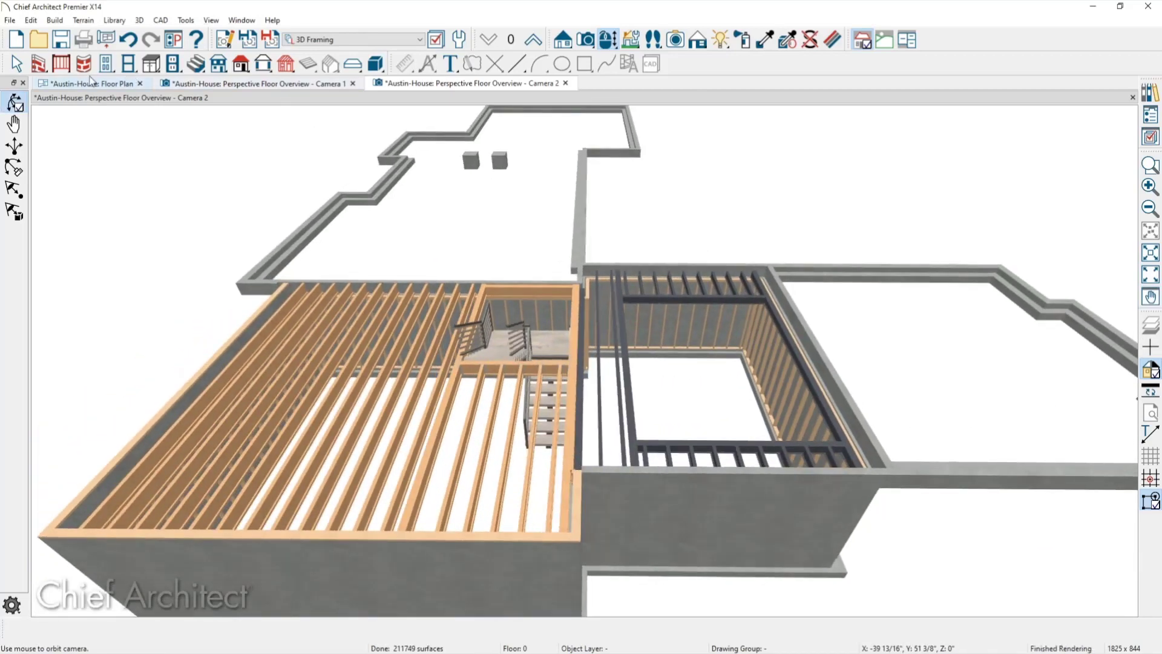
- Return to the floor plan and switch it to the Framing Floor plan view around the car room
left_click(88, 86)
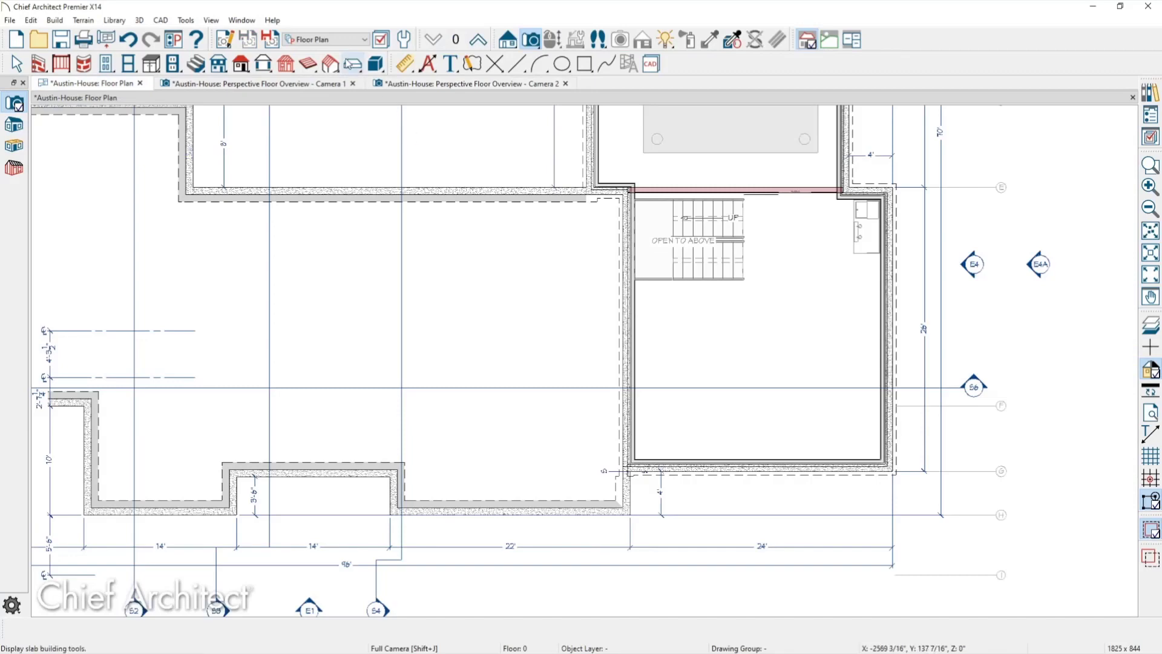
left_click(341, 40)
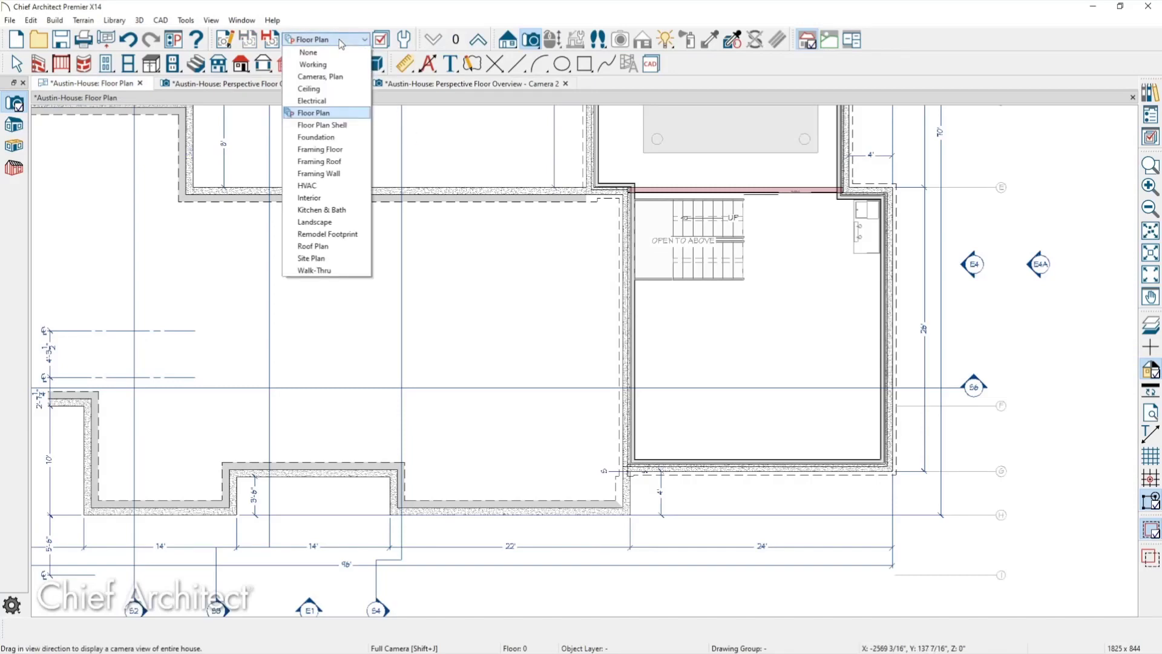
left_click(351, 149)
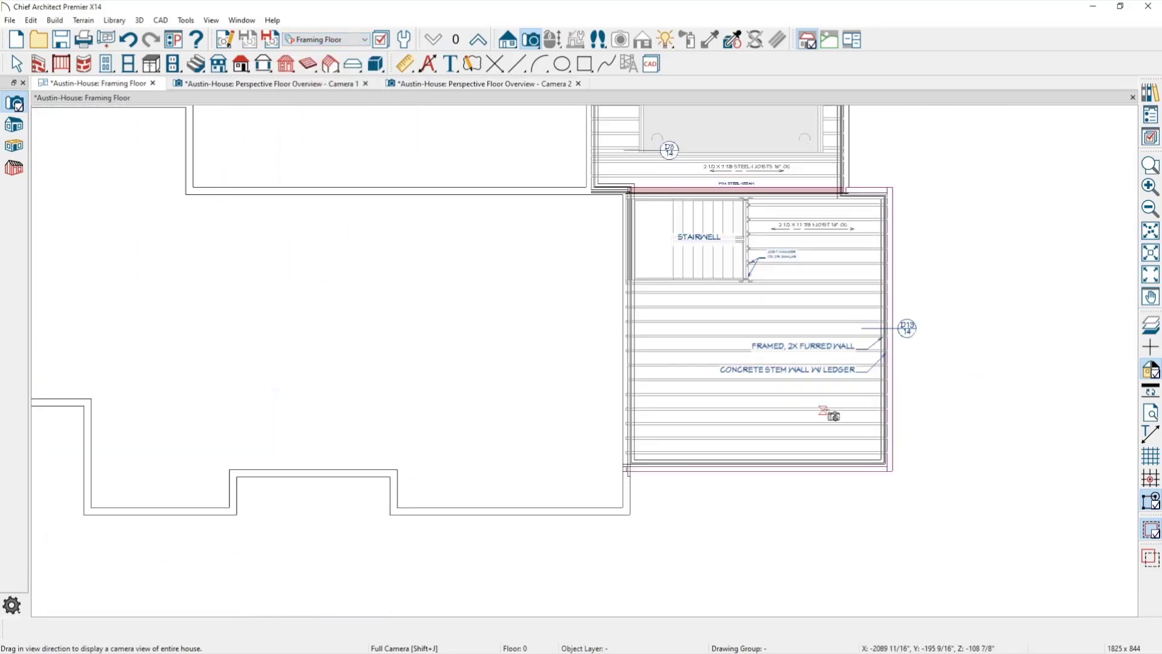
scroll(938, 448, "up", 3)
middle_click_drag(936, 438, 879, 521)
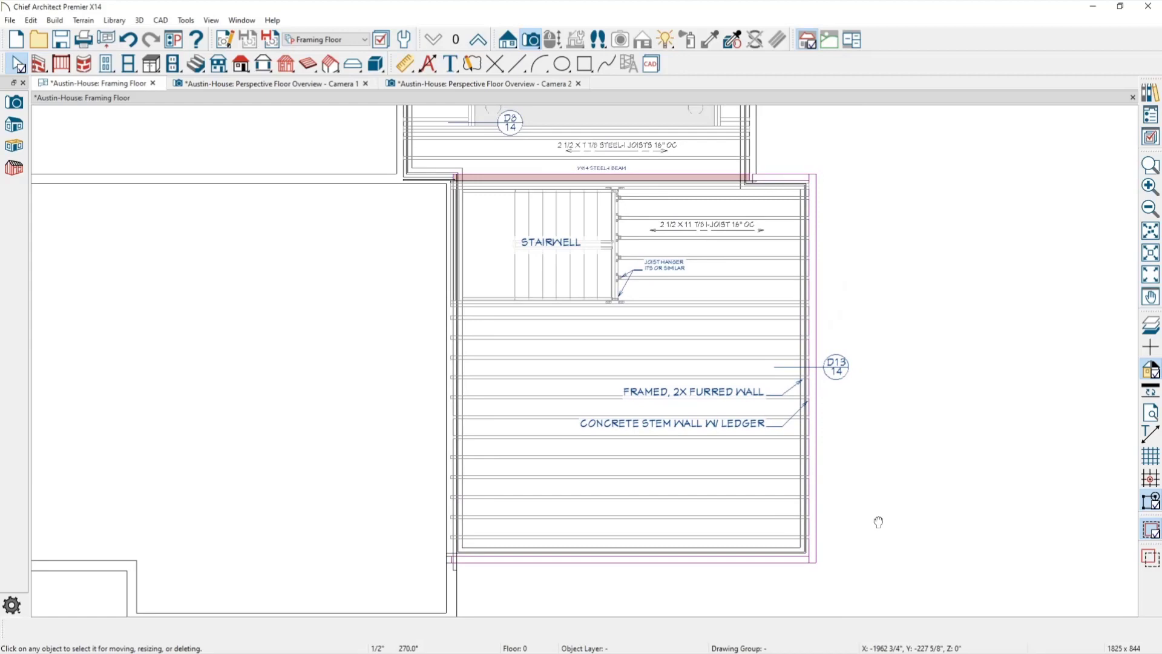
- Draw a floor beam about 24'-9 1/2" long across the car room joists, beside the stairwell, from the existing steel beam to the opposite stem wall
left_click(308, 63)
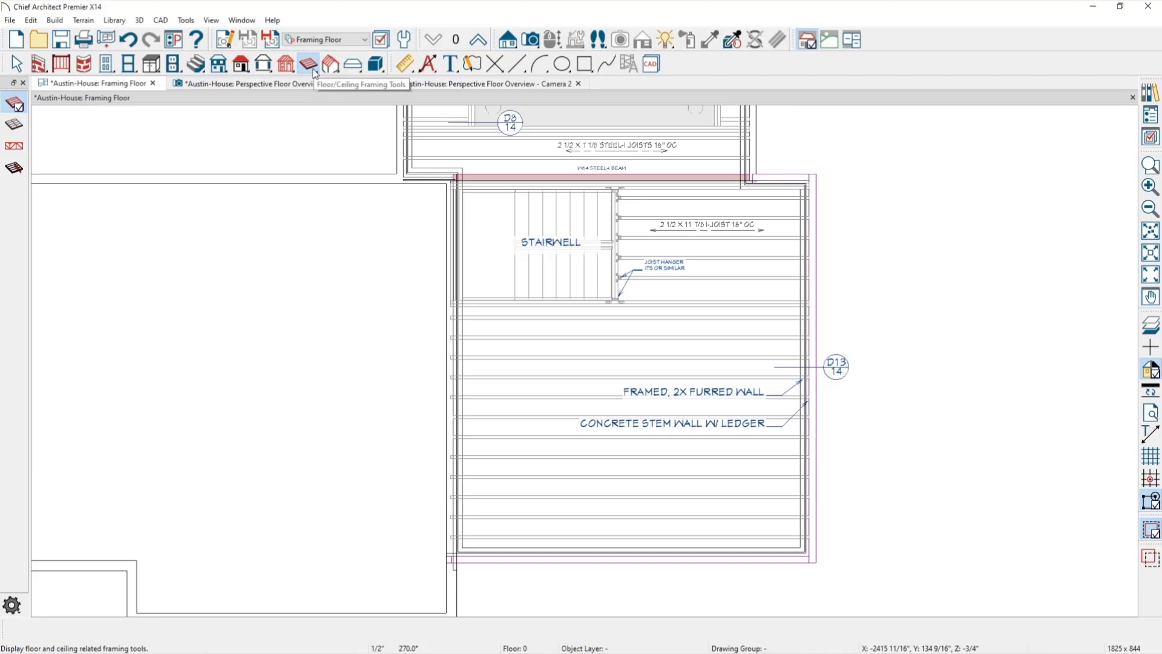
left_click(15, 170)
mouse_move(675, 181)
left_mouse_down()
mouse_move(676, 590)
mouse_move(675, 552)
left_mouse_up()
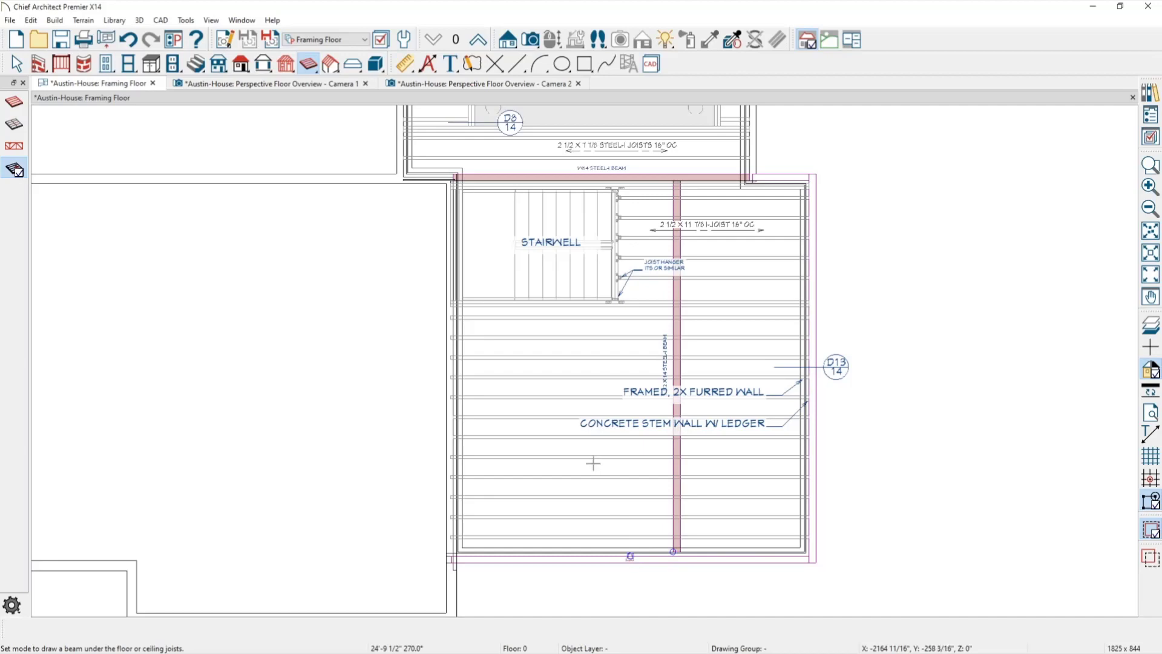
- Open the new steel beam's framing specification in the Camera 2 overview, review its bearing beam setting and close it
left_click(441, 83)
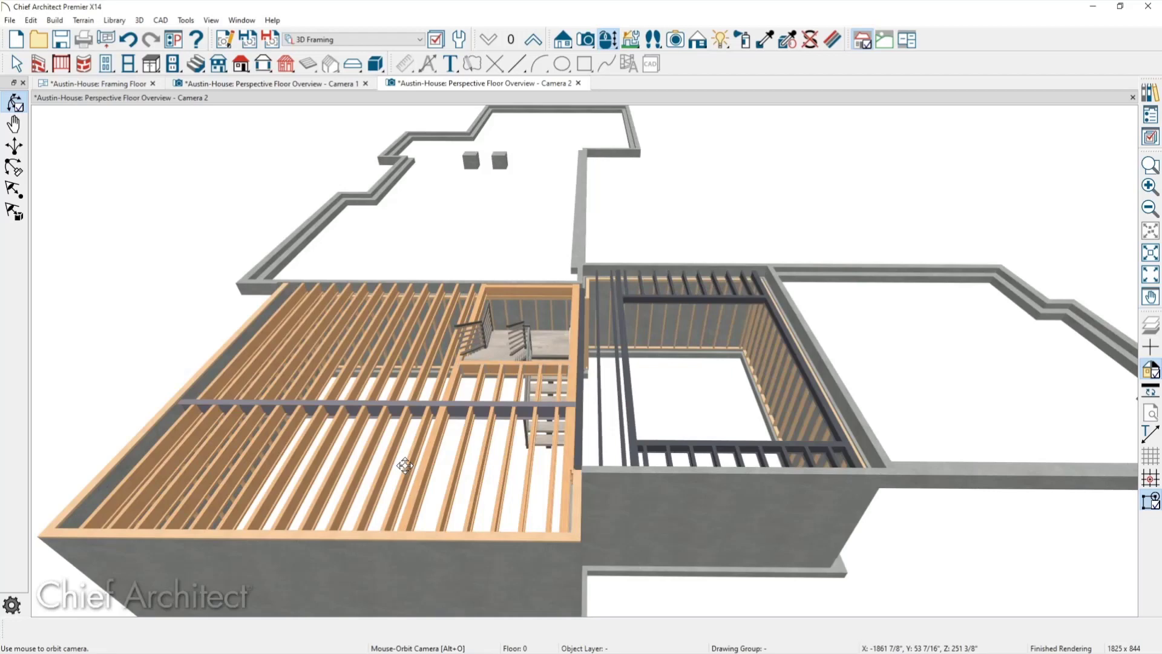
key("space")
left_click(401, 407)
double_click(401, 406)
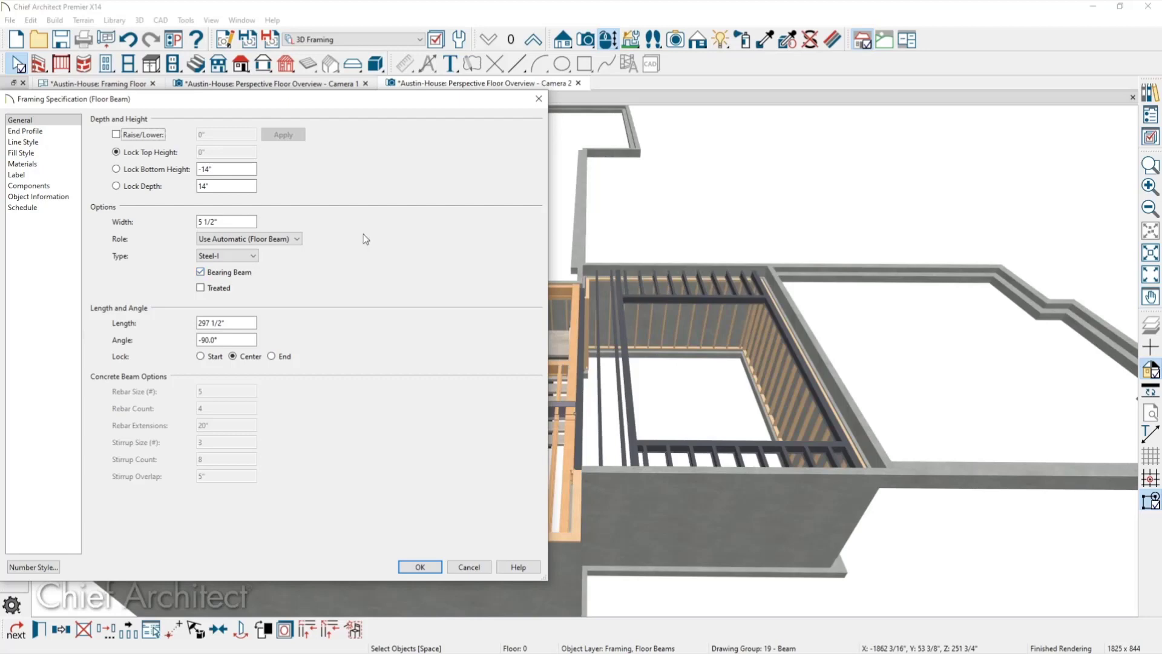
left_click(538, 98)
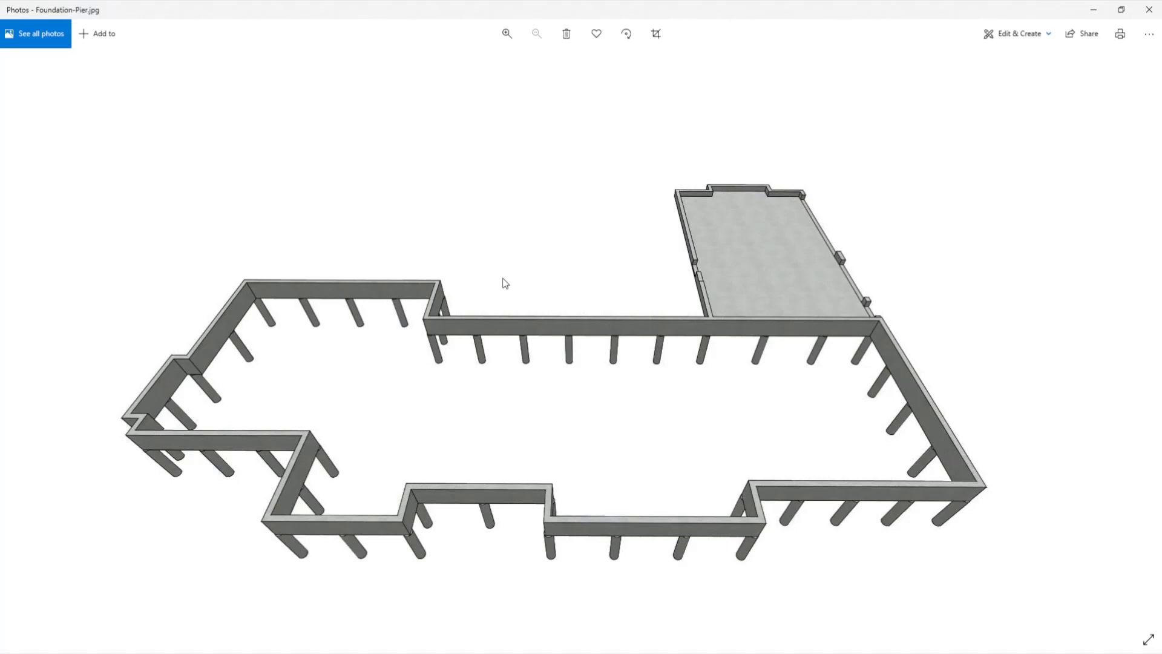
- Close the pier foundation picture and open the structure settings of the car room in the Camera 1 overview
left_click(1147, 10)
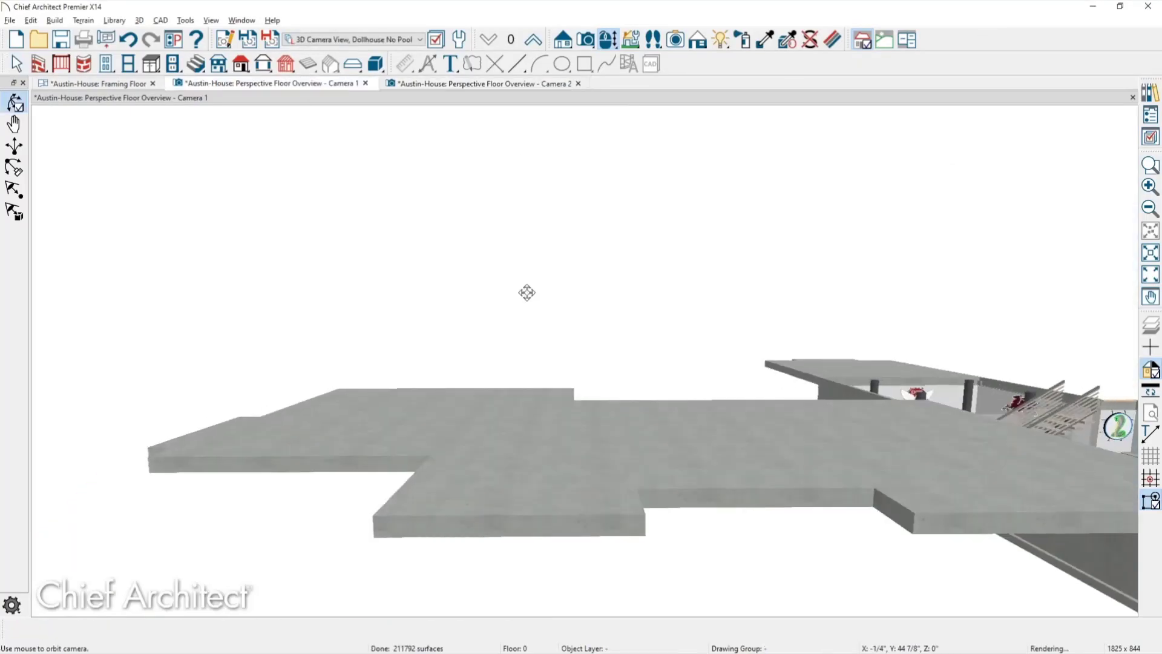
left_click_drag(526, 292, 122, 349)
left_click_drag(408, 446, 212, 482)
middle_click_drag(335, 438, 396, 346)
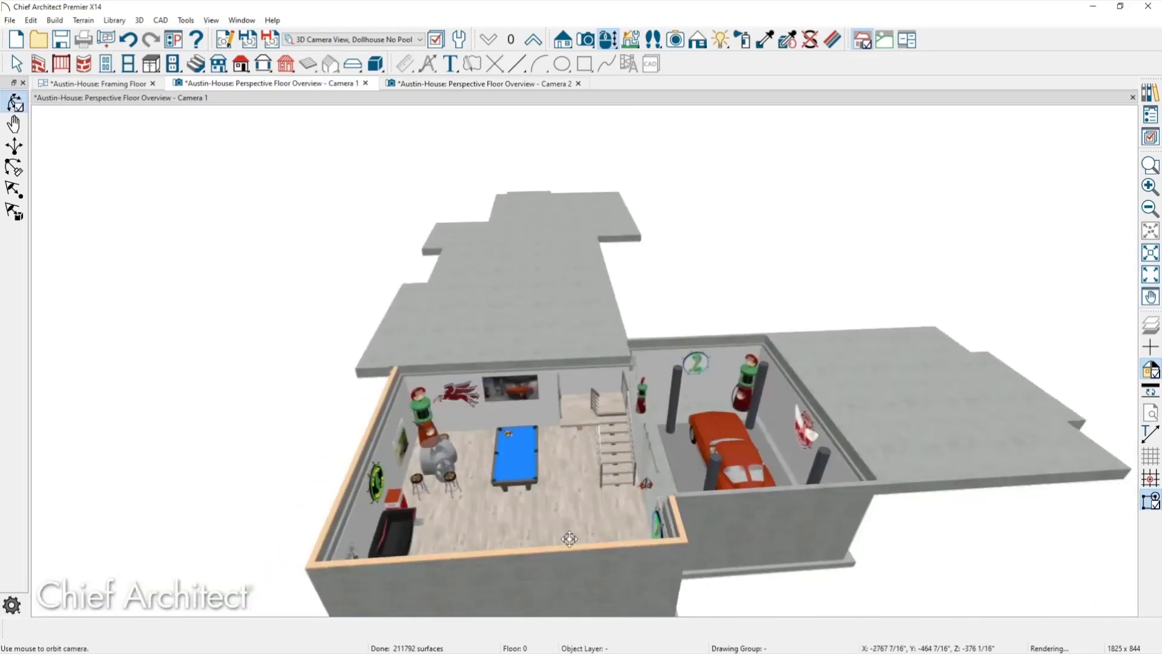
key("space")
left_click(584, 520)
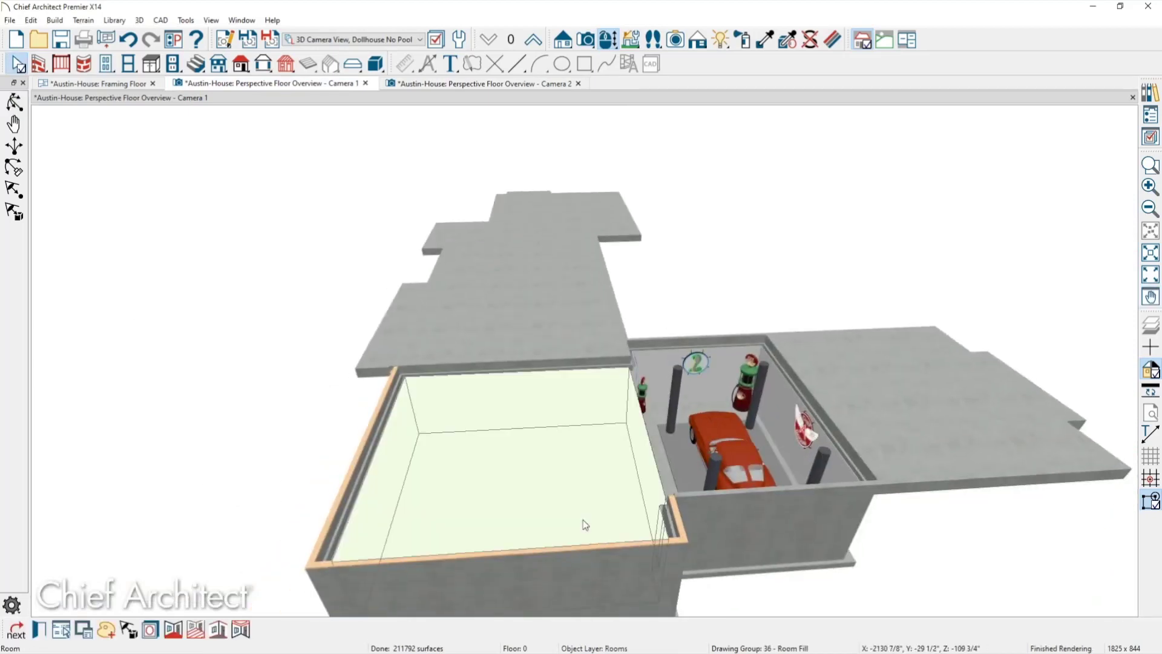
double_click(545, 469)
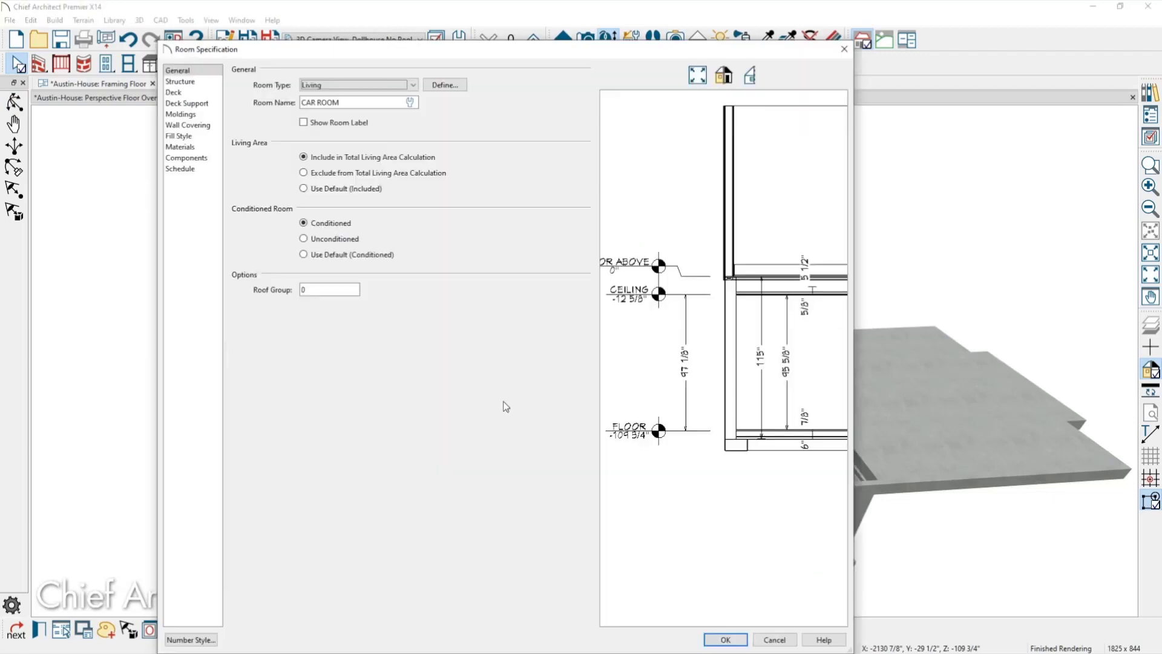
left_click(193, 82)
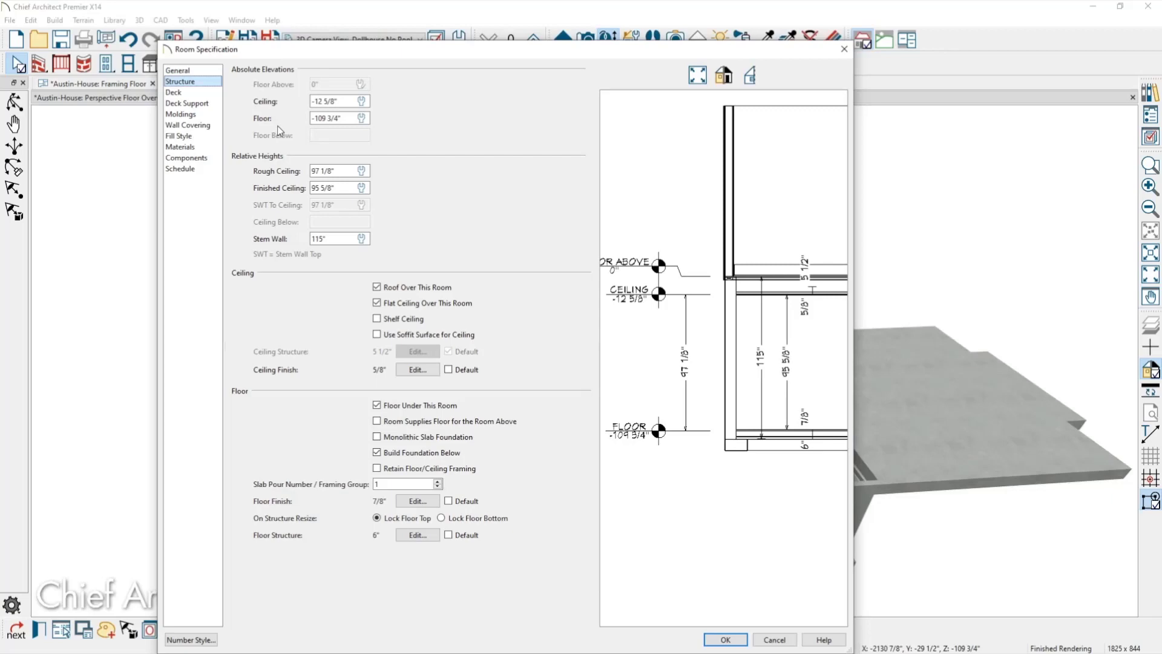
- Review the basement room's absolute floor elevation in its structure settings and close the Room Specification
left_click(327, 120)
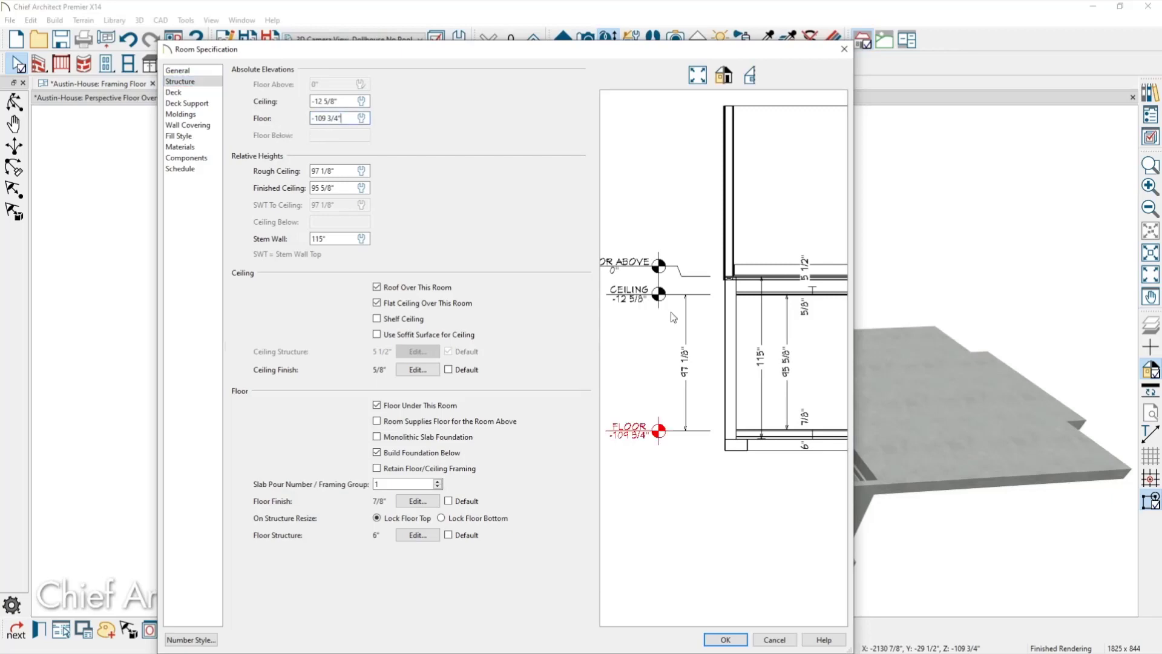
triple_click(344, 117)
left_click(844, 48)
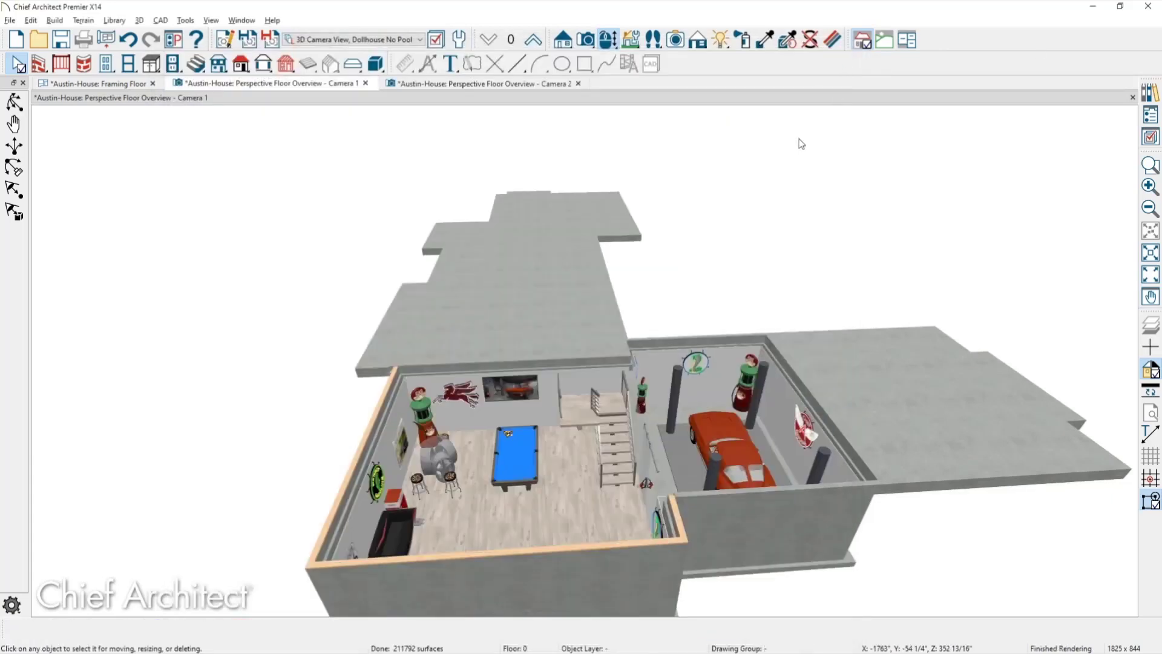
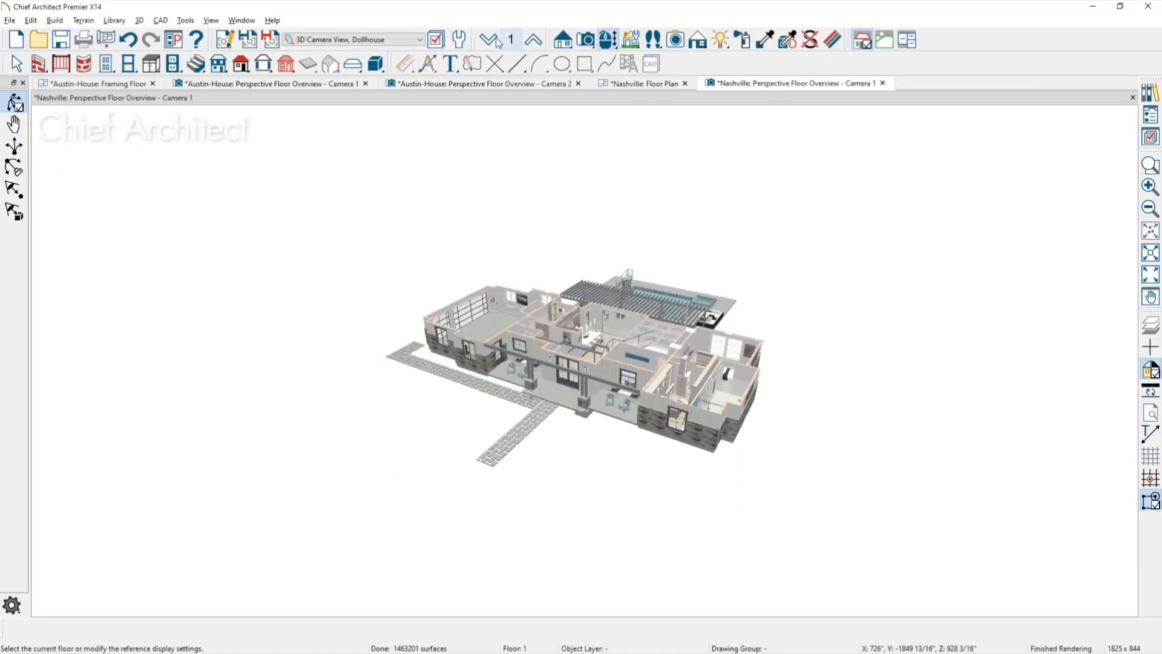
- Go down to the foundation level in the Nashville dollhouse view and look at the slab from a low side angle
left_click(488, 39)
left_click_drag(700, 369, 705, 275)
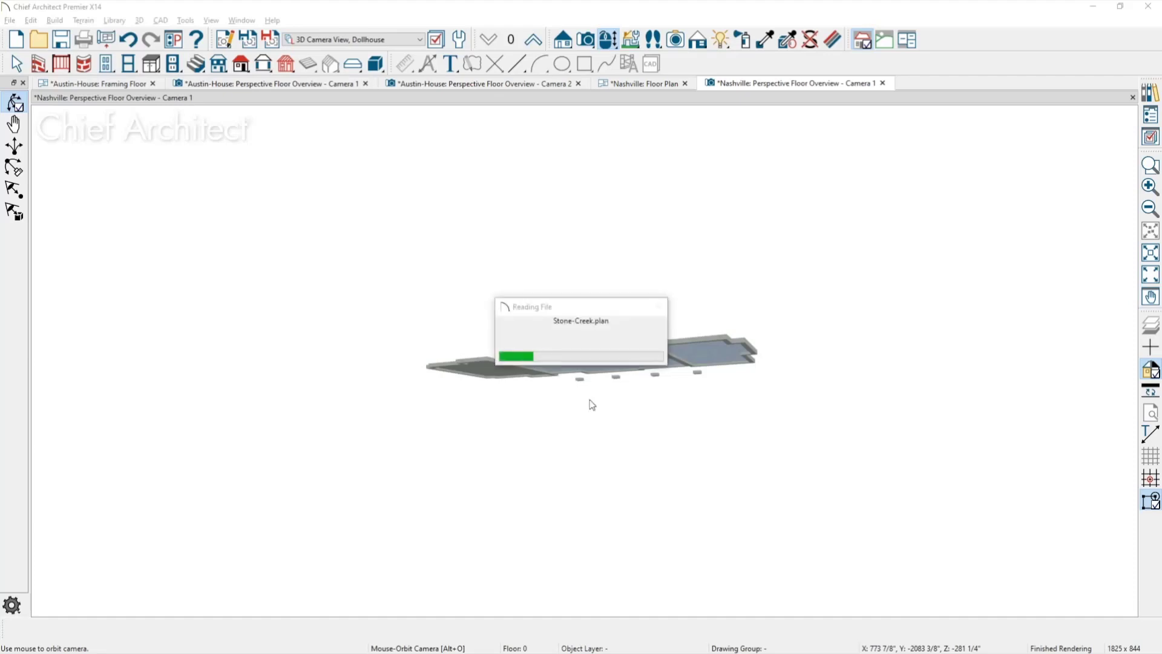
- Switch the Stone-Creek floor plan to the Foundation saved plan view, showing the new mono slab area
scroll(677, 271, "down", 3)
scroll(692, 335, "up", 2)
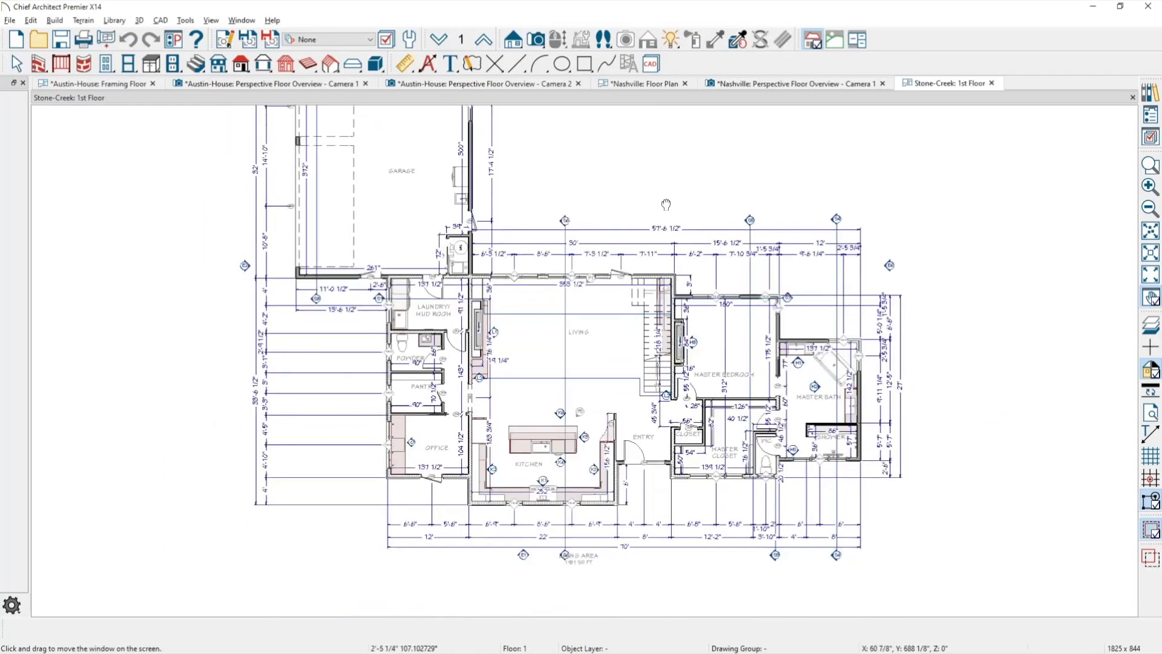
left_click(354, 39)
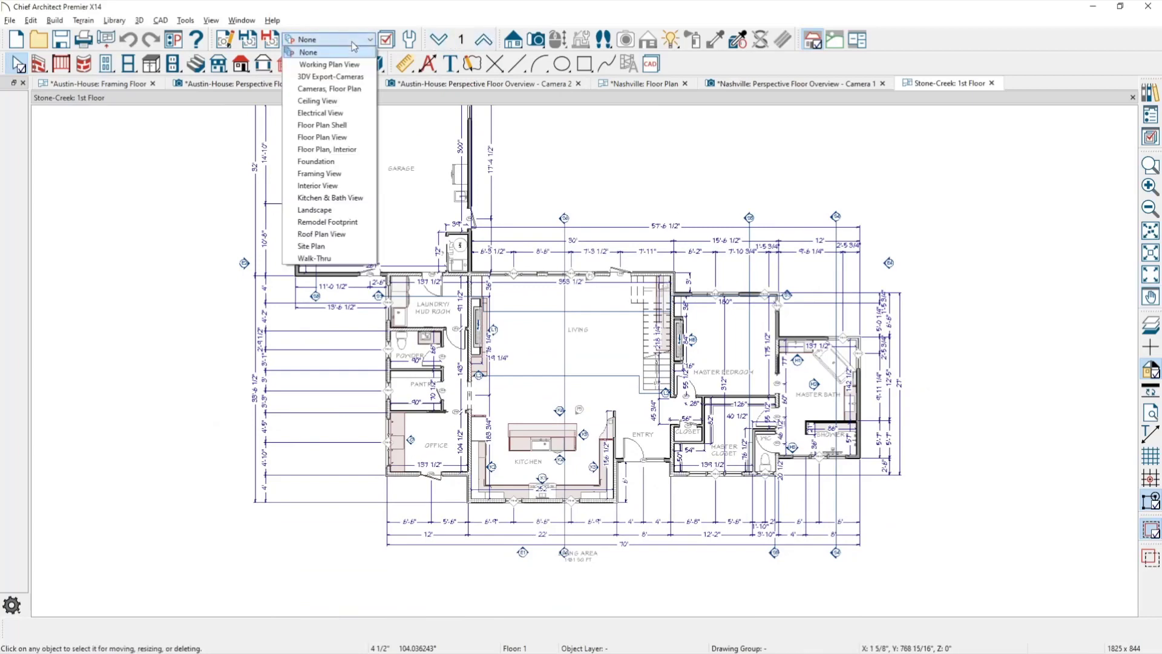
left_click(318, 161)
scroll(1012, 534, "up", 2)
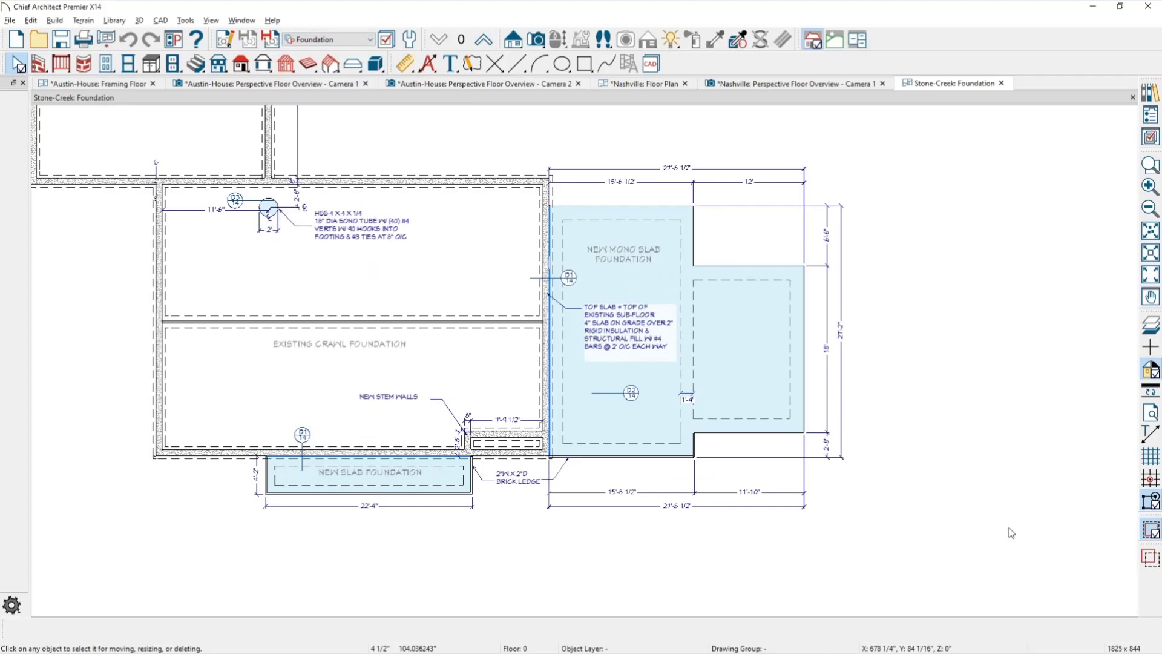
scroll(1010, 533, "up", 2)
middle_click_drag(1004, 527, 1161, 599)
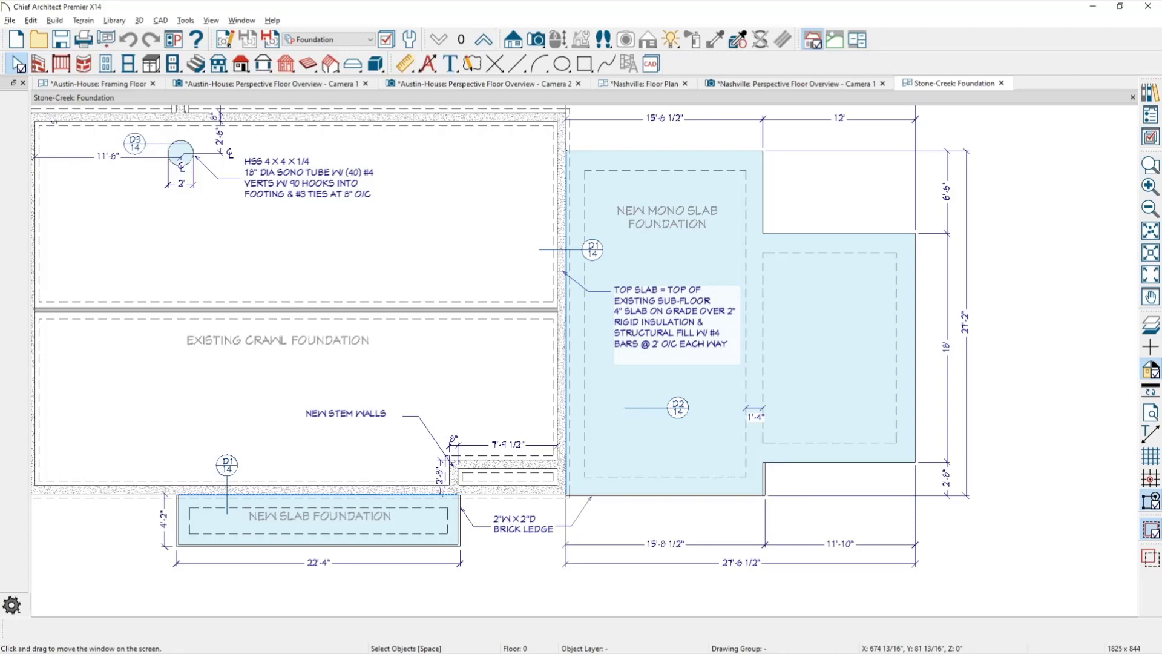
- Create a perspective floor overview of the Stone-Creek foundation and inspect the corner where the stem wall meets the mono slab
left_click(536, 39)
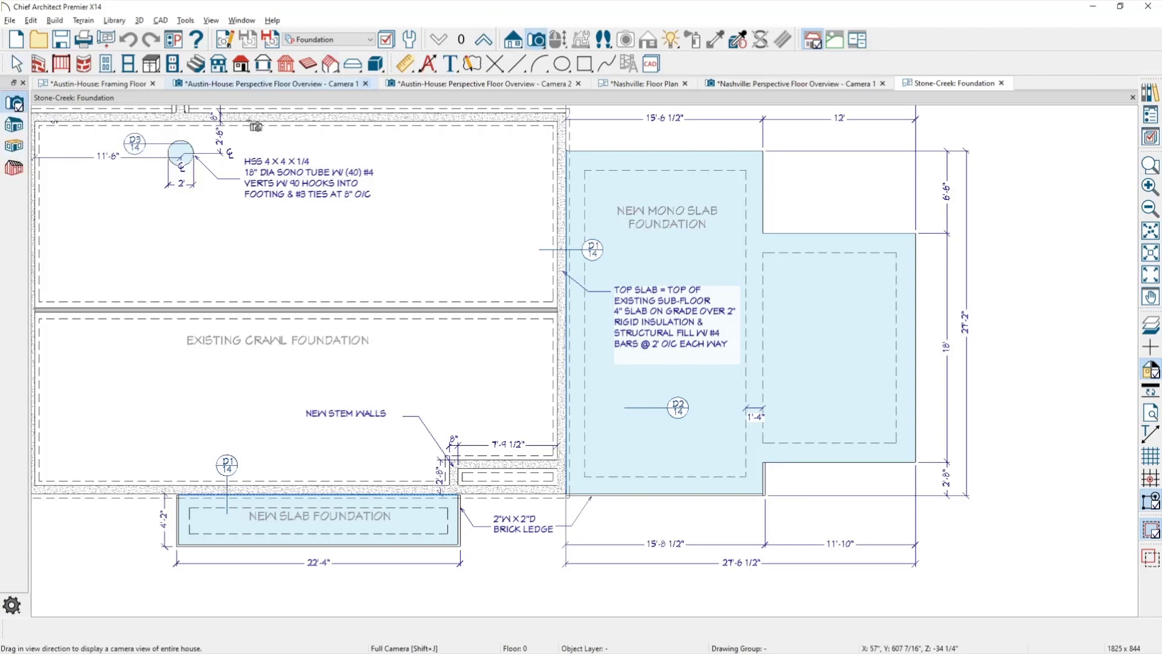
left_click(21, 151)
left_click_drag(592, 381, 617, 392)
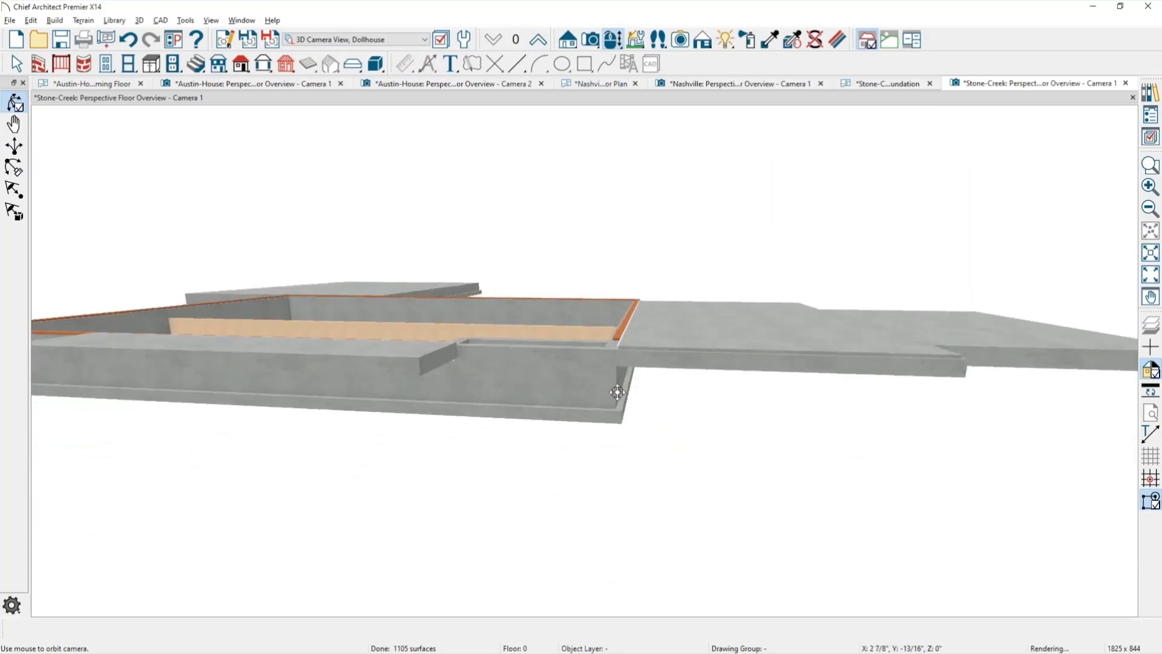
scroll(615, 344, "up", 4)
left_click_drag(614, 346, 622, 350)
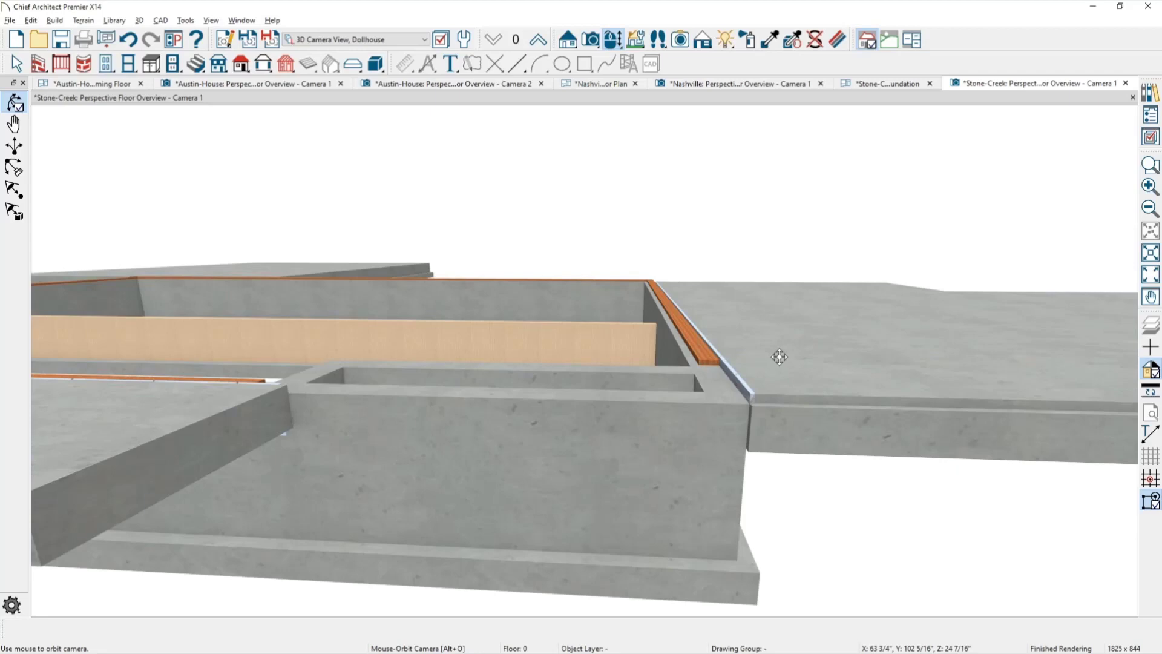
scroll(781, 357, "up", 2)
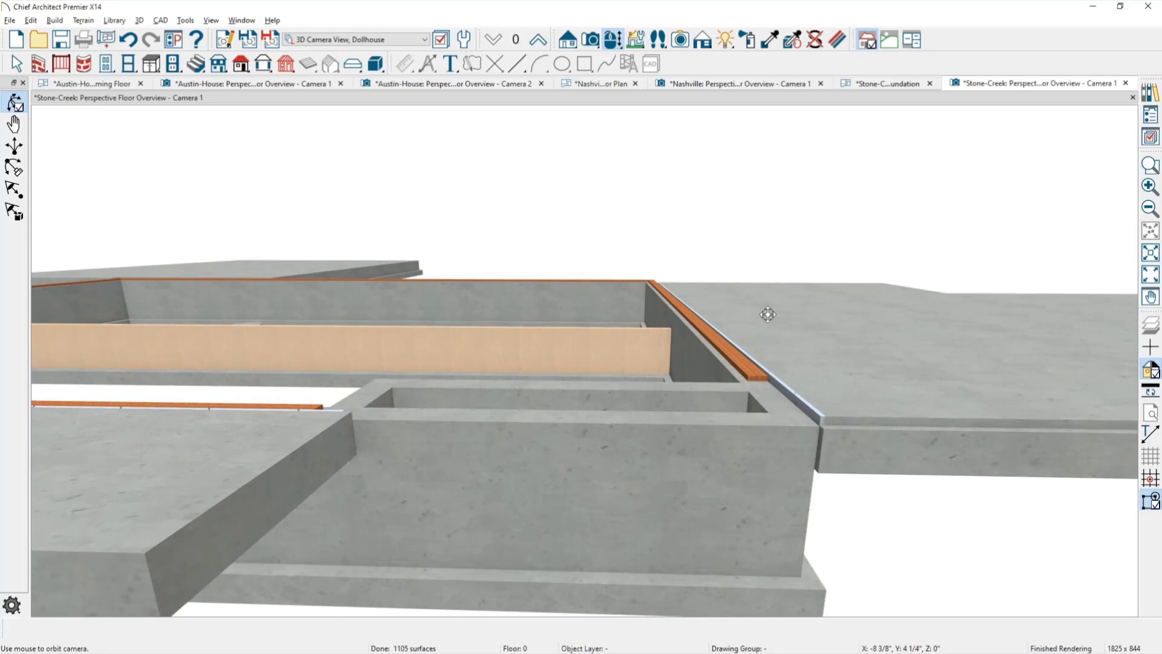
- Change the camera view's layer set to 3D Framing and inspect the floor joists and sill plate beside the slab
left_click(353, 40)
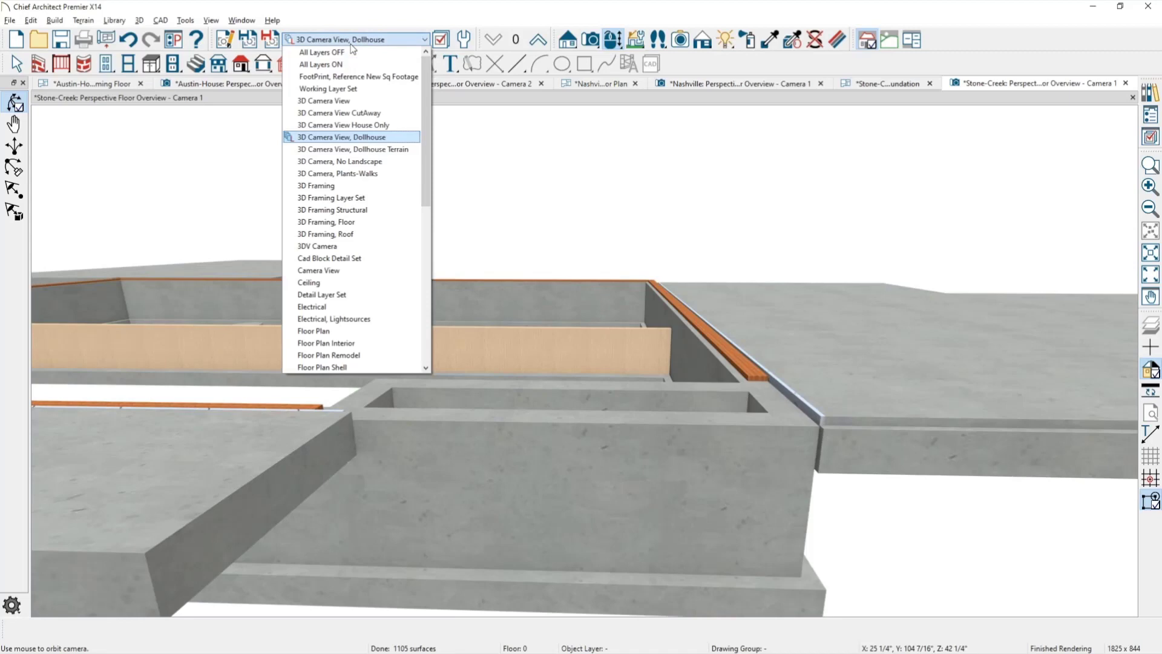
left_click(347, 186)
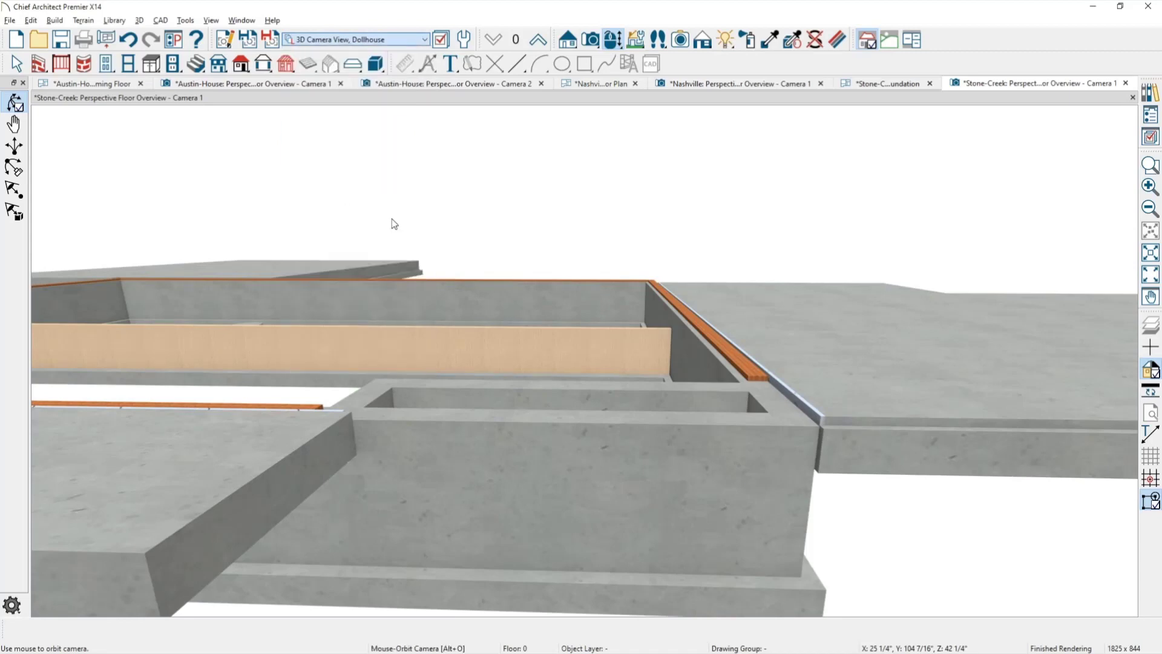
left_click_drag(673, 350, 664, 328)
scroll(619, 237, "up", 2)
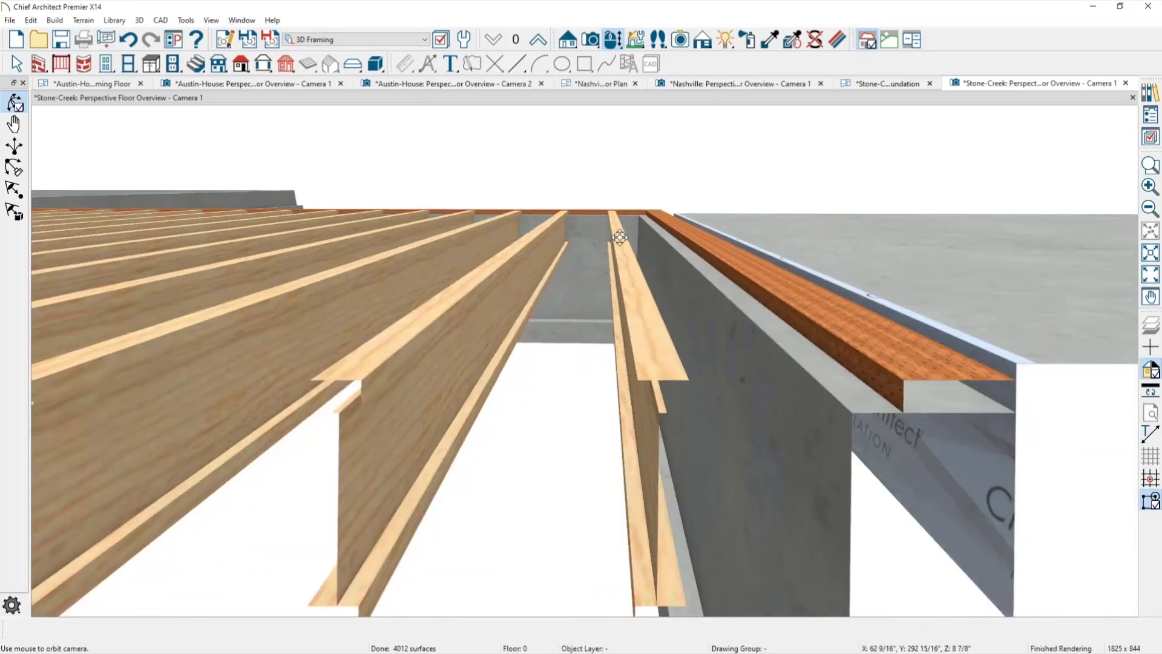
scroll(619, 237, "down", 2)
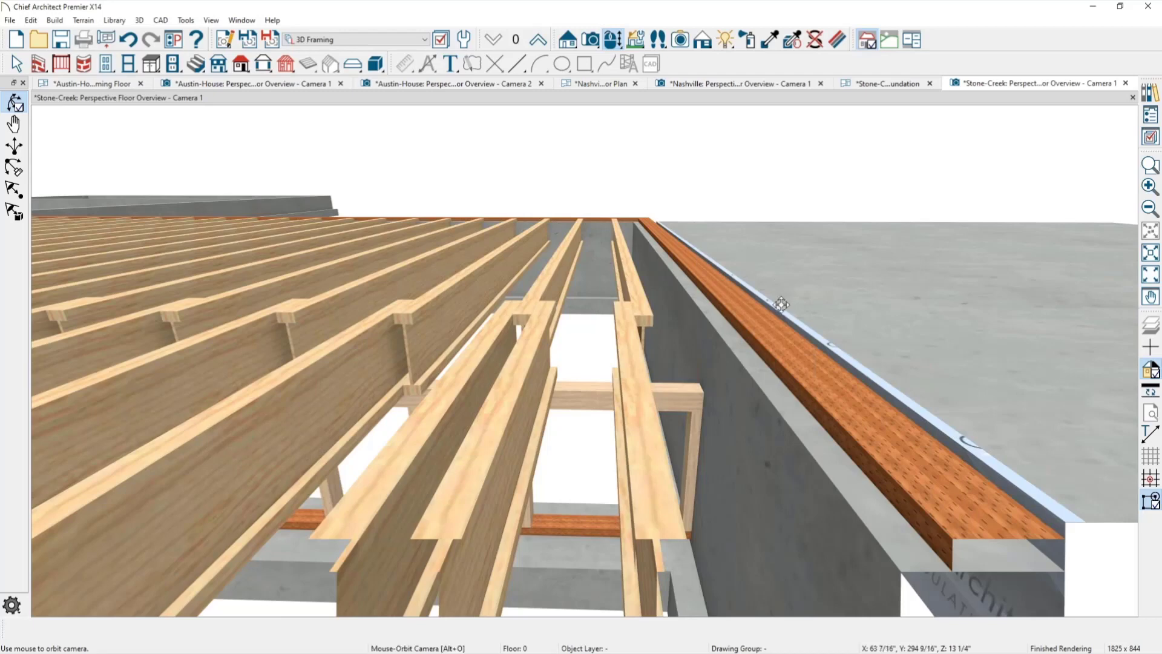
scroll(792, 312, "down", 2)
left_click_drag(793, 311, 651, 298)
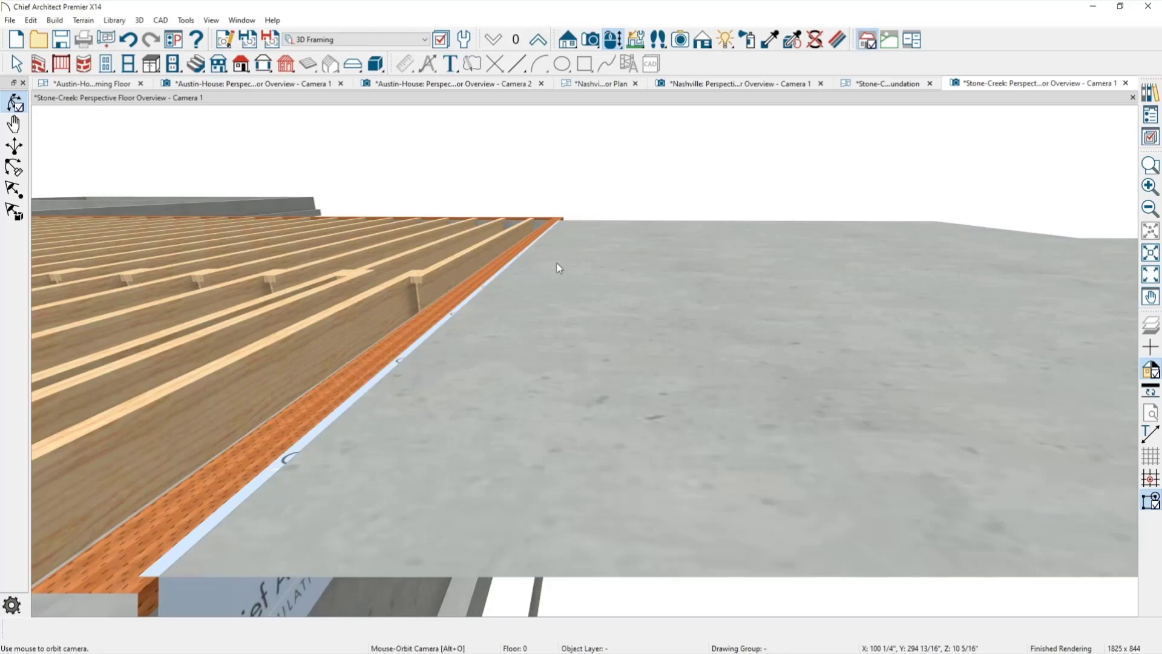
- Select the slab footing next to the sill plate to identify it, and clear the selection
key("space")
left_click(606, 315)
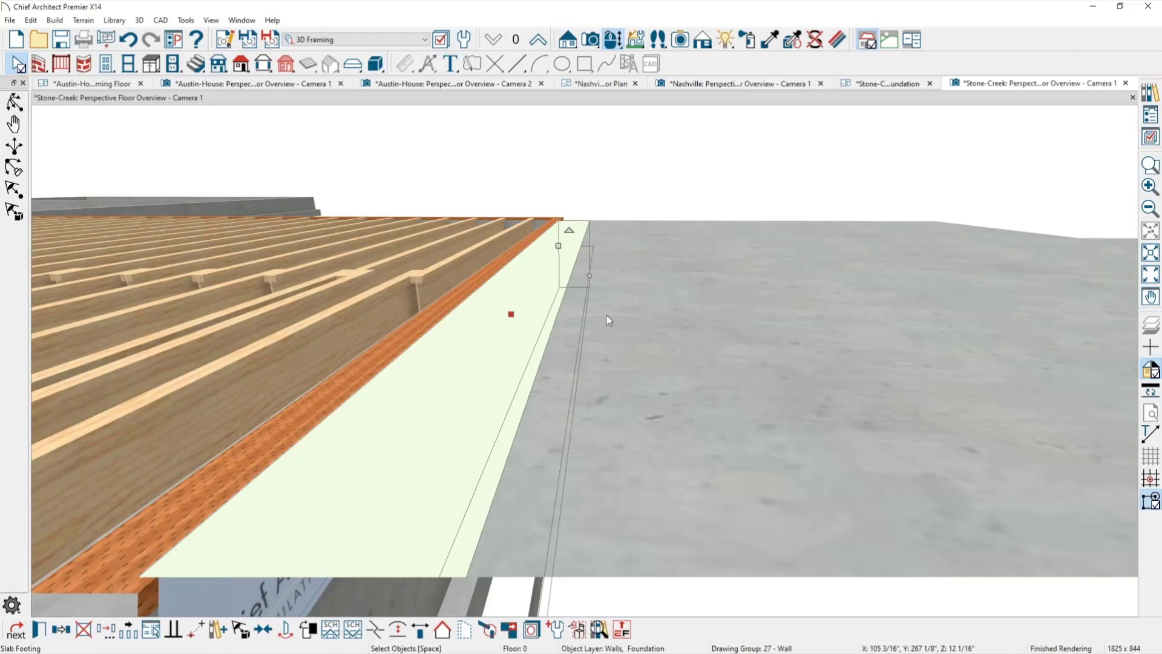
double_click(606, 315)
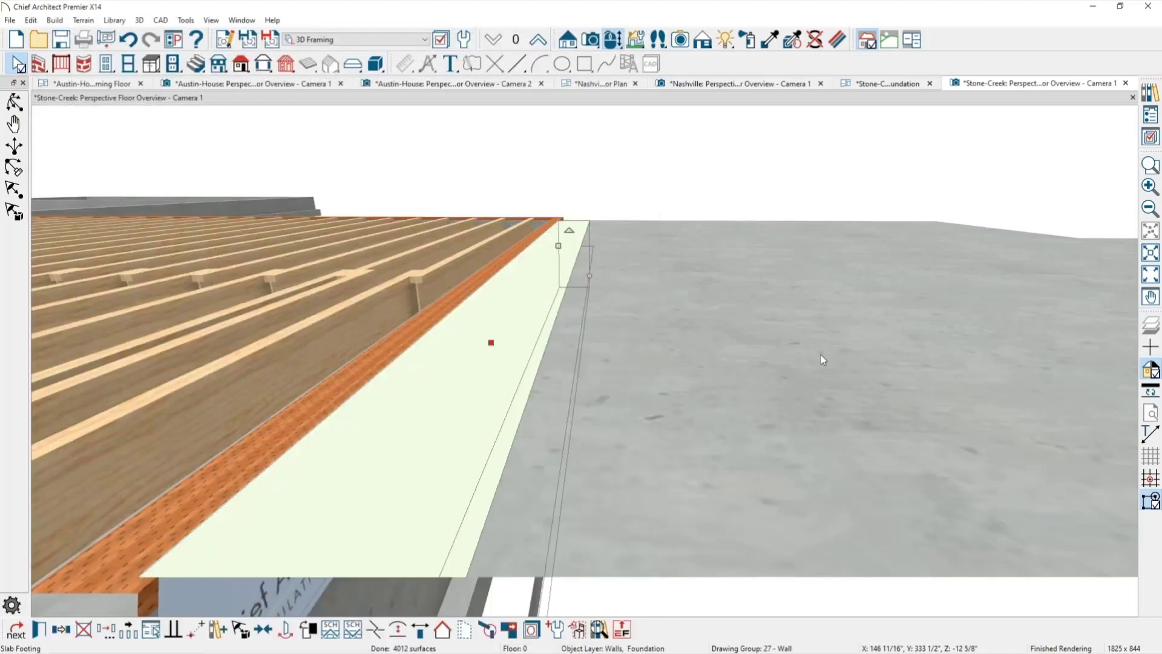
left_click(536, 159)
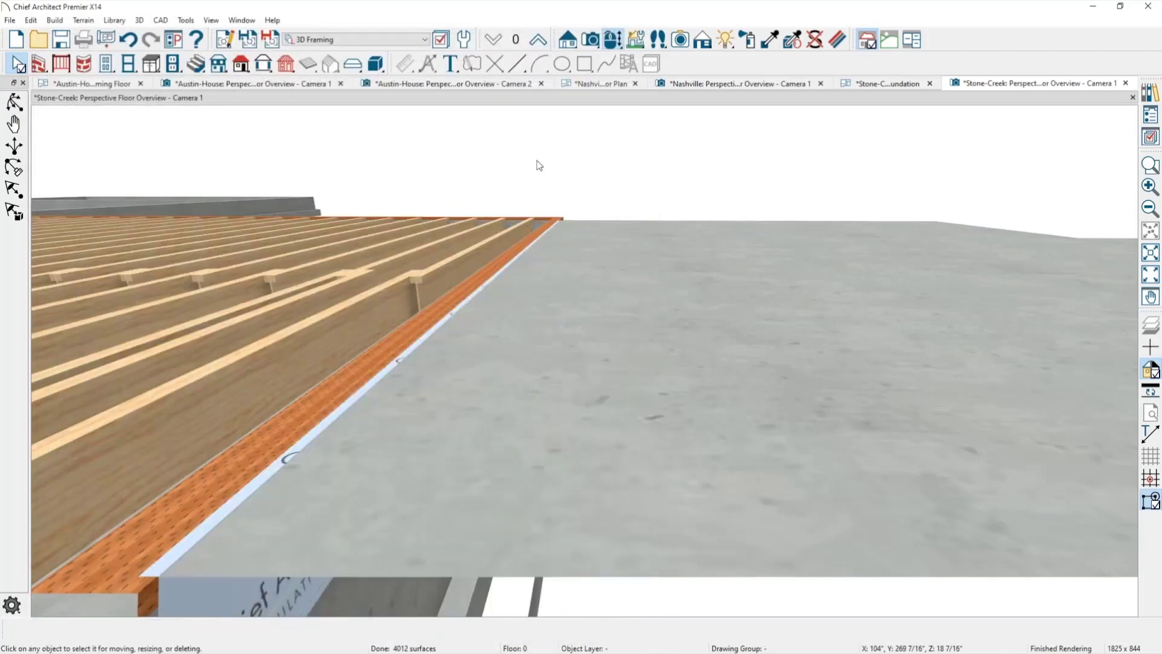
- Return to the Stone-Creek foundation plan and review the floor elevation in the new mono slab room's structure settings
left_click(900, 85)
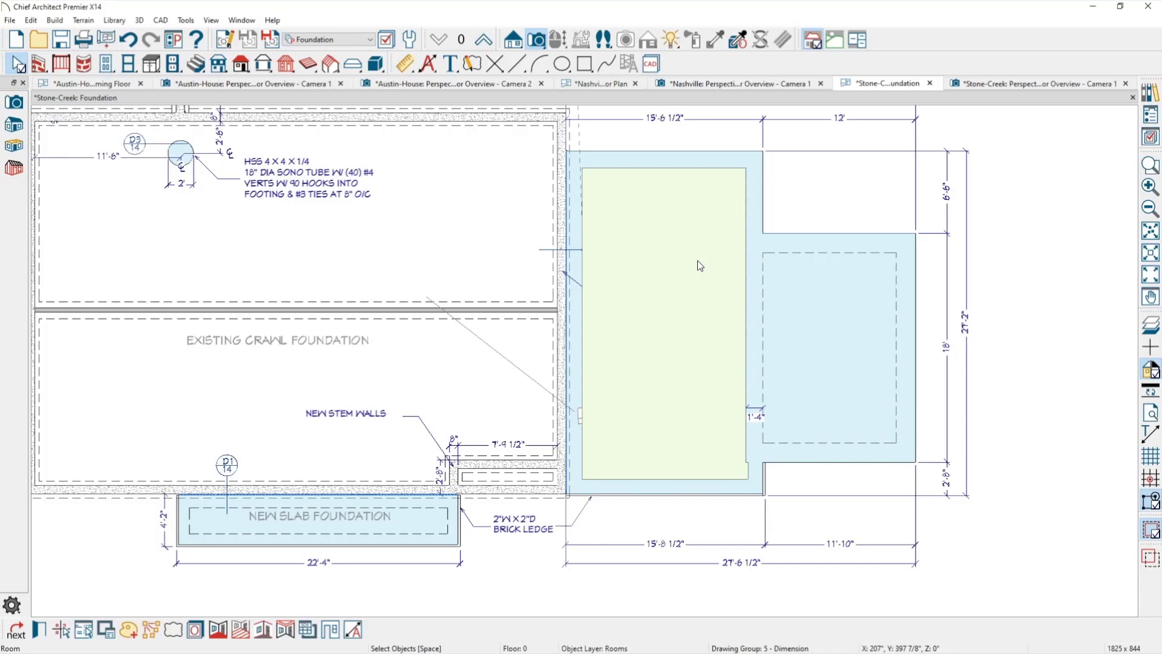
double_click(698, 261)
key("Tab")
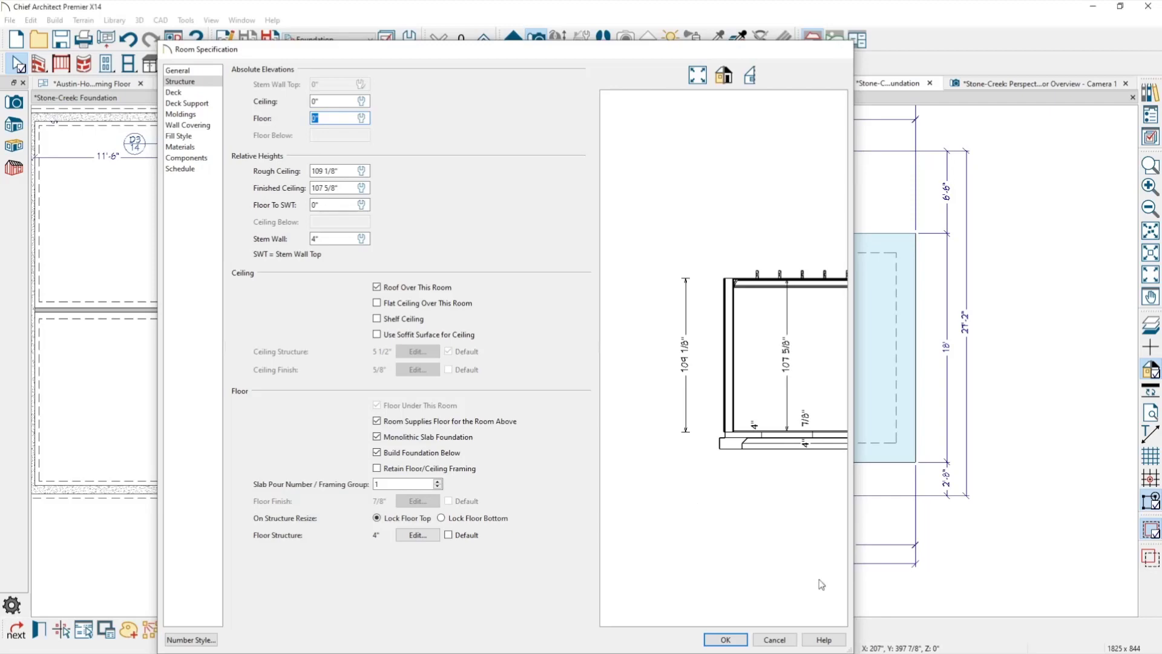
key("Return")
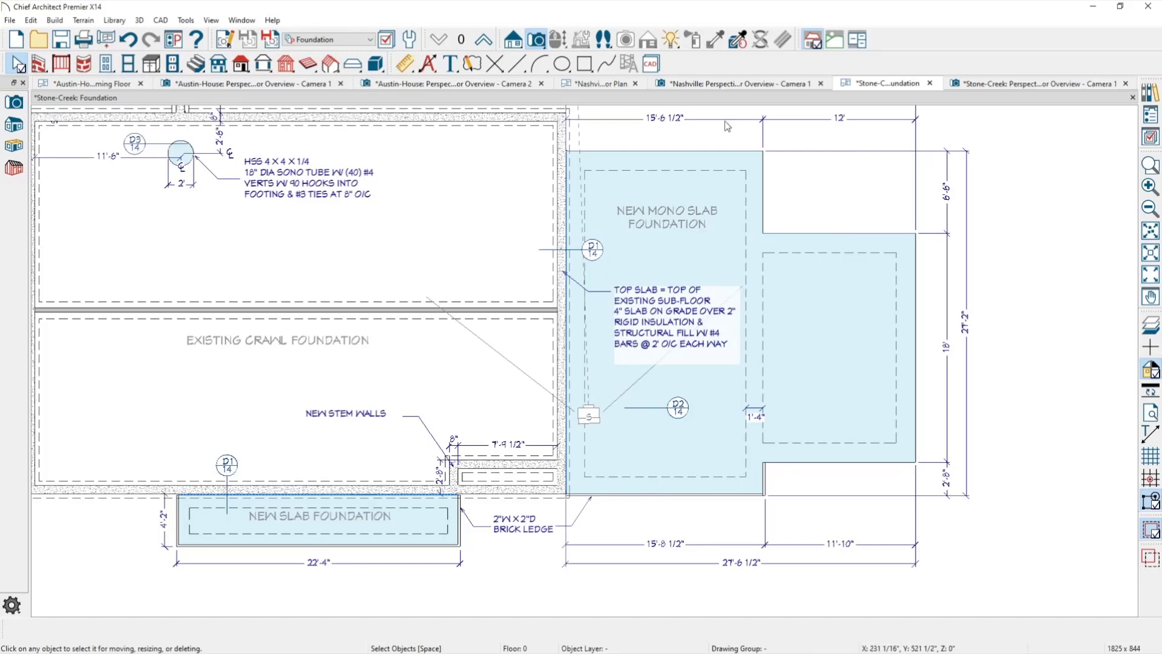
- Close the Nashville perspective overview and return to the Stone-Creek perspective overview, looking along the joists toward the back foundation wall
left_click(767, 86)
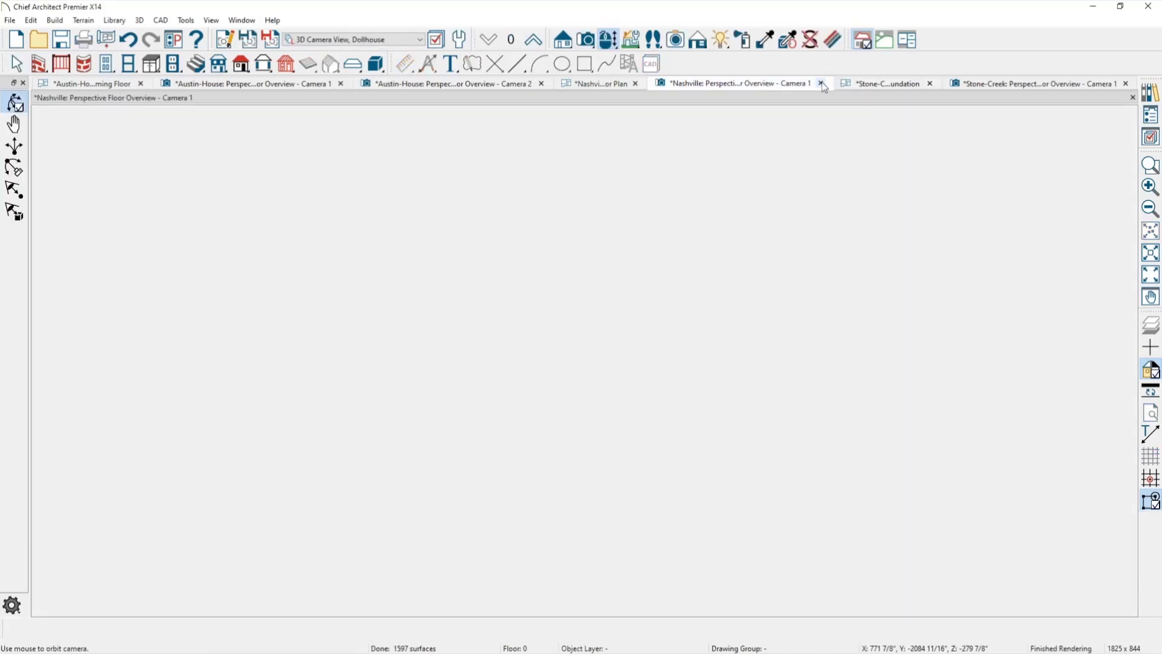
left_click(822, 83)
left_click(907, 85)
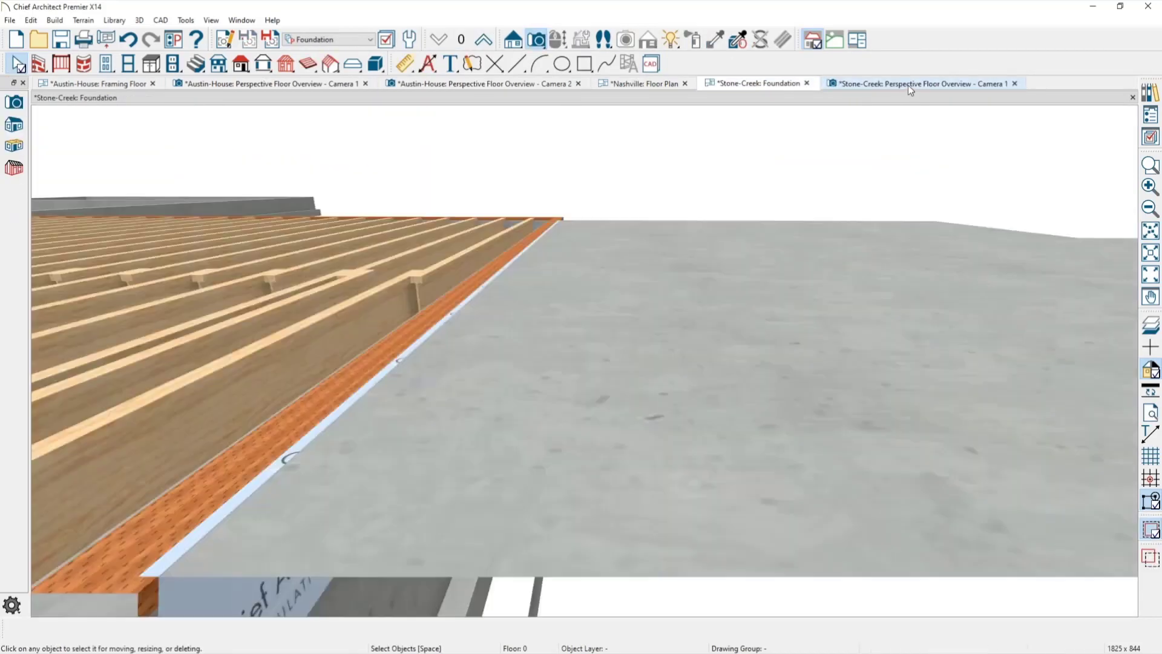
left_click_drag(635, 299, 728, 278)
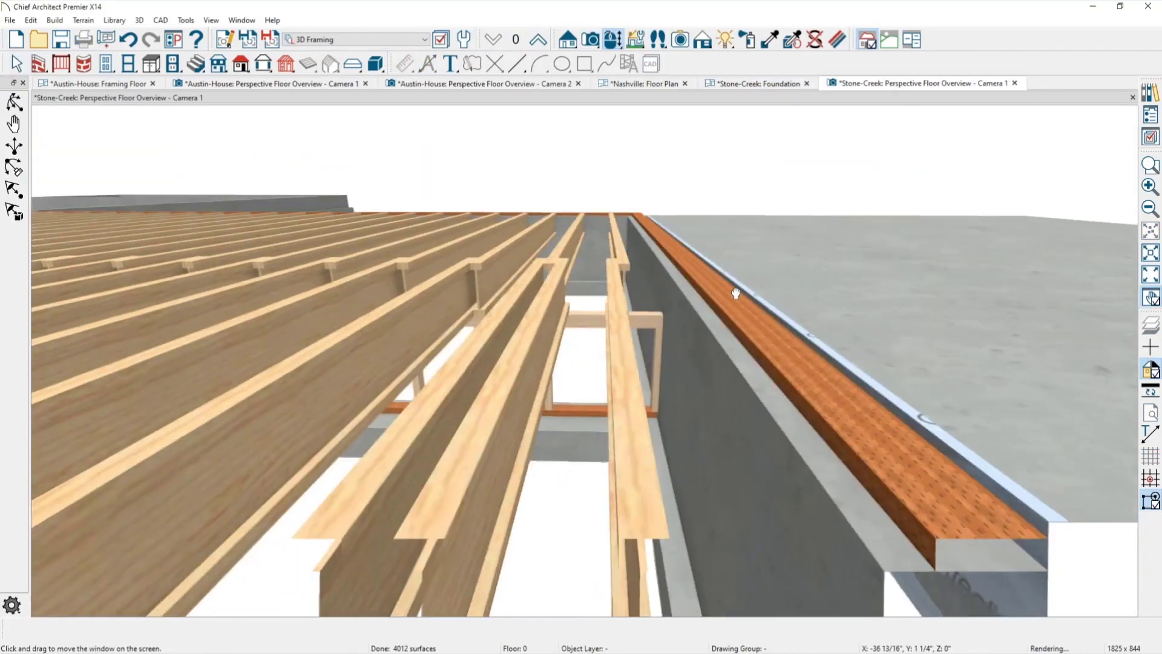
scroll(728, 279, "down", 3)
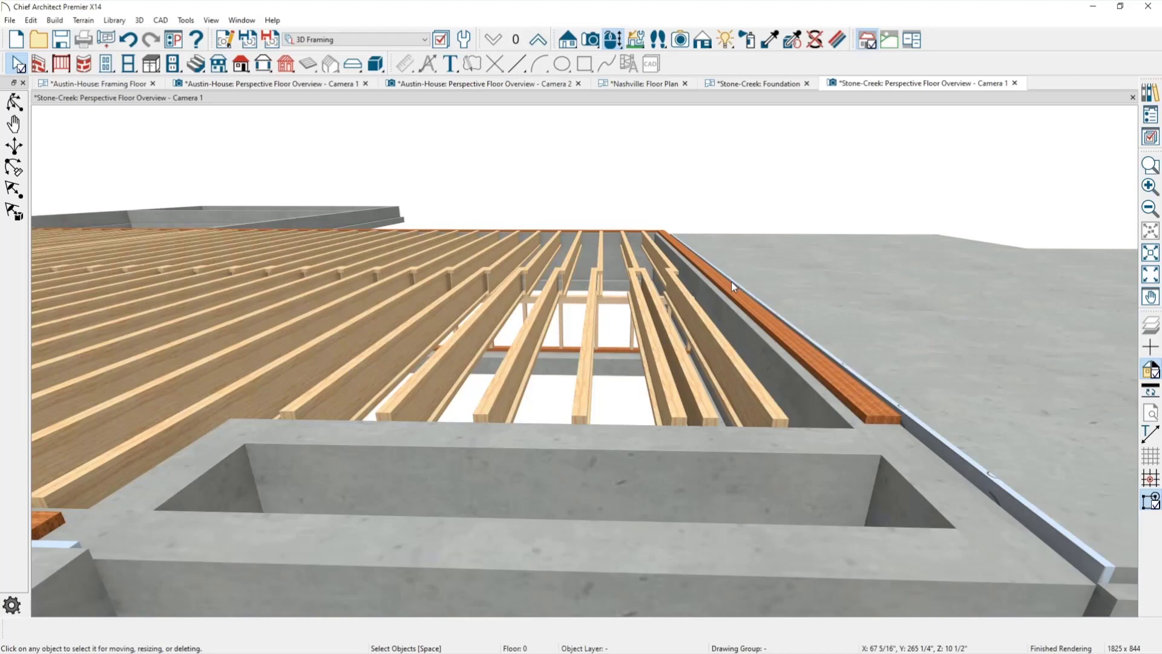
- Check the Hang Floor Platform Above on Wall option in the back concrete foundation wall's structure settings
left_click(616, 260)
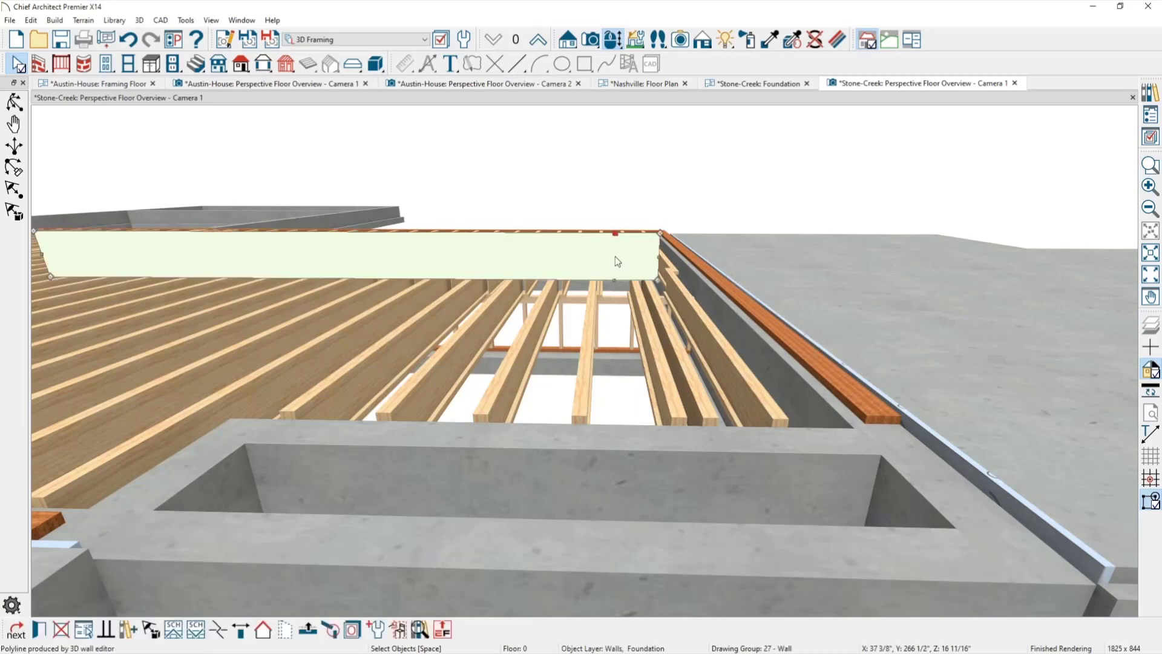
double_click(615, 256)
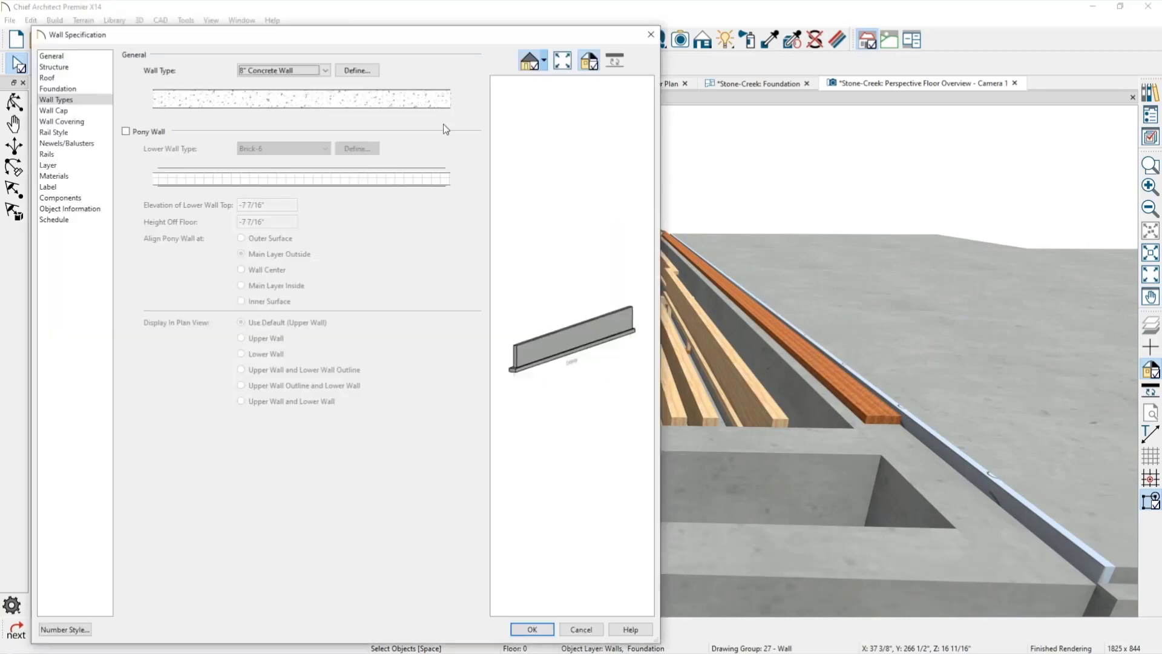
left_click(89, 78)
left_click(88, 69)
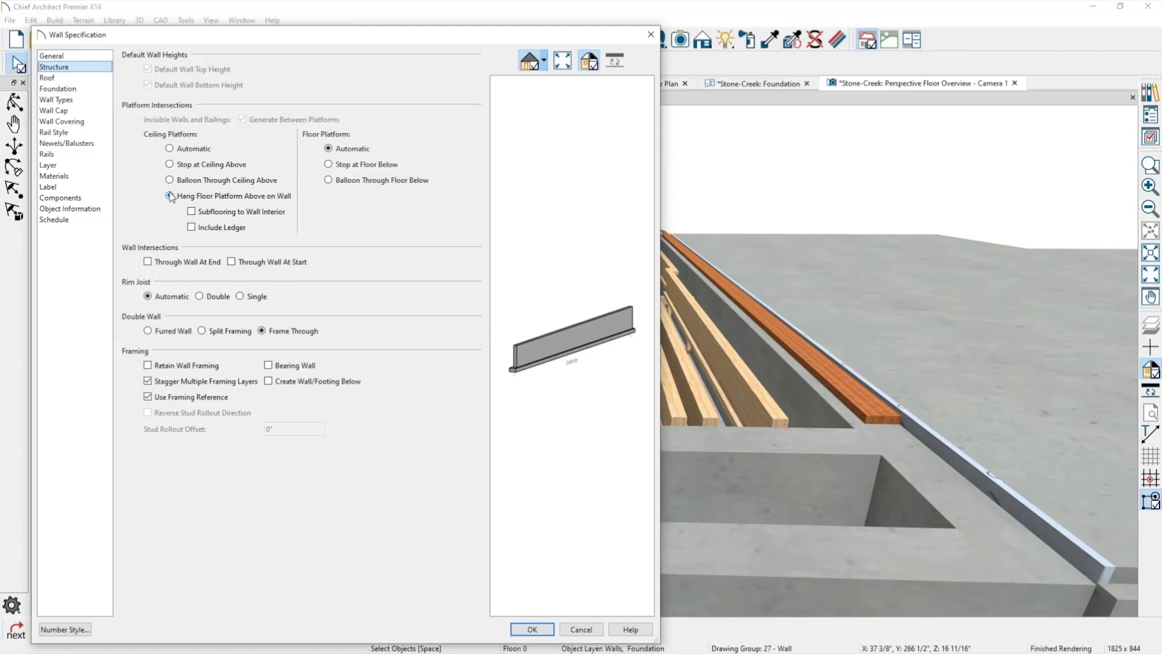
key("Return")
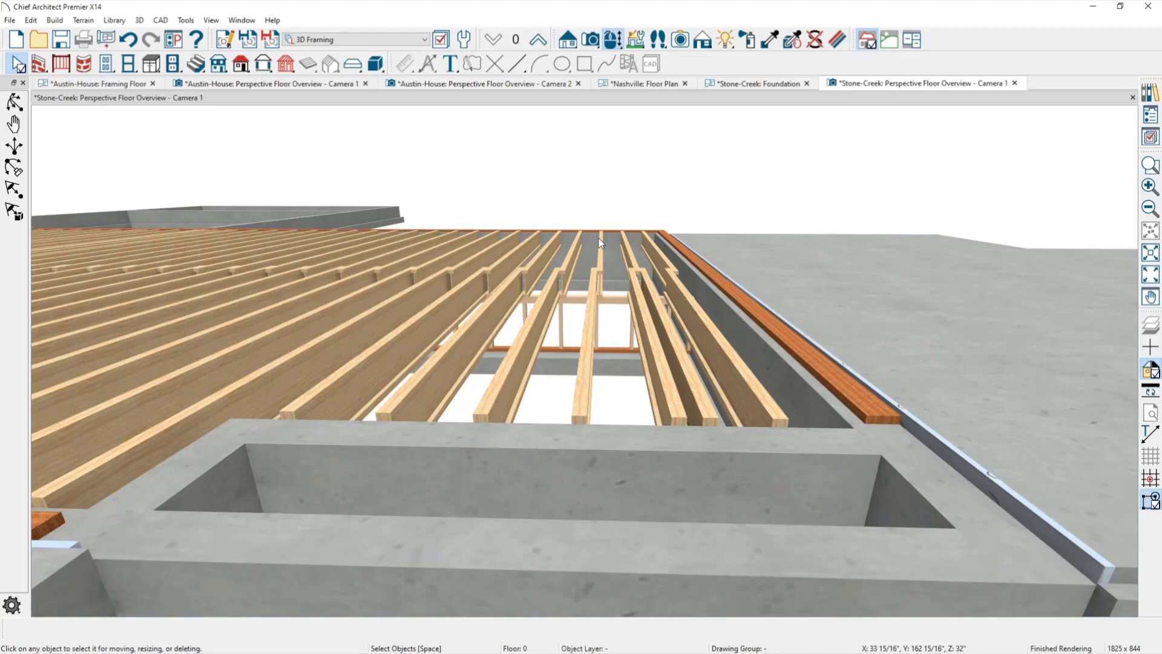
- Select the foundation wall beside the sill plate, and switch to the Intro.jpg slide in Photos
left_click(764, 343)
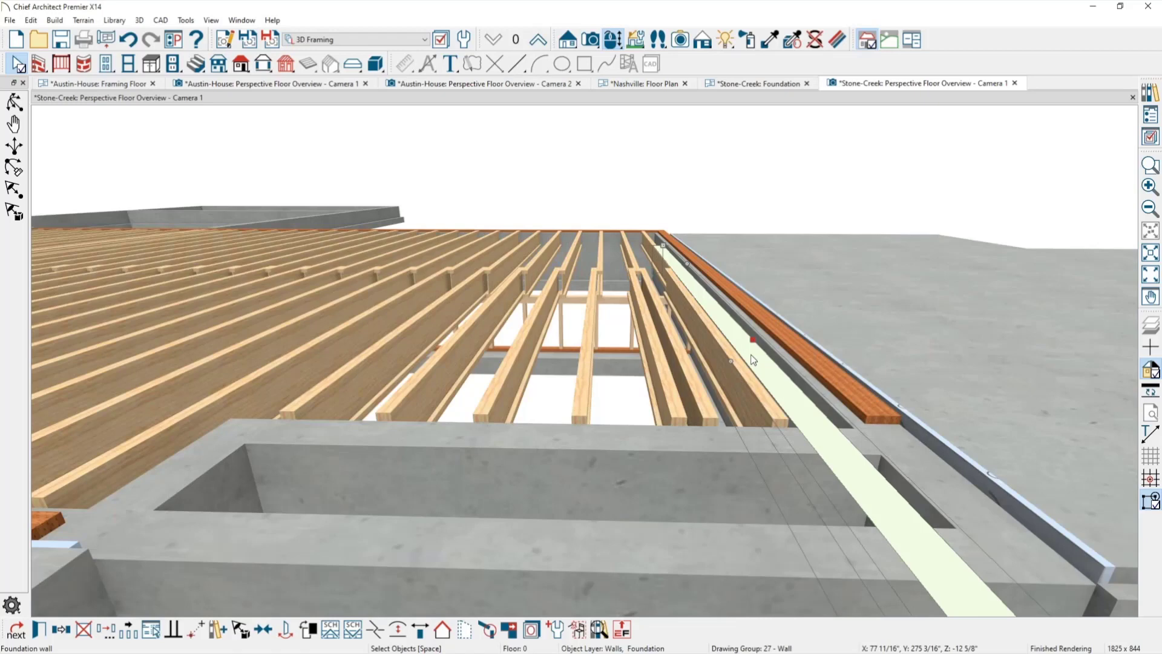
double_click(751, 355)
key("alt+Tab")
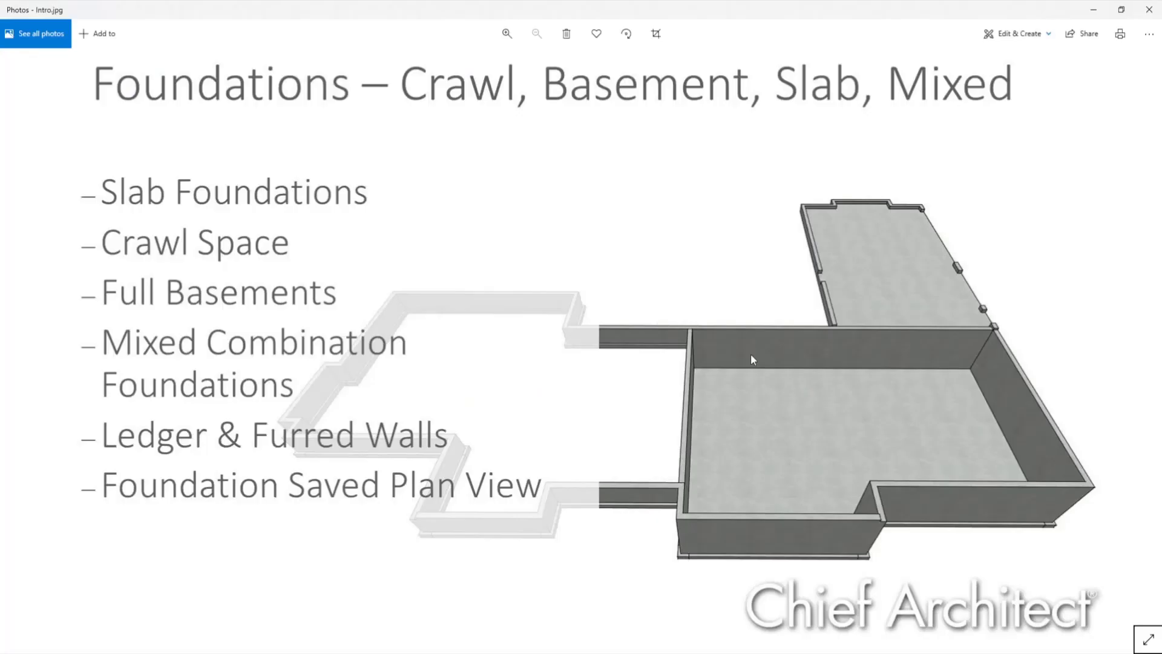
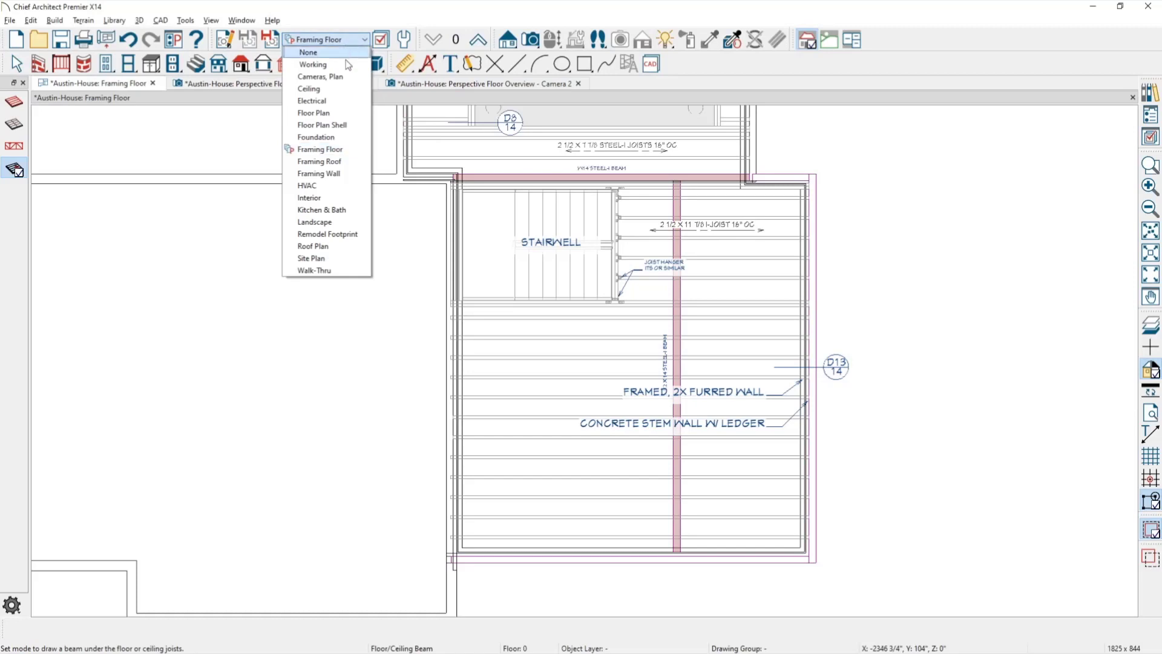
- Switch the Austin-House plan from the floor framing view to the Foundation saved plan view
left_click(343, 137)
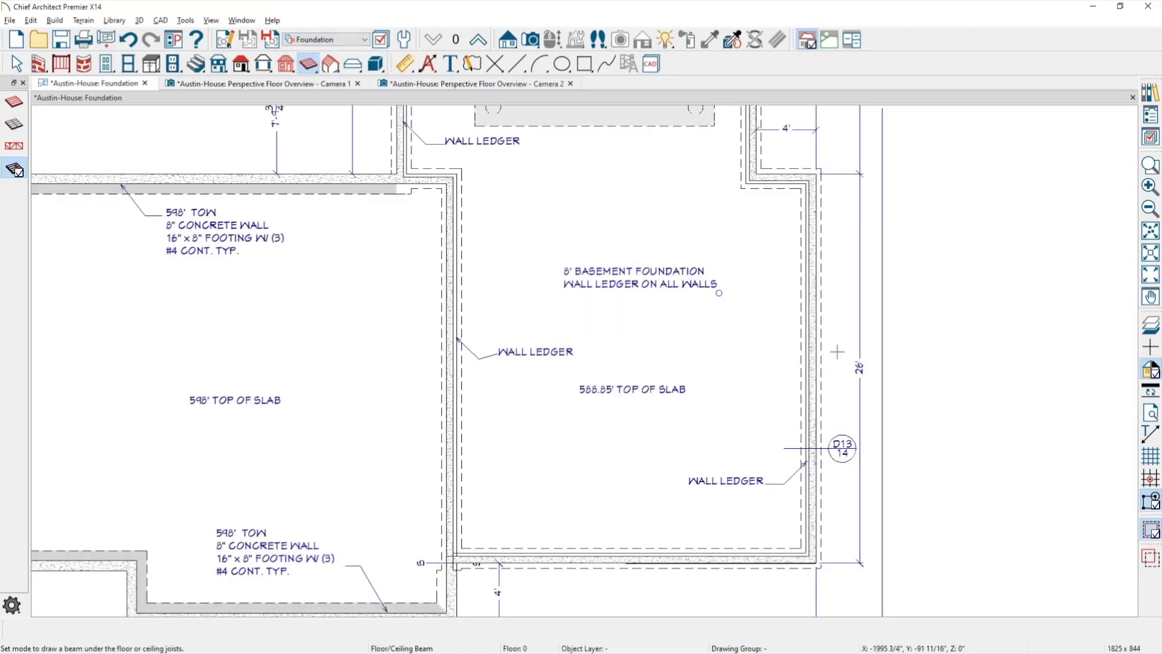
- Switch the Austin-House plan to the Floor Plan saved plan view and examine the basement's corner walls beside section marker S6
left_click(328, 40)
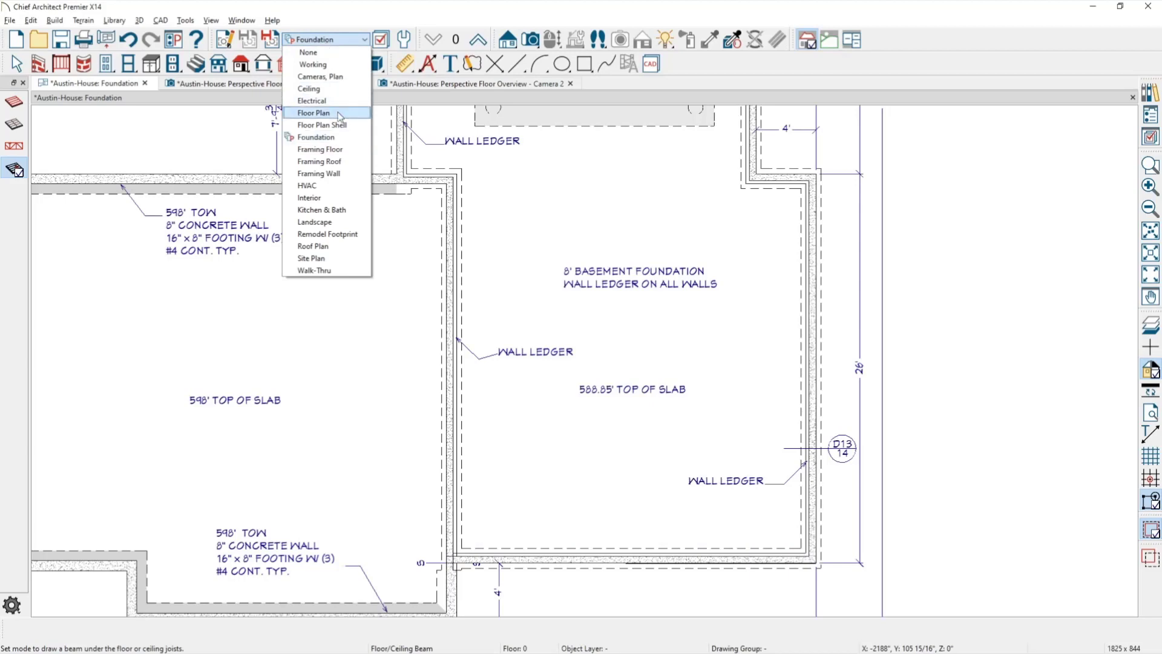
left_click(313, 113)
key("space")
scroll(870, 435, "up", 5)
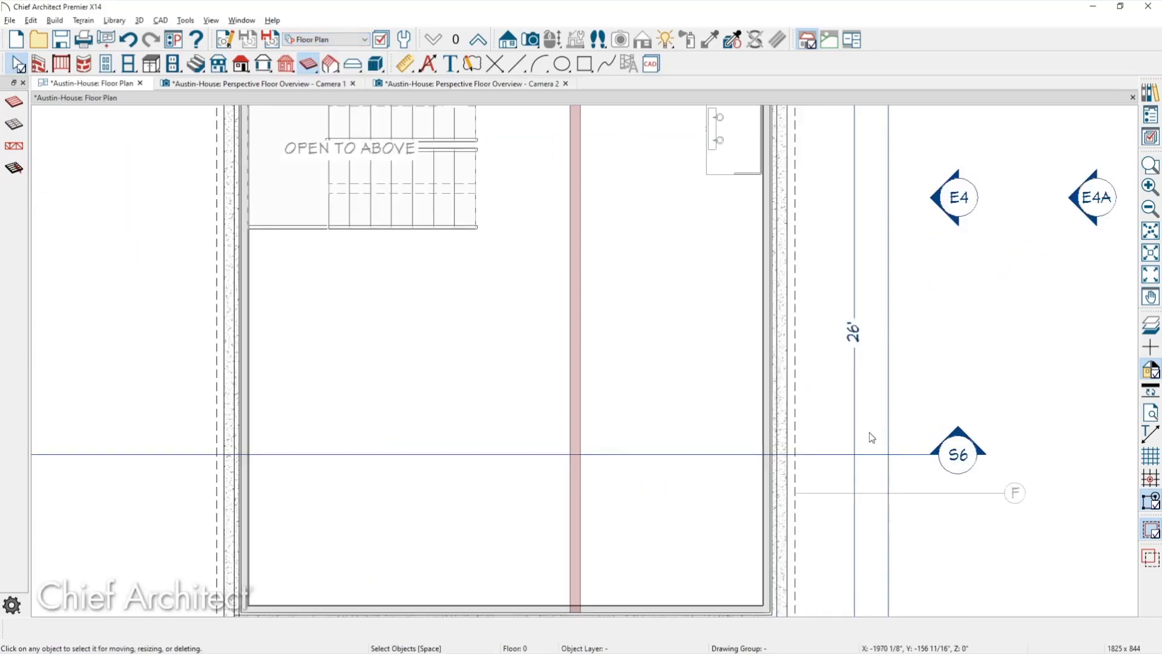
middle_click_drag(905, 495, 955, 270)
scroll(801, 448, "up", 3)
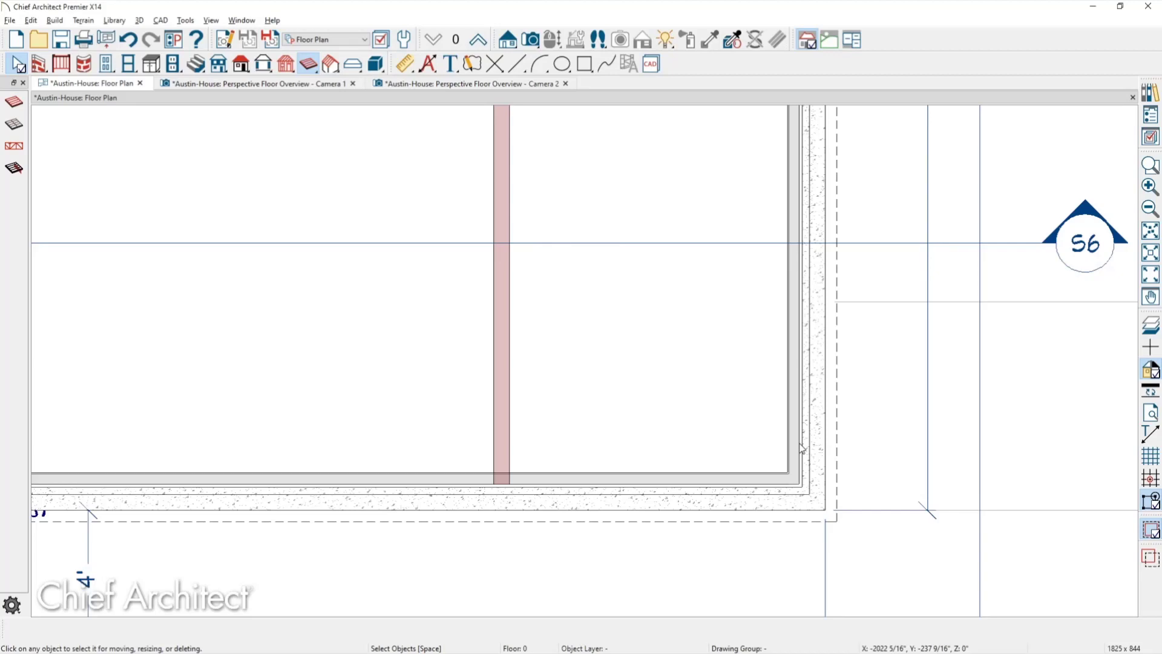
scroll(639, 383, "down", 2)
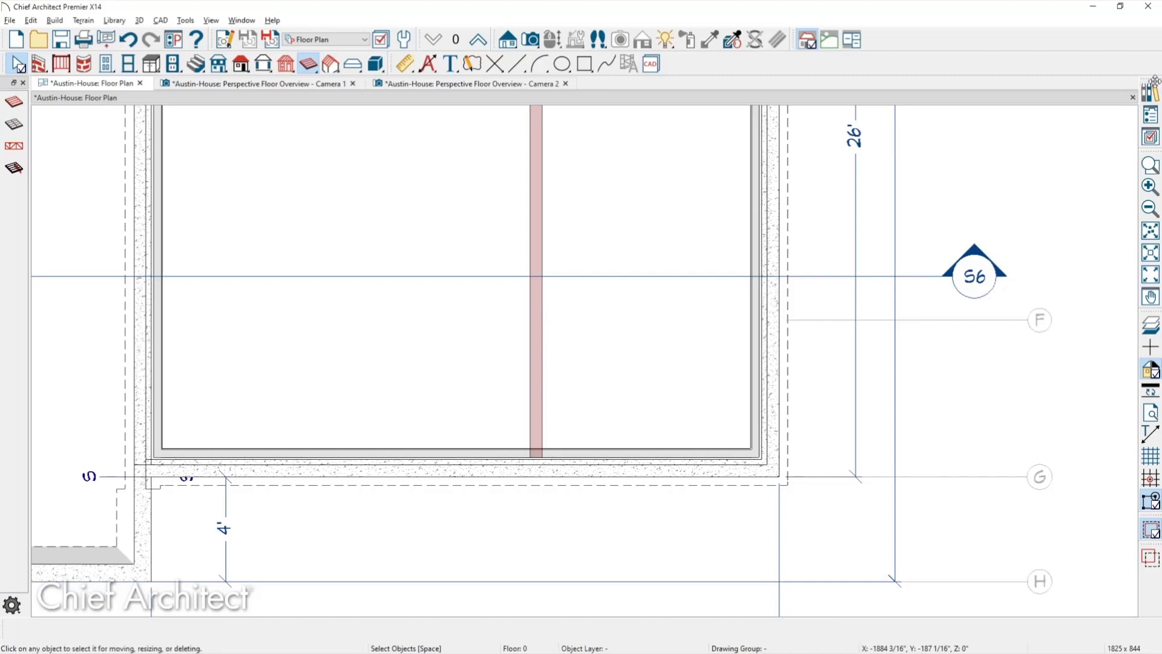
left_click(1157, 138)
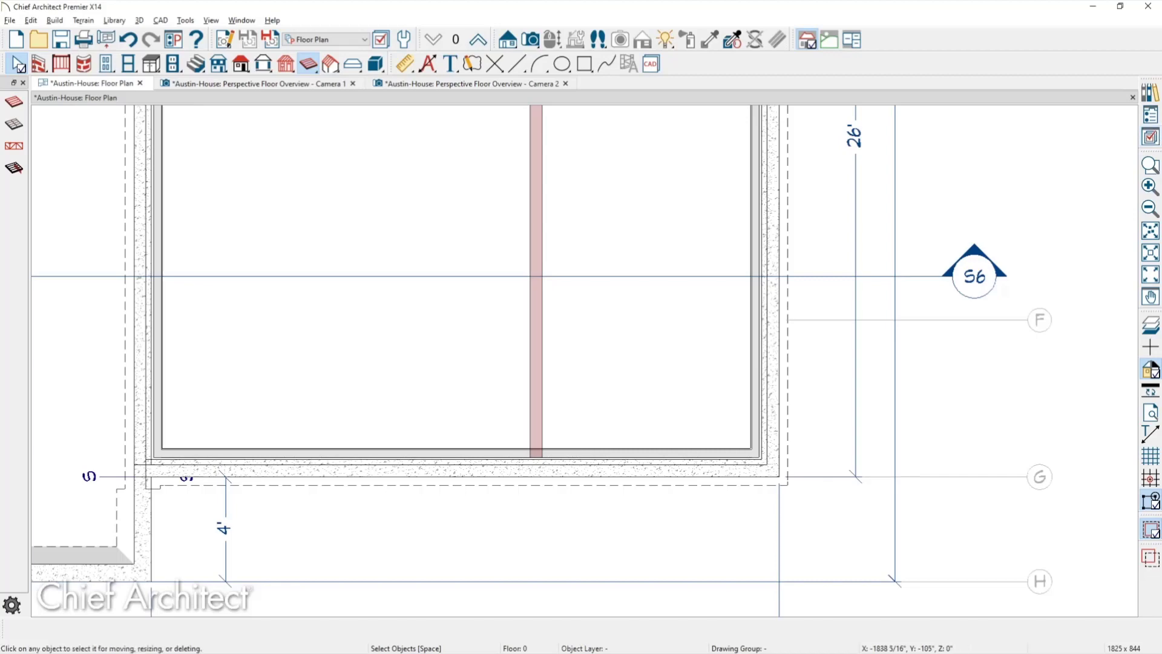
scroll(848, 361, "up", 2)
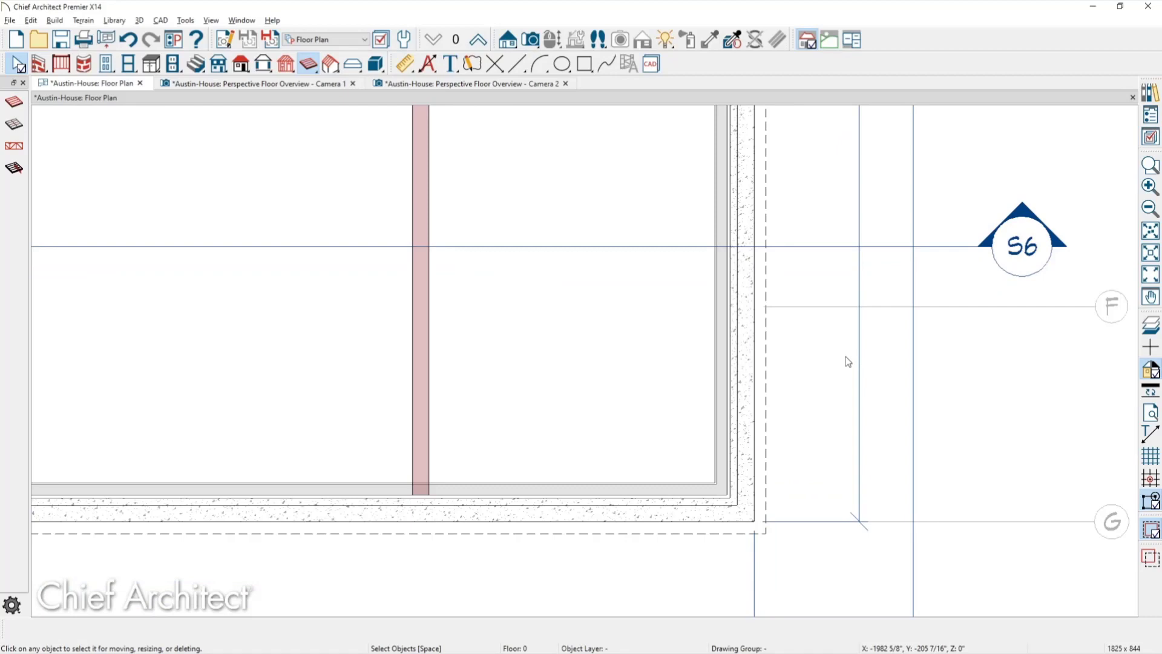
scroll(893, 344, "down", 2)
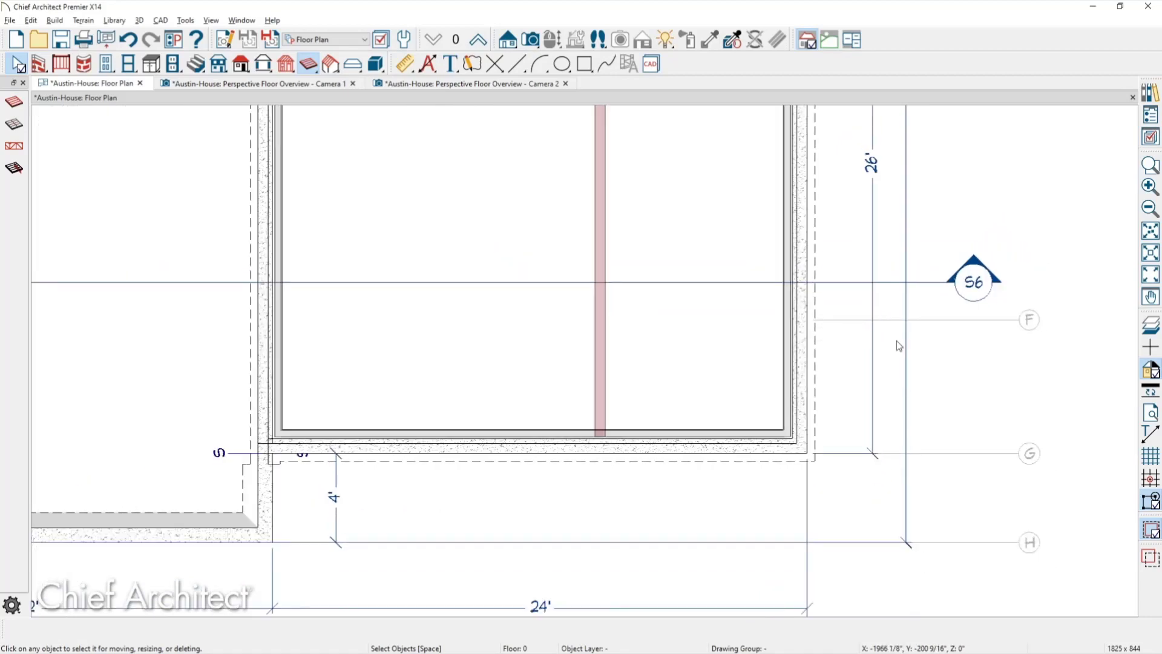
- Create a back-clipped cross section through the basement, looking toward the back, and examine where the floor framing meets the foundation wall
left_click(507, 41)
left_click(13, 124)
left_click_drag(531, 369, 532, 322)
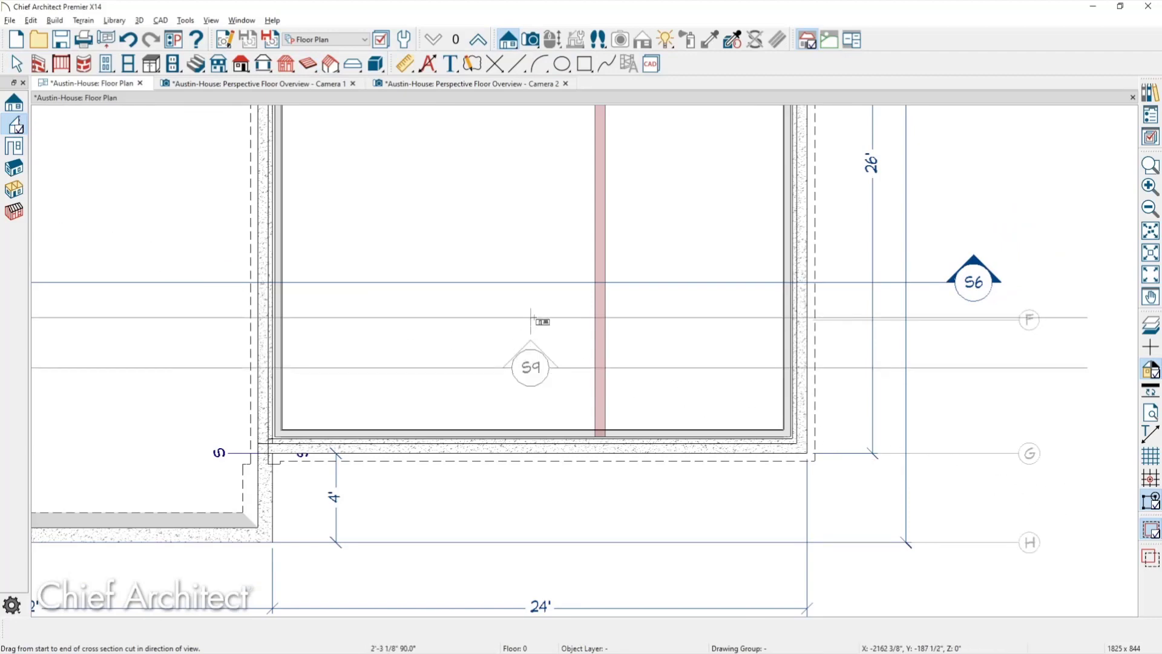
left_click_drag(532, 317, 534, 318)
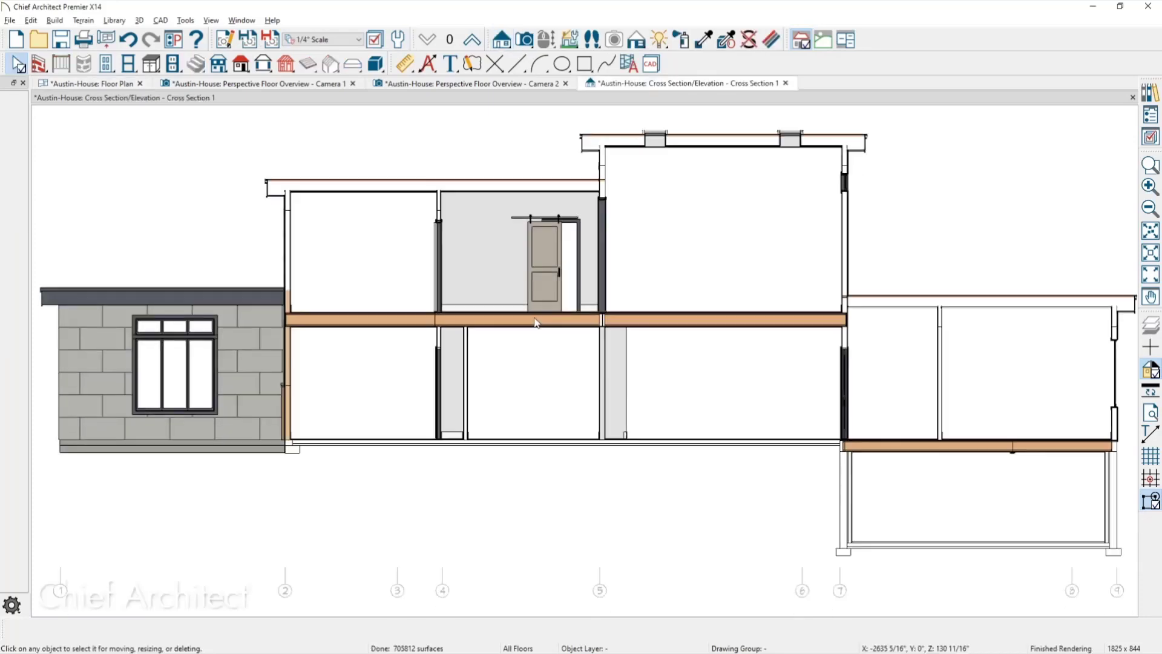
scroll(630, 384, "up", 5)
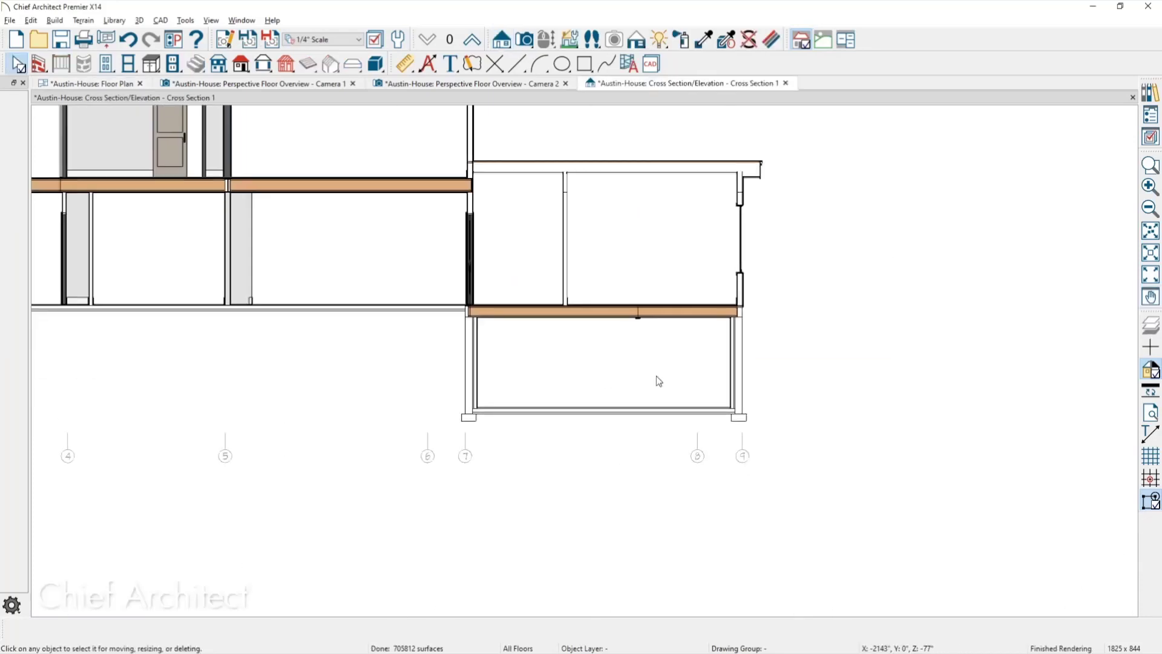
scroll(717, 342, "up", 2)
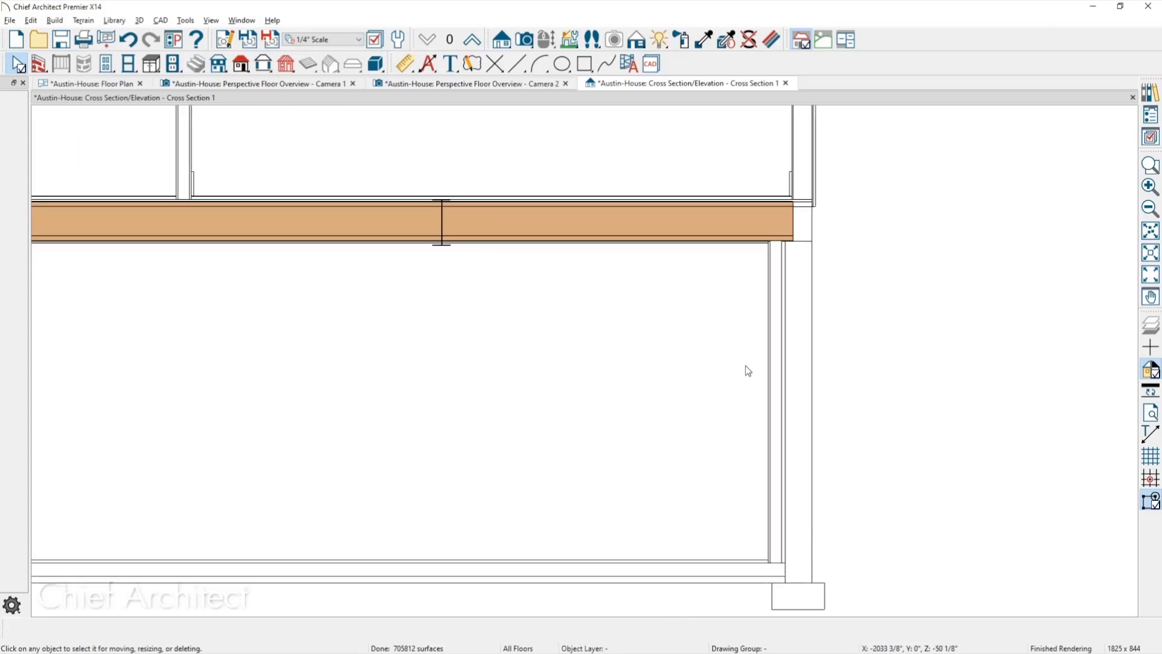
scroll(748, 371, "up", 2)
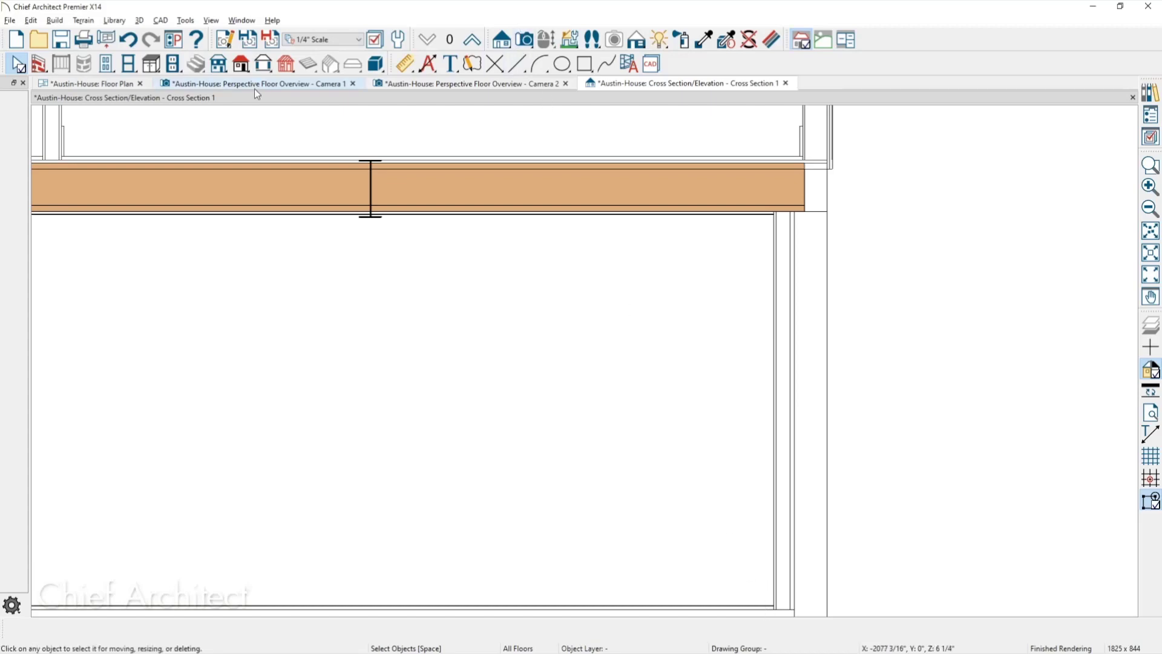
- Check the Furred Wall option in the structure settings of the basement's inner framed side wall in the floor plan, leaving the settings unchanged
left_click(91, 83)
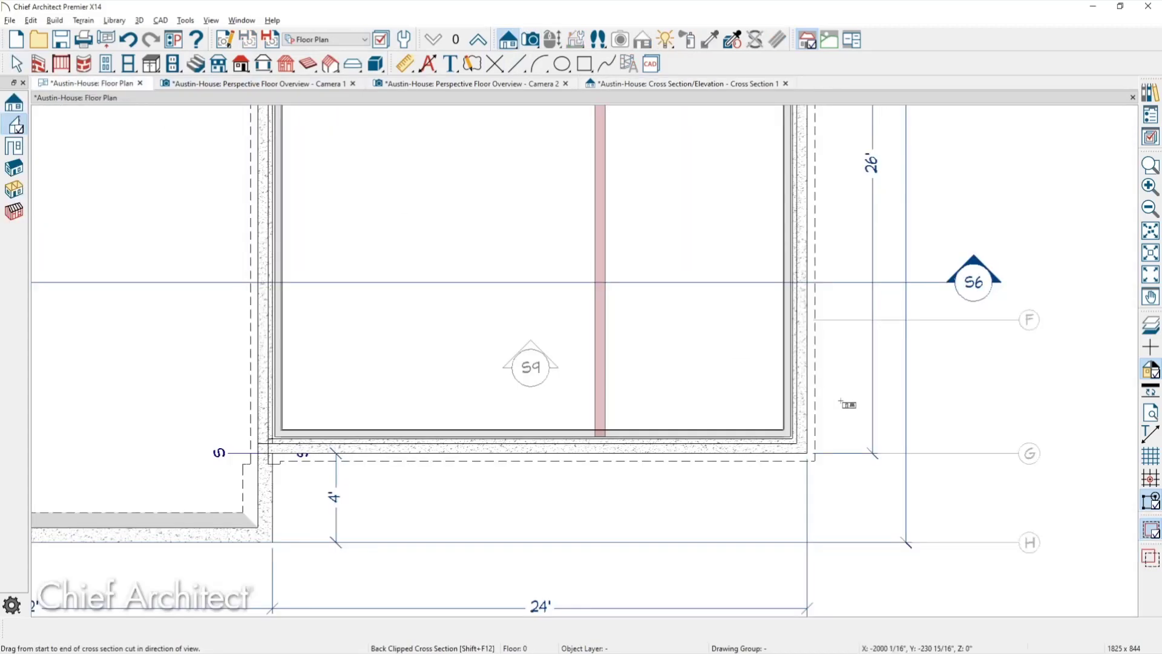
left_click(789, 397)
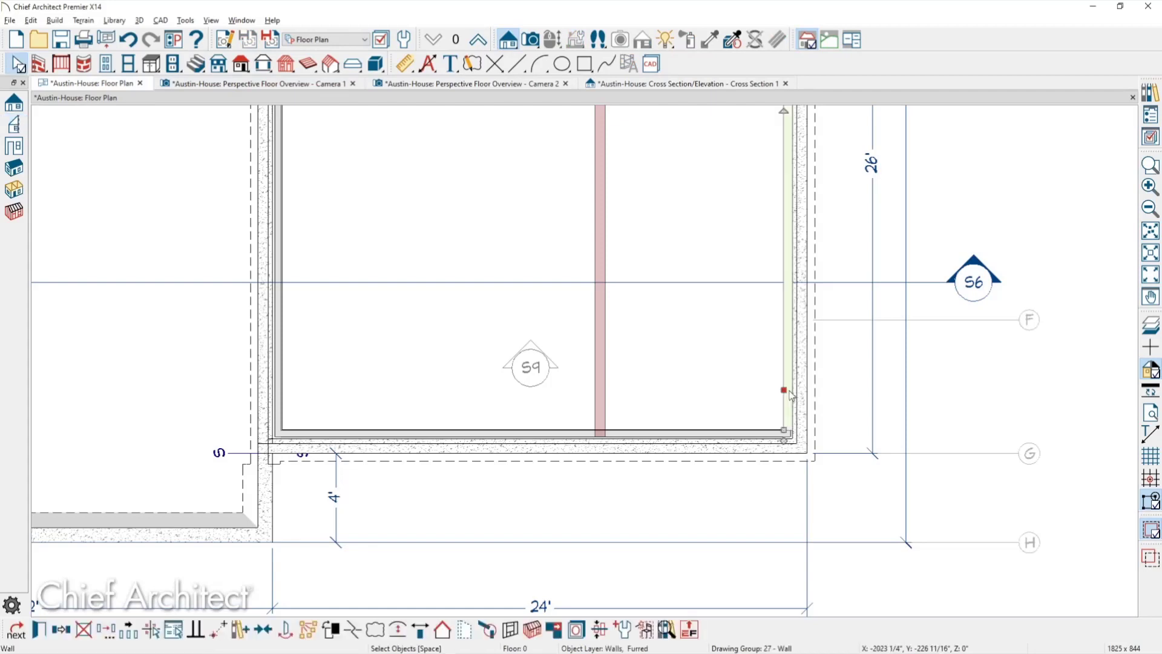
double_click(790, 396)
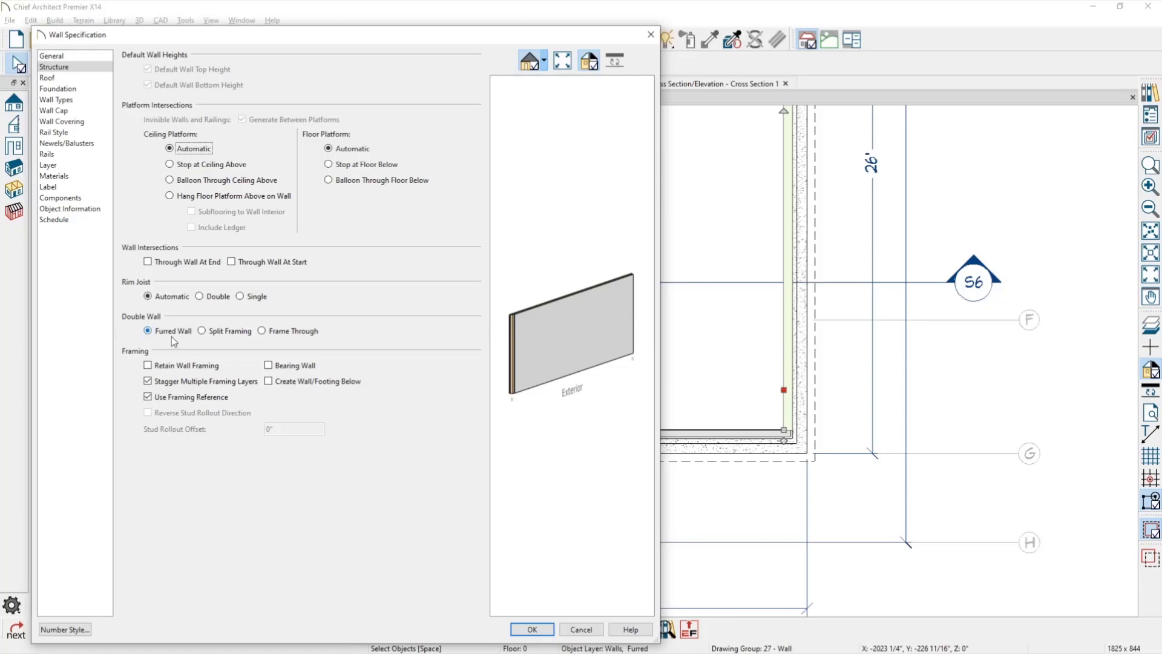
key("Escape")
key("Escape")
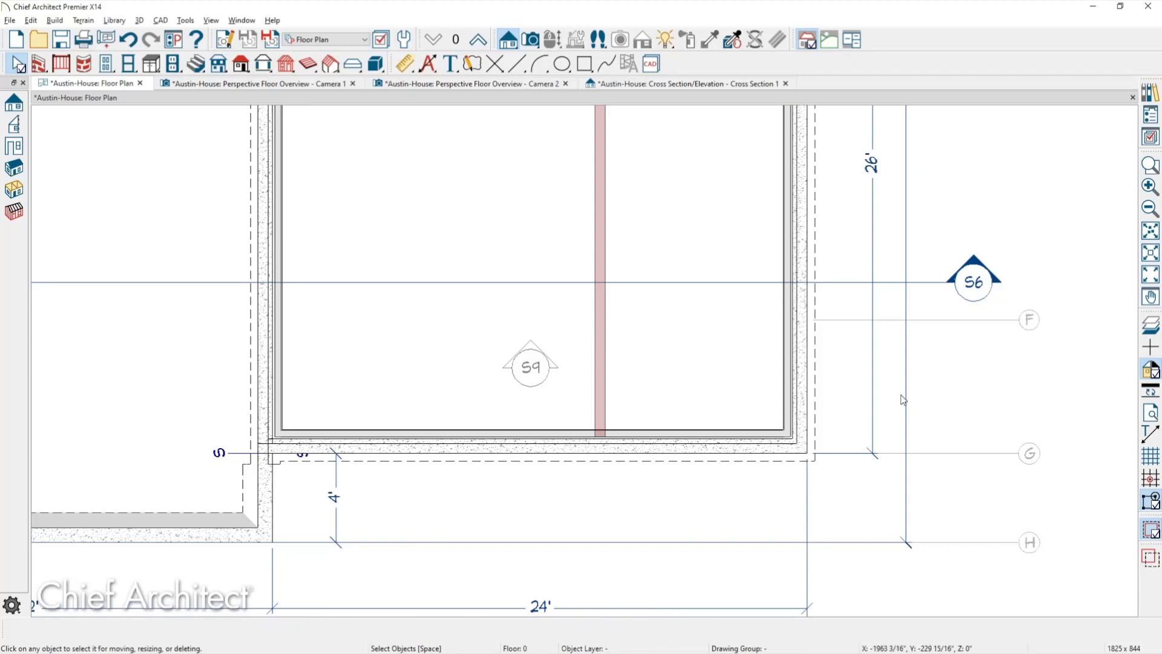
- Inspect the basement's furred wall corner in plan, and examine the slab, wall and footing junction in the cross section
scroll(887, 388, "up", 3)
scroll(732, 394, "up", 3)
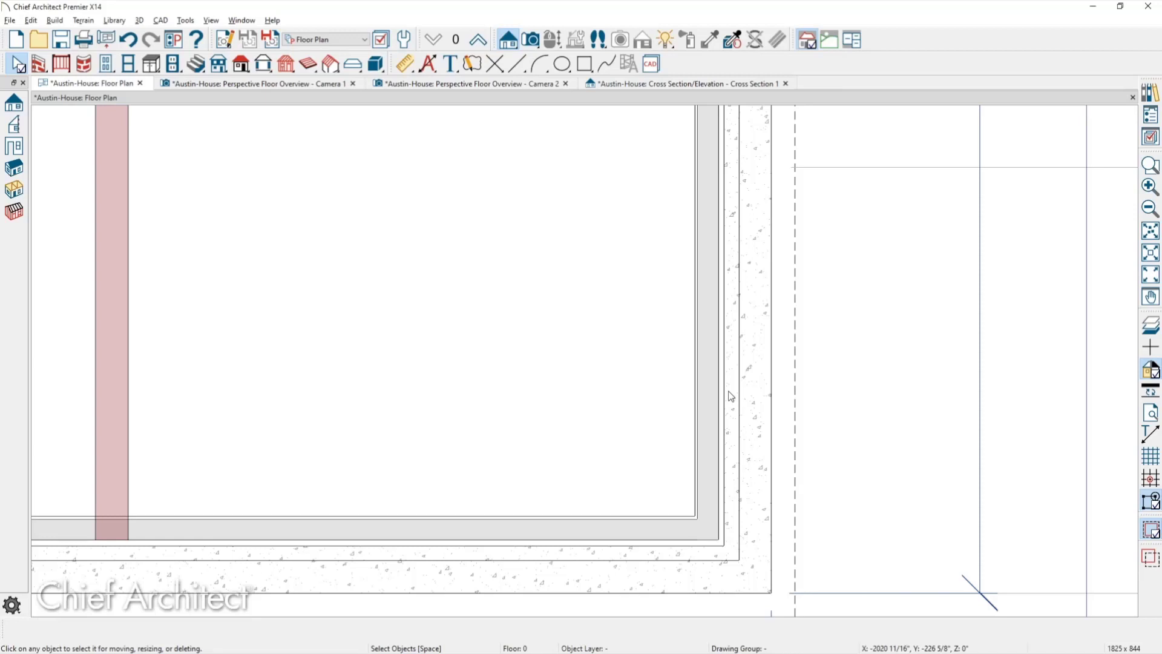
left_click(659, 83)
scroll(724, 306, "down", 1)
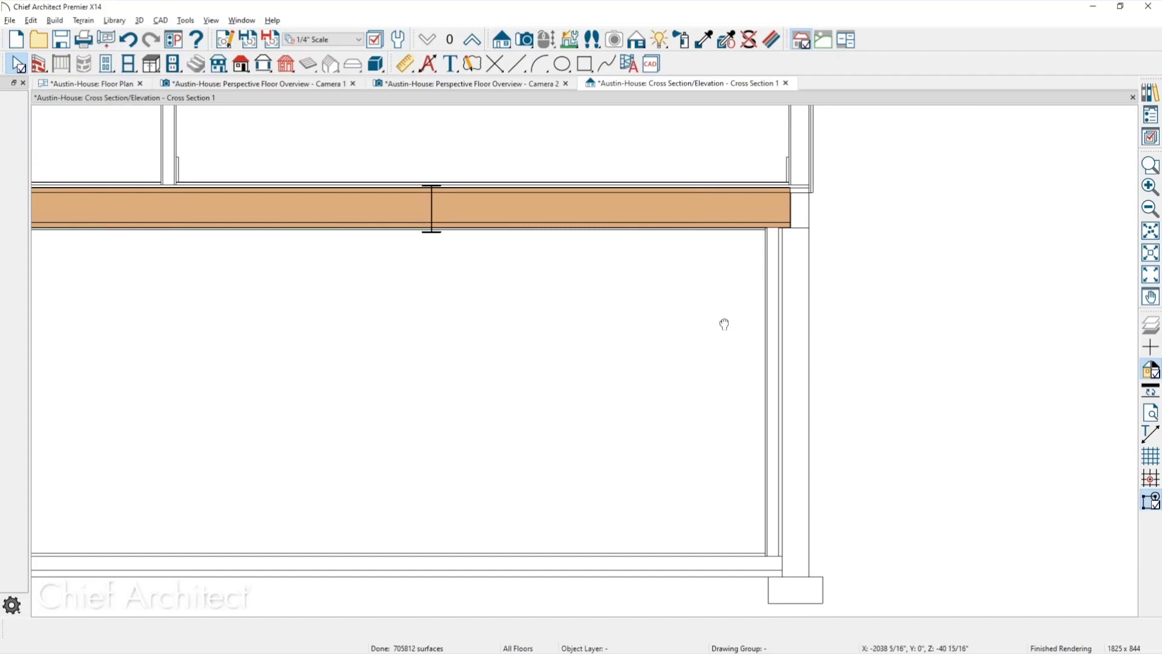
middle_click_drag(726, 329, 726, 302)
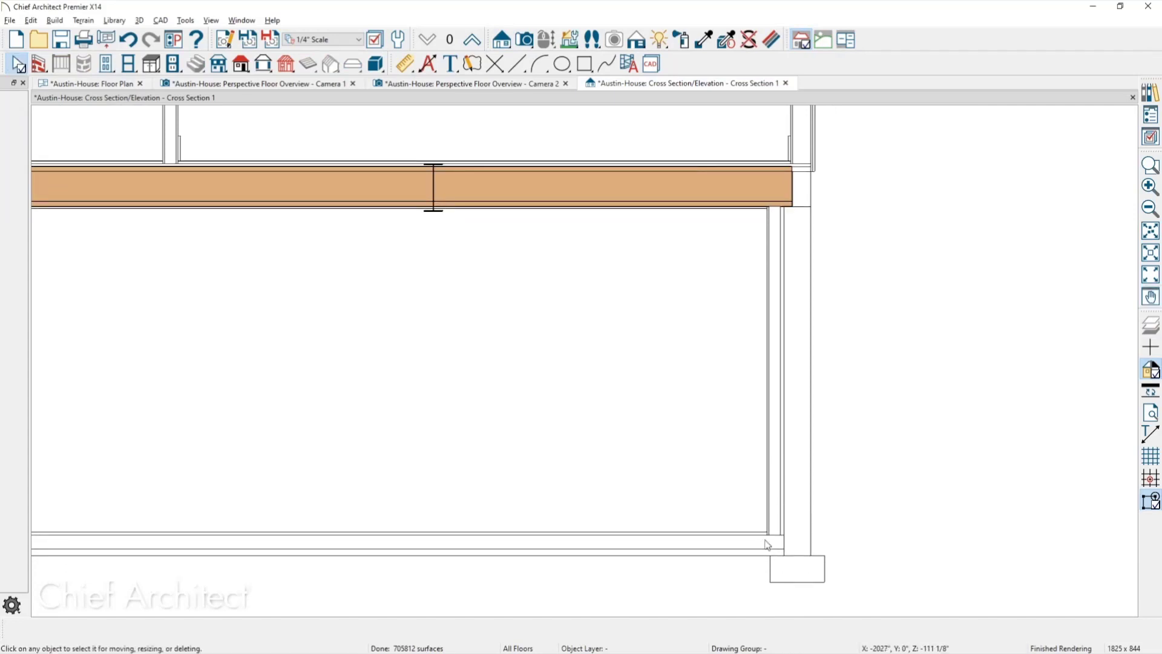
scroll(783, 571, "up", 3)
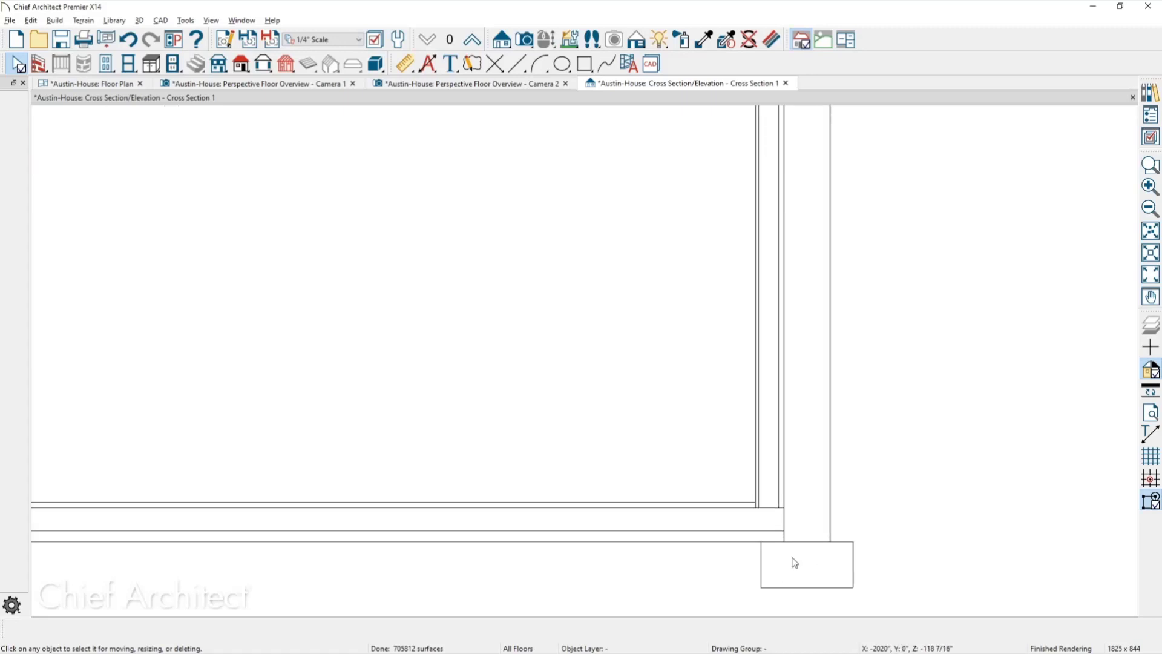
scroll(796, 563, "up", 1)
middle_click_drag(796, 555, 884, 485)
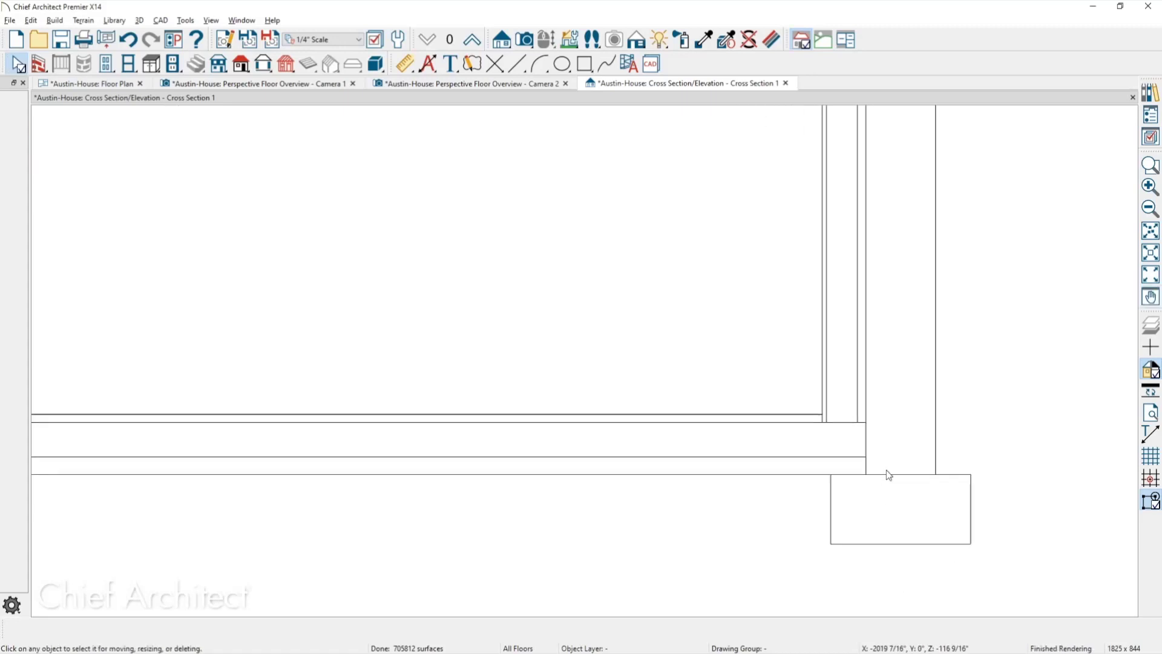
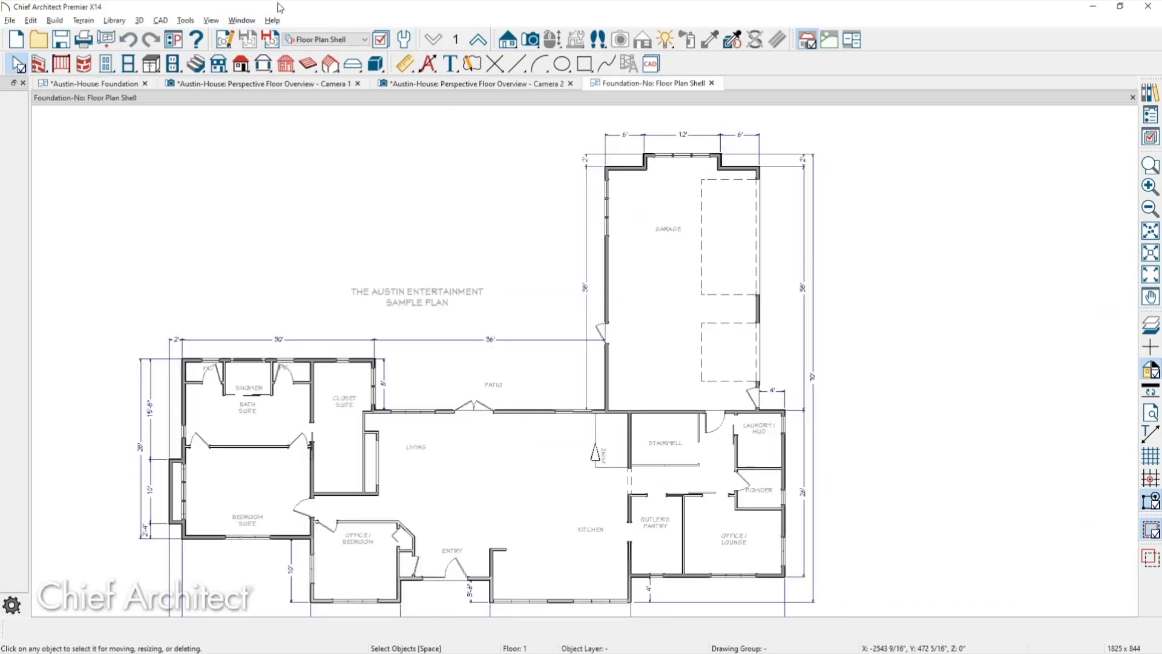
- Build a Grade Beams on Piers foundation with a 48" minimum stem wall height, derived from the 1st floor plan
key("f")
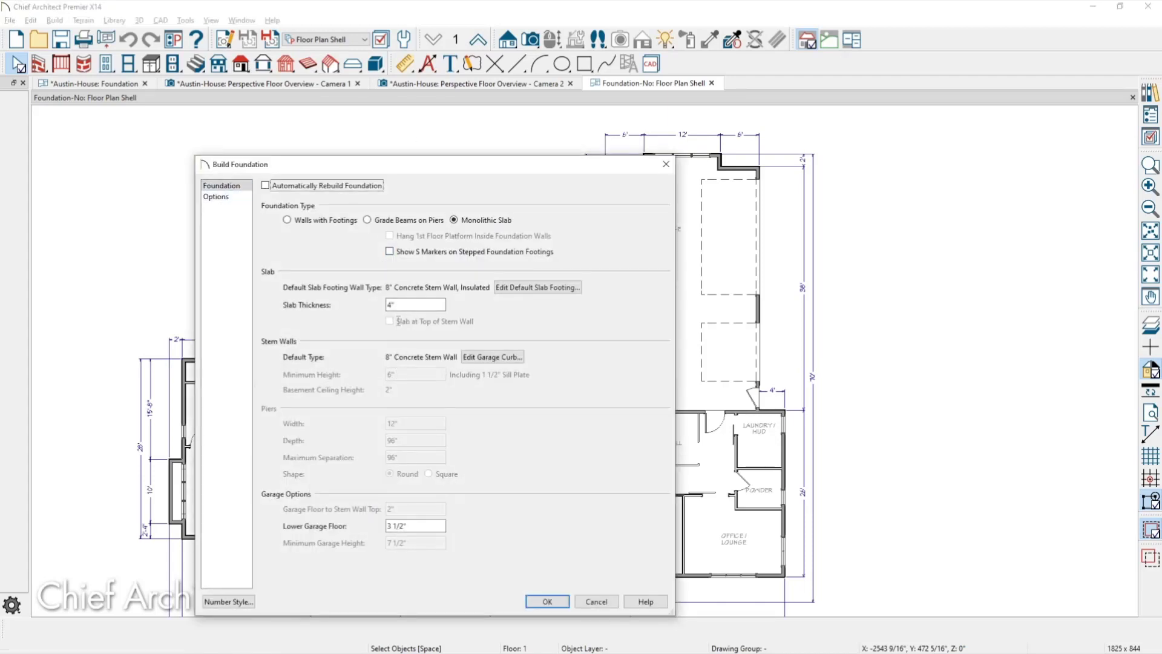
left_click(401, 305)
left_click(400, 220)
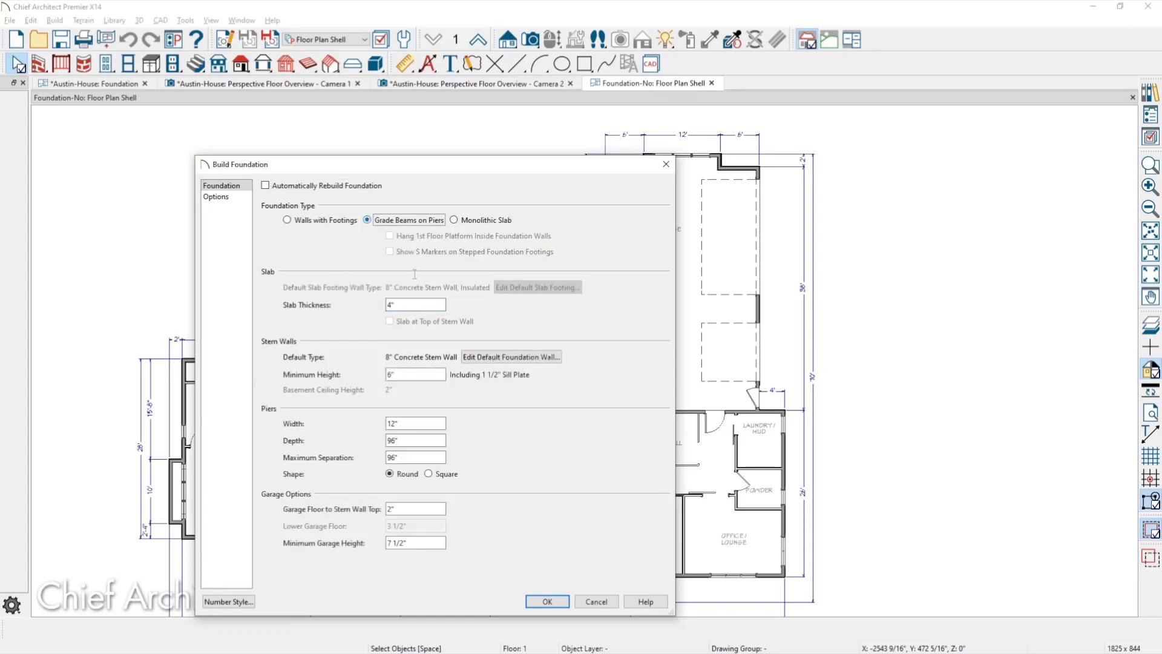
double_click(406, 373)
type("48")
key("Tab")
left_click(422, 440)
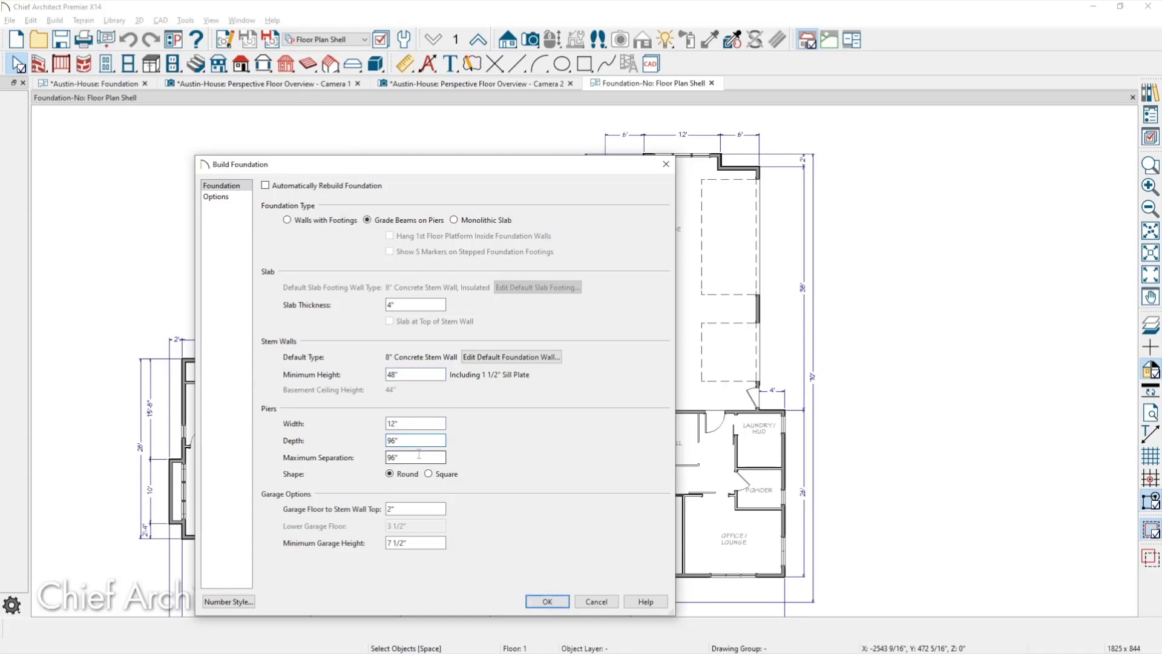
left_click(547, 601)
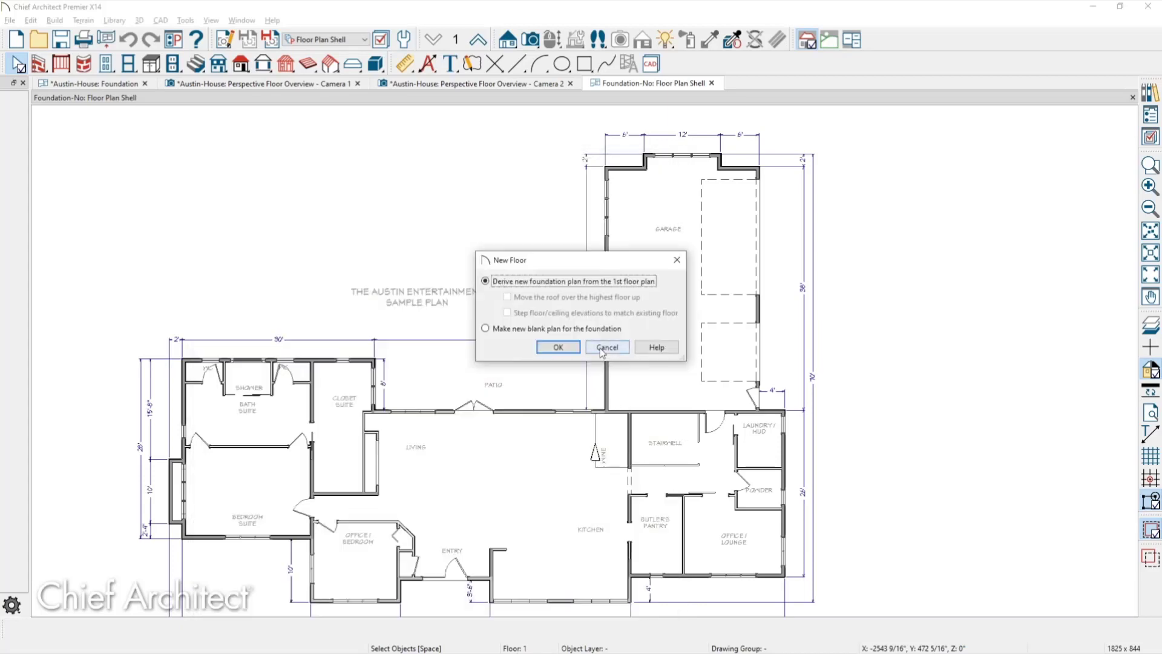
left_click(575, 350)
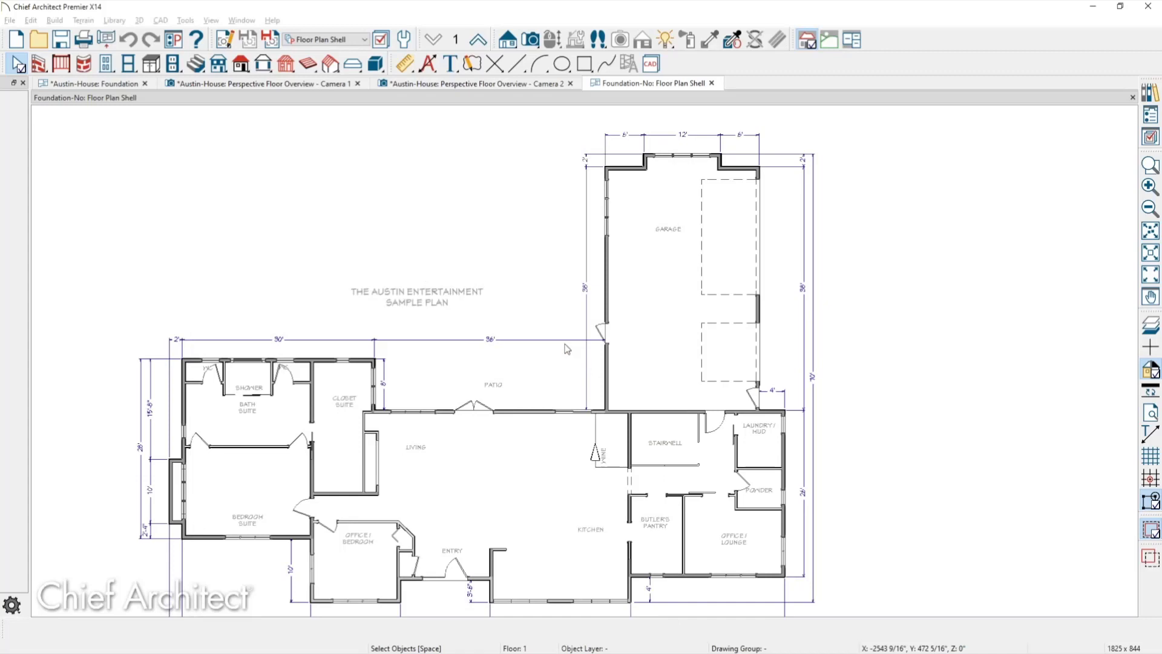
- Inspect the new grade beam and pier layout in plan, and create a perspective floor overview of the foundation
scroll(377, 288, "up", 3)
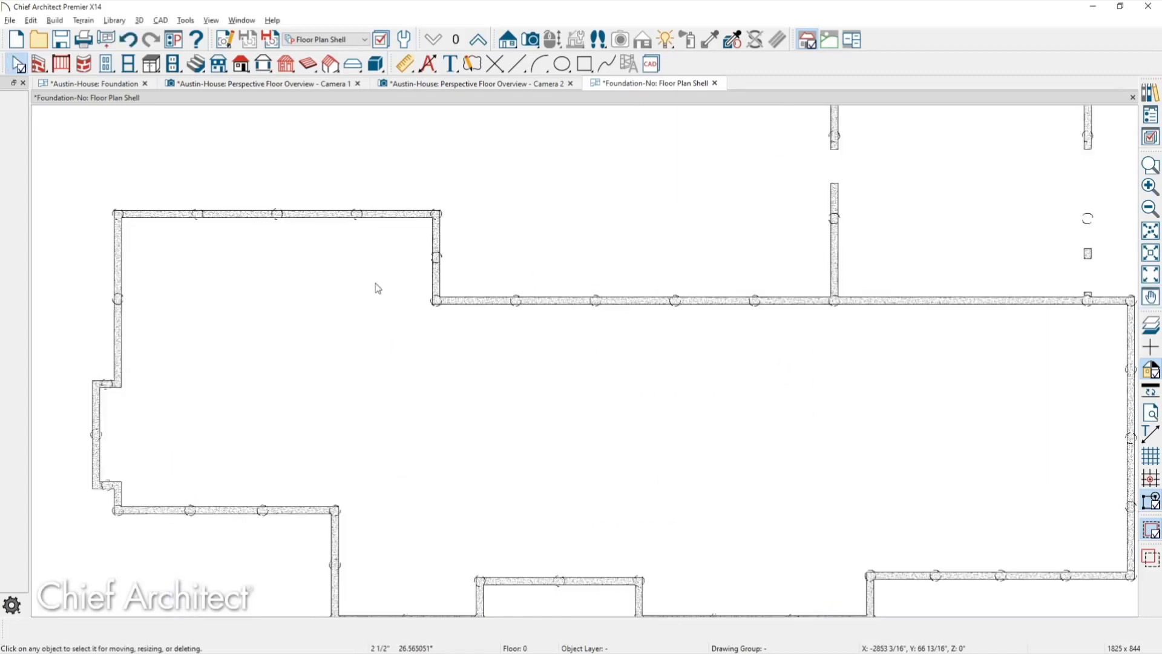
scroll(416, 280, "up", 2)
scroll(416, 279, "down", 4)
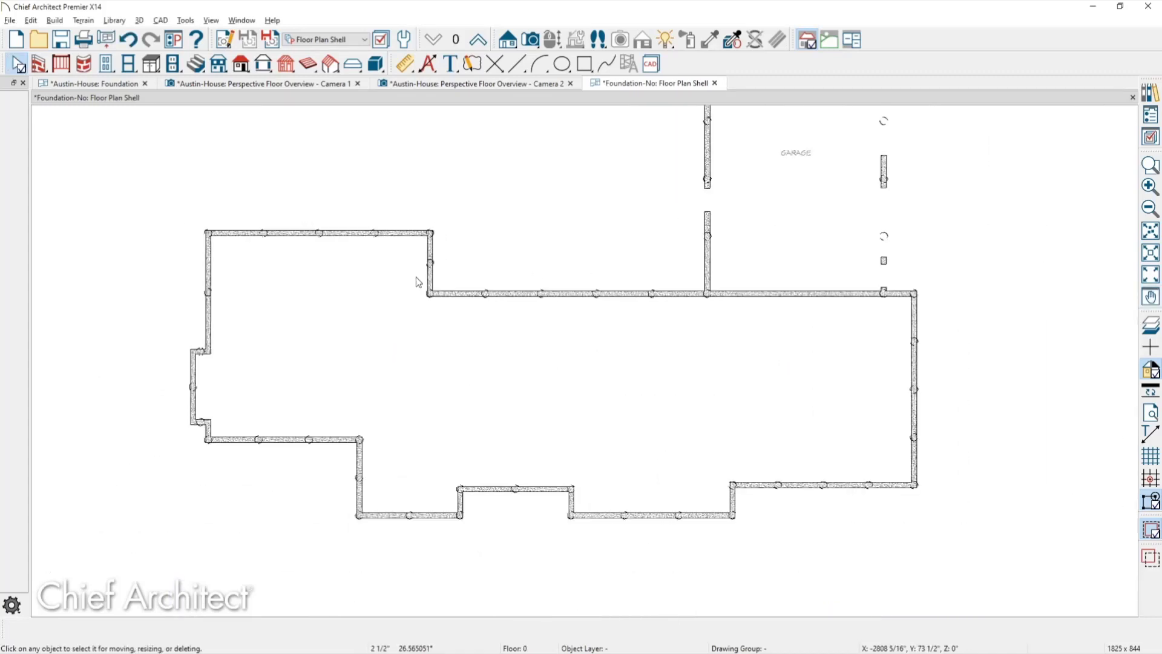
middle_click_drag(416, 280, 499, 283)
middle_click_drag(407, 309, 493, 303)
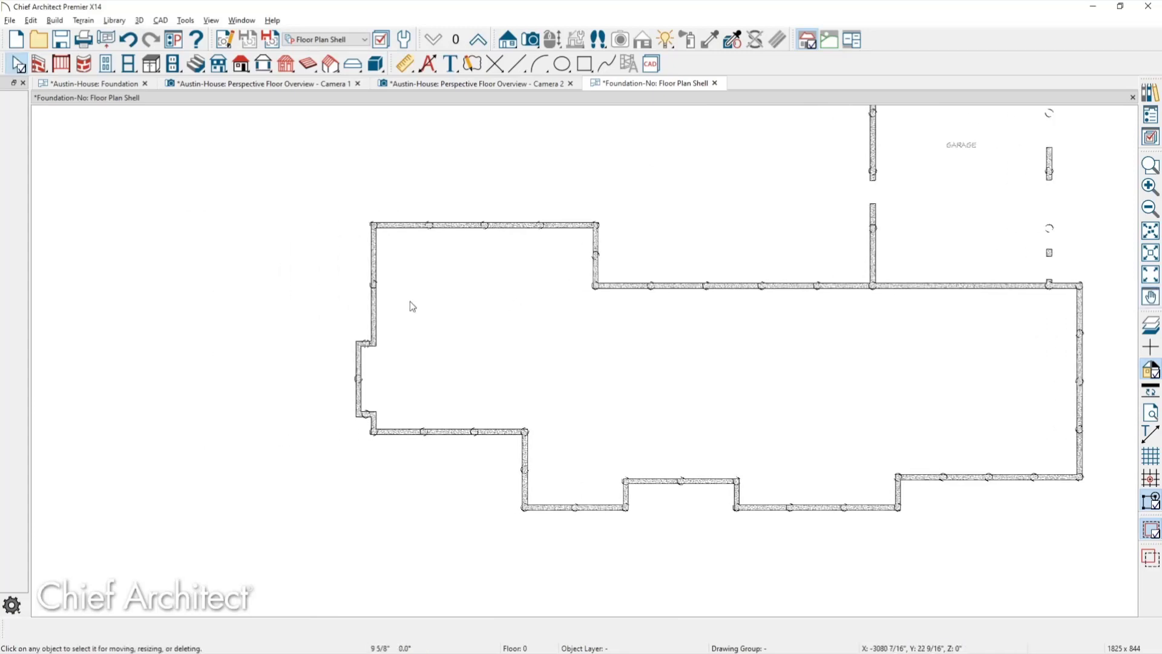
left_click(530, 39)
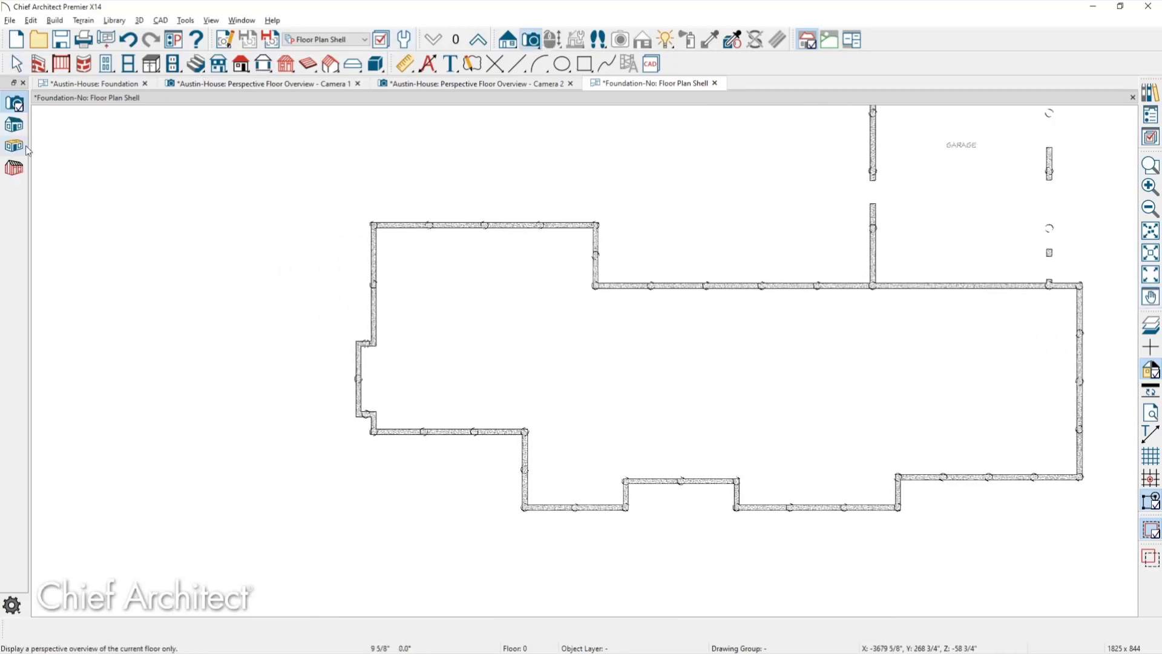
left_click_drag(500, 383, 586, 412)
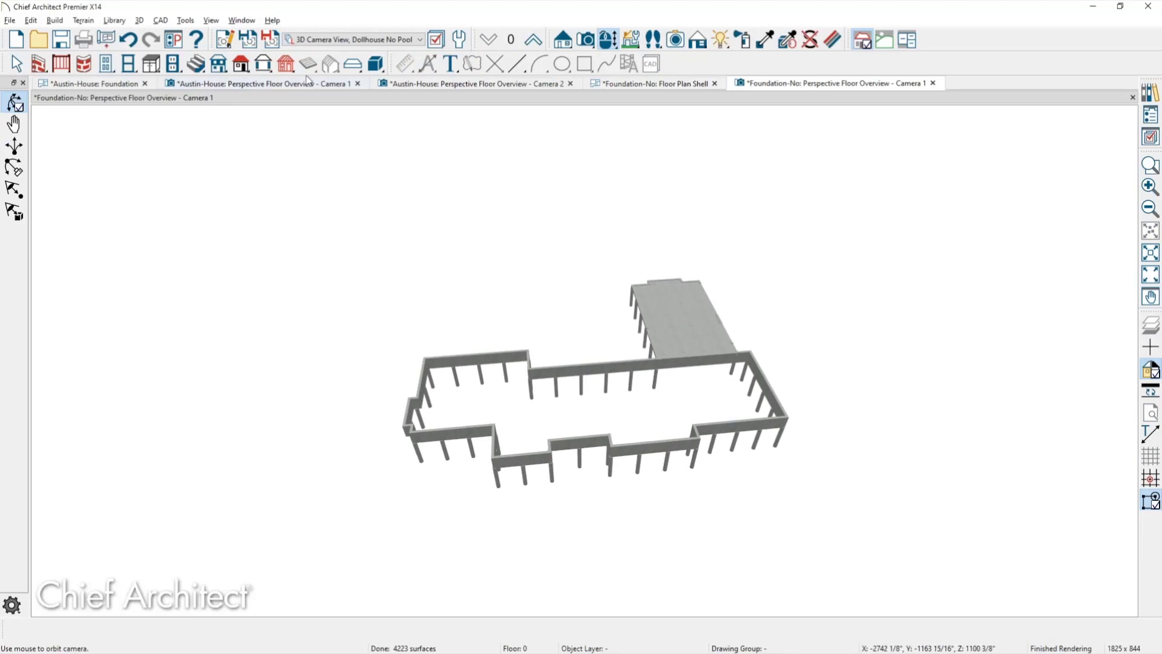
- Look at the Austin-House foundation plan for reference, and return to the Foundation-No floor plan shell
left_click(94, 82)
key("space")
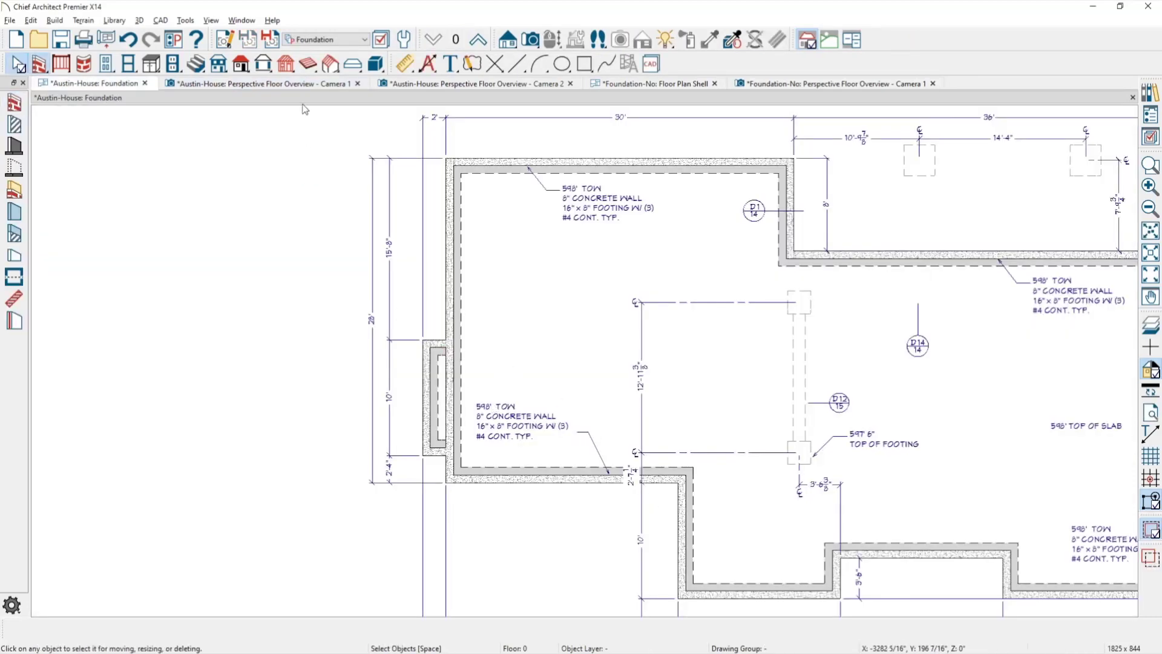
left_click(693, 86)
key("space")
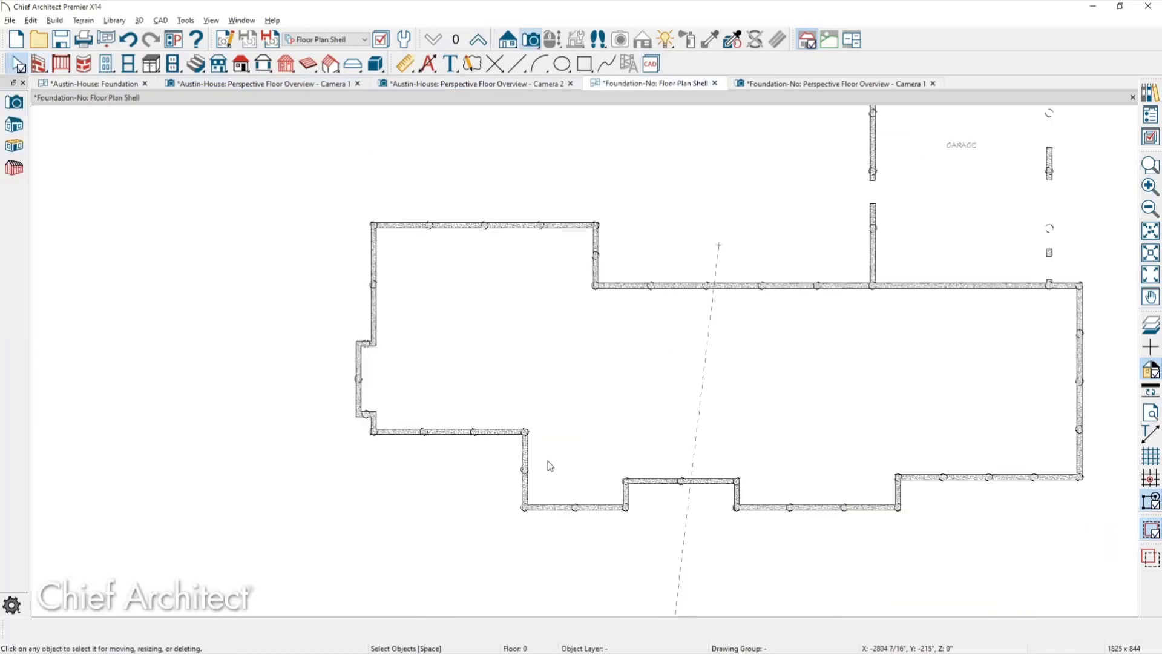
- Extend the short foundation wall beside the front entry recess straight back to the rear foundation wall
left_click(626, 488)
left_click(625, 491)
left_click_drag(626, 484, 628, 284)
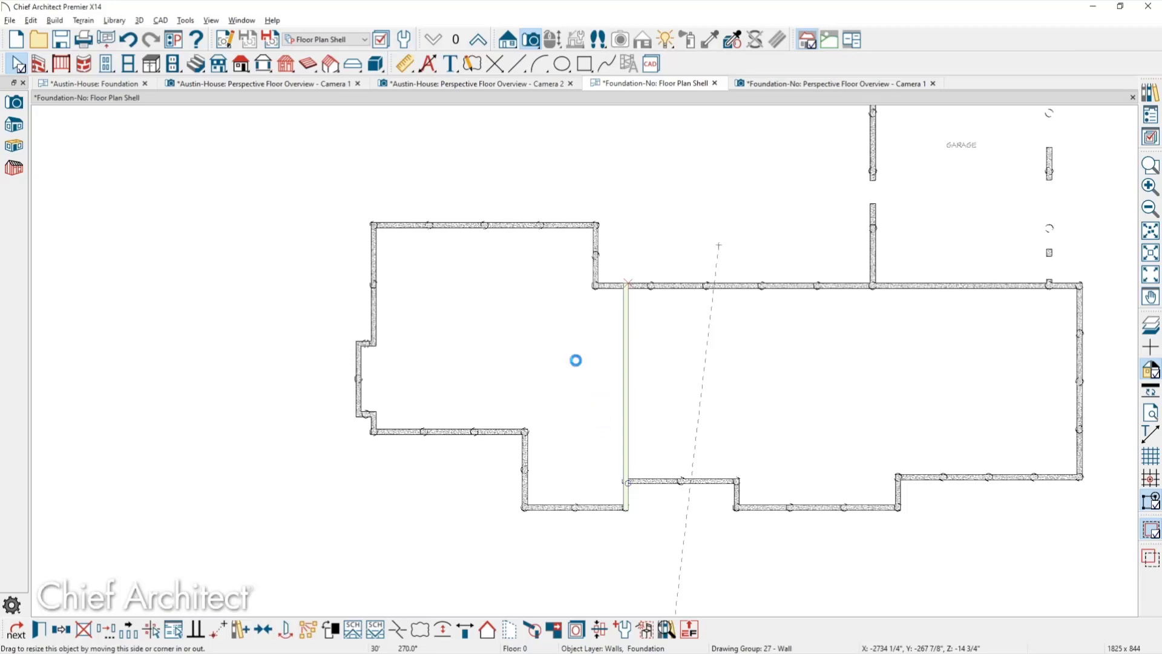
- Check the structure settings of the enclosed foundation room at the left end of the house
left_click(504, 376)
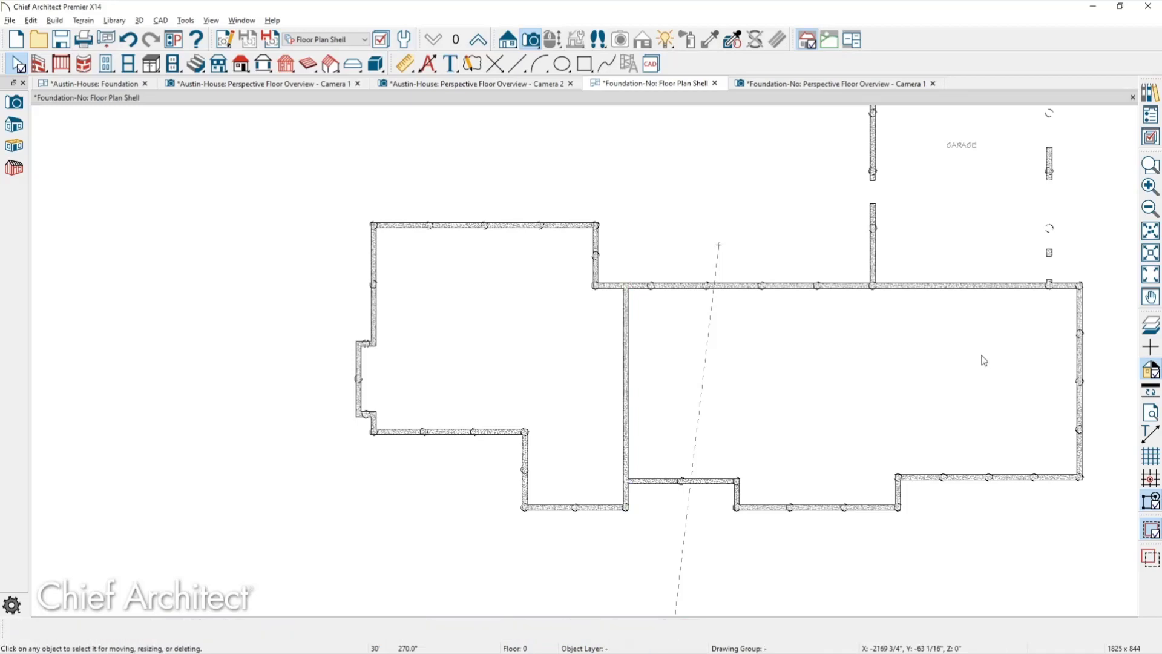
left_click(570, 418)
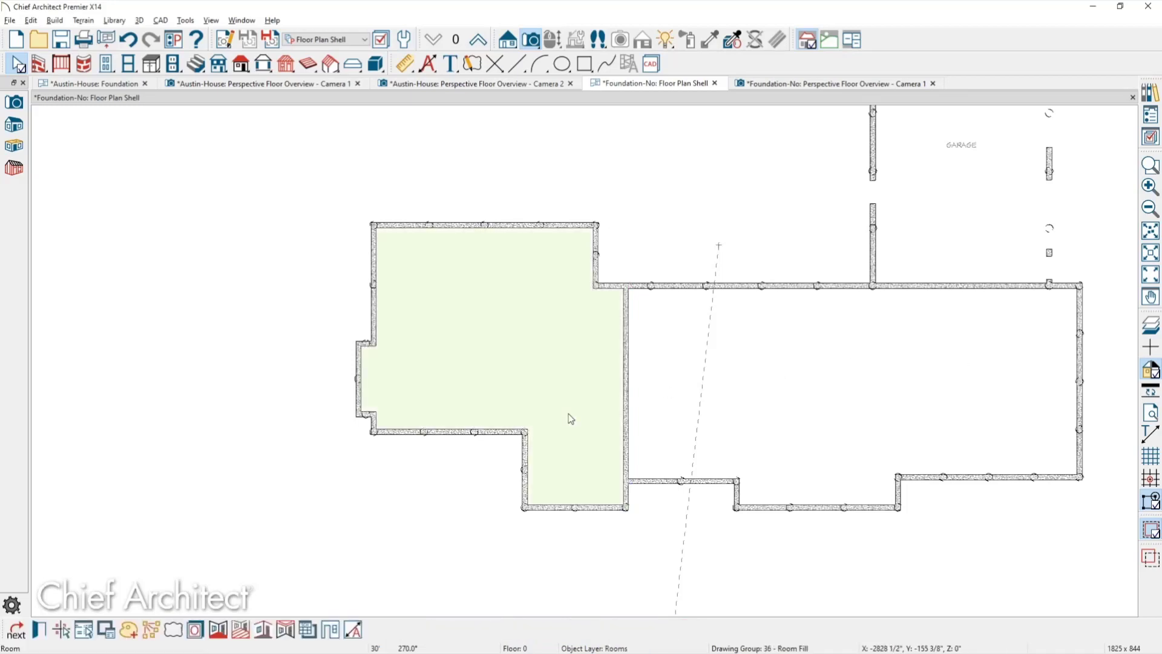
double_click(562, 353)
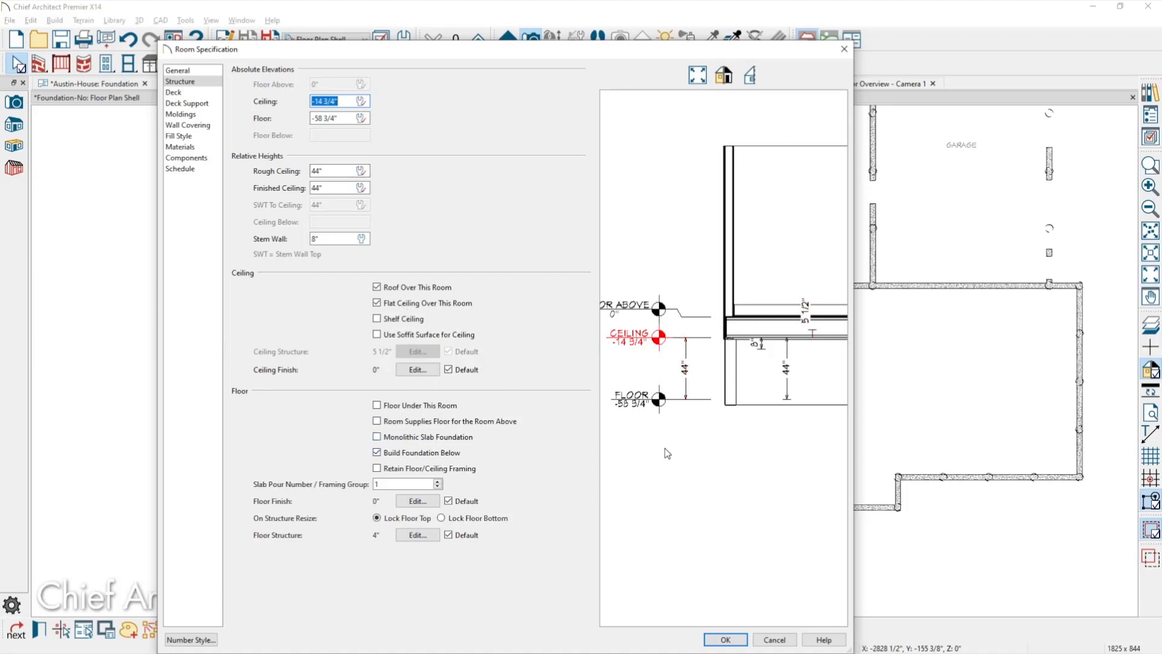
left_click(726, 639)
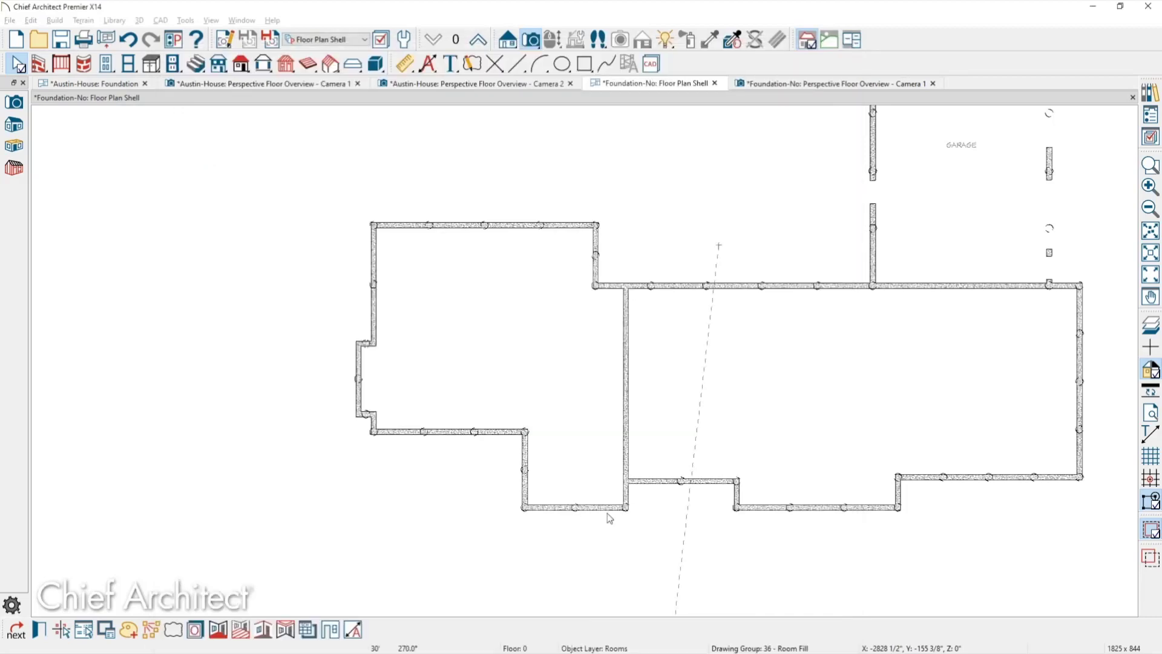
- Delete the corner and middle piers under the front wall of the projecting foundation section
left_click(559, 508)
left_click_drag(513, 496, 599, 534)
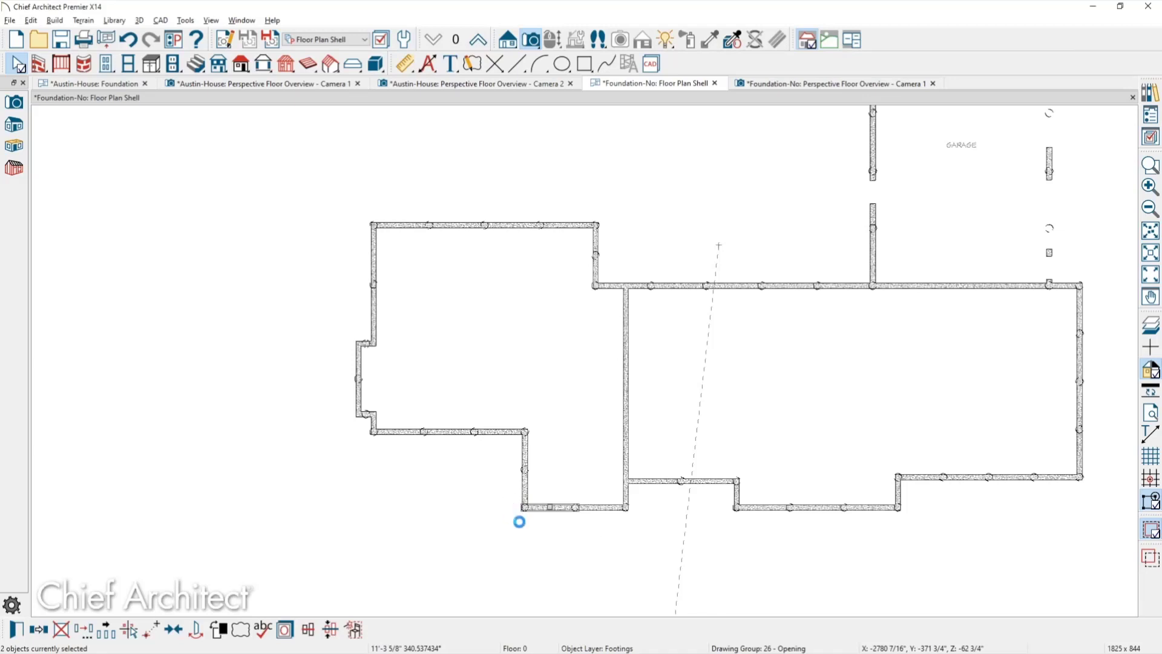
- Enable Slab Footing and a 16" wide, 8" high footing for the projecting section's front foundation wall
left_click(549, 509)
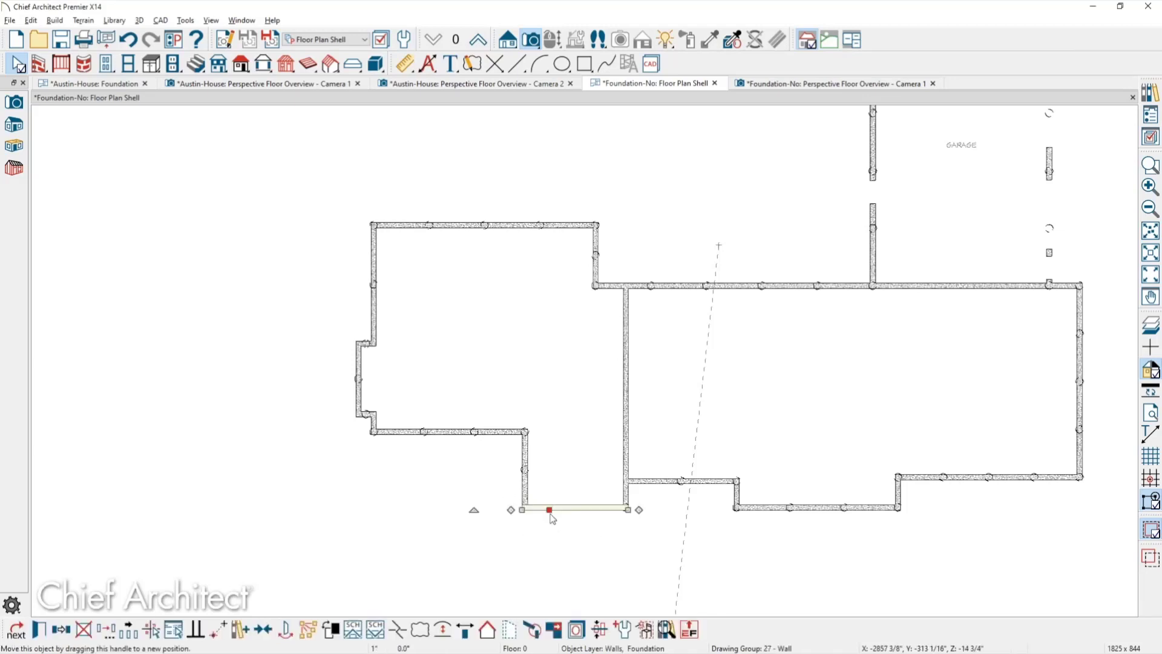
double_click(551, 510)
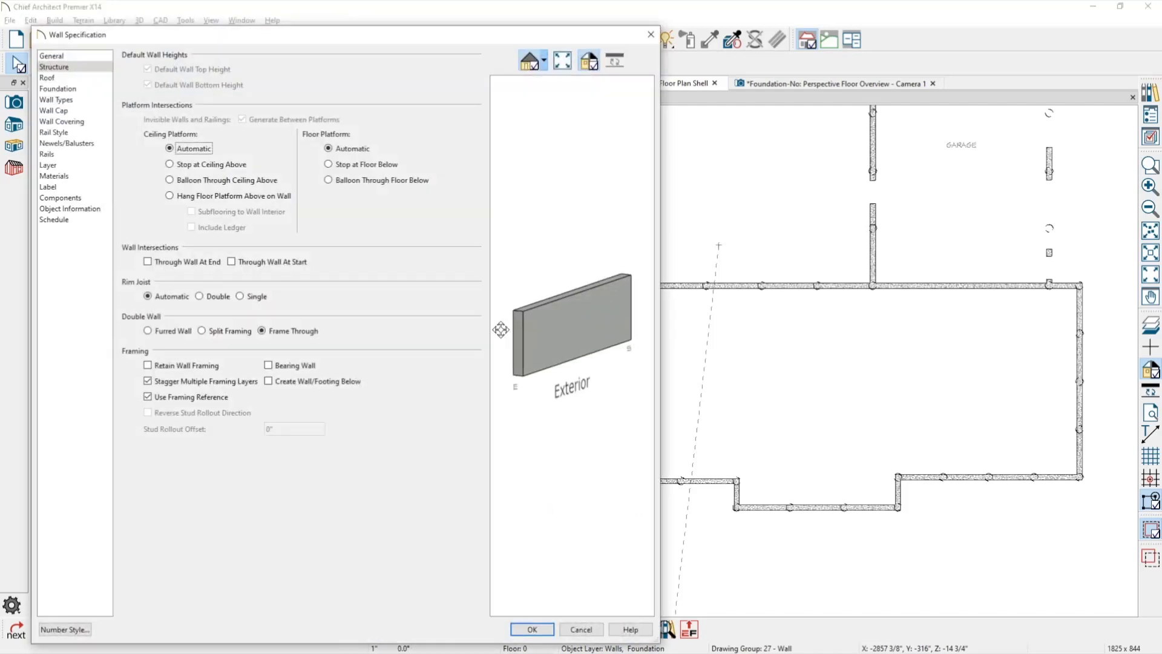
left_click(65, 88)
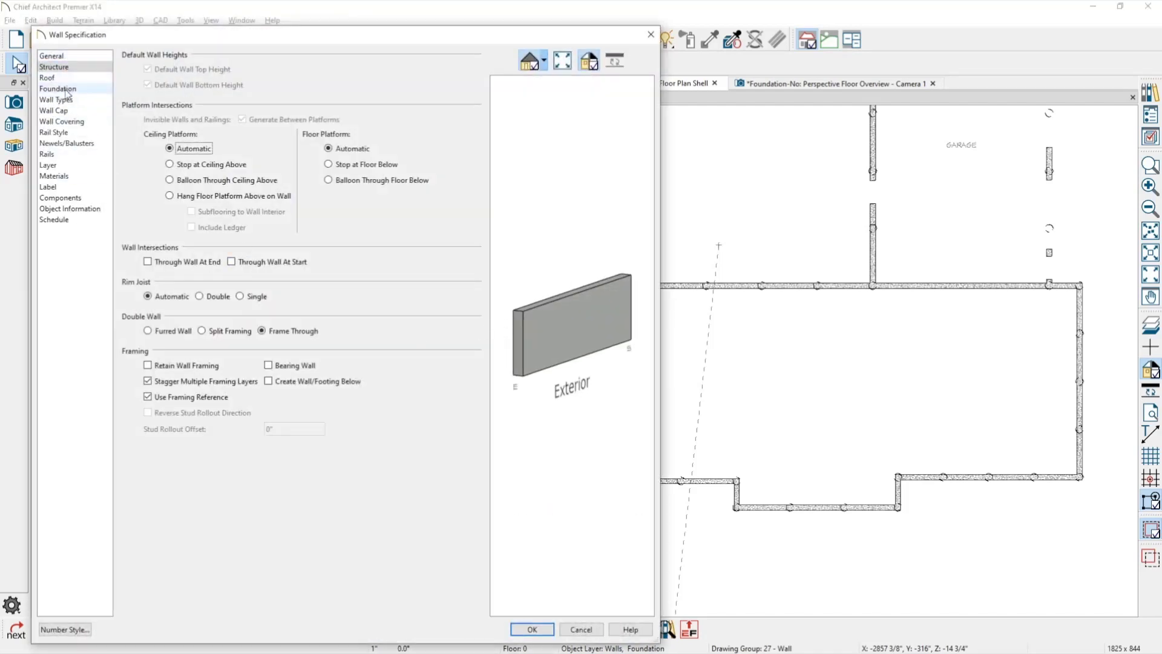
left_click(218, 86)
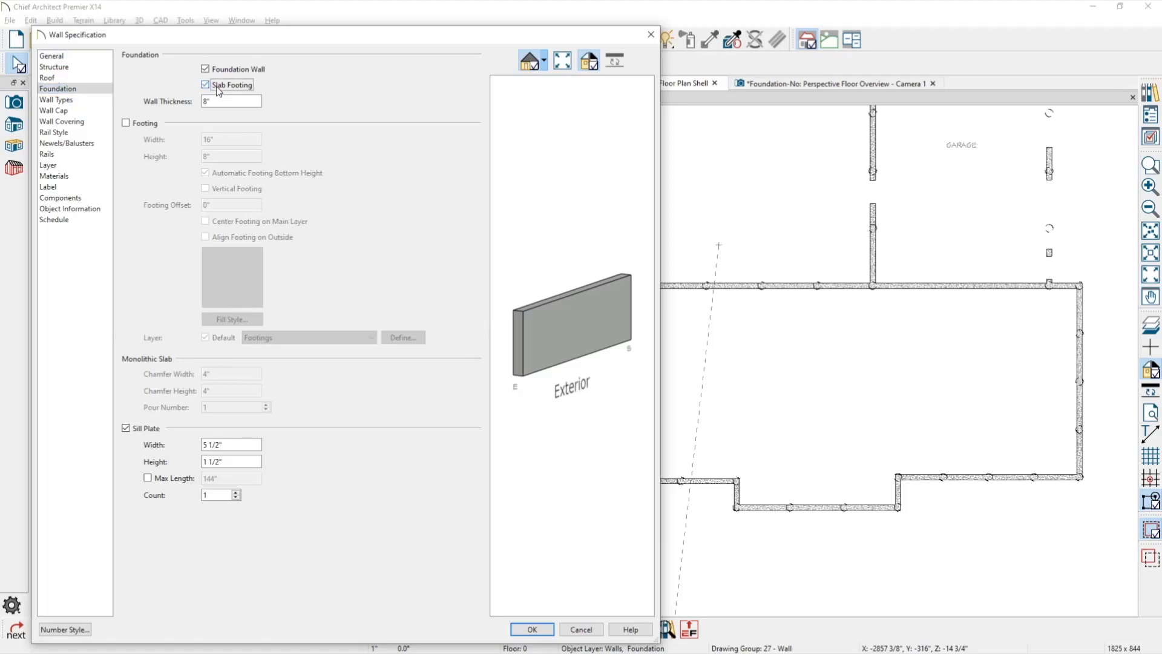
left_click_drag(549, 325, 609, 332)
left_click(88, 55)
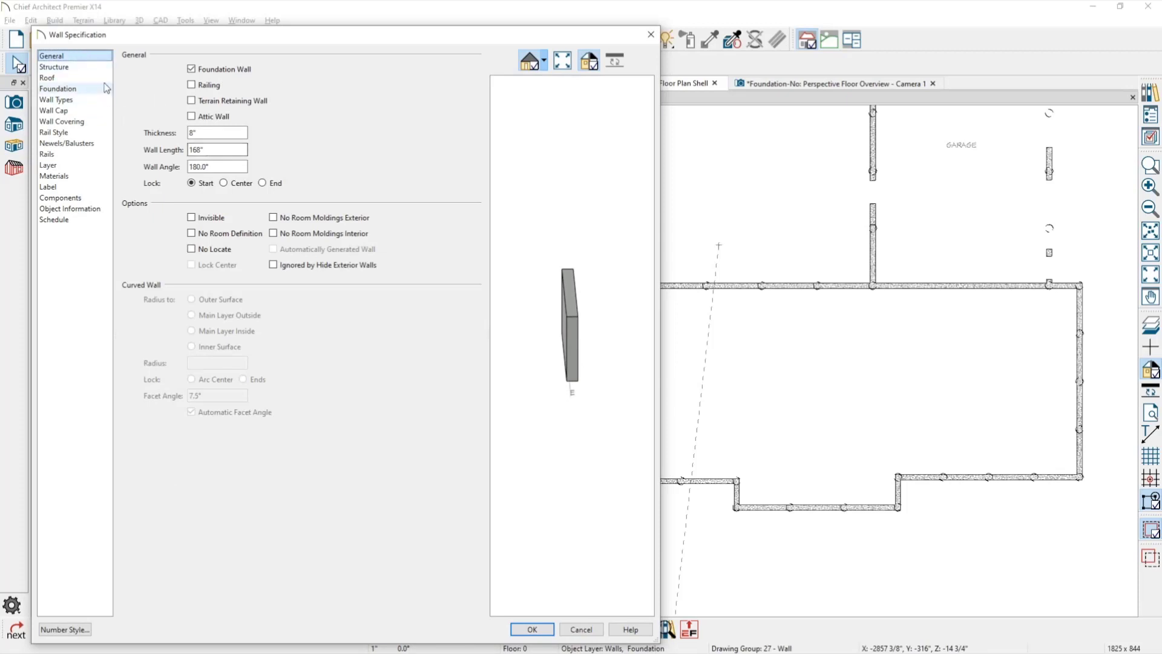
left_click(66, 88)
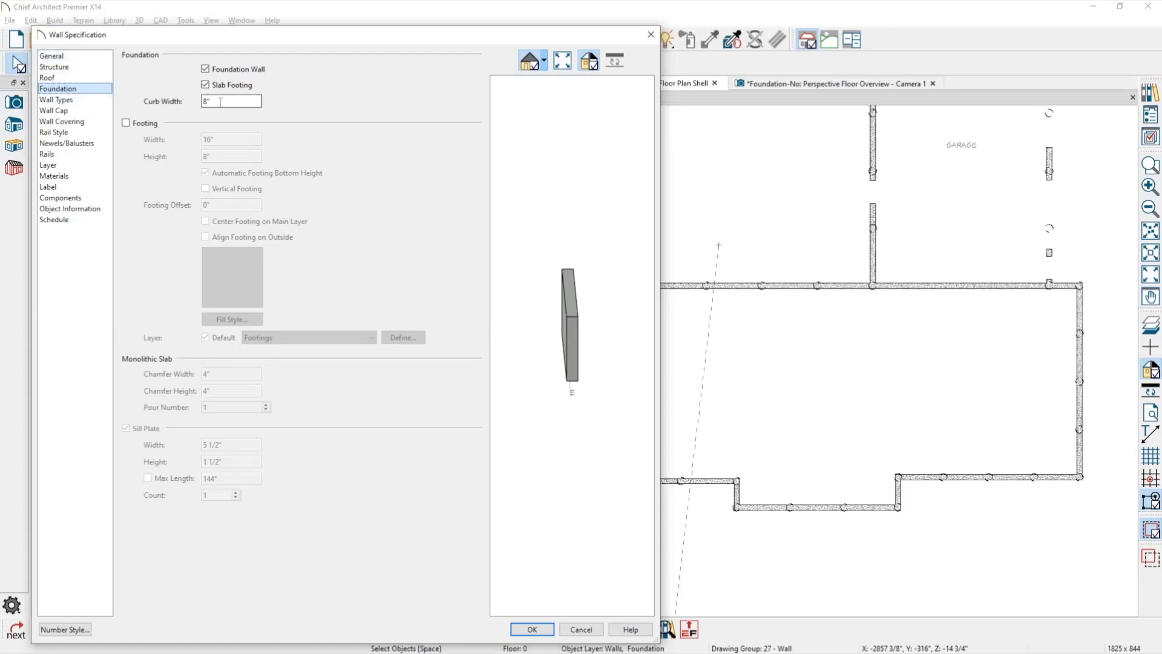
left_click(152, 126)
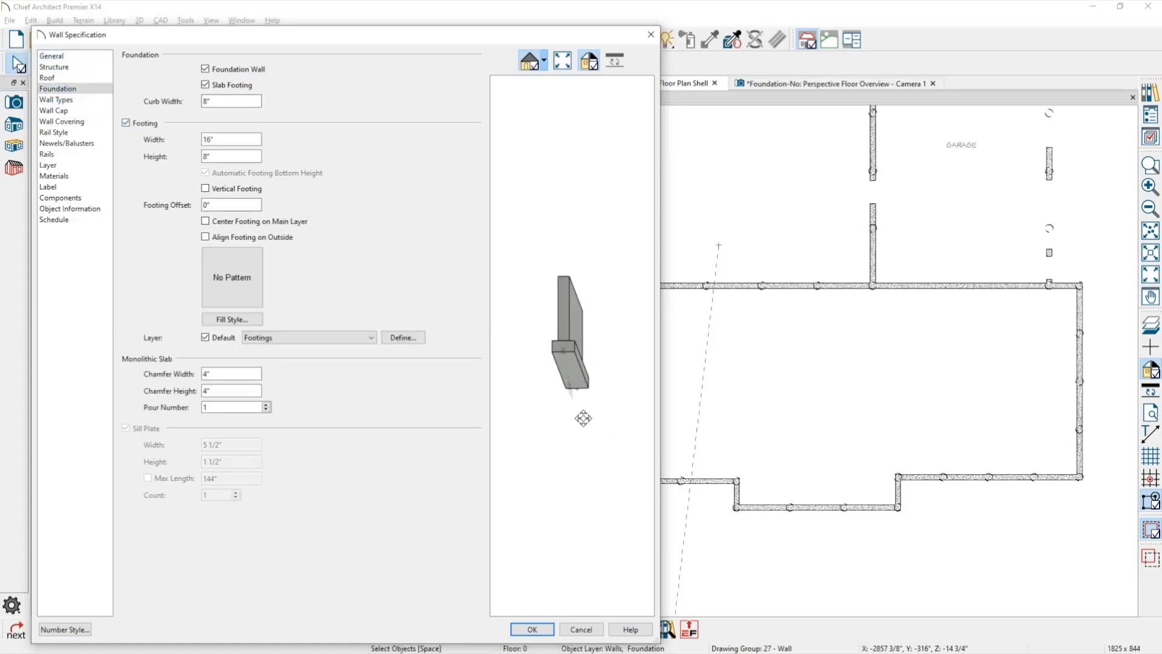
left_click(546, 631)
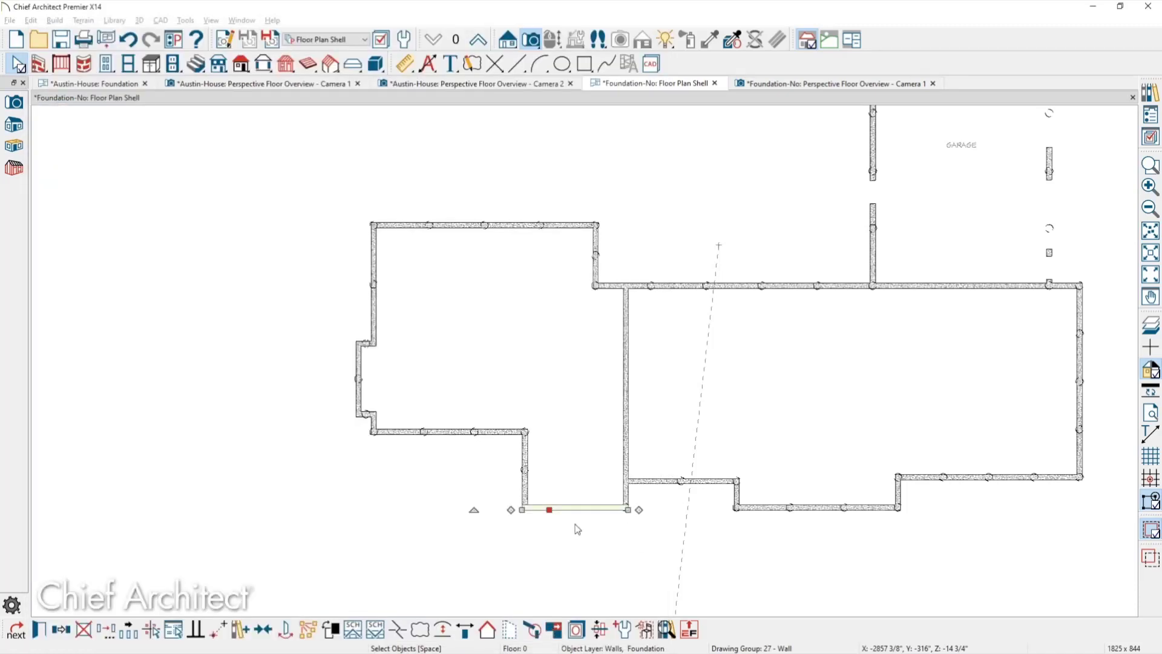
left_click(538, 540)
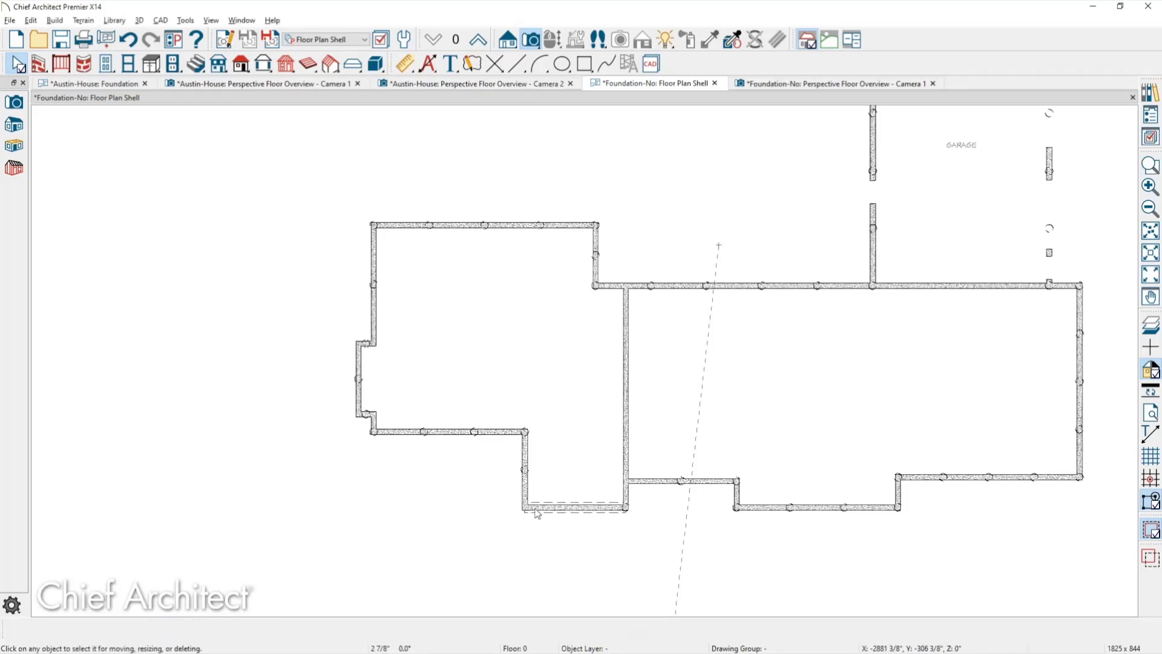
left_click(534, 510)
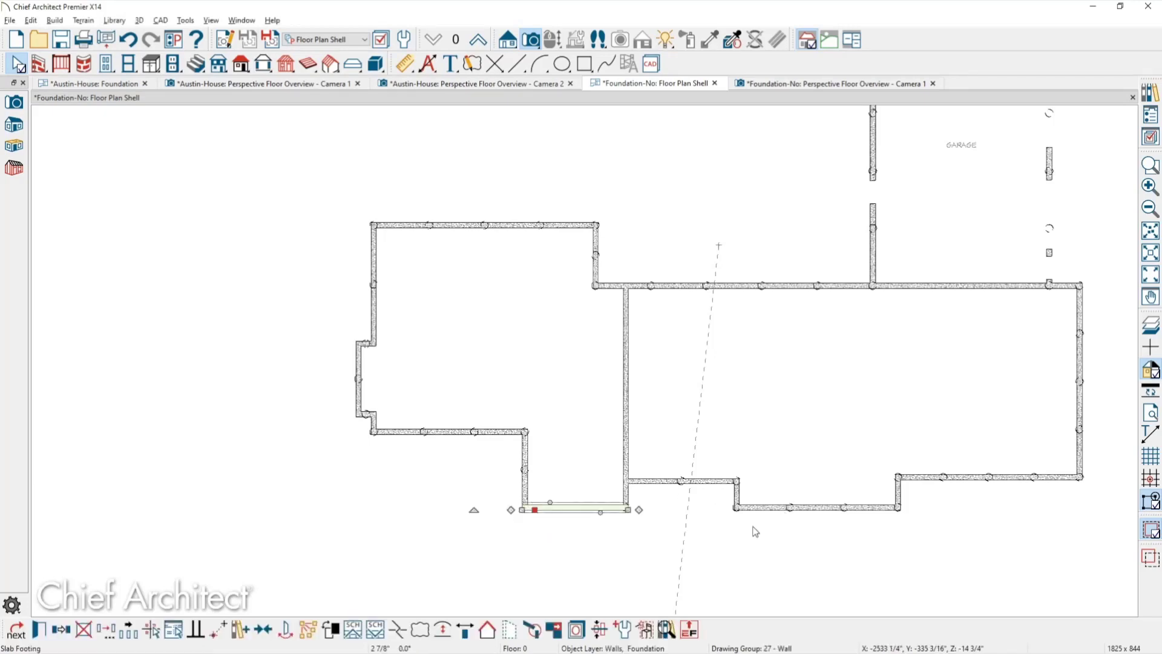
- Extend the projecting section's left side wall straight back to the rear foundation wall
left_click(518, 437)
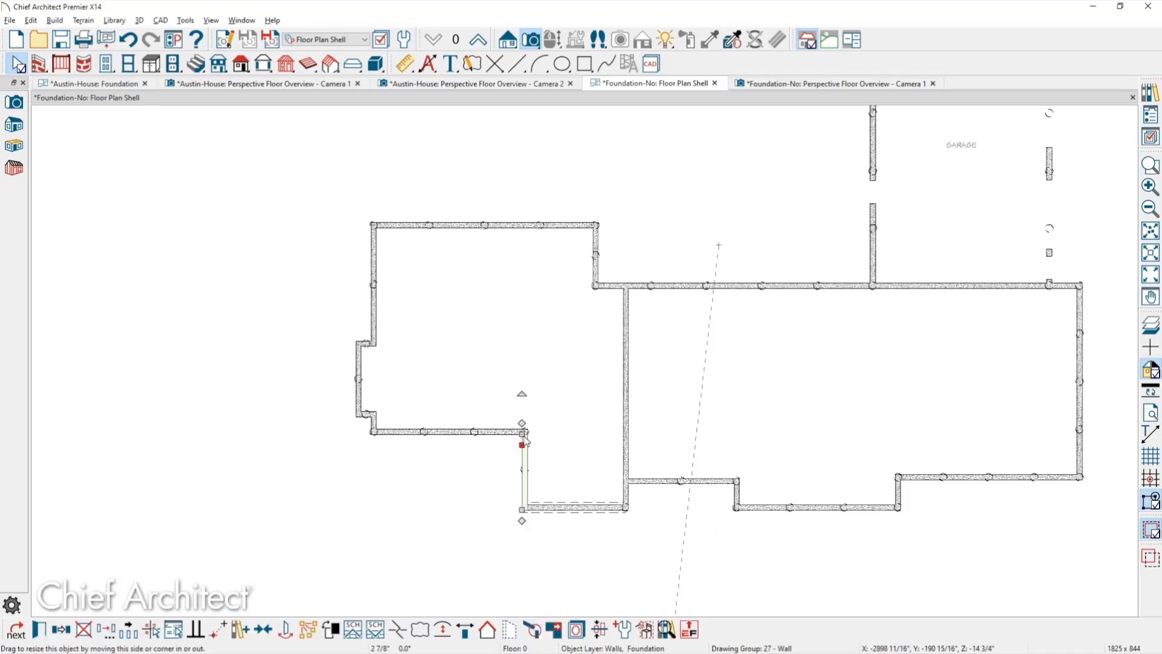
left_click_drag(517, 437, 515, 226)
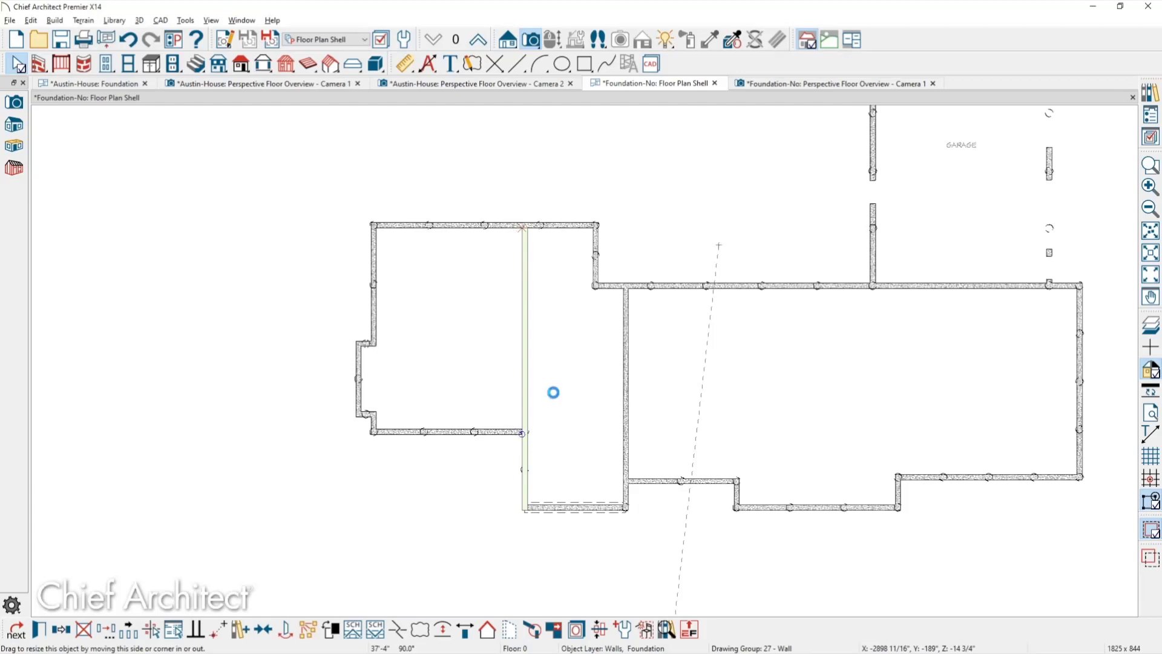
scroll(553, 392, "up", 2)
key("Escape")
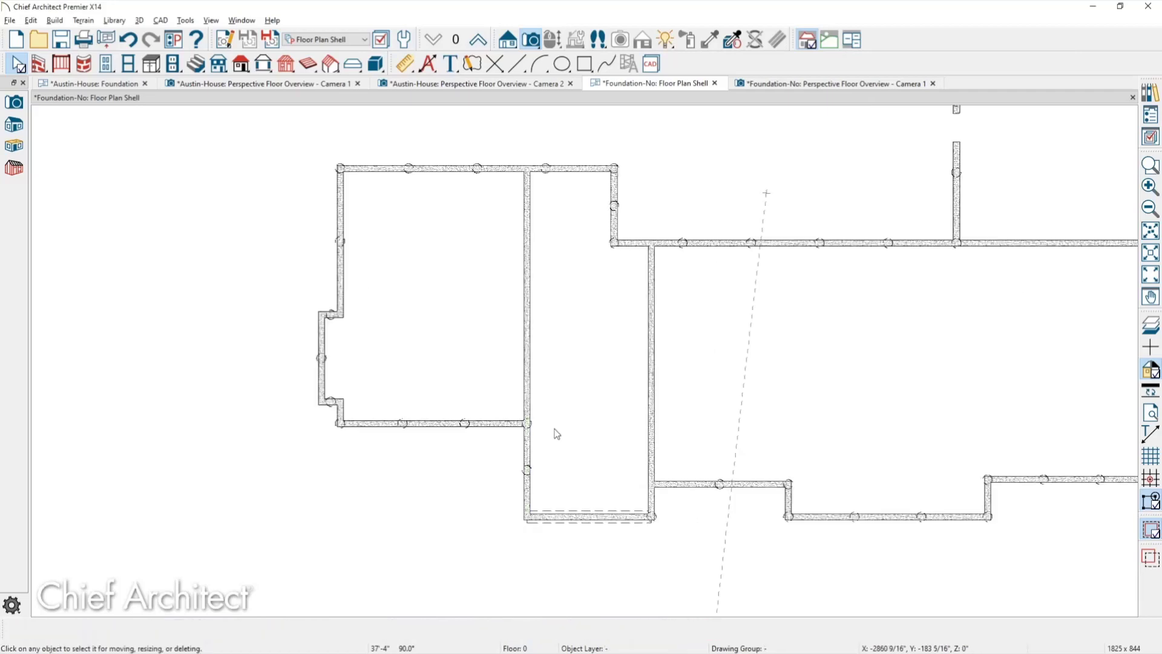
- Copy the pier at the inside corner four times, evenly distributed along the newly extended interior wall
middle_click_drag(518, 441, 515, 467)
left_click_drag(506, 442, 539, 474)
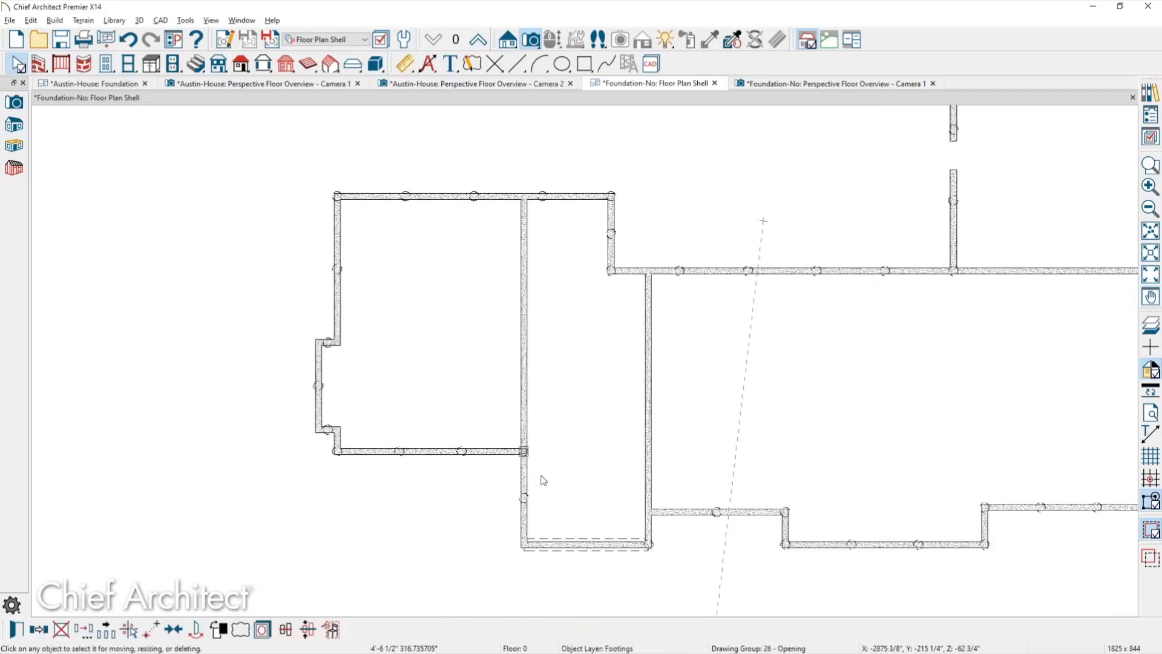
left_click(108, 633)
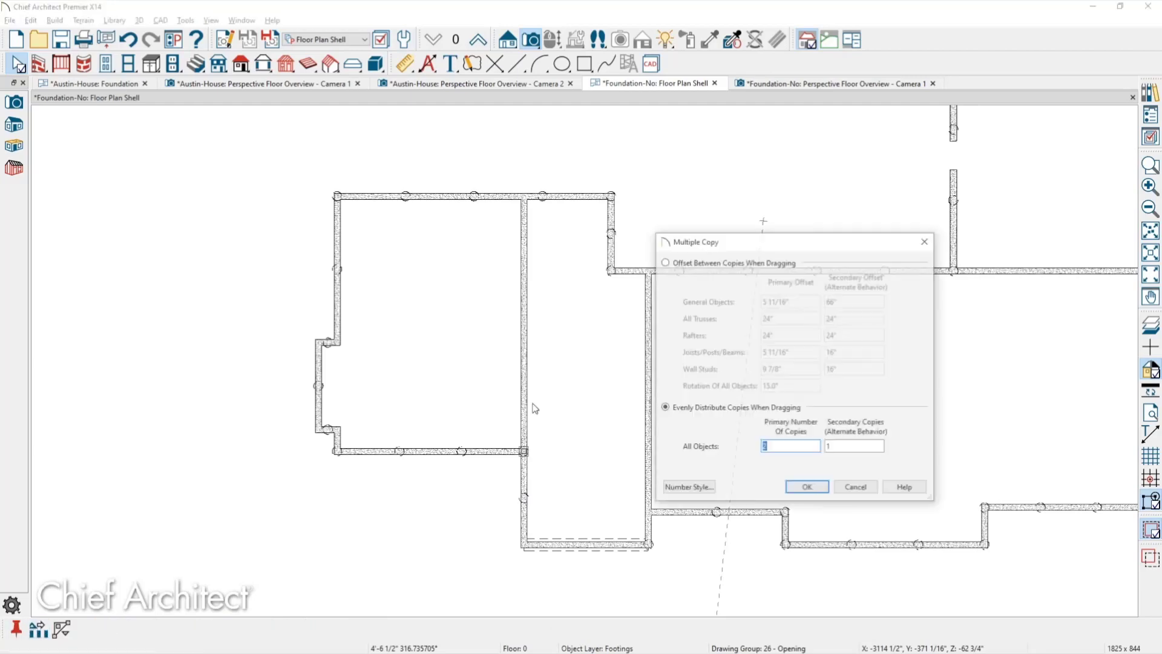
left_click(38, 629)
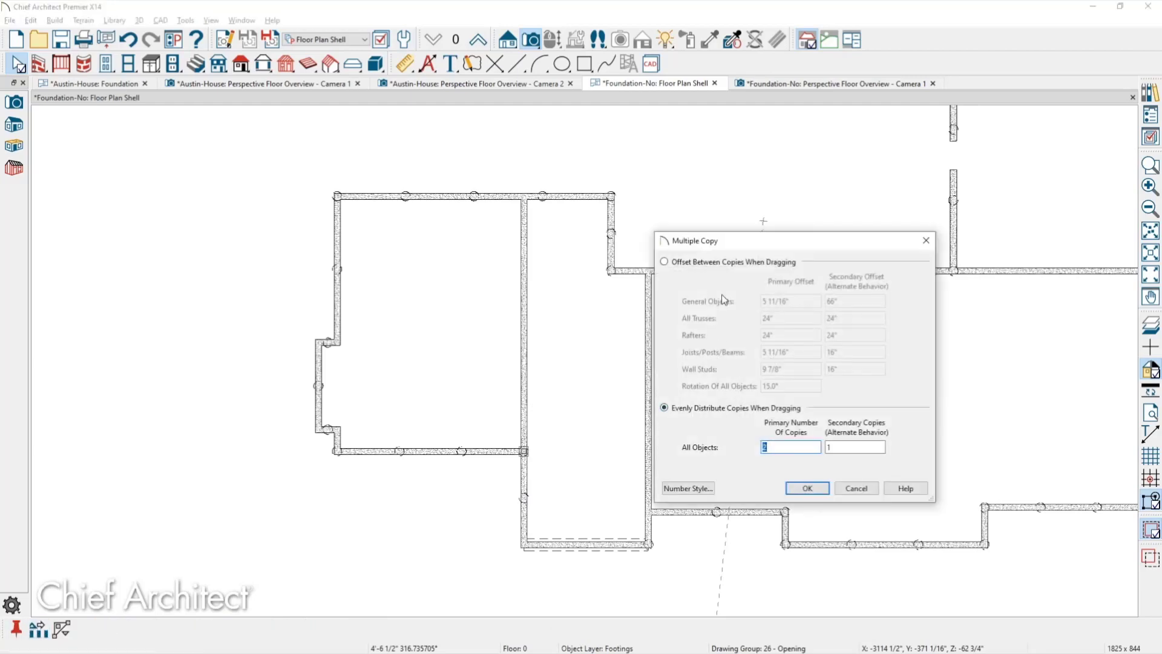
left_click(801, 488)
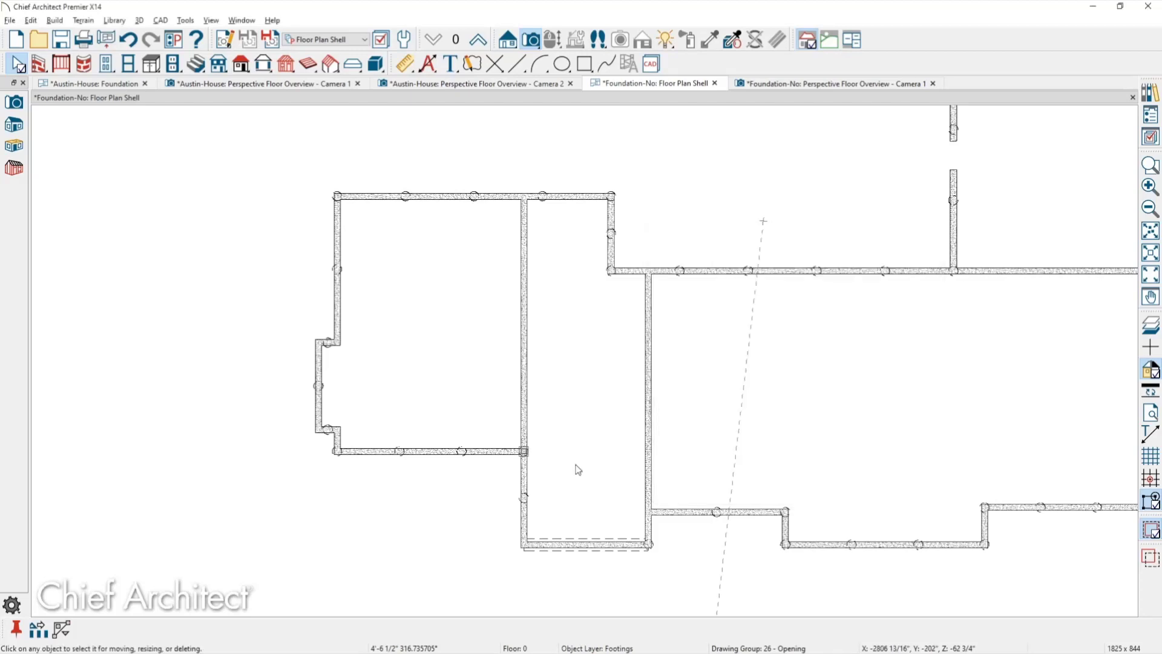
left_click_drag(523, 451, 538, 248)
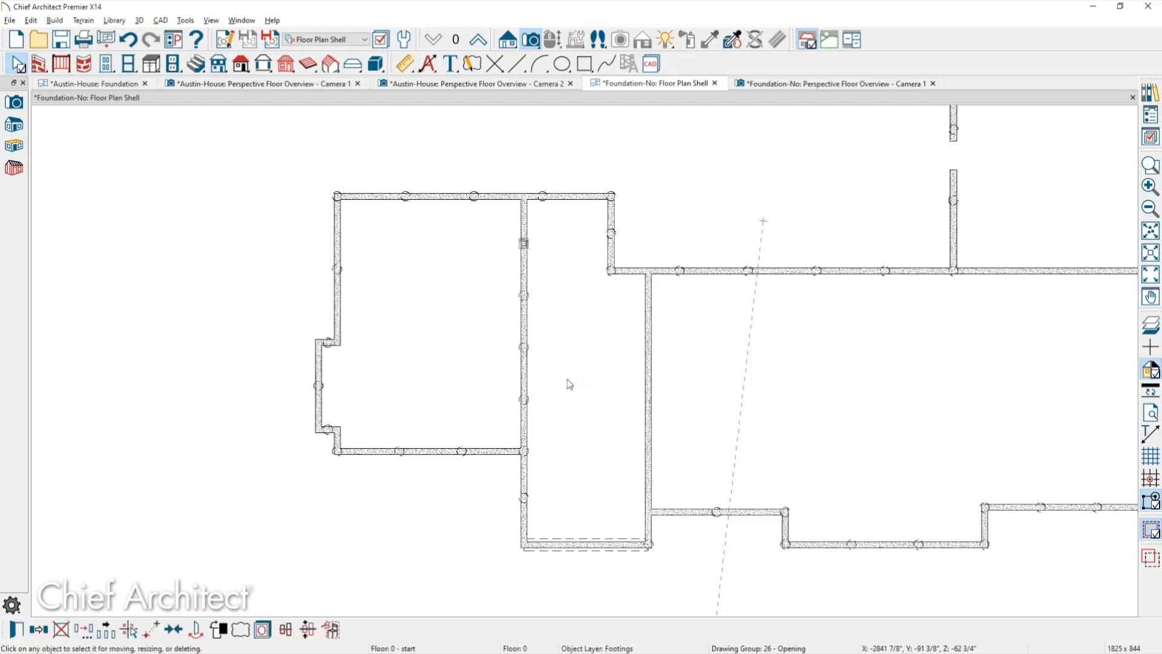
key("Escape")
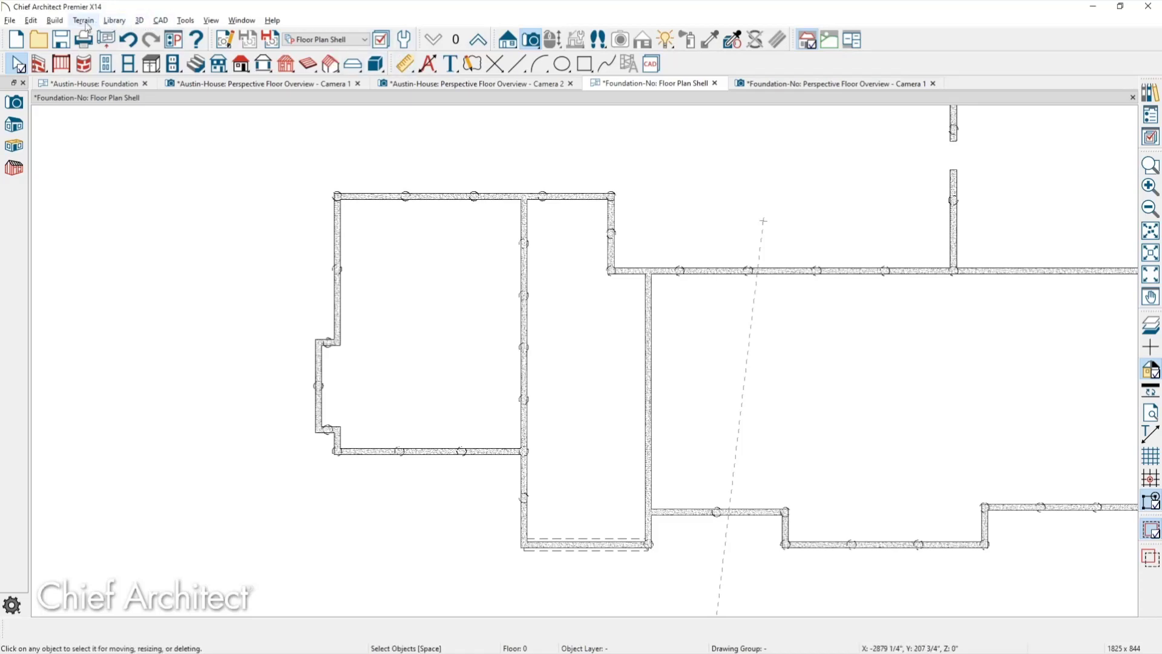
- Place a single round pier under the extended interior wall, between the second and third copied piers from the rear
left_click(62, 26)
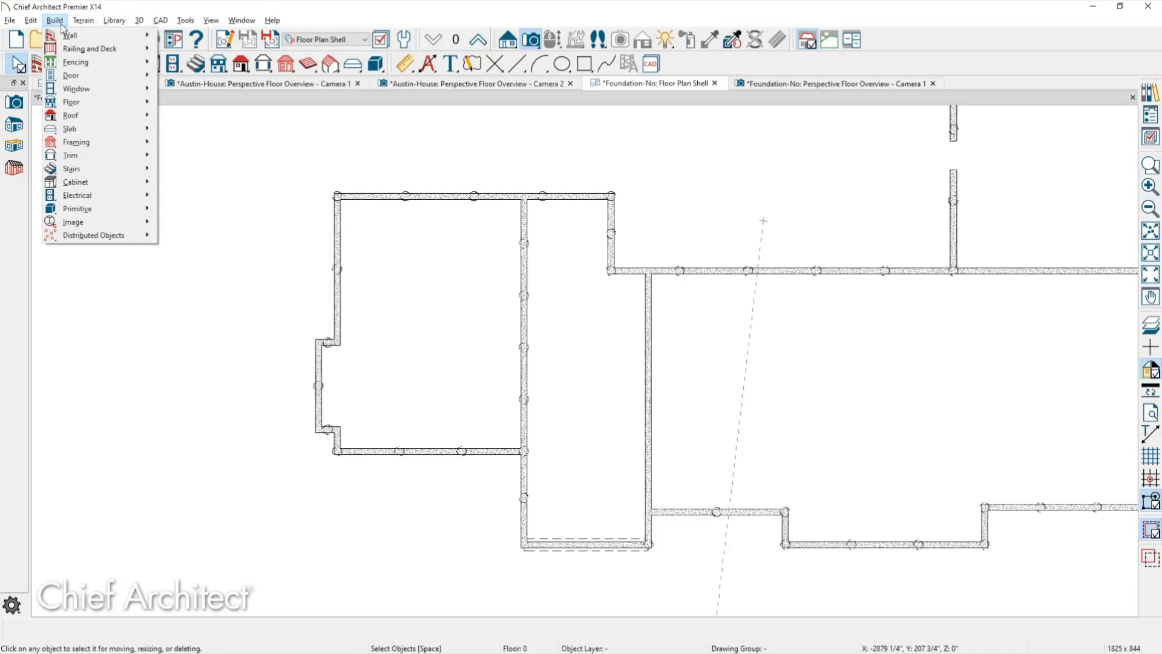
mouse_move(97, 129)
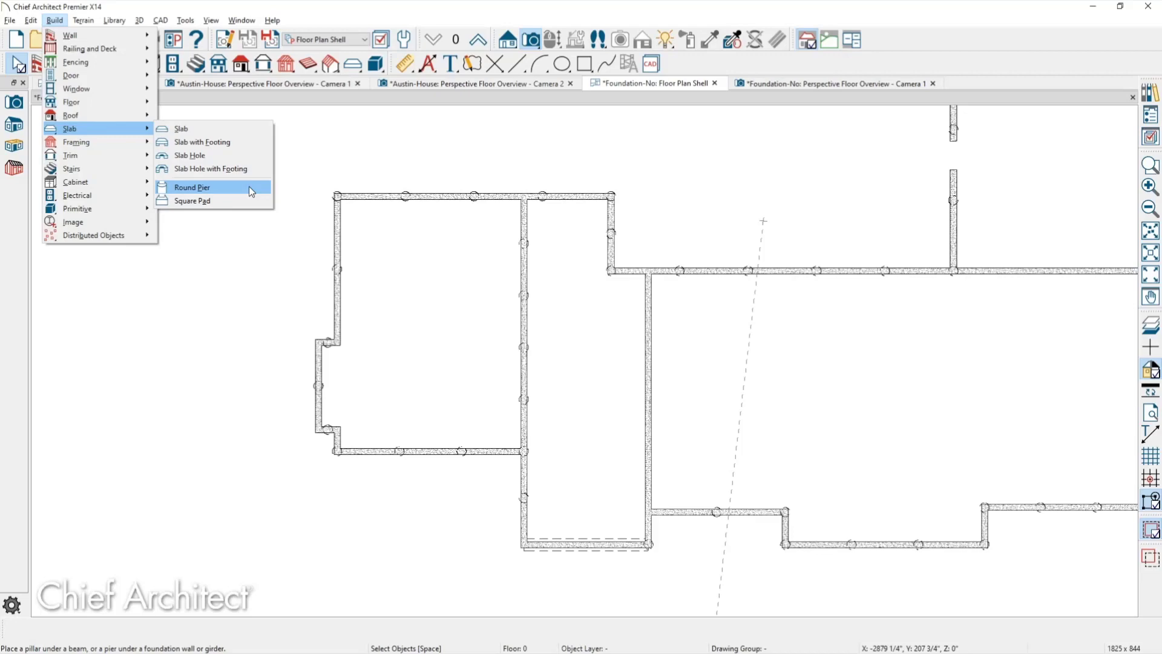
left_click(213, 186)
left_click(495, 354)
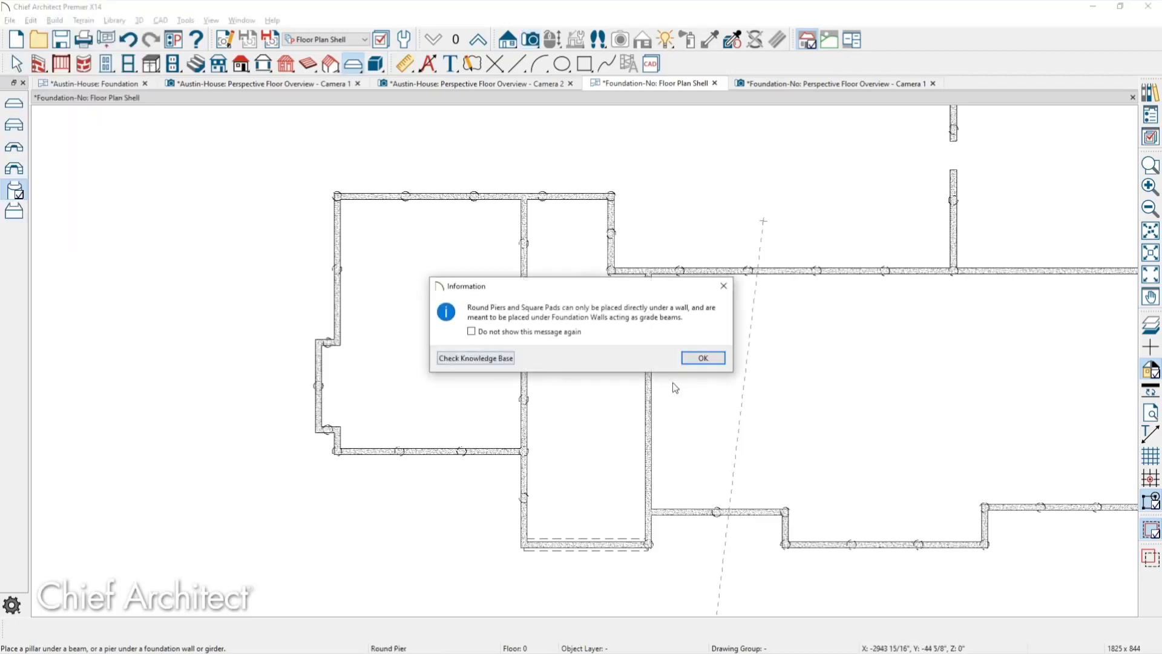
left_click(703, 358)
left_click(525, 324)
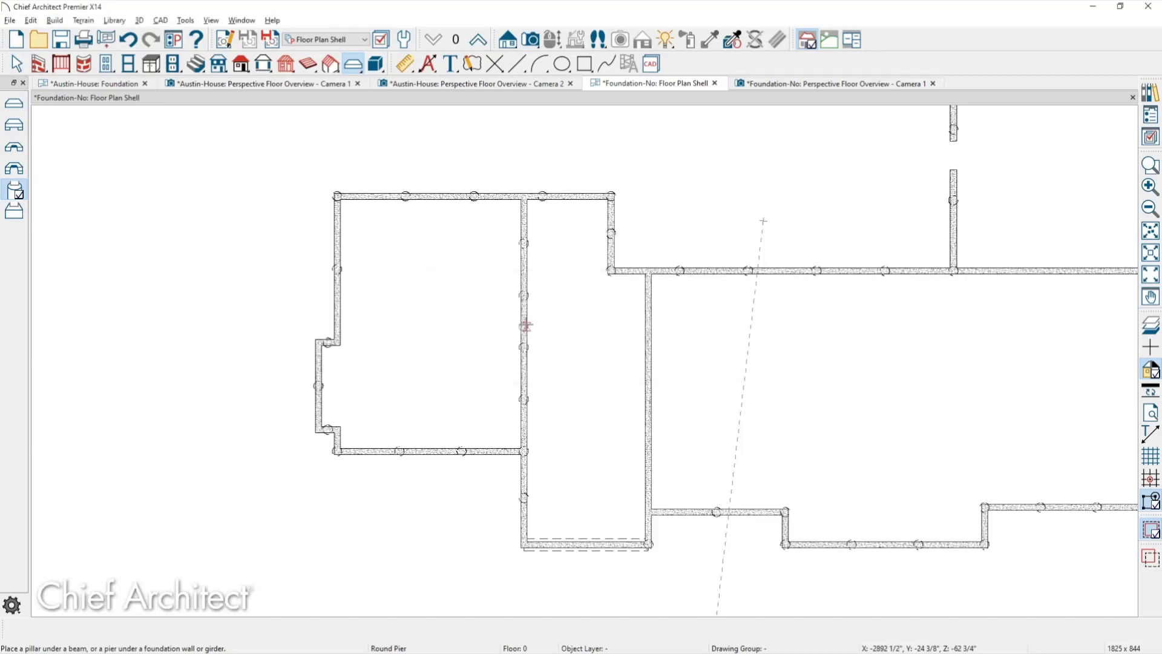
left_click(591, 386)
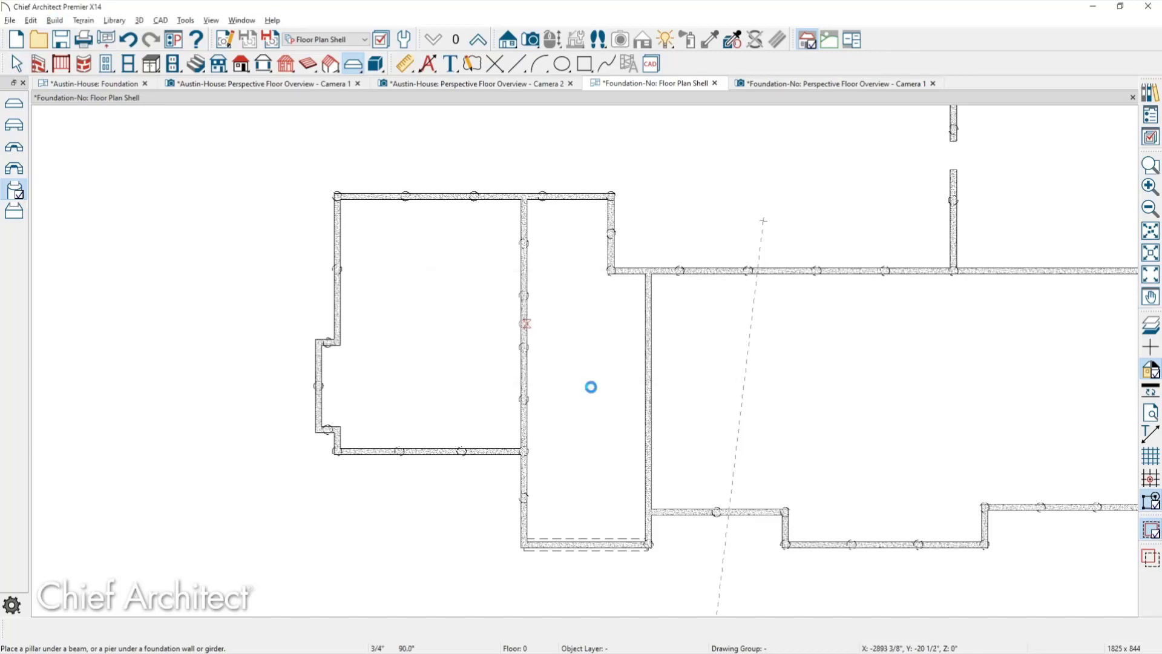
key("space")
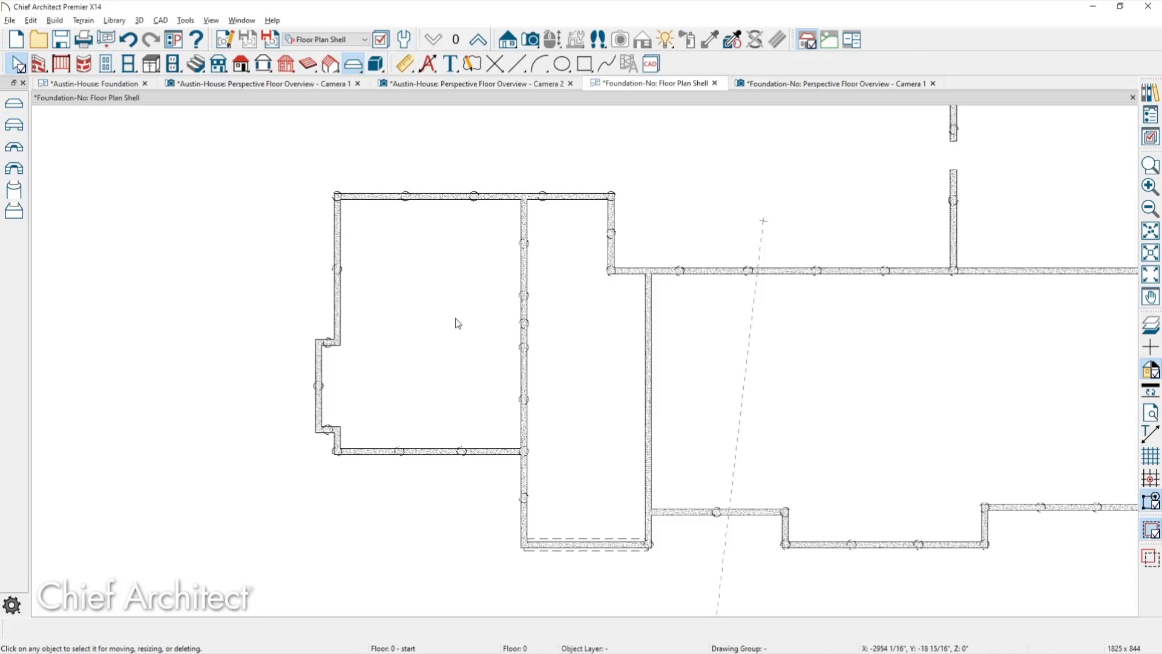
scroll(484, 320, "up", 2)
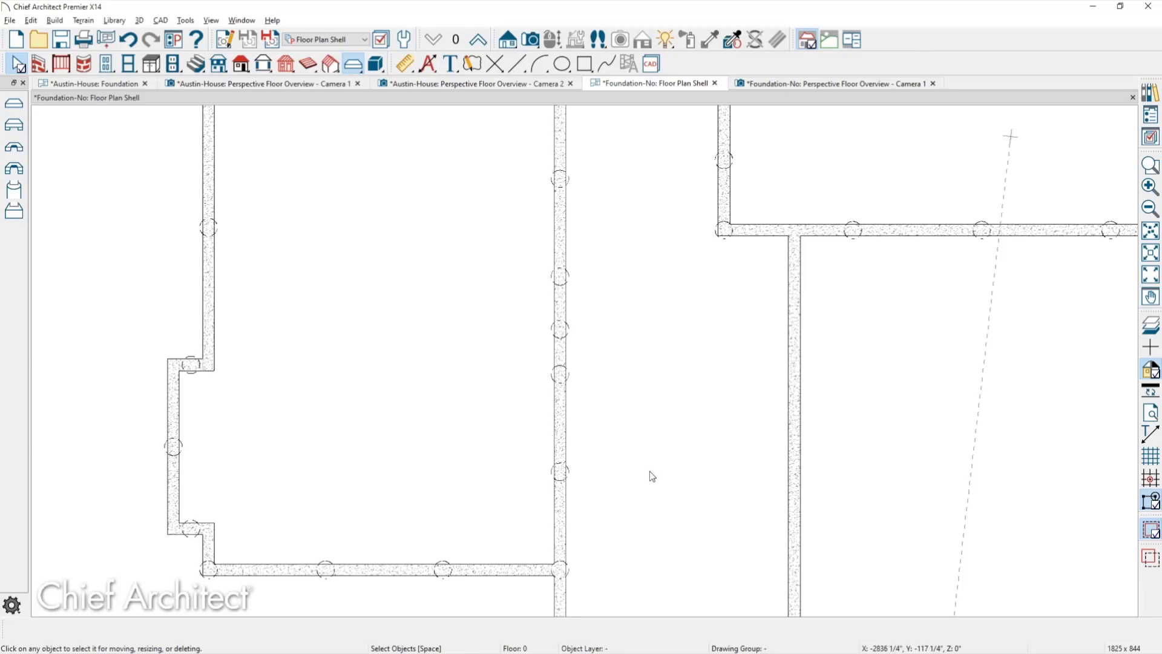
middle_click_drag(648, 471, 653, 310)
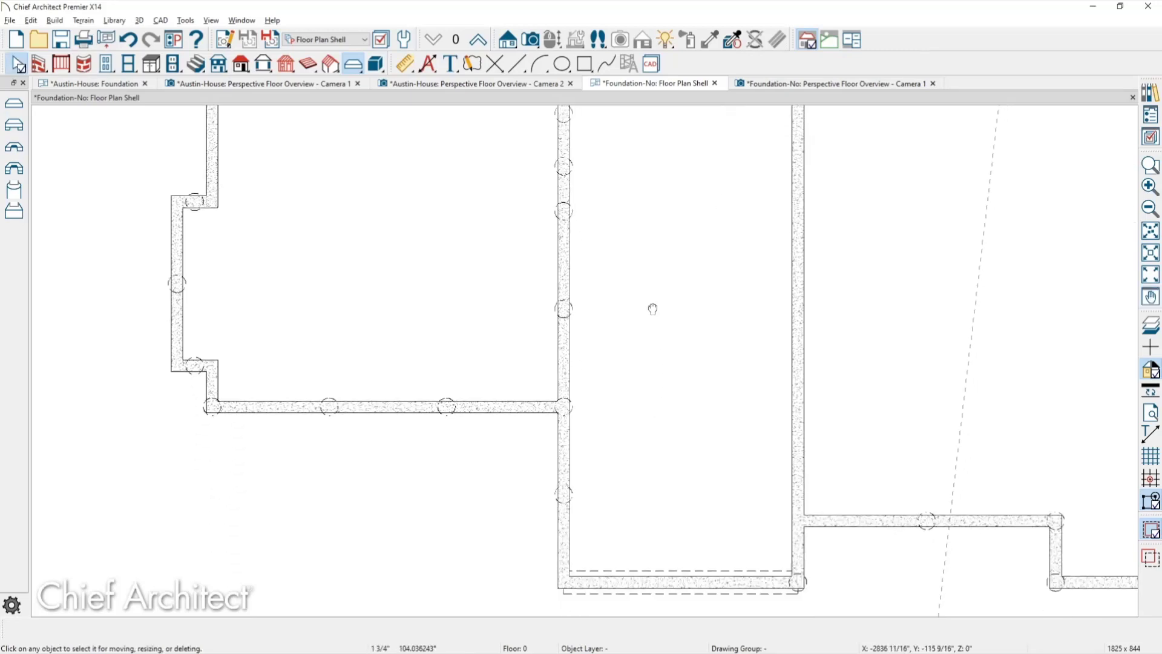
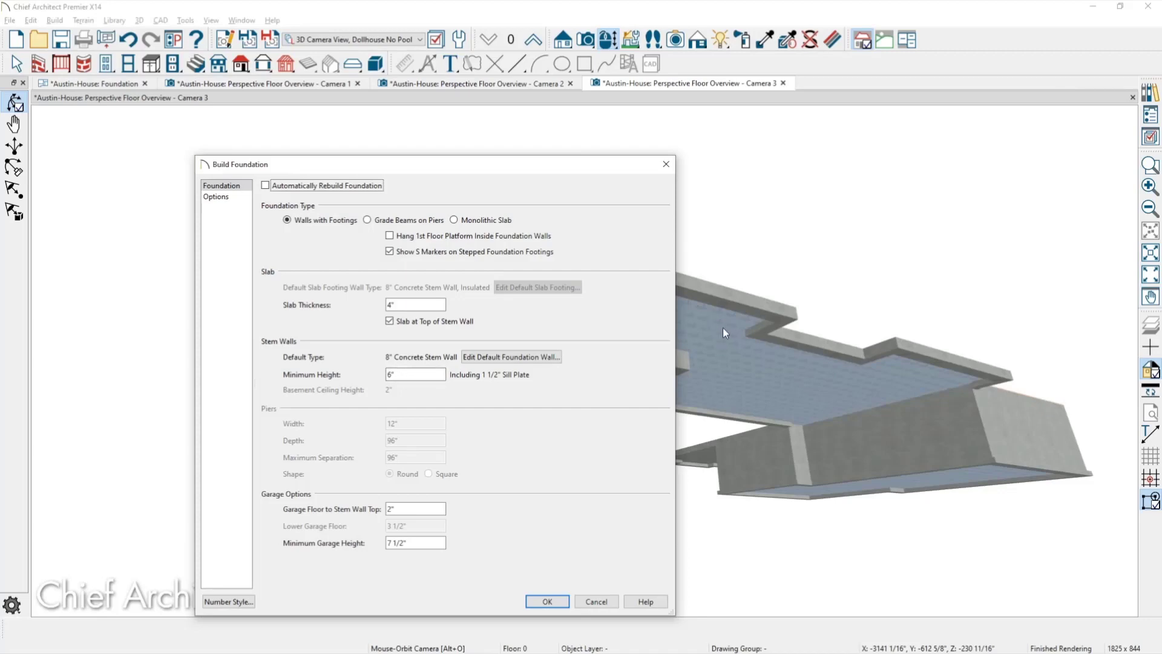
- Close the foundation settings unchanged and examine the Austin-House foundation from below in its perspective floor overview
left_click(666, 164)
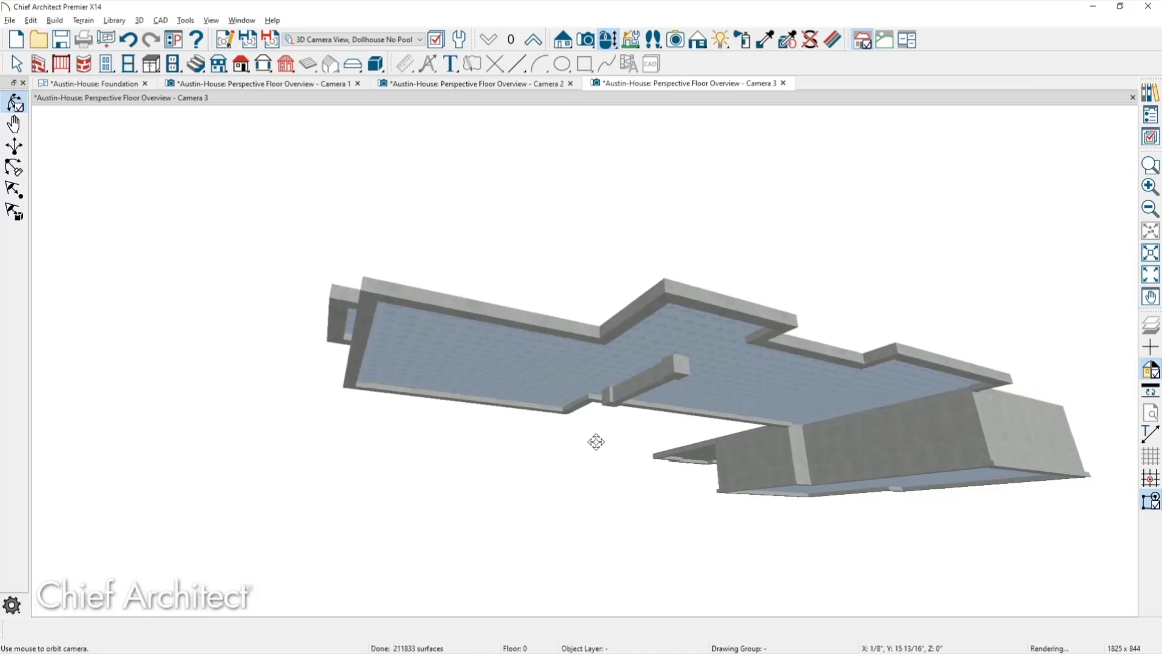
left_click_drag(596, 442, 561, 415)
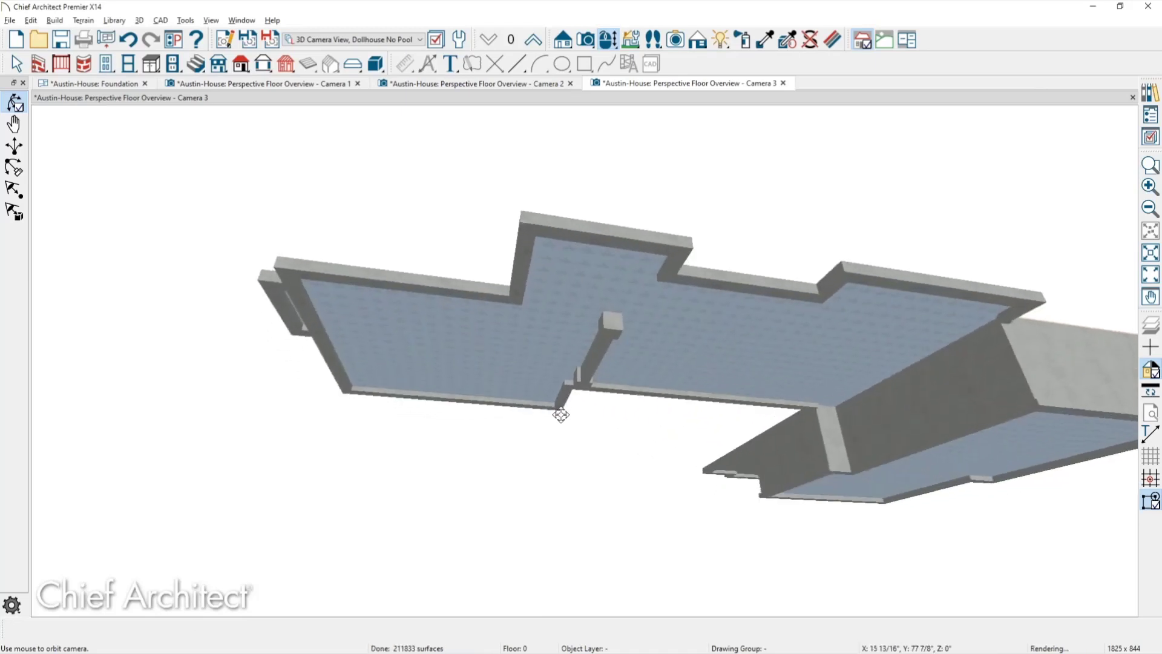
- Examine the junction of the Austin-House foundation's extended interior wall from below, and view the finished slab from above
scroll(518, 367, "up", 5)
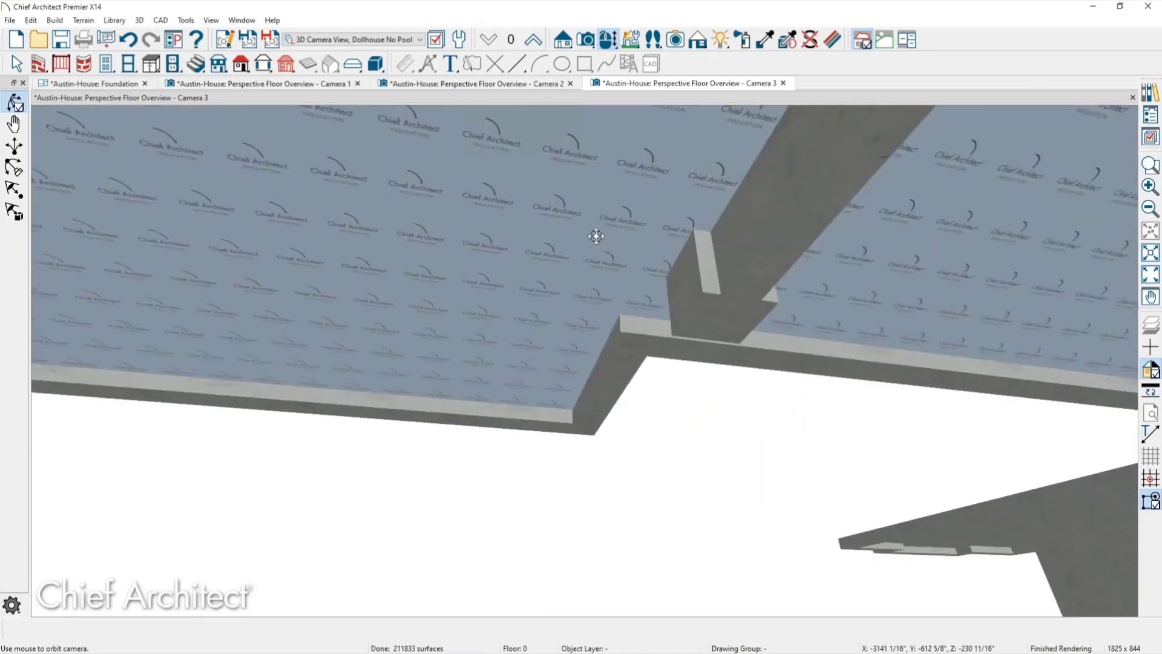
scroll(586, 293, "down", 2)
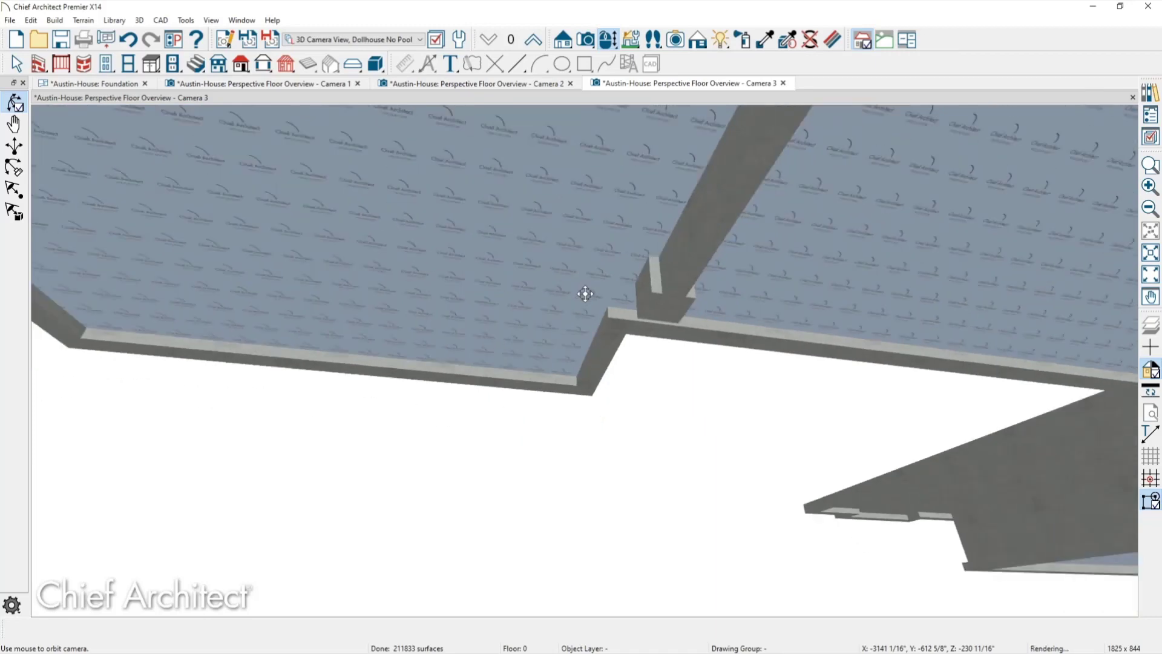
scroll(585, 294, "down", 1)
left_click_drag(601, 304, 584, 310)
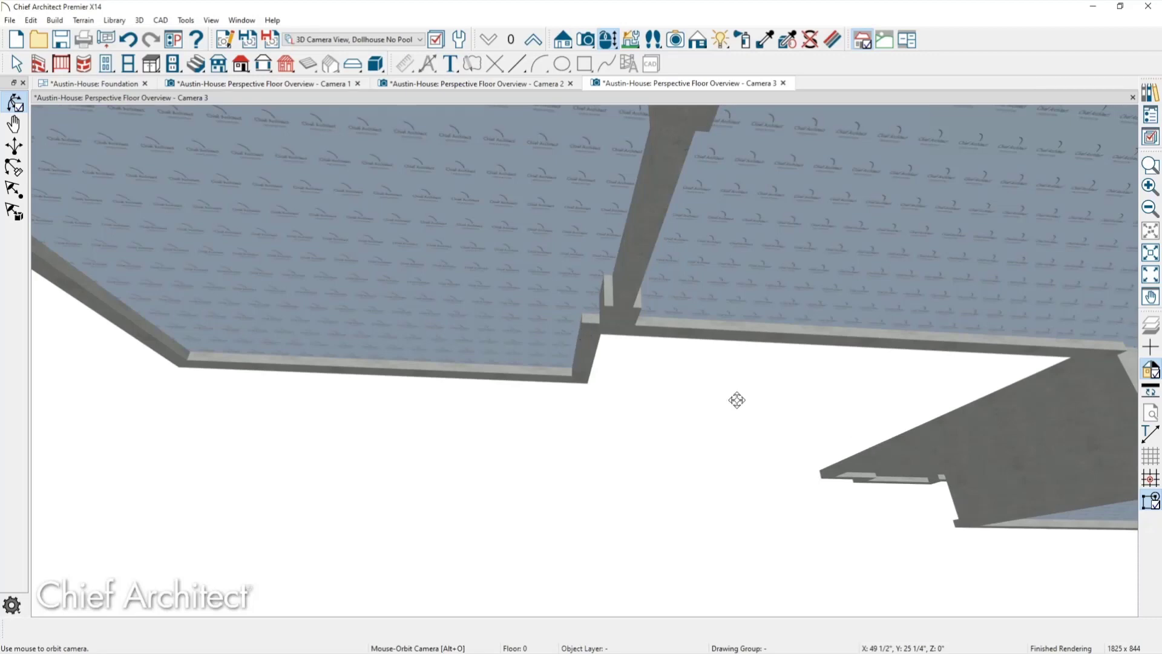
left_click_drag(575, 335, 863, 443)
scroll(873, 444, "up", 1)
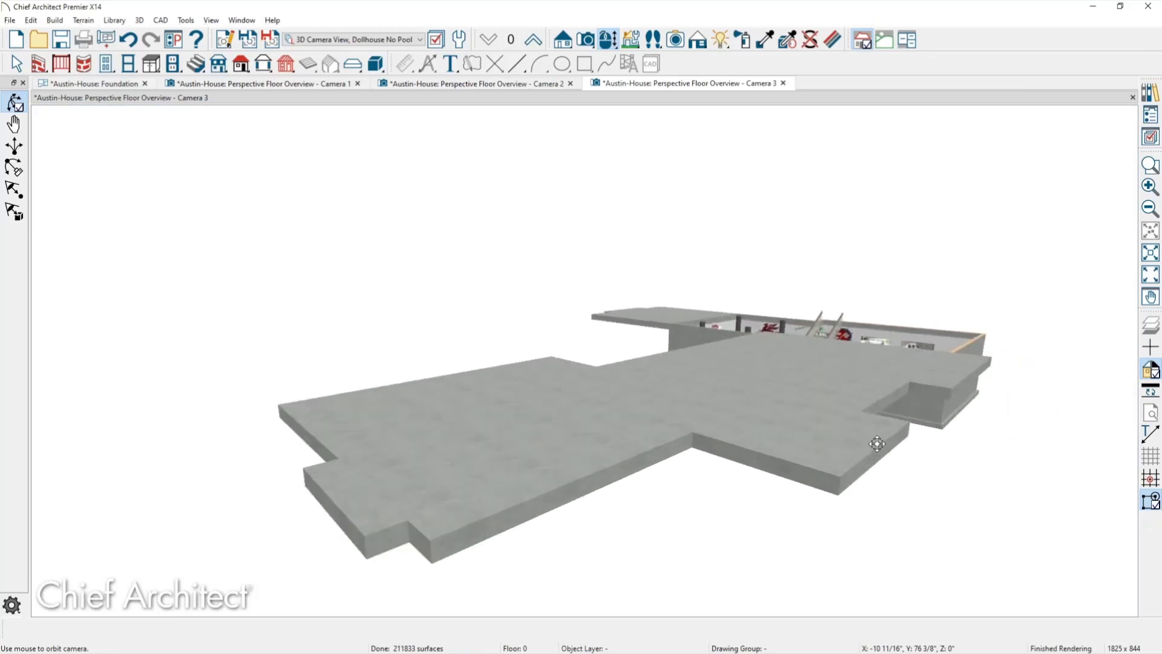
scroll(876, 444, "up", 1)
- Display the Austin-House foundation overview with the Vector View rendering technique and take a closer look at the slab edges
key("space")
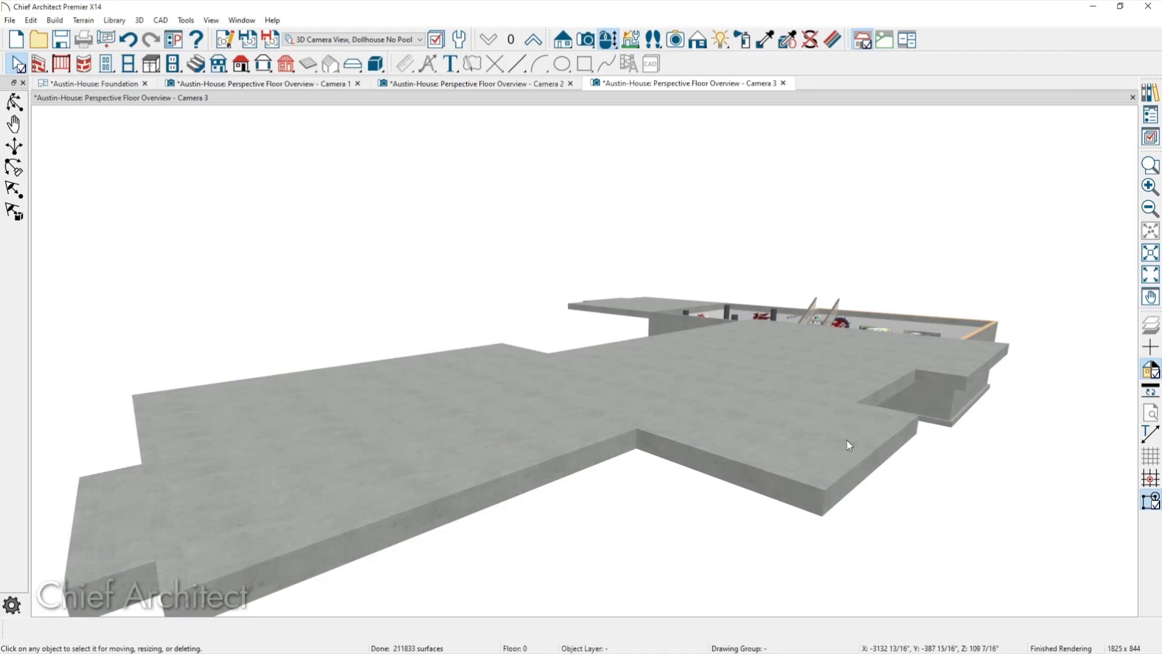
left_click(697, 40)
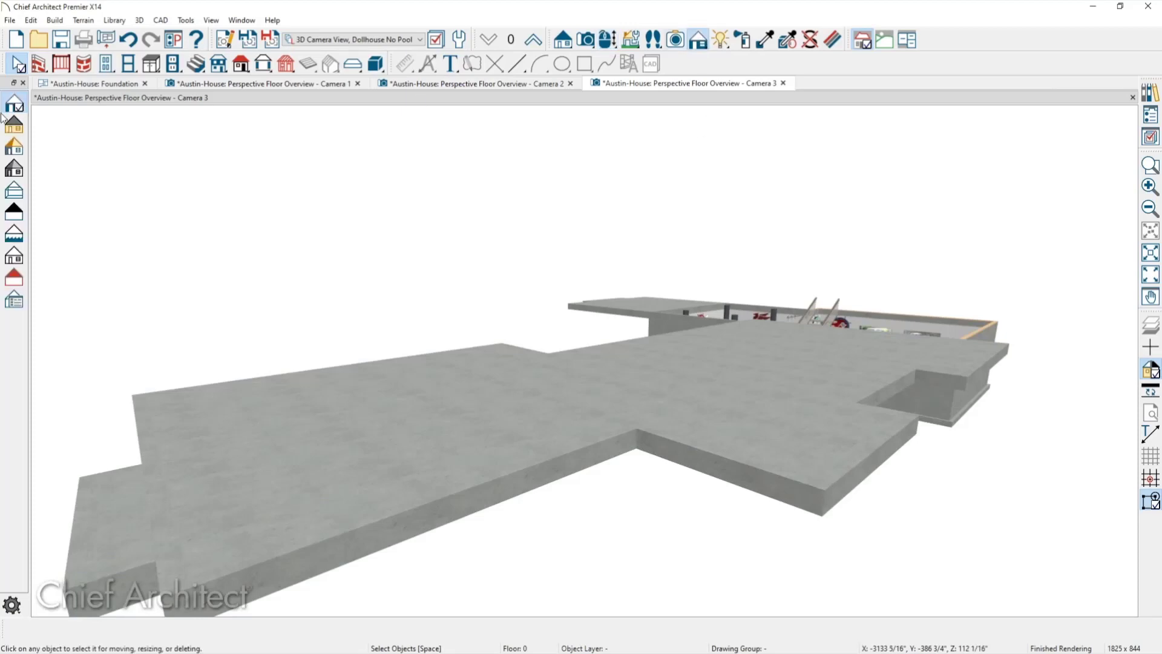
left_click(14, 125)
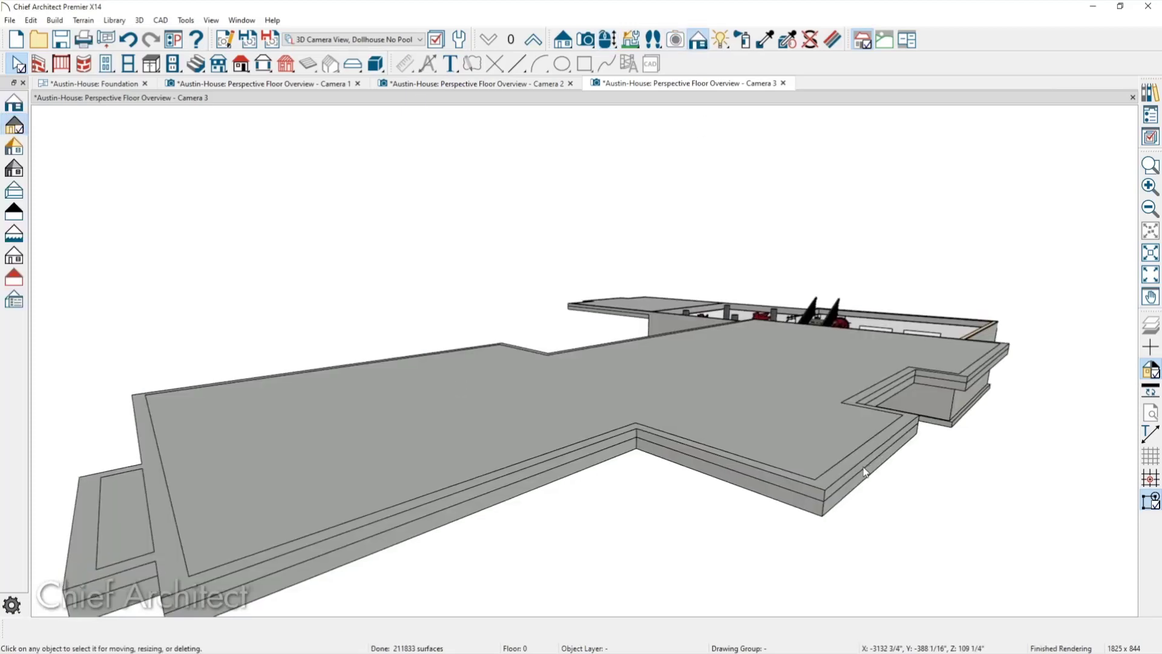
scroll(862, 466, "up", 2)
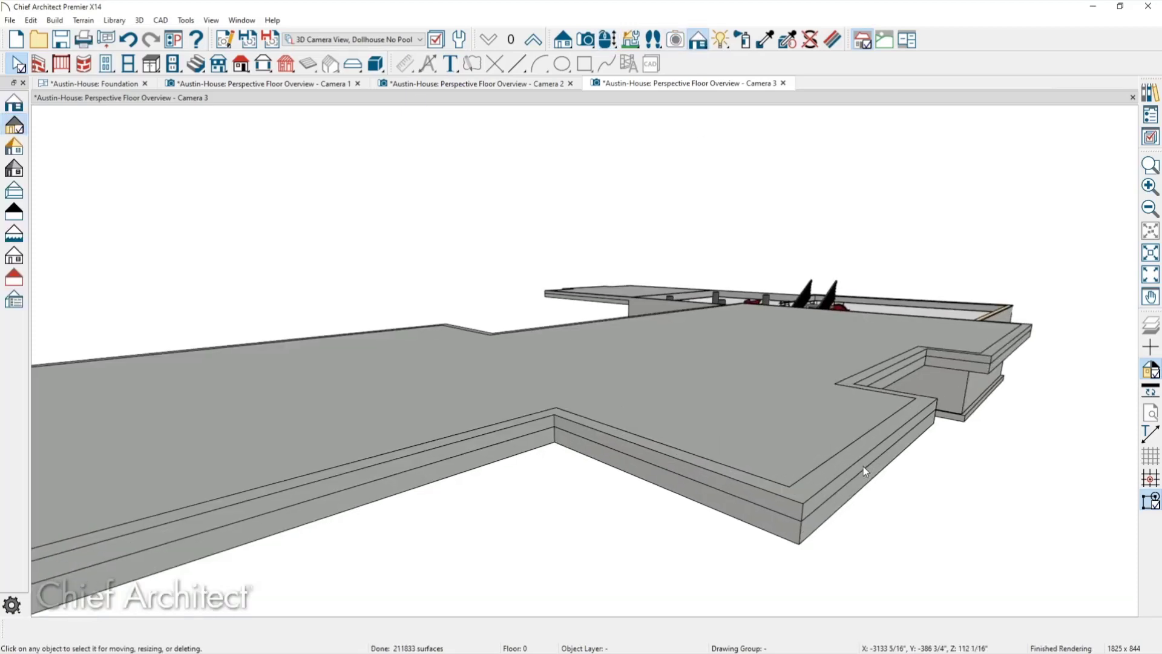
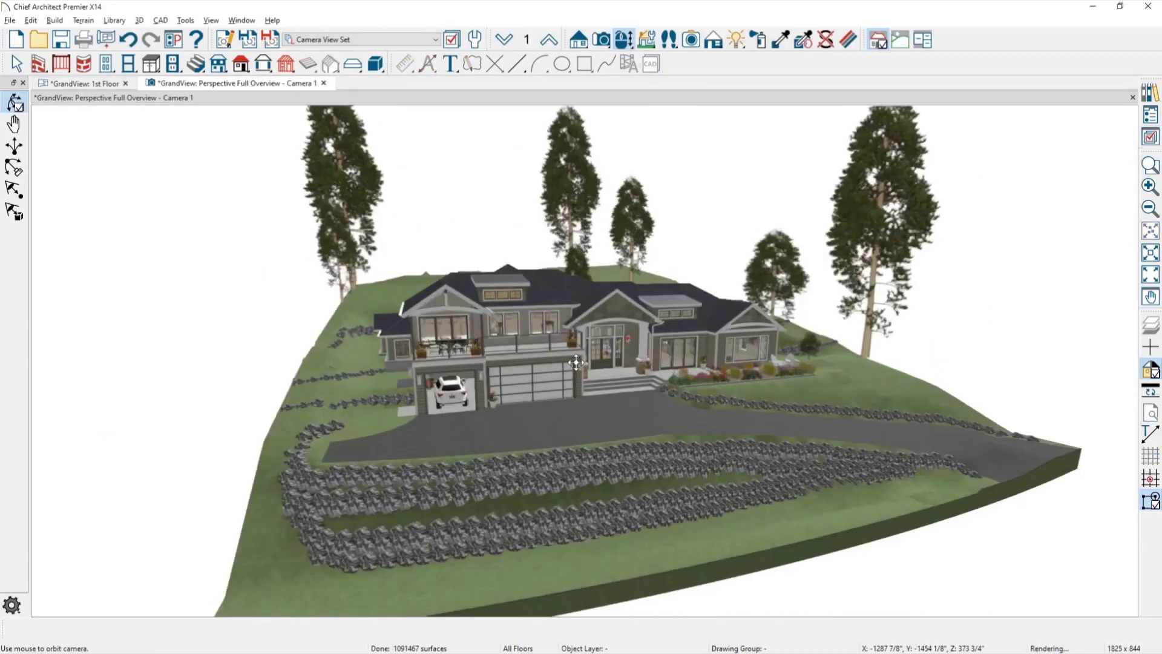
- Examine the GrandView house from the front and inspect the exposed stem walls inside its garage
scroll(545, 376, "up", 1)
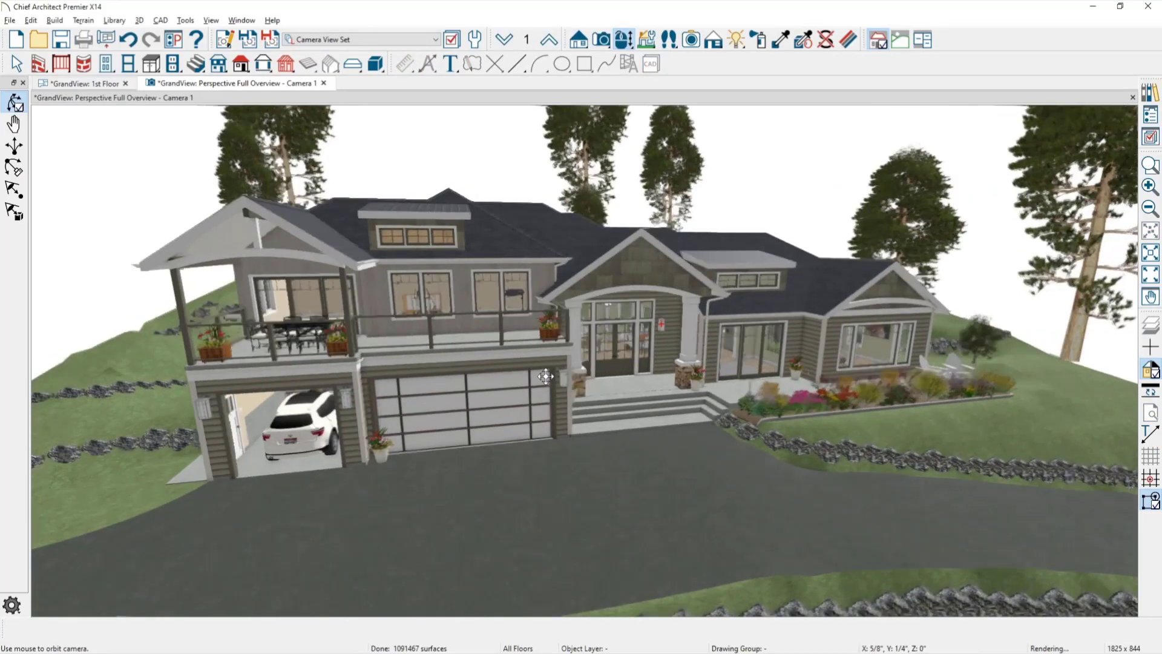
left_click_drag(545, 376, 527, 379)
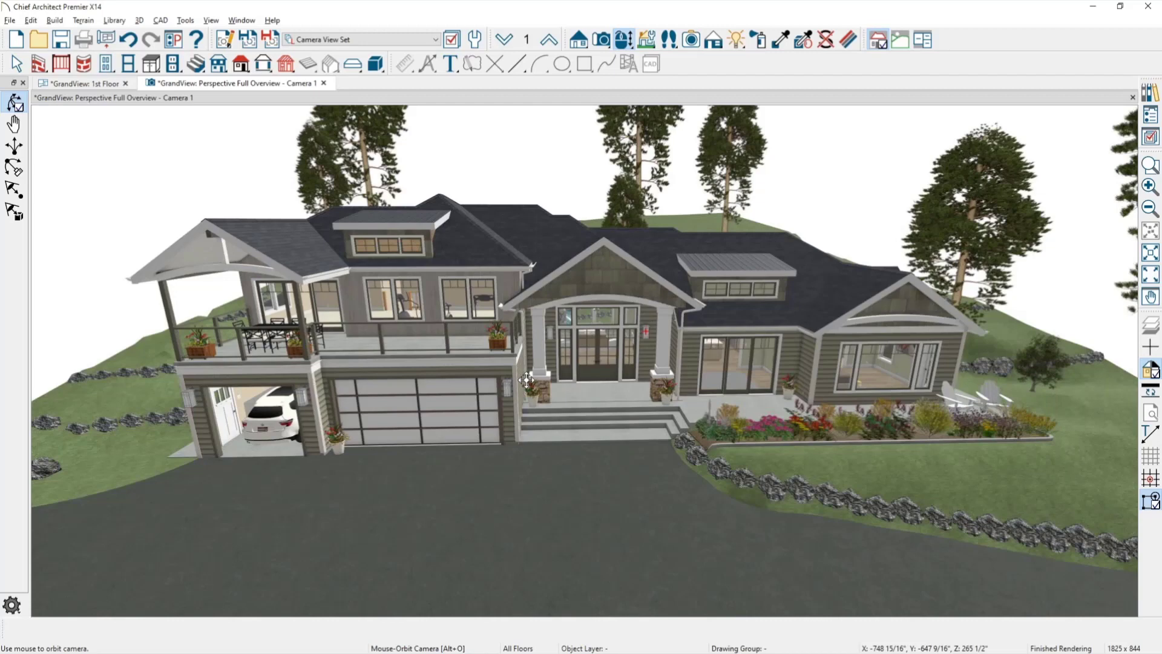
scroll(343, 368, "up", 5)
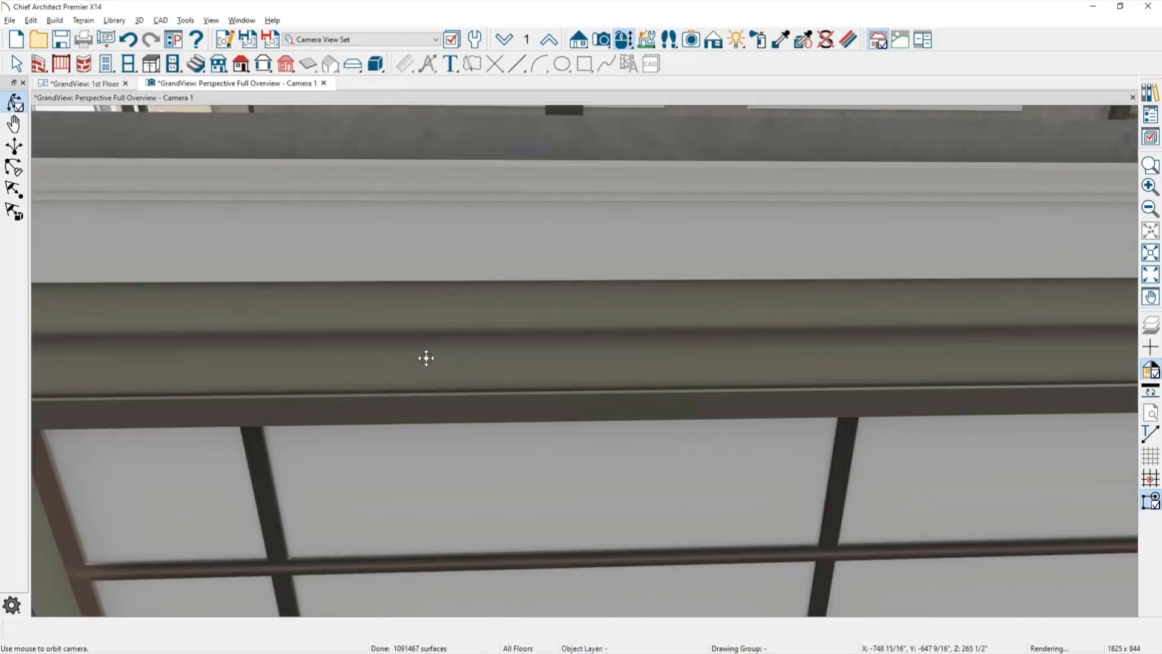
scroll(426, 358, "down", 5)
middle_click_drag(428, 355, 206, 392)
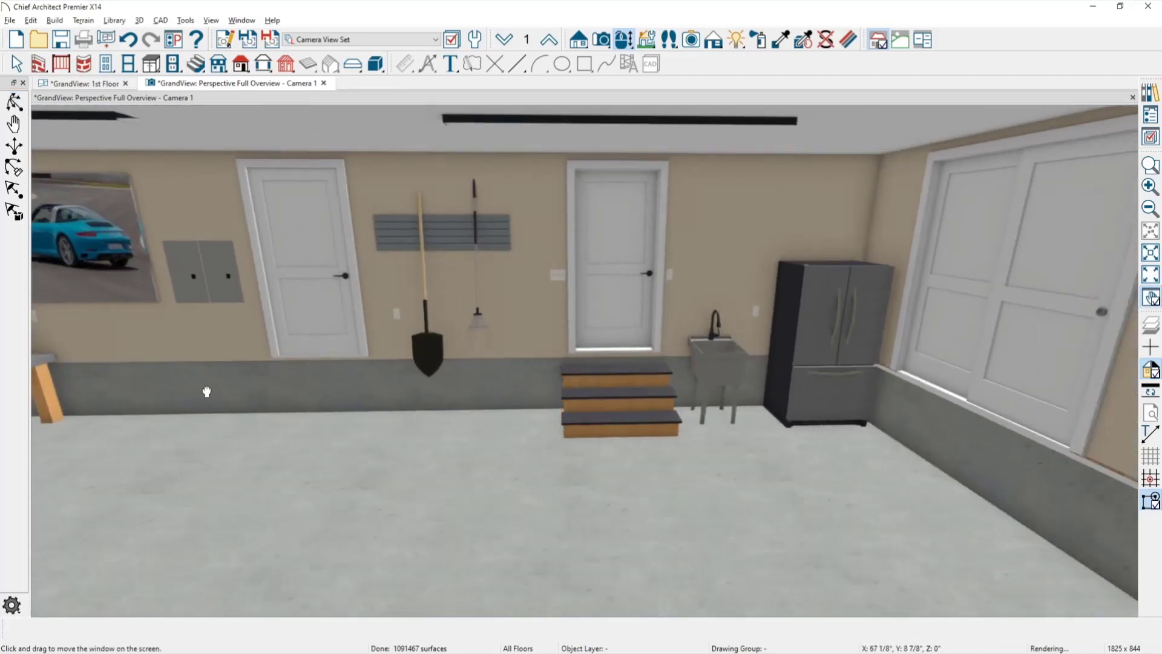
scroll(656, 347, "up", 2)
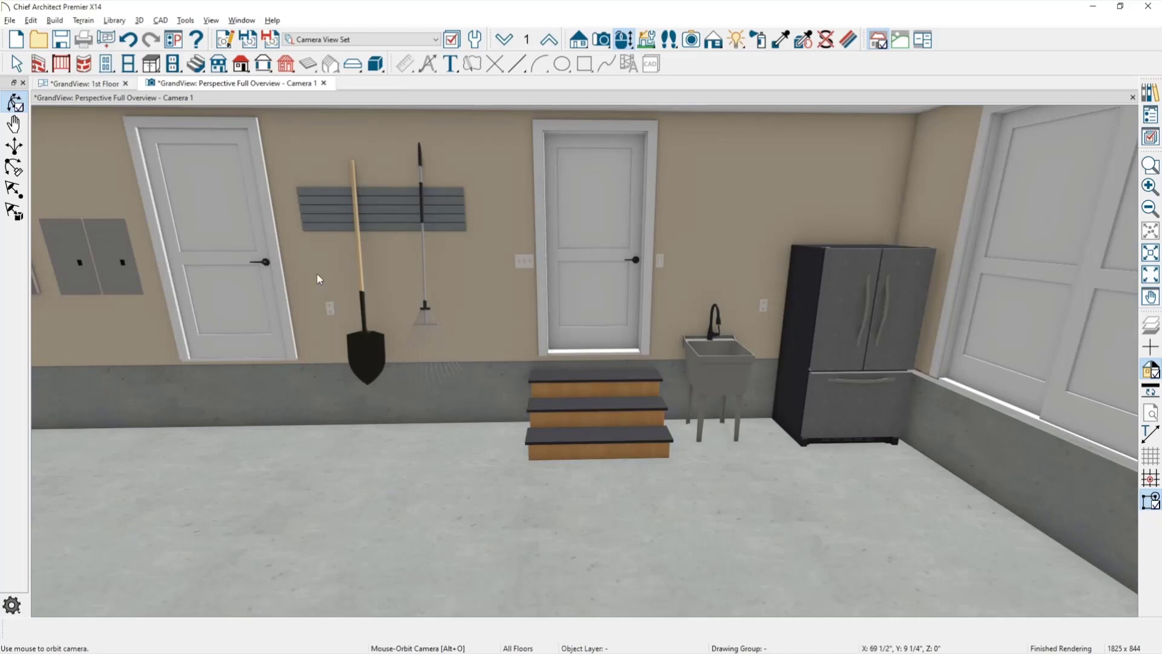
- Show the Foundation level of the GrandView plan, focused on the garage and the adjoining crawl spaces
left_click(113, 85)
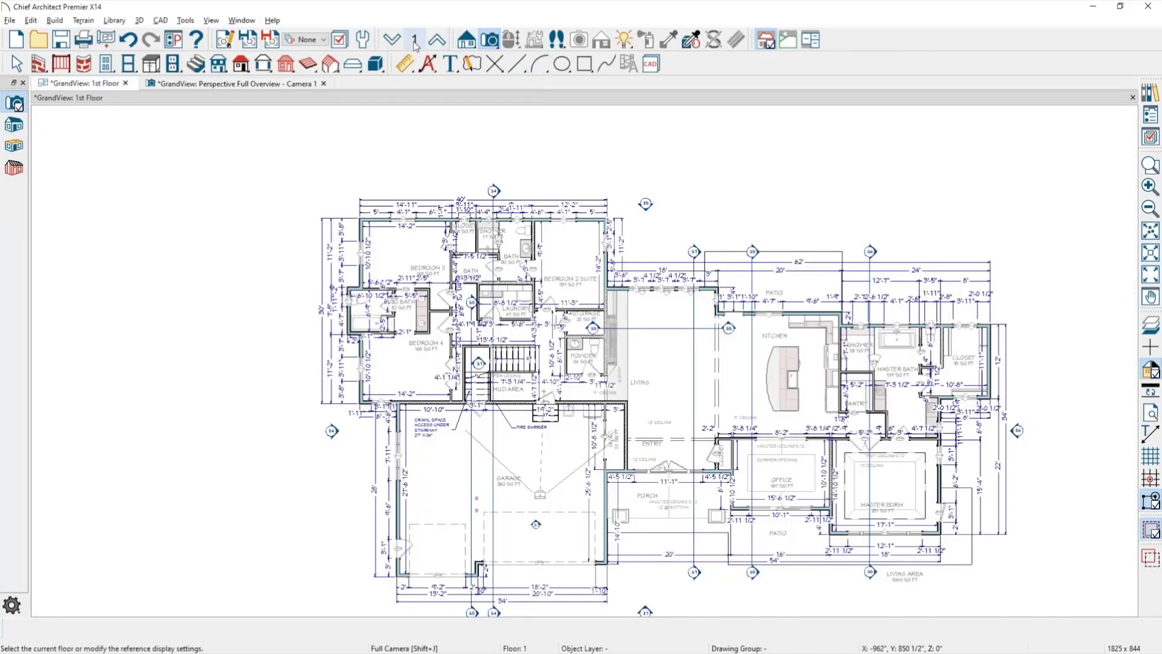
left_click(393, 40)
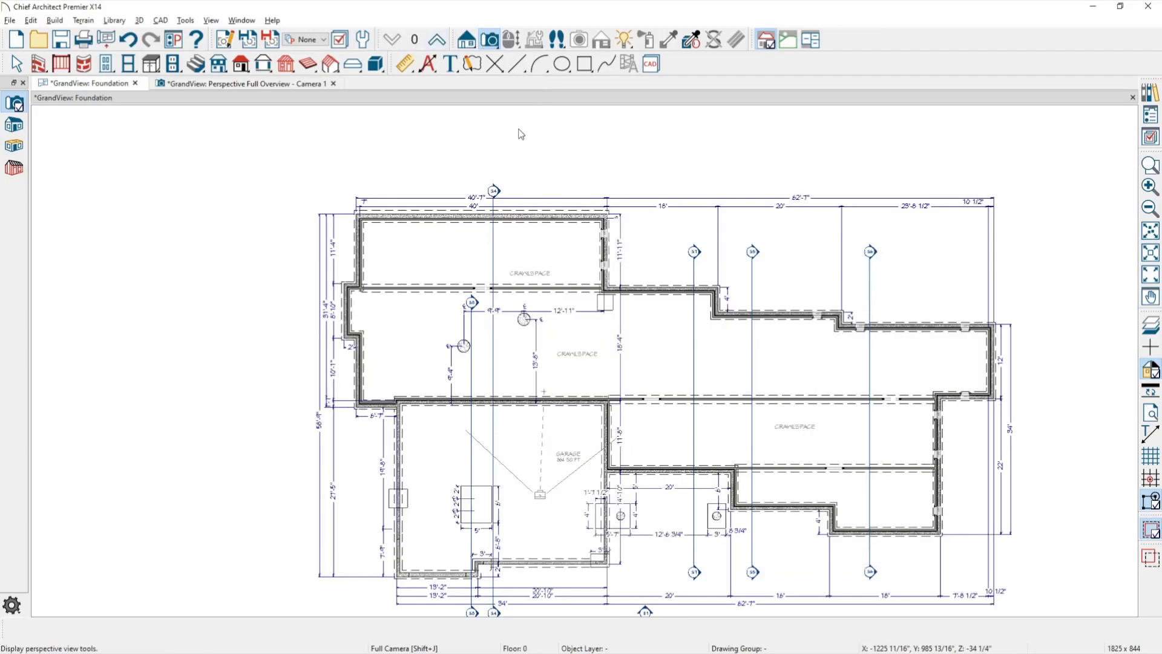
scroll(611, 475, "up", 2)
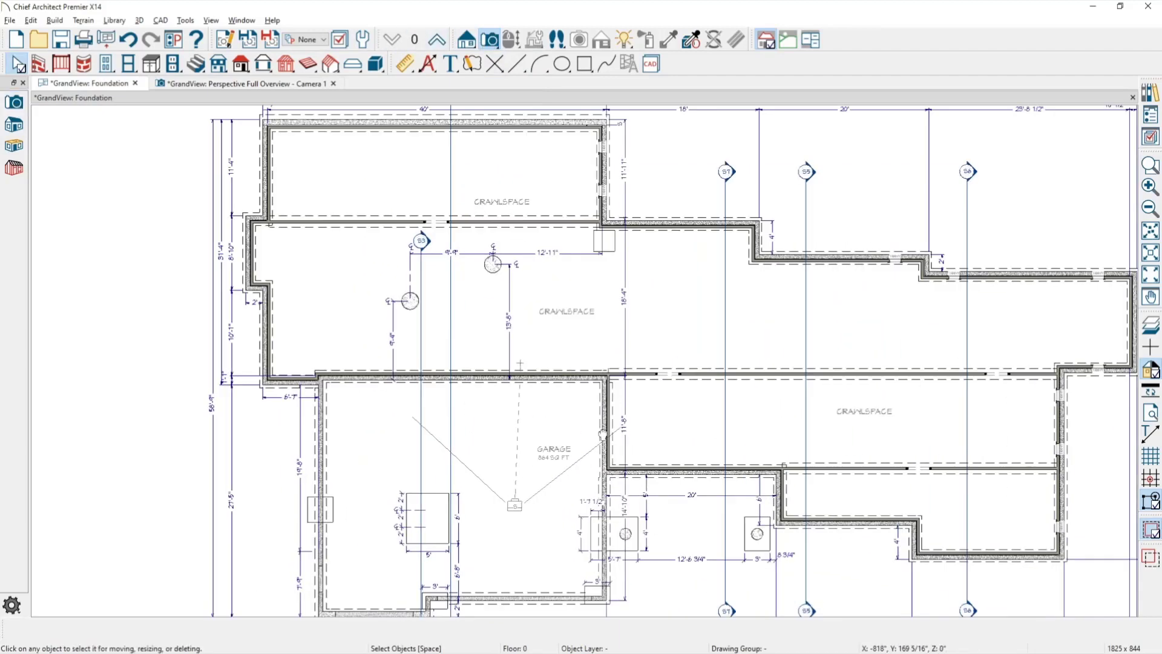
middle_click_drag(599, 454, 602, 335)
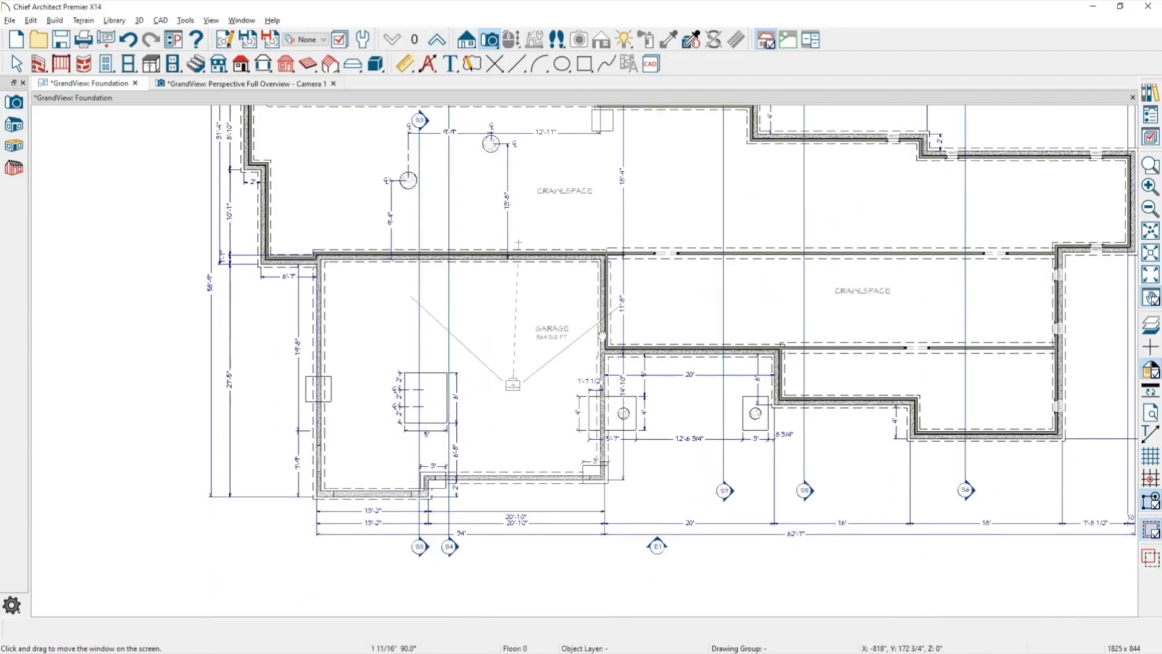
- Create a perspective floor overview of the GrandView foundation and bring the garage slab and its stem walls into close view
left_click(491, 41)
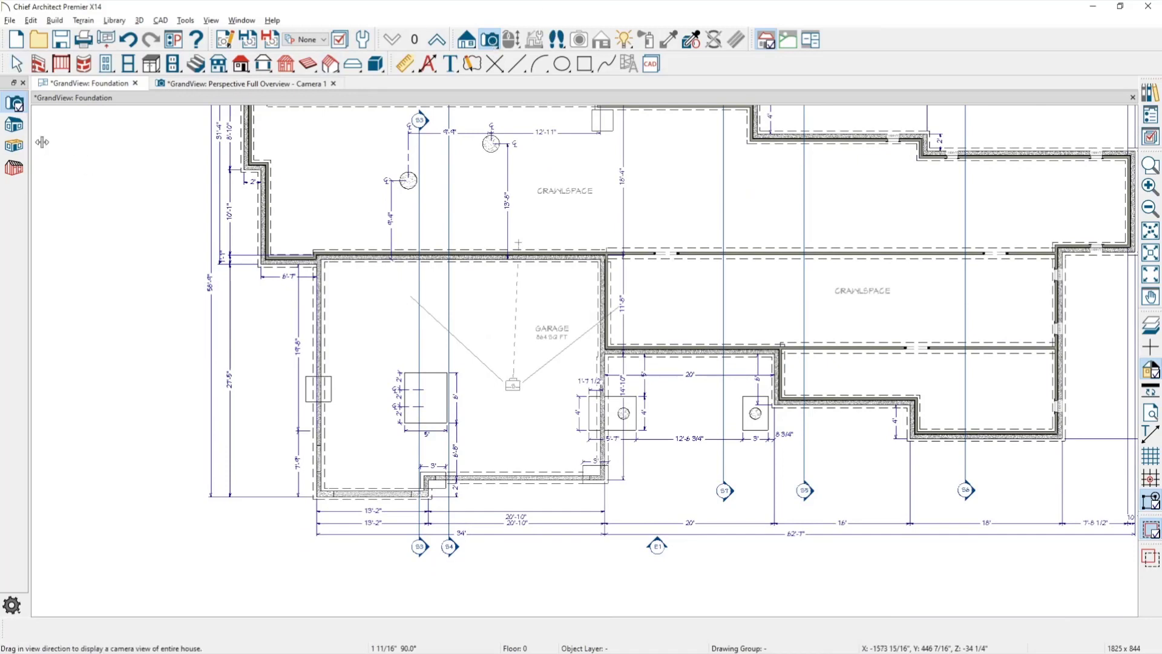
left_click(558, 414)
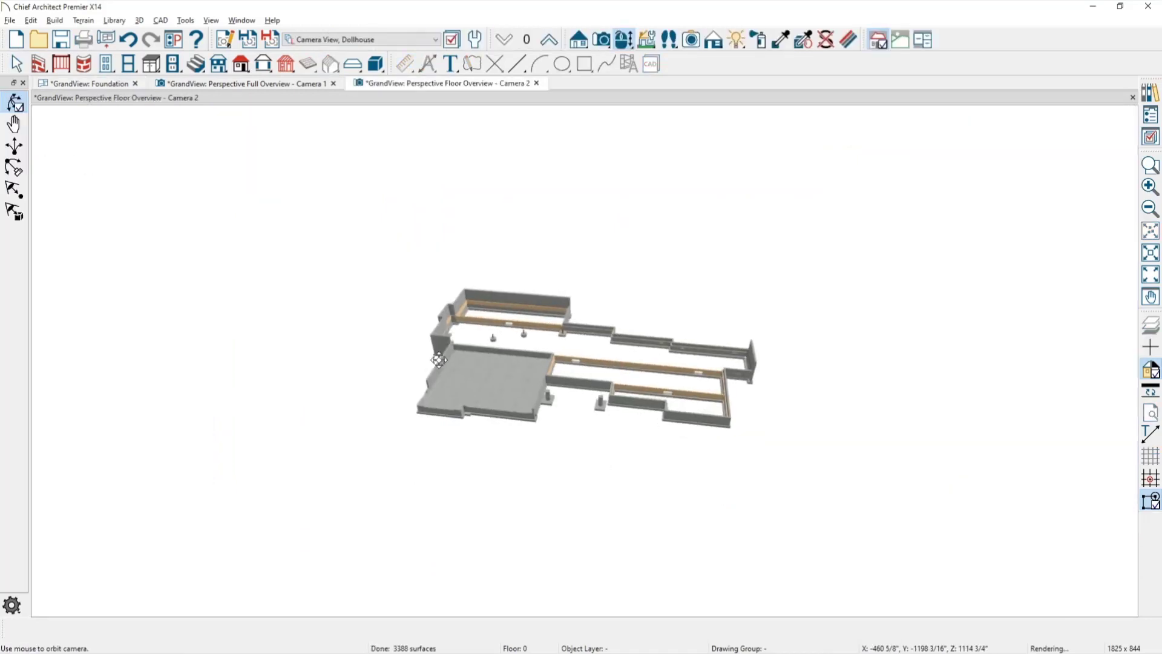
scroll(439, 360, "up", 3)
scroll(583, 409, "up", 5)
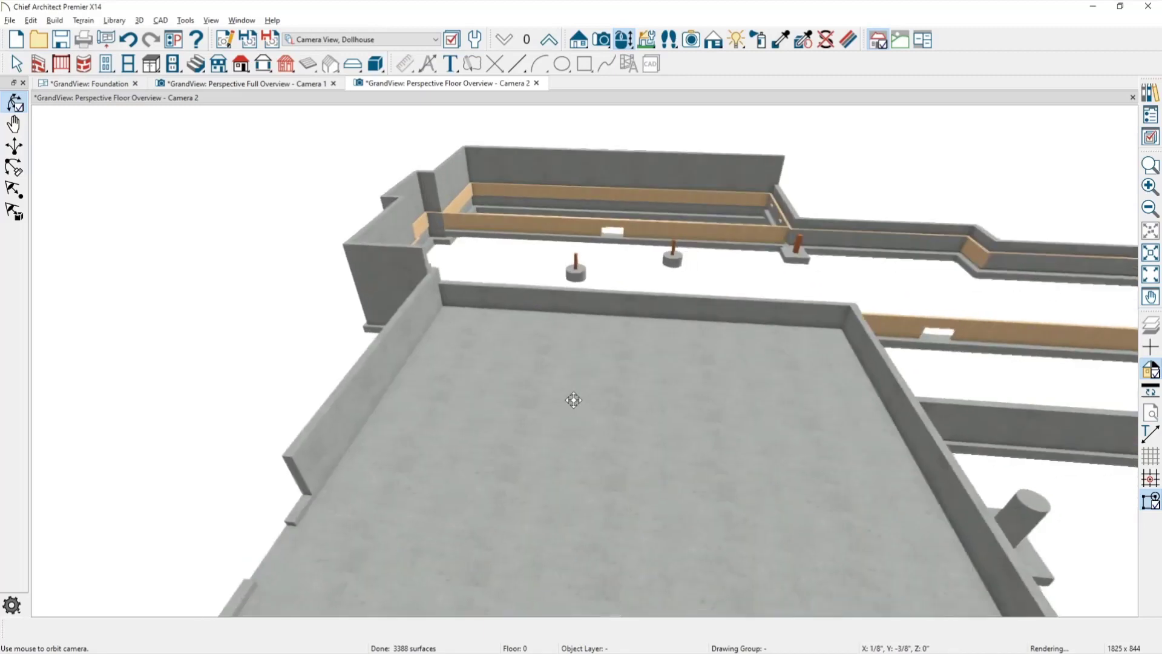
left_click_drag(583, 409, 592, 408)
middle_click_drag(601, 430, 511, 336)
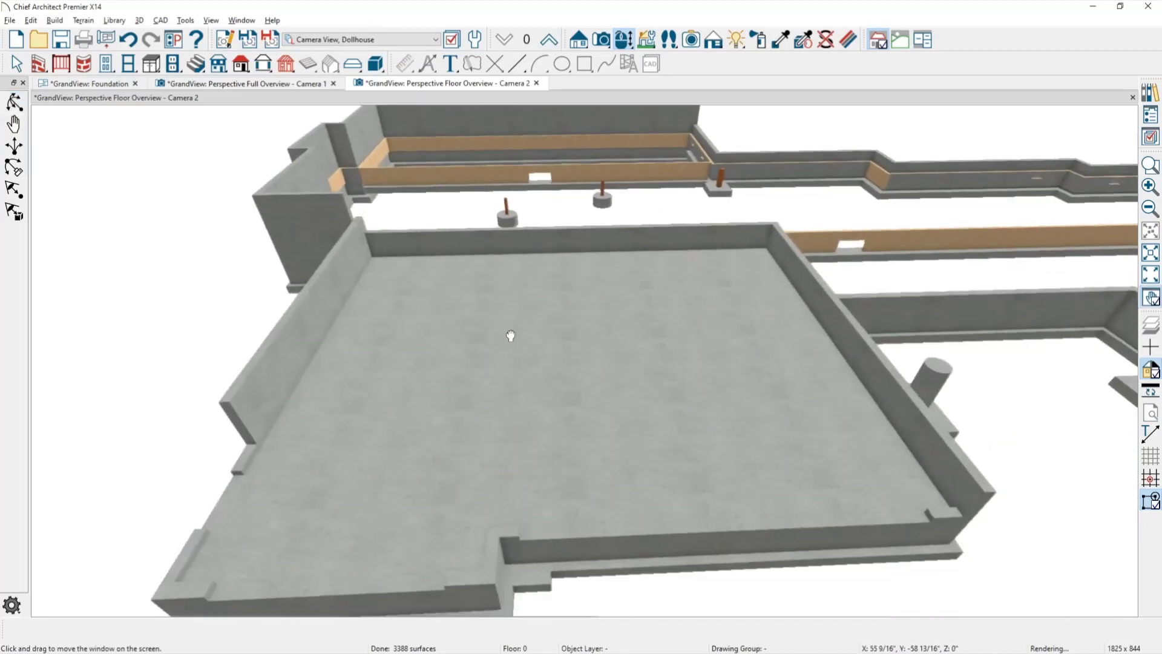
- Open the structure specification of the garage room from its slab floor in the 3D overview
key("space")
left_click(562, 367)
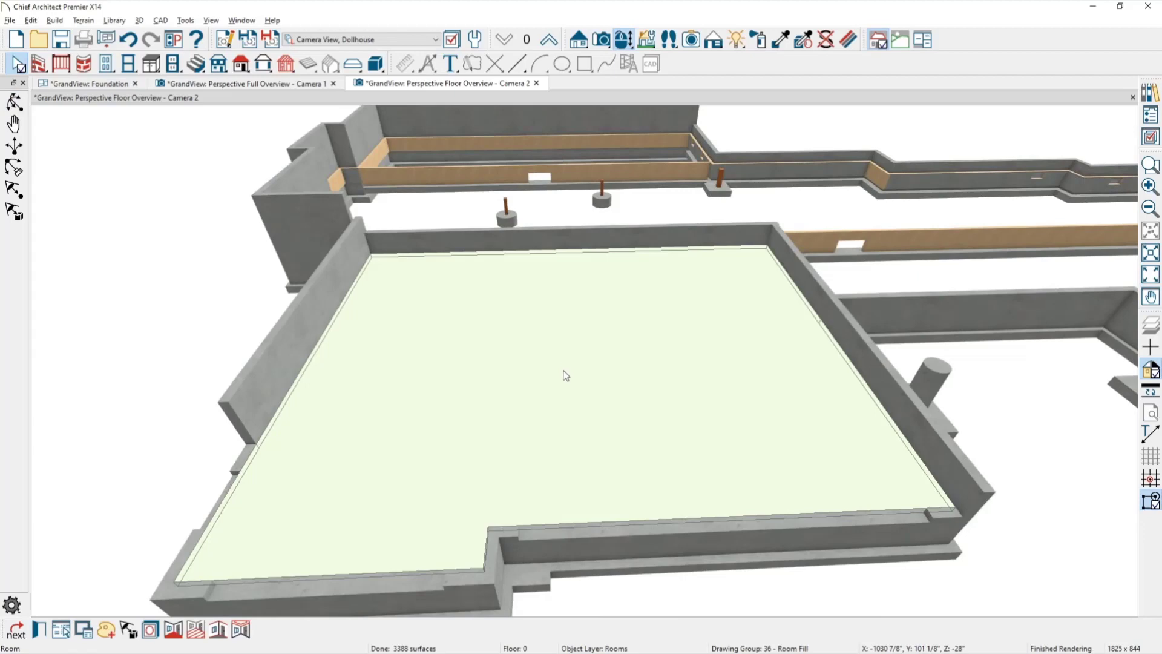
double_click(564, 374)
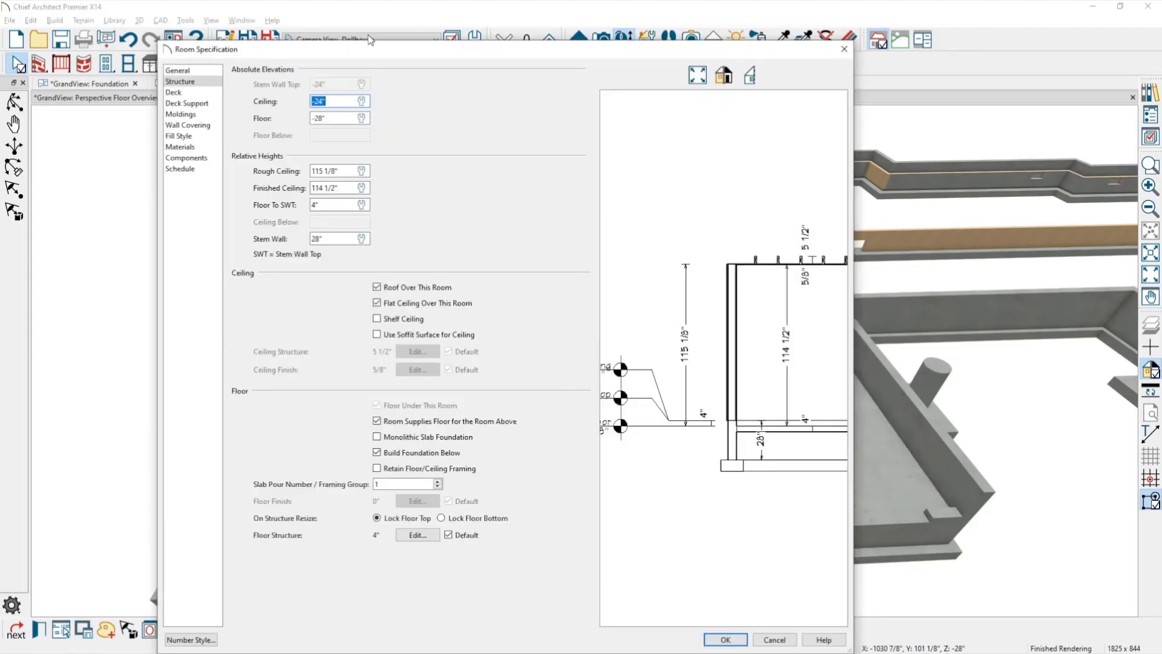
left_click_drag(370, 50, 295, 51)
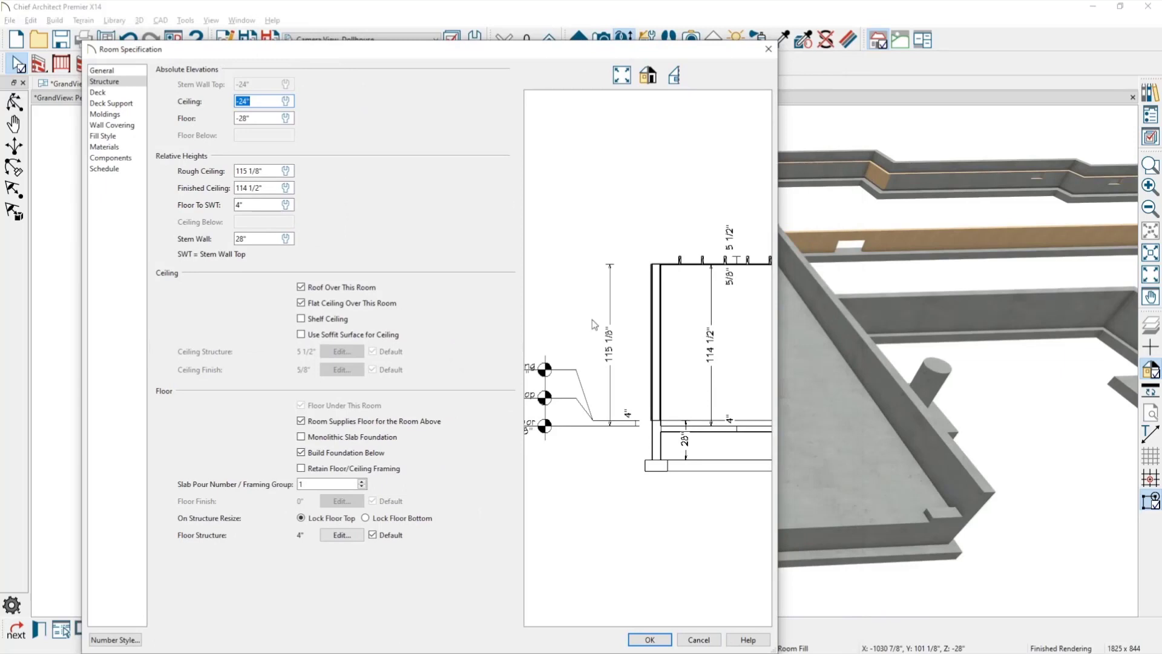
- Review the garage's ceiling and floor elevations, rough and finished ceiling, floor-to-stem-wall-top and stem wall heights, and close the specification unchanged
left_click(269, 104)
key("Tab")
left_click(264, 172)
left_click(266, 188)
left_click(239, 239)
left_click(241, 204)
left_click(247, 101)
double_click(245, 101)
left_click(768, 50)
key("Escape")
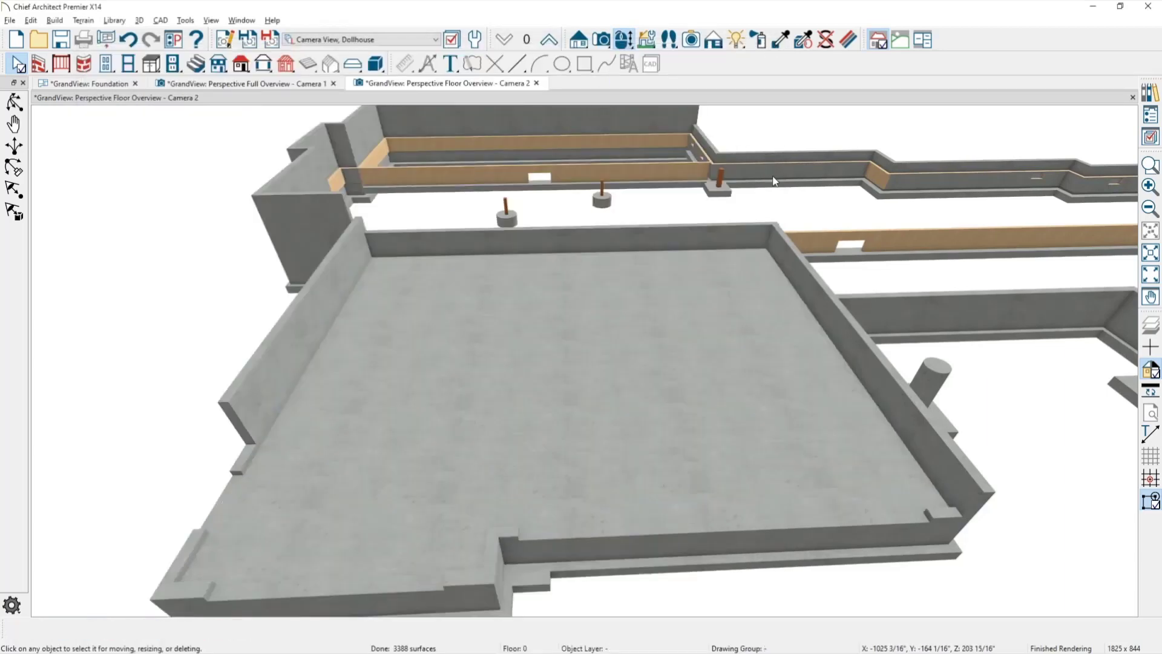
- Return to the GrandView foundation plan and open the S3 Garage Section cross-section view from its camera
middle_click_drag(772, 210, 765, 209)
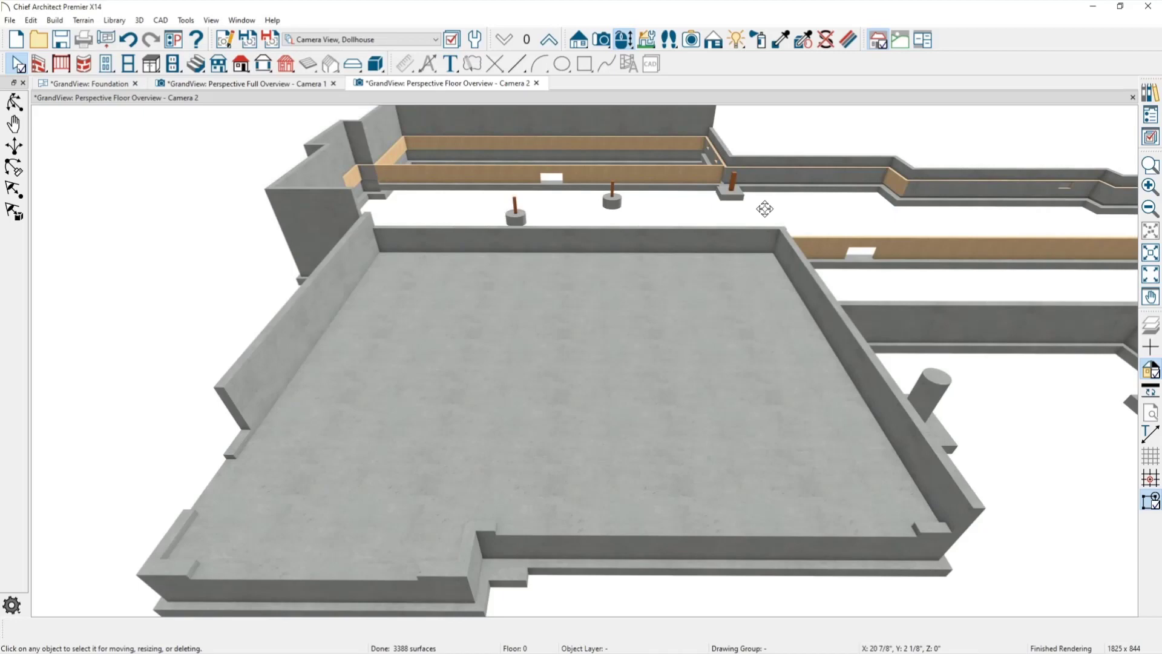
left_click(91, 84)
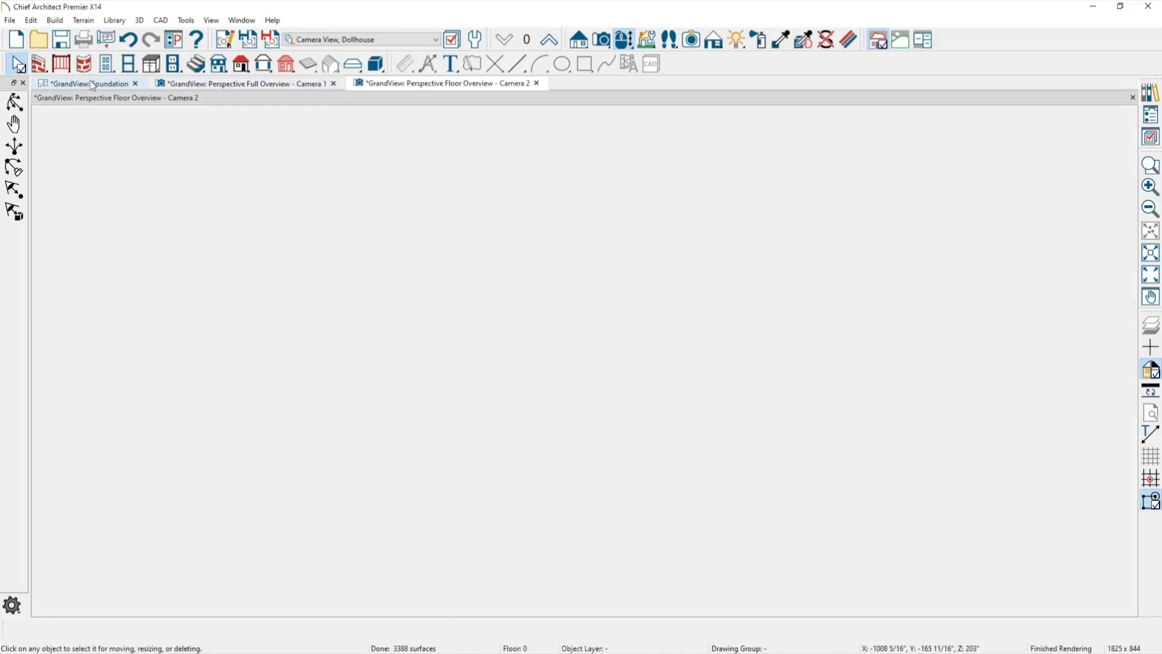
key("space")
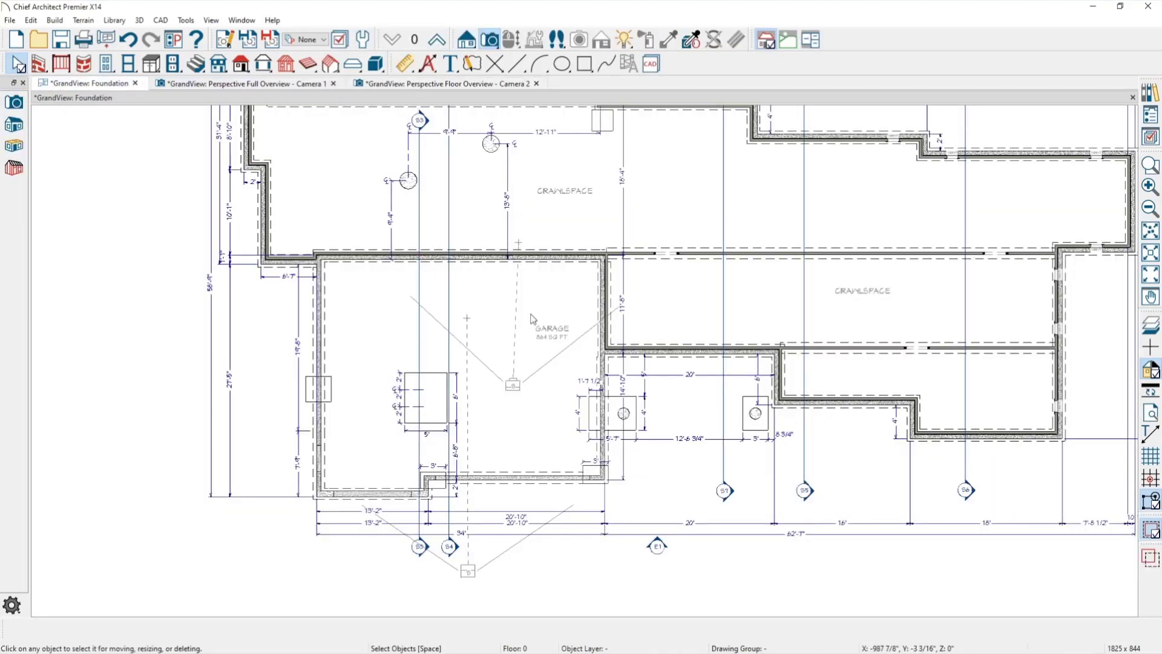
left_click(420, 552)
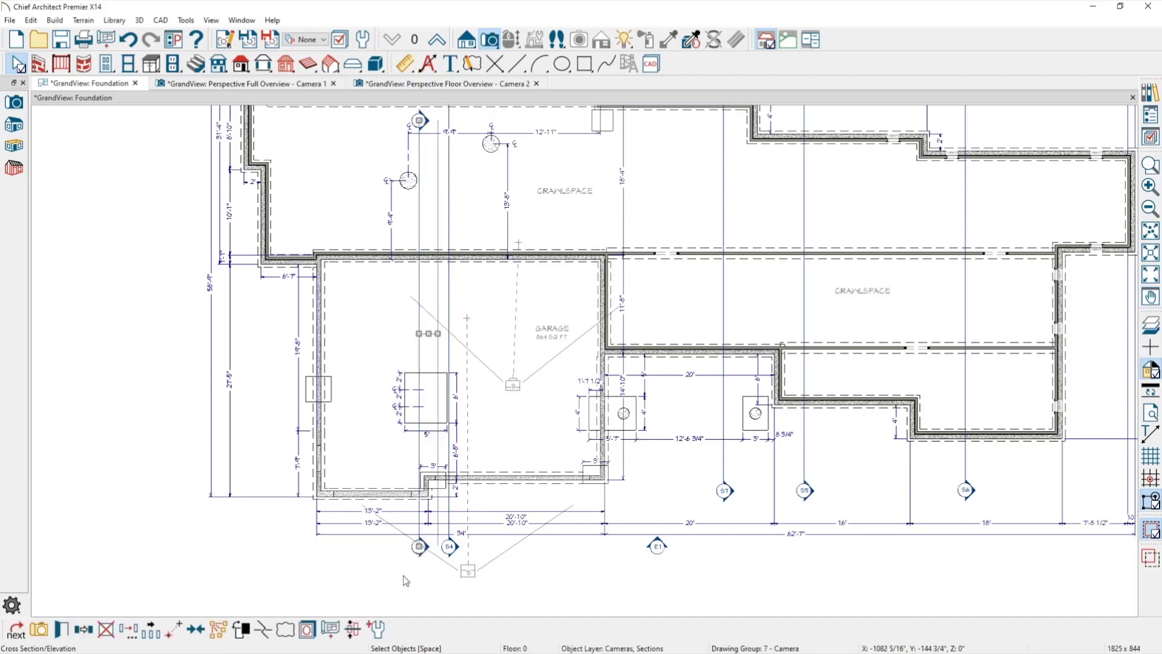
left_click(39, 631)
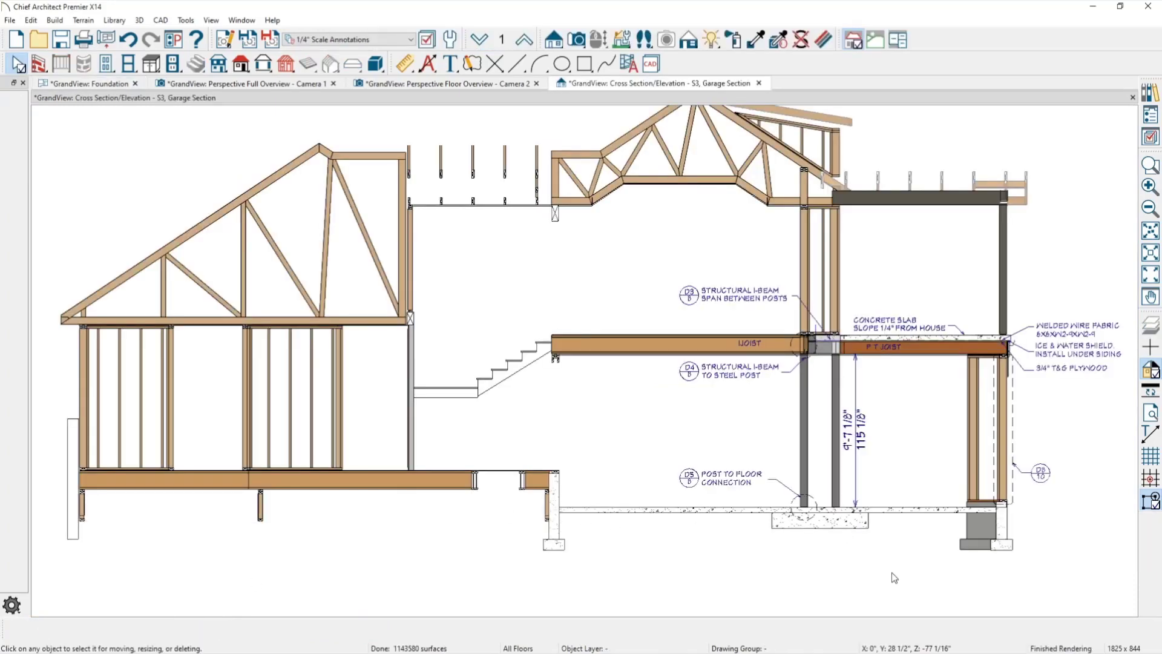
- Examine the garage slab, stem walls, footings and adjoining crawl space floor framing in the S3 section
scroll(891, 573, "up", 1)
scroll(288, 441, "up", 4)
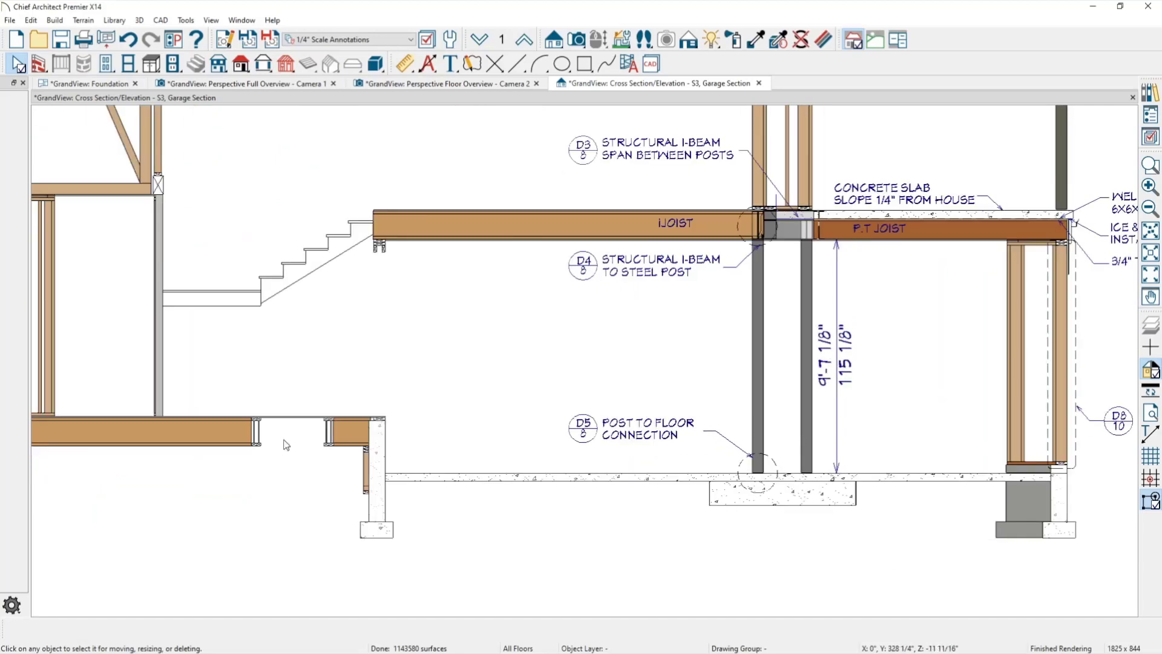
middle_click_drag(306, 420, 323, 363)
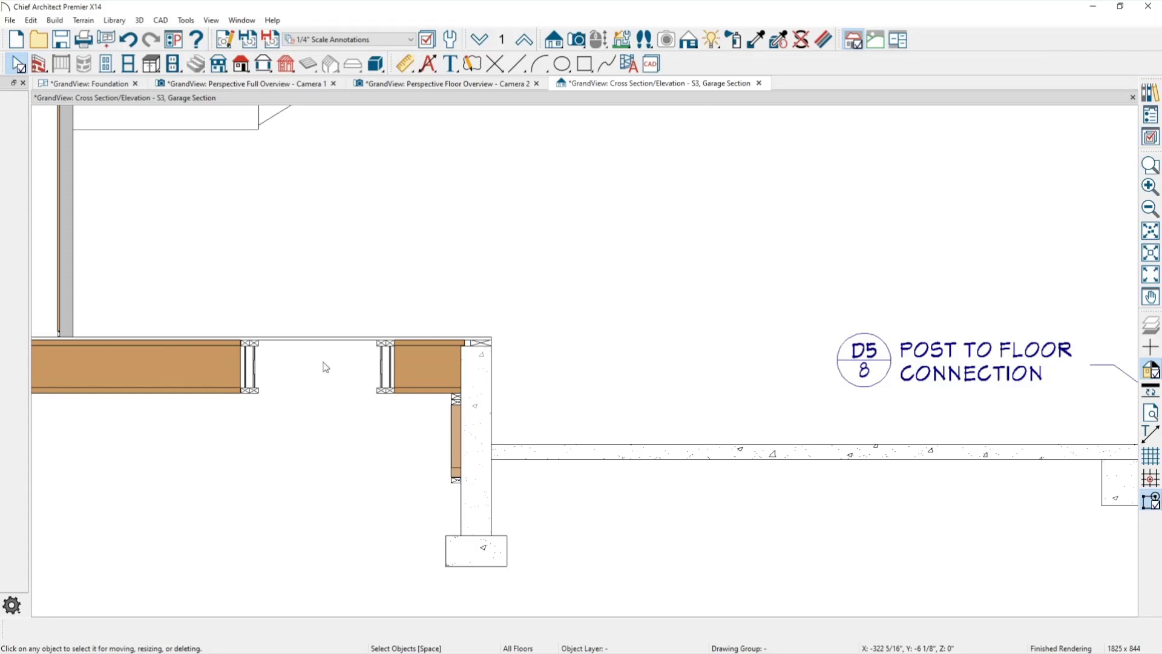
scroll(387, 380, "down", 3)
middle_click_drag(433, 365, 130, 359)
scroll(130, 358, "down", 1)
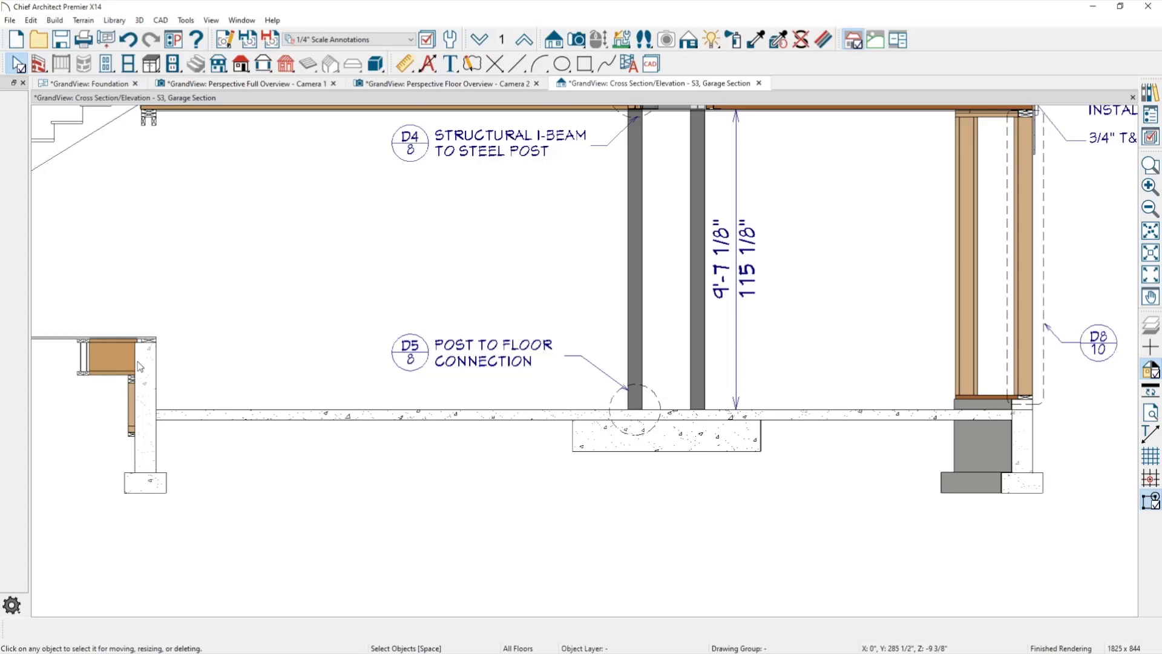
scroll(139, 366, "up", 4)
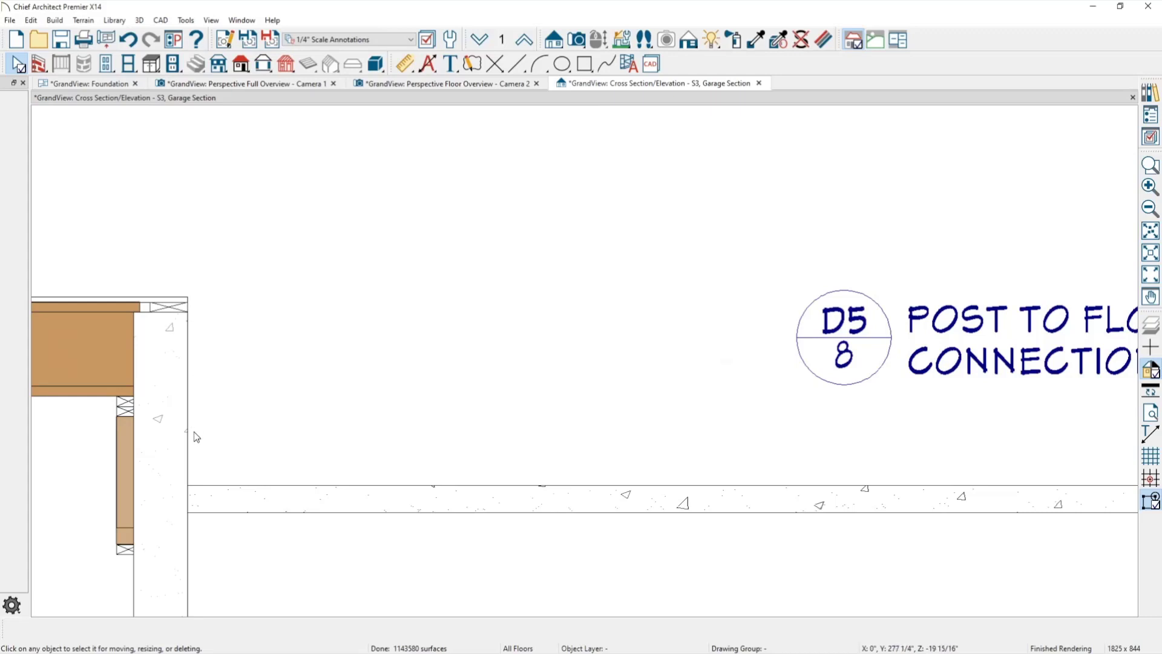
- Return to the GrandView full perspective overview and examine the exposed stem walls around the inside of the garage
left_click(478, 84)
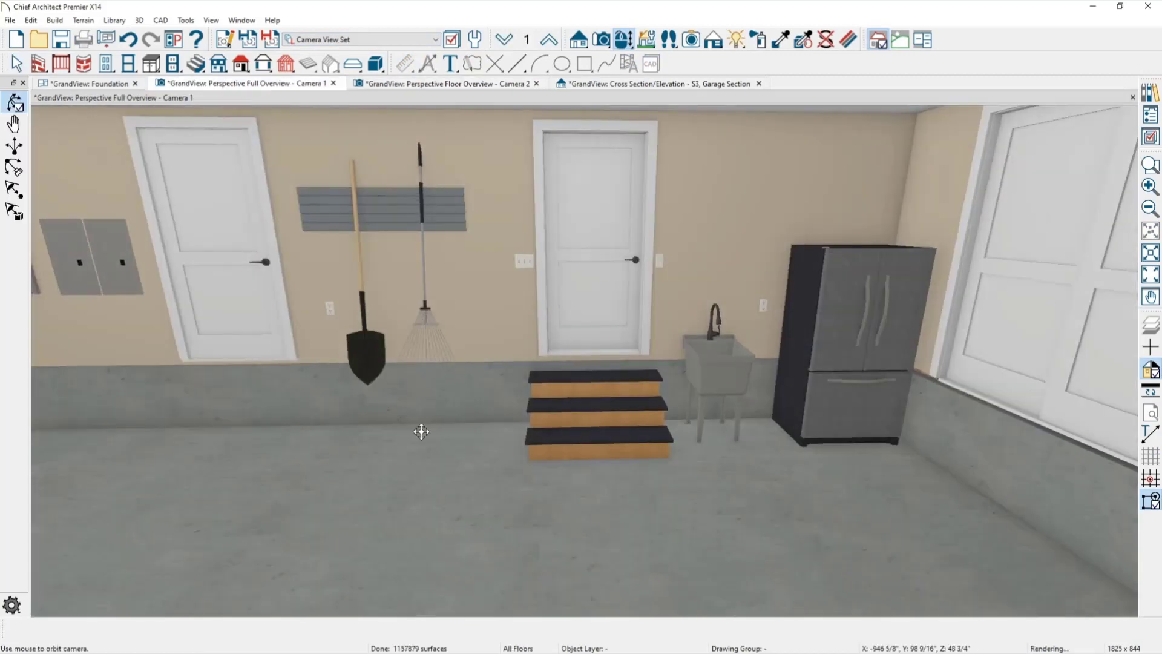
middle_click_drag(426, 430, 500, 399)
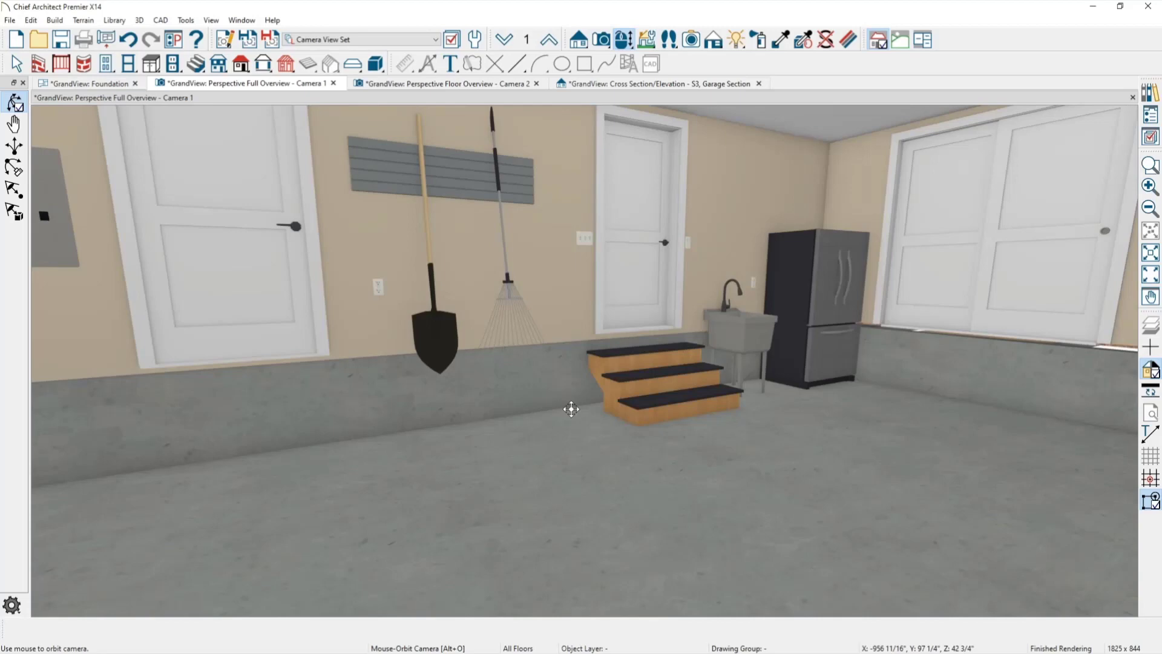
left_click(562, 373)
key("Delete")
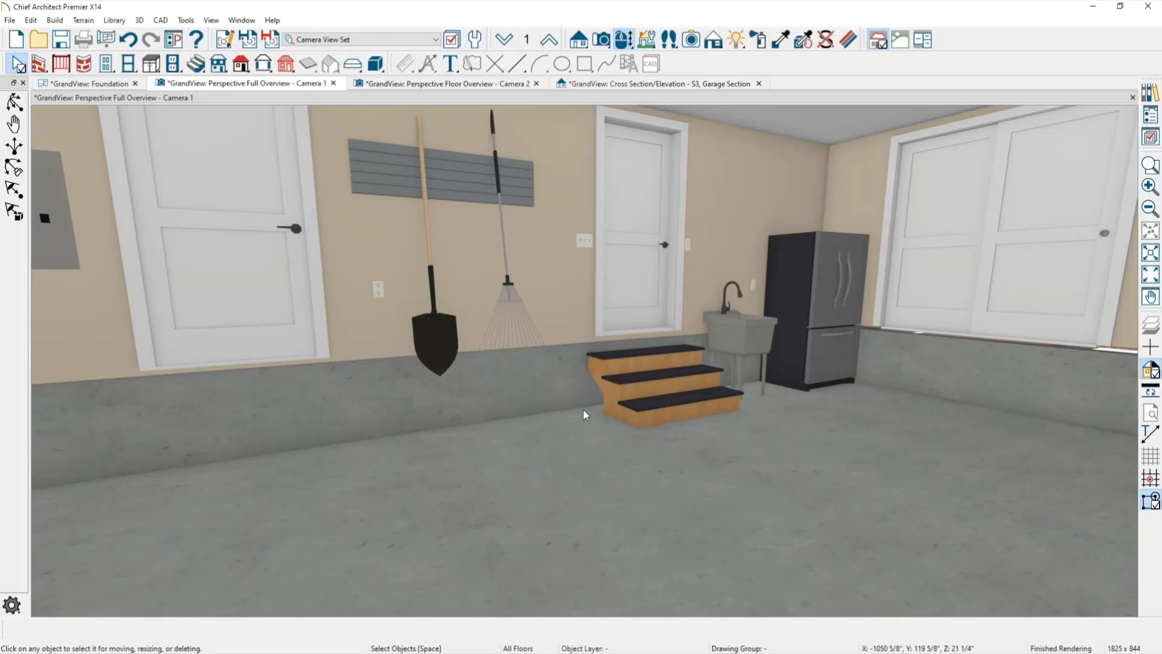
- Open the garage room's molding settings from its slab floor and turn off the garage molding defaults
left_click(591, 482)
double_click(590, 480)
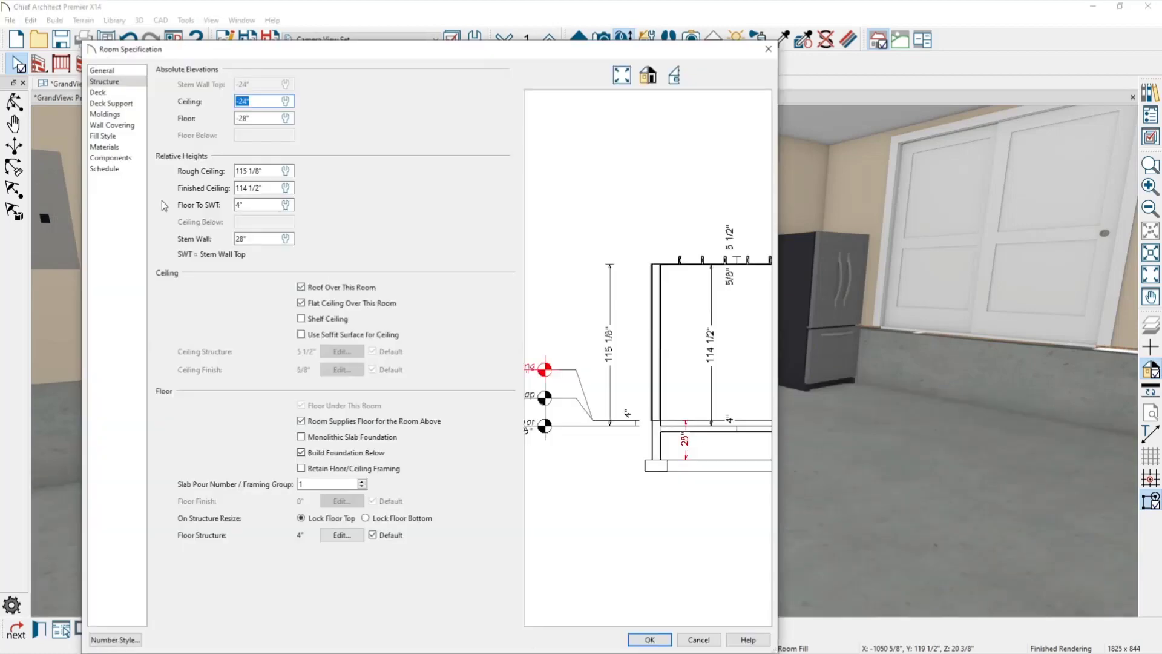
left_click(113, 115)
left_click(160, 71)
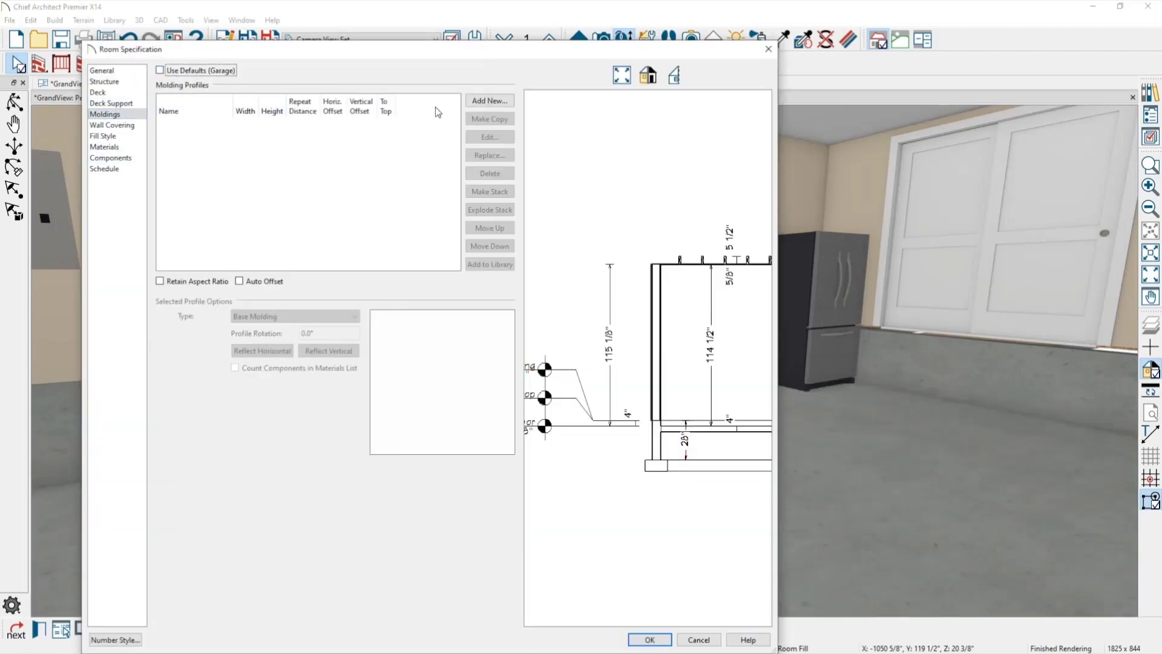
- Add the CA-001 base molding profile from the Base Molding folder of the Chief Architect Core Catalogs to the garage
left_click(489, 101)
left_click(271, 256)
left_click(284, 268)
left_click(336, 281)
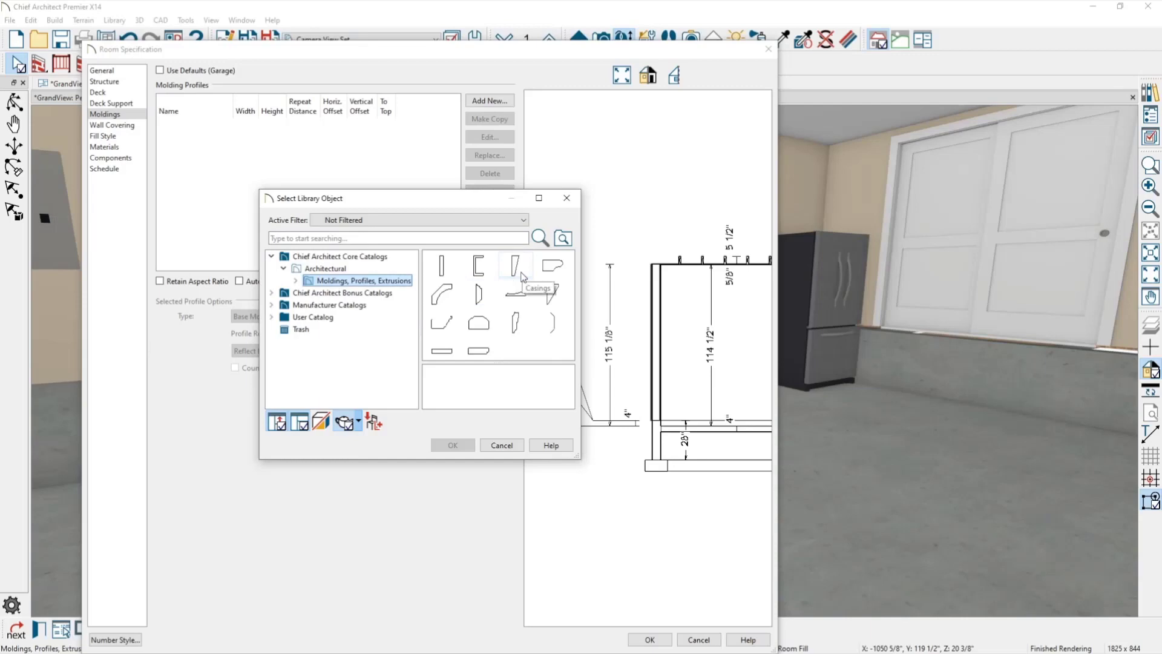
left_click(295, 281)
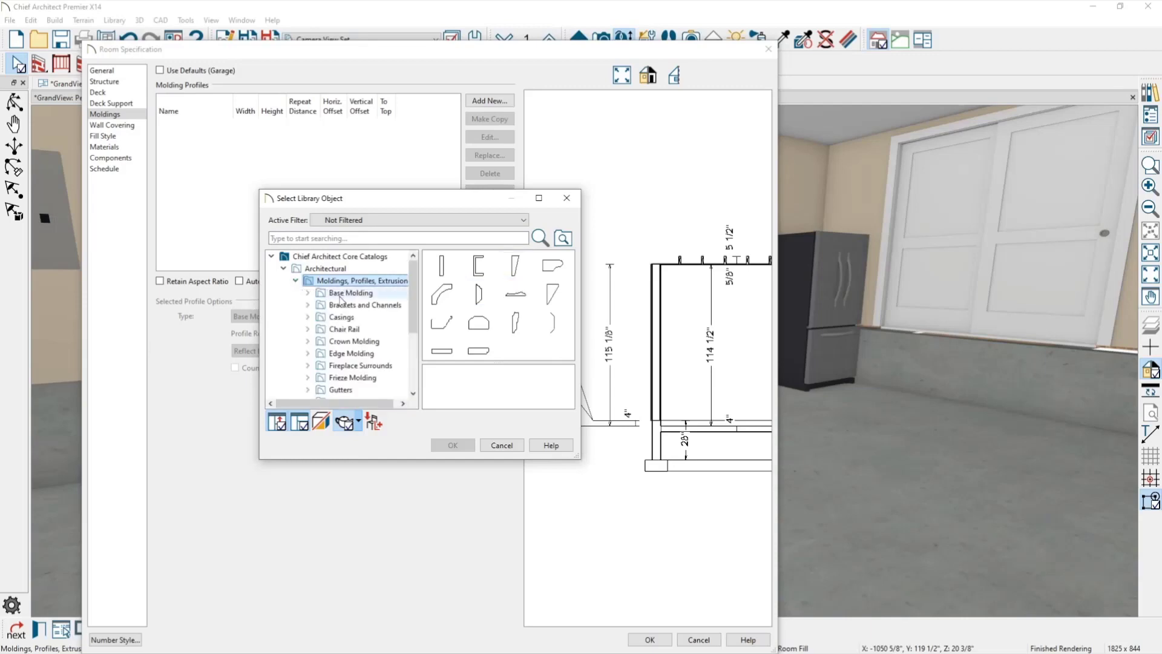
left_click(341, 295)
left_click(437, 264)
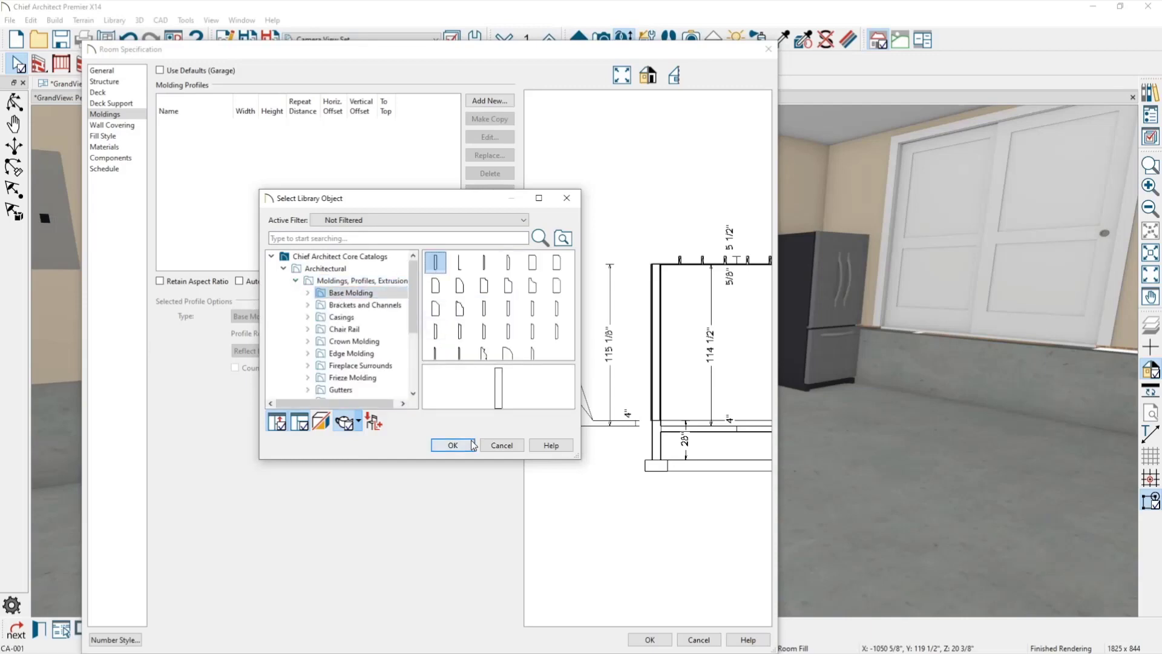
left_click(453, 445)
- Set the CA-001 molding's height to 8" and apply it to the garage room
left_click(270, 125)
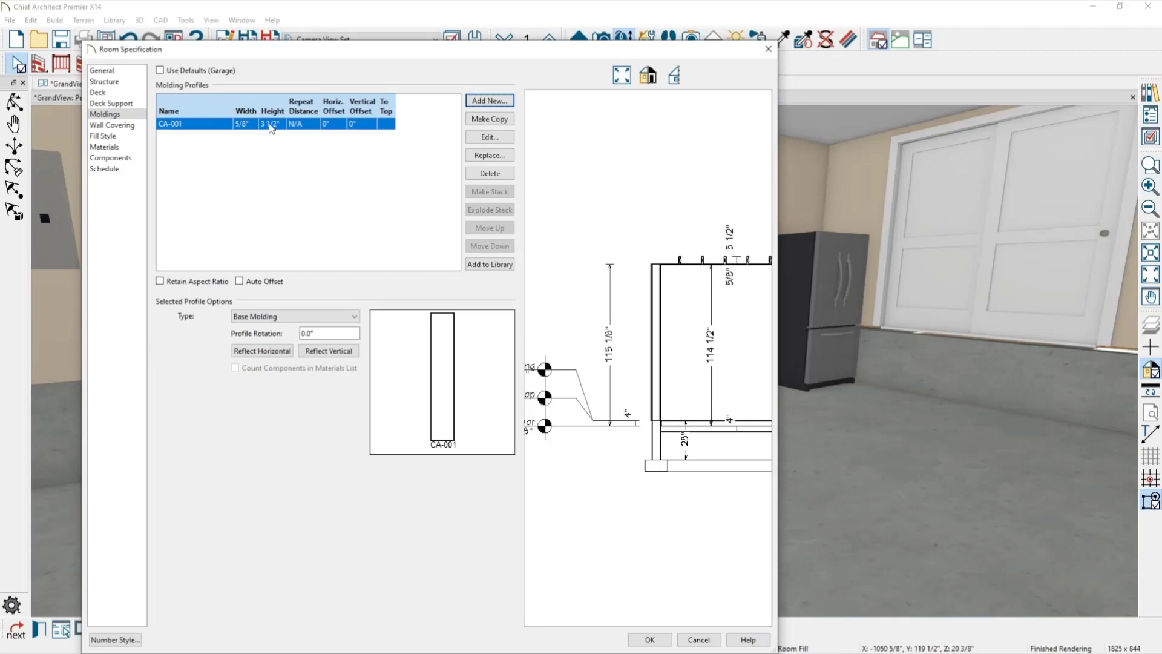
type("8")
left_click(650, 640)
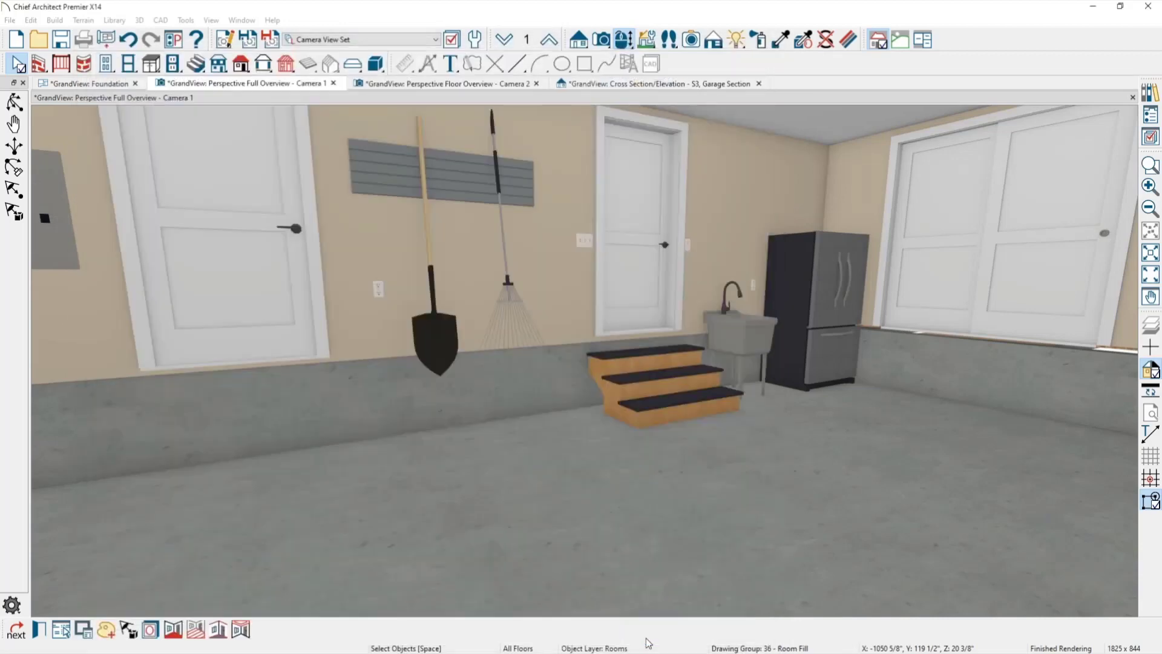
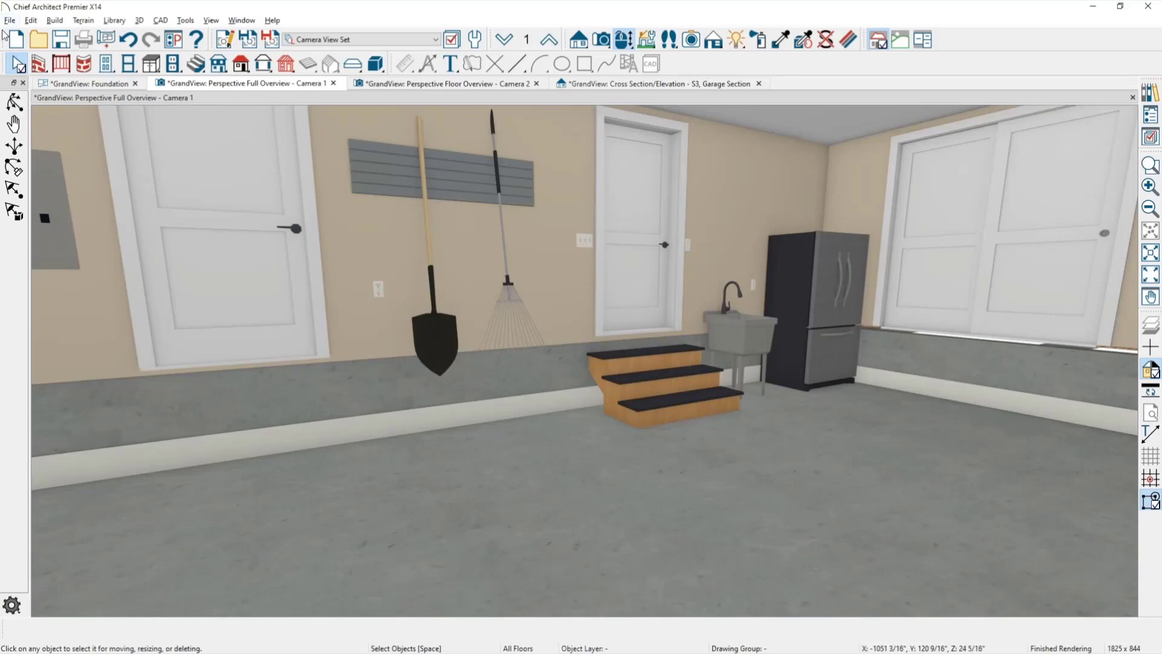
- Start a new plan and draw a rectangle of exterior walls, split into two rooms by a vertical exterior wall
left_click(30, 20)
mouse_move(10, 20)
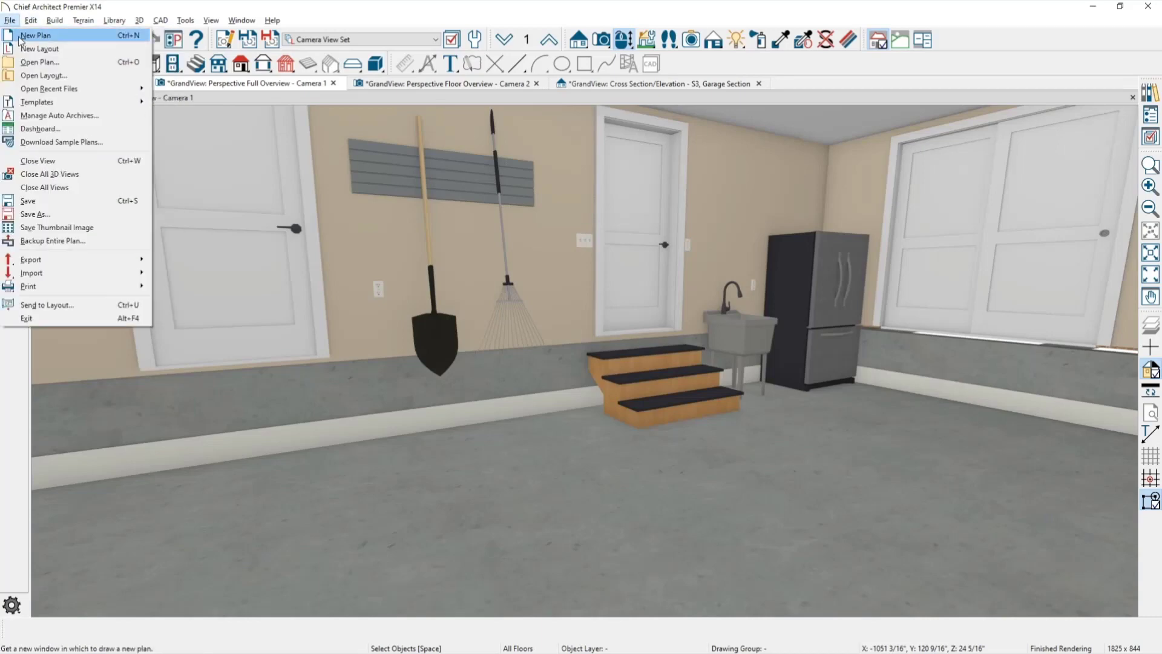
left_click(49, 35)
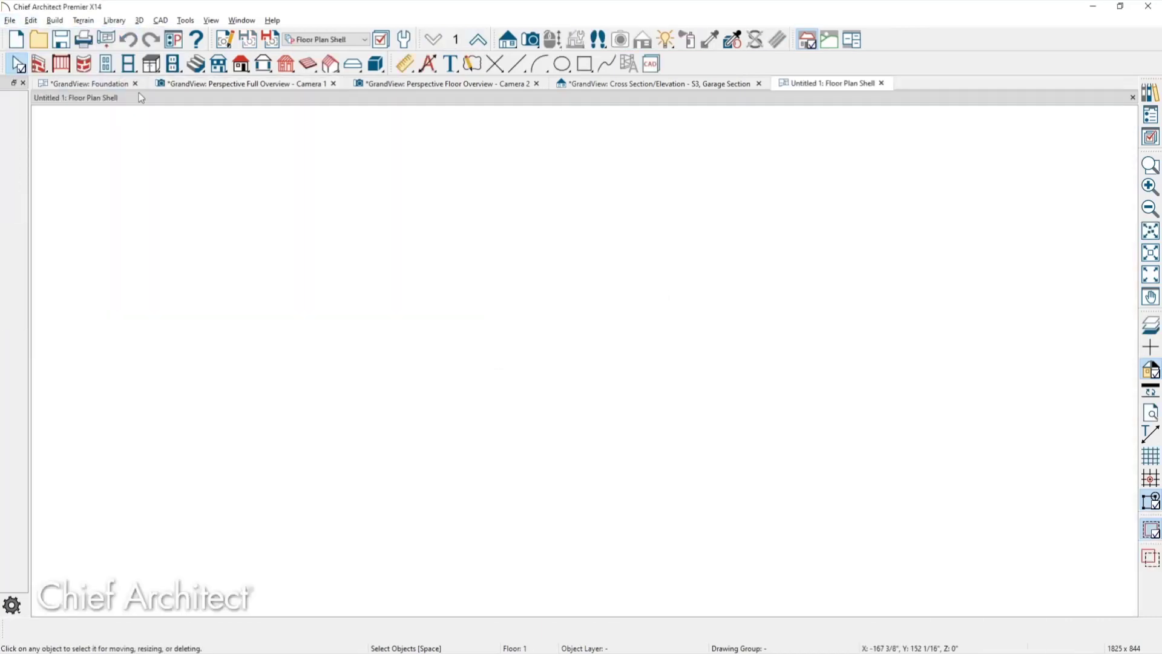
left_click(38, 63)
mouse_move(273, 239)
left_mouse_down()
mouse_move(565, 223)
mouse_move(575, 456)
mouse_move(393, 477)
mouse_move(274, 470)
mouse_move(271, 237)
left_mouse_up()
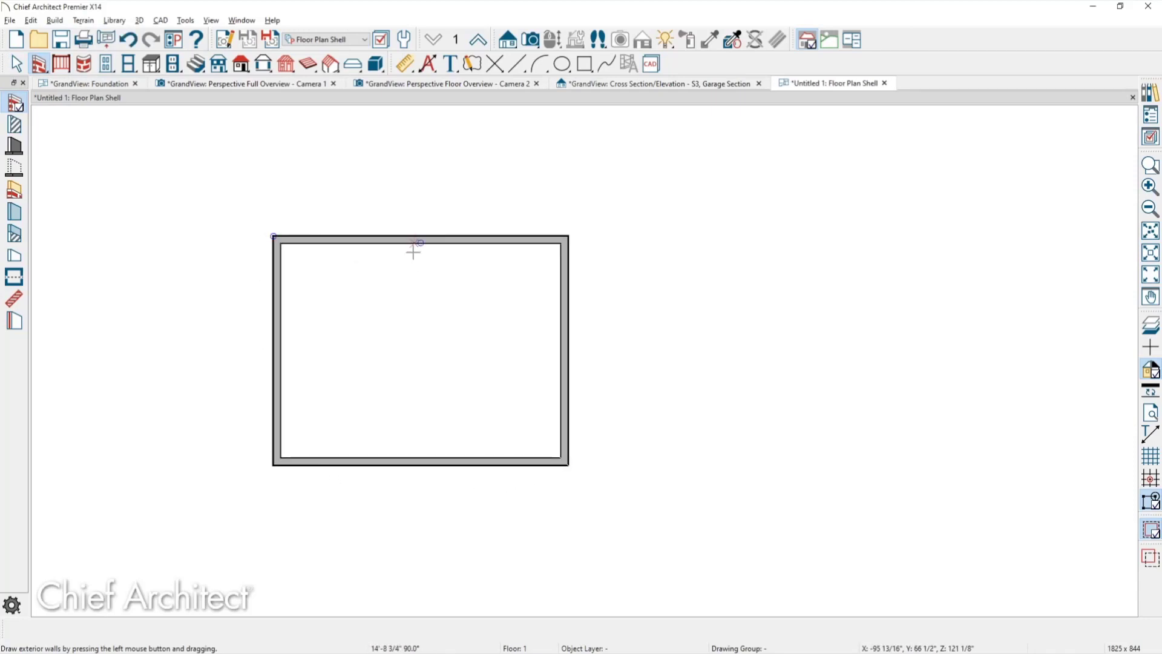
left_click_drag(412, 245, 409, 455)
key("space")
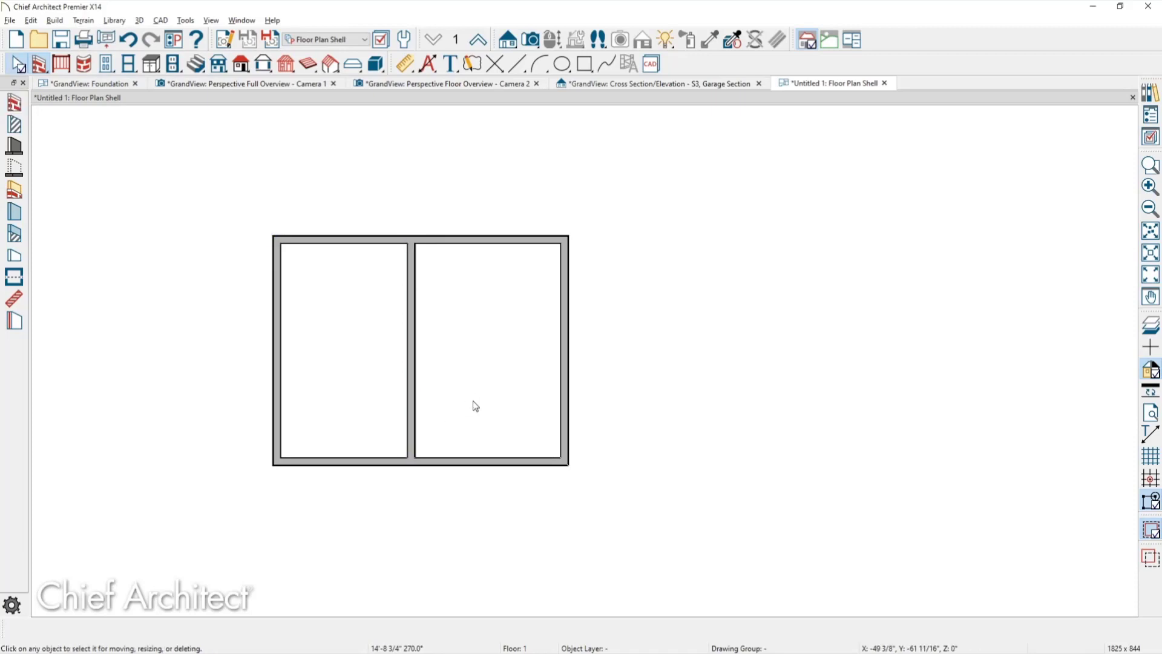
- Set the room type of the larger room east of the dividing wall to Garage
left_click(476, 406)
double_click(473, 402)
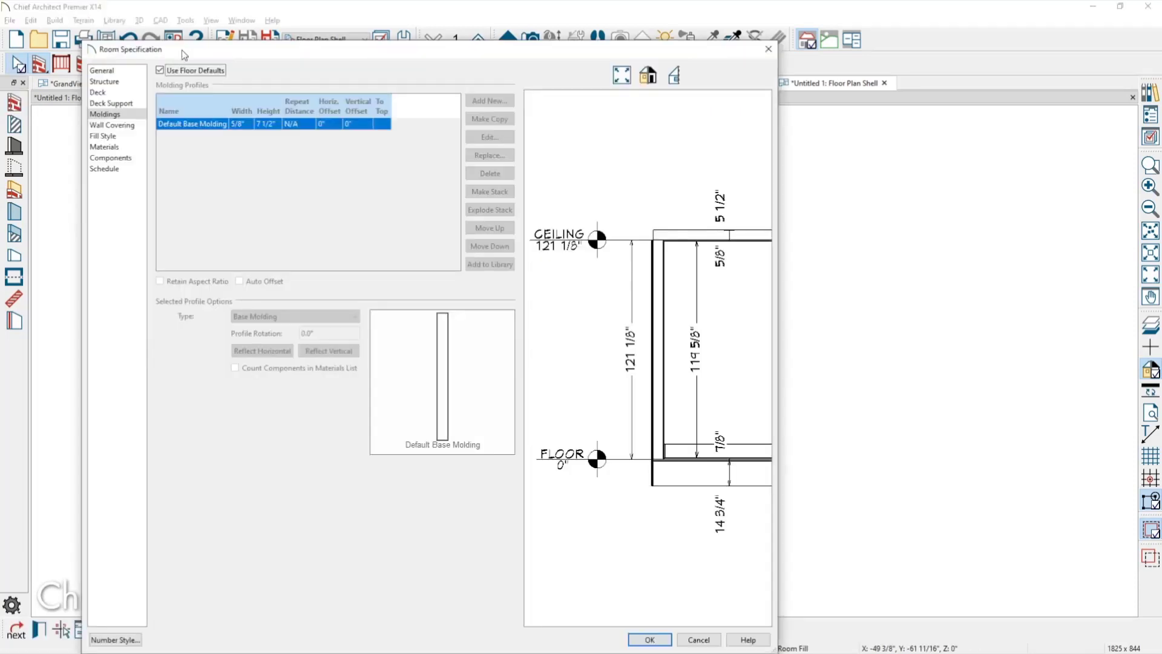
left_click(117, 70)
left_click(282, 84)
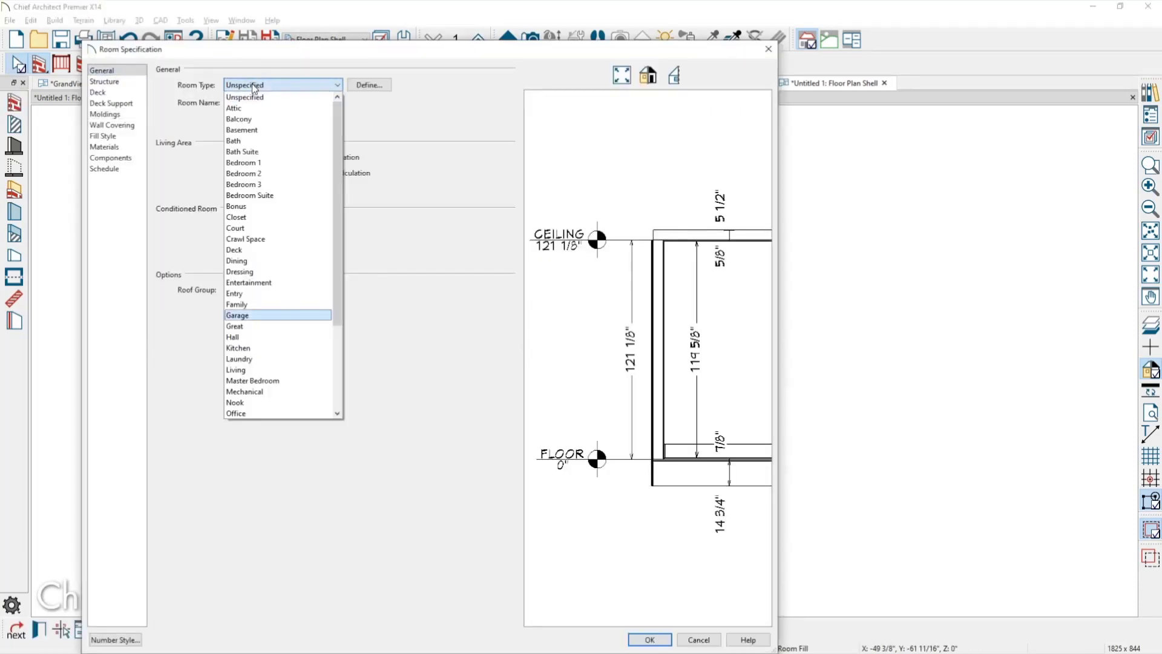
left_click(268, 317)
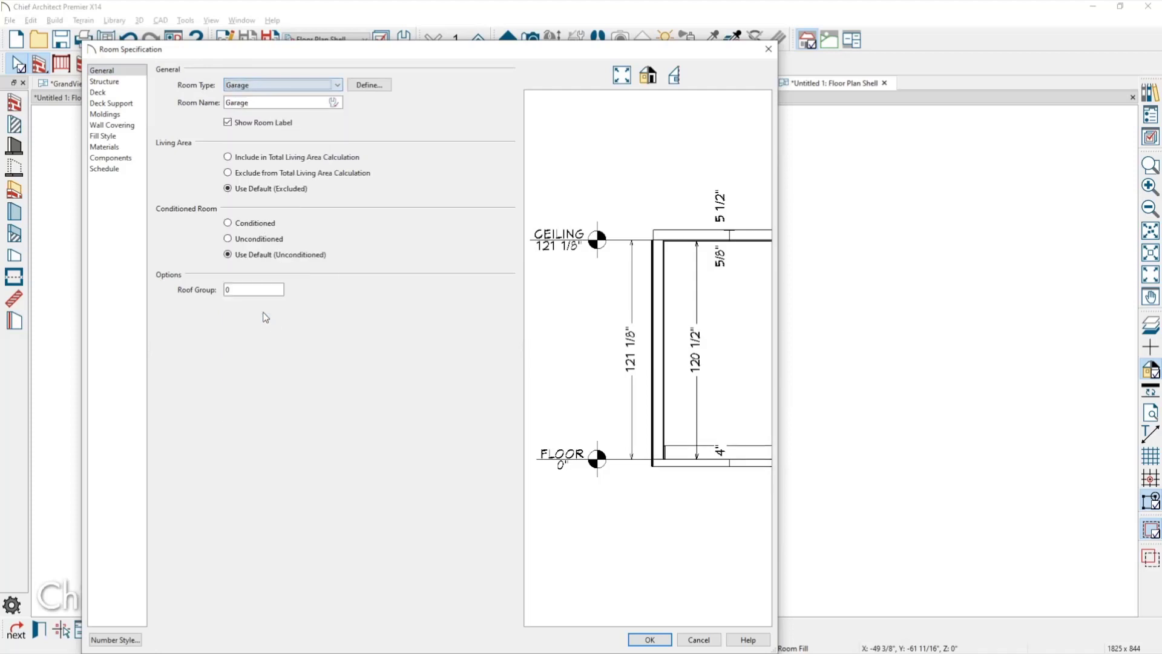
left_click(129, 84)
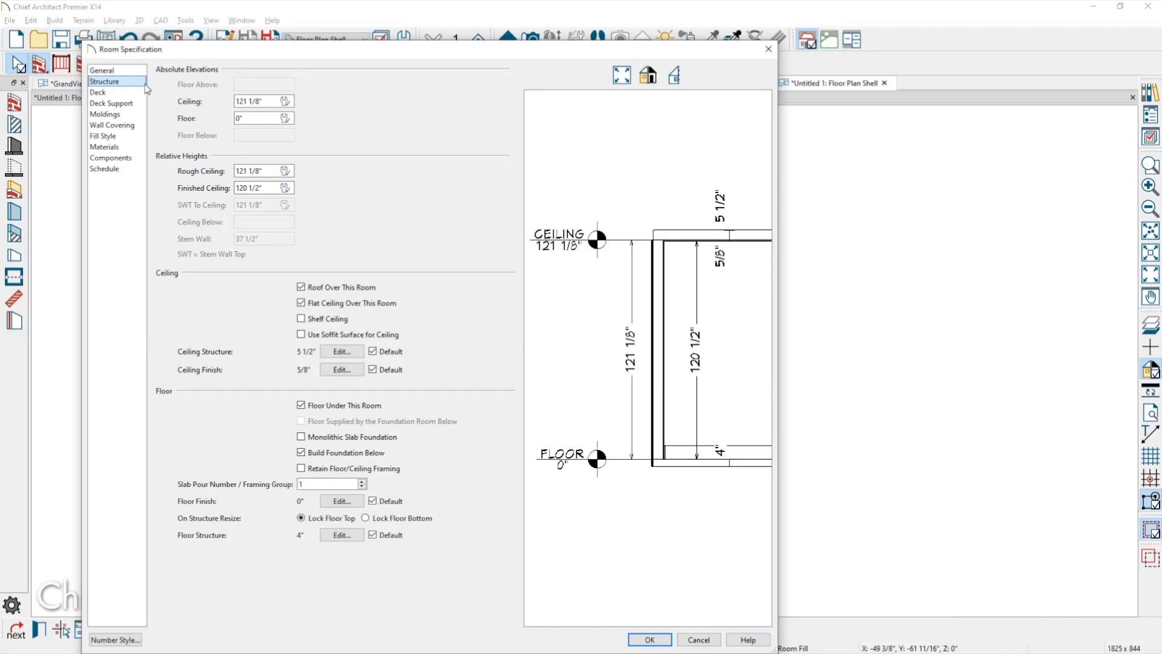
left_click(649, 640)
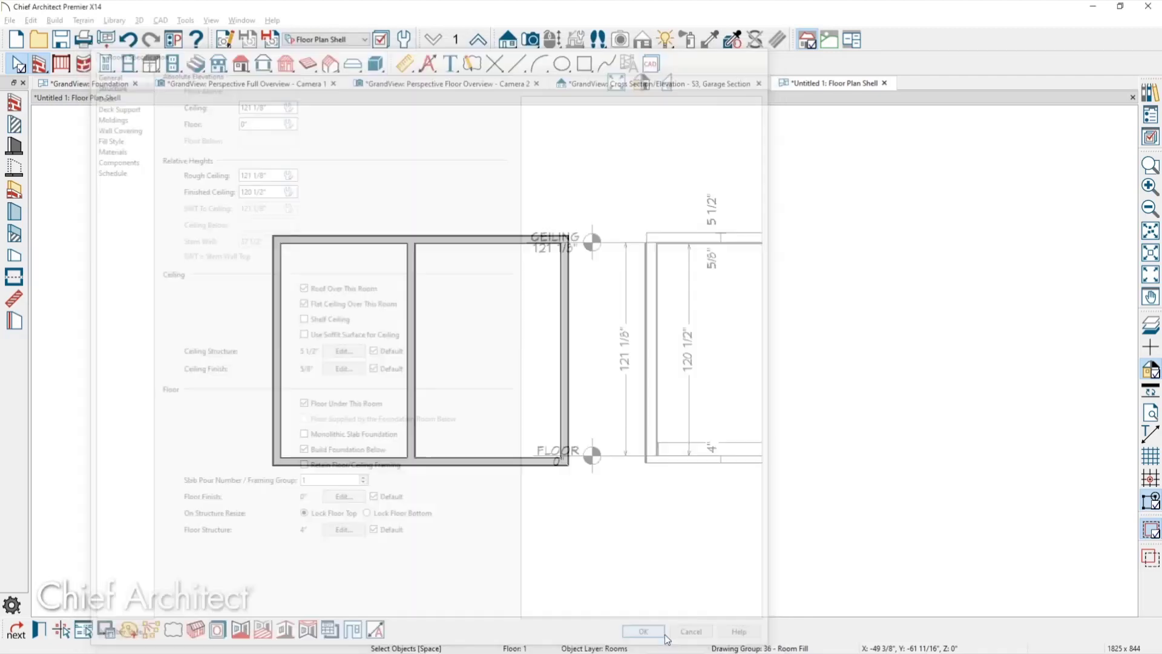
left_click(520, 424)
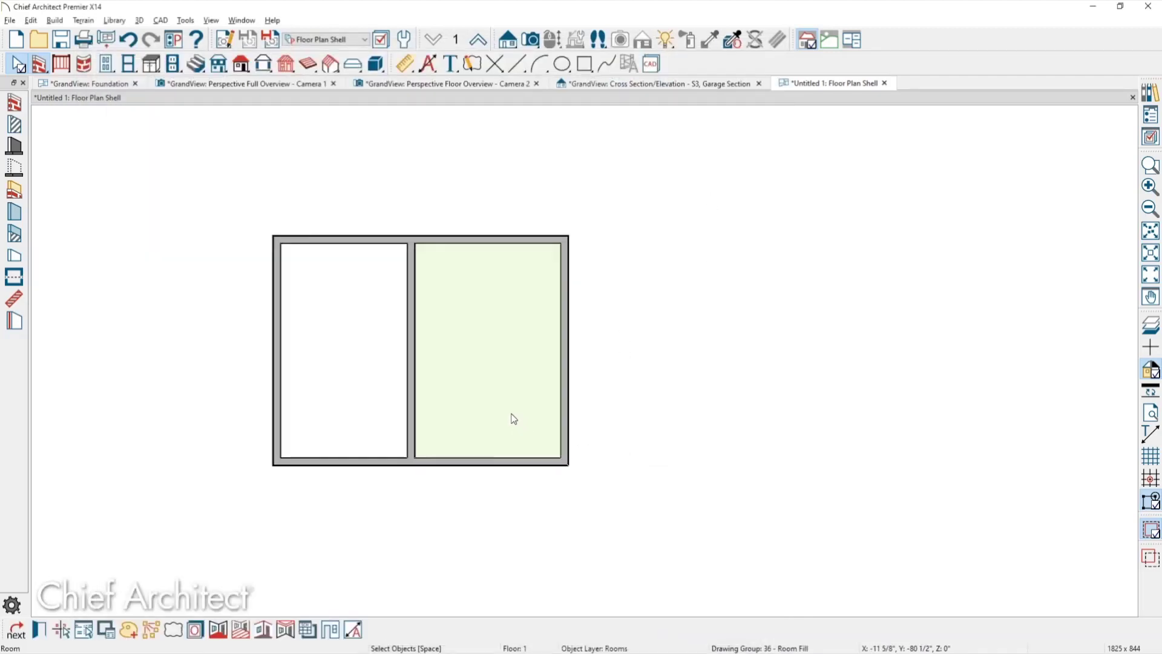
double_click(511, 414)
key("Escape")
left_click(581, 521)
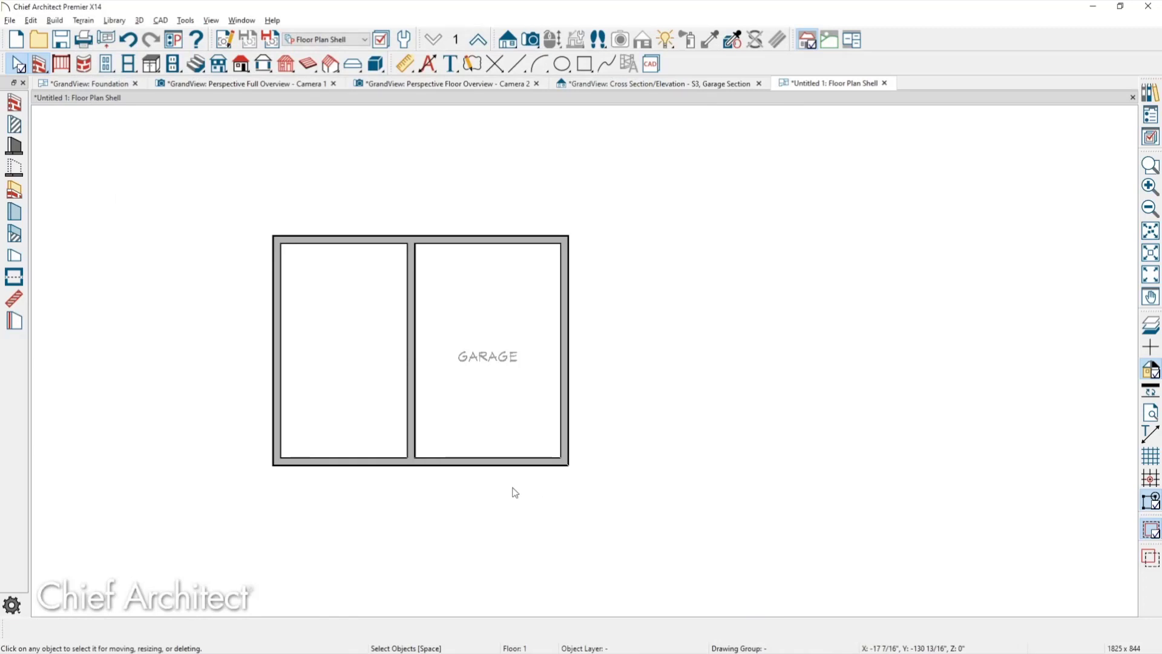
- Build a walls-with-footings foundation derived from the 1st floor plan, keeping the default garage options
key("f")
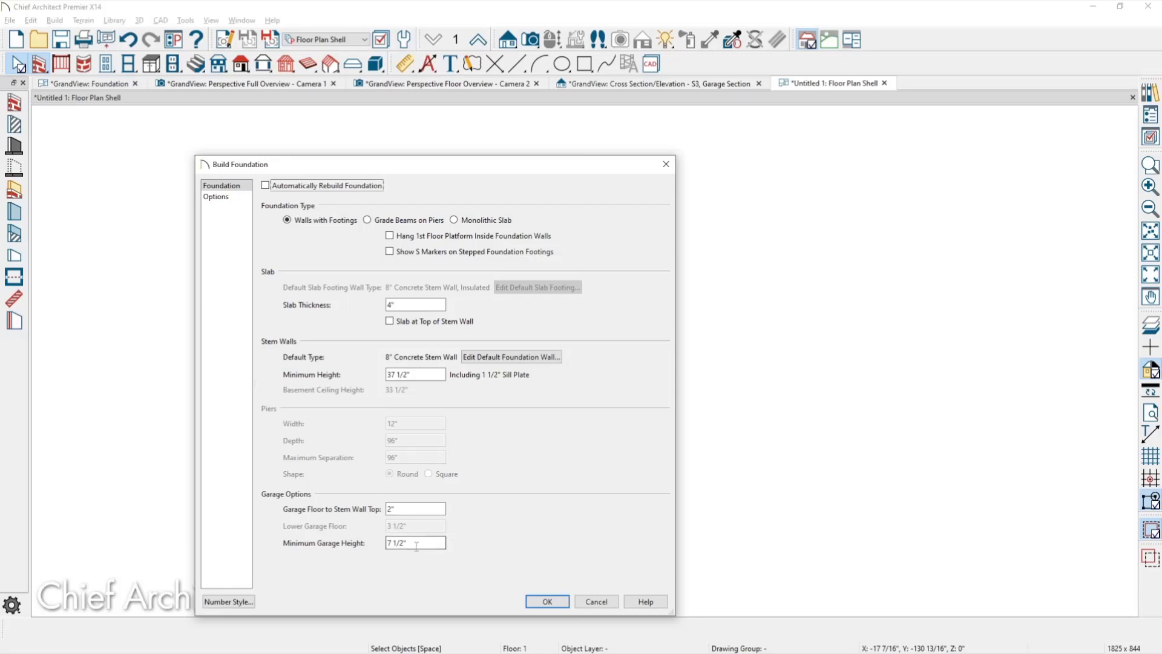
left_click(546, 600)
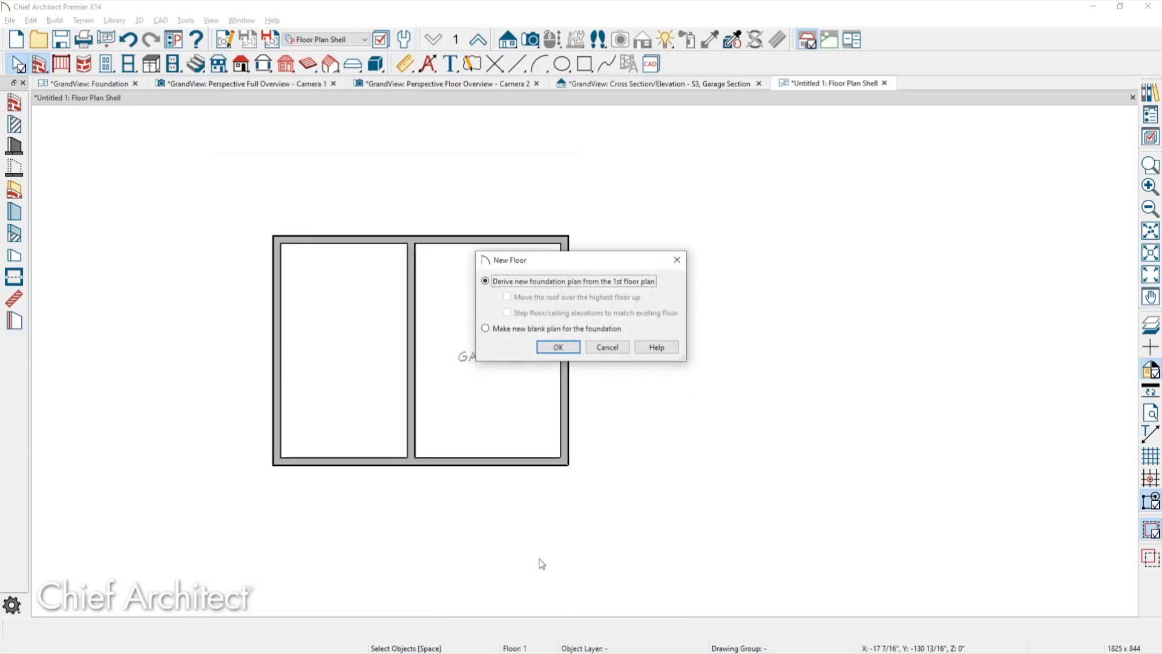
left_click(564, 350)
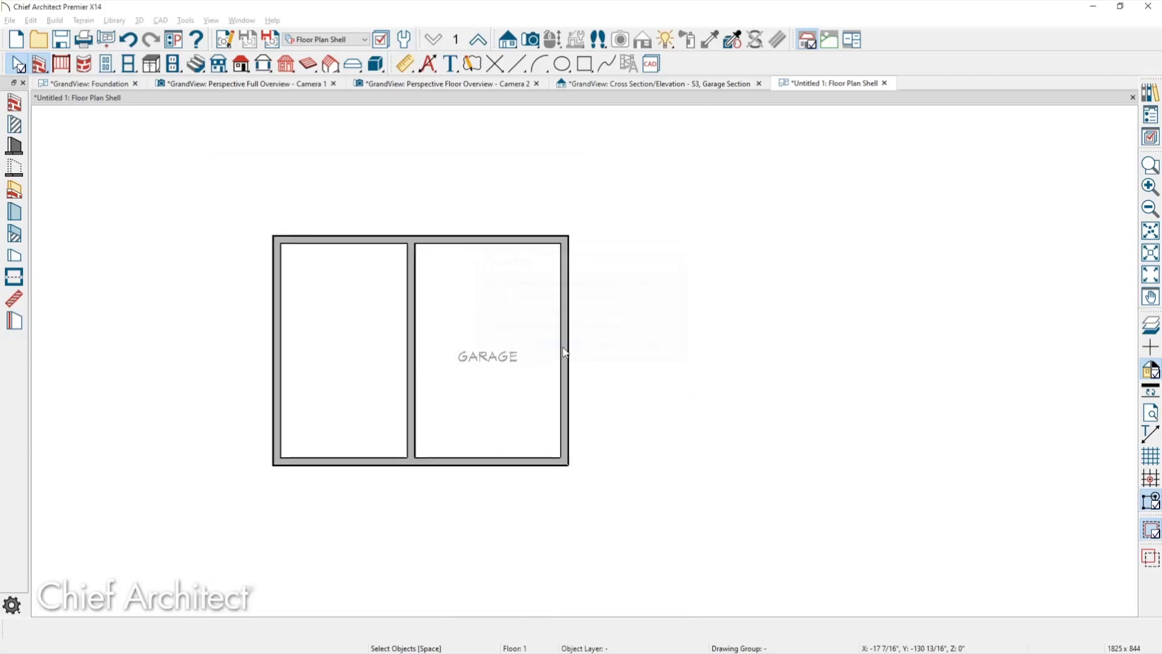
- Create a perspective floor overview of the new foundation and view the garage slab and stem walls up close
left_click(530, 39)
left_click(13, 146)
left_click(462, 420)
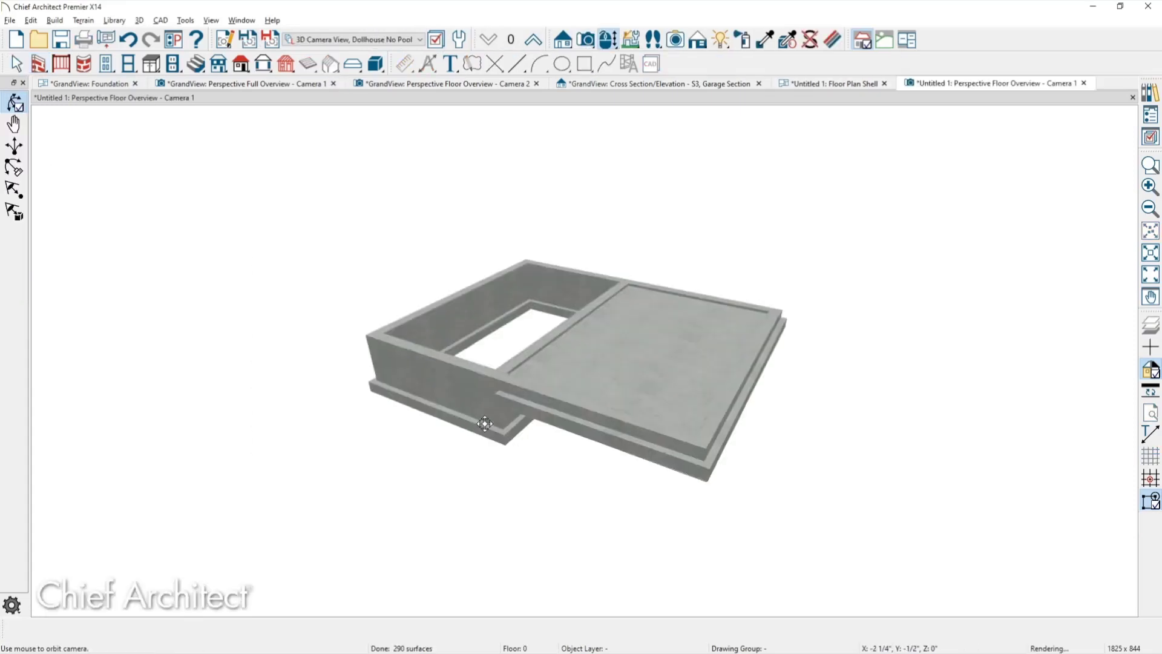
scroll(593, 393, "up", 5)
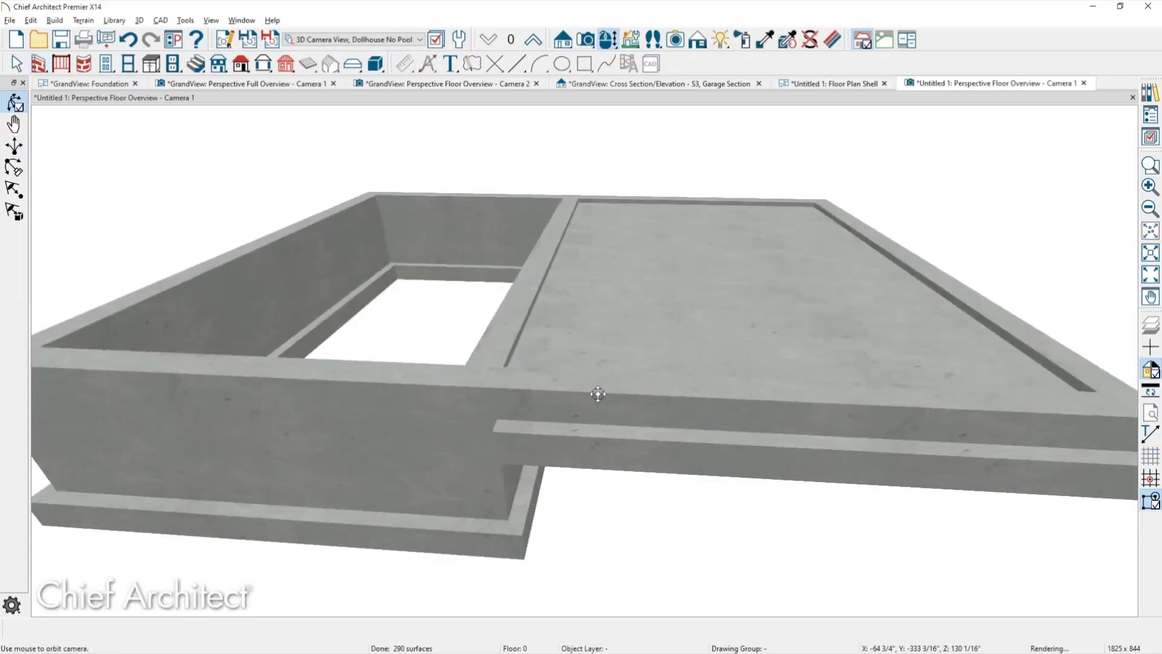
left_click_drag(604, 363, 604, 381)
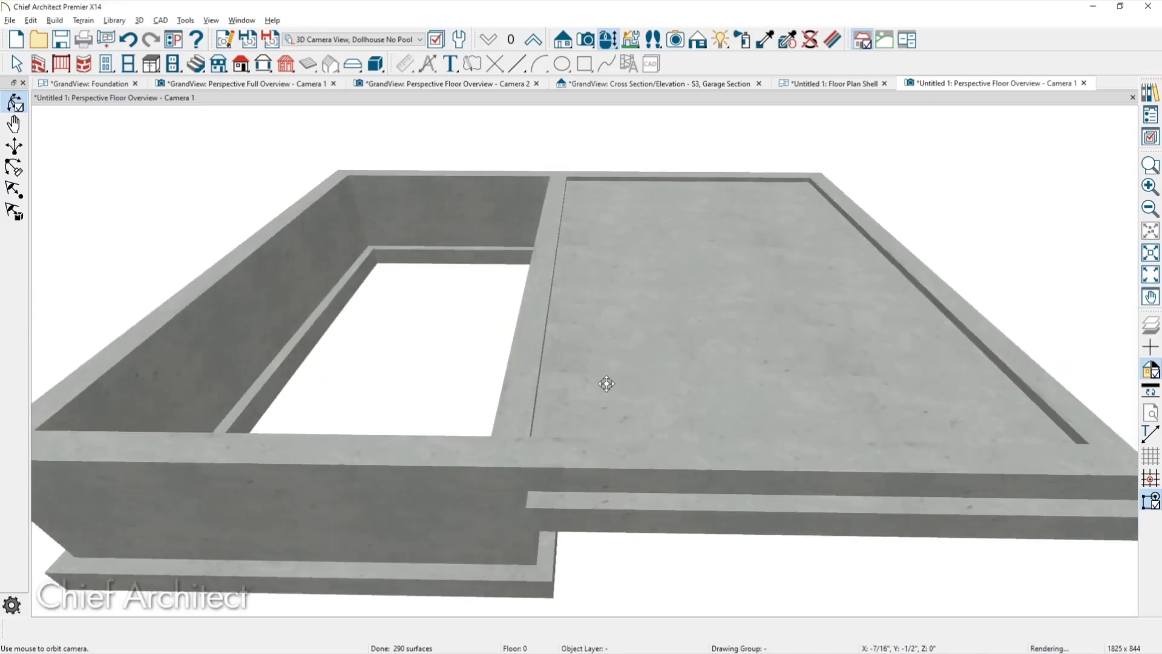
key("Escape")
- Review the elevations, floor-to-stem-wall-top and stem wall heights in the garage slab's room specification, leaving them unchanged
left_click(651, 386)
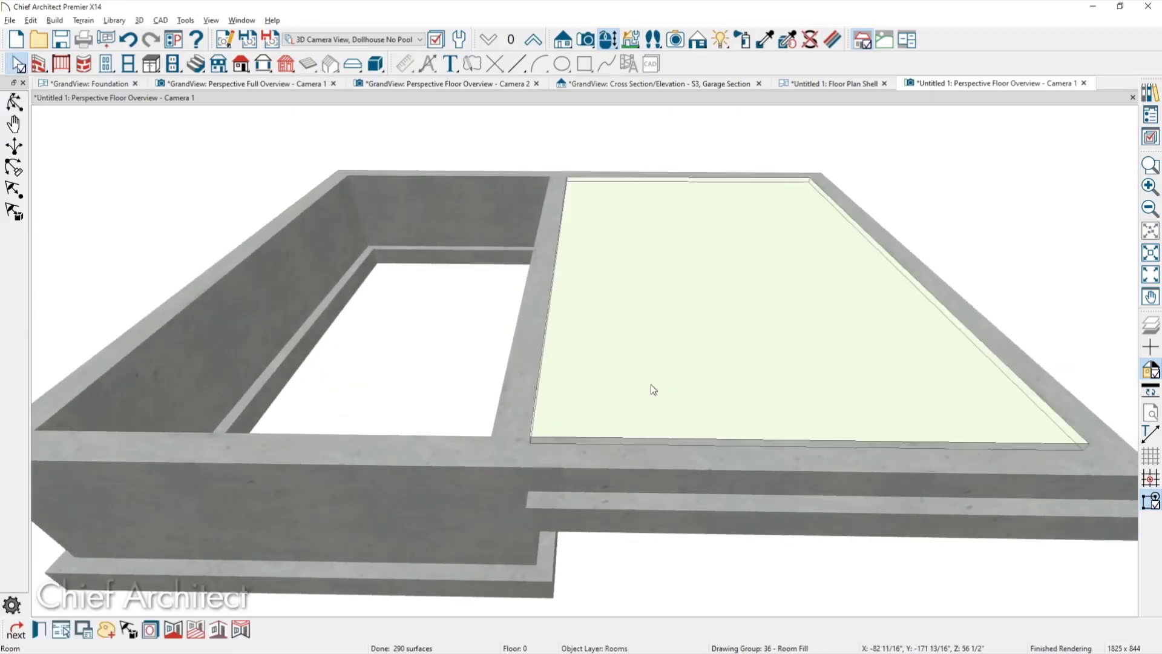
double_click(652, 384)
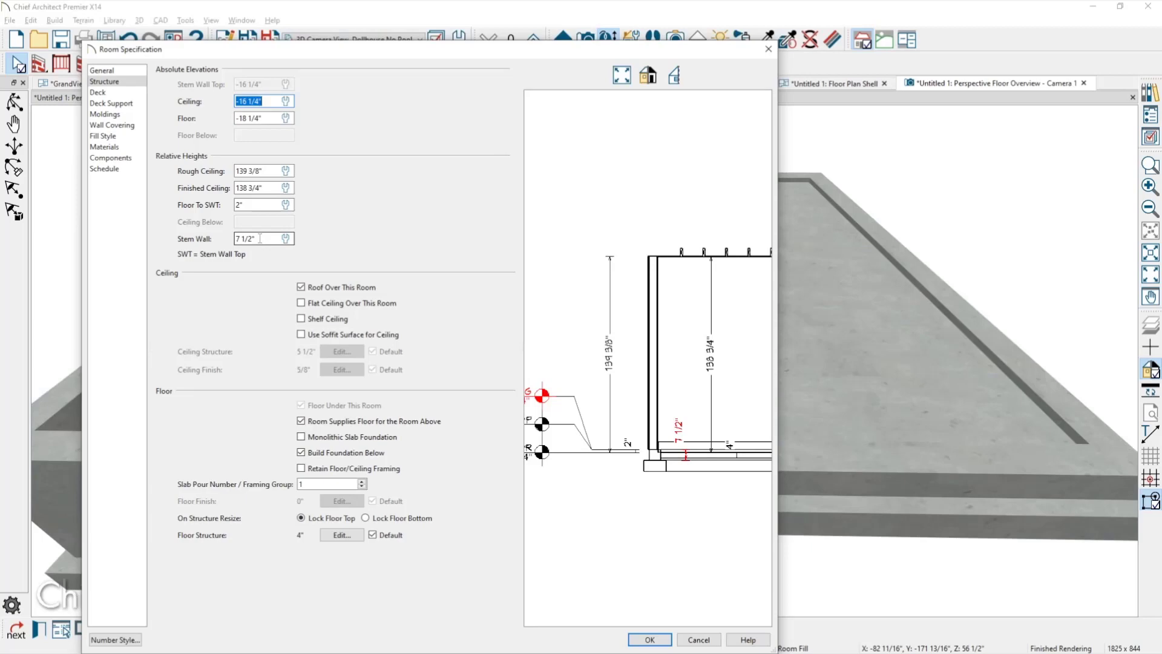
key("Return")
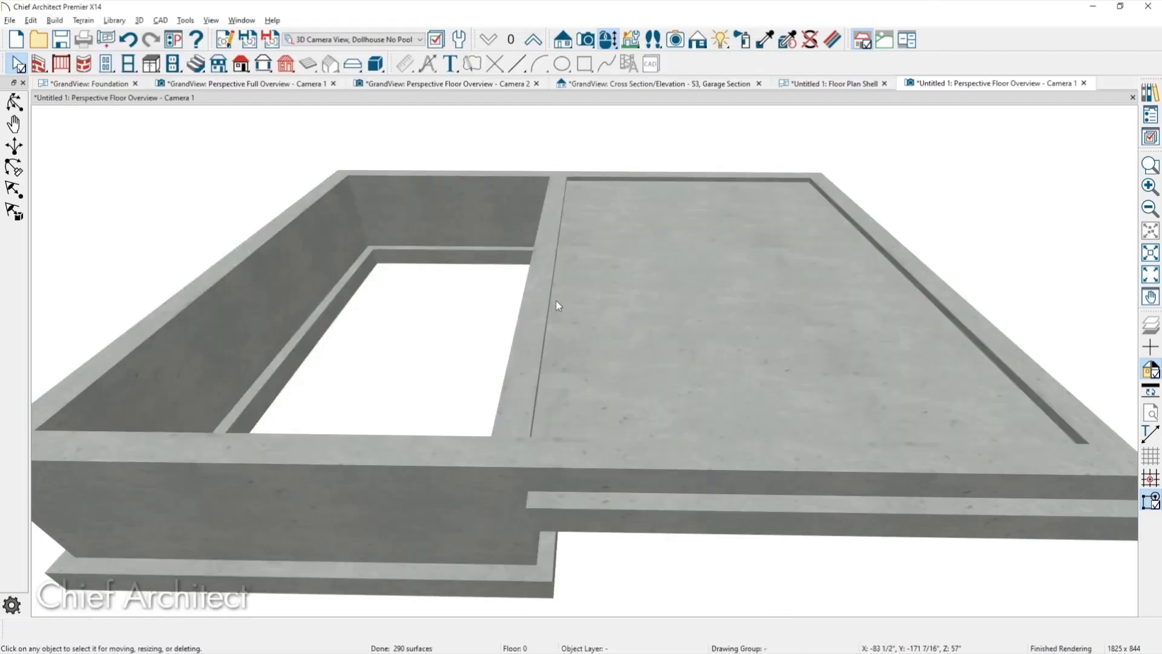
scroll(584, 341, "up", 1)
scroll(584, 341, "down", 1)
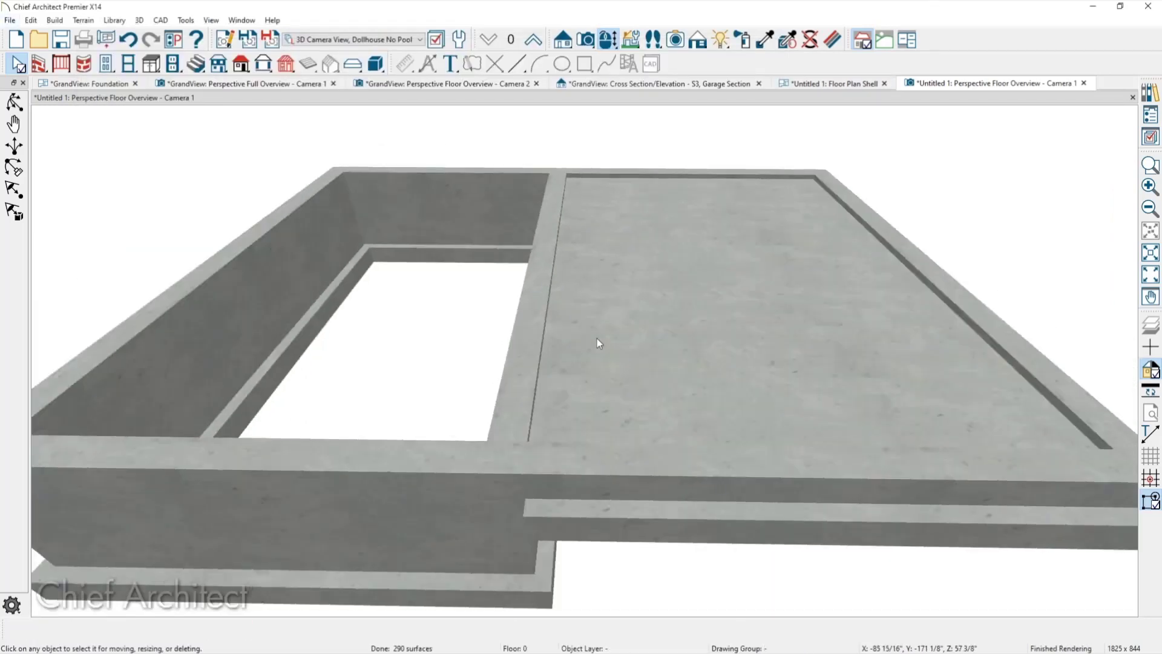
- Set the garage slab's floor-to-stem-wall-top distance to 12" and its stem wall height to 16" in the room specification
left_click(597, 340)
key("ctrl+e")
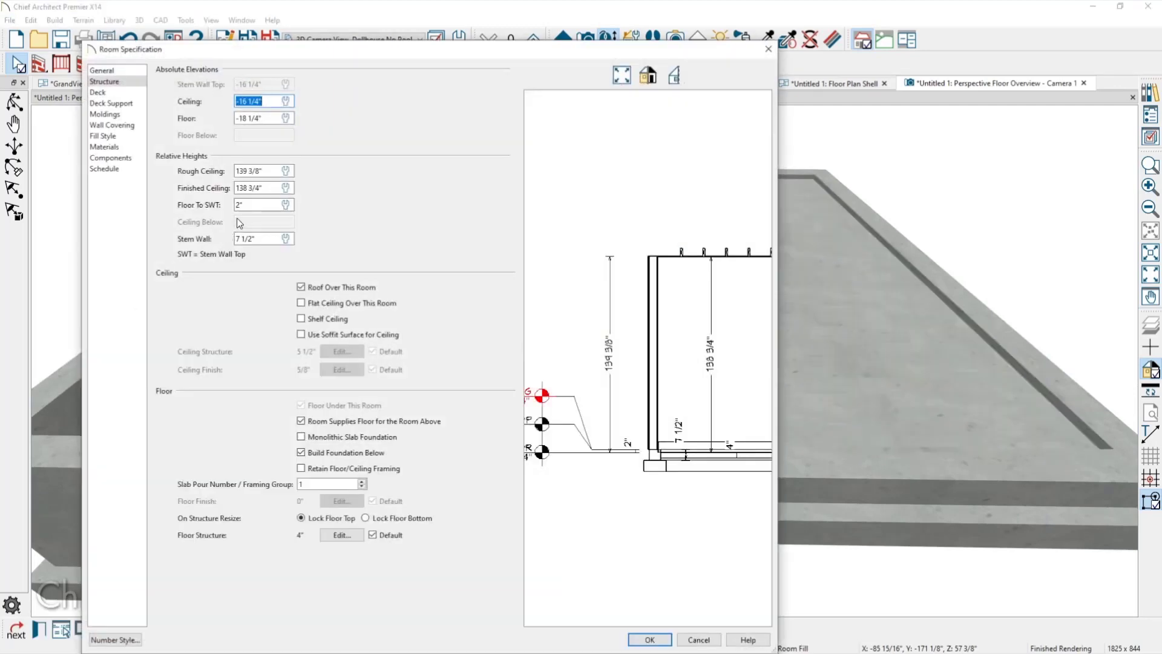
left_click_drag(248, 205, 215, 217)
scroll(629, 449, "up", 4)
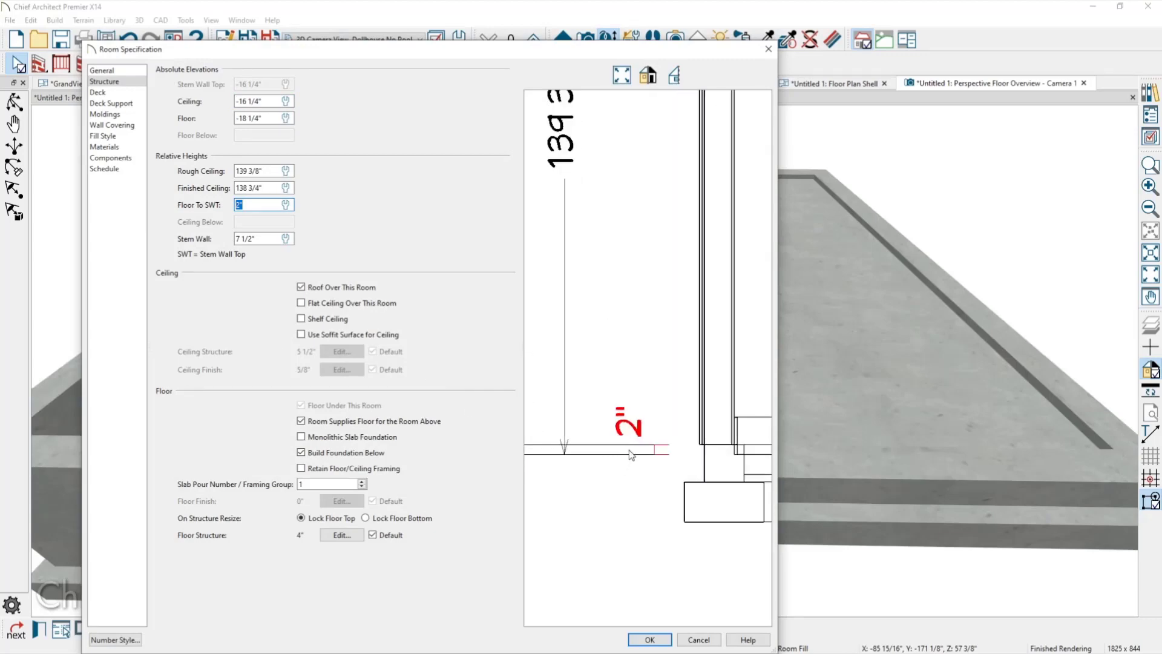
scroll(629, 449, "up", 1)
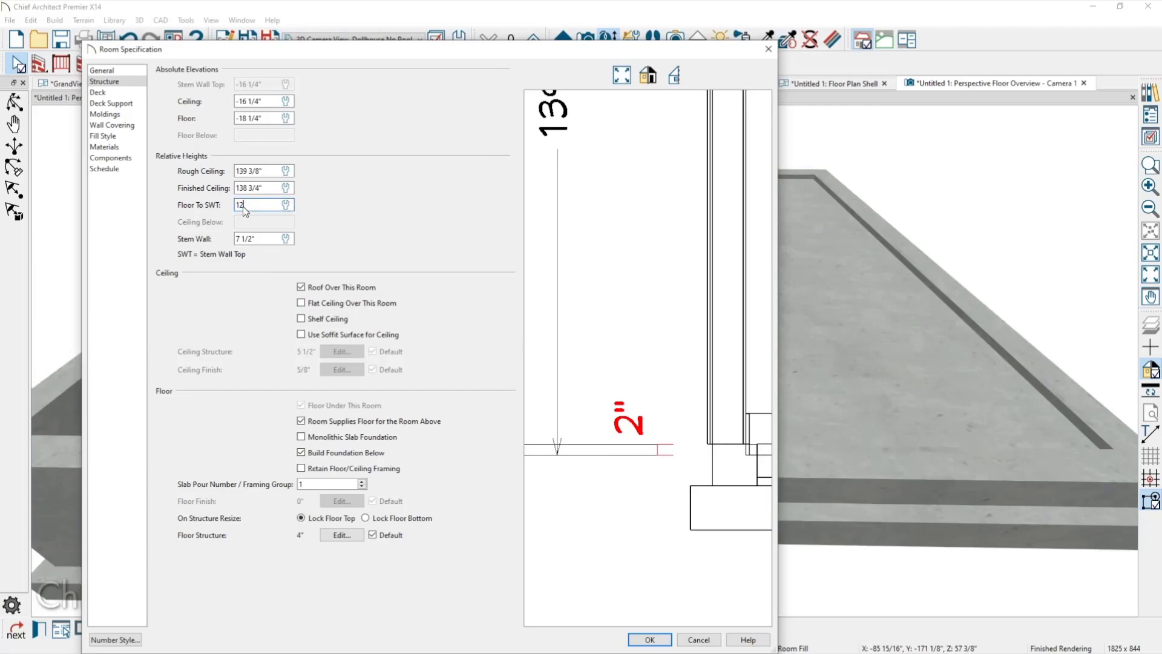
key("Tab")
type("16")
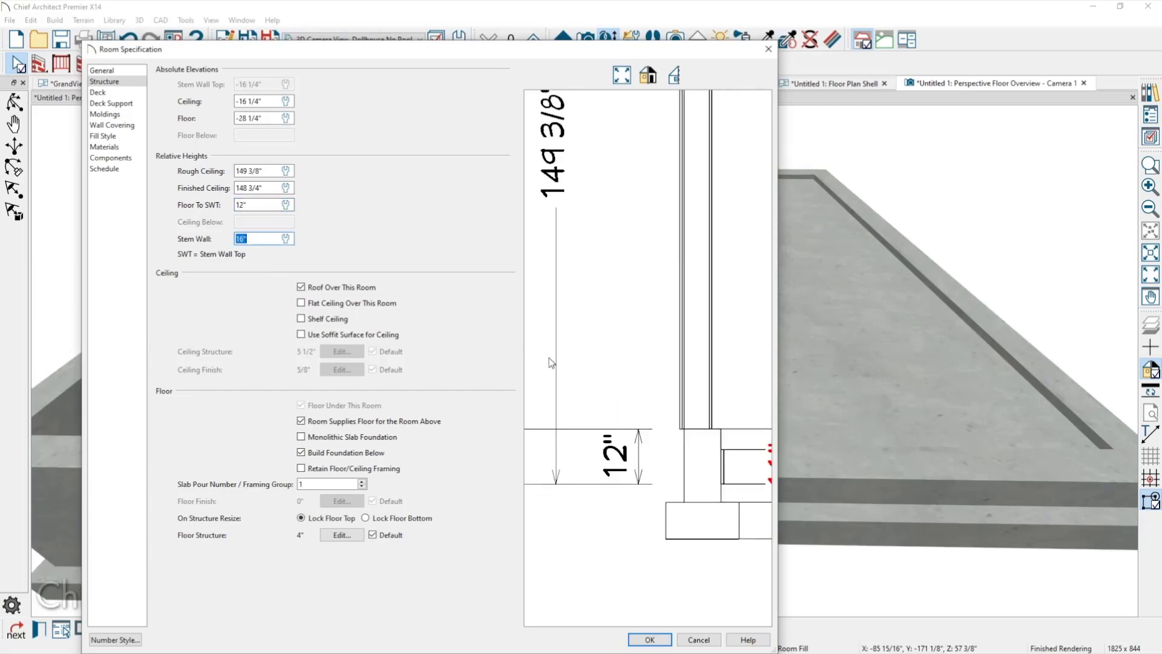
scroll(550, 361, "down", 1)
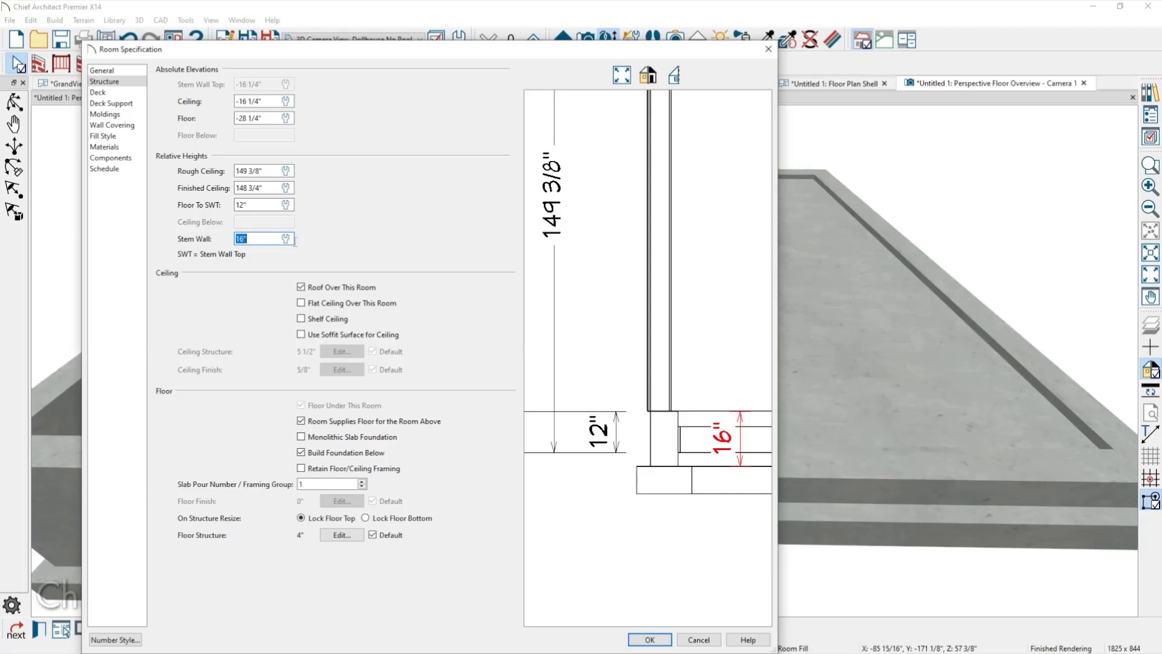
- Set the garage's stem wall height to 48" and floor-to-stem-wall-top distance to 18", apply them and view the lowered slab
type("48")
key("Tab")
left_click(262, 206)
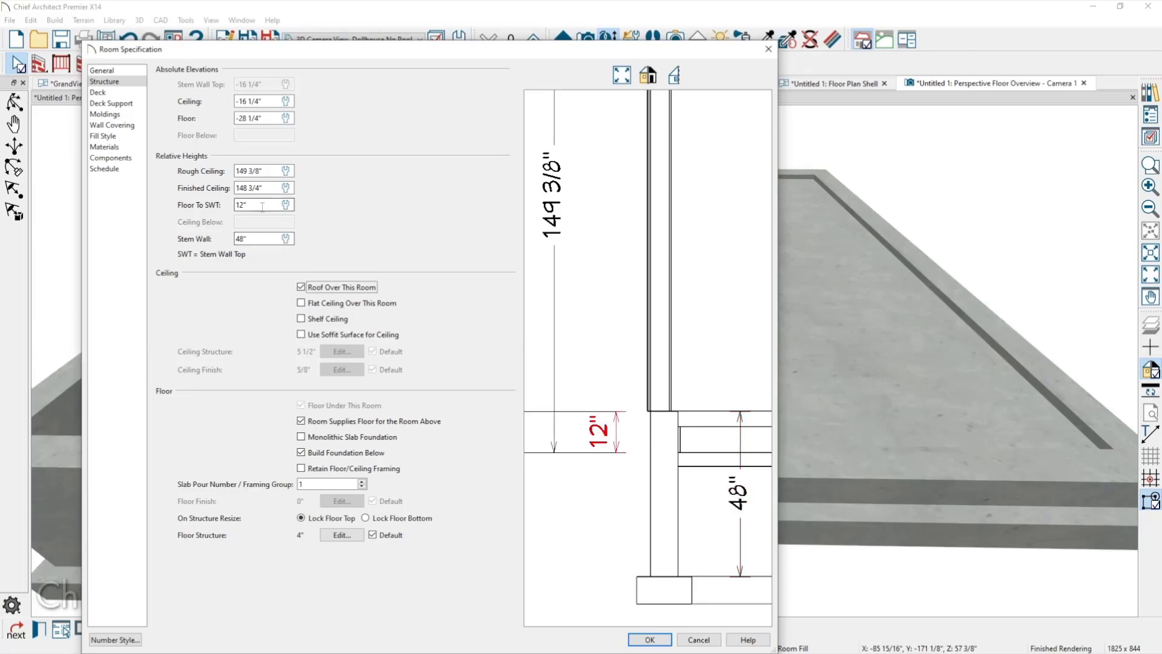
left_click_drag(262, 205, 218, 201)
key("Tab")
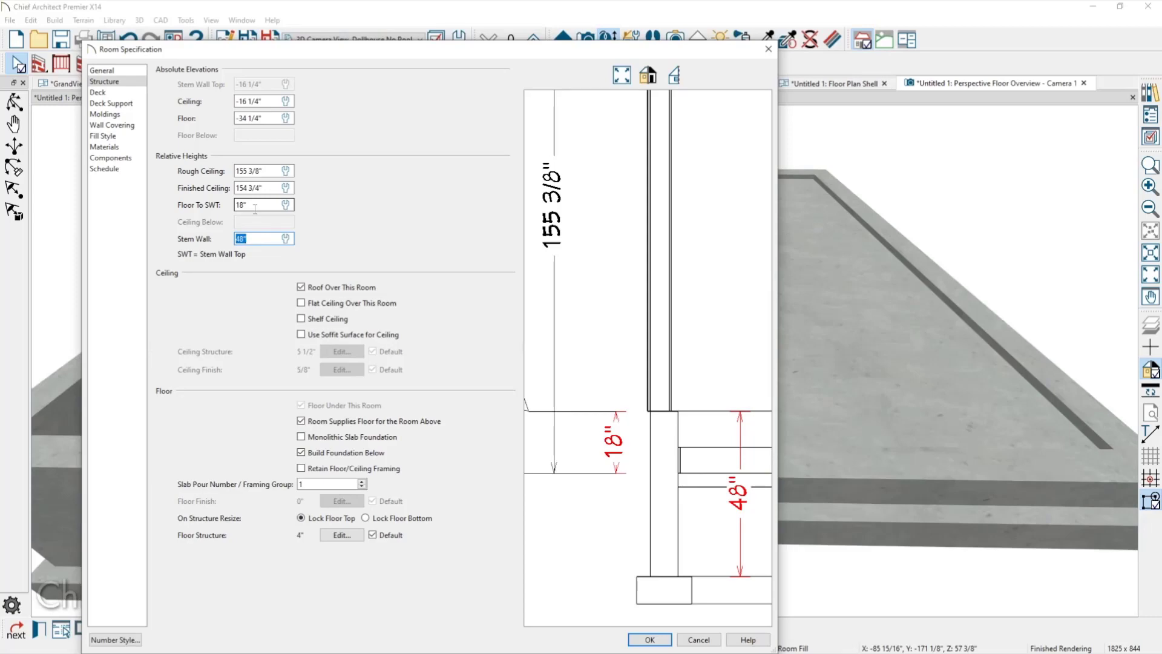
left_click(660, 641)
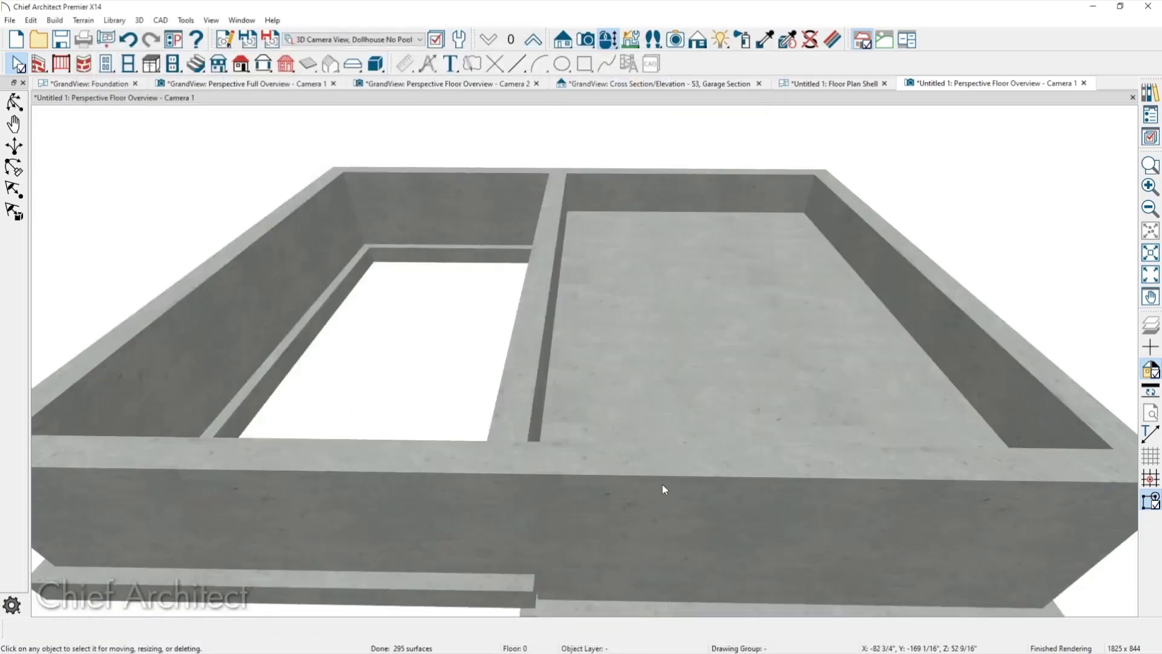
middle_click_drag(663, 487, 593, 407)
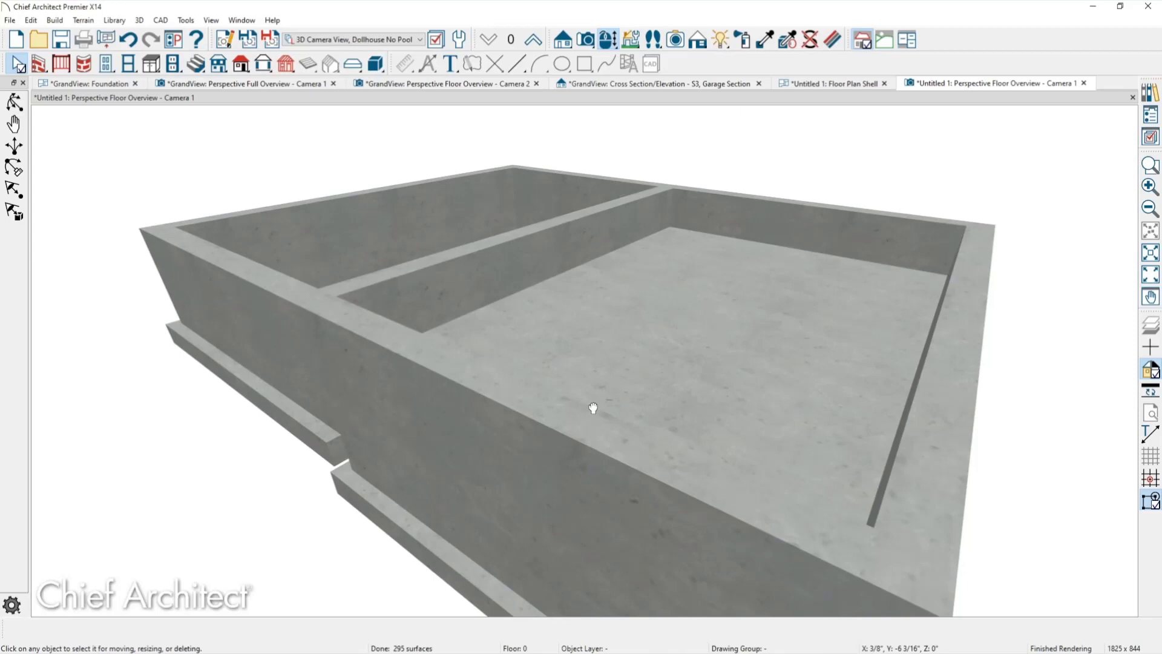
- Look up the Garage entry among the plan's default room types and leave the default settings unchanged
left_click(459, 39)
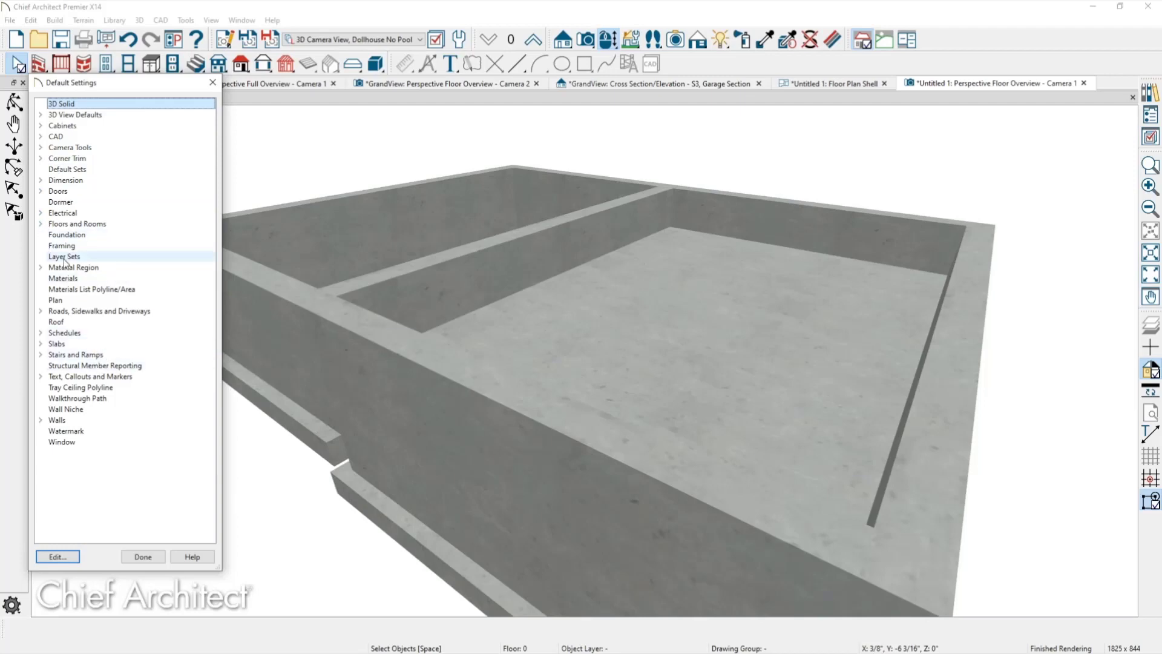
left_click(41, 224)
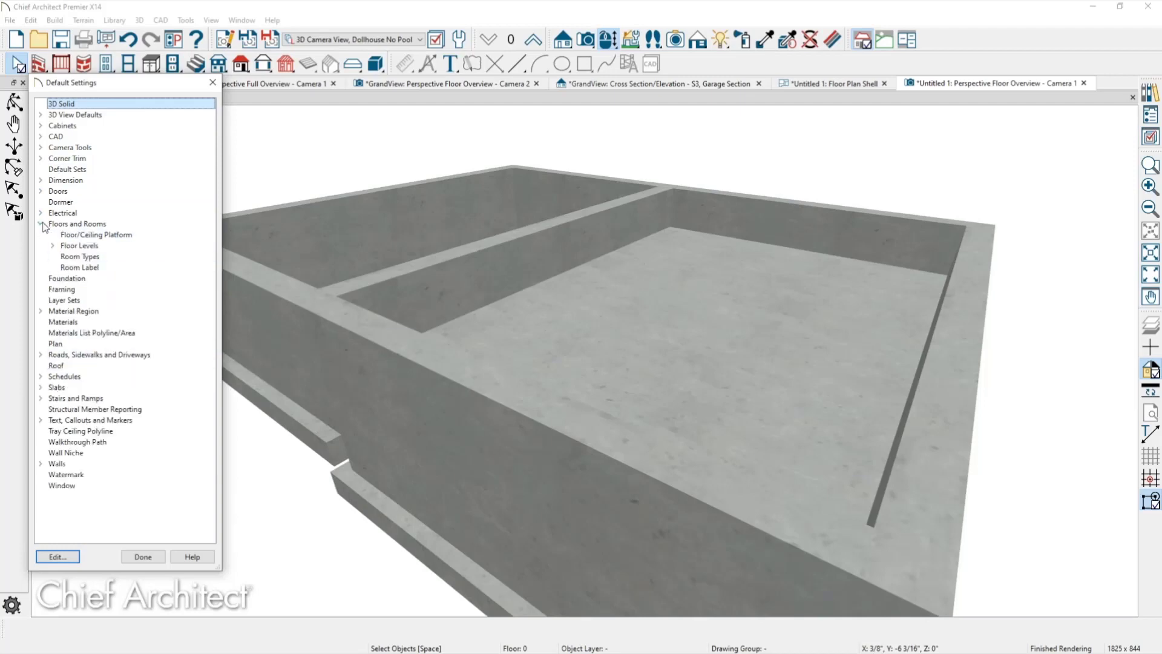
left_click(73, 258)
double_click(73, 257)
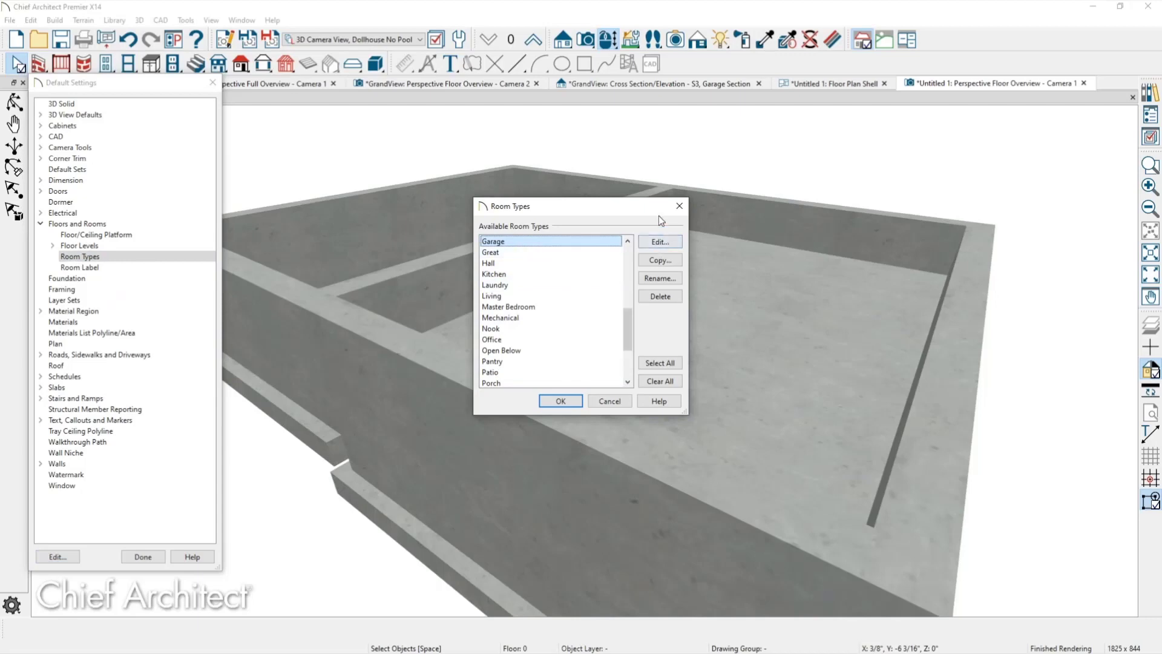
left_click_drag(641, 209, 361, 238)
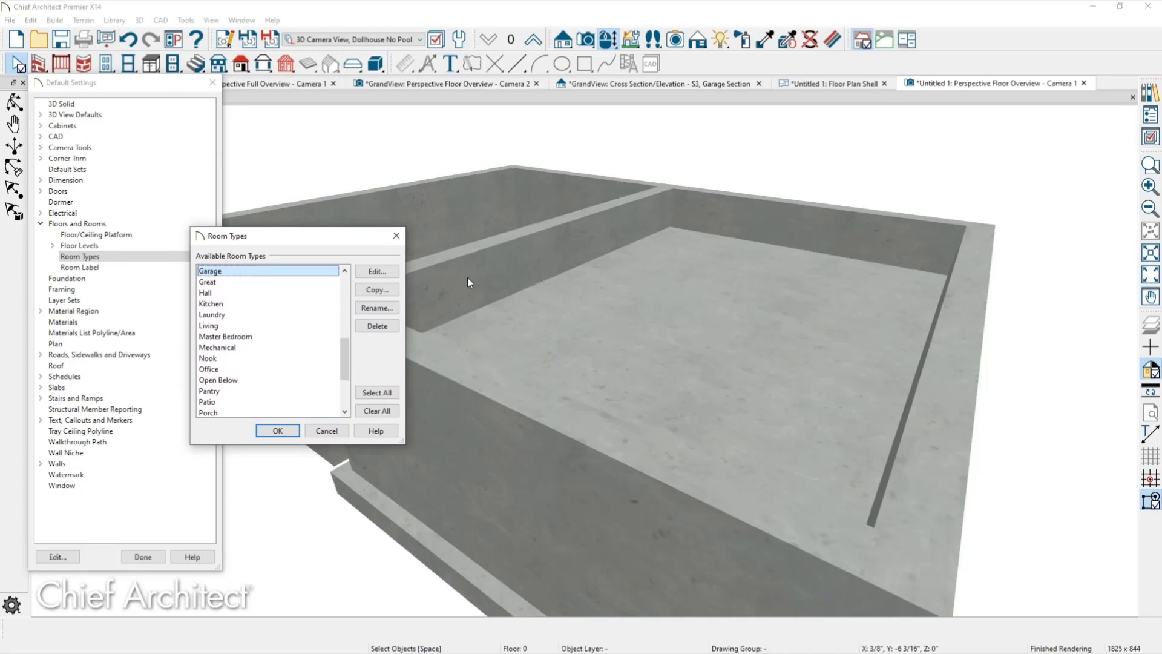
key("Escape")
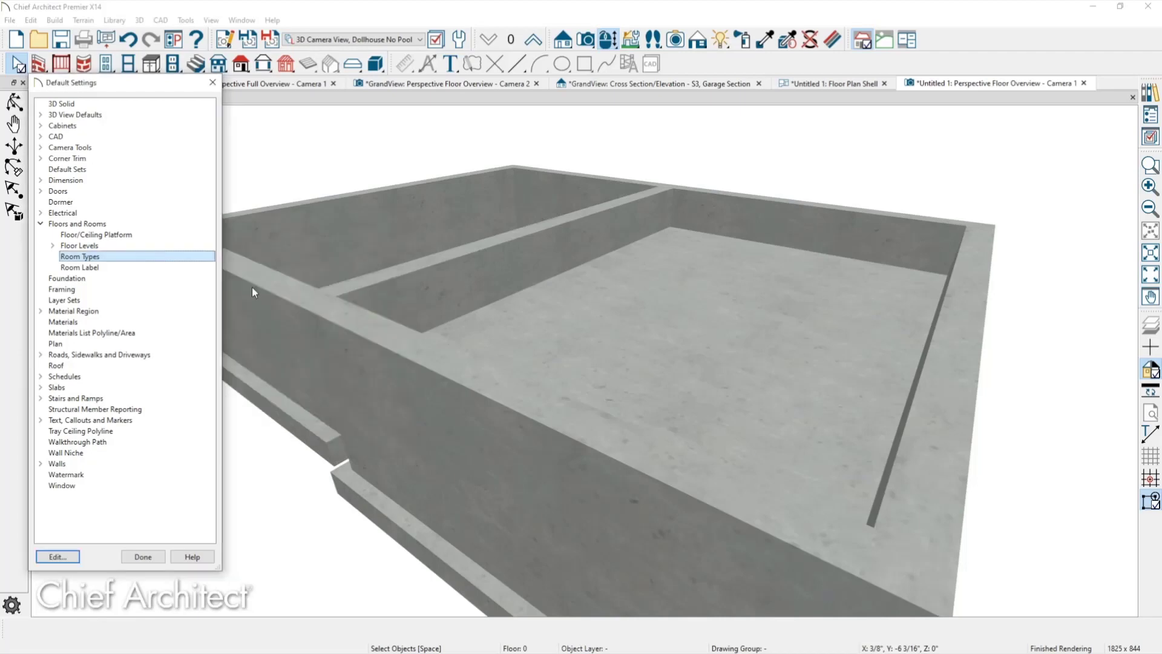
key("Escape")
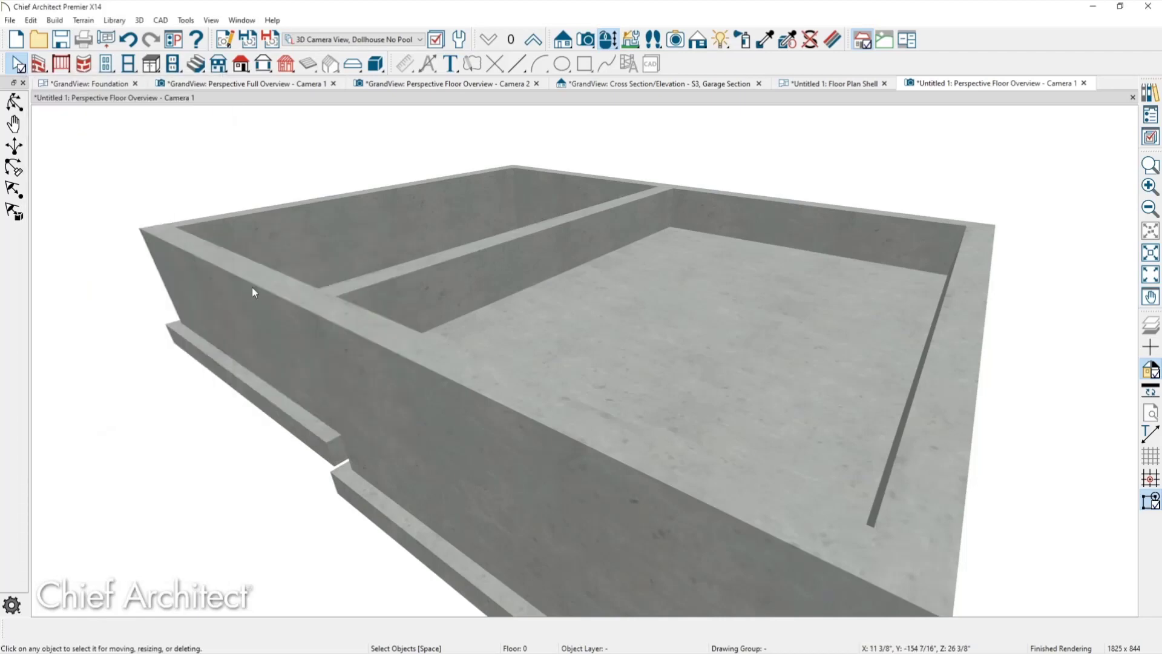
- Rebuild the foundation from the 1st floor plan with the garage floor to stem wall top set to 24", discarding existing foundation work
key("shift+f")
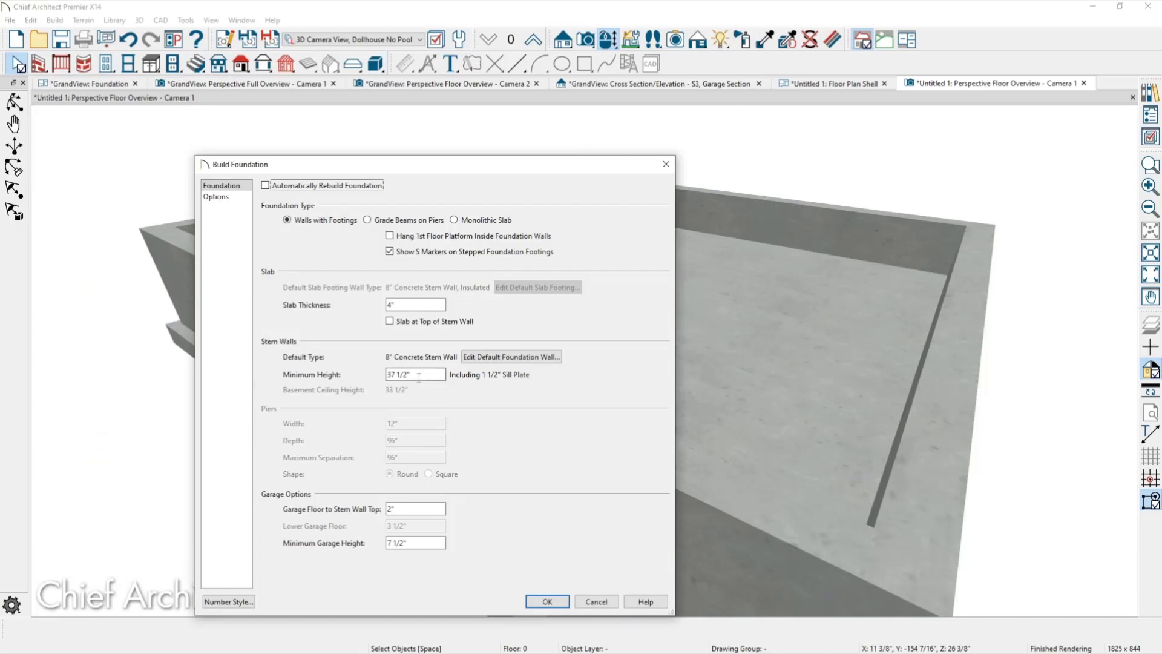
left_click(419, 375)
left_click_drag(419, 543, 341, 549)
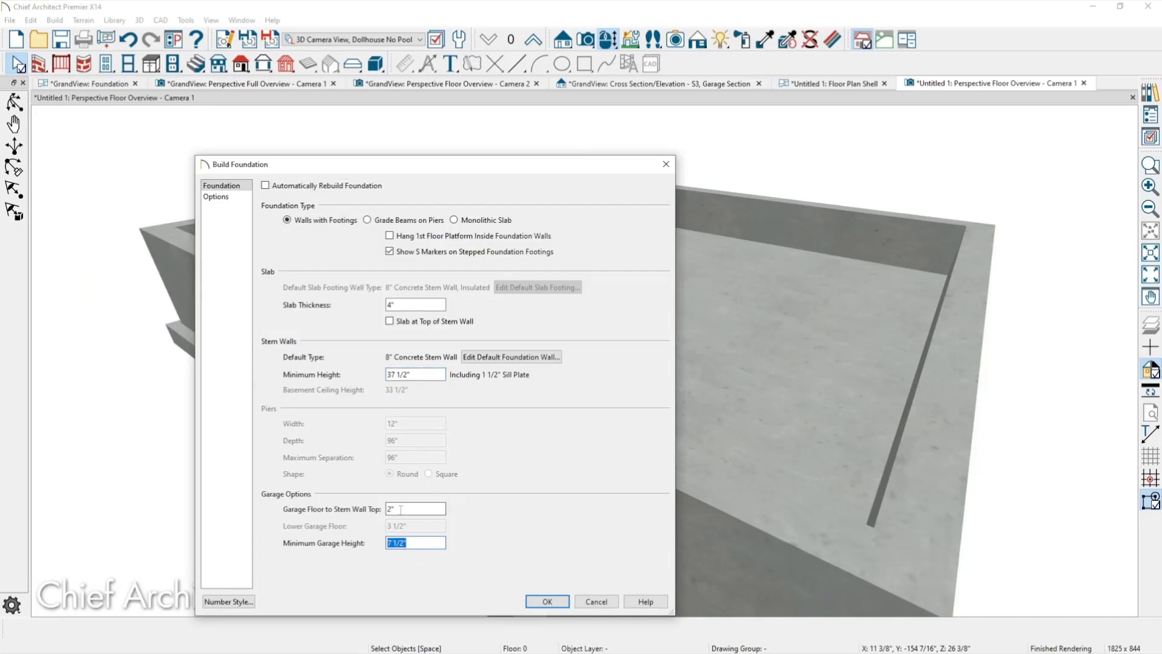
left_click_drag(417, 508, 347, 513)
type("24")
key("Tab")
left_click(550, 605)
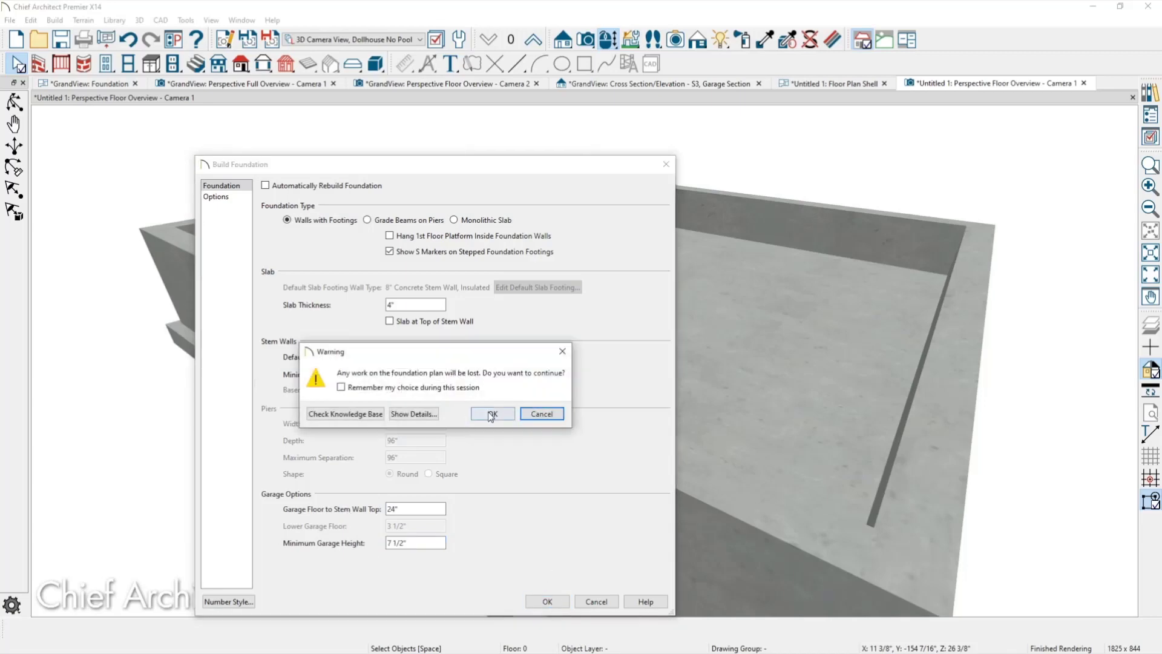
left_click(489, 415)
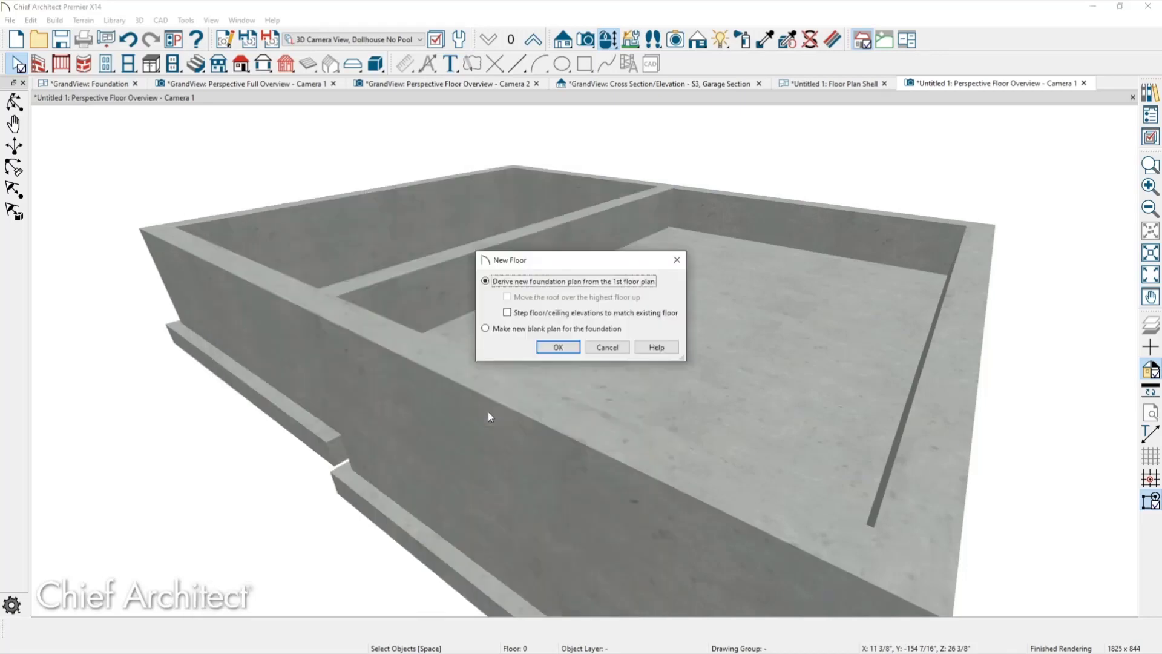
left_click(573, 346)
middle_click_drag(408, 425, 339, 449)
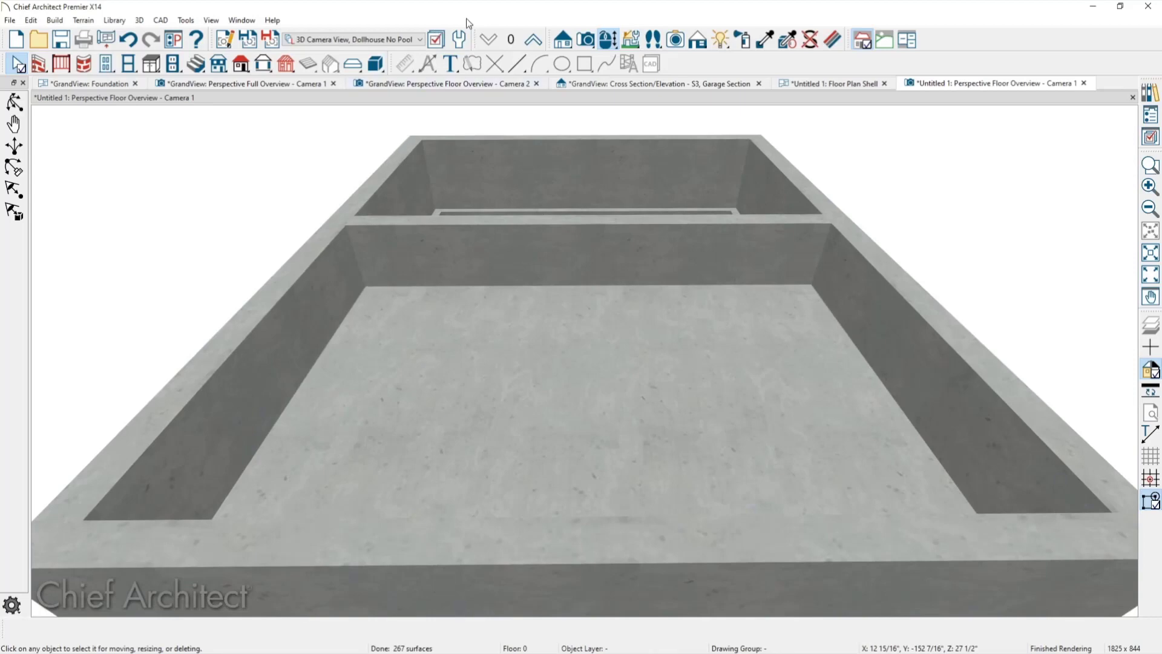
- Review the garage options in the plan's foundation defaults and close the default settings without changing anything
left_click(465, 38)
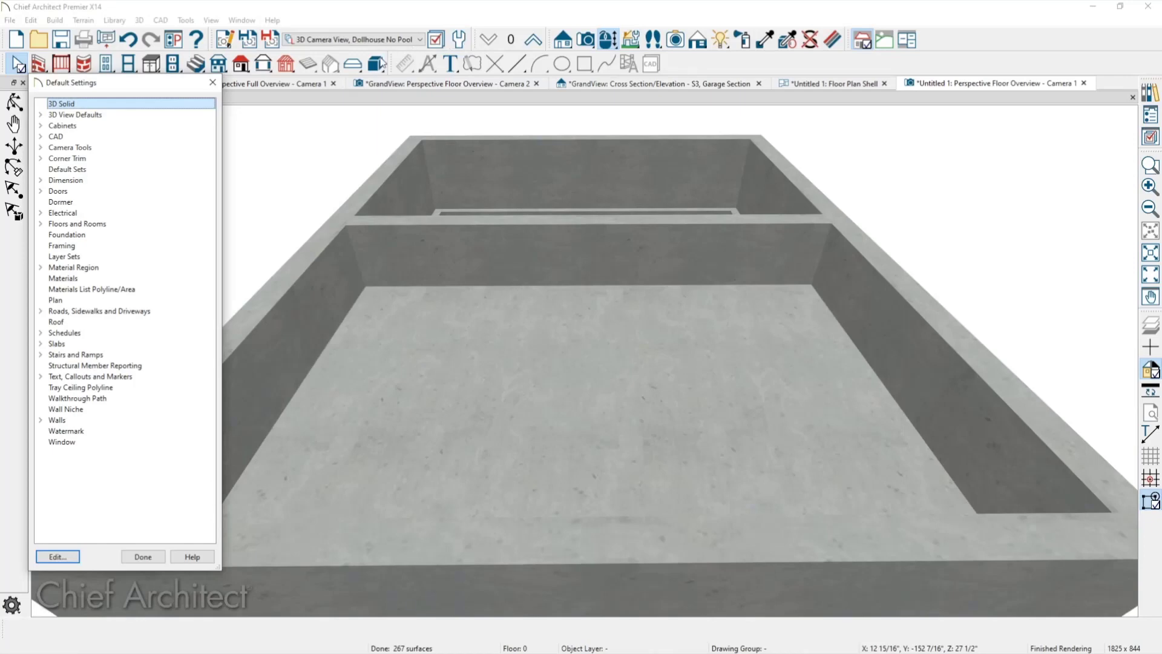
left_click(57, 236)
double_click(57, 238)
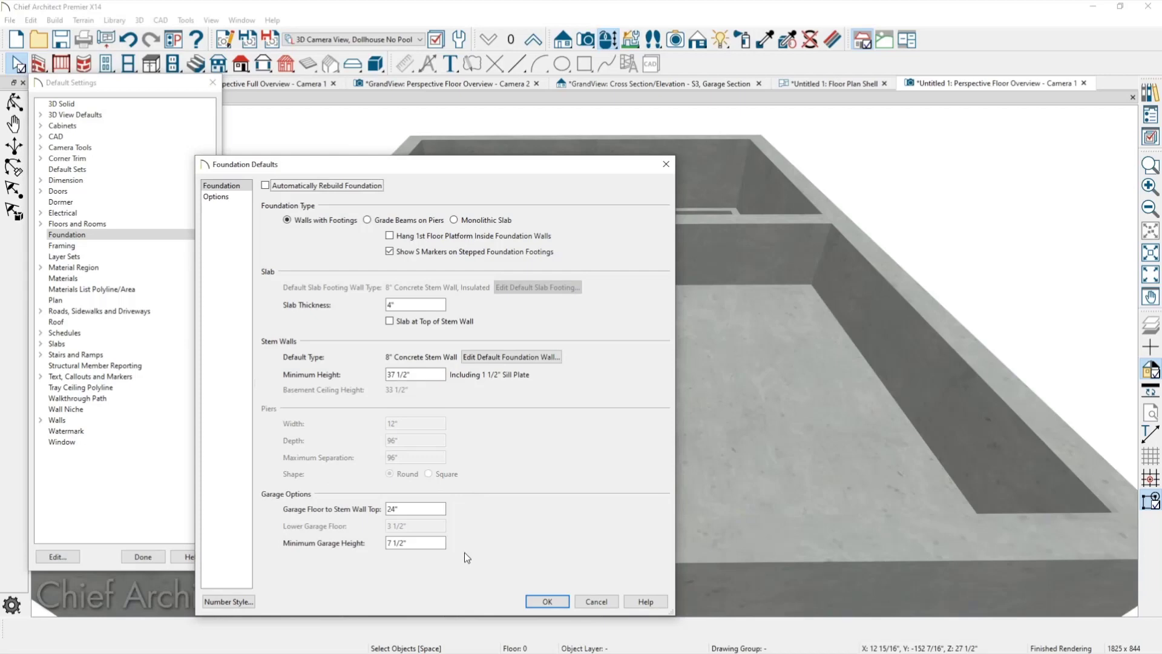
left_click(400, 509)
left_click_drag(520, 167, 296, 175)
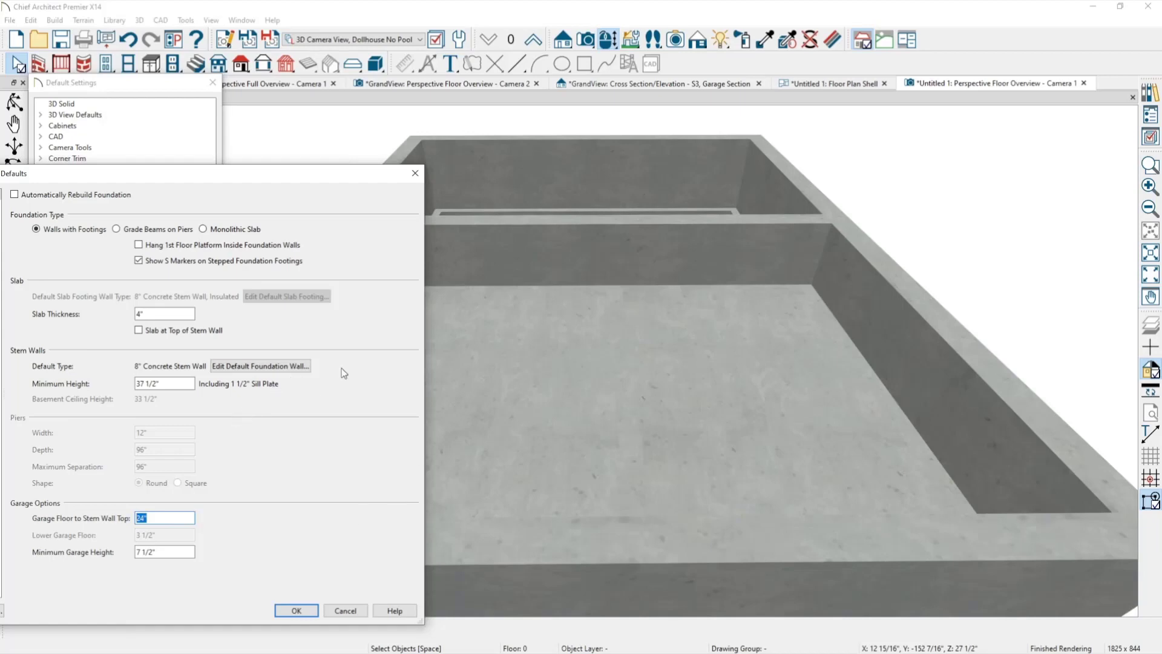
left_click(416, 173)
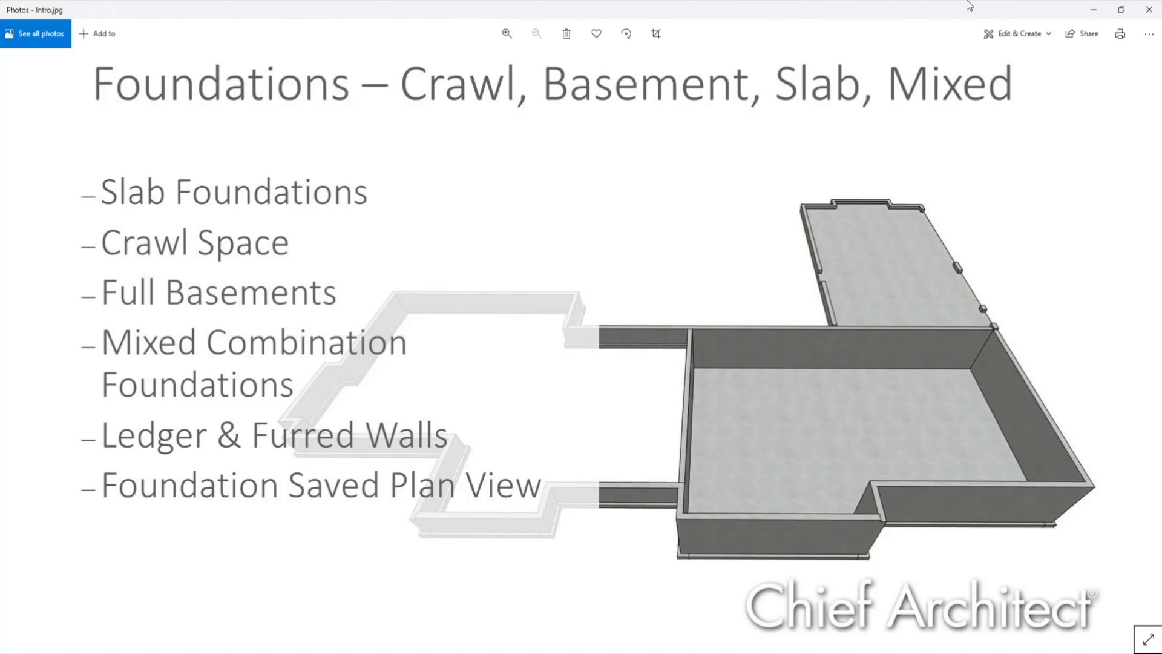
left_click(1090, 10)
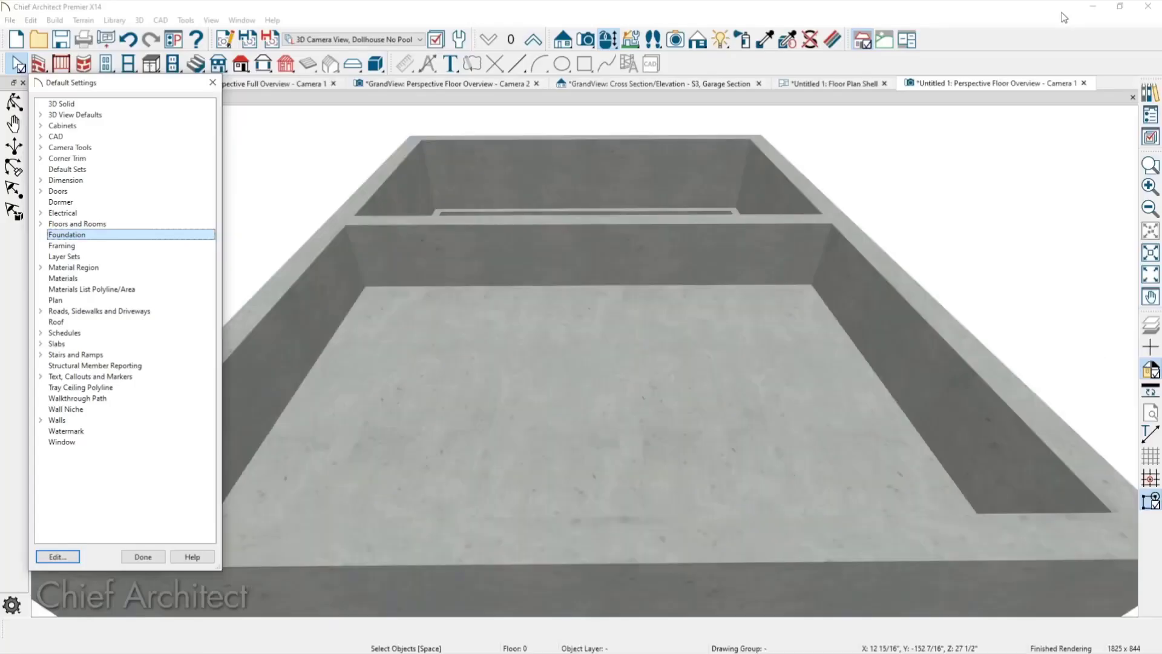
left_click(212, 83)
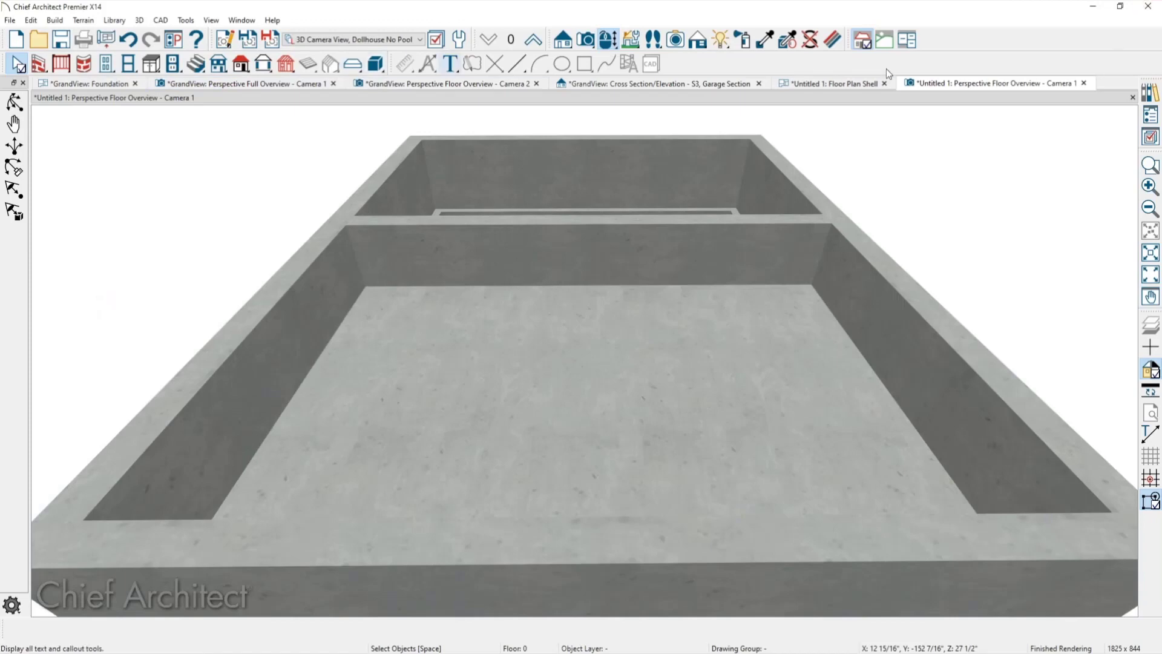
- Close all open views and plans without saving the changes to Untitled 1 and GrandView
left_click(1148, 6)
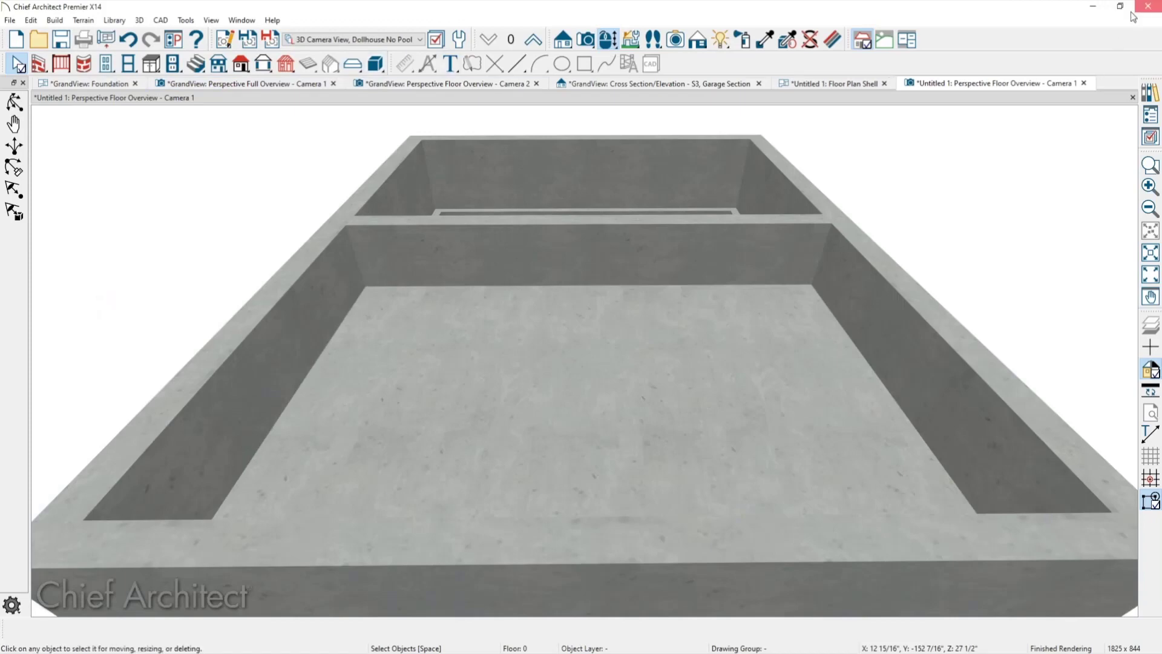
left_click(664, 358)
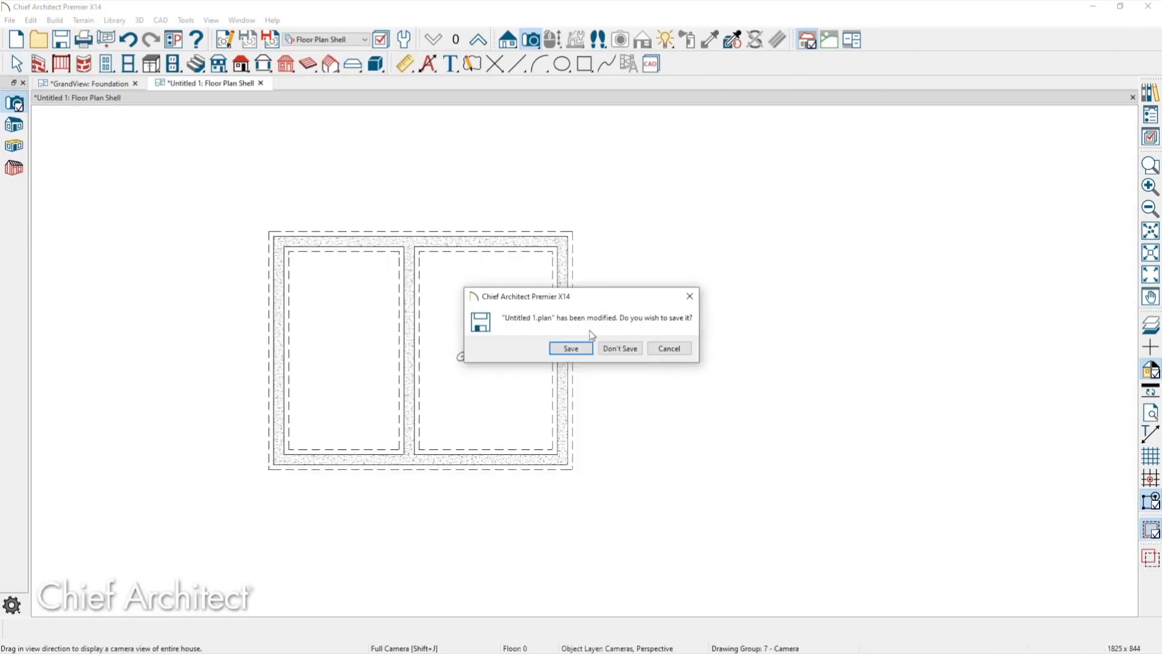
left_click(624, 347)
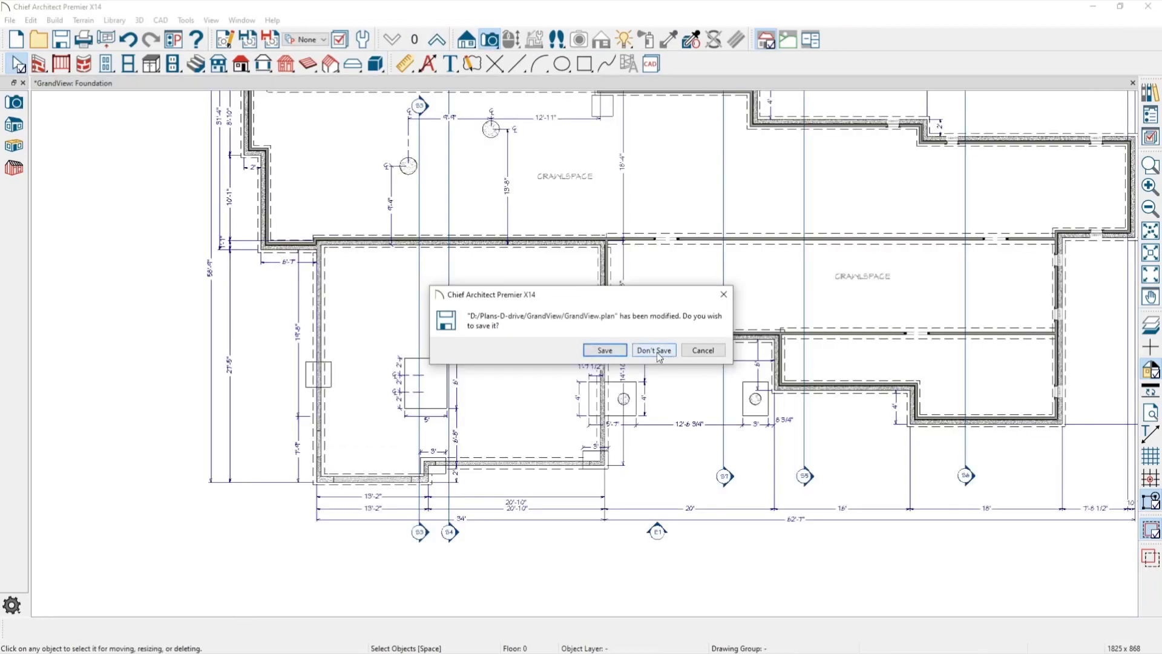
left_click(656, 351)
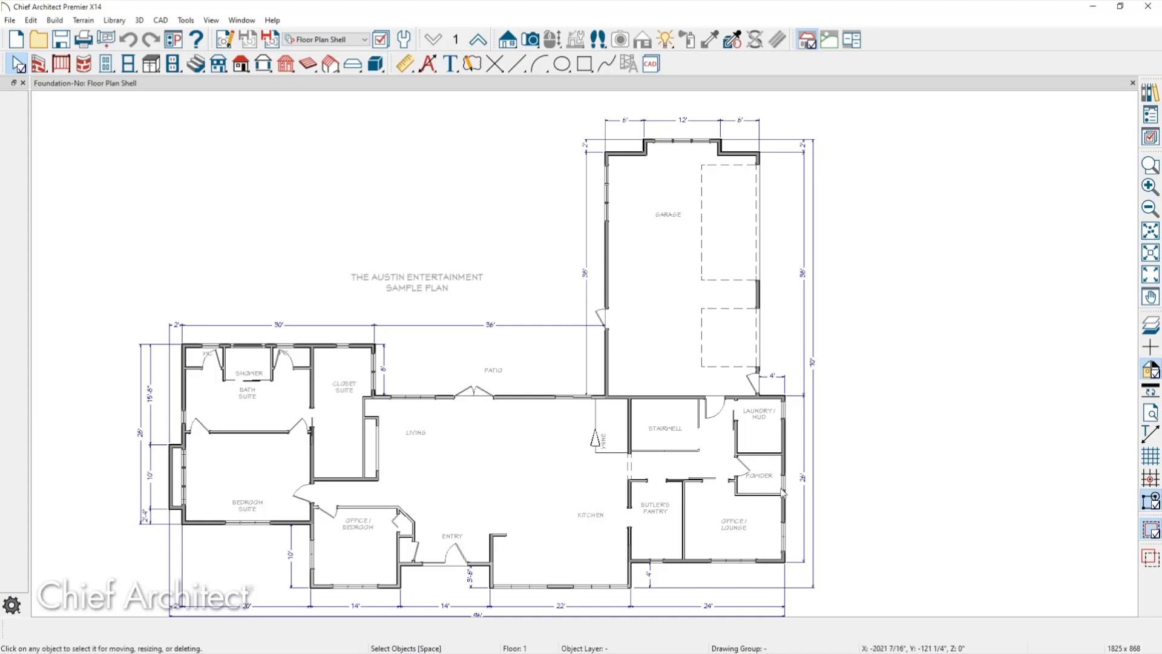
- Build a grade-beams-on-piers foundation derived from the 1st floor plan, with 48" minimum stem wall height, 48" pier depth and 48" maximum pier separation
middle_click_drag(787, 481, 811, 464)
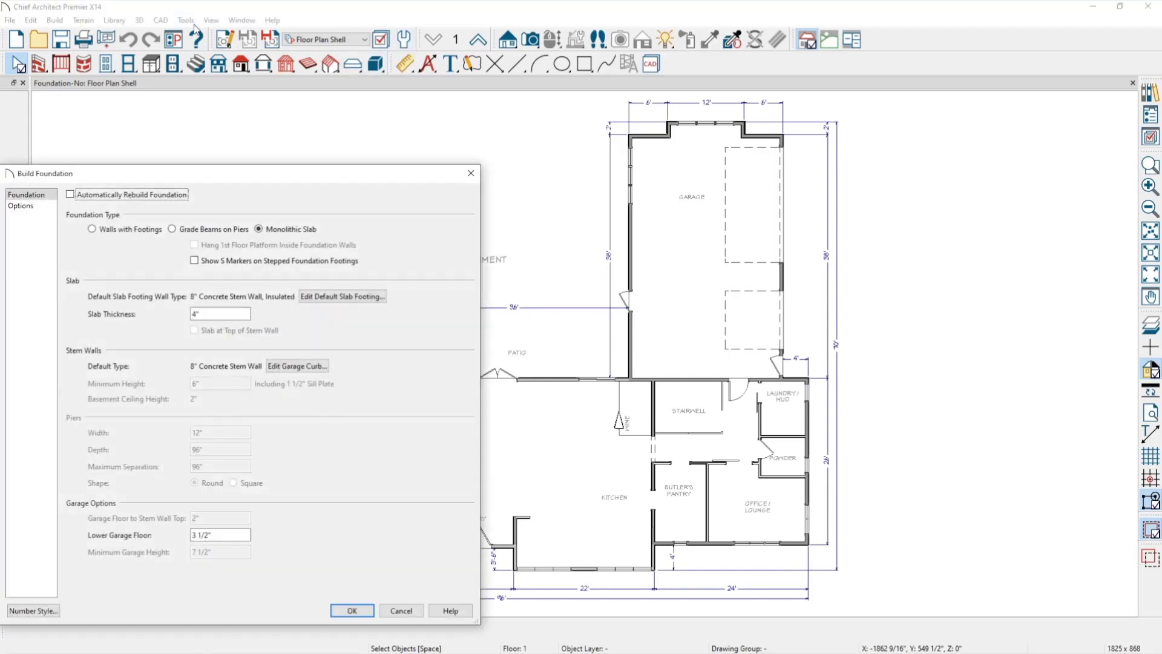
left_click(193, 230)
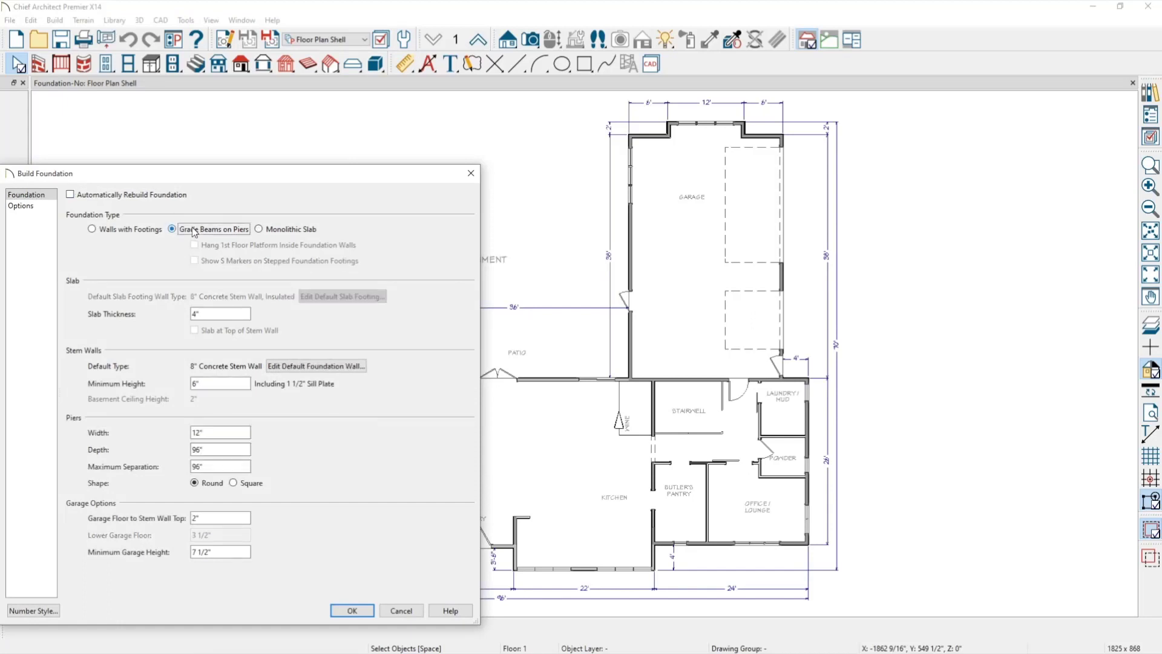
left_click(220, 450)
double_click(221, 451)
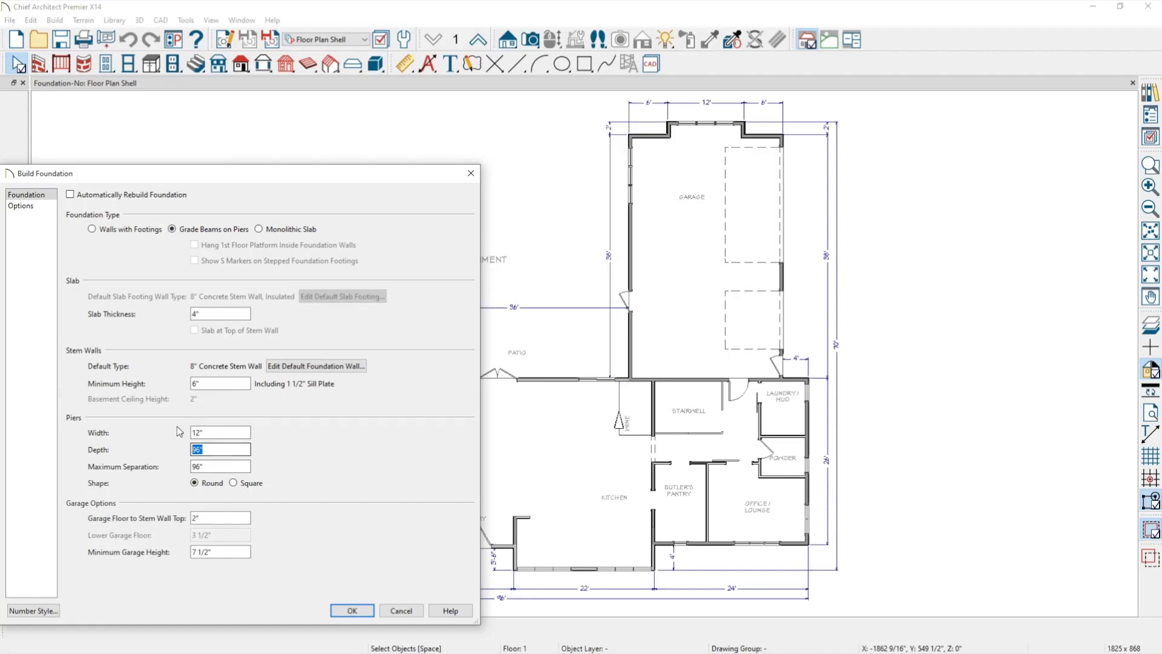
double_click(210, 384)
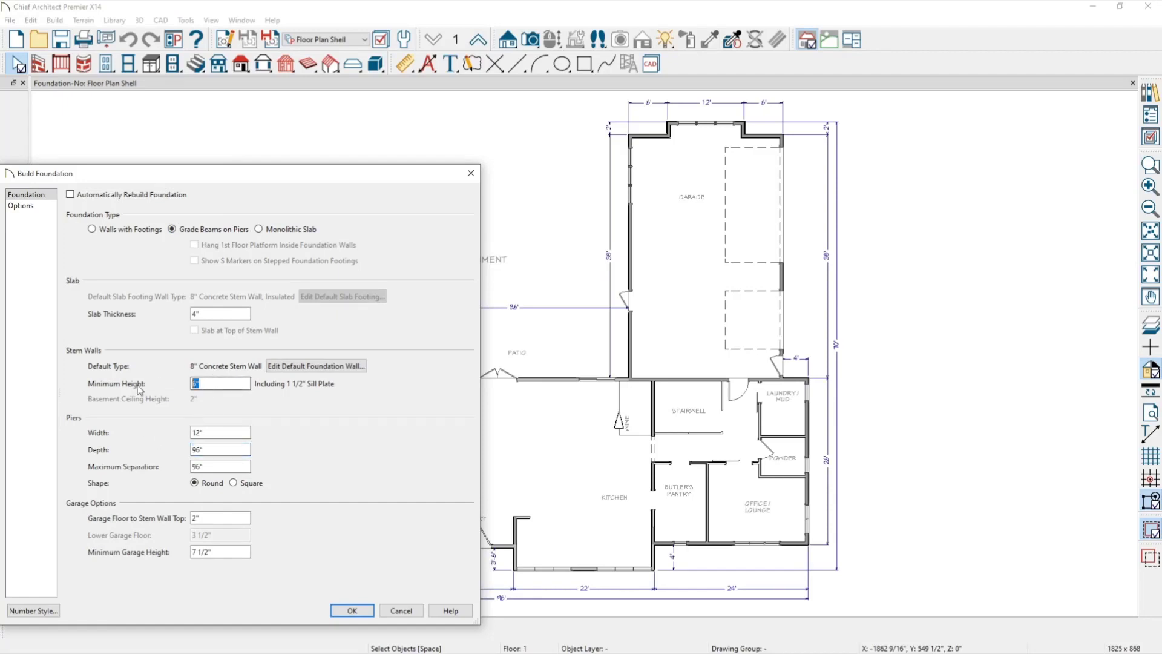
type("48")
key("Tab")
key("Tab")
type("48")
key("Tab")
type("48")
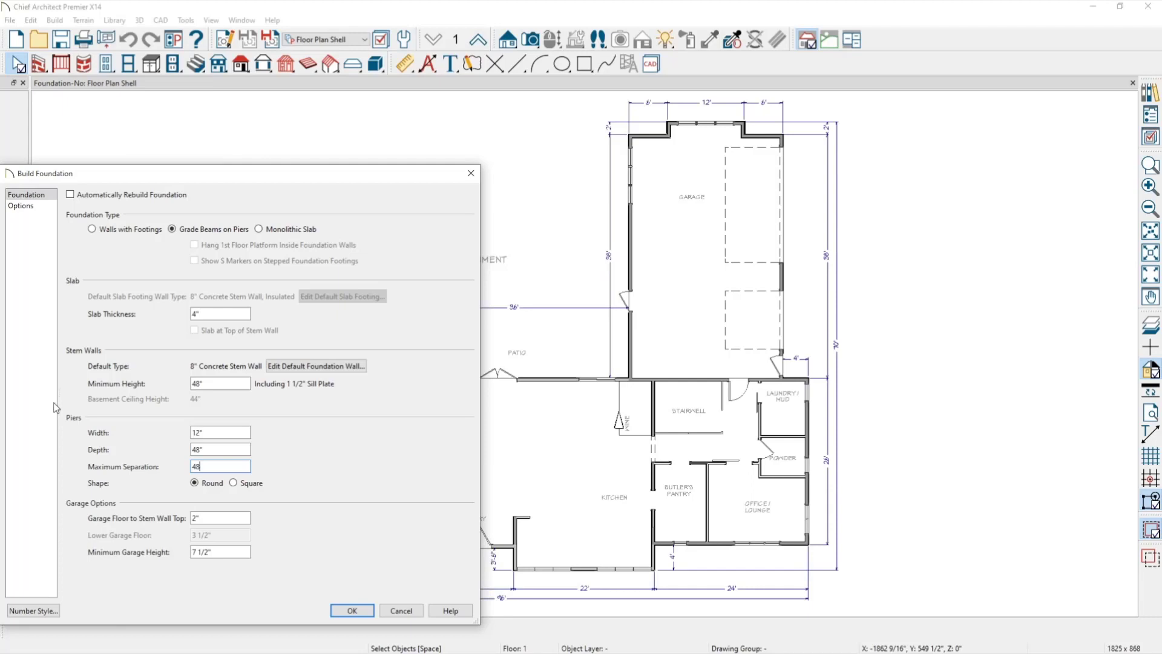
left_click(367, 609)
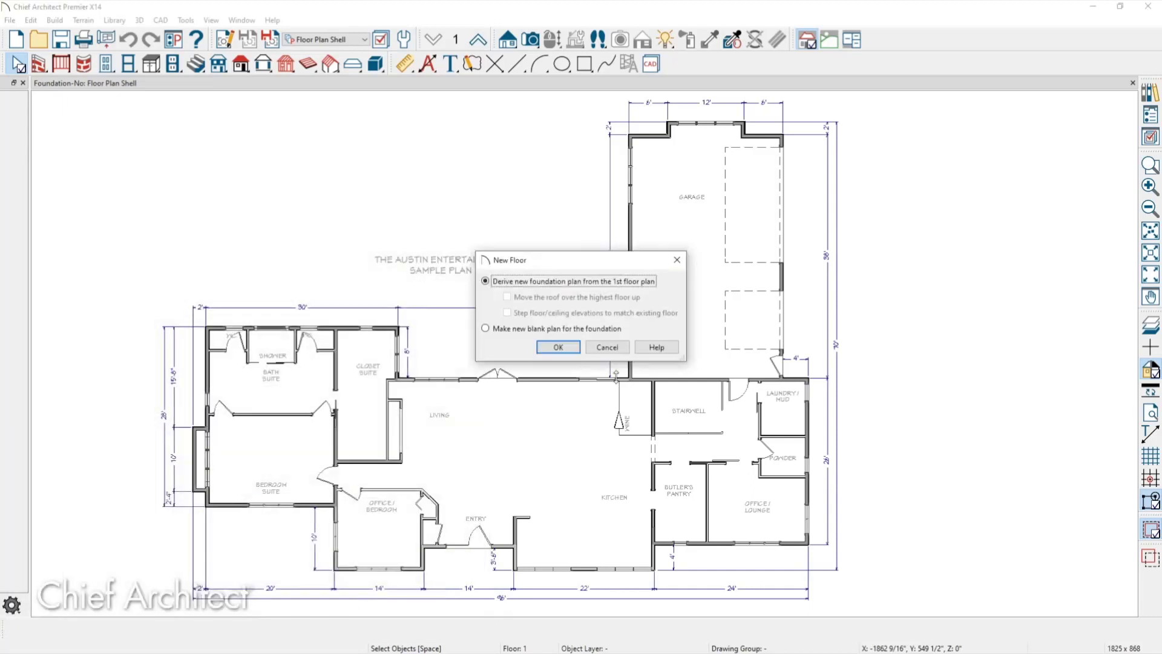
left_click(558, 347)
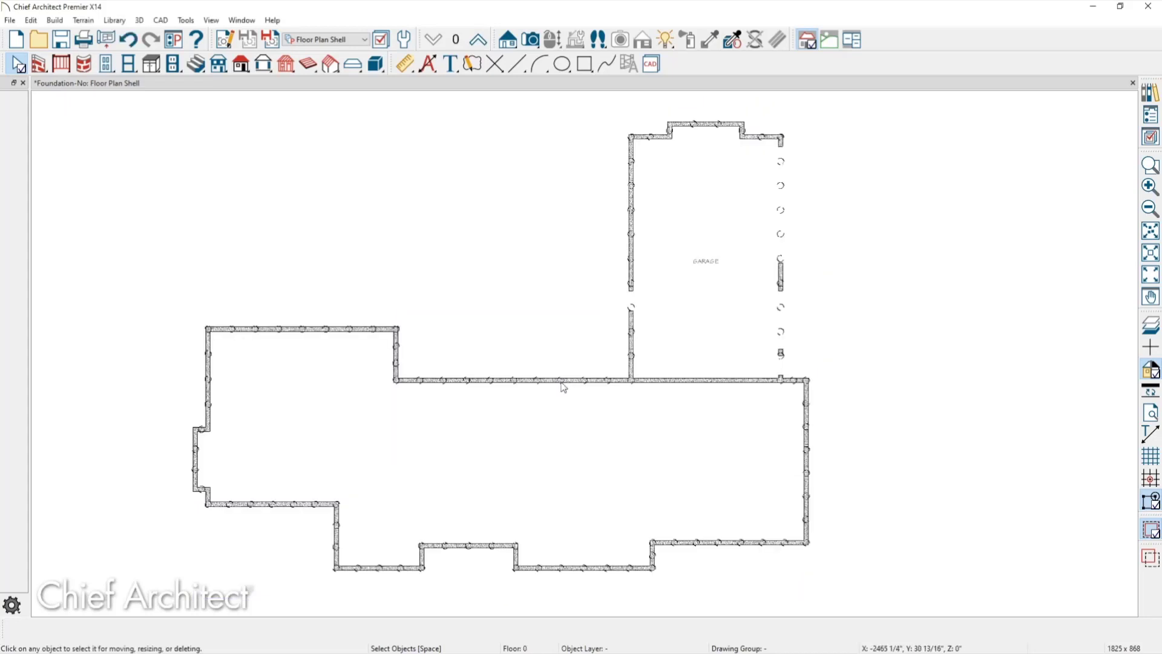
- Try deleting the two foundation walls around the upper end of the bedroom wing and undo the deletion
left_click(41, 66)
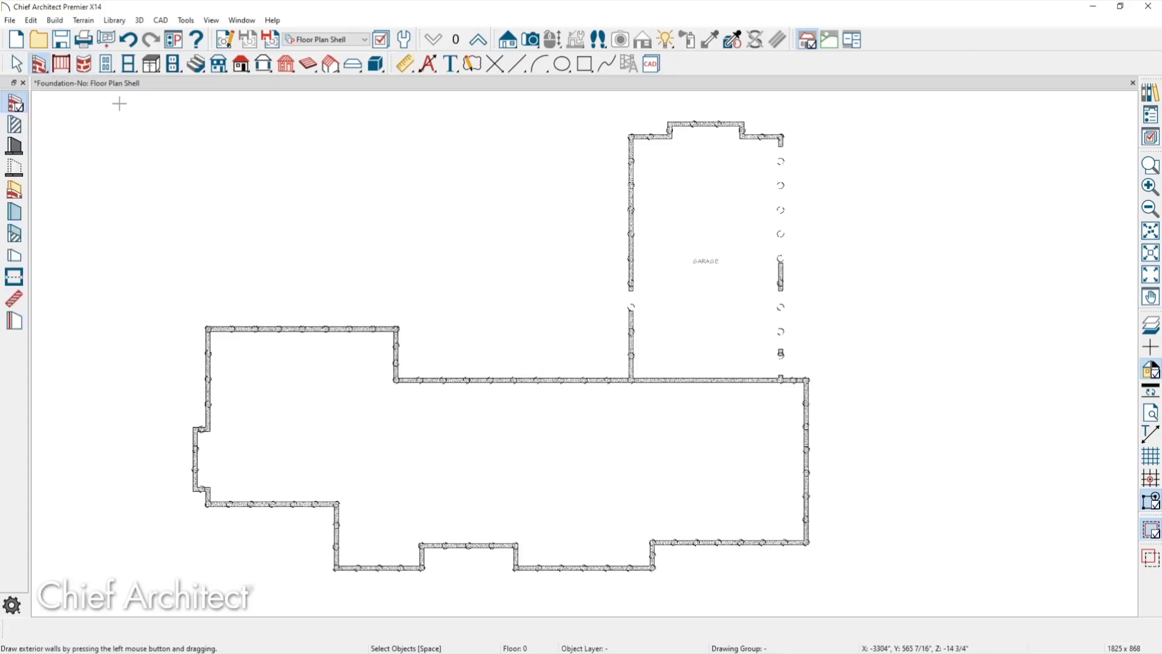
left_click_drag(123, 97, 472, 408)
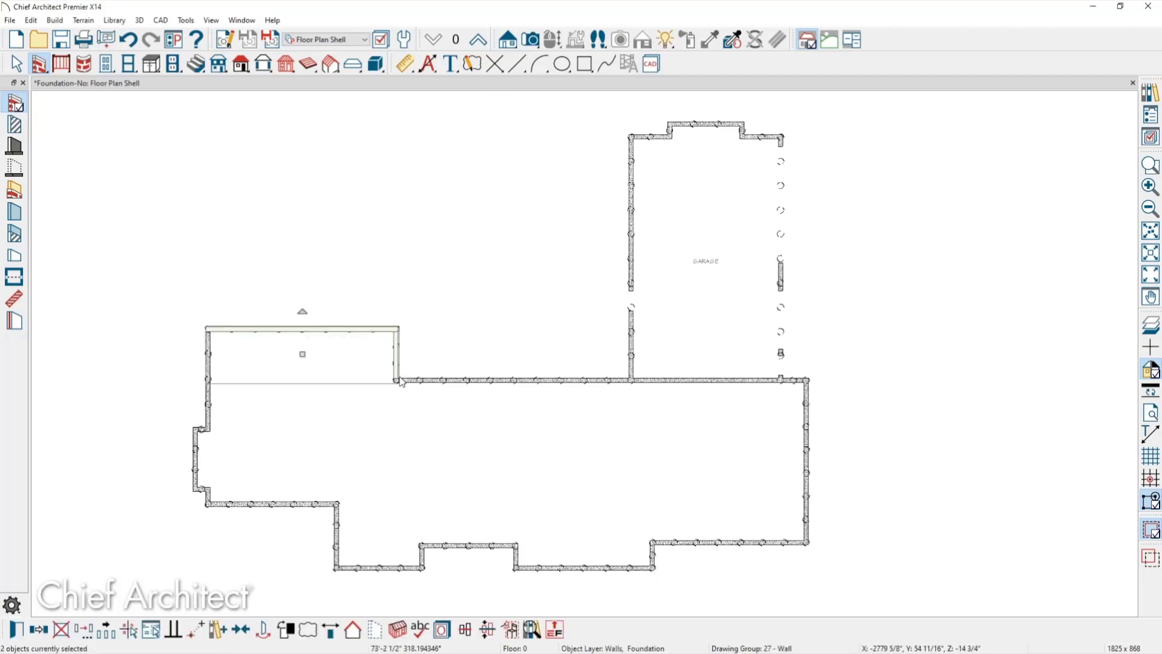
key("Delete")
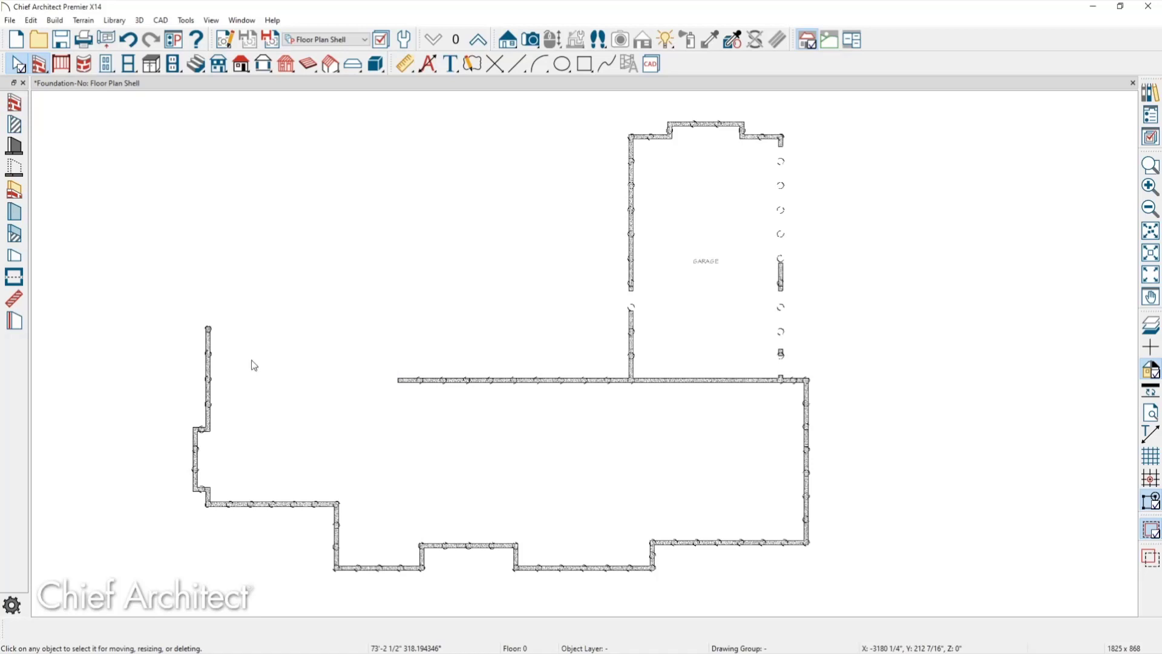
key("ctrl+z")
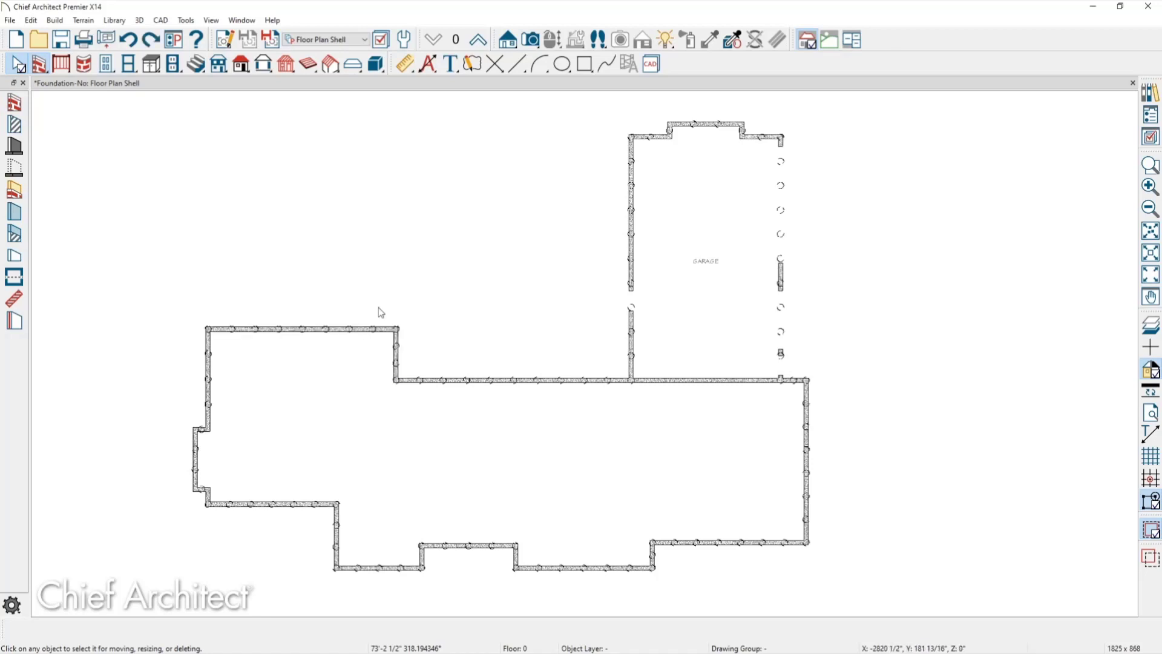
- Select all of the foundation walls together and make them invisible
left_click(13, 104)
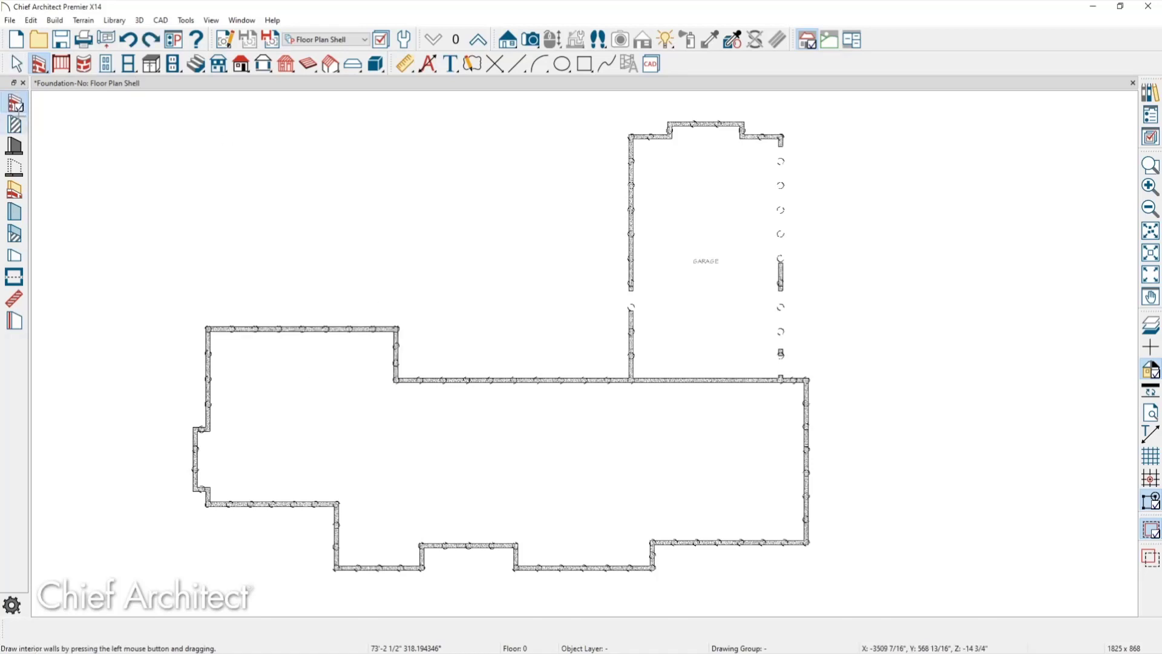
left_click_drag(189, 97, 857, 584)
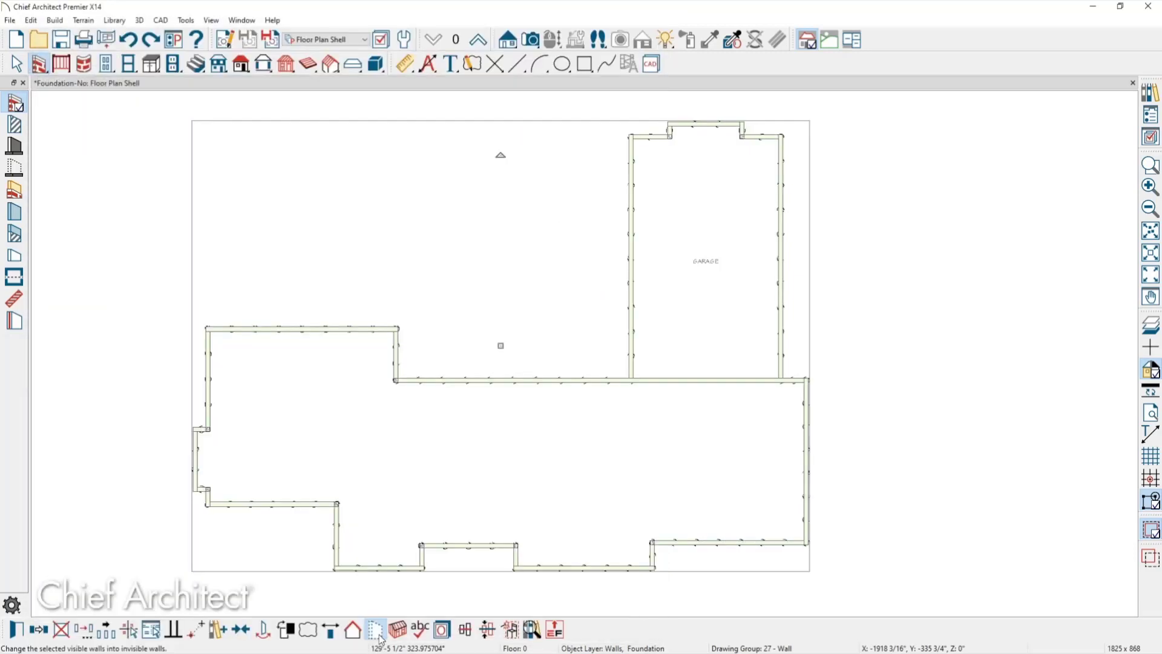
left_click(377, 632)
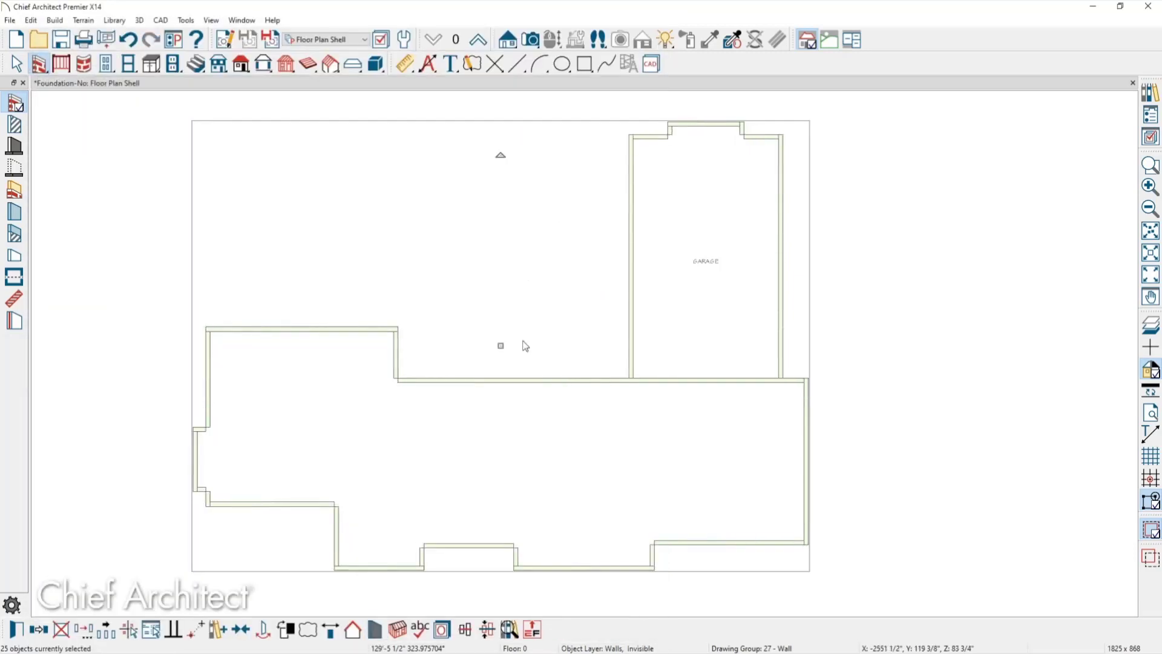
- Create a Perspective Floor Overview of the foundation and orbit it to check the invisible walls and their piers
left_click(531, 40)
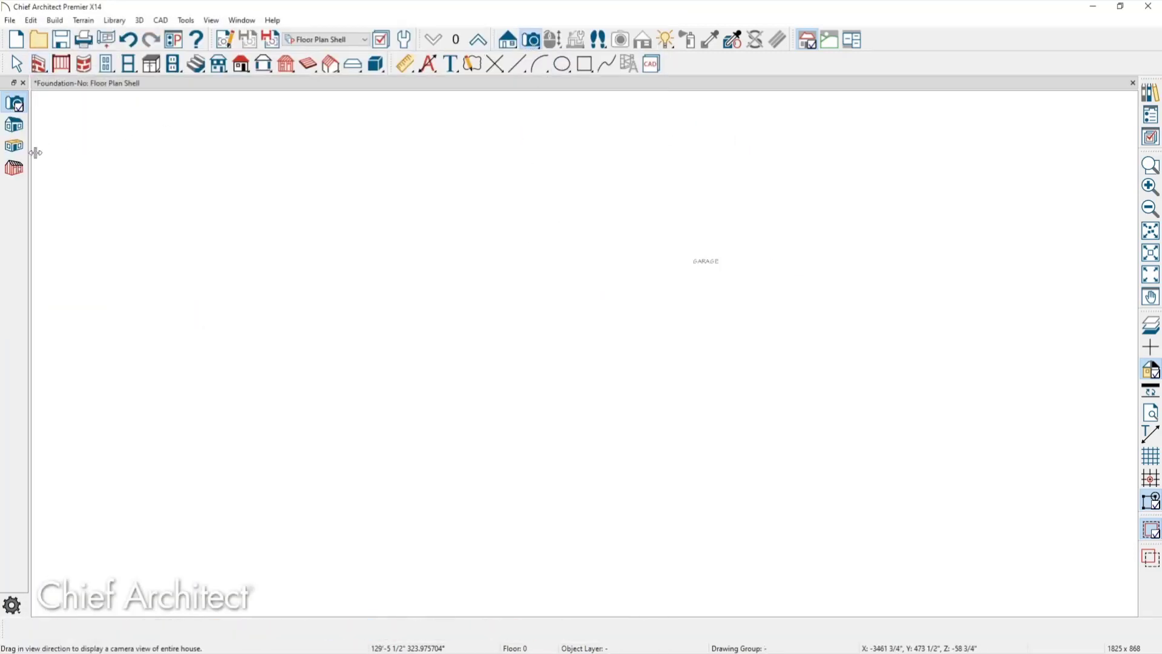
left_click(14, 146)
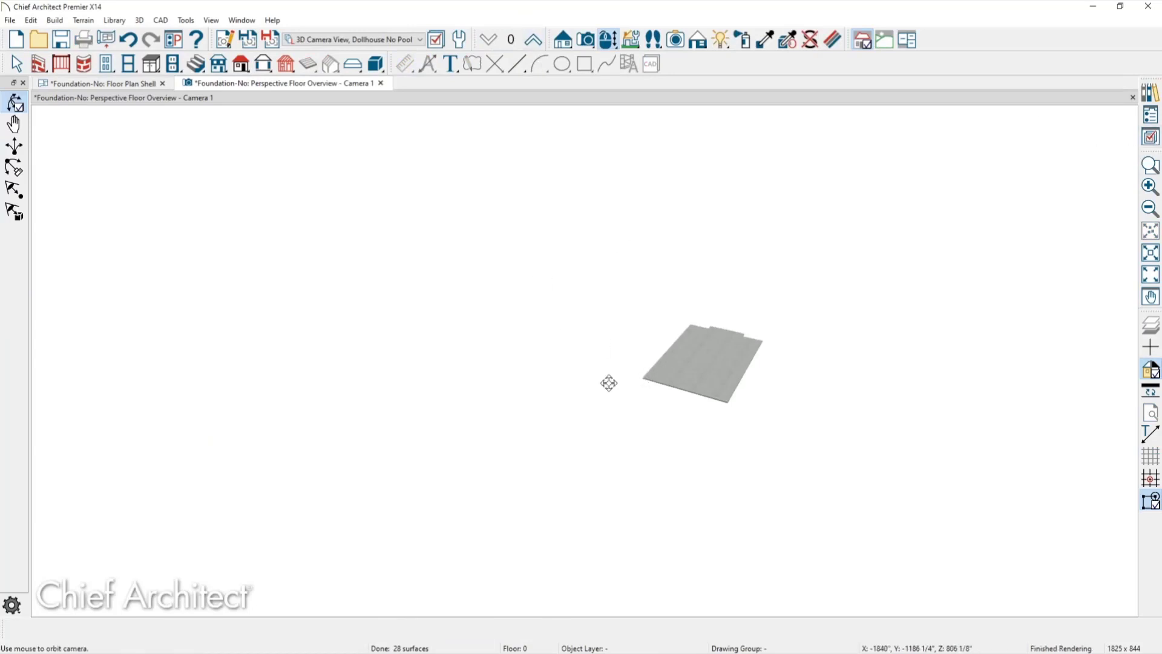
left_click_drag(609, 384, 658, 405)
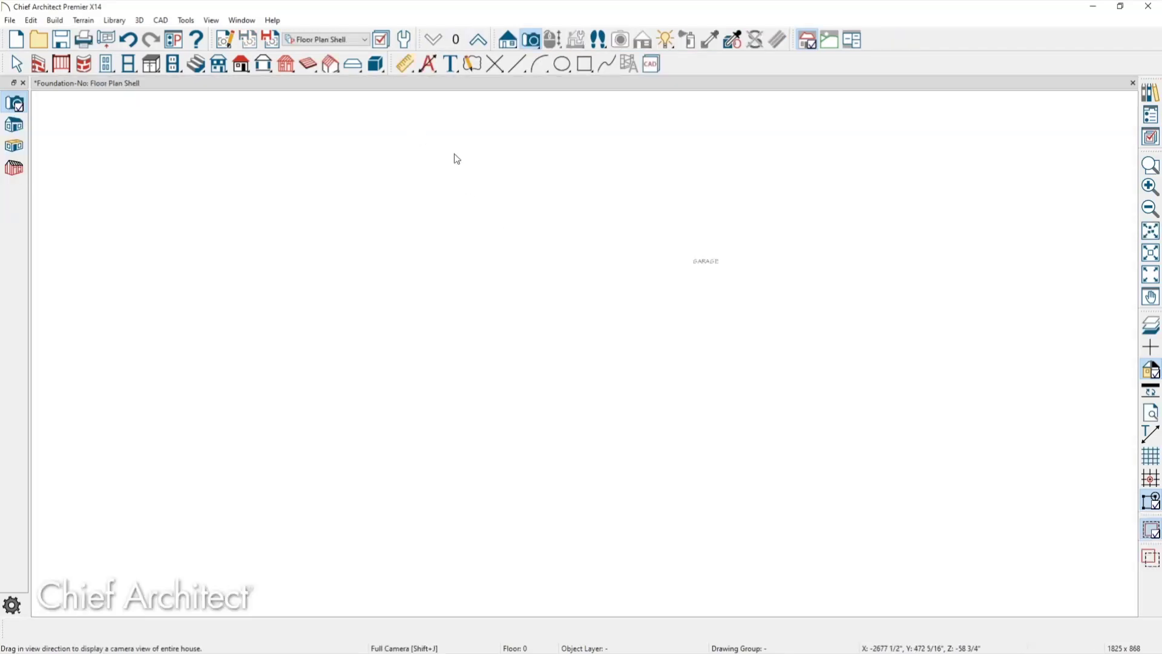
- Undo making the foundation walls invisible and inspect the piers along the bedroom wing walls
left_click(130, 40)
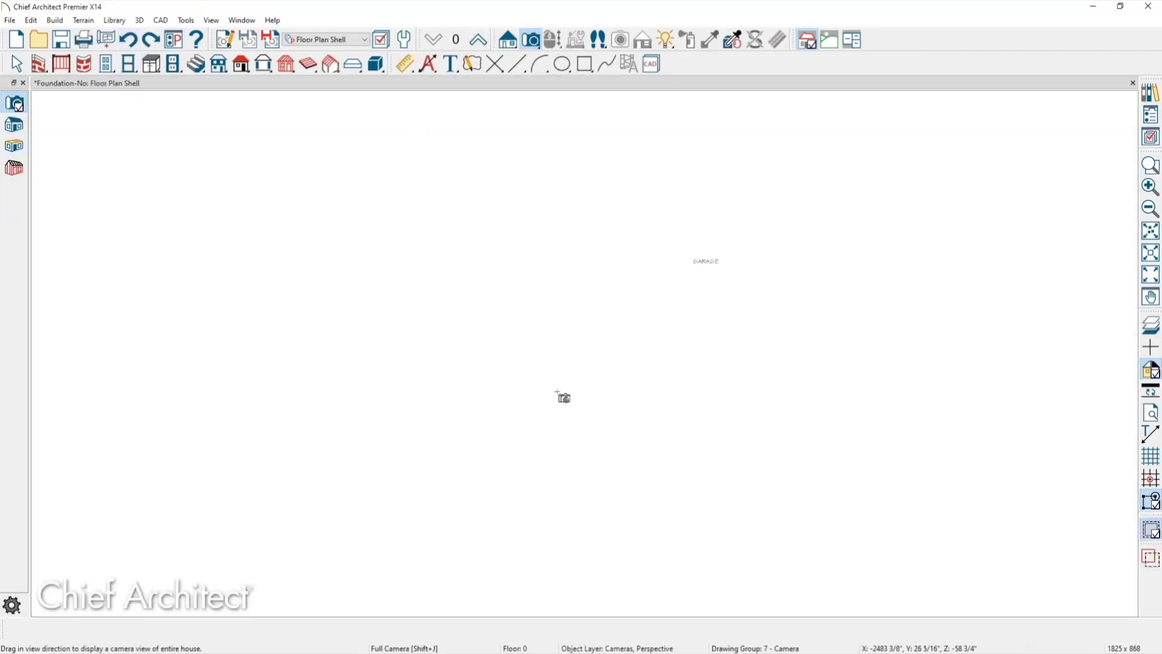
scroll(651, 417, "up", 5)
key("space")
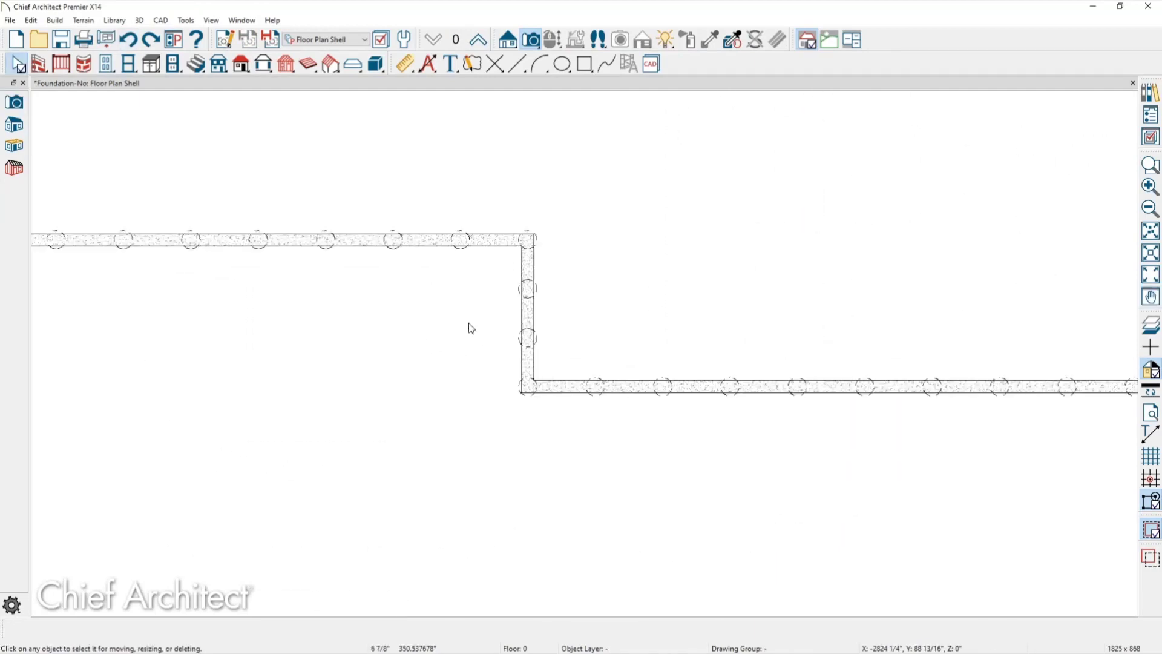
middle_click_drag(470, 325, 629, 345)
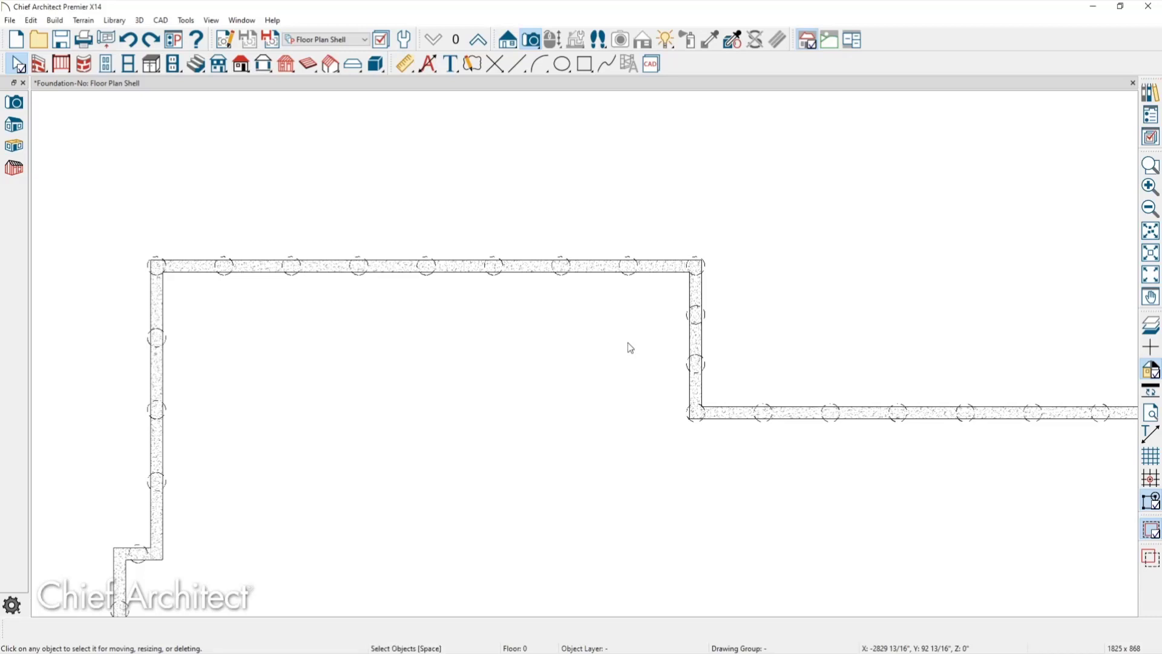
- Rebuild the foundation as Walls with Footings derived from the 1st floor plan, discarding the existing foundation work
key("f")
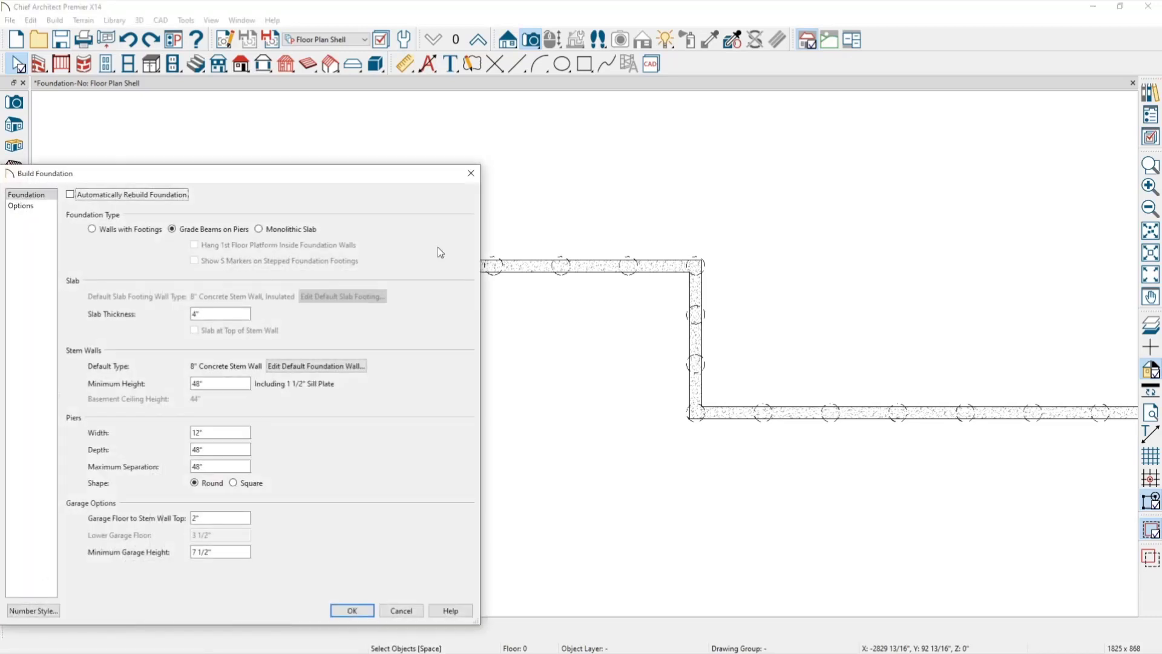
left_click(92, 228)
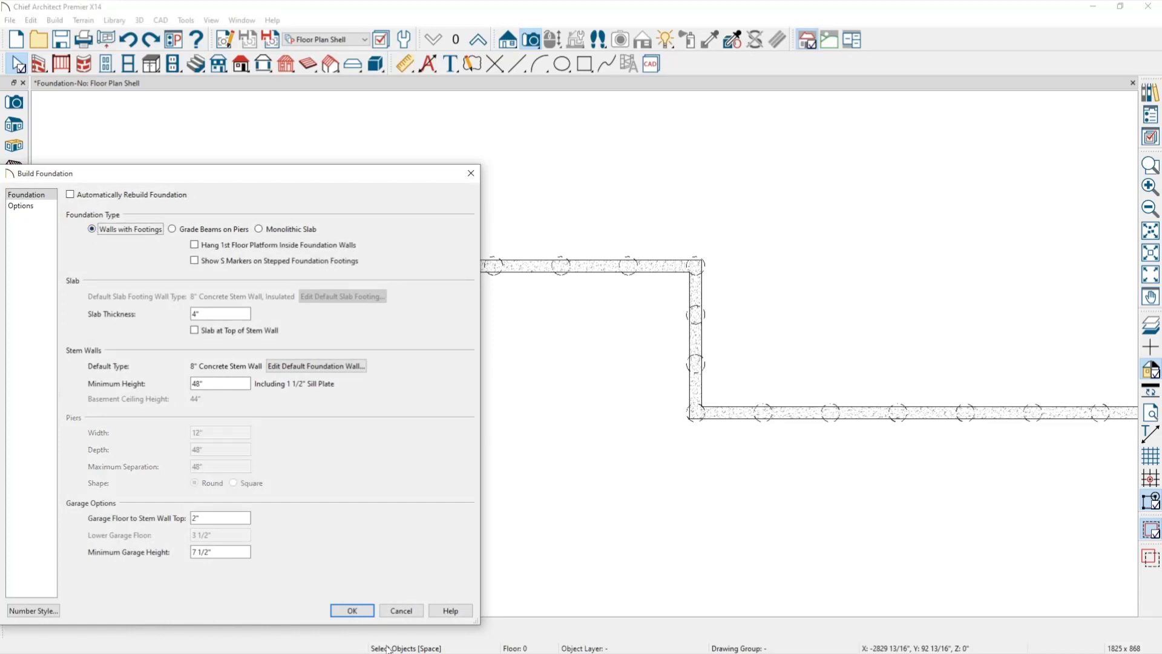
left_click(371, 614)
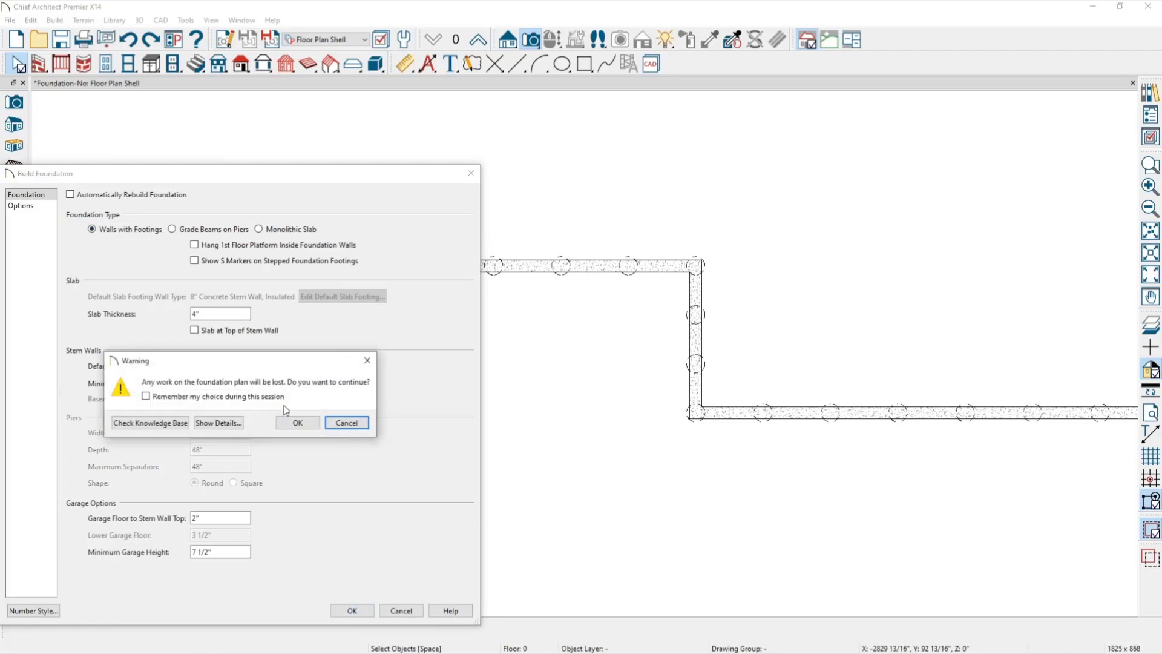
left_click(297, 422)
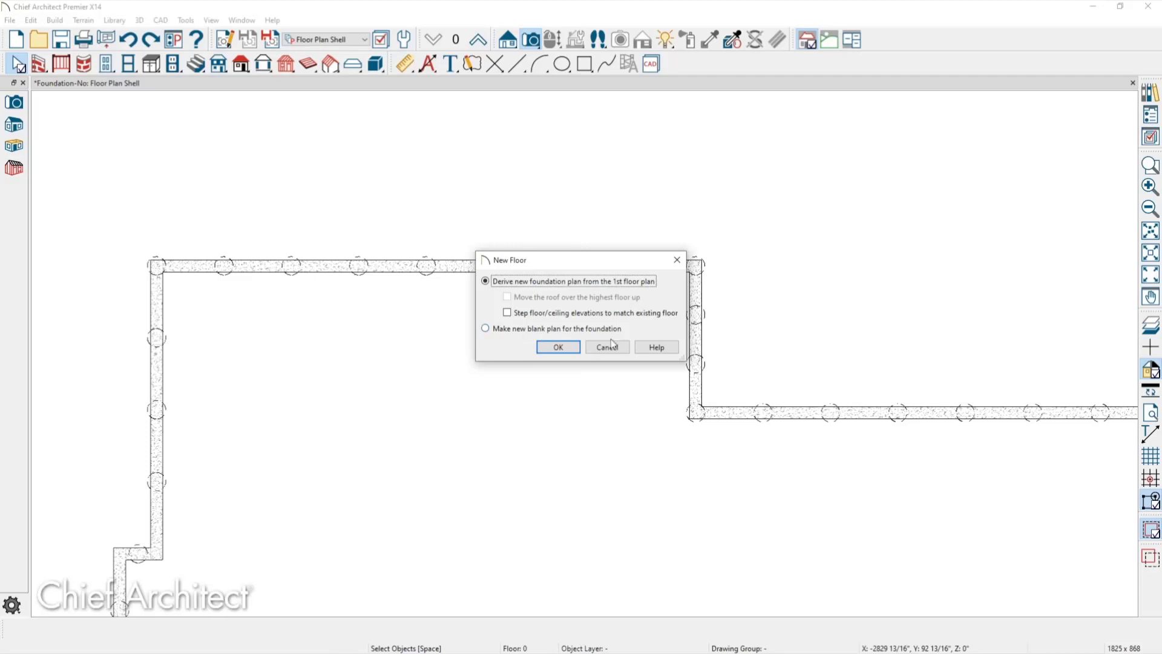
left_click(566, 350)
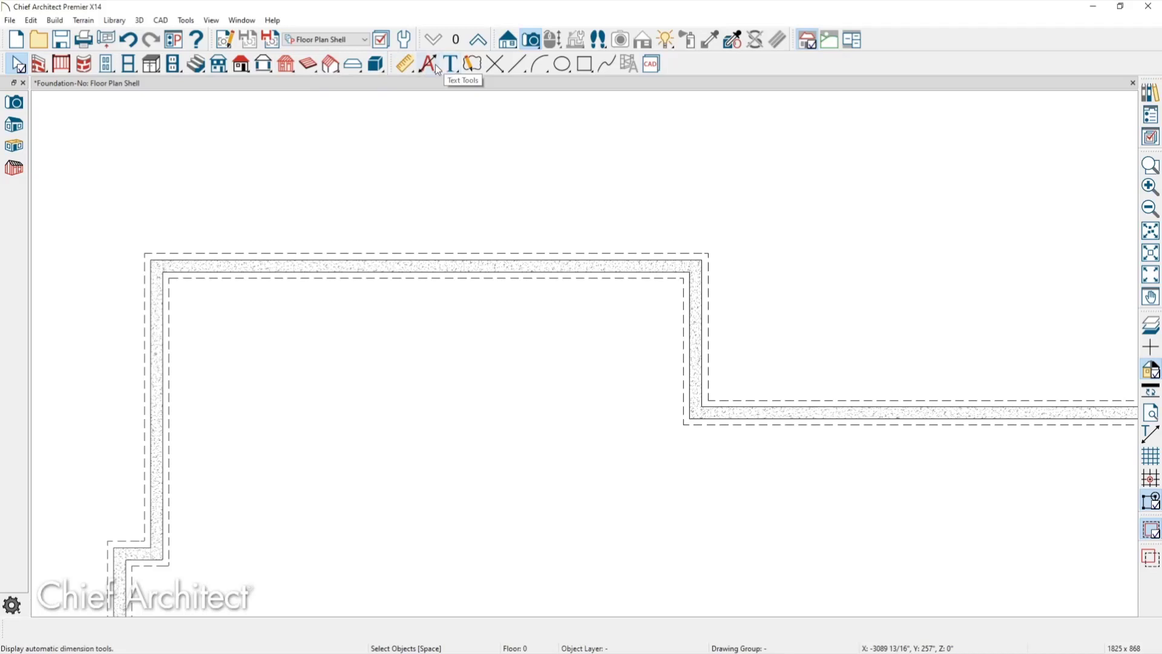
- Place a post with footing at the bedroom wing's upper-left foundation corner and turn on the "Footings, Post" layer display
left_click(287, 64)
left_click(14, 211)
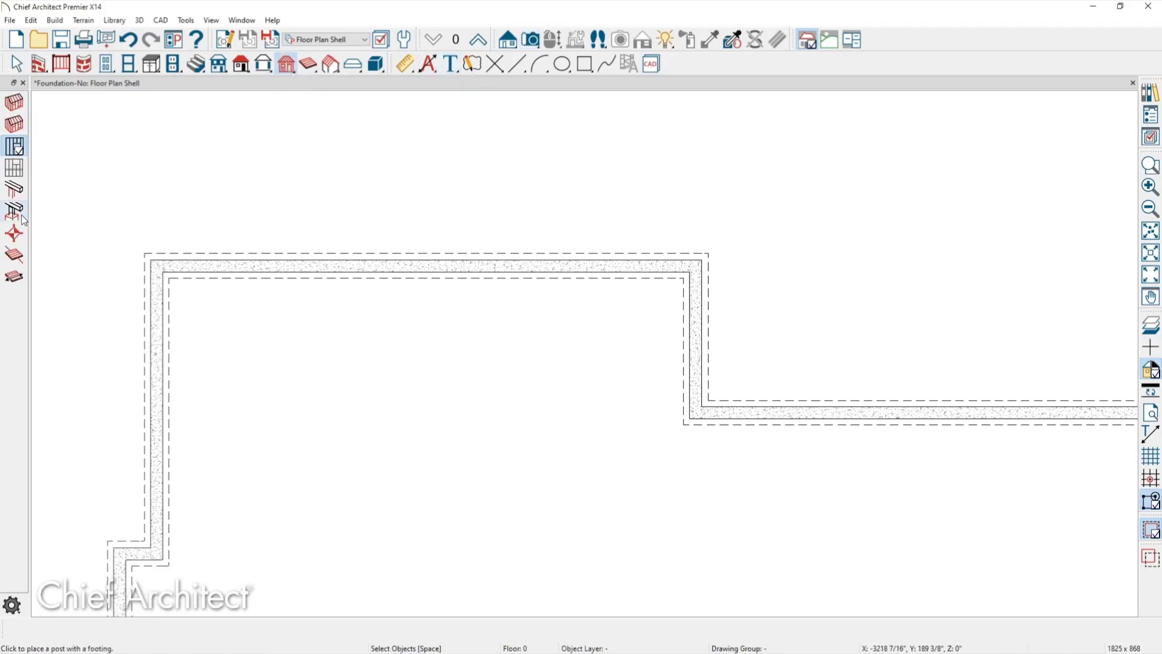
scroll(95, 270, "up", 2)
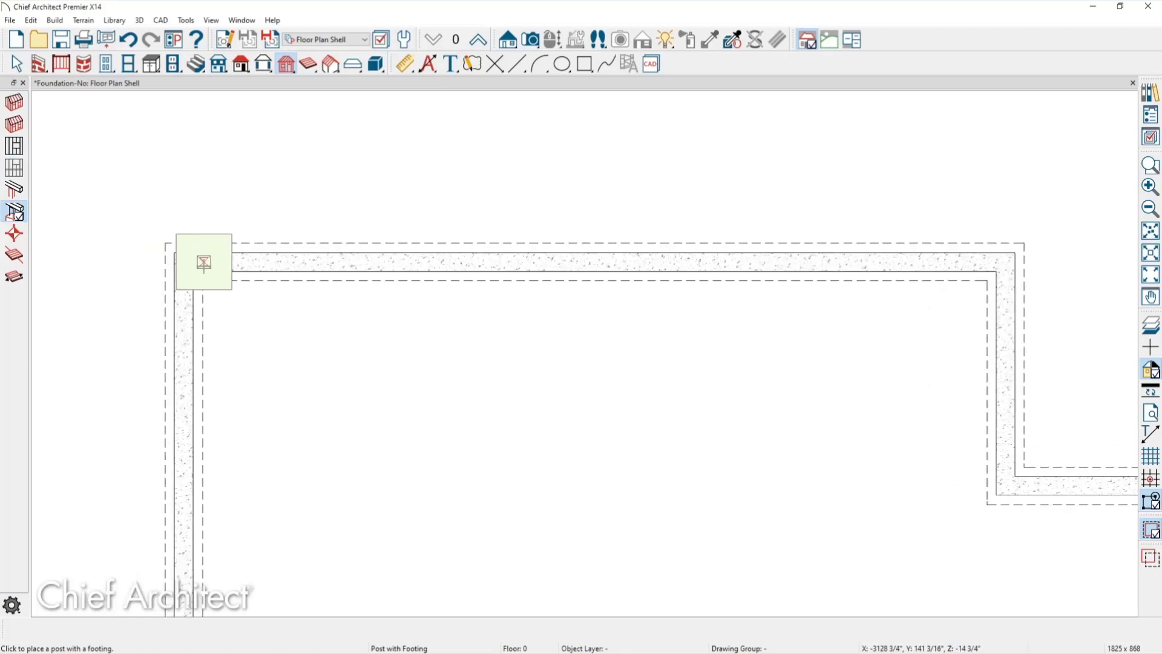
left_click(193, 266)
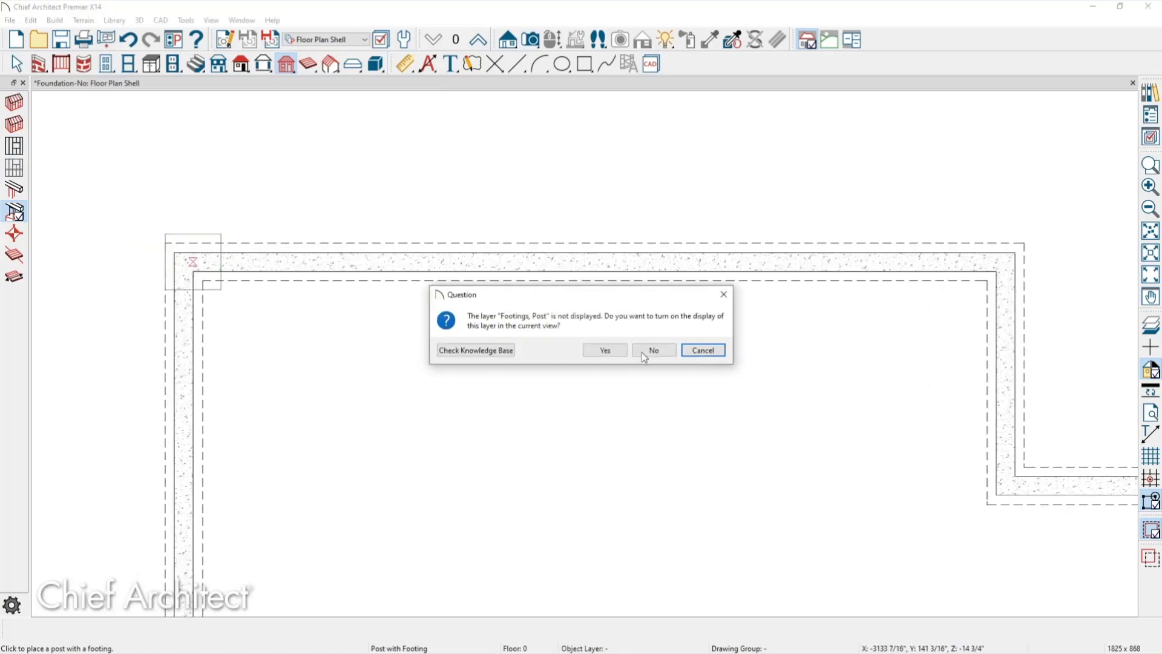
left_click(605, 350)
- Multiple-copy the corner post and footing along the bedroom wing's upper wall, evenly distributing four copies up to the opposite corner
key("space")
scroll(194, 275, "down", 2)
left_click_drag(143, 225, 215, 284)
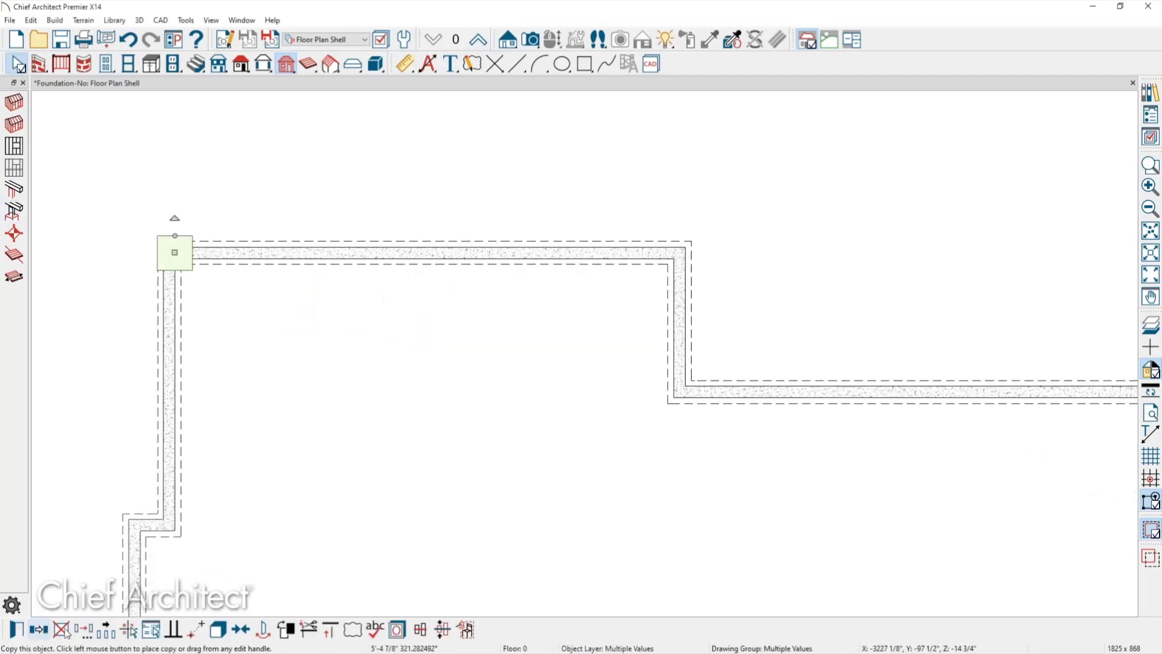
left_click(106, 632)
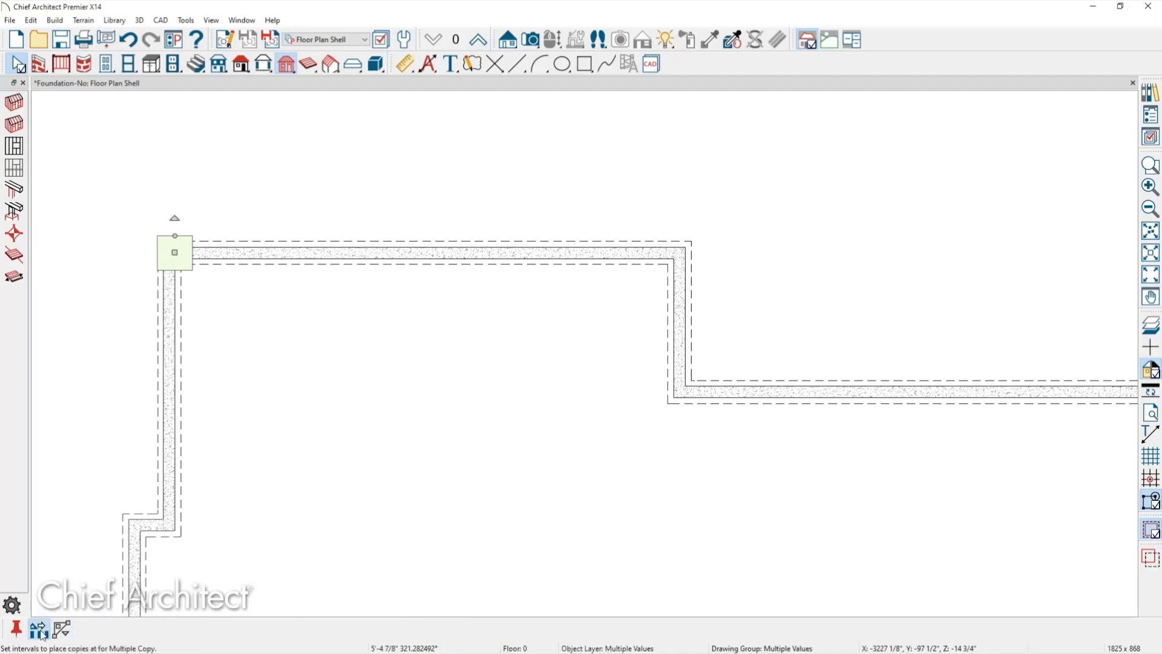
left_click(39, 632)
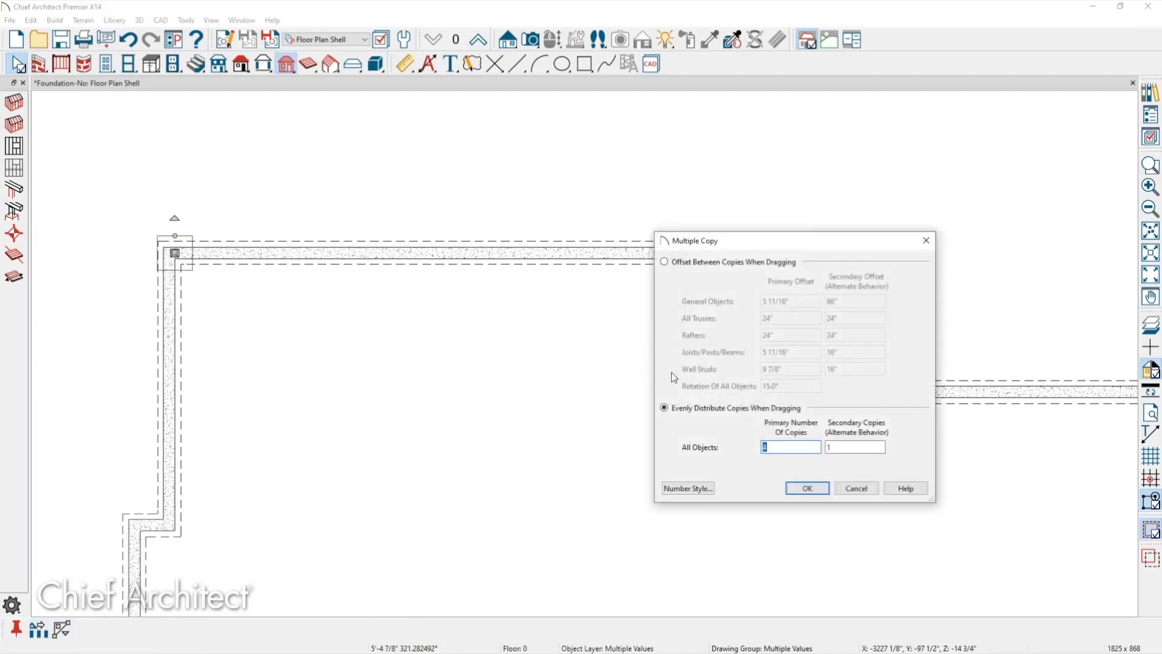
left_click(807, 488)
left_click_drag(174, 252, 700, 306)
scroll(462, 285, "down", 1)
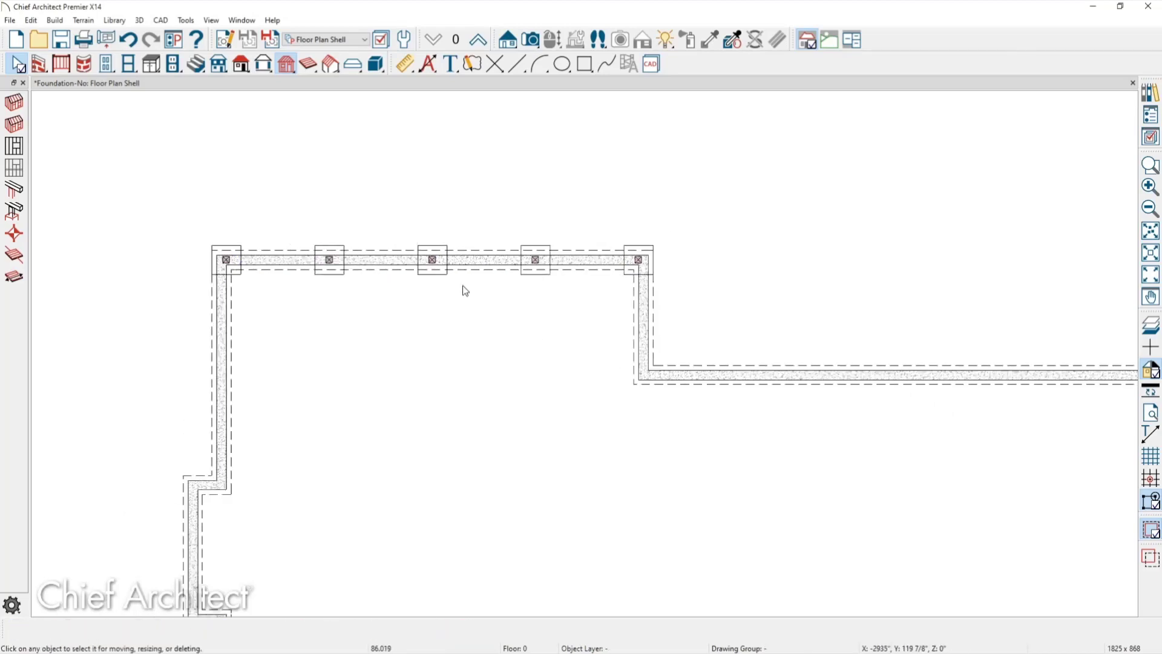
- Delete all foundation walls while keeping the five post footings, and turn on the reference display of the floor above
scroll(462, 285, "down", 1)
middle_click_drag(448, 261, 320, 301)
scroll(337, 242, "down", 1)
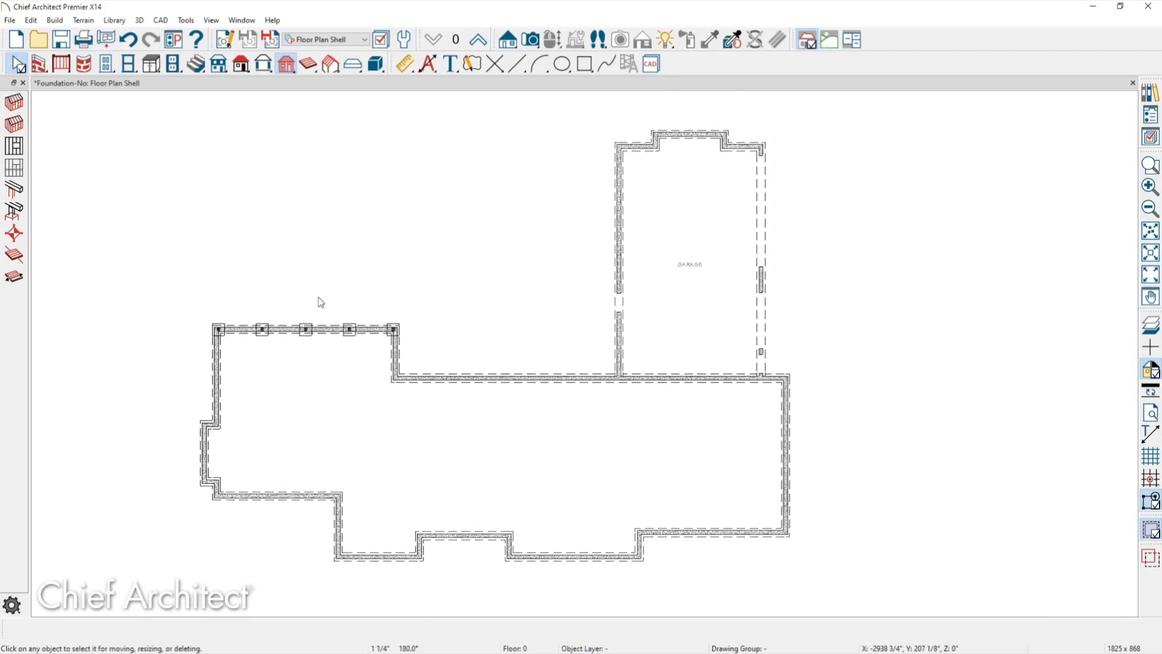
left_click(38, 64)
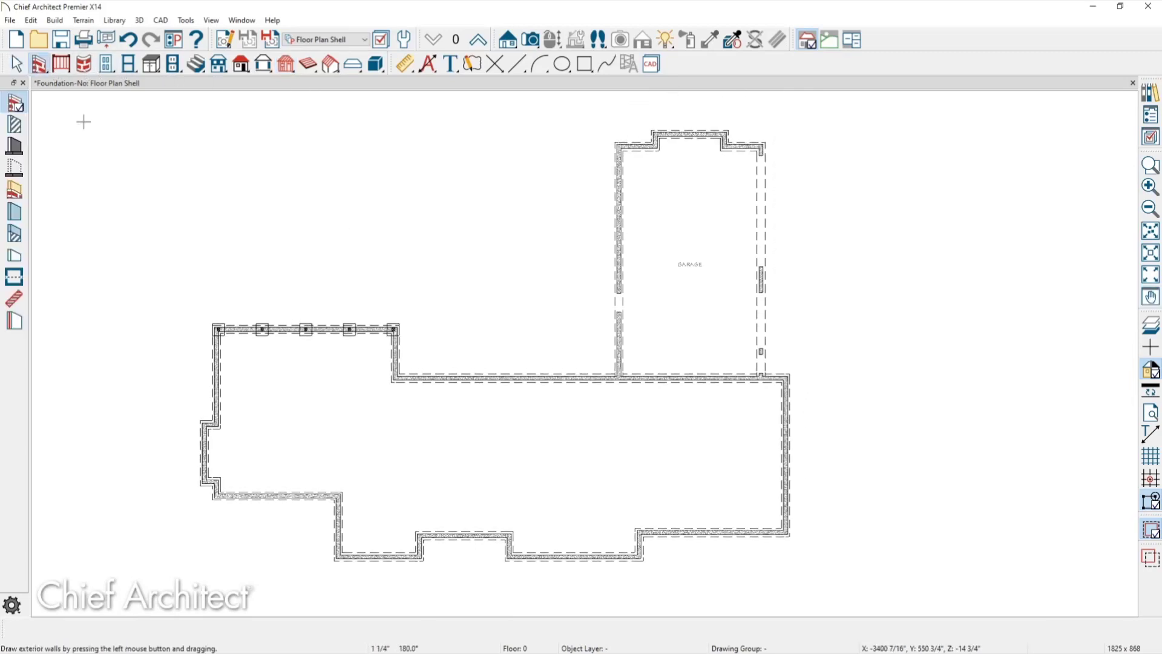
left_click_drag(94, 111, 848, 591)
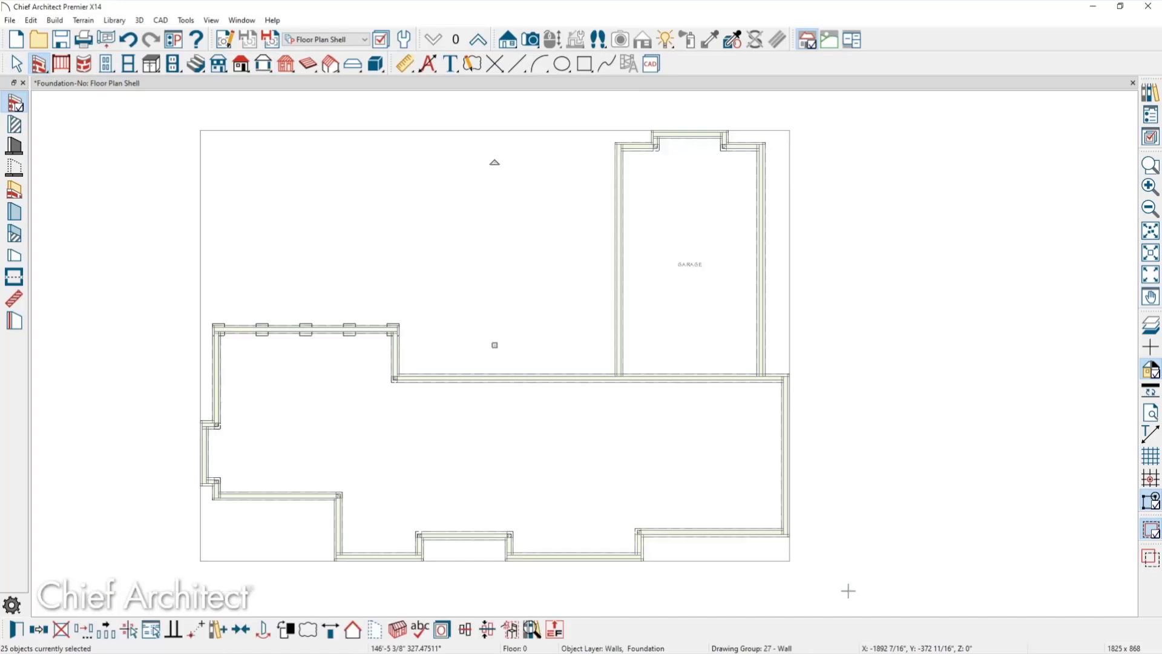
key("Delete")
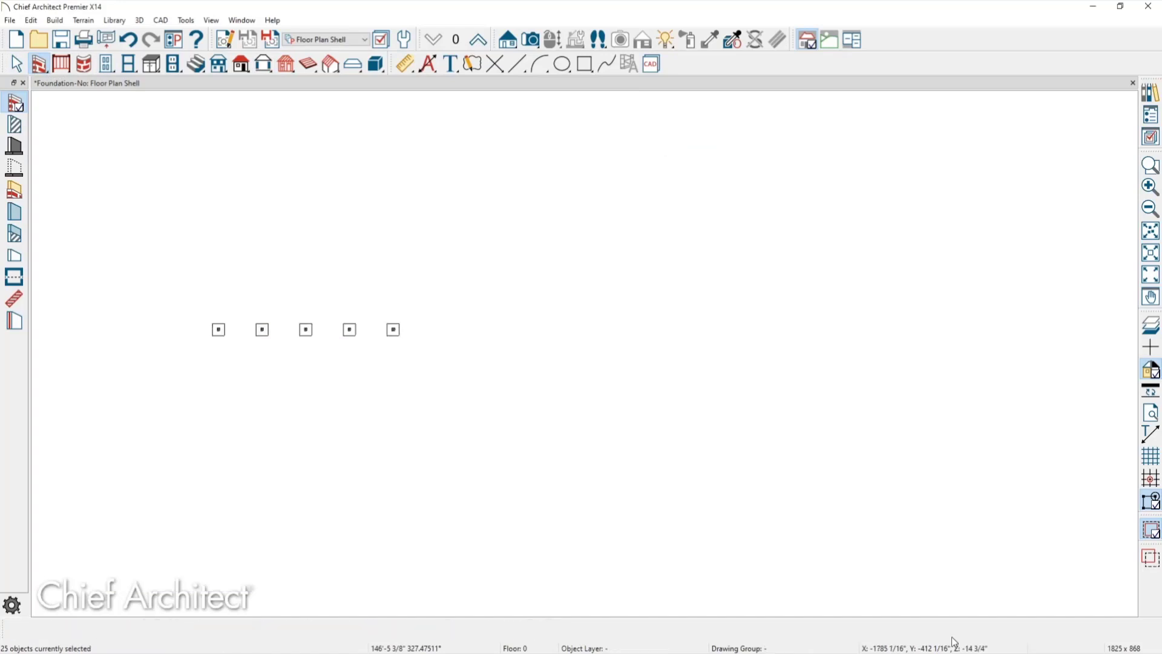
key("ctrl+z")
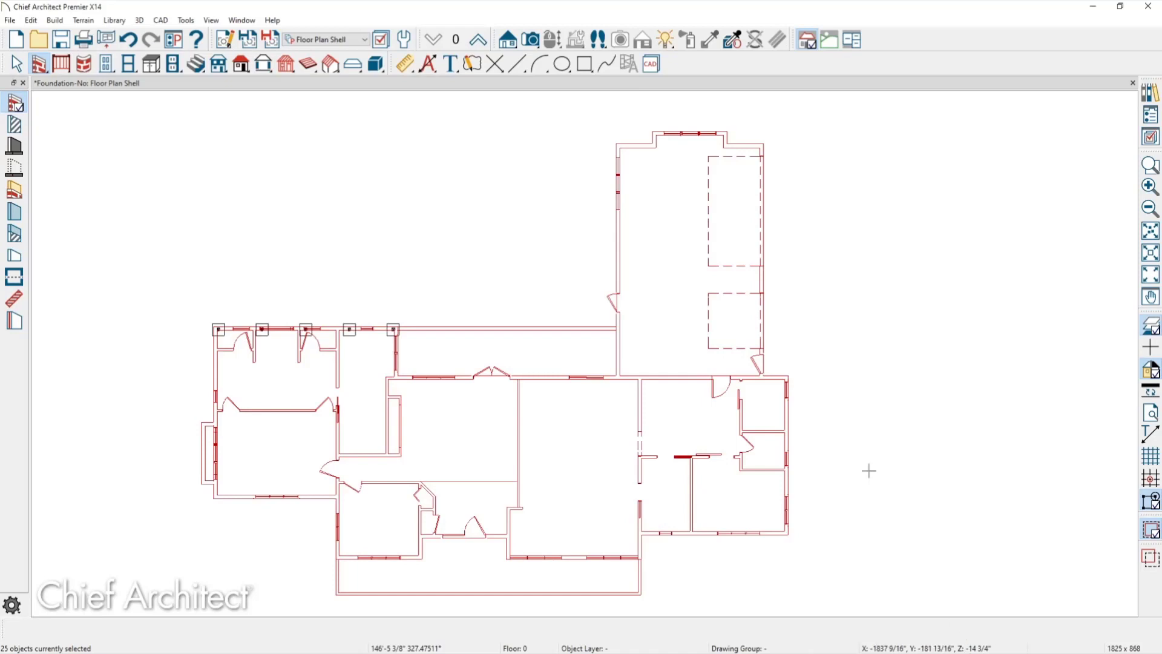
scroll(300, 396, "up", 1)
scroll(300, 395, "up", 1)
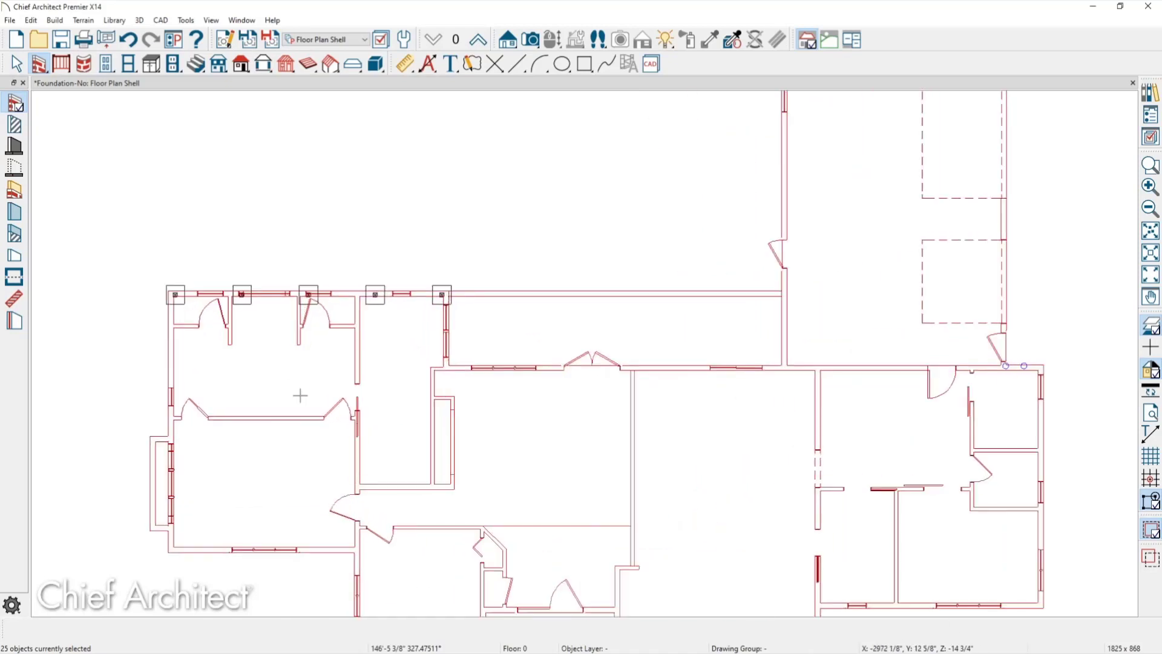
- Create a Perspective Floor Overview of the foundation level and examine the row of posts and footings from several angles
left_click(530, 40)
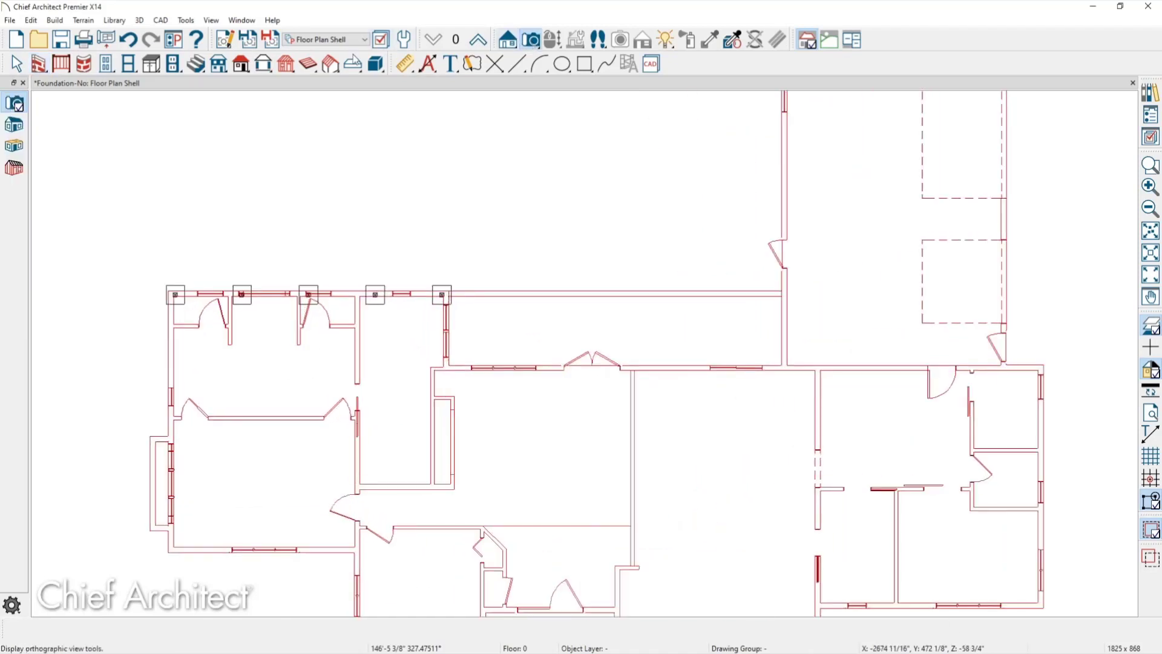
left_click(14, 148)
left_click_drag(485, 327, 557, 309)
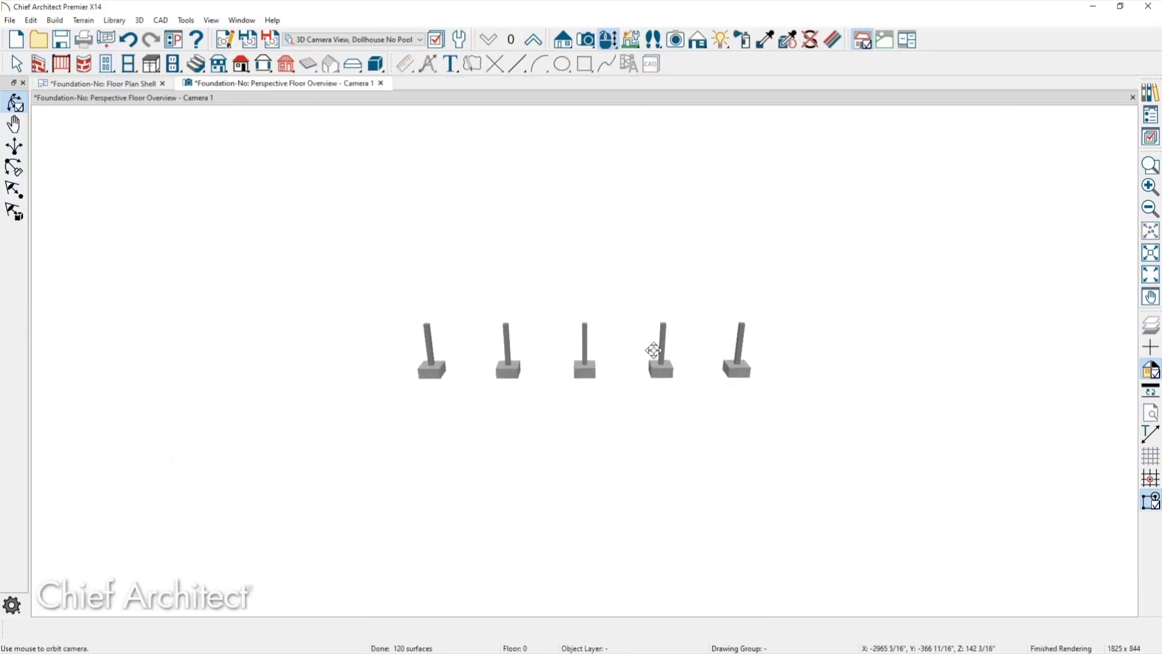
mouse_move(619, 371)
left_mouse_down()
mouse_move(399, 355)
mouse_move(531, 345)
mouse_move(609, 379)
left_mouse_up()
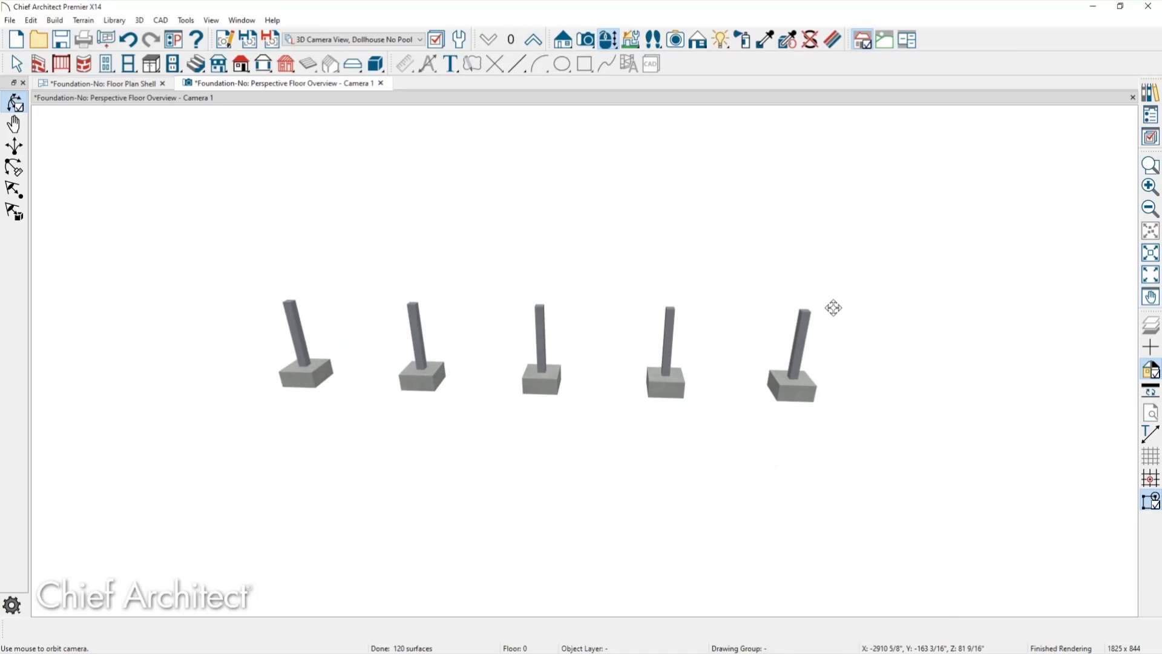
left_click_drag(843, 309, 848, 319)
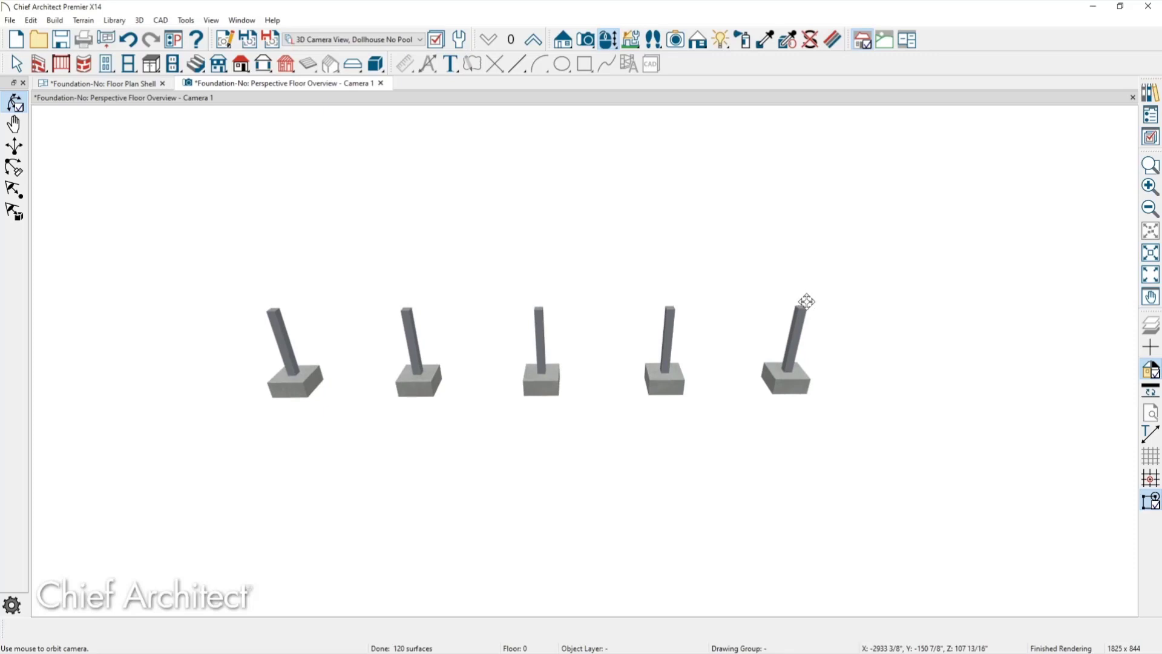
left_click_drag(806, 304, 807, 311)
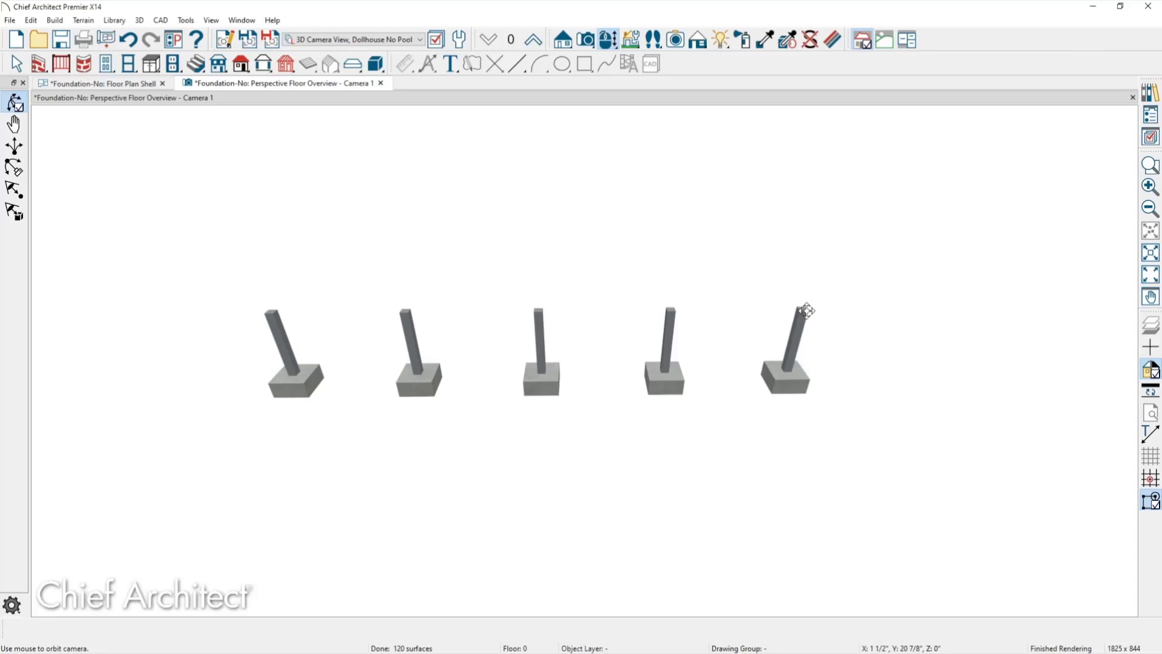
- In the foundation plan's Build Foundation settings, choose Grade Beams on Piers and set the stem wall minimum height to 6"
left_click(133, 84)
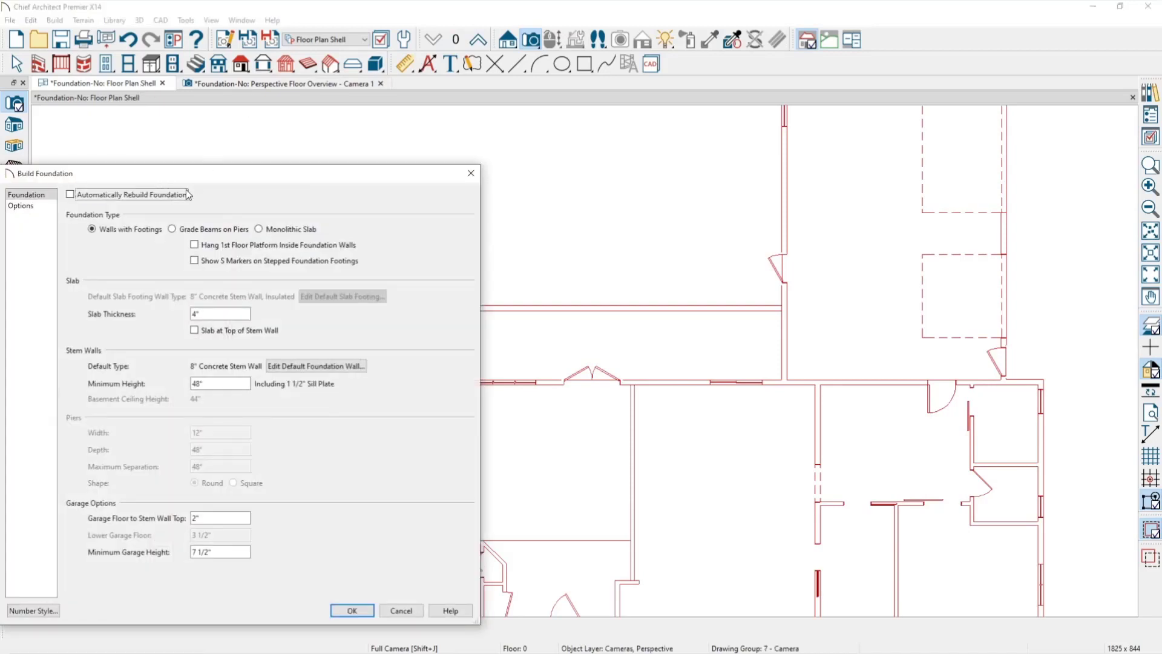
left_click(212, 230)
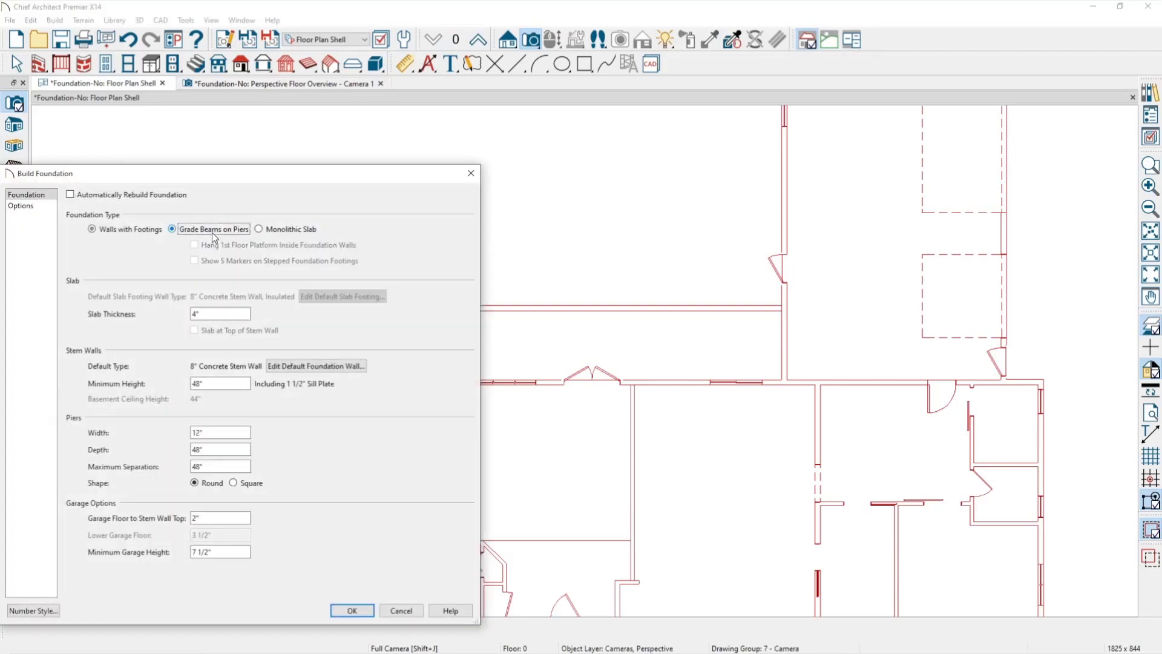
double_click(209, 385)
type("6")
left_click(212, 448)
- Set the default foundation wall type to Stone-6 and turn off its footing
left_click(281, 372)
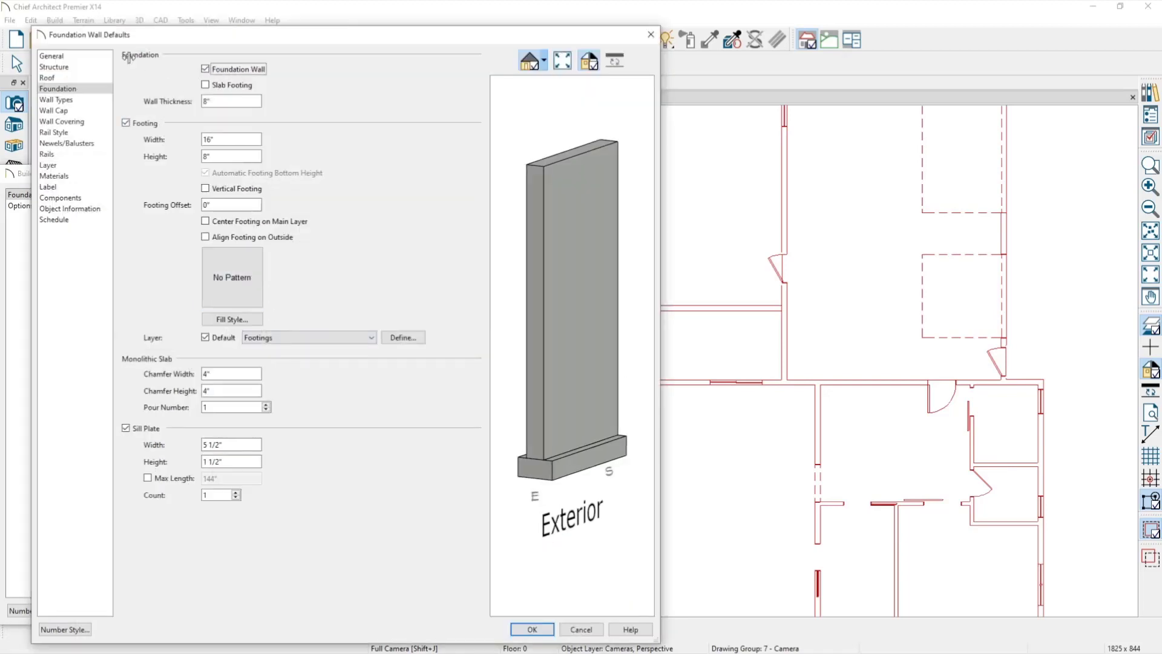
left_click(86, 100)
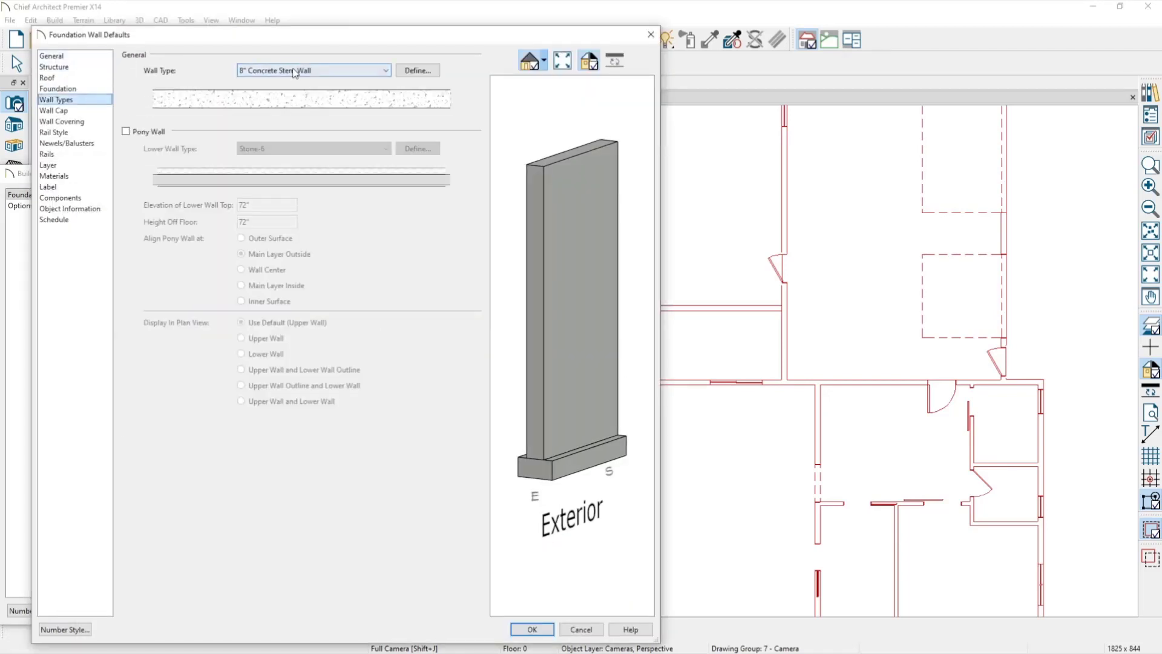
left_click(295, 71)
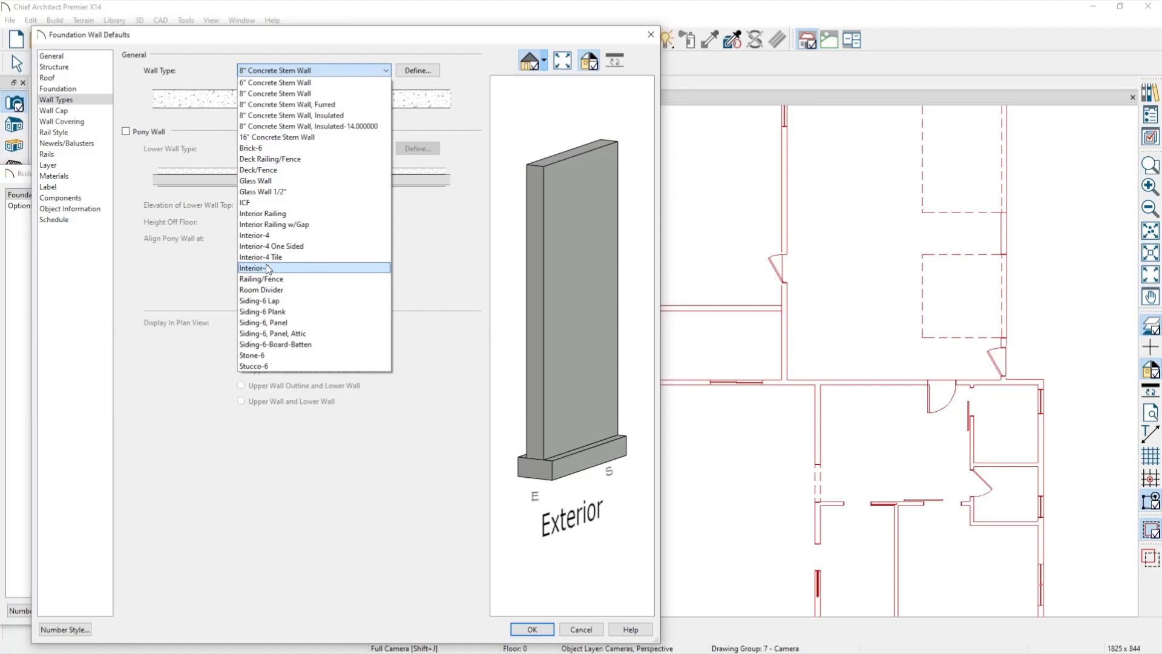
left_click(263, 355)
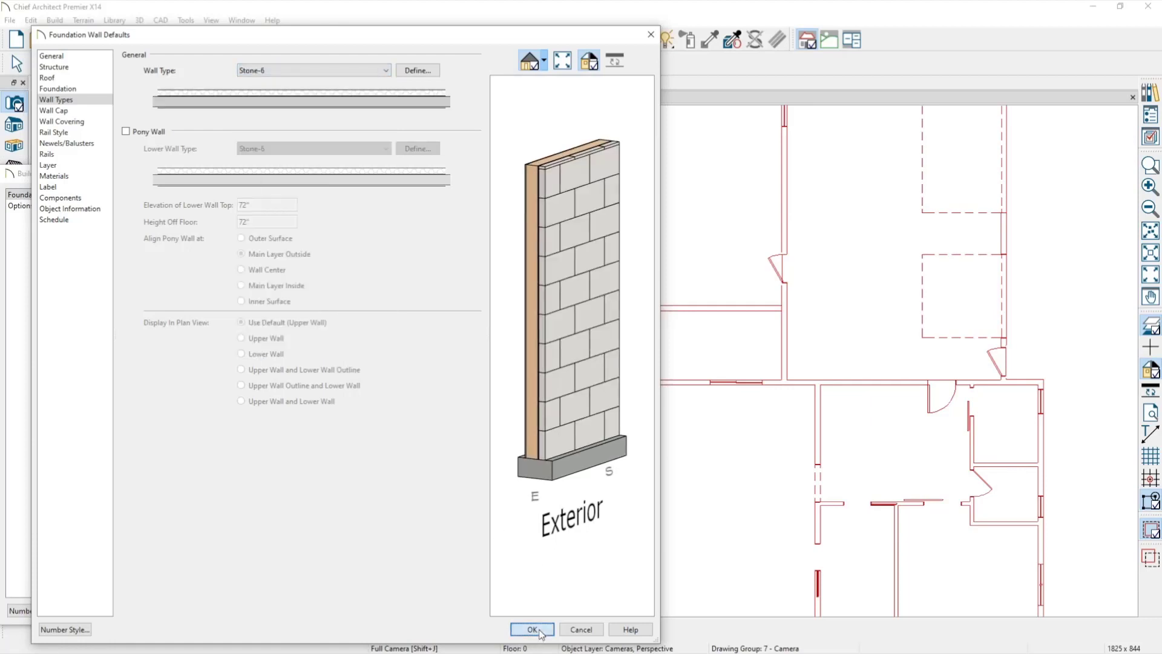
left_click(57, 88)
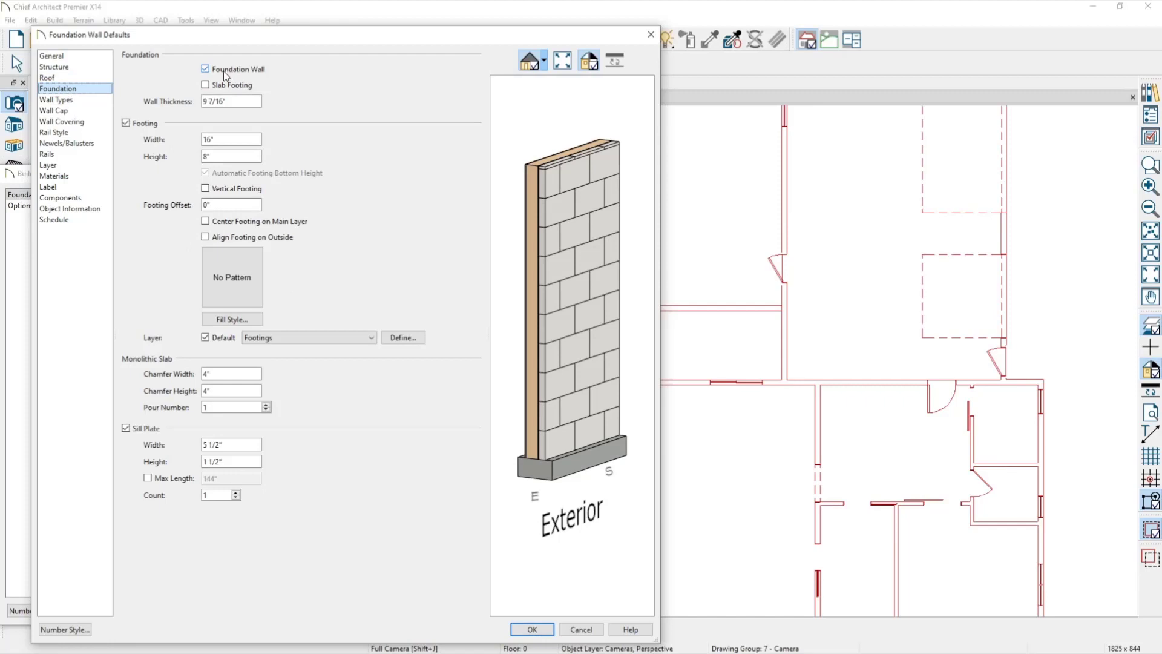
left_click(126, 123)
left_click(532, 628)
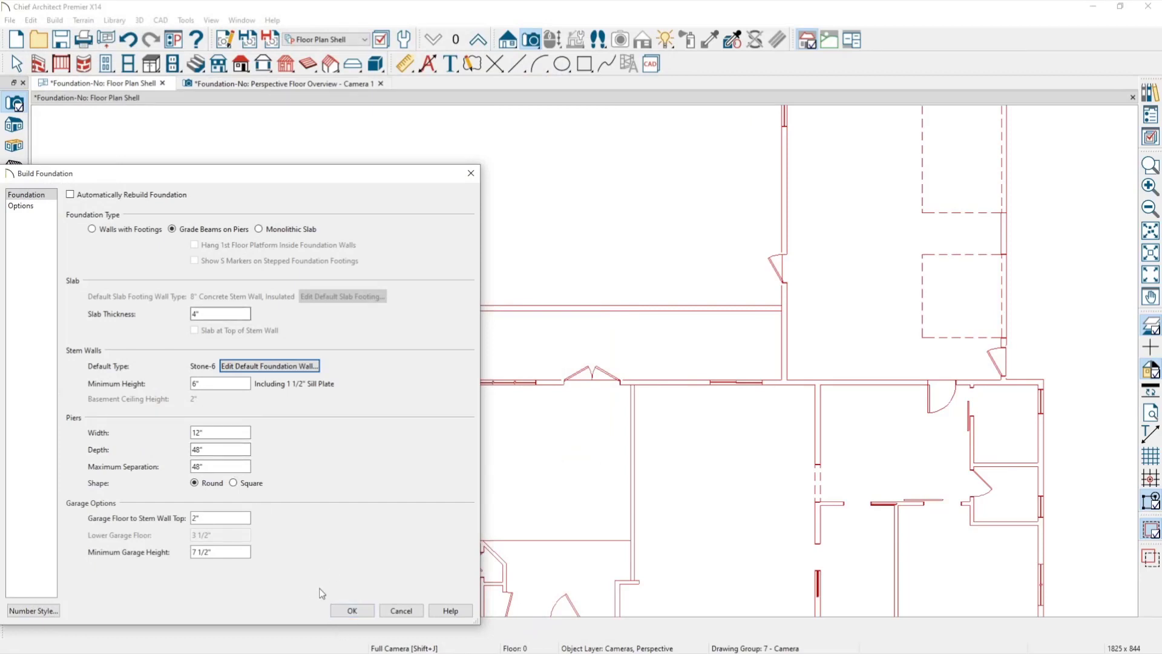
- Build the grade beam and pier foundation with these settings, accepting the loss of existing foundation plan work
left_click(352, 610)
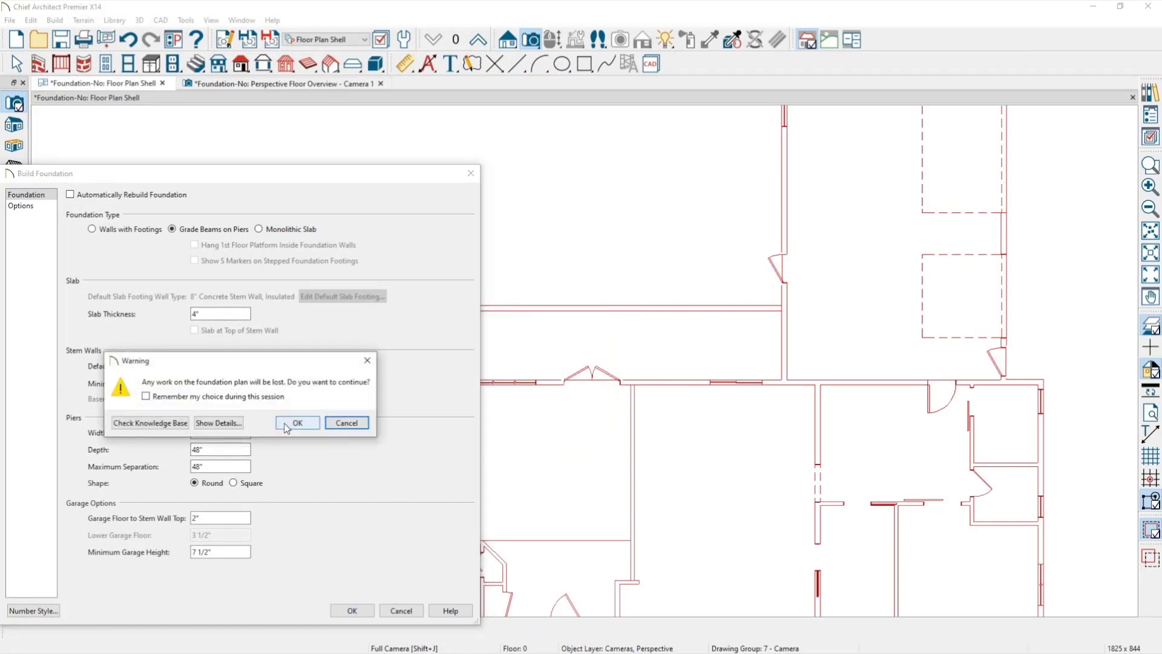
left_click(294, 424)
left_click(567, 347)
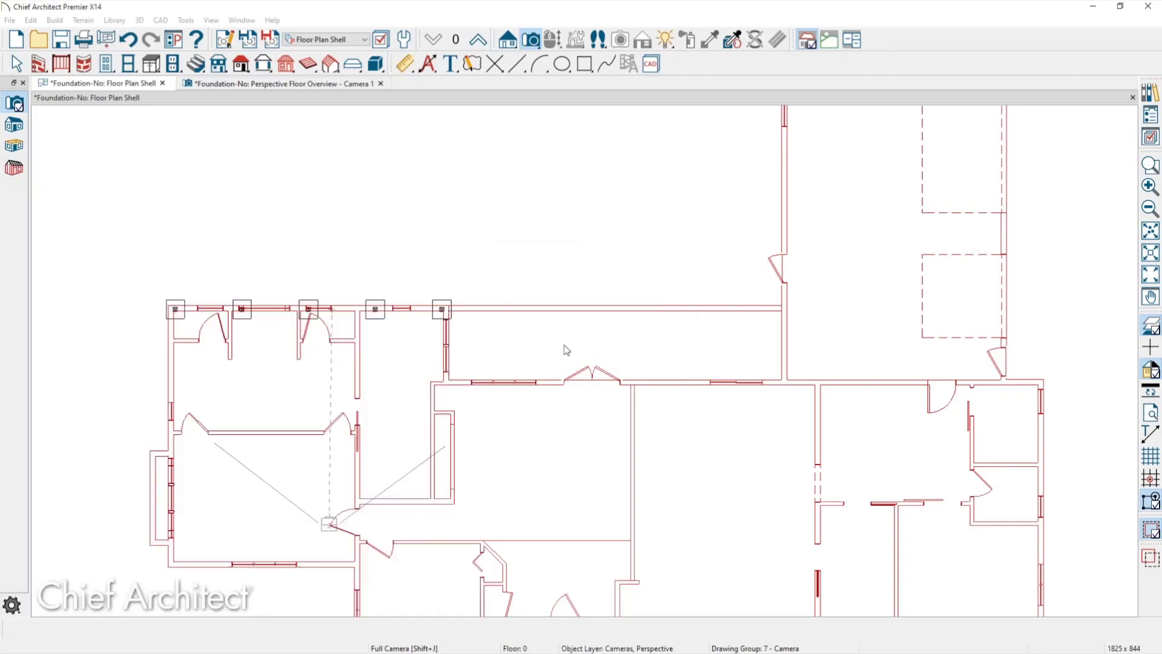
- Inspect in the 3D overview how the manual posts and footings sit among the piers under the bedroom wing's grade beam
left_click(362, 83)
scroll(446, 318, "down", 3)
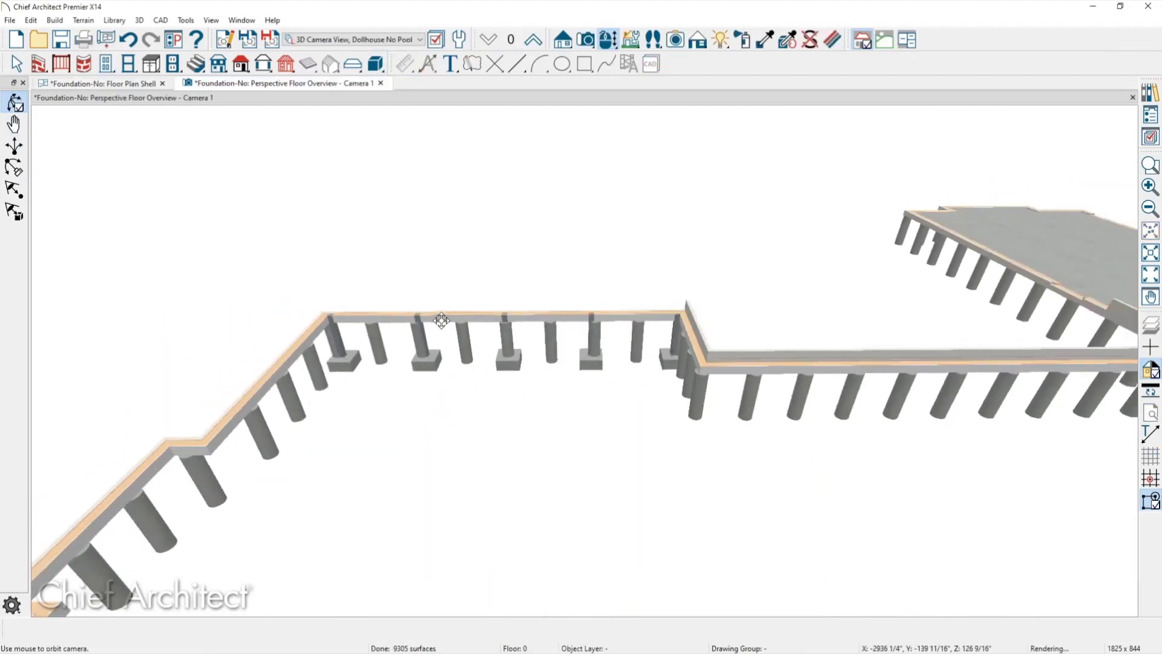
left_click_drag(449, 316, 466, 285)
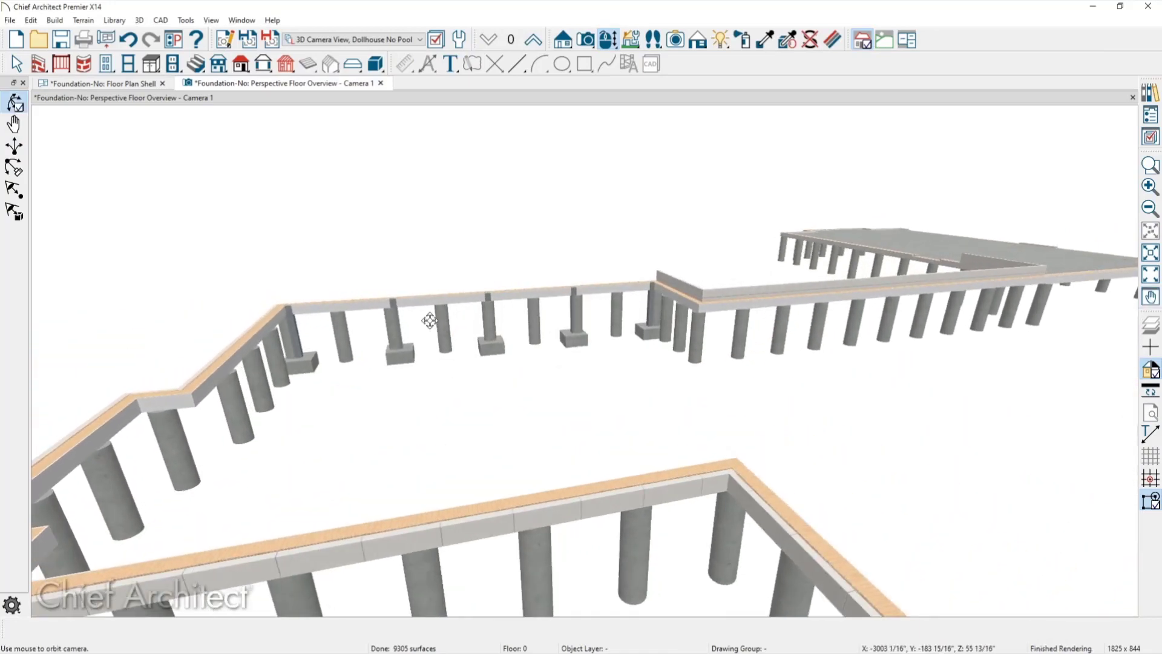
scroll(331, 351, "up", 3)
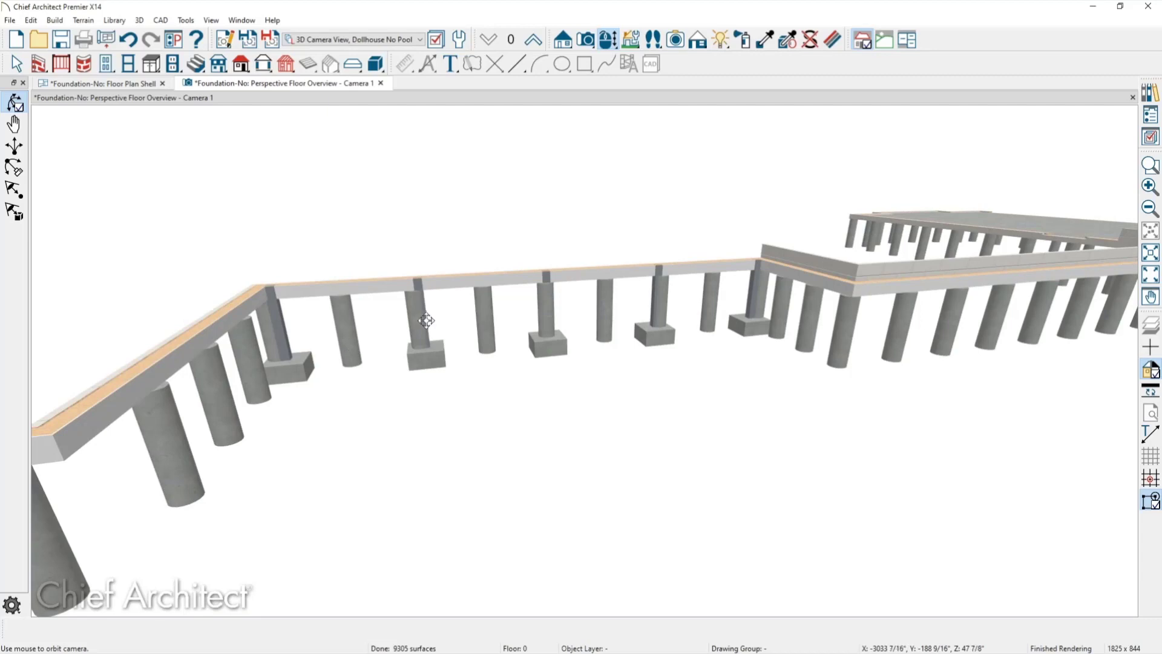
scroll(319, 314, "up", 1)
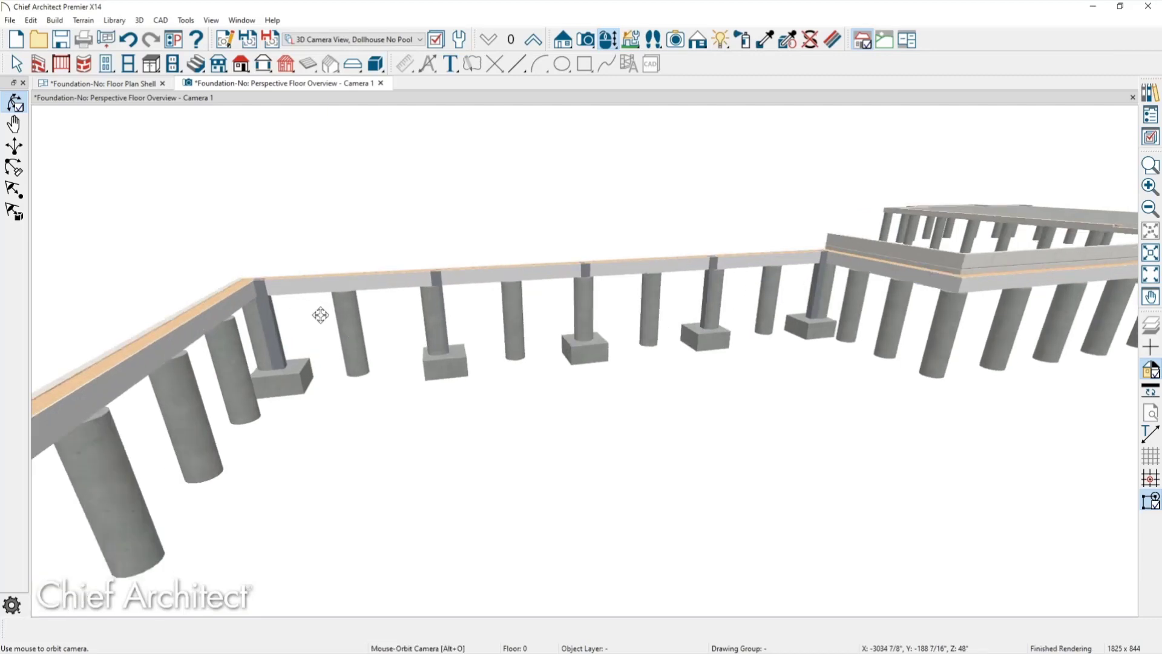
left_click_drag(324, 329, 291, 390)
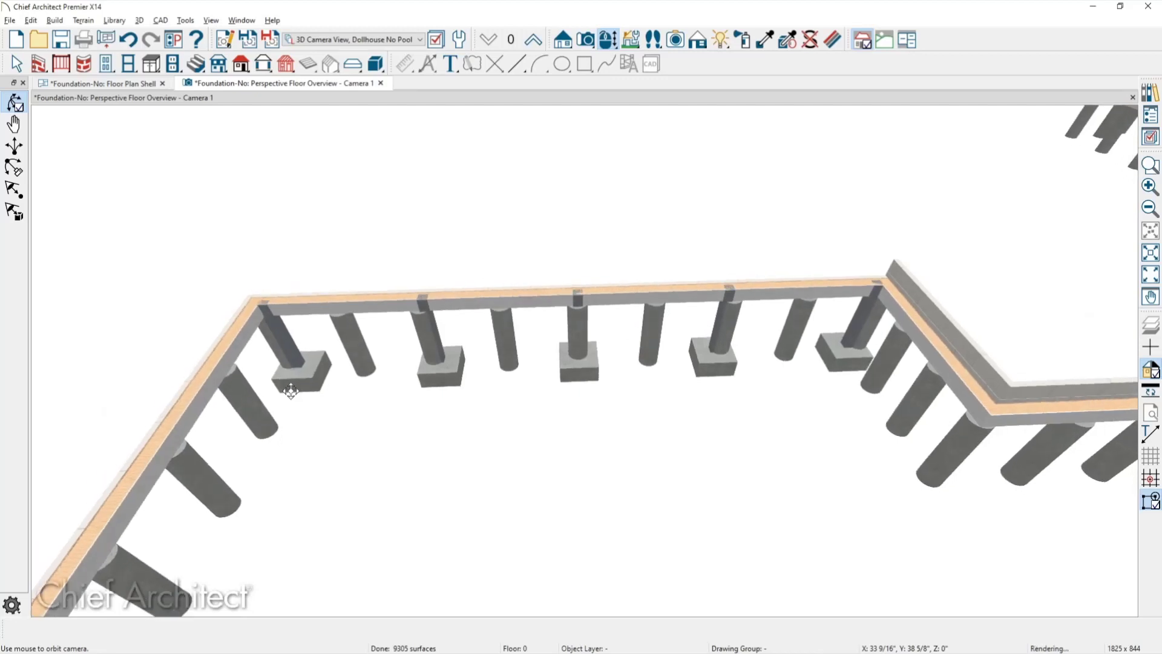
- Return to the foundation plan and turn off the reference display around the bedroom wing's upper wall
left_click(134, 88)
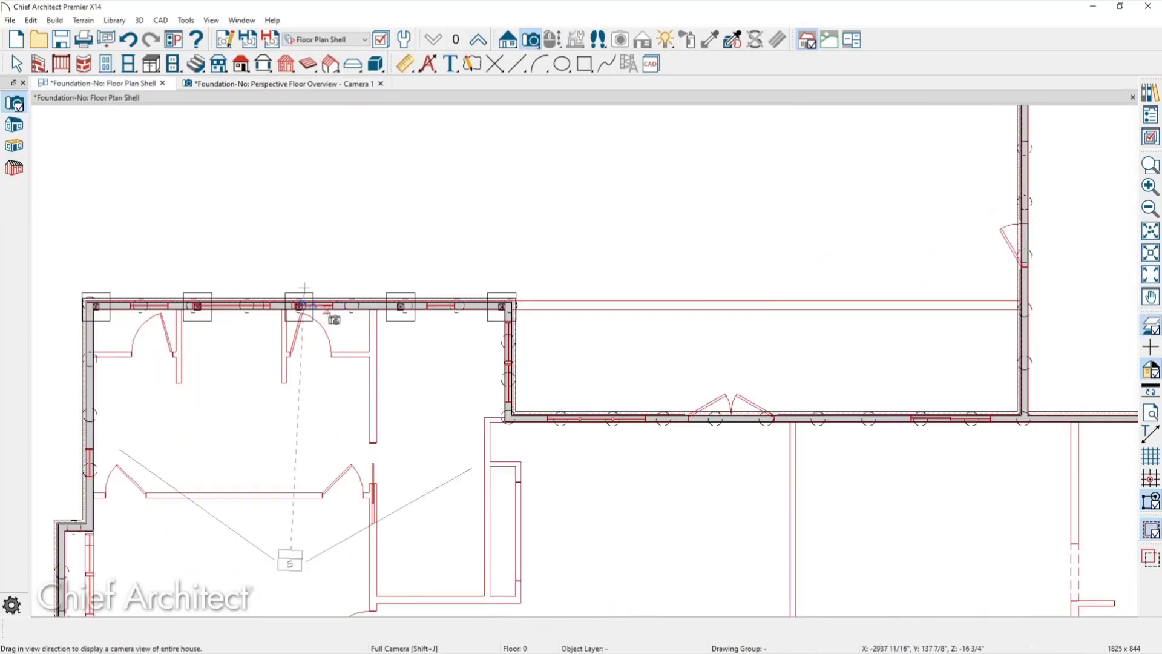
key("F9")
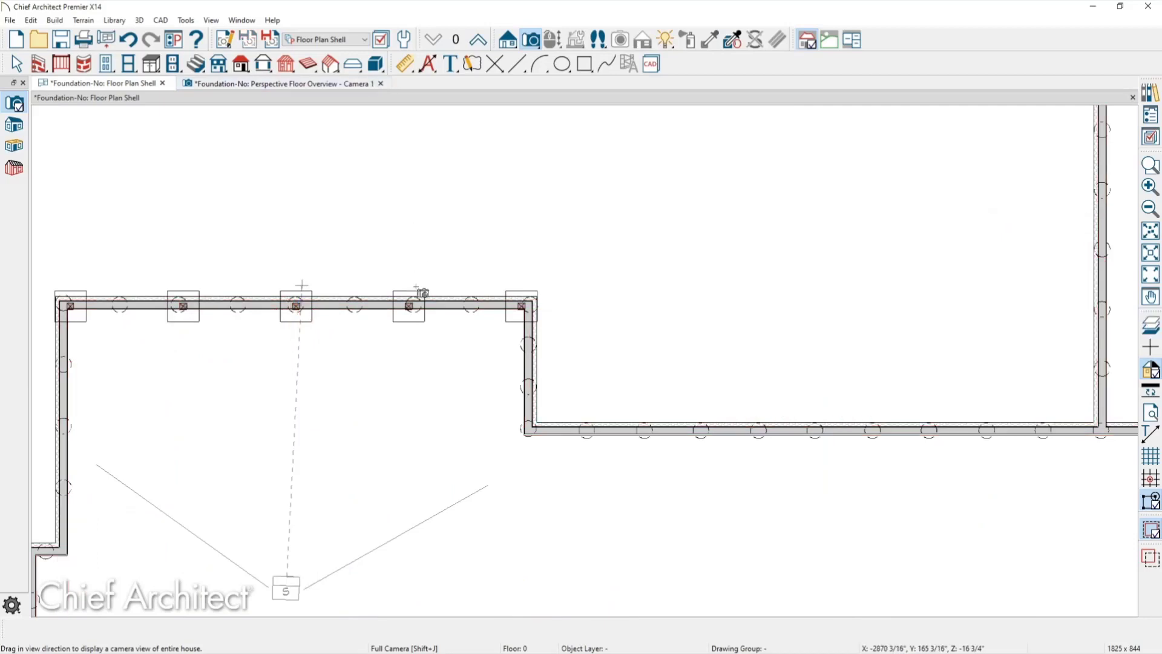
key("space")
scroll(325, 328, "up", 2)
- Try to move the bedroom wing's upper foundation wall about 5 1/2" inward relative to the posts
left_click(323, 289)
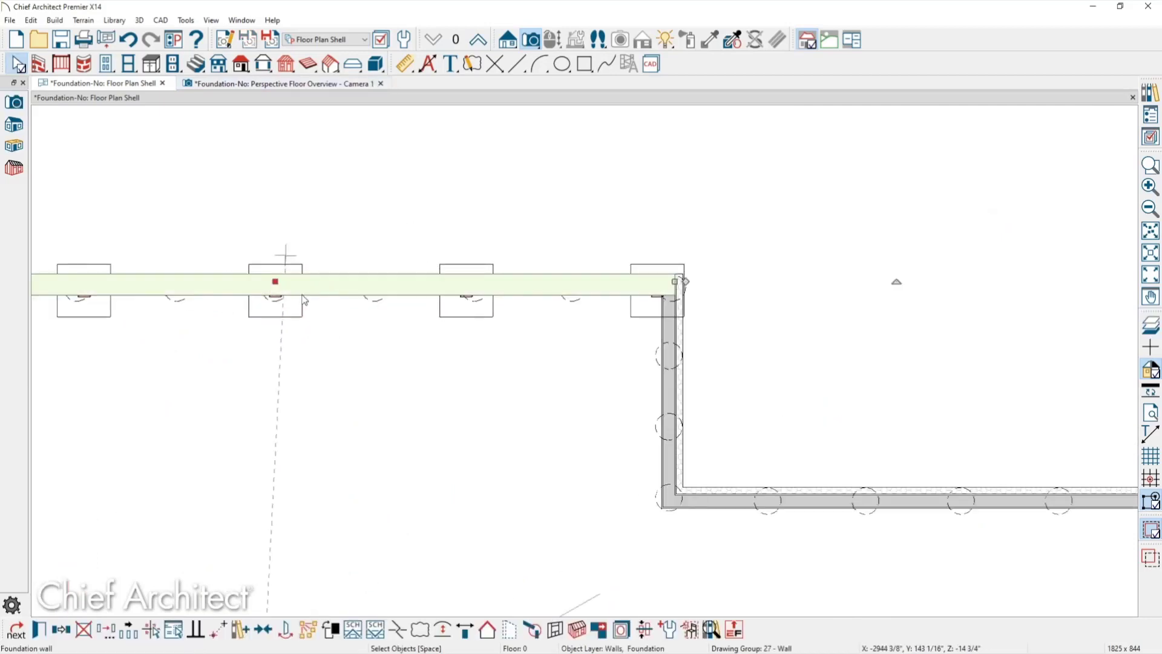
mouse_move(273, 281)
left_mouse_down()
mouse_move(270, 303)
mouse_move(270, 292)
left_mouse_up()
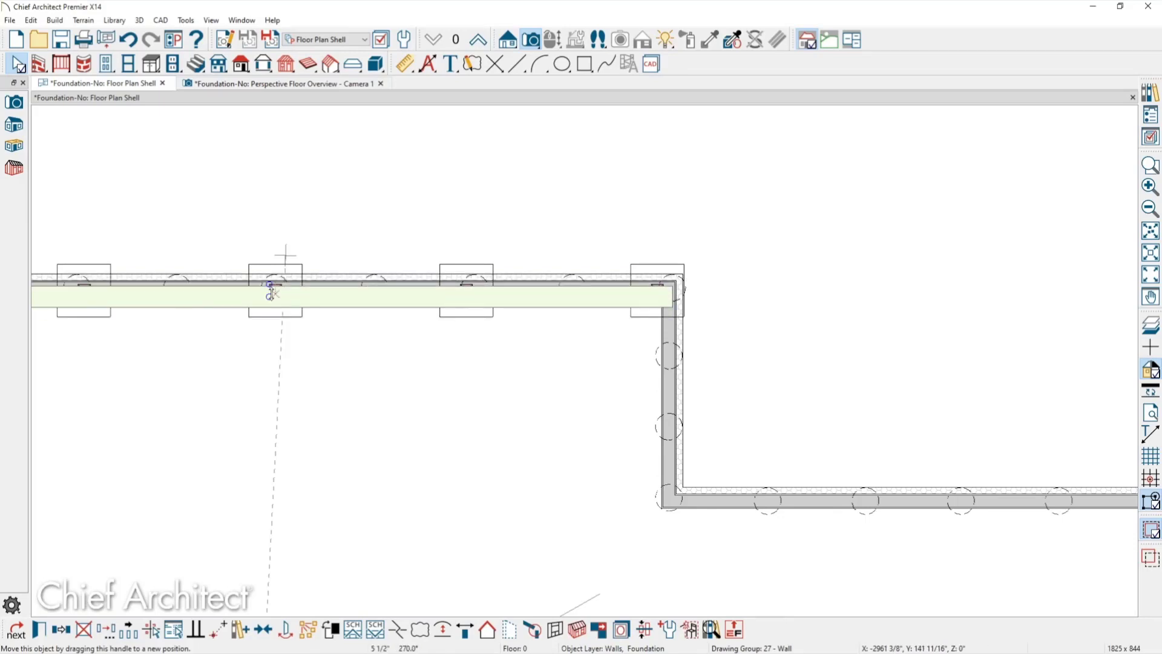
left_click_drag(271, 293, 272, 292)
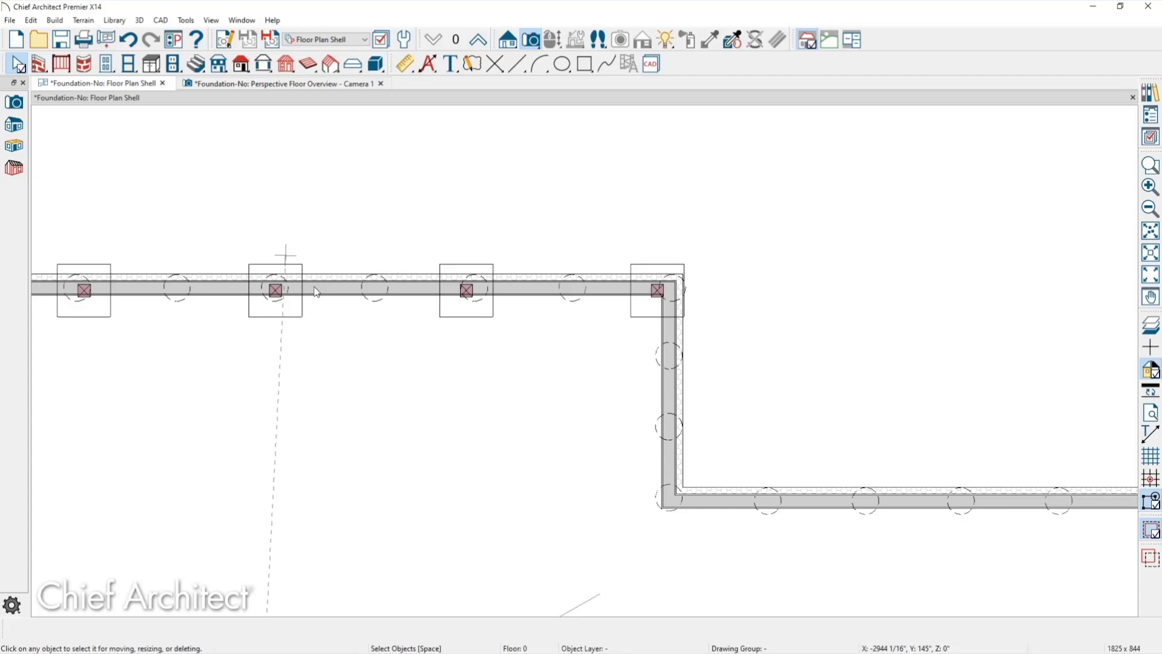
- Review the bedroom wing's posts and piers in plan and again in the 3D floor overview
scroll(356, 330, "down", 2)
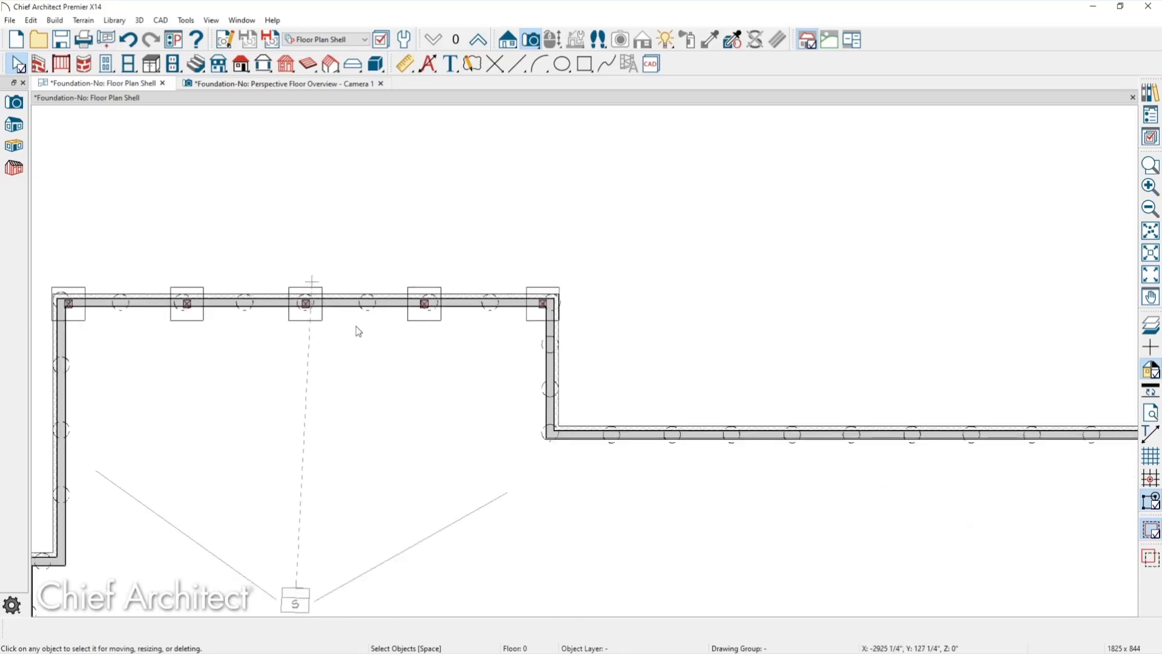
middle_click_drag(362, 327, 409, 286)
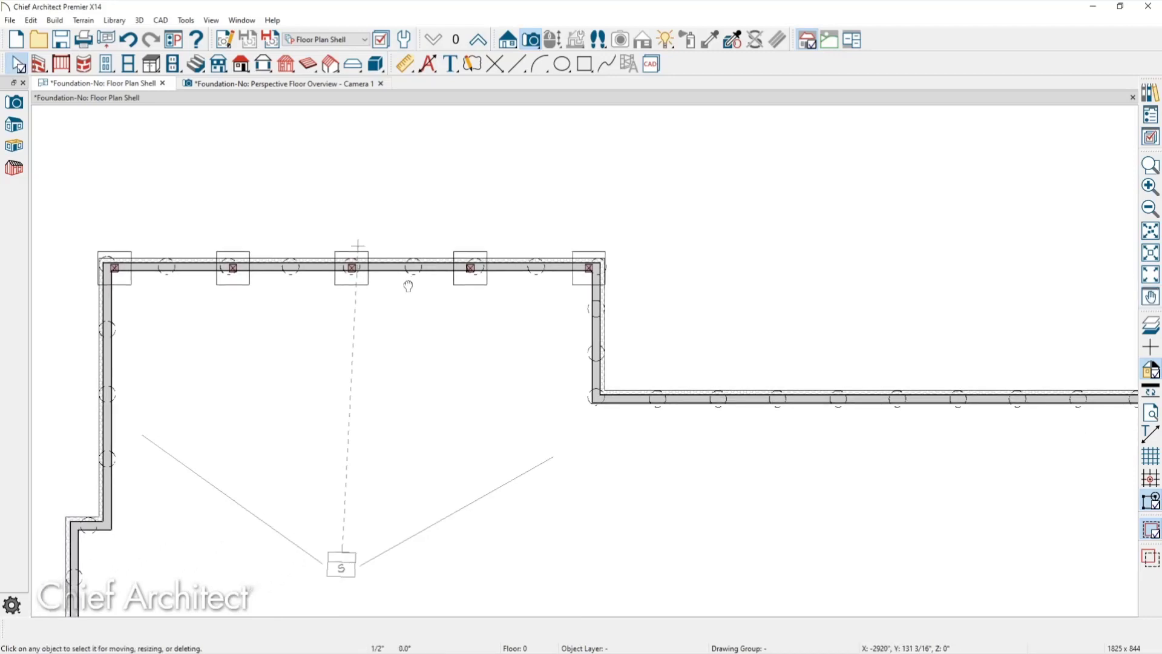
left_click(342, 84)
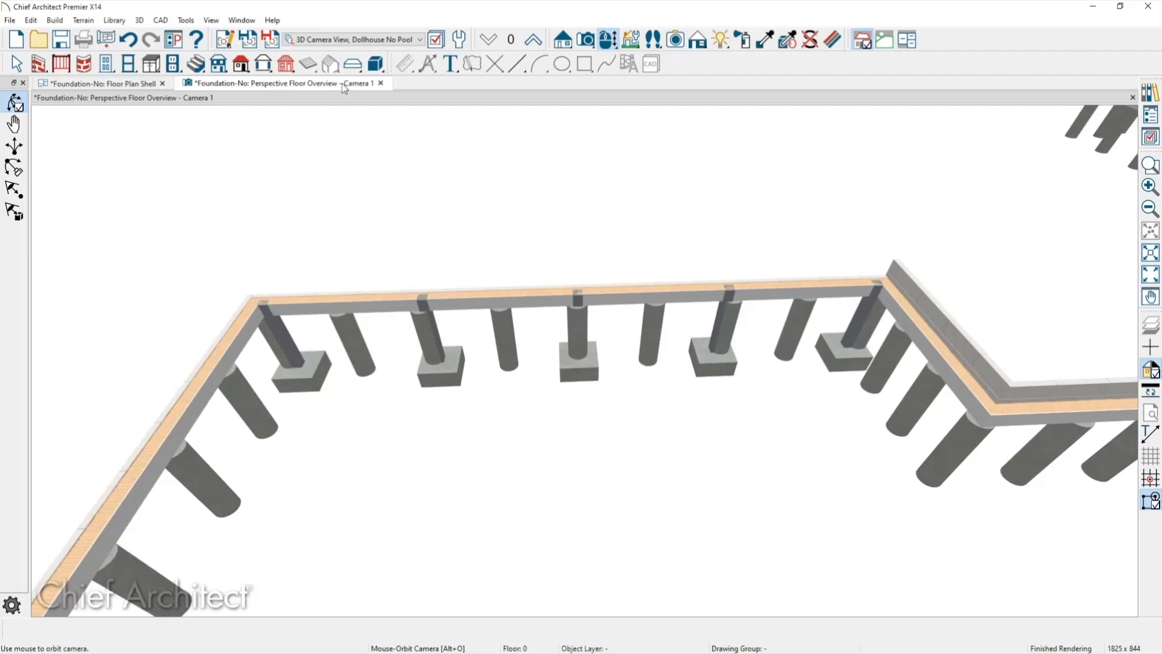
key("alt+Tab")
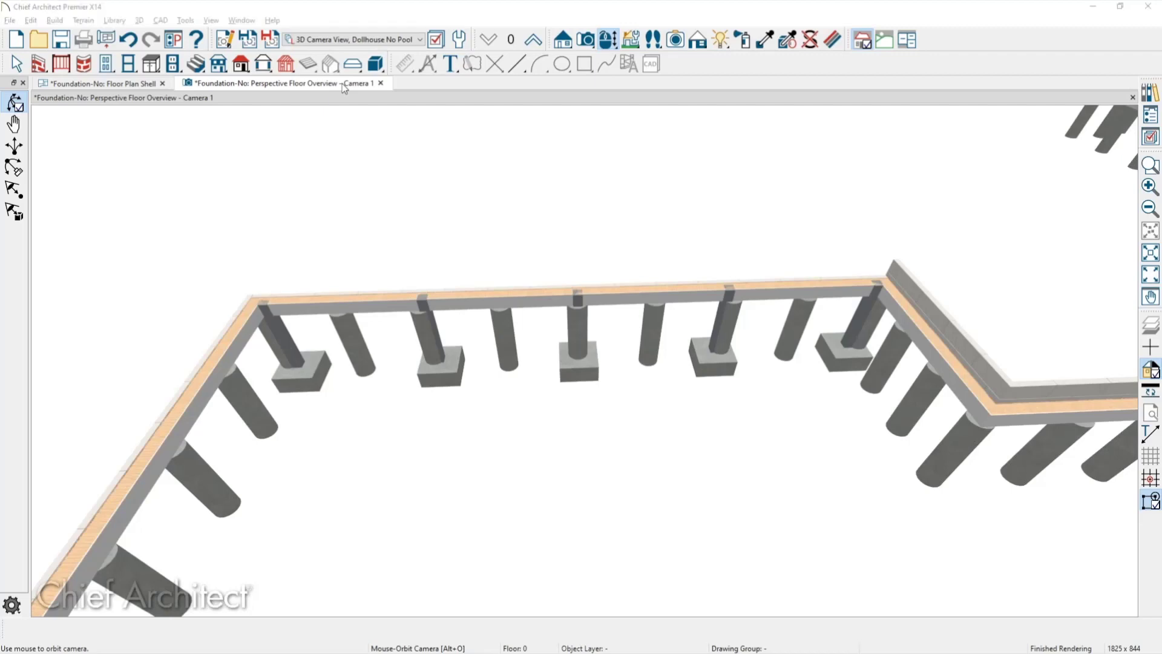
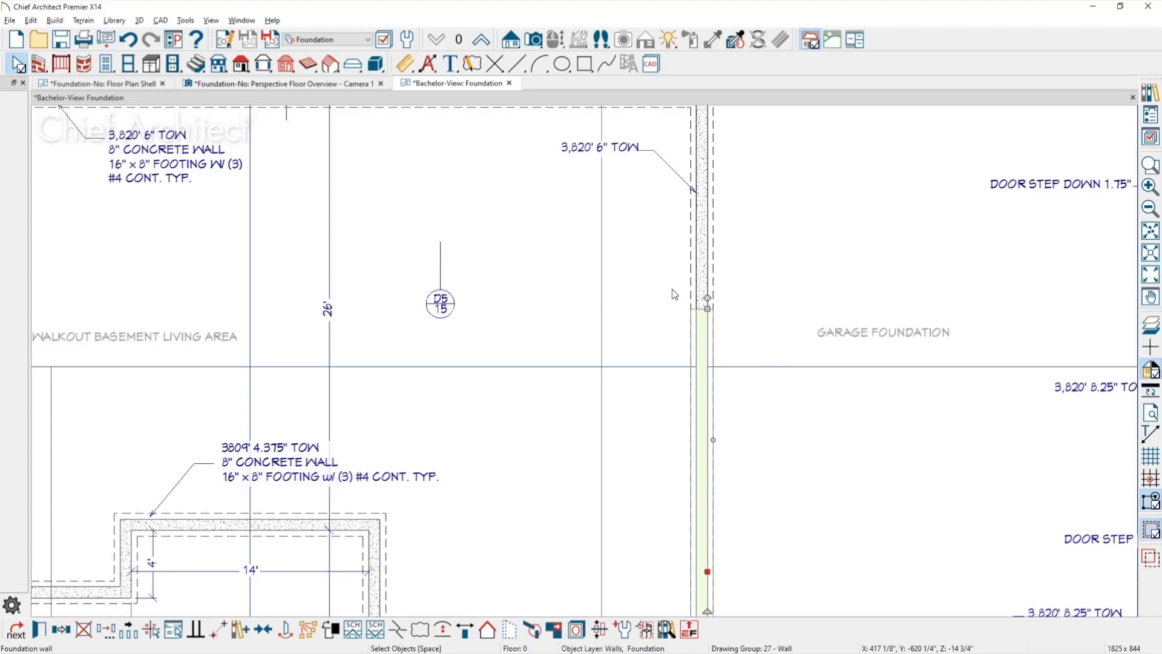
- Check the Auto Merge Collinear Walls option in the General Wall defaults and close the defaults
left_click(406, 38)
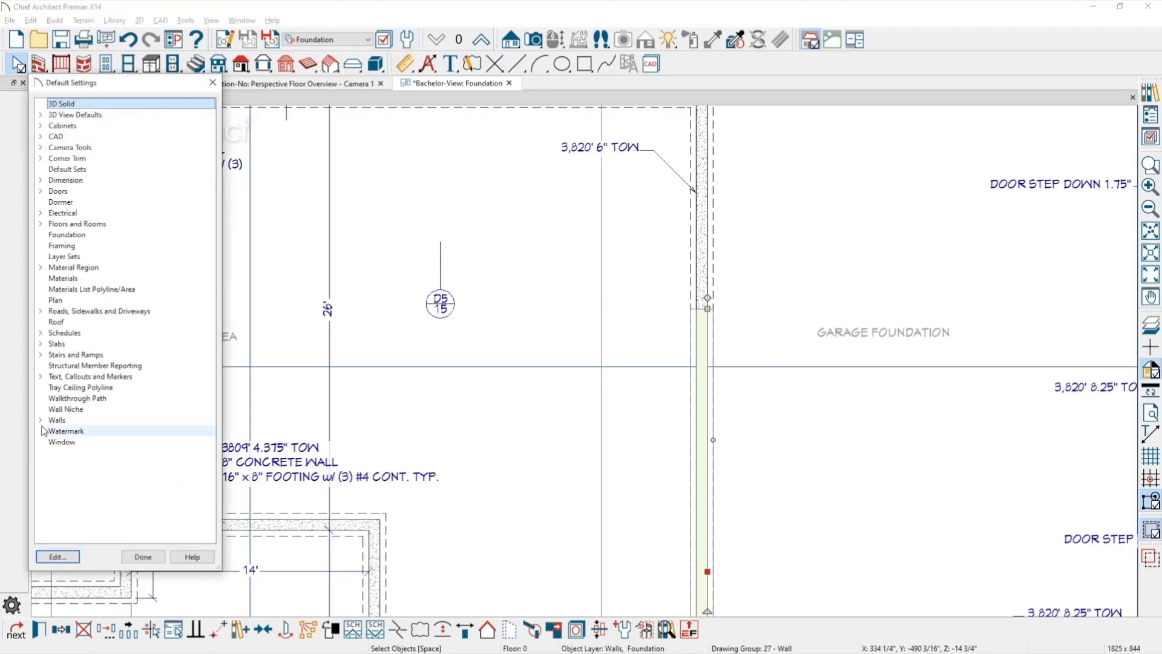
left_click(41, 420)
double_click(82, 431)
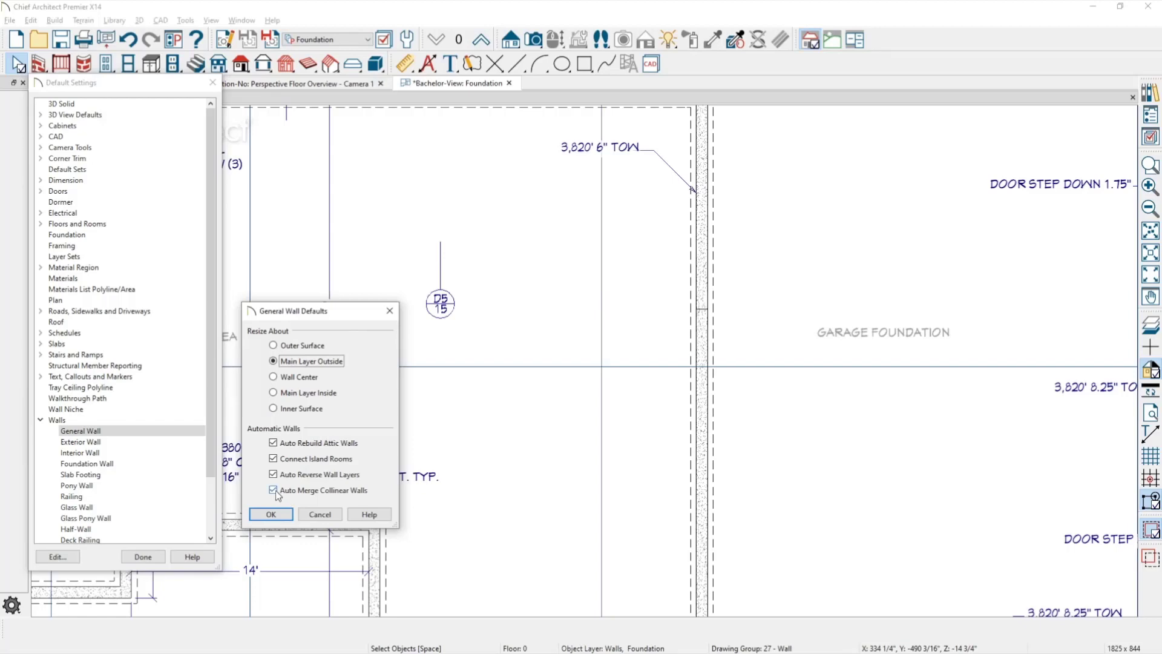
left_click(327, 514)
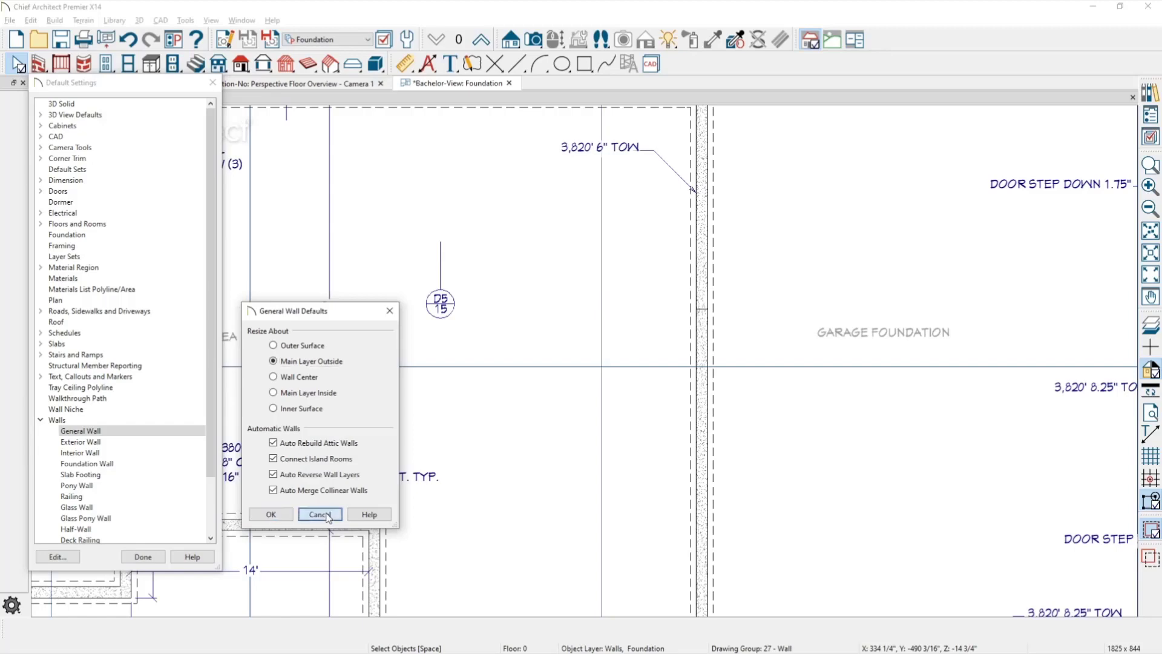
left_click(213, 82)
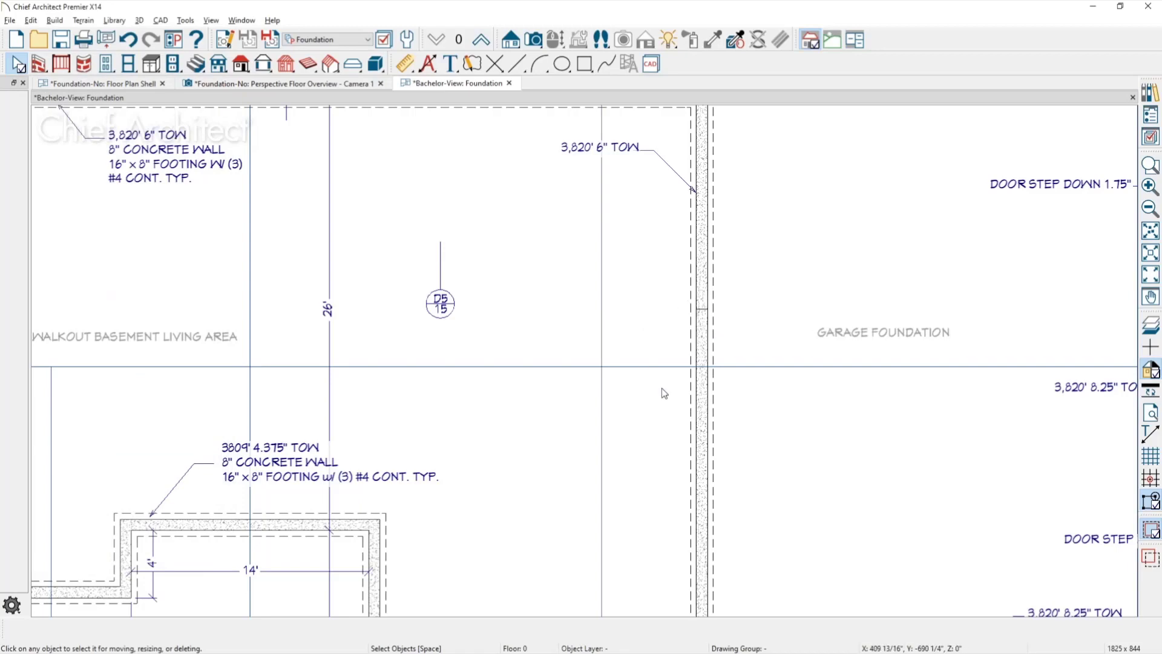
- Copy the wall type of the lower foundation wall segment beside the garage and name the copy 8" Concrete Stem Wall, 2
left_click(704, 392)
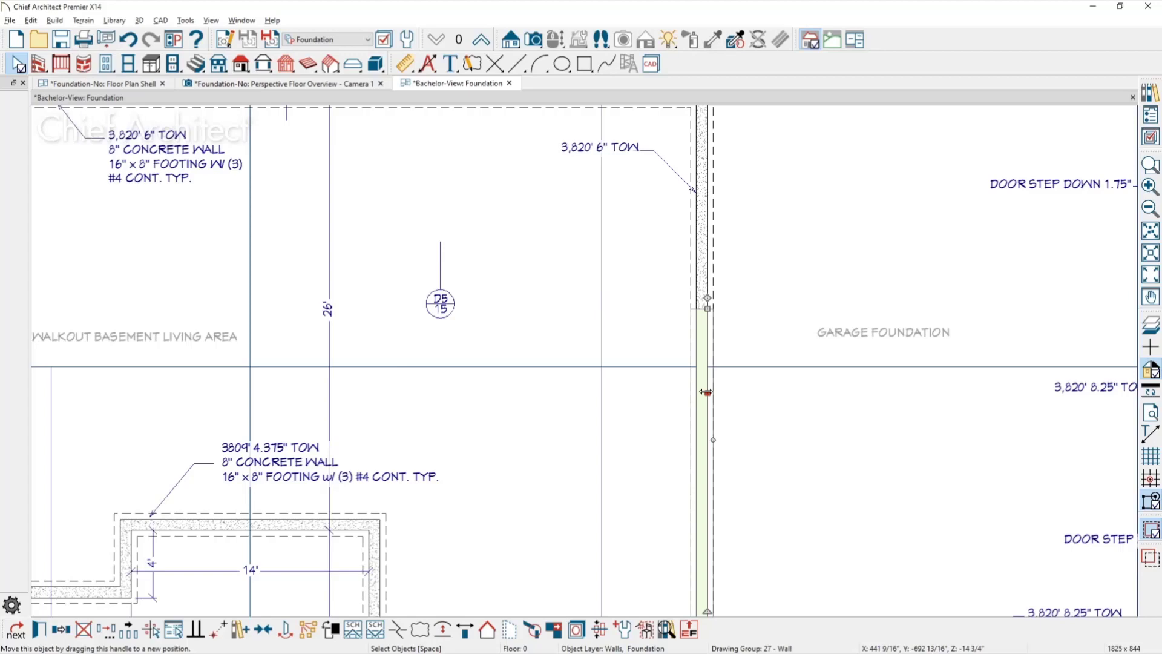
double_click(706, 392)
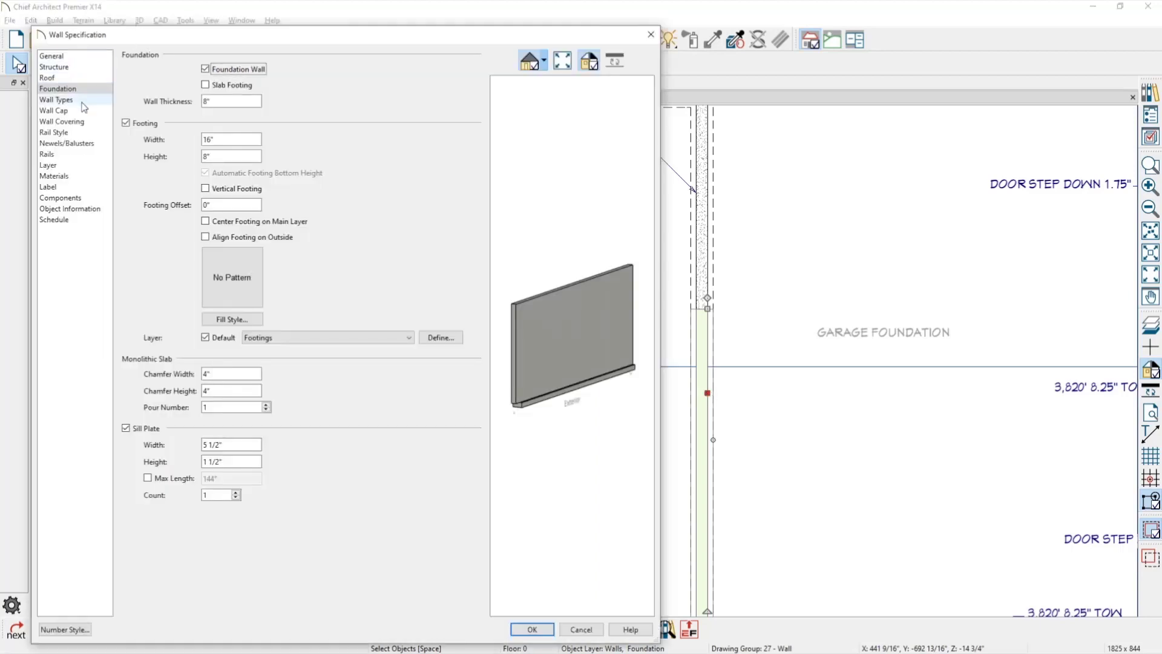
left_click(80, 101)
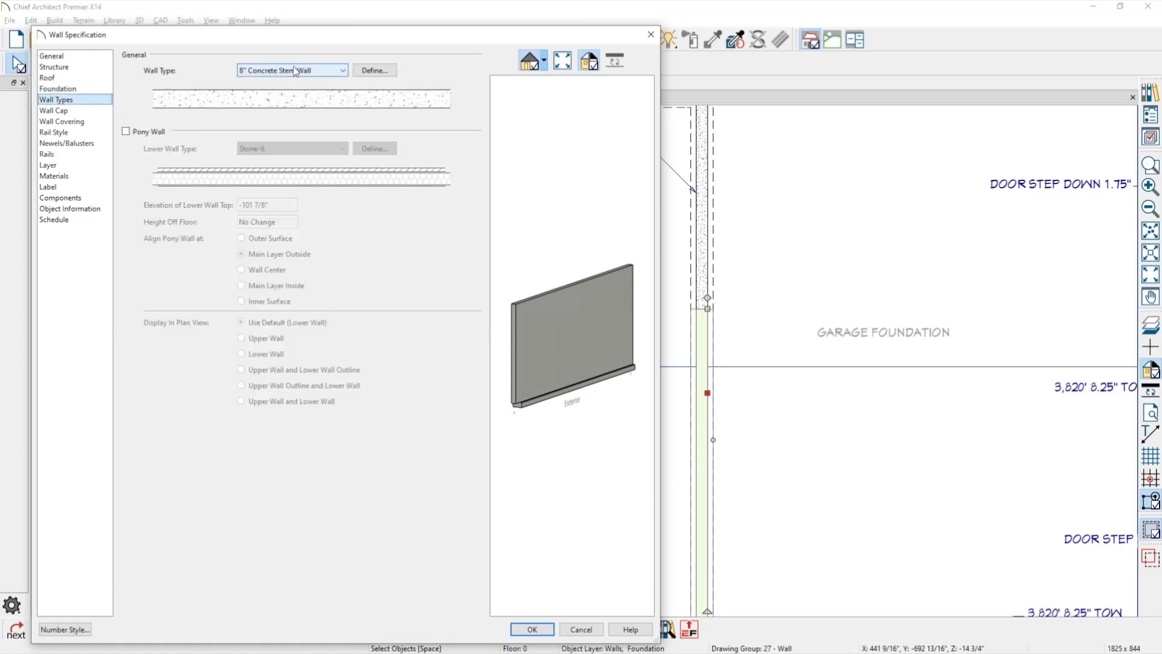
left_click(385, 72)
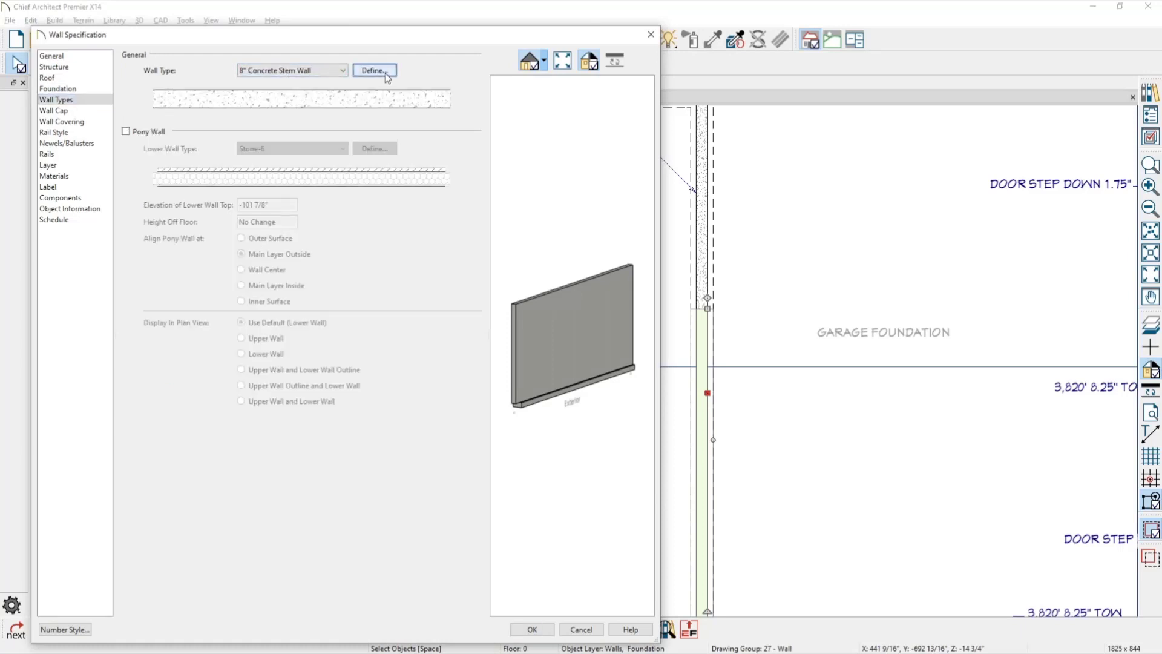
left_click(221, 108)
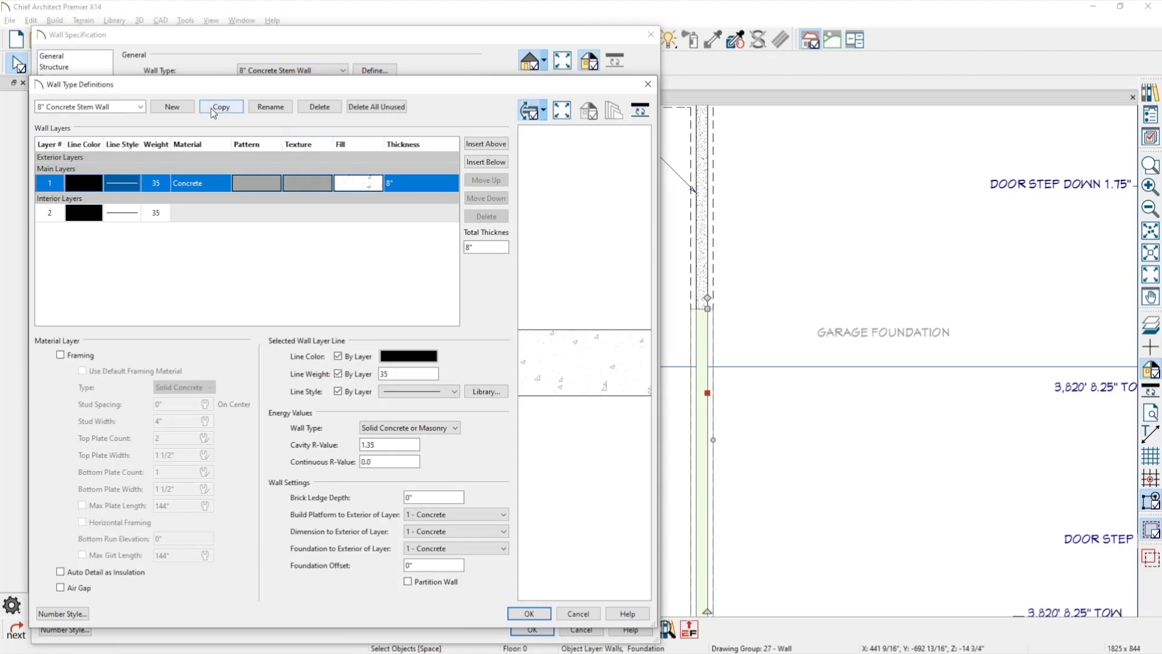
double_click(120, 107)
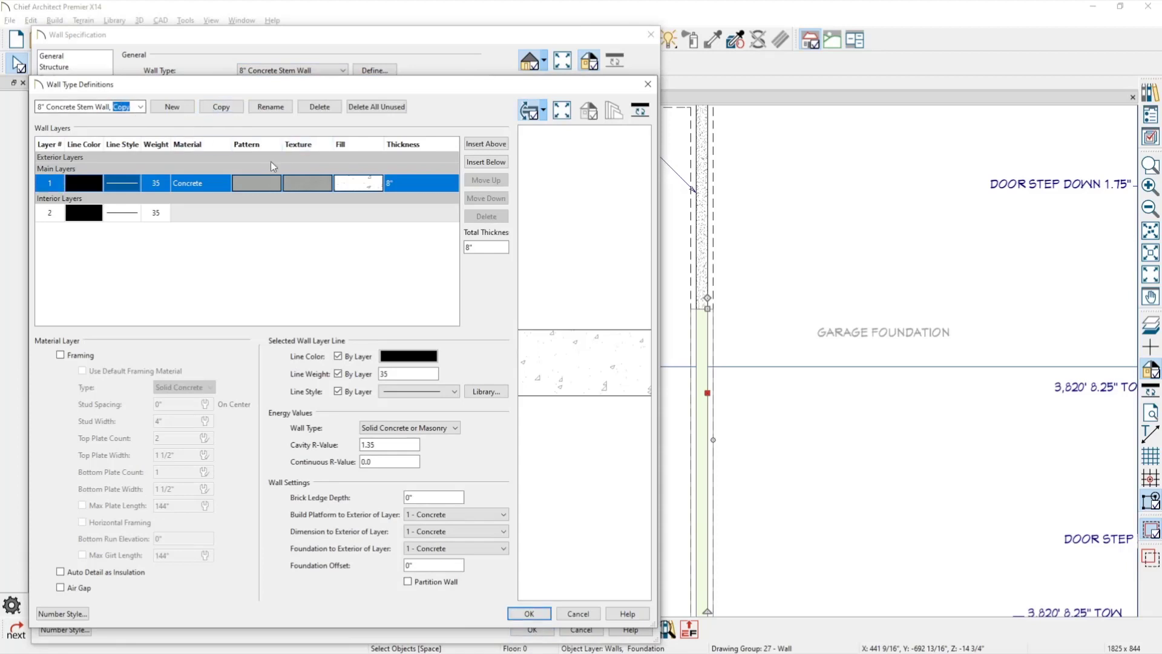
type("2")
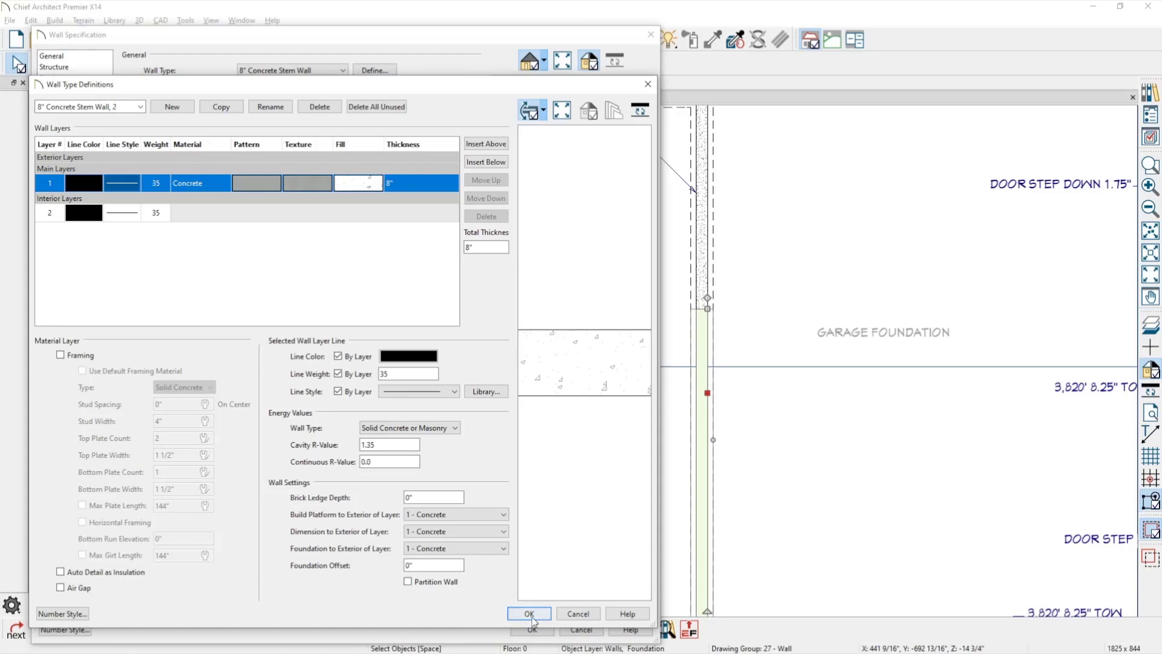
- Give the copied wall type's concrete fill a pink pattern color and apply the type to the foundation wall
left_click(369, 188)
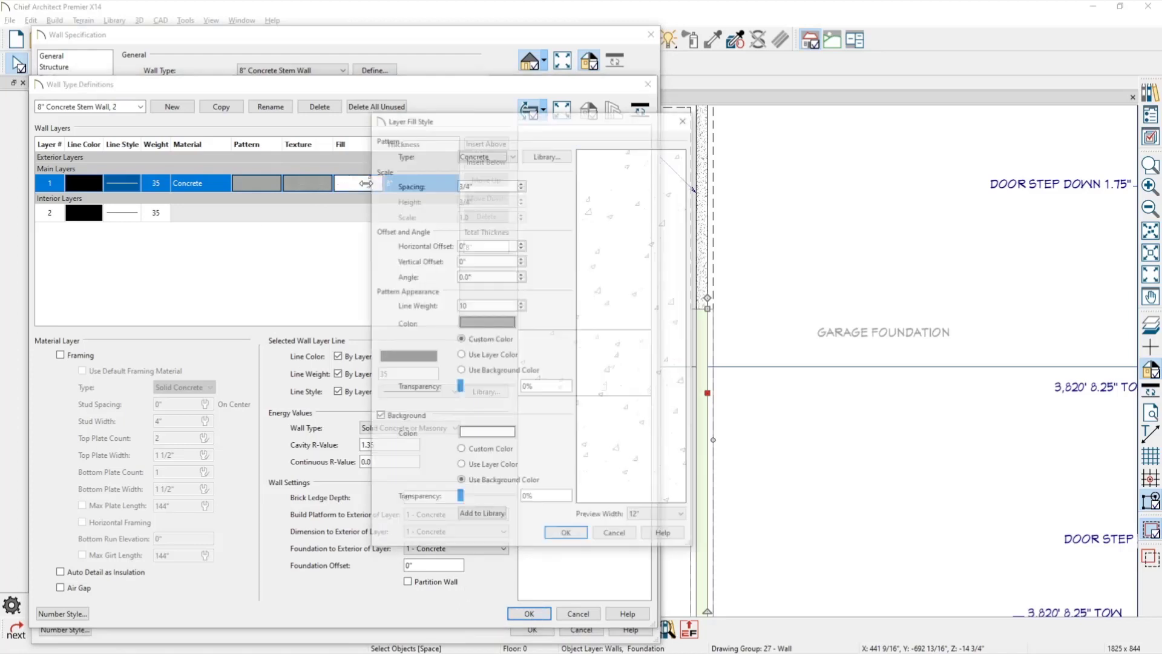
left_click(509, 324)
left_click(514, 288)
left_click(555, 430)
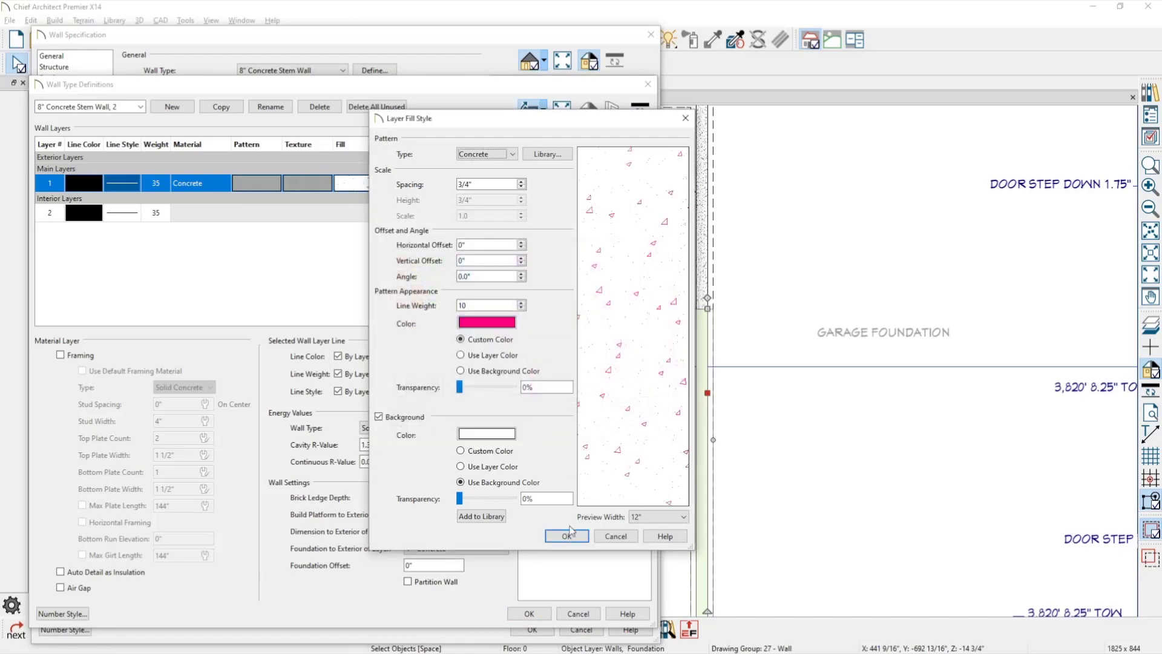
left_click(567, 536)
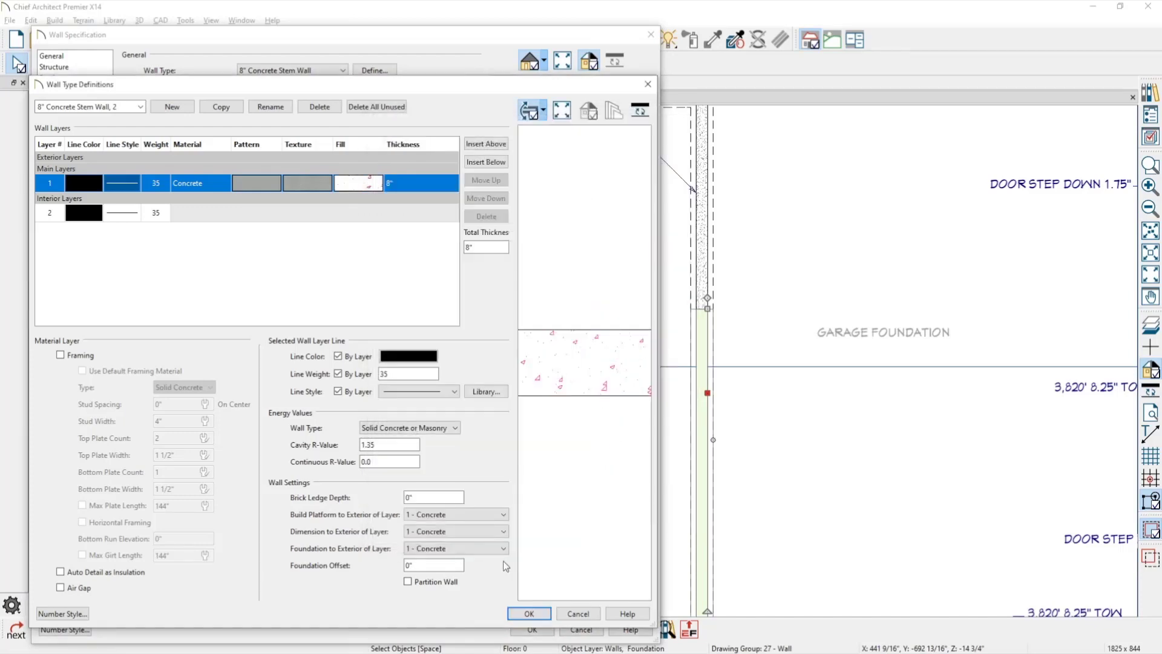
left_click(544, 614)
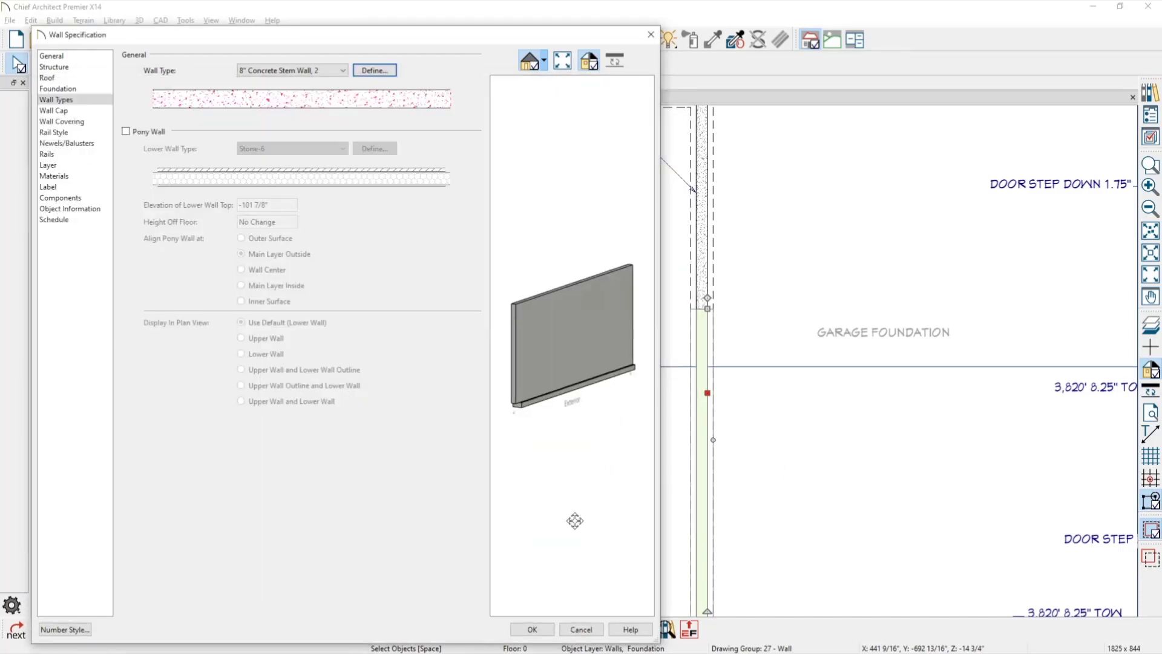
left_click(532, 629)
- Shift the joint between the gray and pink stem wall segments slightly down the wall so their ends meet there
scroll(737, 367, "up", 3)
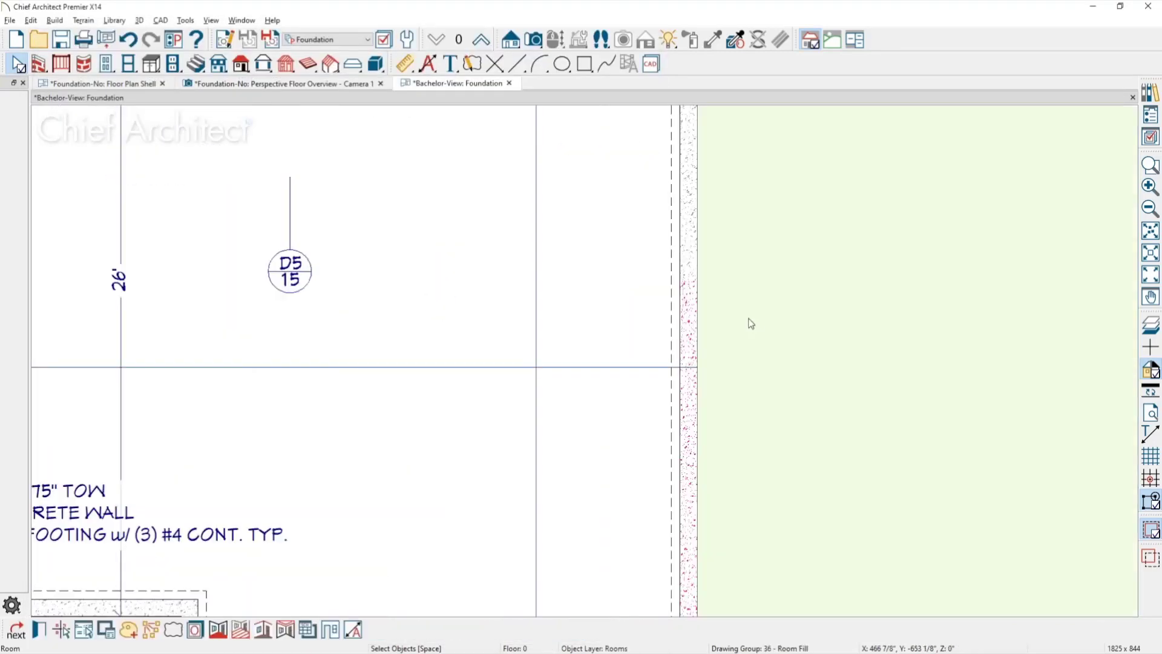
left_click(688, 313)
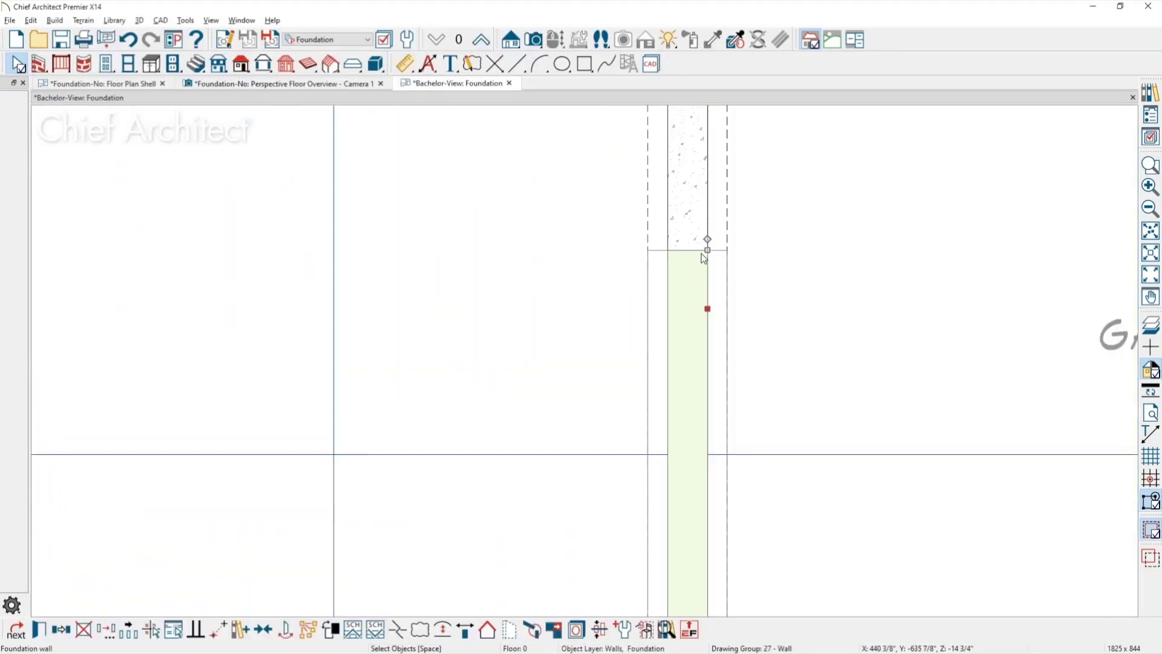
left_click_drag(701, 250, 702, 339)
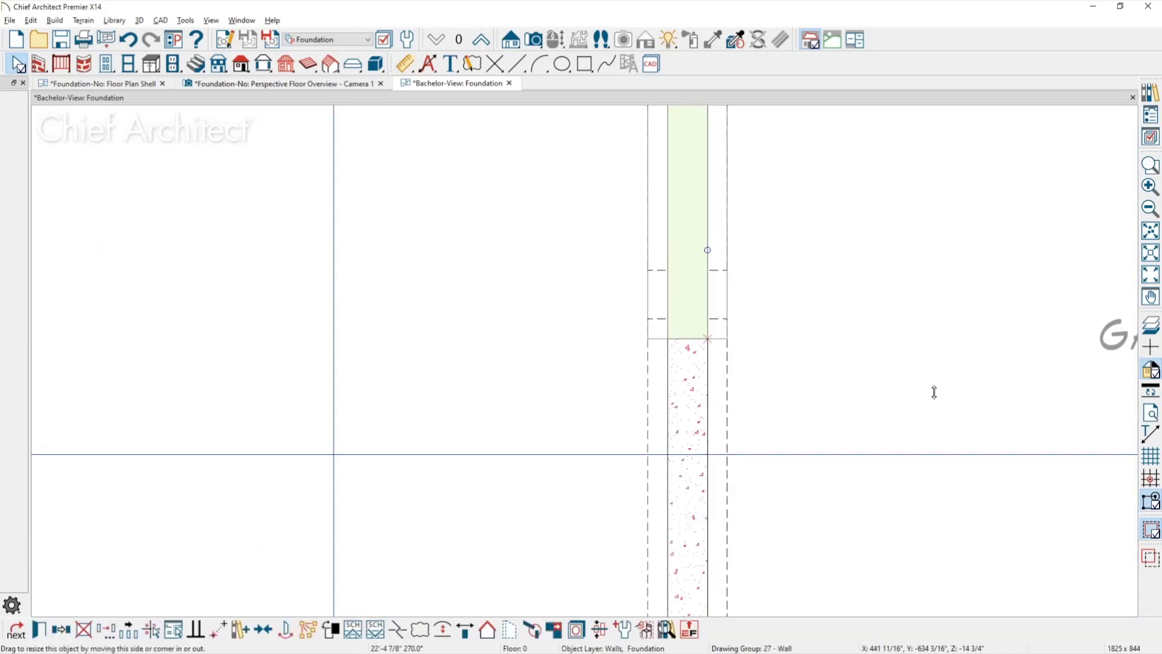
left_click(934, 393)
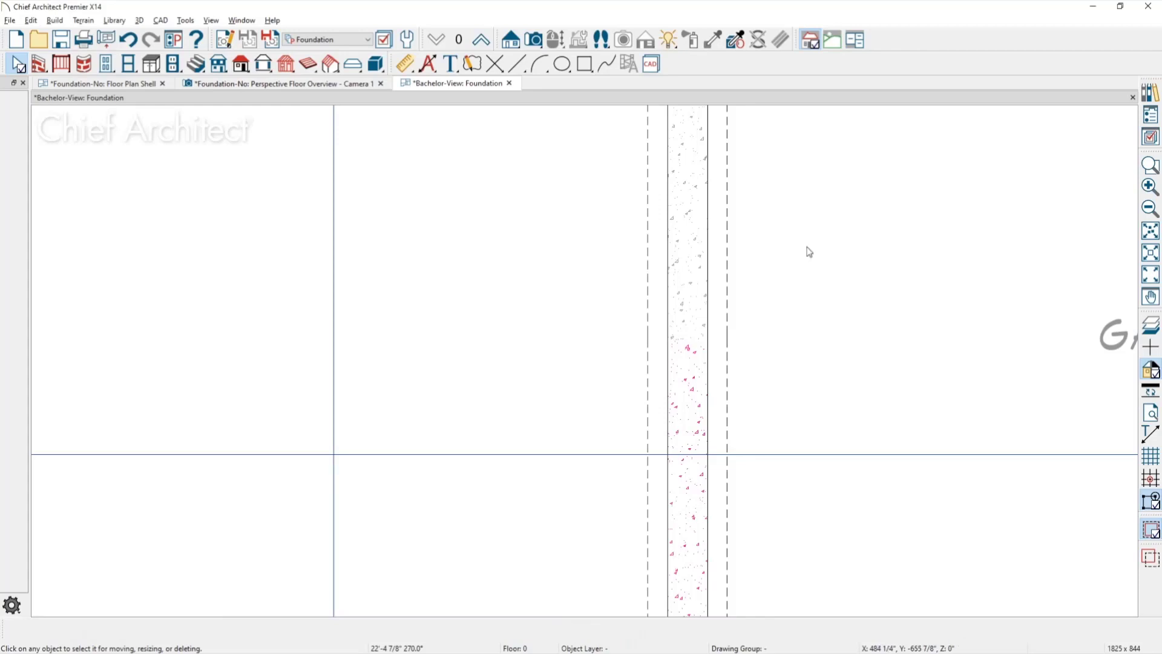
- Create a perspective floor overview of the foundation level and orbit it to view the walls
left_click(534, 39)
left_click(18, 146)
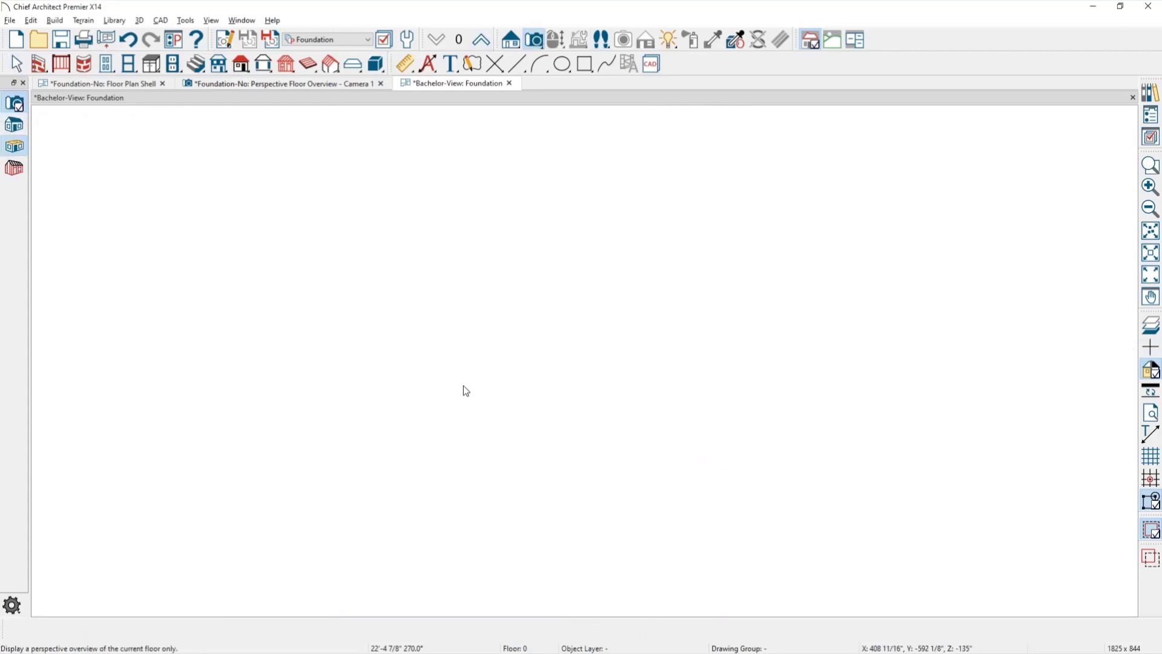
left_click_drag(381, 376, 400, 455)
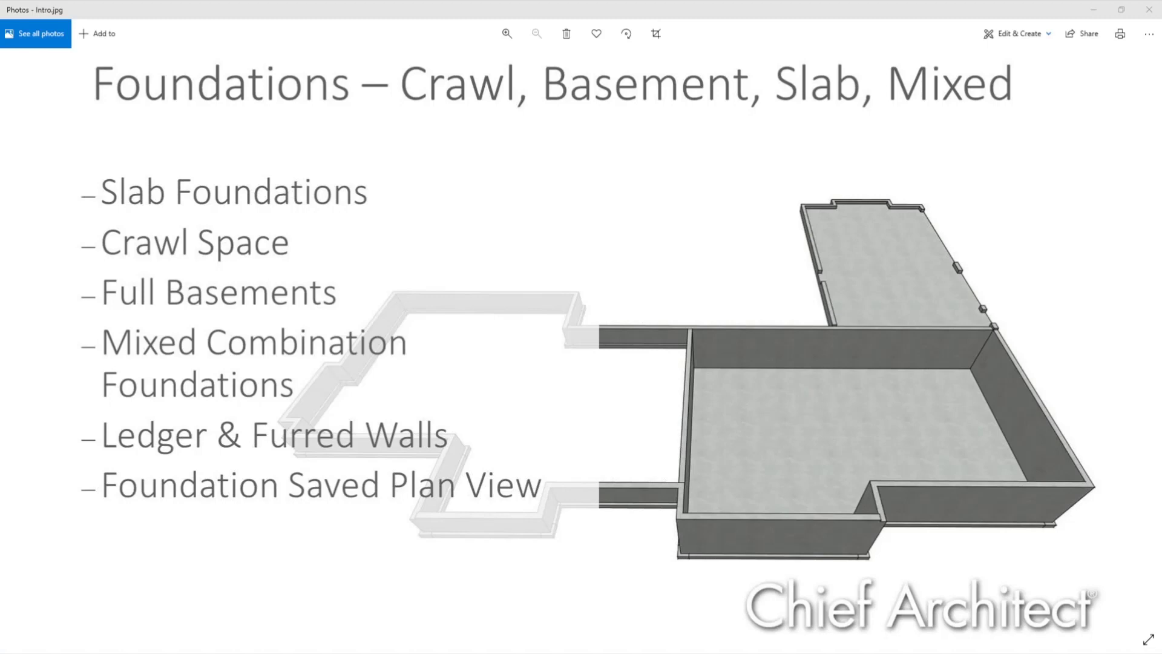
- Switch to the browser and review the upcoming foundation, roof and ceiling webinars on the Chief Architect Events & Training page
key("alt+Tab")
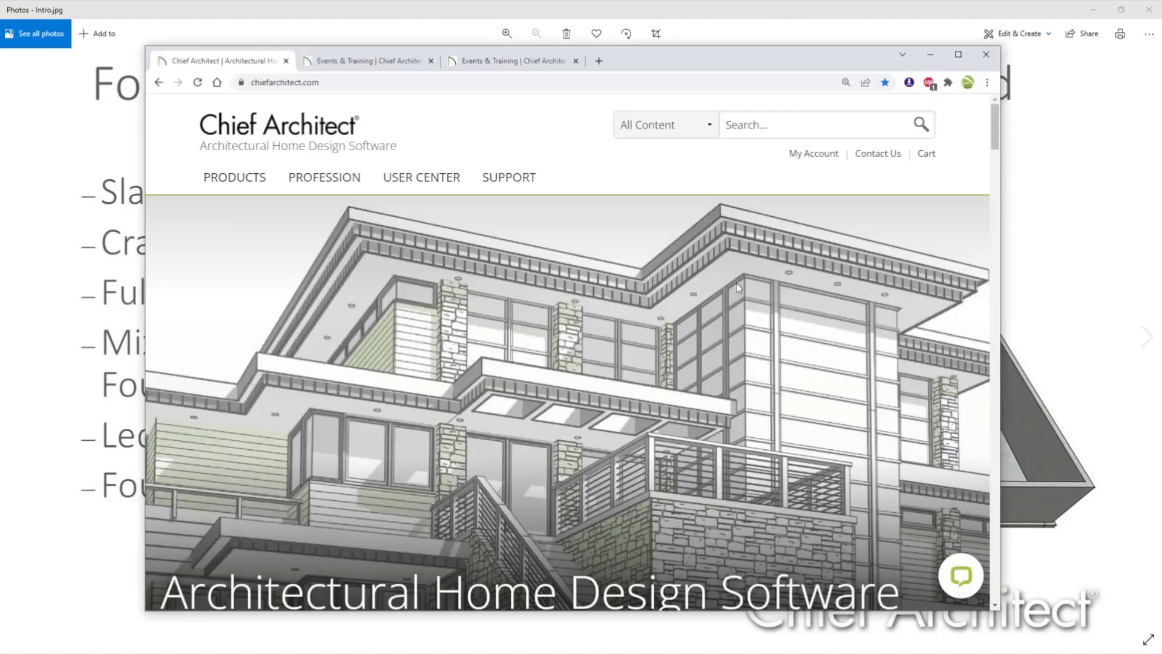
left_click(375, 63)
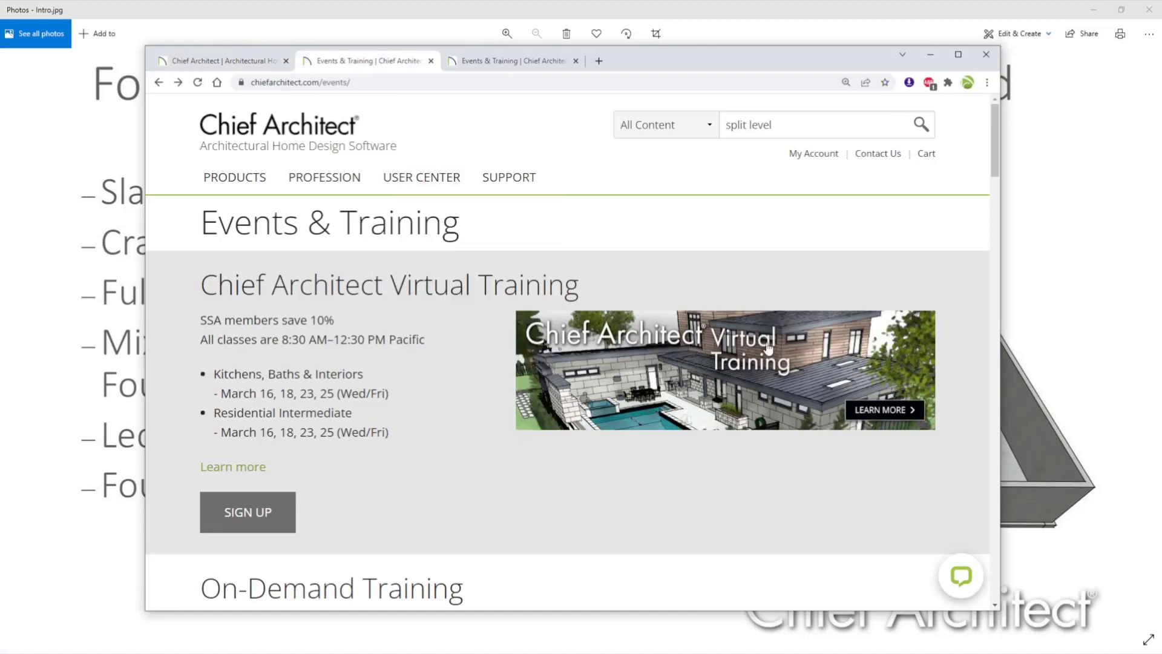
scroll(767, 348, "down", 4)
scroll(767, 347, "down", 7)
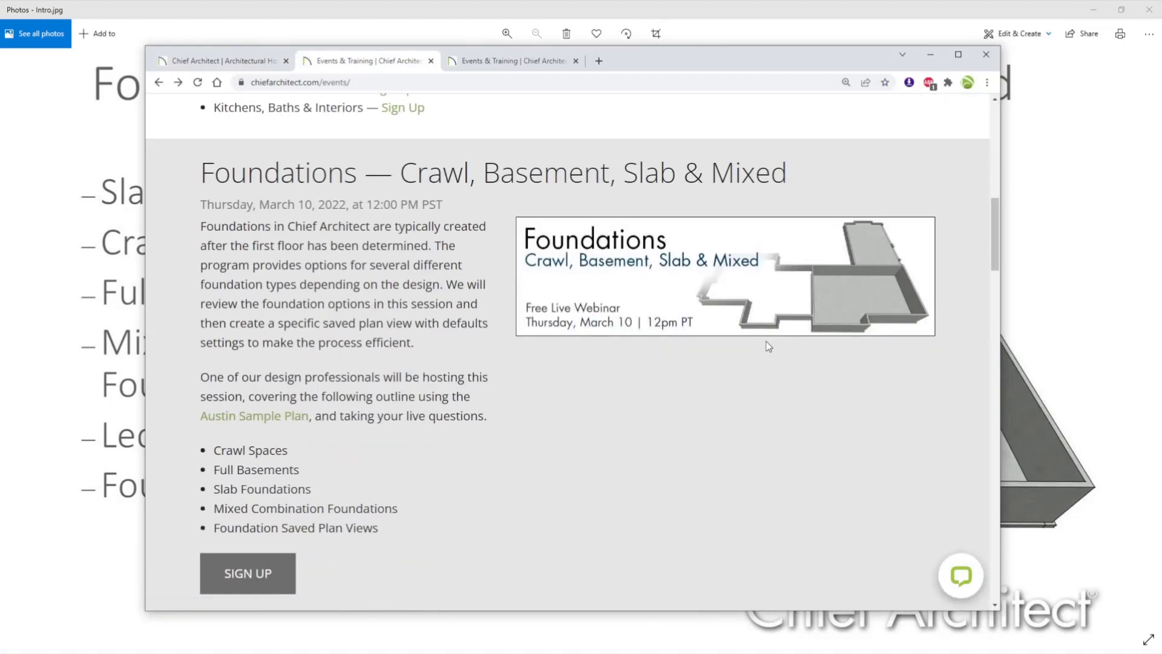
scroll(769, 346, "down", 4)
scroll(768, 346, "down", 10)
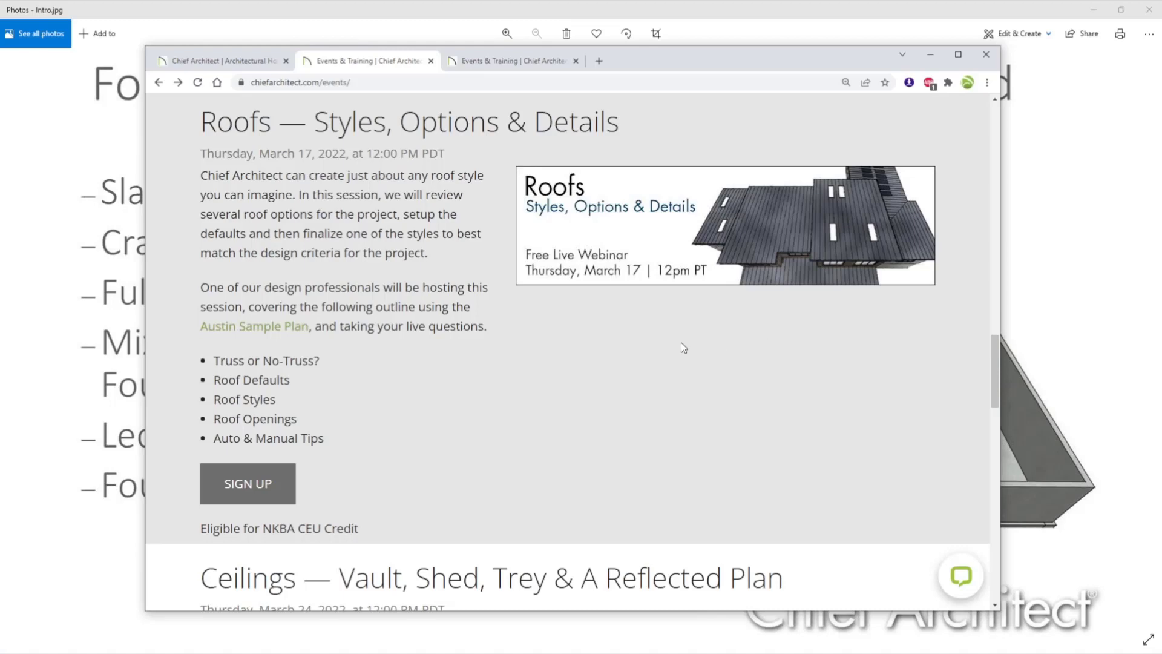
scroll(669, 346, "down", 5)
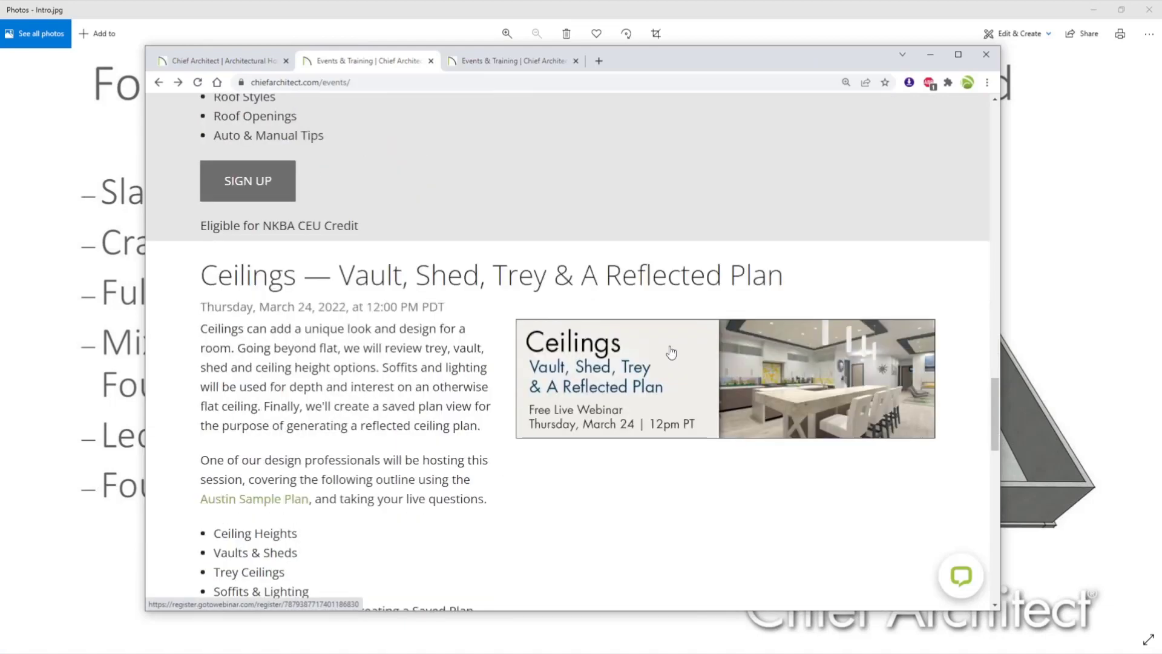
scroll(671, 352, "down", 2)
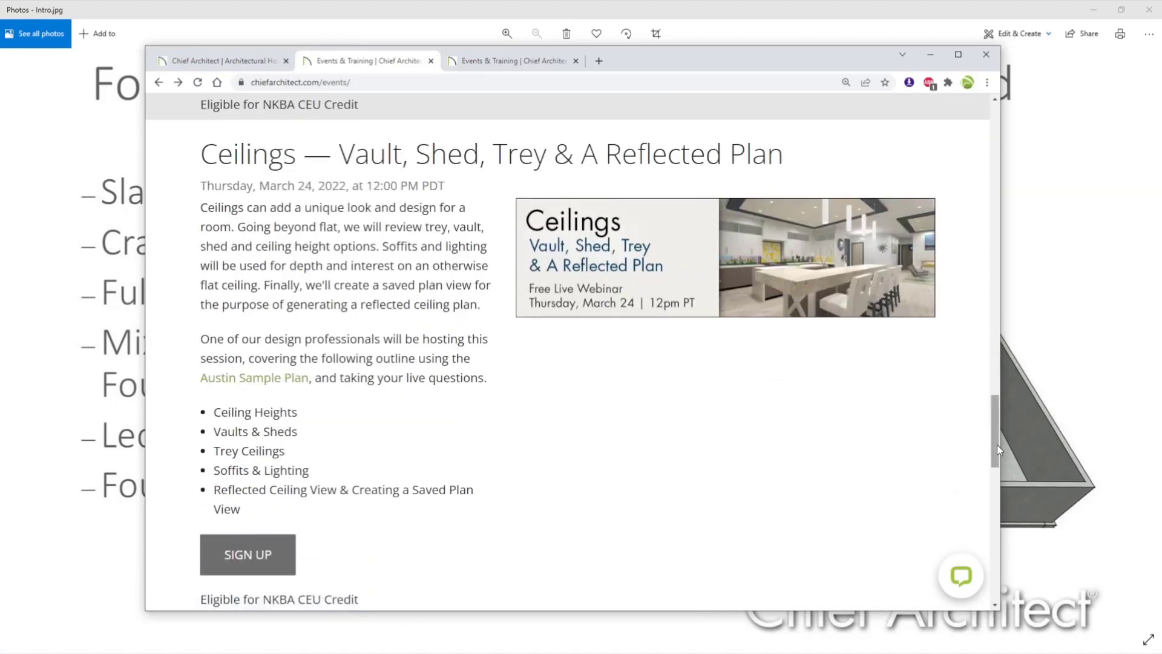
- Return to the Virtual Training section and highlight the Kitchens, Baths & Interiors and Residential Intermediate class names in turn
left_click_drag(996, 444, 994, 140)
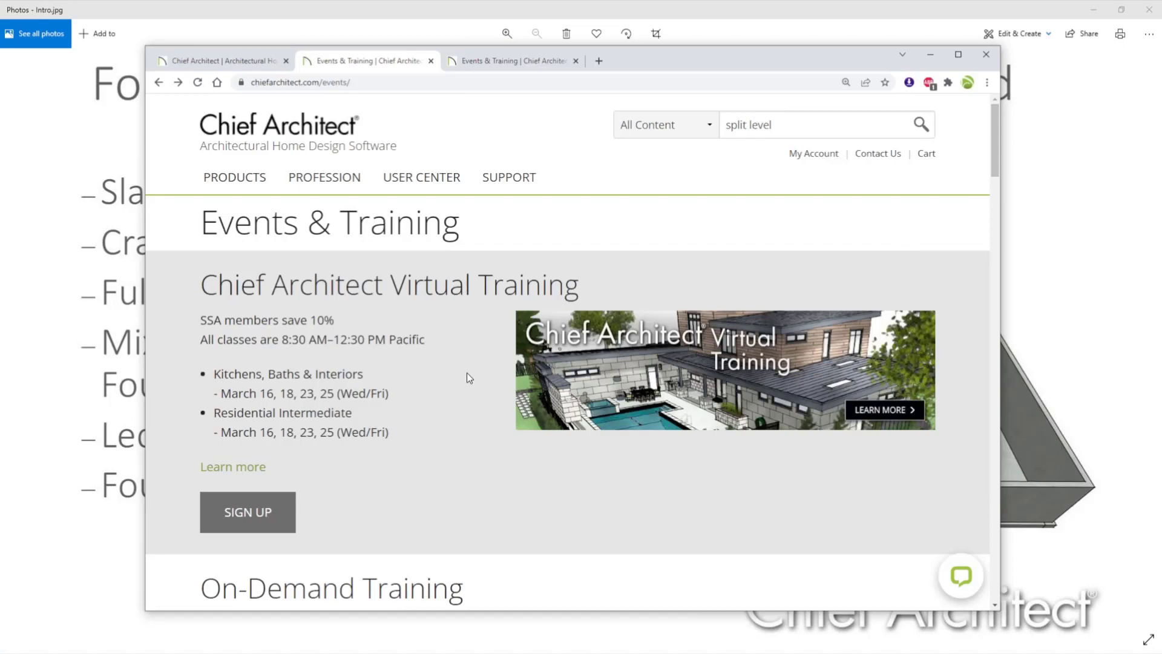
left_click_drag(365, 373, 214, 376)
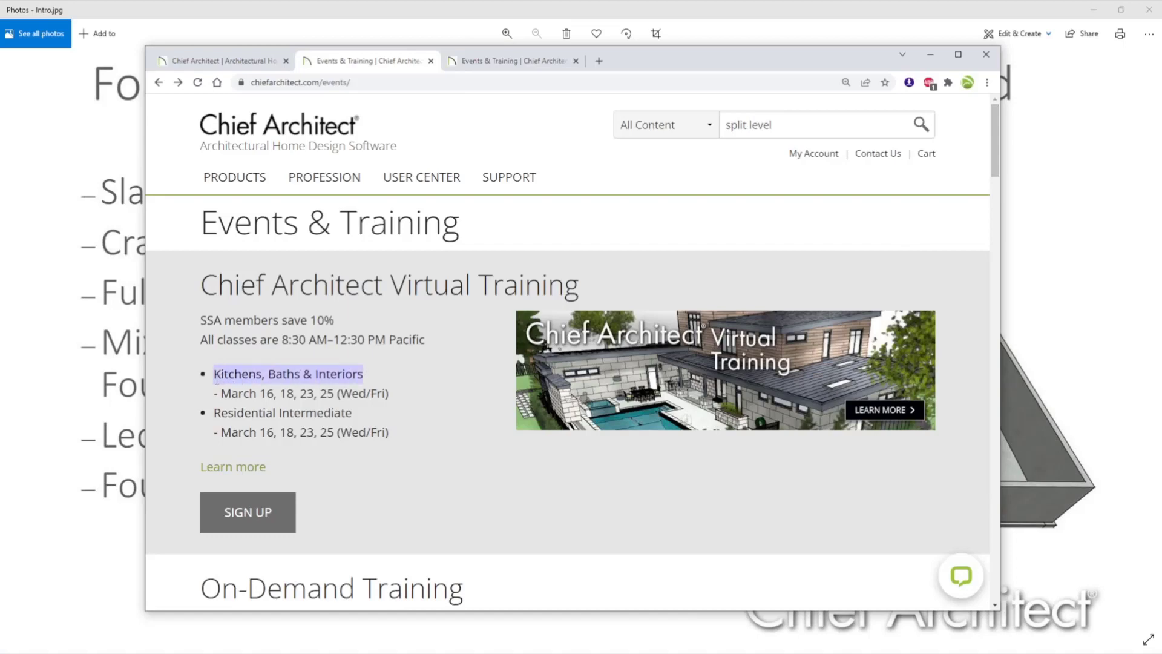
left_click(368, 412)
left_click_drag(368, 412, 213, 413)
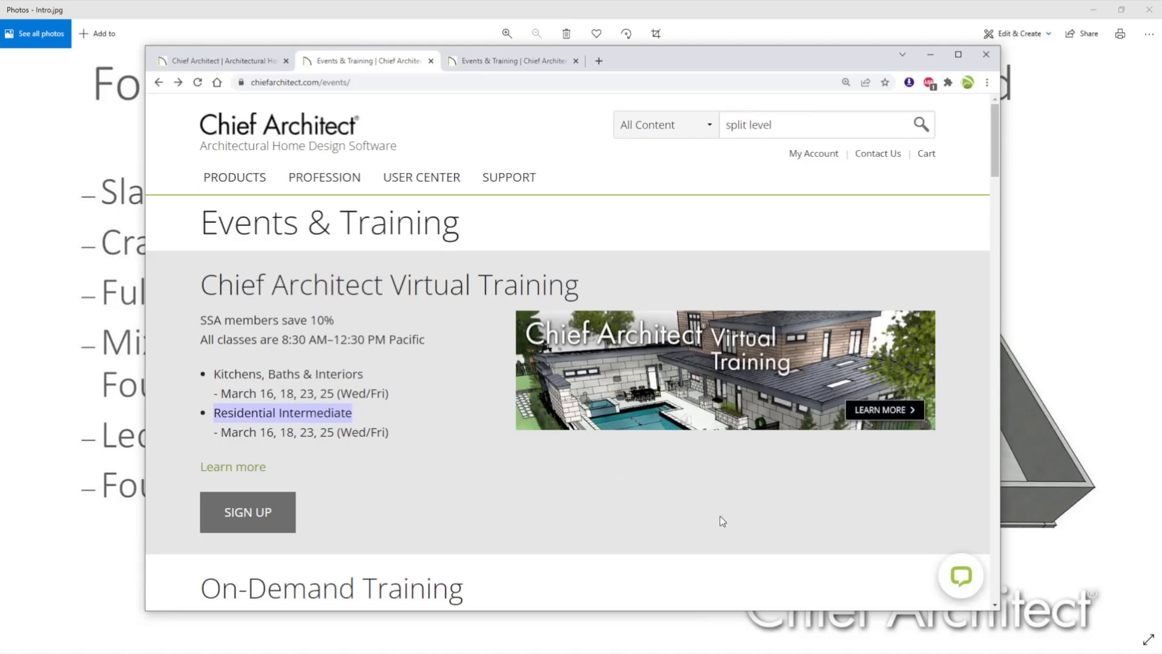
- Review the On-Demand Training offerings and the Foundations webinar description further down the events page
scroll(717, 513, "down", 2)
scroll(716, 515, "down", 3)
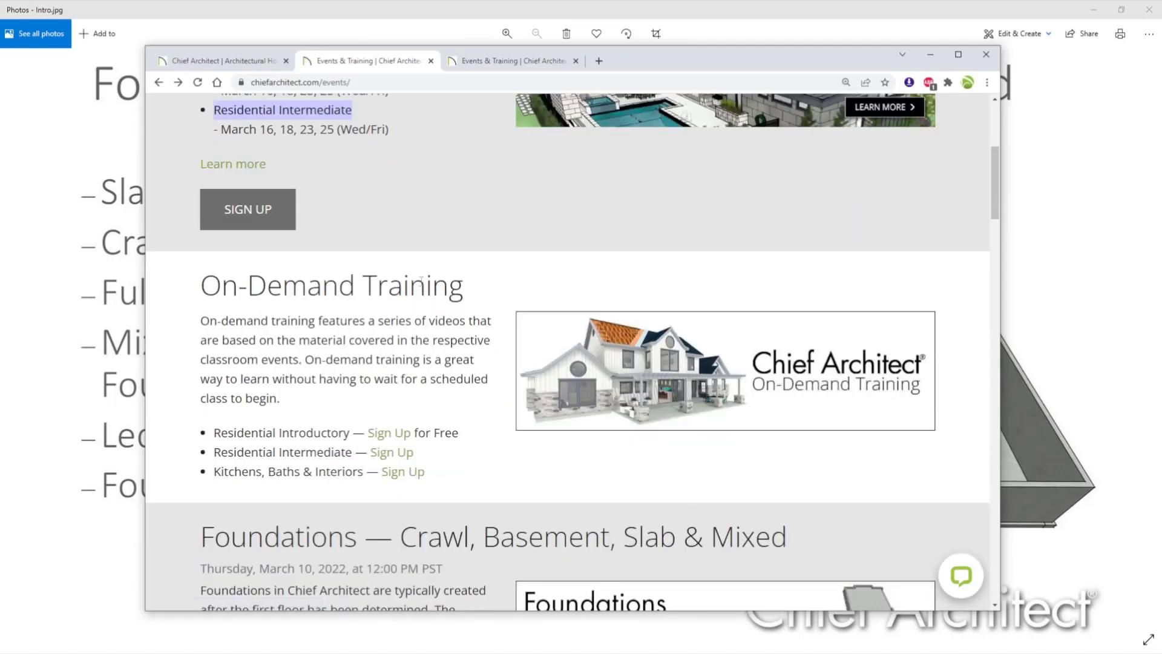
scroll(340, 302, "down", 1)
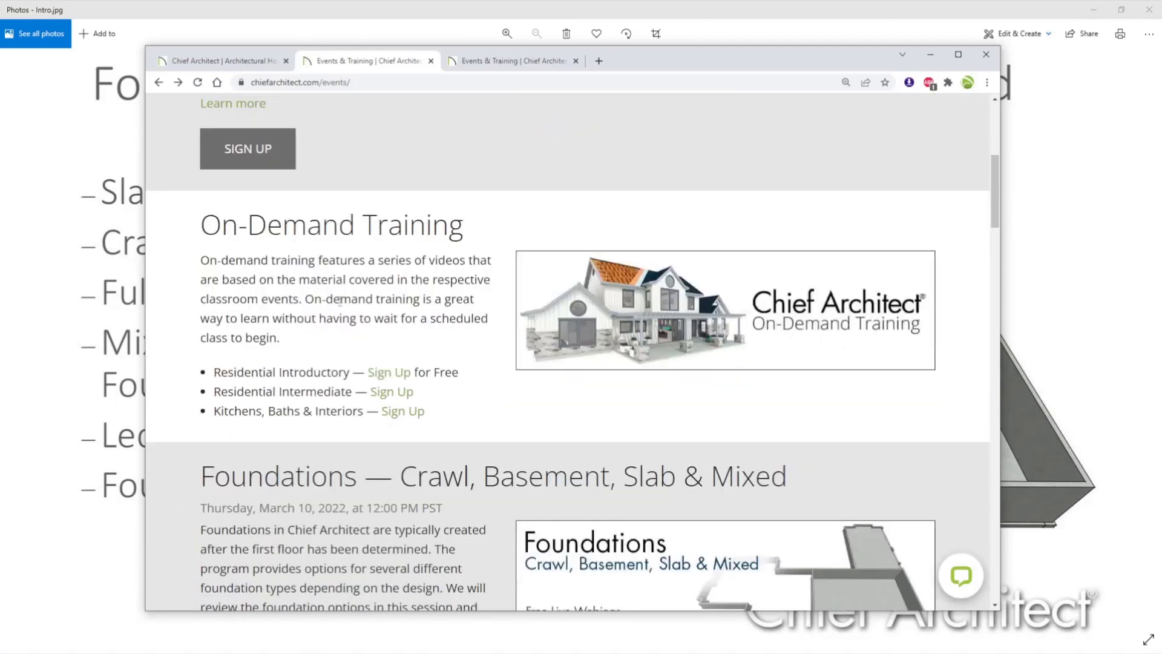
scroll(340, 302, "down", 12)
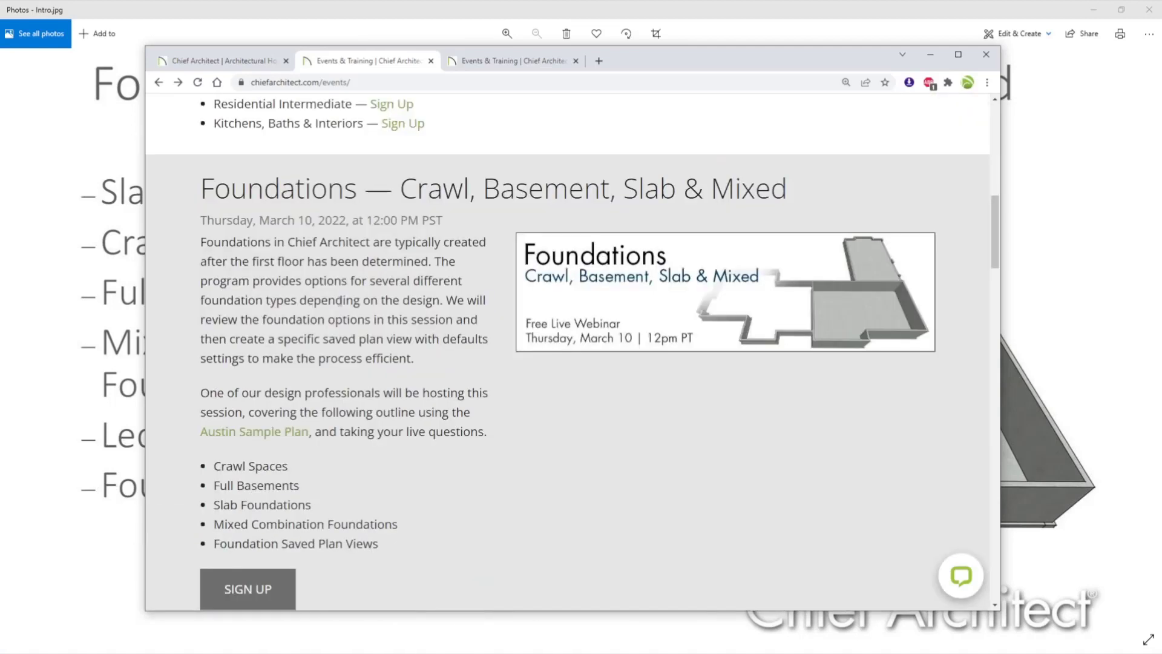